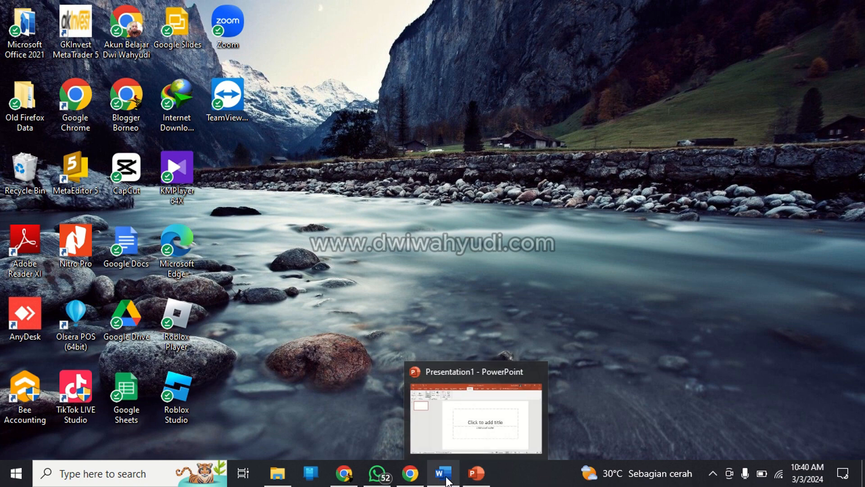
Switch to the Praktik Akuntansi Perusahaan Jasa document in Word and review its account list and January 2024 transactions.
mouse_move(443, 473)
click(469, 367)
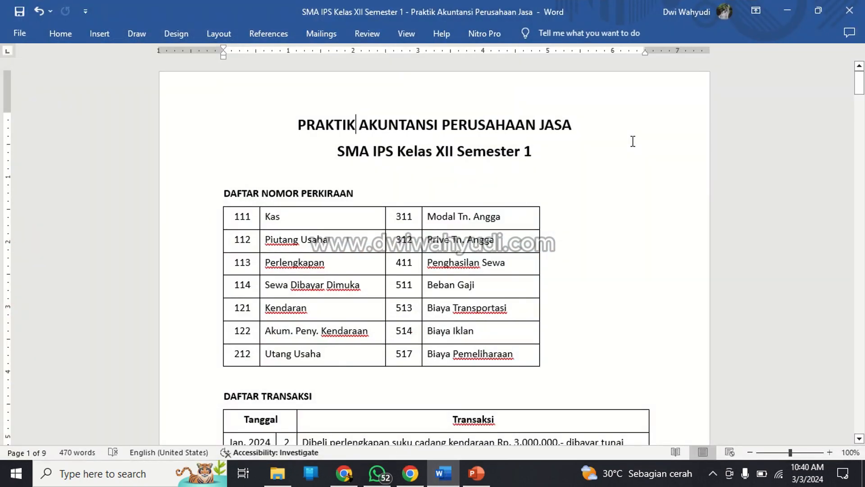
key(Down)
key(Down)
key(Down)
key(Down)
key(Down)
key(Down)
key(Down)
key(Down)
key(Down)
key(Down)
key(Down)
key(Down)
key(Down)
key(Down)
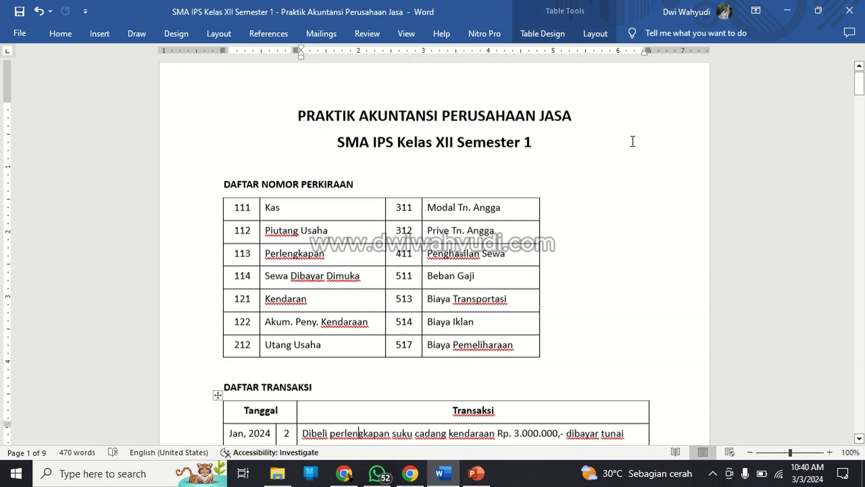
key(Down)
key(Down)
key(Down)
key(Down)
key(Down)
key(Down)
key(Down)
key(Down)
key(Down)
key(Down)
key(Down)
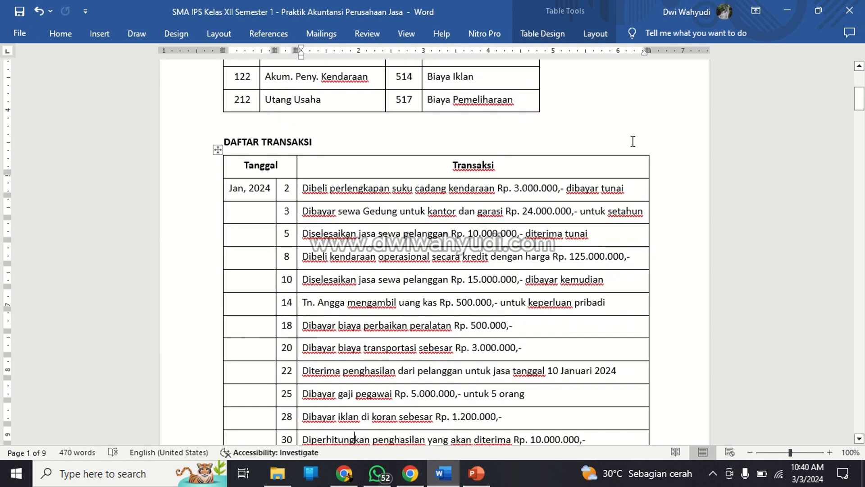
key(Down)
key(Down)
key(Down)
key(Down)
key(Down)
key(Down)
key(Down)
key(Down)
key(Down)
key(Down)
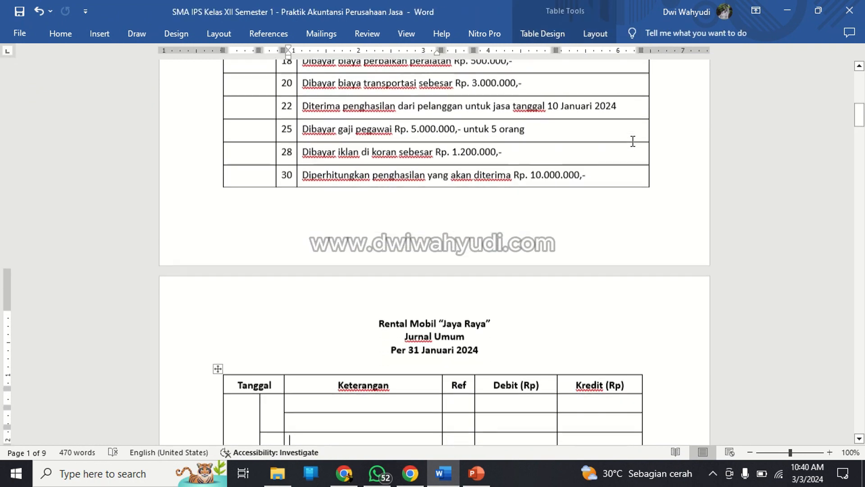
key(Down)
key(Down)
key(Down)
key(Up)
key(Up)
key(Up)
key(Up)
key(Up)
key(Up)
key(Up)
key(Up)
key(Up)
key(Up)
key(Up)
key(Up)
key(Up)
key(Up)
key(Up)
key(Up)
key(Up)
key(Up)
key(Up)
key(Up)
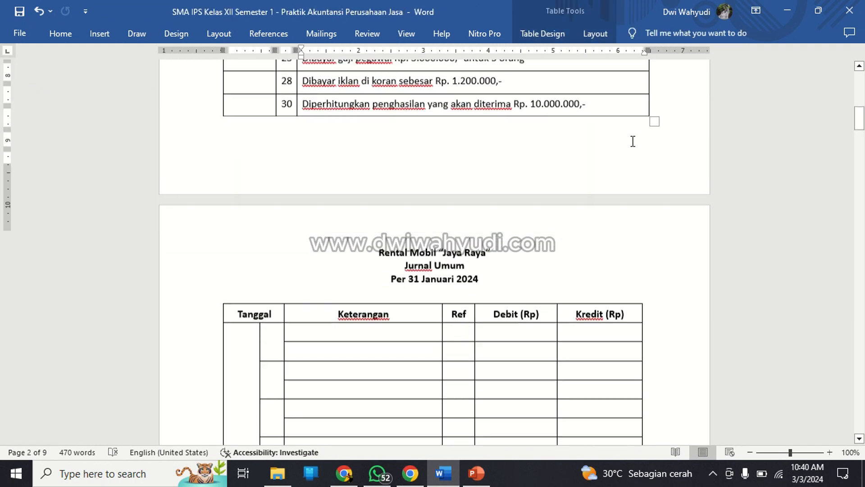
key(Up)
key(Up)
key(Up)
key(Up)
key(Up)
key(Up)
key(Up)
key(Up)
key(Up)
key(Up)
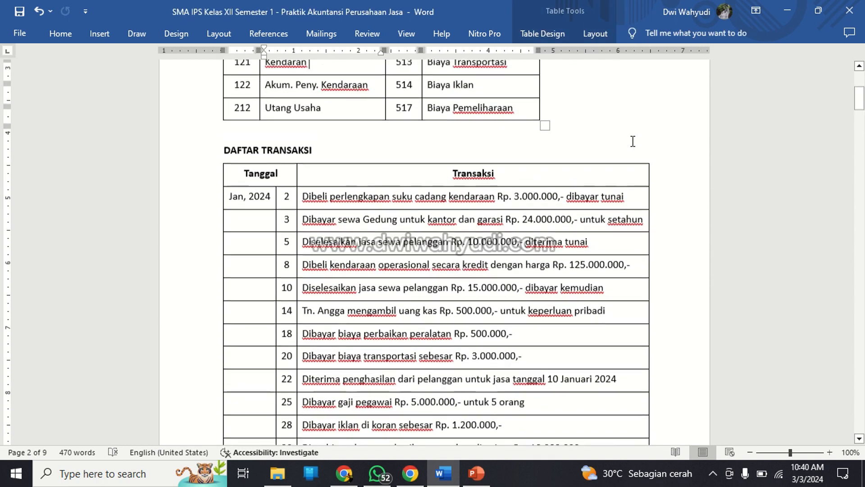
key(Up)
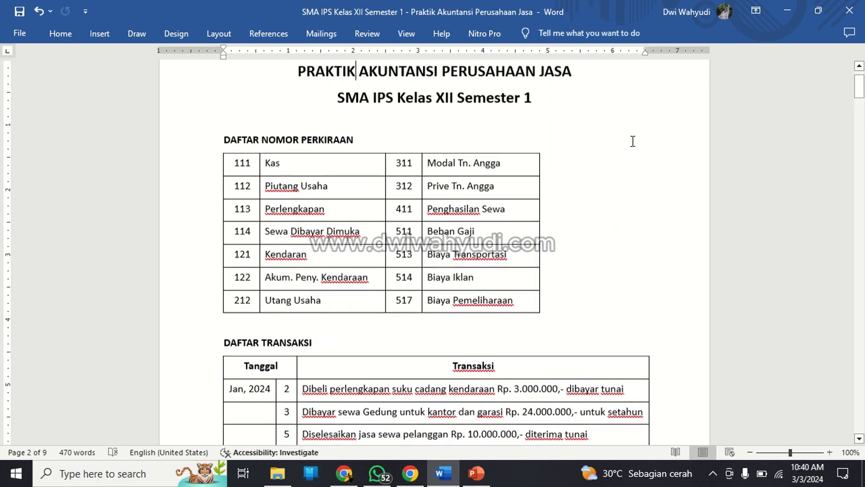
Look through the worksheet from the account list to the blank journal, ledger, trial balance, Laporan Laba Rugi and Laporan Perubahan Modal tables.
key(Down)
key(Down)
key(Up)
key(Up)
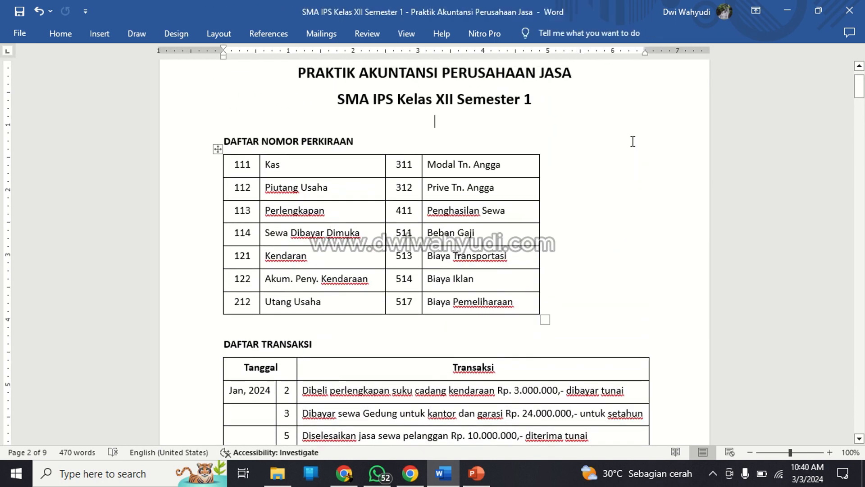
key(Down)
key(Down)
key(Down)
key(Down)
key(Down)
key(Down)
key(Down)
key(Down)
key(Down)
key(Down)
key(Down)
key(Down)
key(Down)
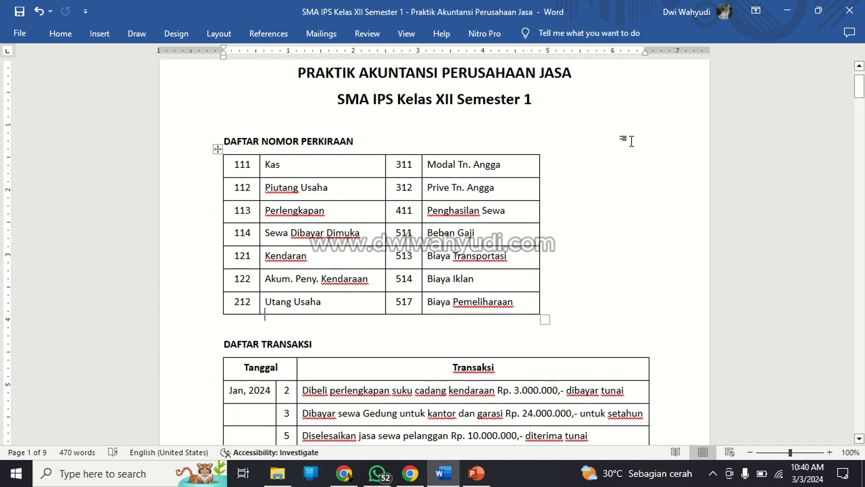
key(Down)
key(Down)
key(Down)
key(Down)
key(Down)
key(Down)
key(Down)
key(Down)
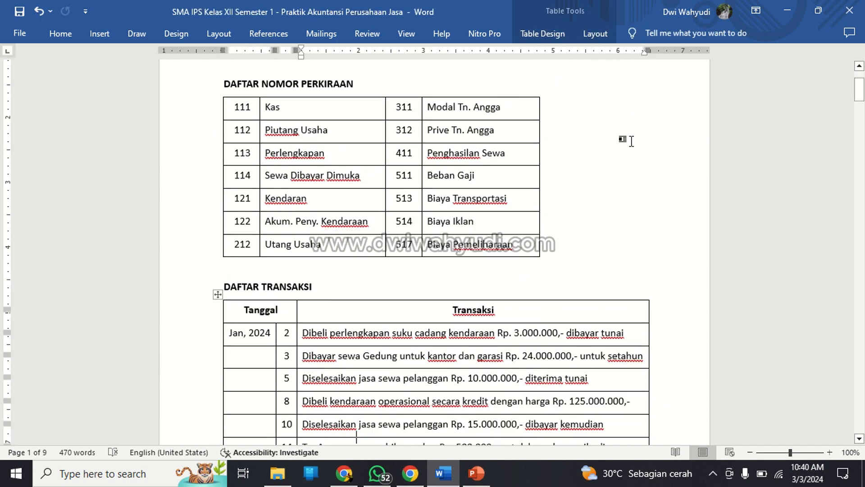
key(Down)
key(Down)
key(Down)
key(Down)
key(Down)
key(Down)
key(Down)
key(Down)
key(Down)
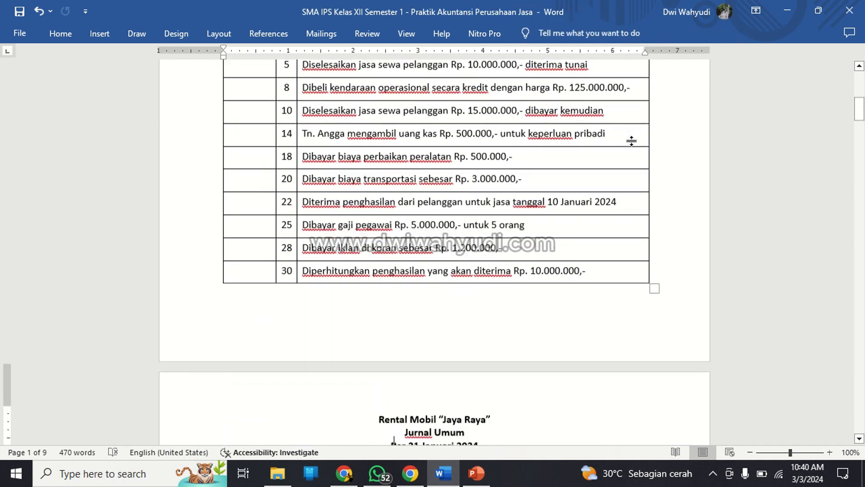
key(Down)
key(Down)
key(Down)
key(Down)
key(Down)
key(Down)
key(Down)
key(Down)
key(Down)
key(Down)
key(Down)
key(Down)
key(Down)
key(Down)
key(Down)
key(Down)
key(Down)
key(Down)
key(Down)
key(Down)
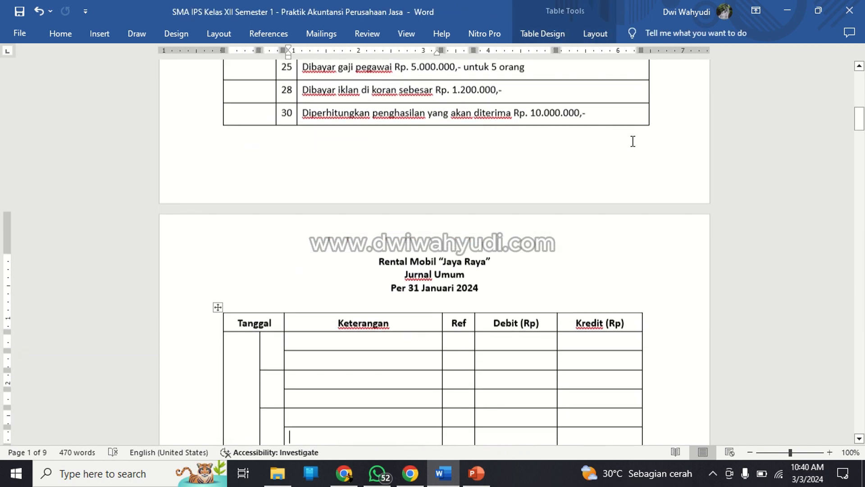
key(Down)
key(Down)
key(Down)
key(Down)
key(Down)
key(Down)
key(Down)
key(Down)
key(Down)
key(Down)
key(Down)
key(Down)
key(Down)
key(Down)
key(Down)
key(Down)
key(Down)
key(Down)
key(Down)
key(Down)
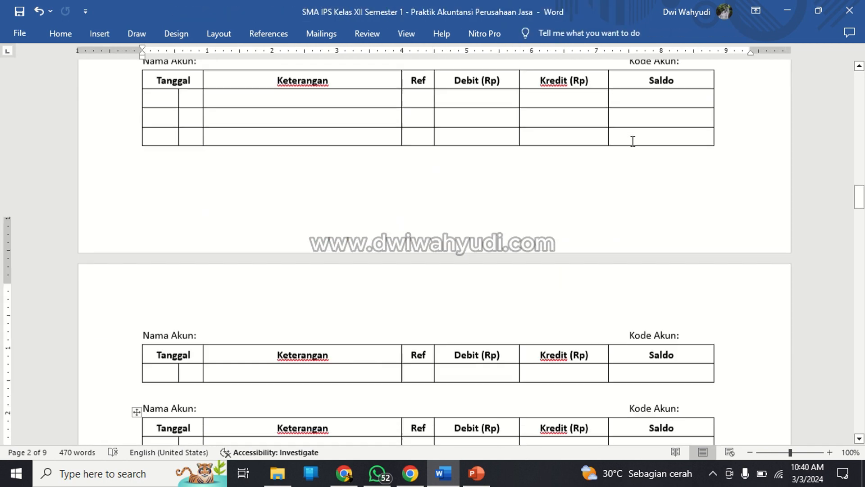
key(Down)
key(Down)
key(Down)
key(Down)
key(Down)
key(Down)
key(Down)
key(Down)
key(Down)
key(Down)
key(Down)
key(Down)
key(Down)
key(Down)
key(Down)
key(Down)
key(Down)
key(Down)
key(Down)
key(Down)
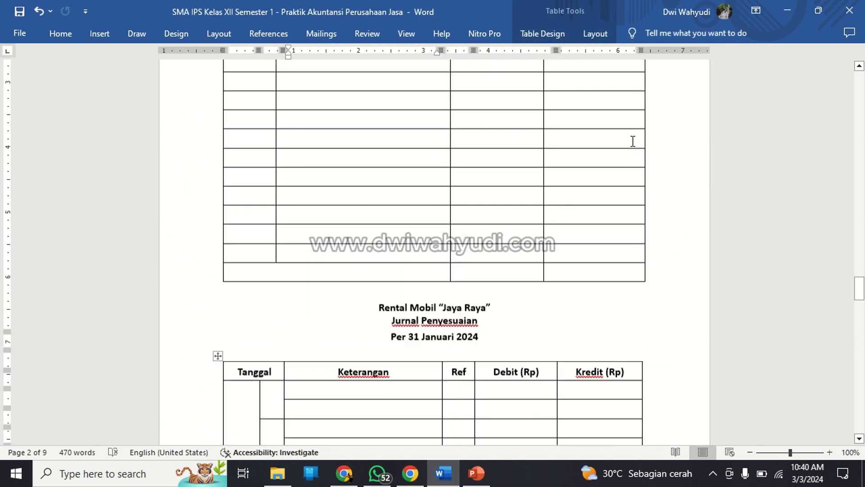
key(Down)
key(Down)
key(Down)
key(Down)
key(Down)
key(Down)
key(Down)
key(Down)
key(Down)
key(Down)
key(Down)
key(Down)
key(Down)
key(Down)
key(Down)
key(Down)
key(Down)
key(Down)
key(Down)
key(Down)
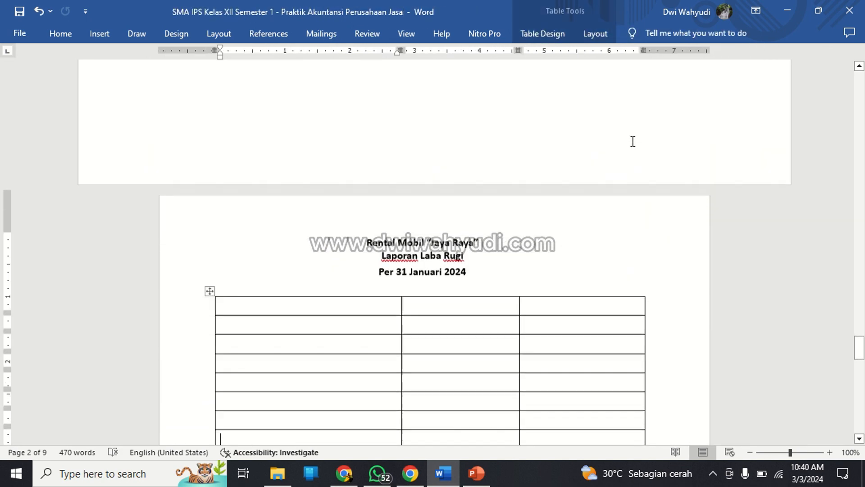
key(Down)
key(Down)
key(Down)
key(Down)
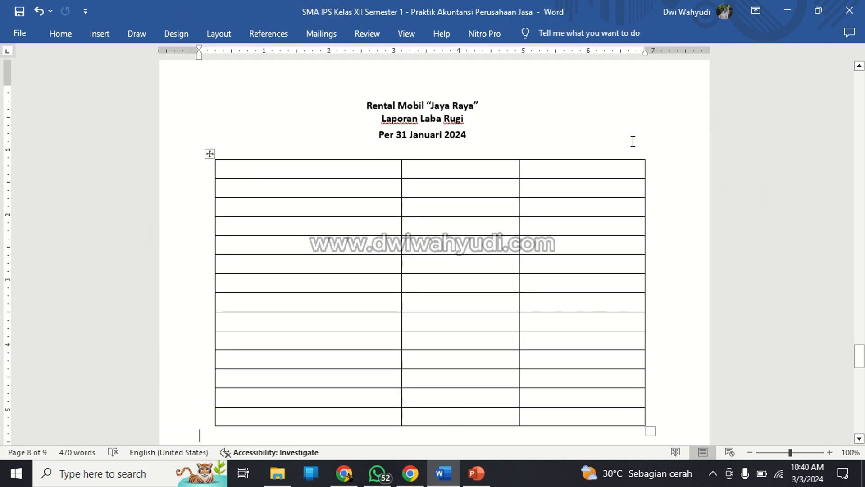
key(Down)
key(Down)
key(Down)
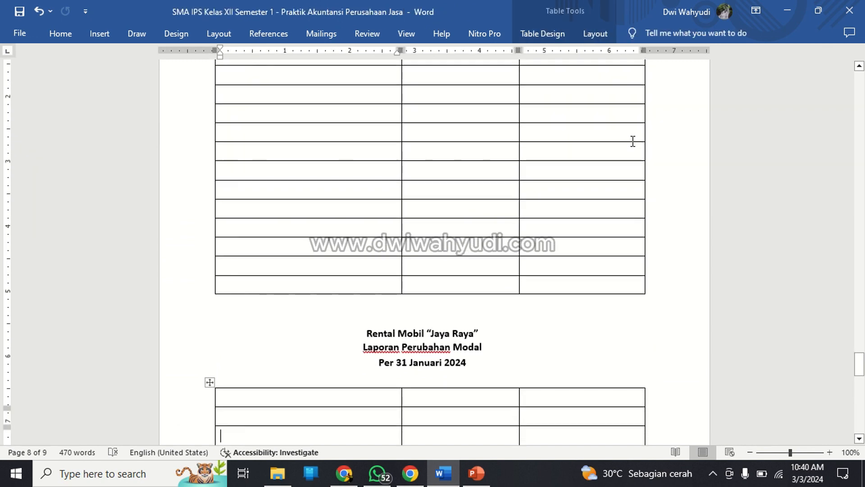
Correct the name of account 121 in the Daftar Nomor Perkiraan table to "Kendaraan".
scroll(629, 143, up, 20)
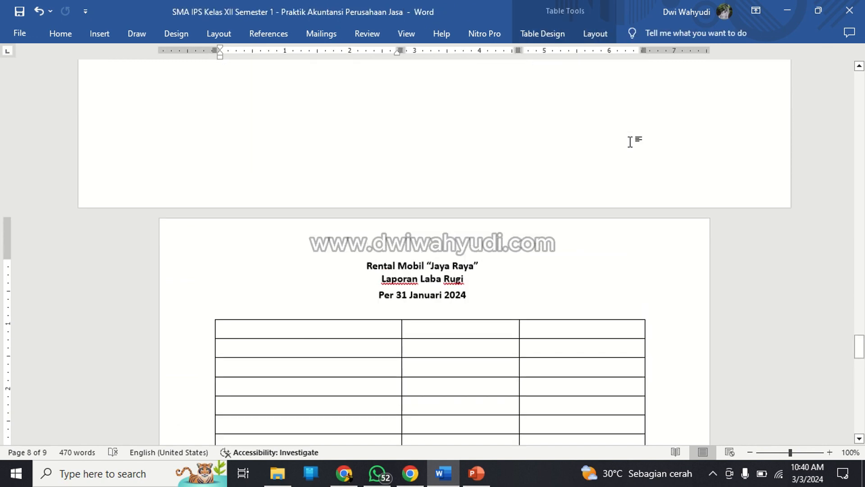
scroll(631, 142, up, 20)
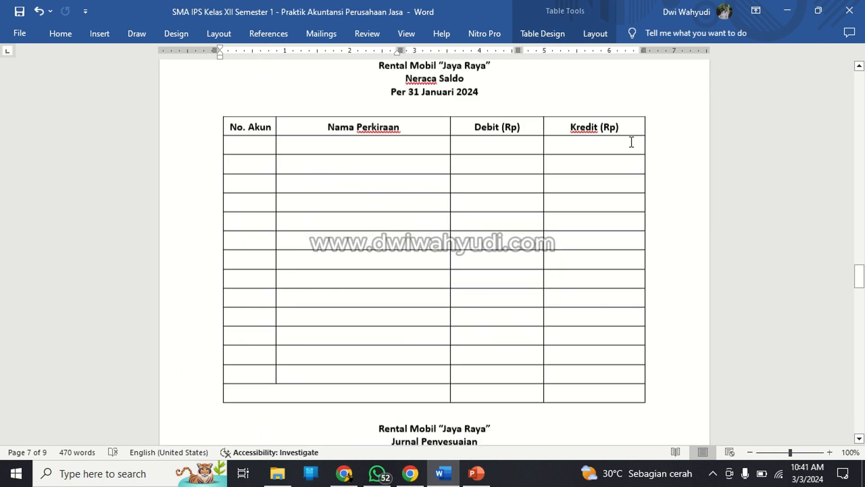
scroll(631, 142, up, 20)
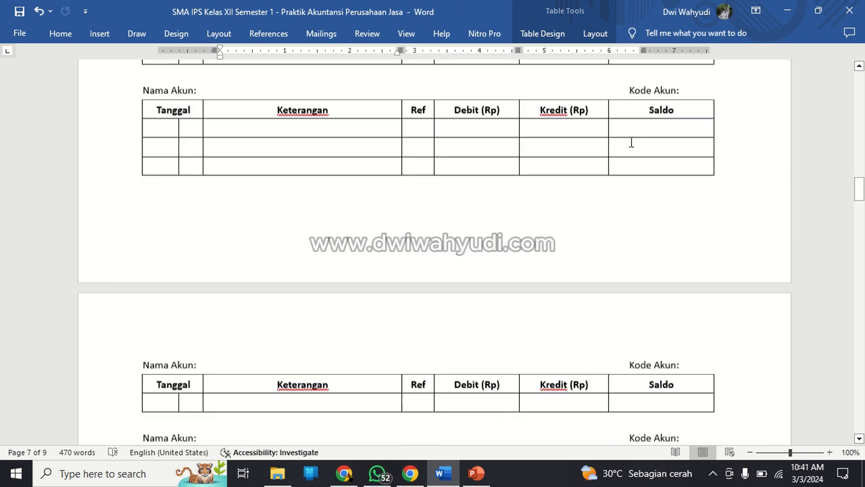
scroll(634, 141, up, 20)
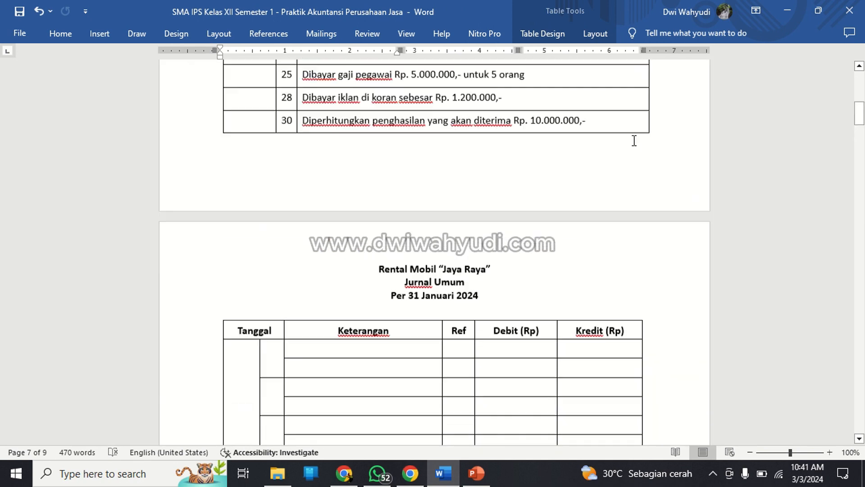
scroll(634, 141, up, 3)
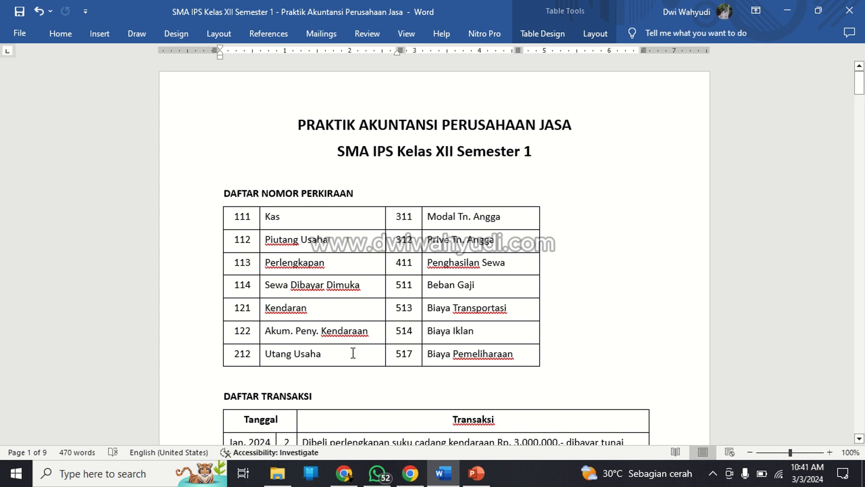
click(304, 307)
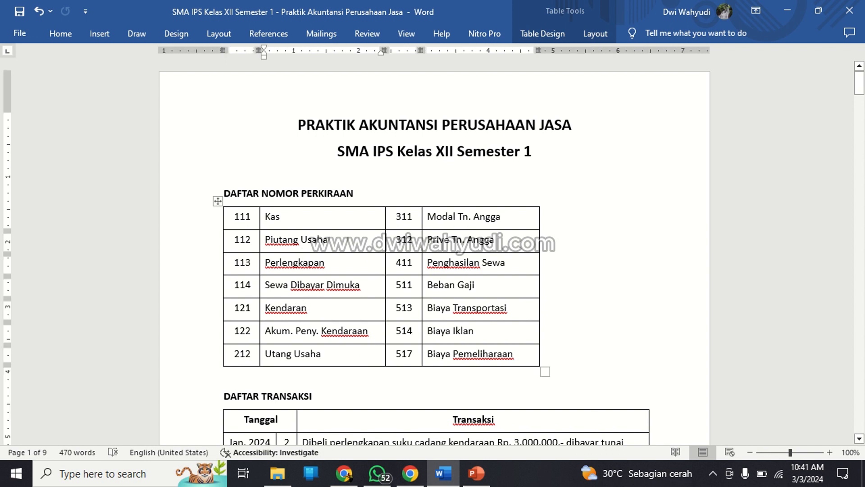
text(a)
click(319, 330)
click(617, 239)
Date the first entry of the Jurnal Umum table on page 2 as "Jan, 2024", day 2.
scroll(617, 236, down, 4)
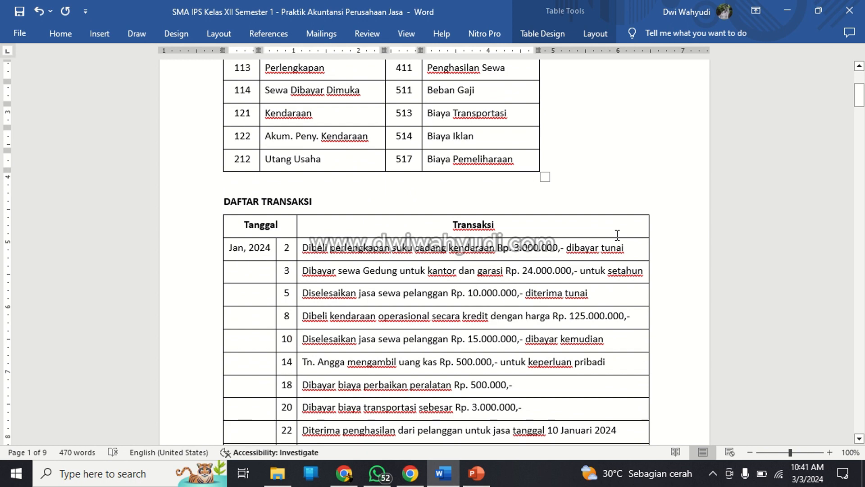
scroll(617, 235, down, 3)
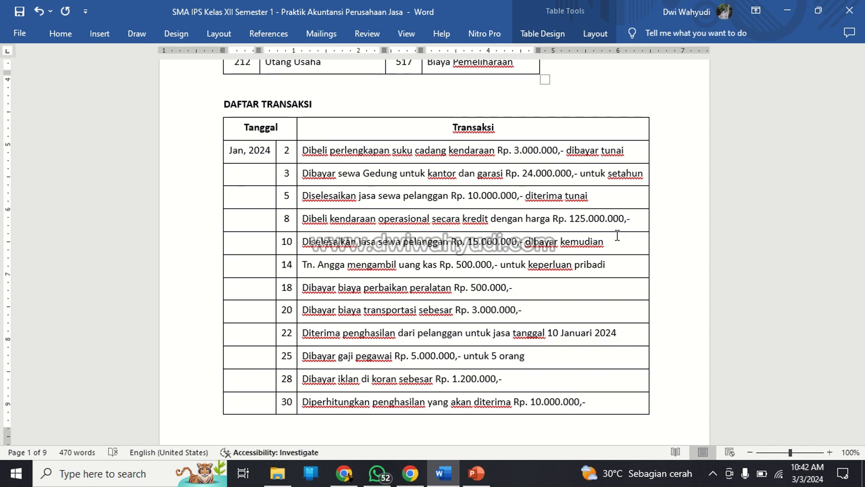
scroll(618, 235, down, 6)
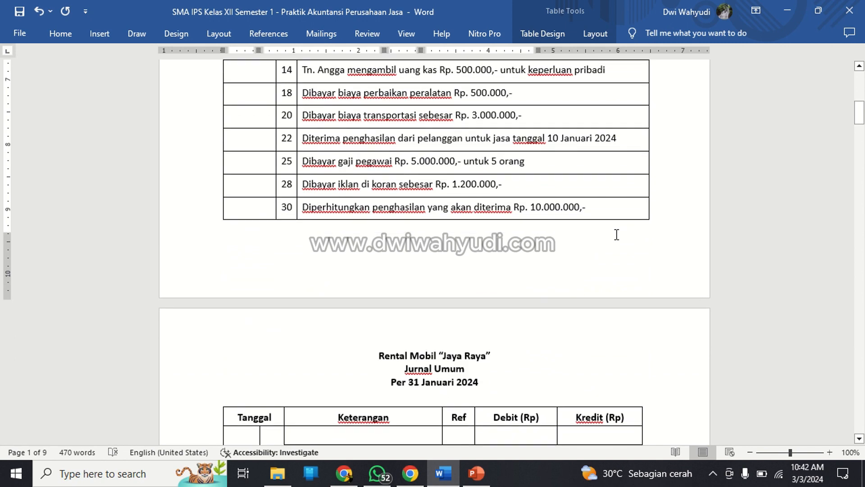
scroll(615, 234, up, 6)
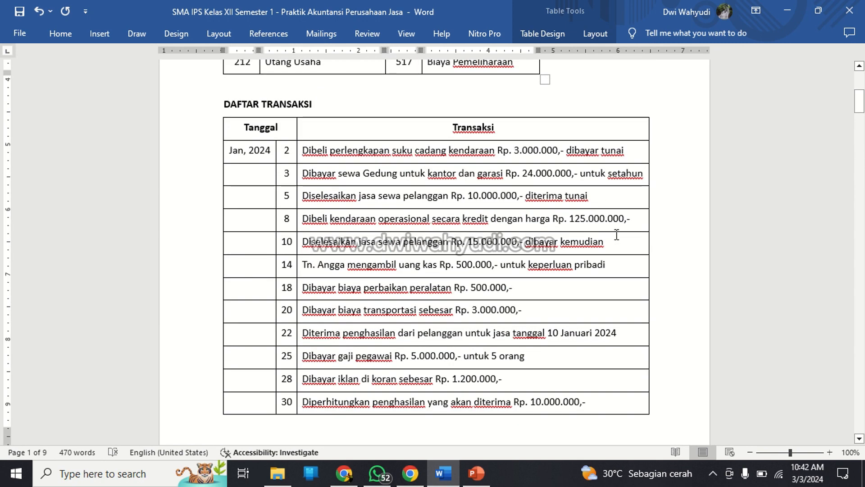
scroll(616, 235, down, 1)
scroll(616, 235, down, 5)
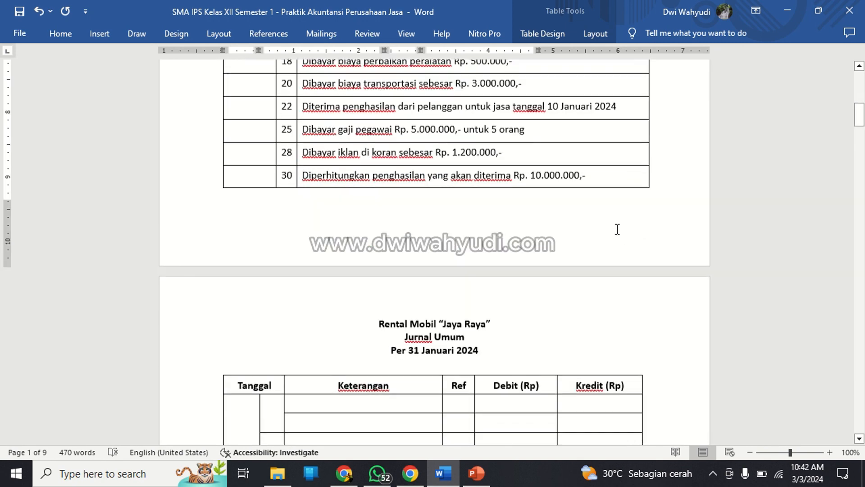
scroll(613, 232, down, 2)
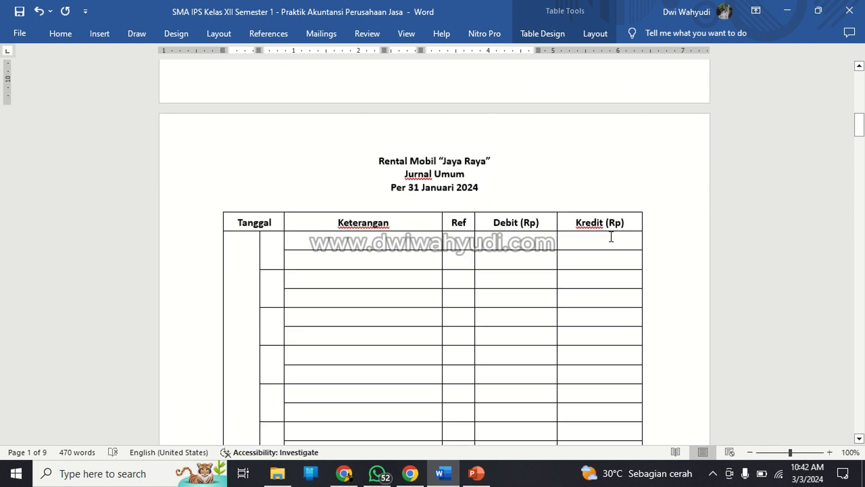
click(380, 243)
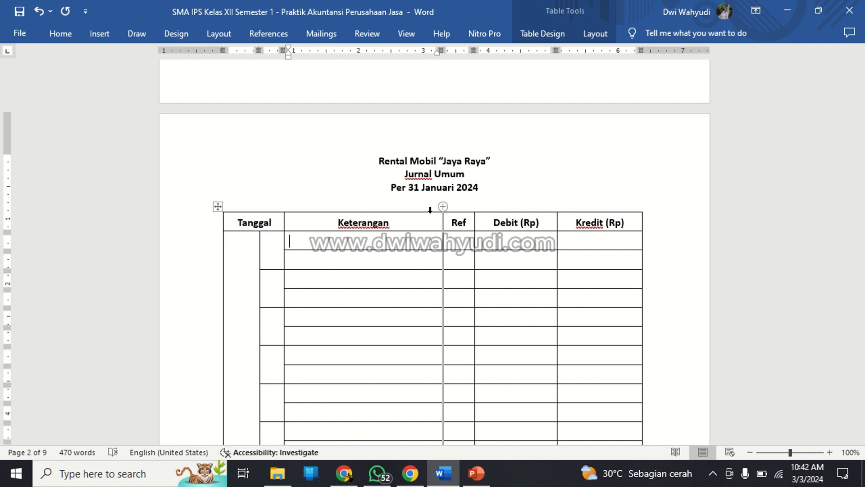
key(Left)
key(Left)
text(Jan, 24)
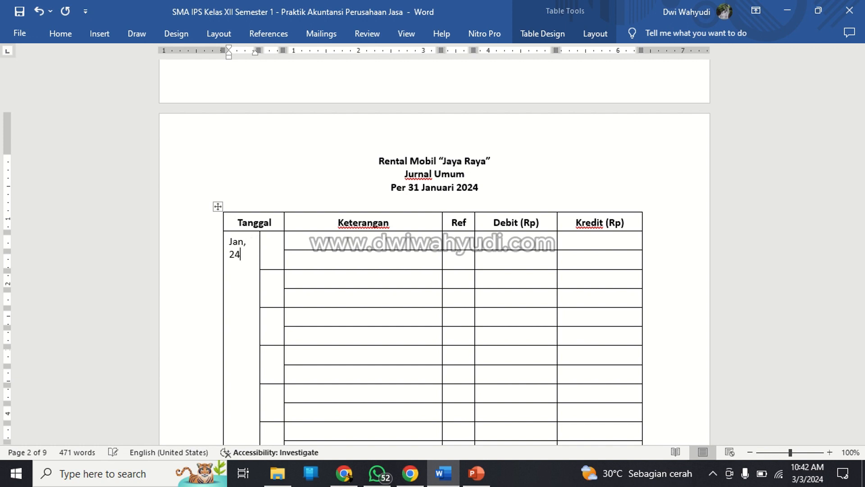
key(BackSpace)
key(BackSpace)
text(2024)
key(Tab)
text(2)
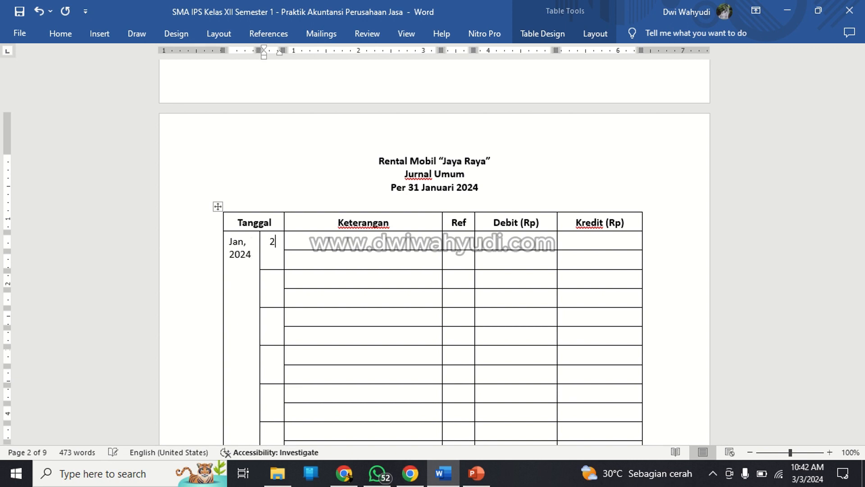
key(Tab)
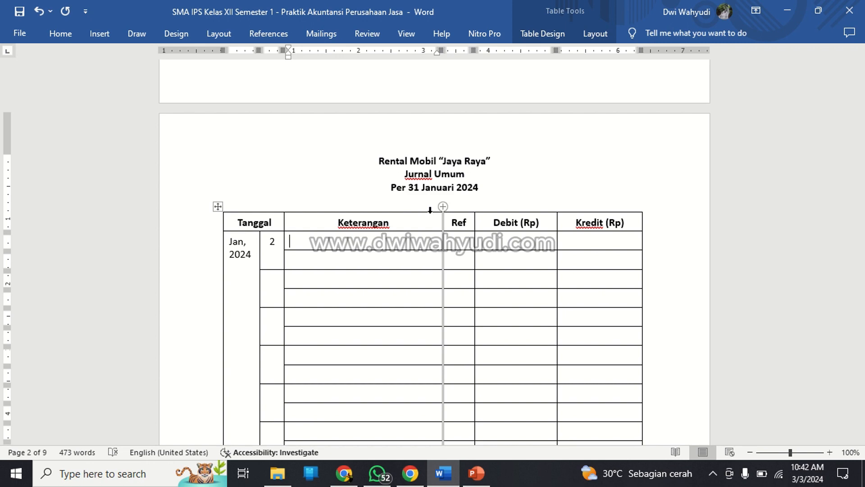
Enter "Perlengkapan" with Ref 113 as the debit account of the 2 January entry in the Jurnal Umum table.
scroll(437, 221, up, 14)
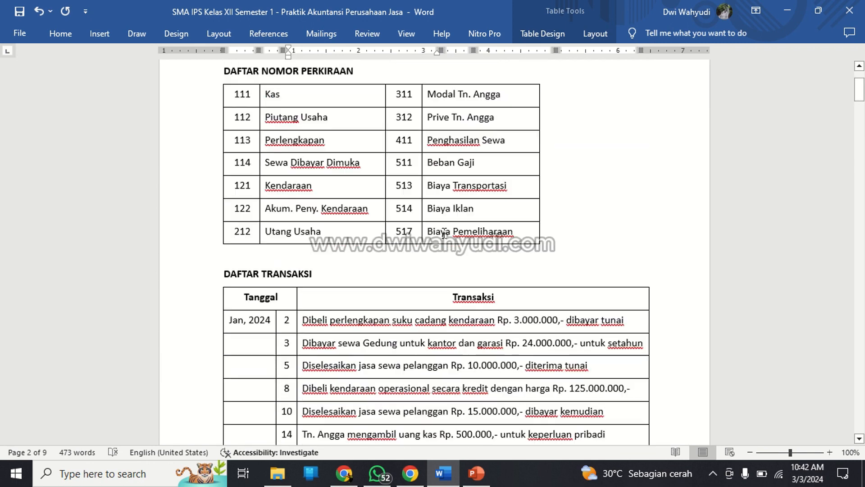
scroll(444, 233, up, 1)
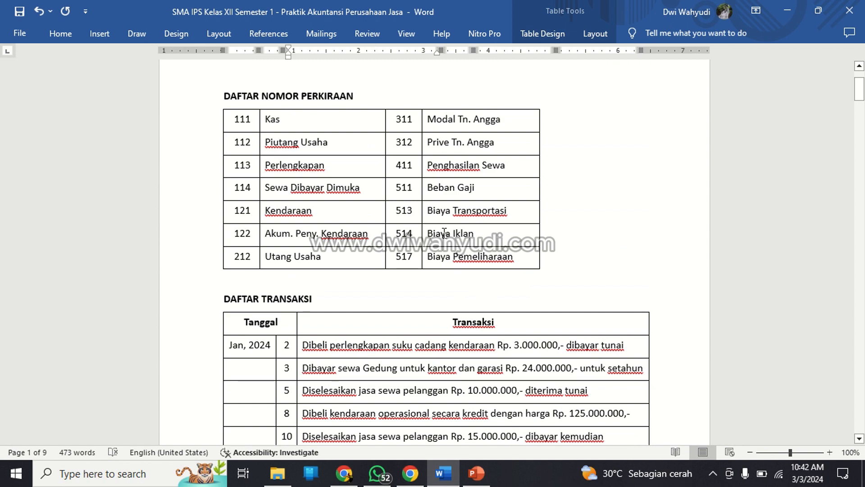
drag(329, 170, 234, 166)
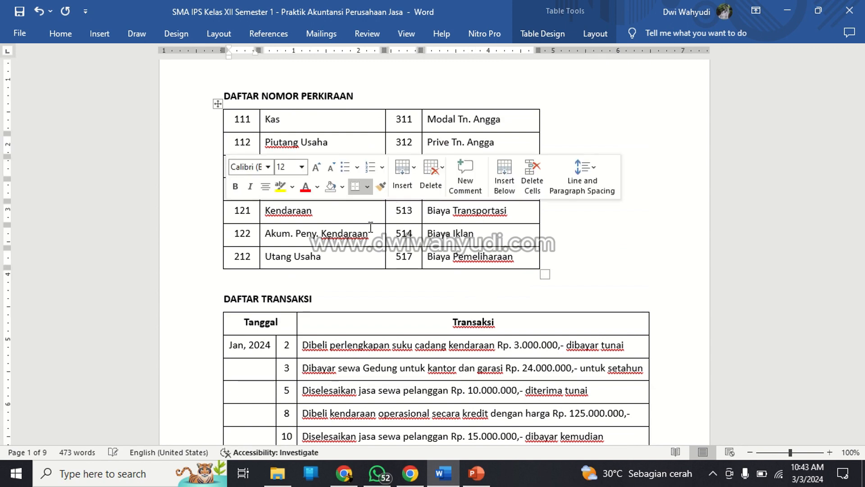
scroll(371, 226, down, 12)
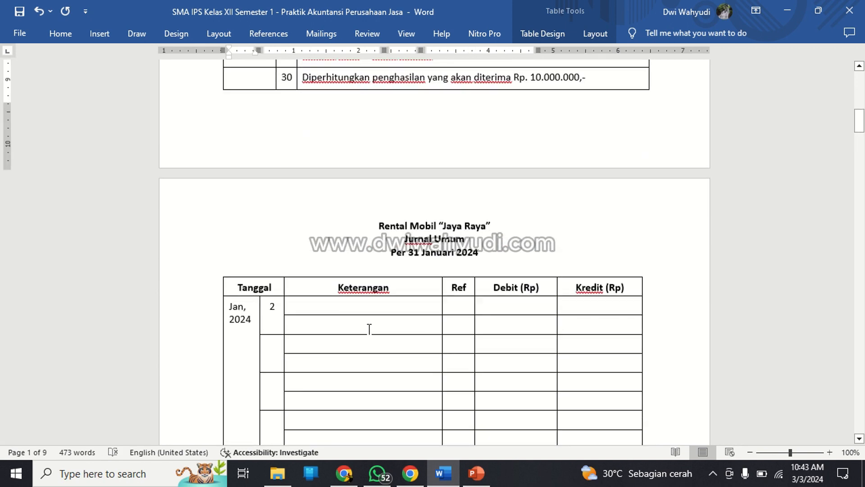
click(363, 304)
text(Perlen)
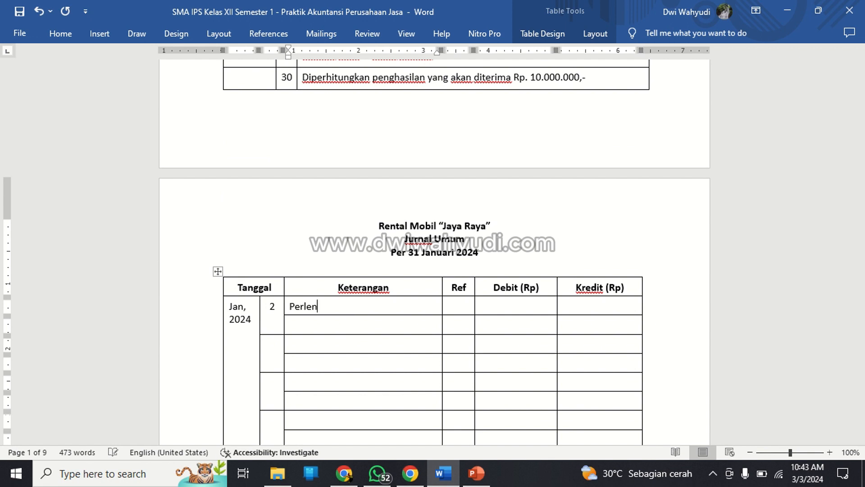
text(gkapan)
key(Tab)
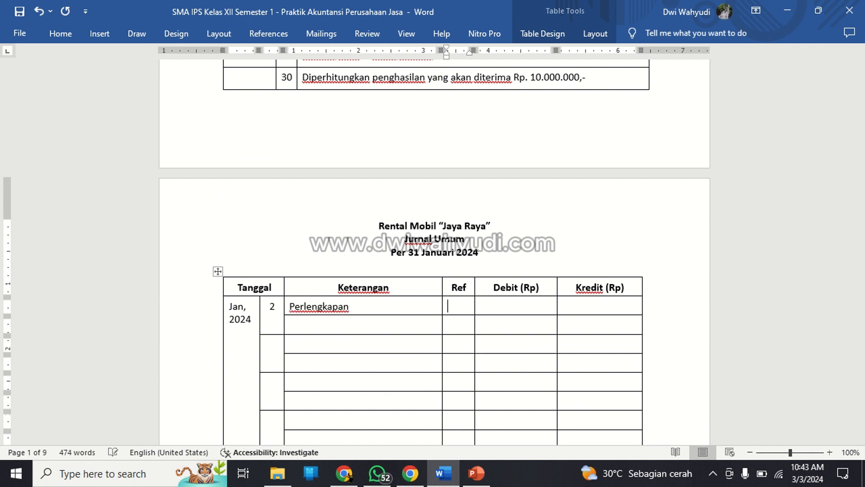
text(113)
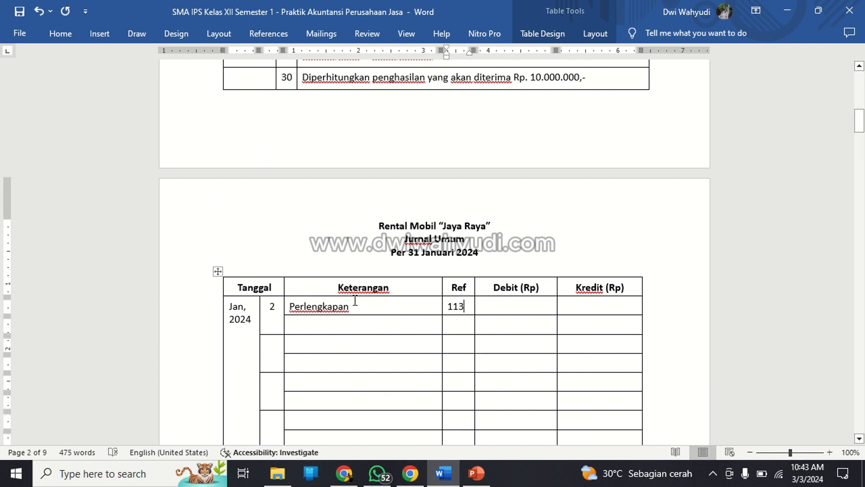
Add "Kas" with Ref 111, indented, as the credit account beneath Perlengkapan in the 2 January entry.
click(345, 326)
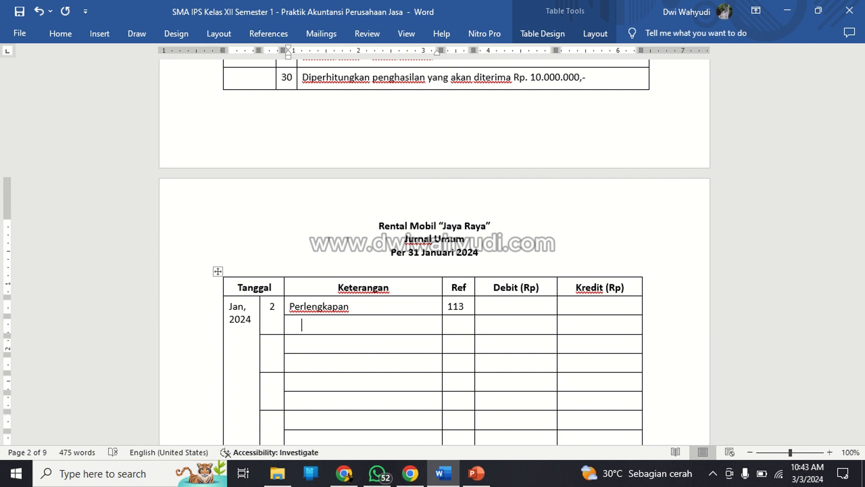
text(Kas)
key(Tab)
scroll(434, 252, up, 10)
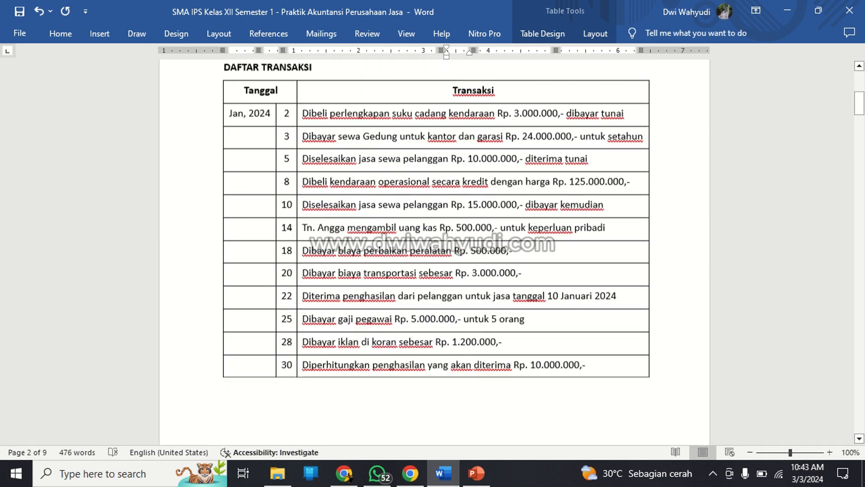
scroll(457, 197, down, 10)
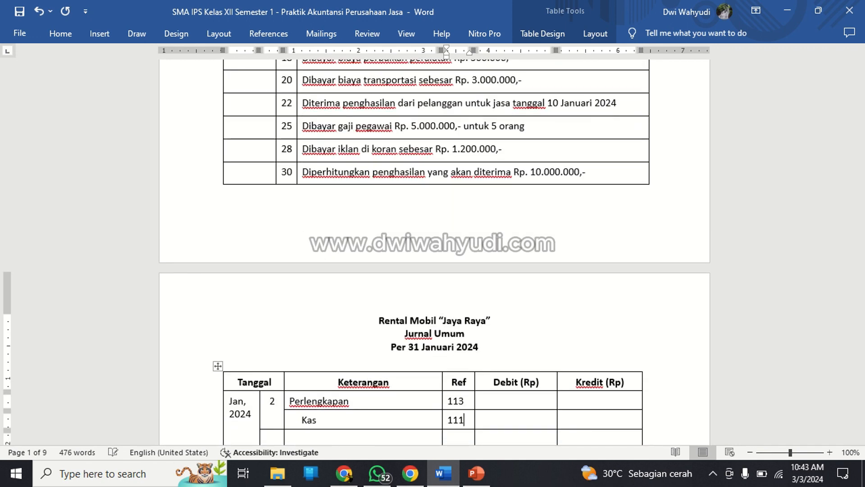
text(111)
Centre the contents of the whole Ref column in the Jurnal Umum table.
drag(454, 203, 448, 317)
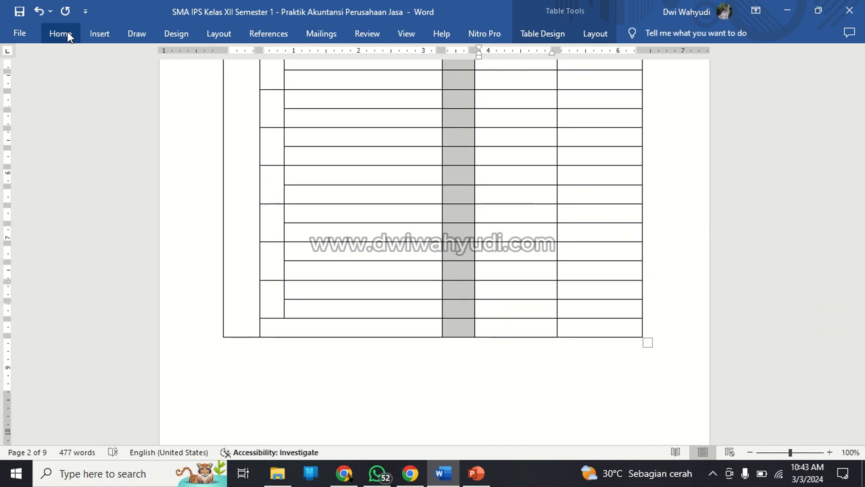
click(67, 33)
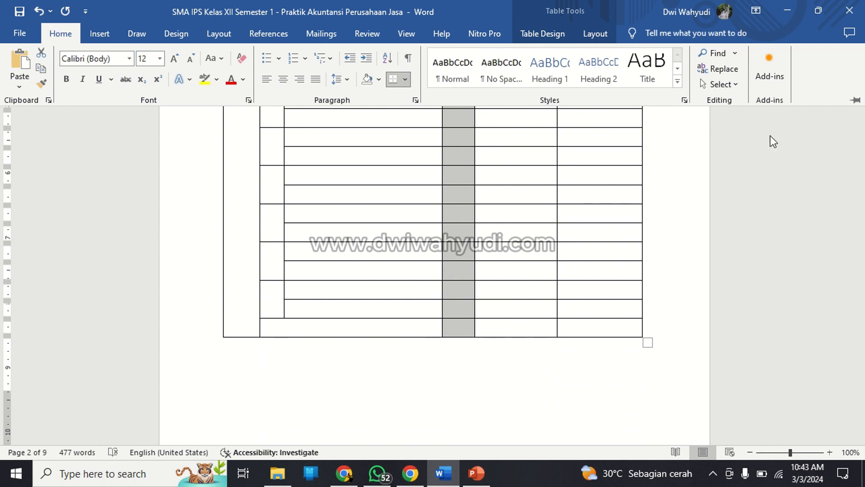
click(67, 31)
scroll(483, 191, up, 10)
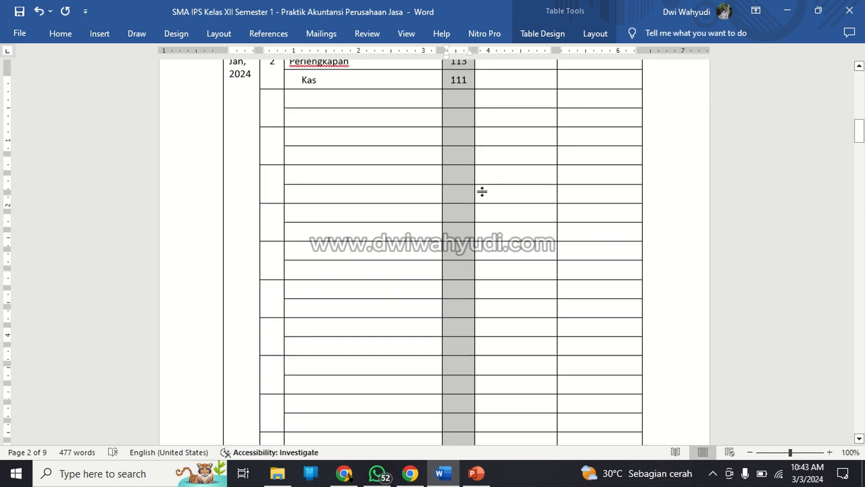
Fill in the Perlengkapan row with 3.000.000,- as debit and "-" as credit.
click(511, 196)
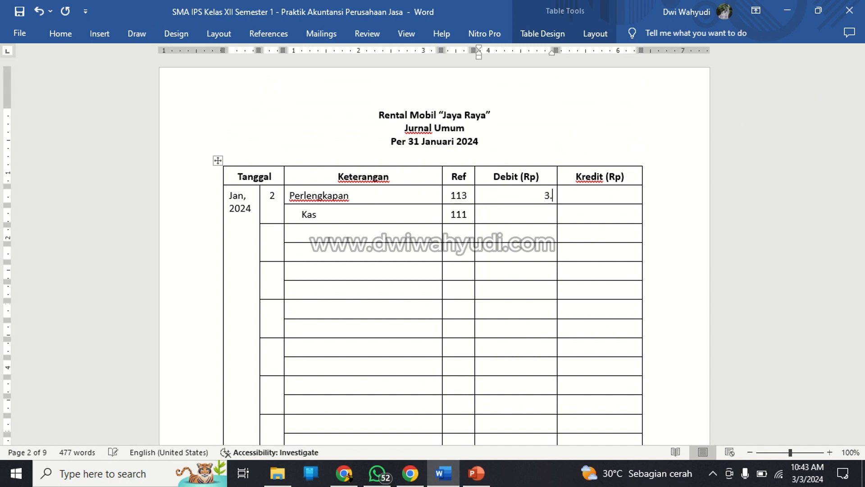
text(3.000.000,-)
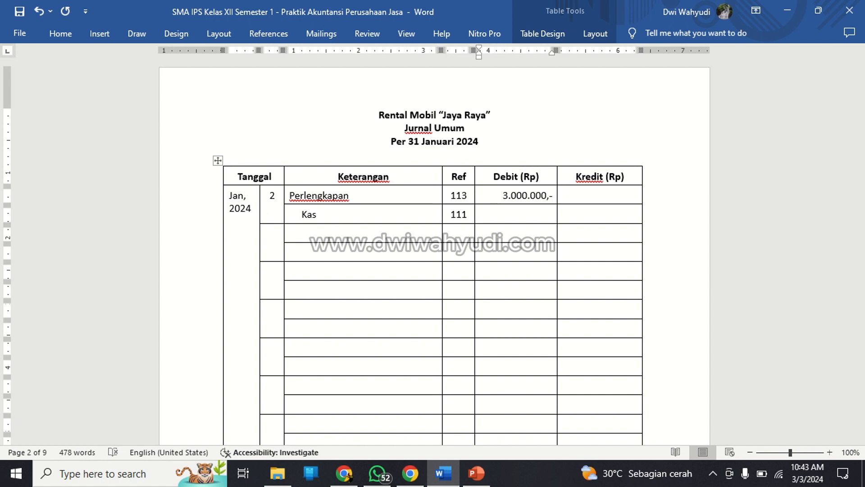
key(Tab)
Fill in the Kas row of the 2 January entry with 3.000.000,- as credit and "-" as debit.
key(Down)
text(3.000.000)
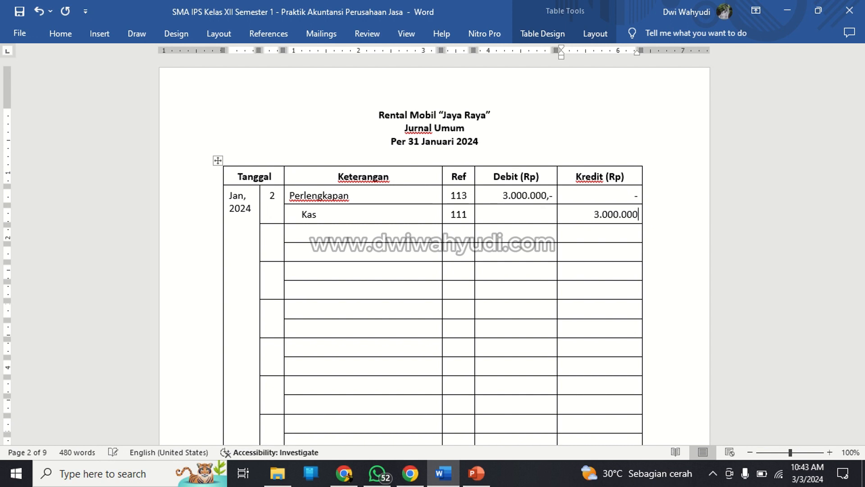
text(,-)
key(Left)
key(Left)
key(Left)
key(Left)
key(Left)
key(Left)
key(Left)
click(546, 213)
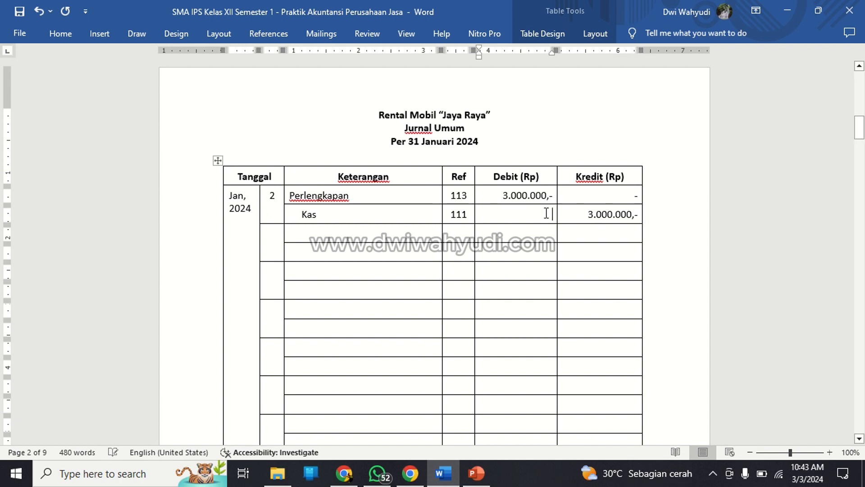
text(-)
Start the second journal entry with day 3 and the debit account "Sewa Dibayar Dimuka".
click(275, 234)
text(3)
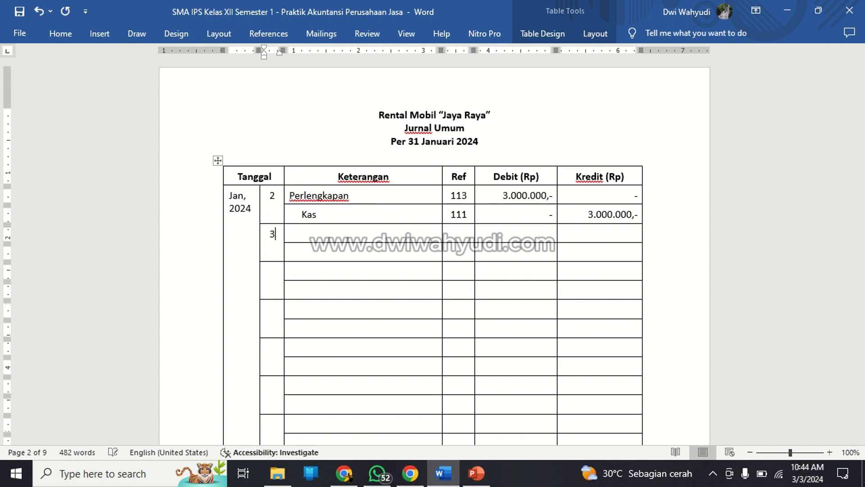
key(Tab)
text(Sewa Dibaya)
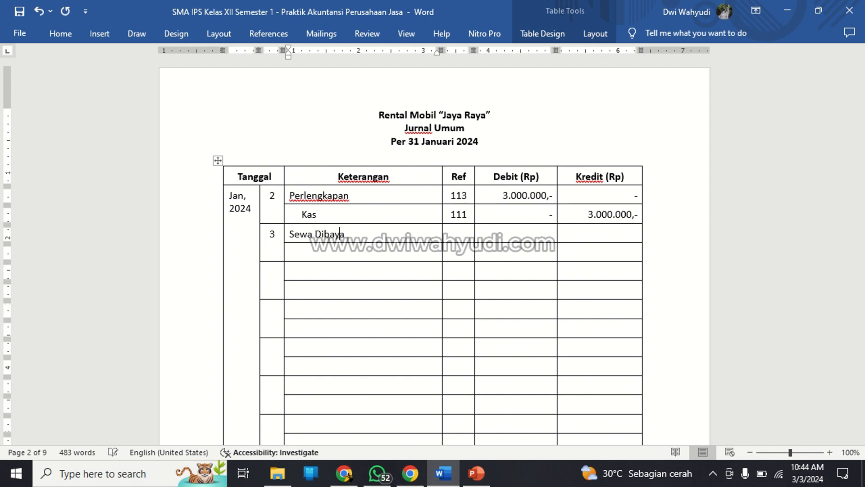
text(r Dimuka)
key(Tab)
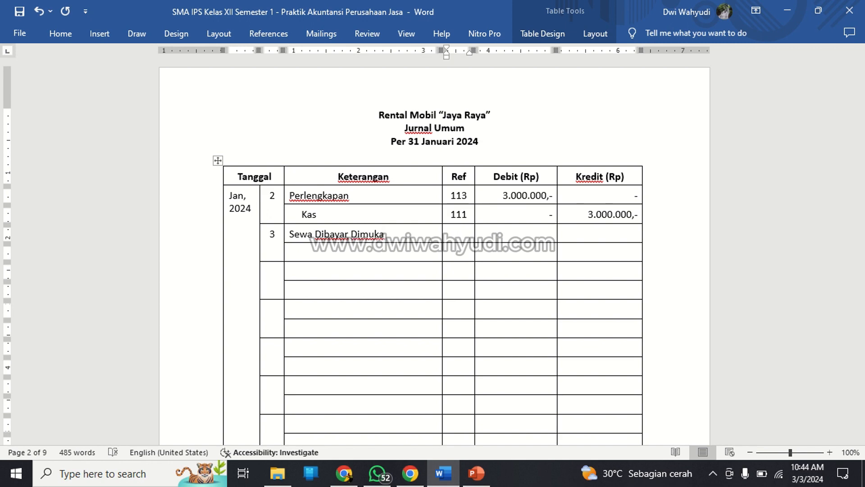
Complete the Sewa Dibayar Dimuka row with Ref 114, debit 24.000.000,- and credit "-".
scroll(434, 252, up, 15)
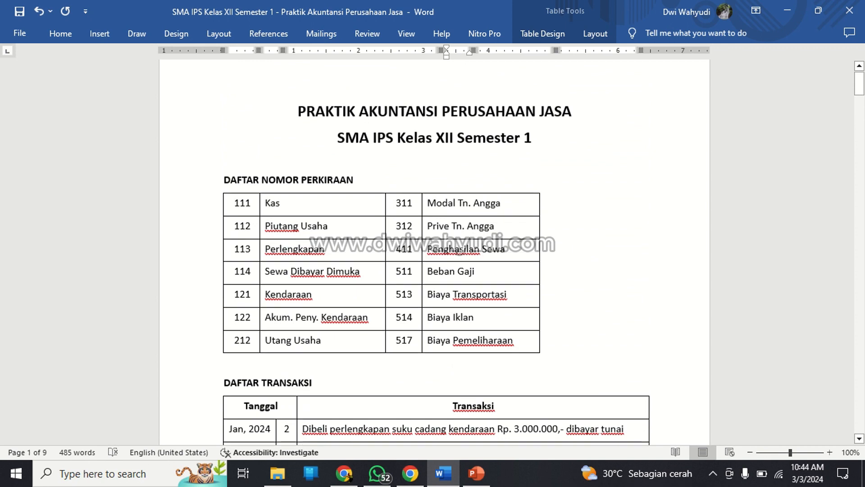
scroll(434, 253, down, 15)
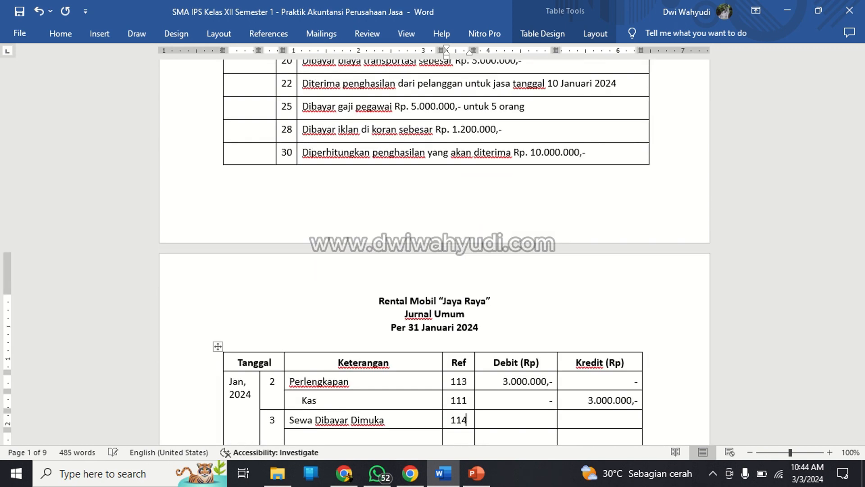
scroll(434, 252, down, 3)
key(Tab)
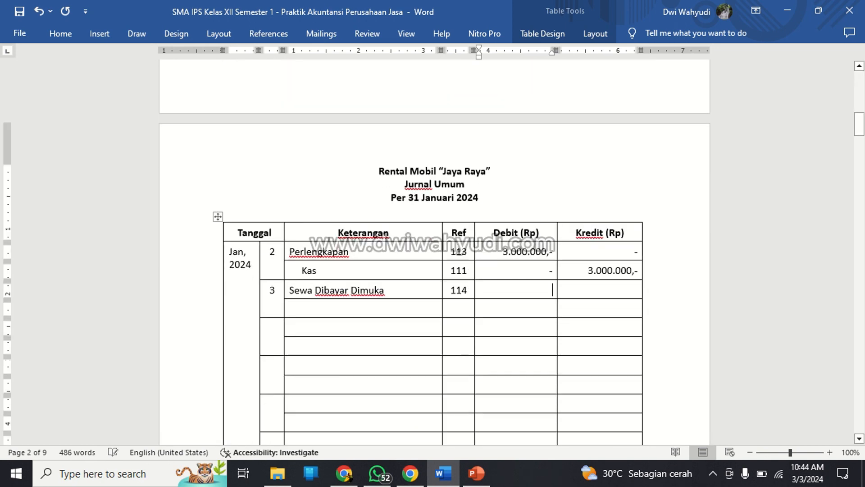
text(24.000.000,-)
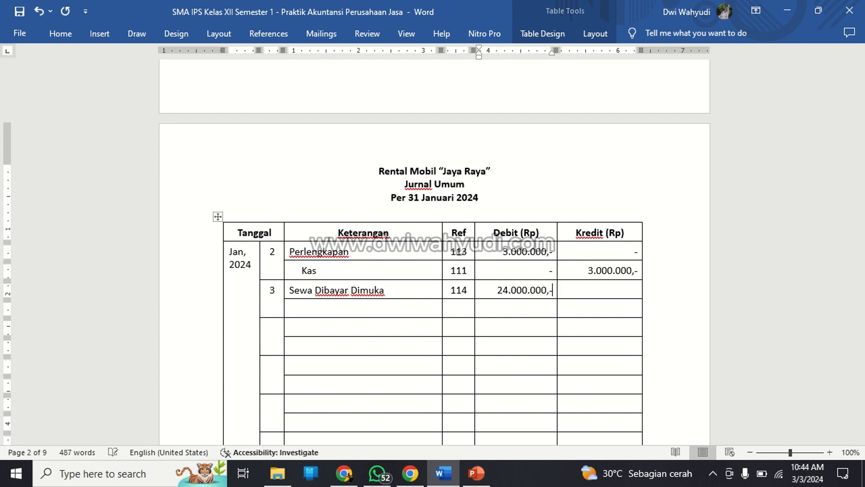
key(Tab)
Add an indented "Kas" row to the 3 January entry with Ref 111, debit "-" and credit 24.000.000.
key(Down)
key(Left)
key(Left)
key(Left)
text(Kas)
key(Tab)
text(111)
key(Tab)
text(-)
key(Tab)
text(24.000.0)
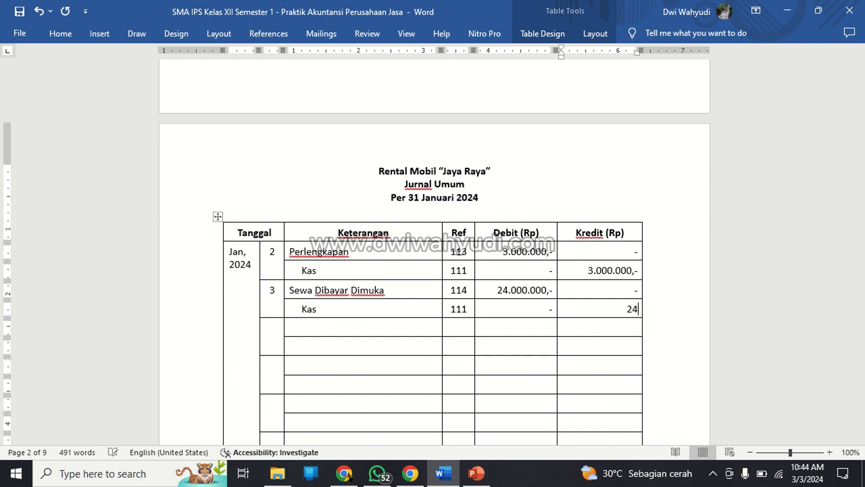
text(00)
Start the third journal entry with day 5 and the debit account "Kas", Ref 111.
key(Down)
key(Left)
key(Left)
key(Left)
key(Left)
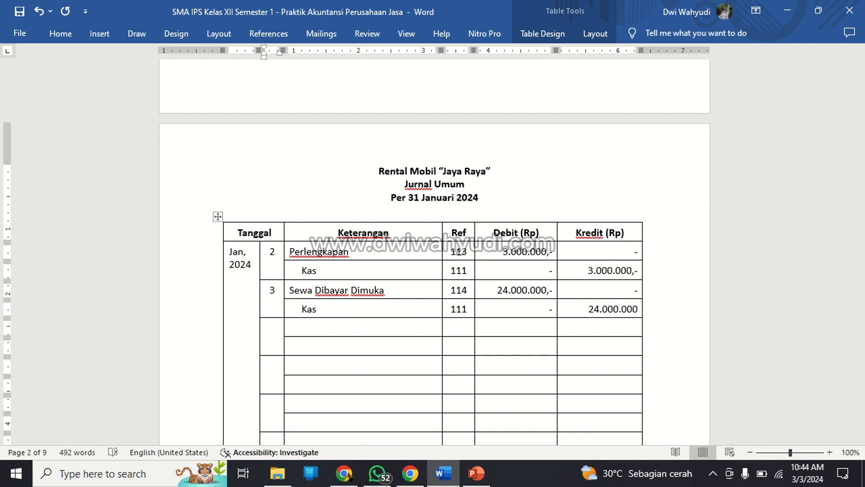
text(5)
key(Right)
text(Kas)
key(Right)
text(111)
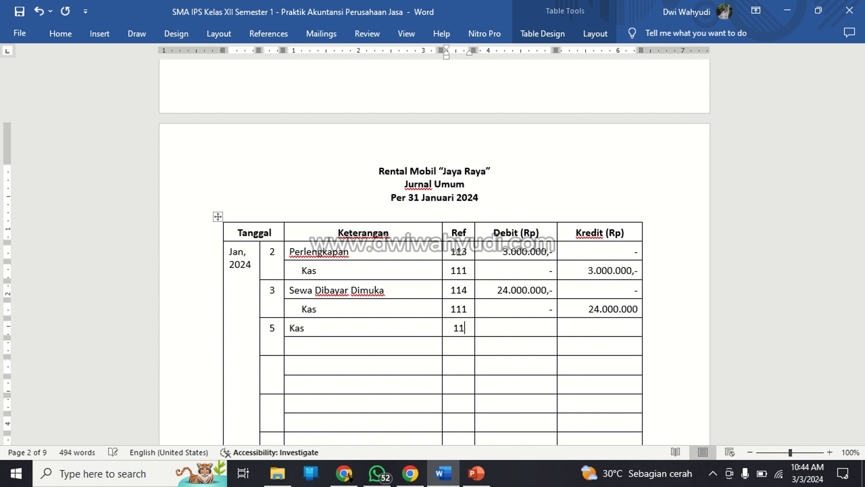
Fill in the Kas row of the 5 January entry with debit 10.000.000 and credit "-".
key(Right)
text(10.000)
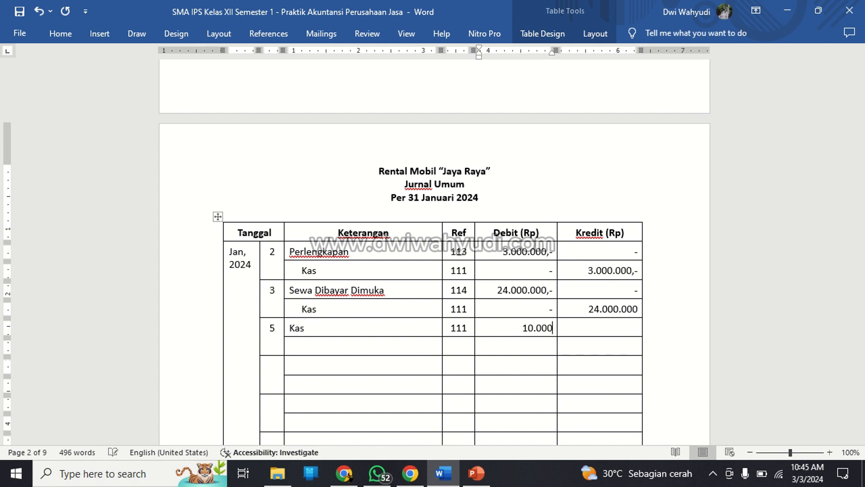
text(.000)
key(Right)
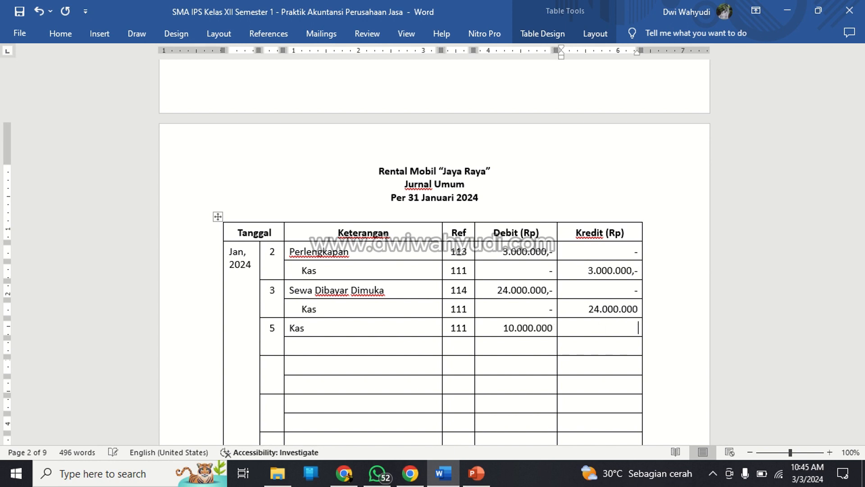
Enter "Pendapatan Sewa", indented, as the credit account of the 5 January entry.
key(Down)
key(Left)
key(Left)
key(Left)
text(Pengh)
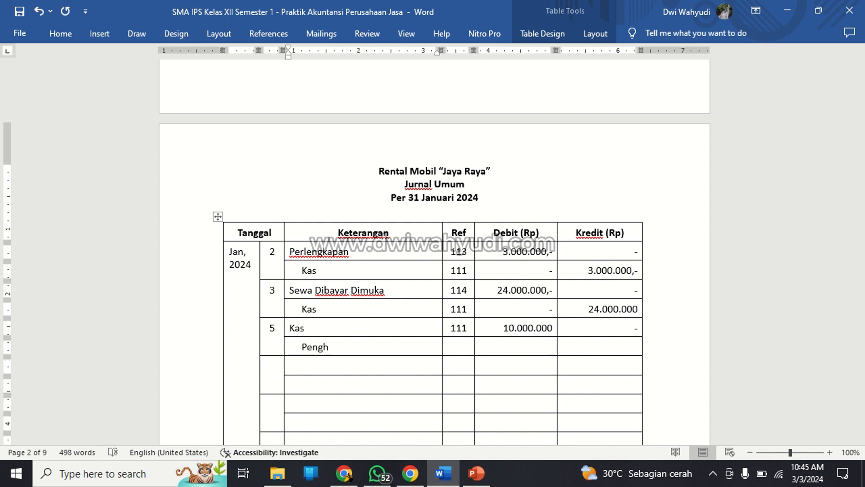
key(BackSpace)
key(BackSpace)
text(dapatan Sewa)
key(Tab)
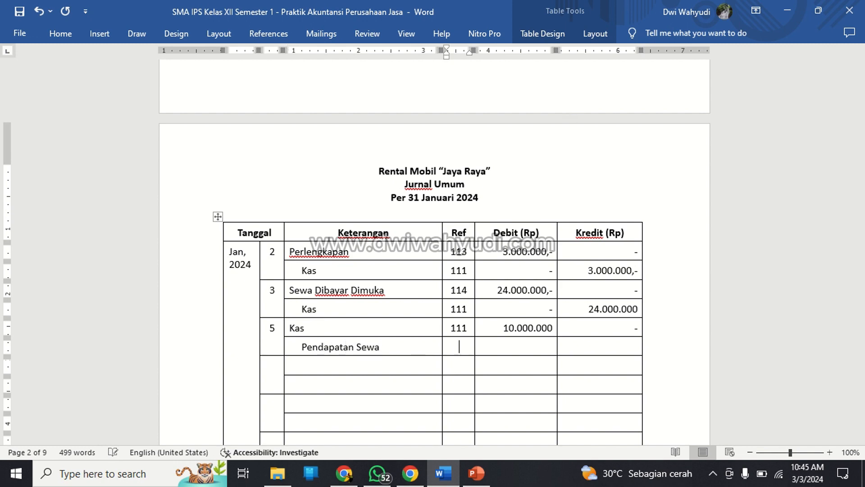
Rename account 411 in the Daftar Nomor Perkiraan table to "Pendapatan Sewa".
scroll(435, 252, up, 15)
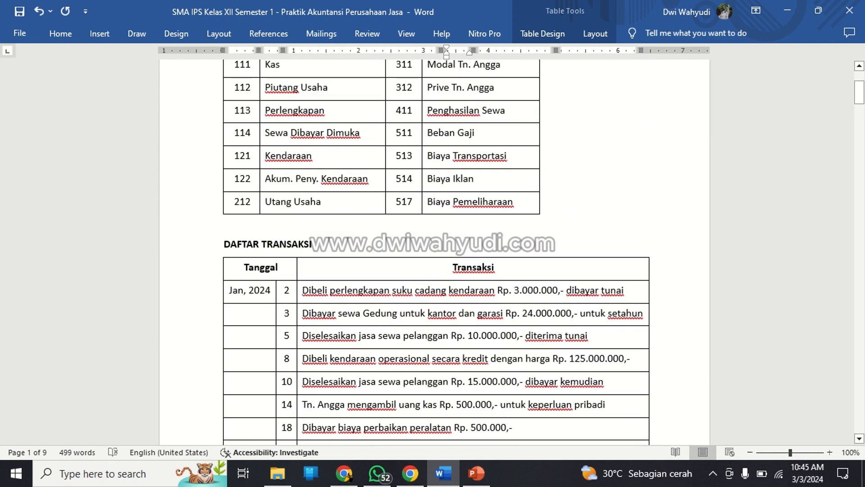
click(481, 110)
drag(480, 110, 445, 110)
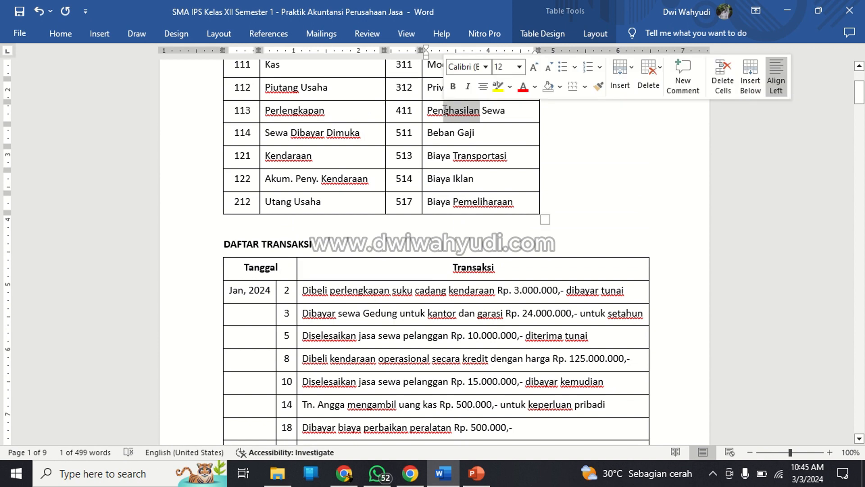
text(dapatan)
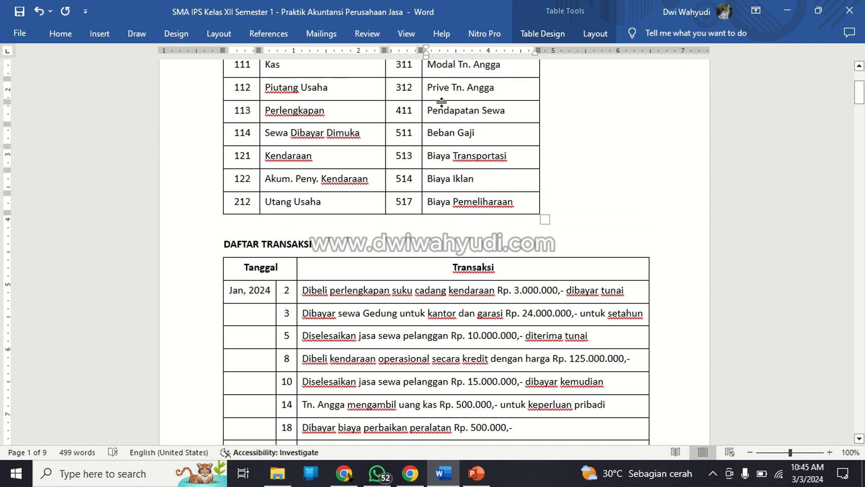
Complete the Pendapatan Sewa row of the 5 January entry with Ref 411, debit "-" and credit 10.000.000,-.
scroll(460, 158, down, 15)
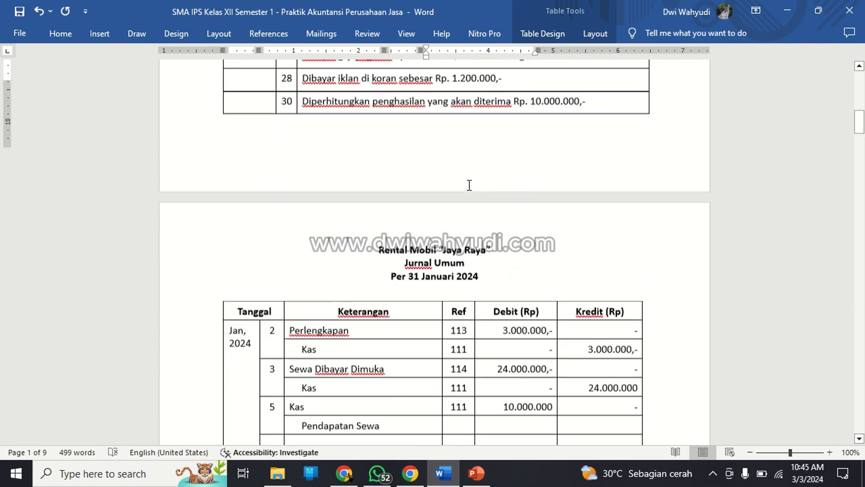
scroll(521, 191, up, 12)
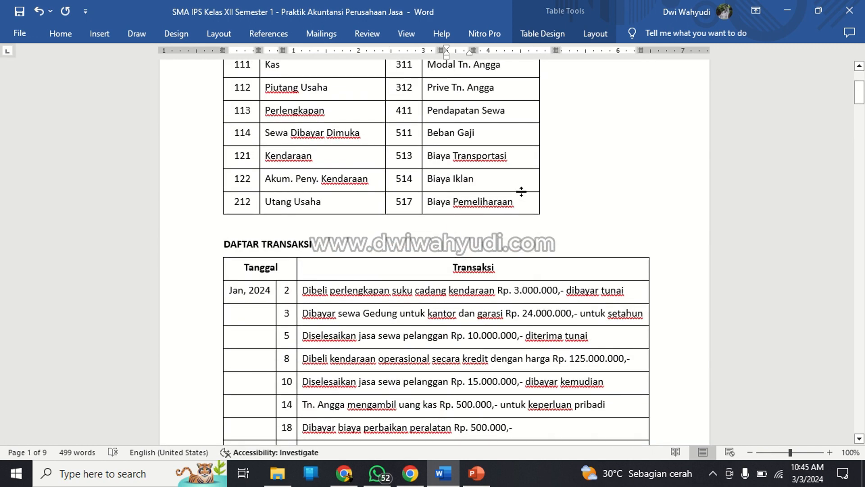
scroll(521, 191, down, 10)
text(11)
scroll(521, 192, down, 1)
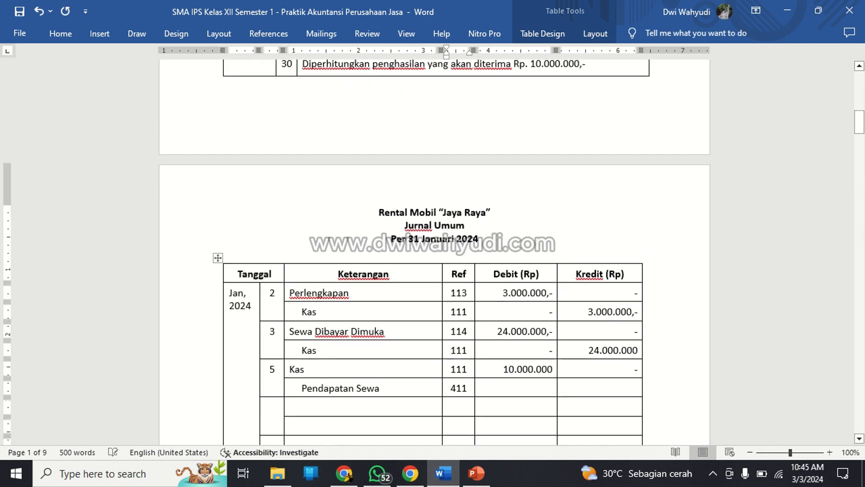
key(Tab)
text(-)
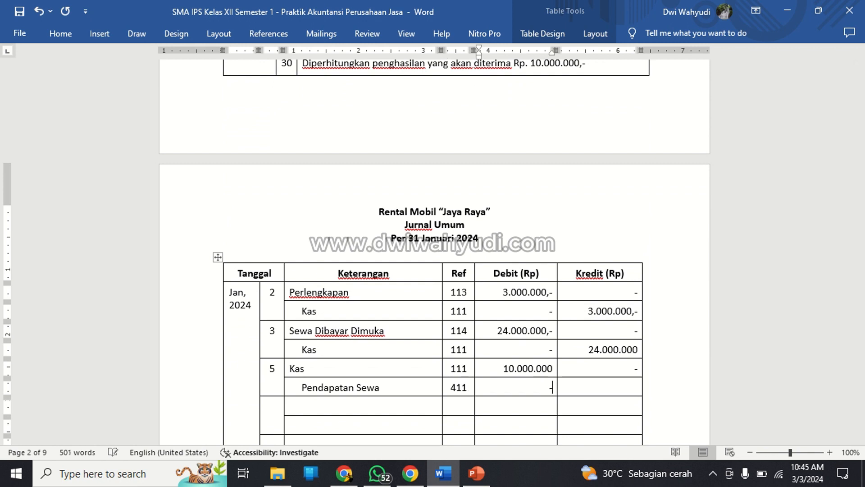
key(Tab)
text(10.)
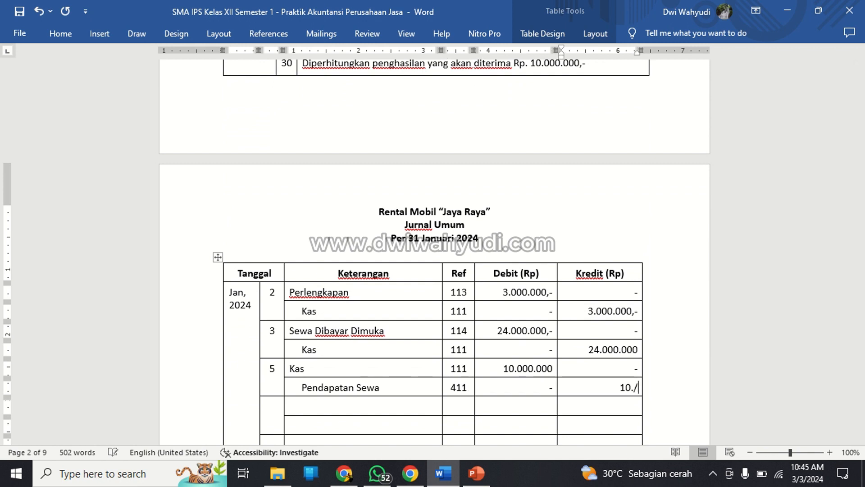
text(0.000)
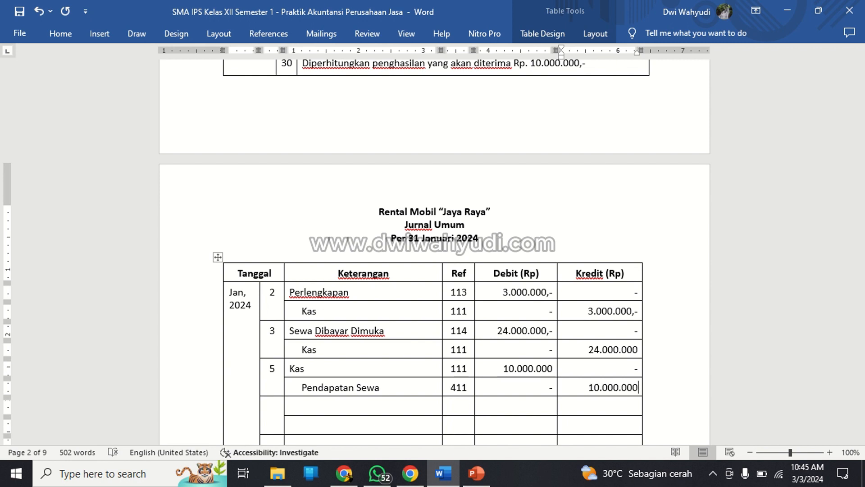
text(,-)
Append ",-" to the debit amount in the Kas row of the 5 January entry.
key(Up)
key(Left)
key(Left)
text(,-)
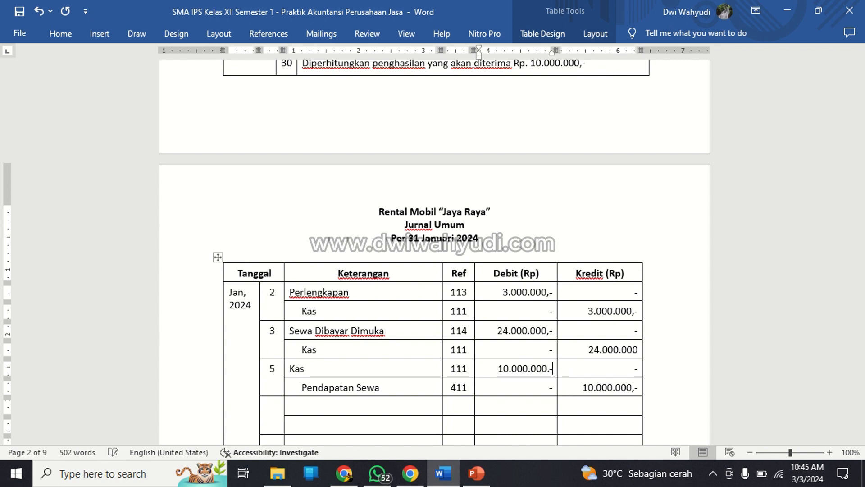
key(BackSpace)
key(BackSpace)
text(,-)
Start the fourth journal entry with day 8 and the debit account "Kendaraan", Ref 121.
key(Down)
key(Left)
key(Left)
key(Left)
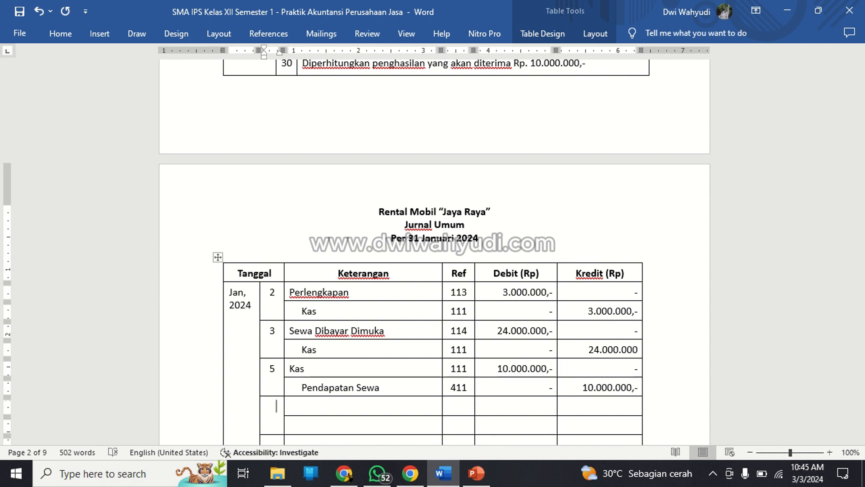
scroll(575, 296, down, 3)
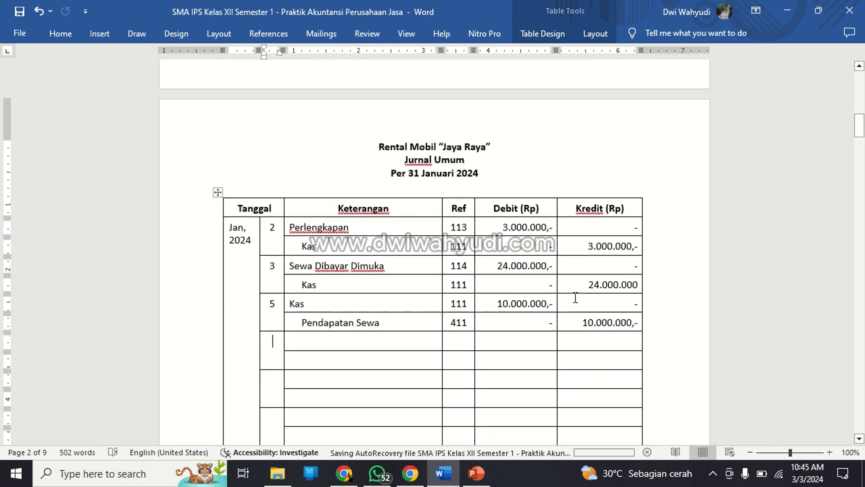
text(8)
key(Tab)
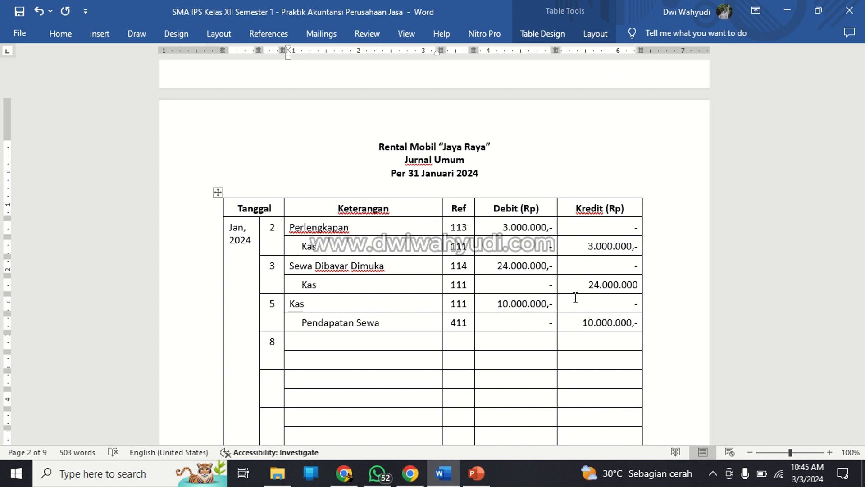
text(Kendaraan)
scroll(435, 253, up, 10)
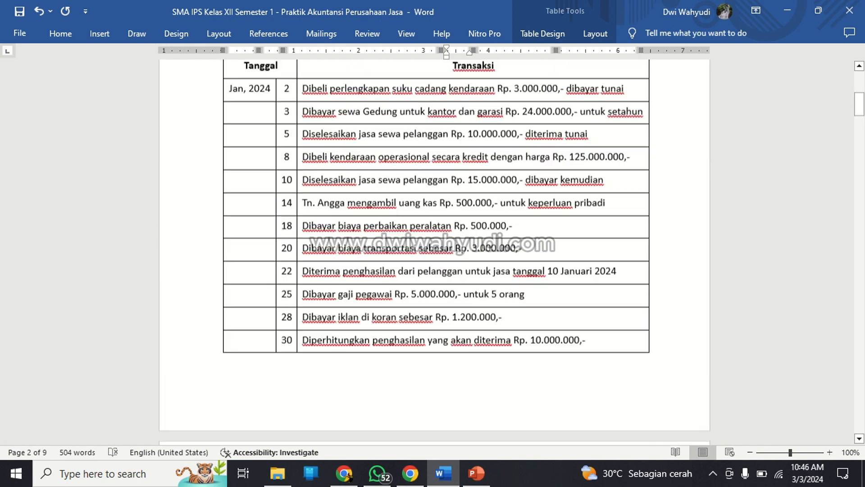
scroll(434, 252, up, 2)
scroll(546, 356, down, 12)
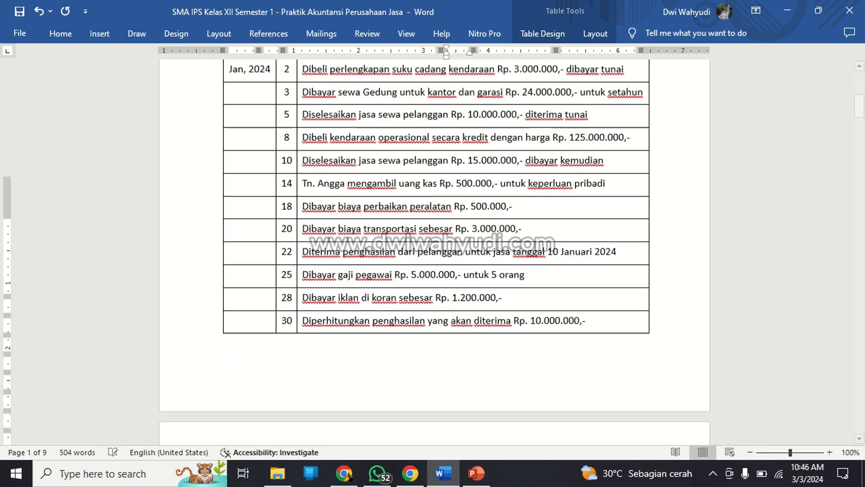
Fill in the Kendaraan row of the 8 January entry with debit 125.000.000,- and credit "-".
click(540, 355)
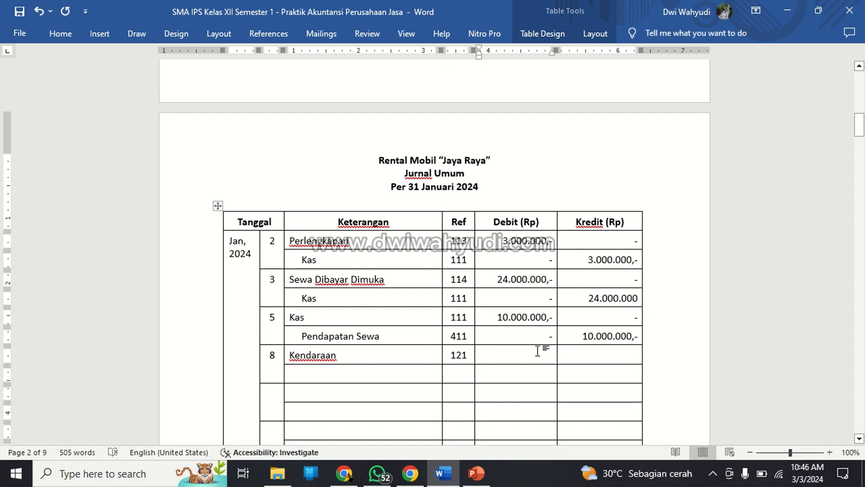
text(125.000.)
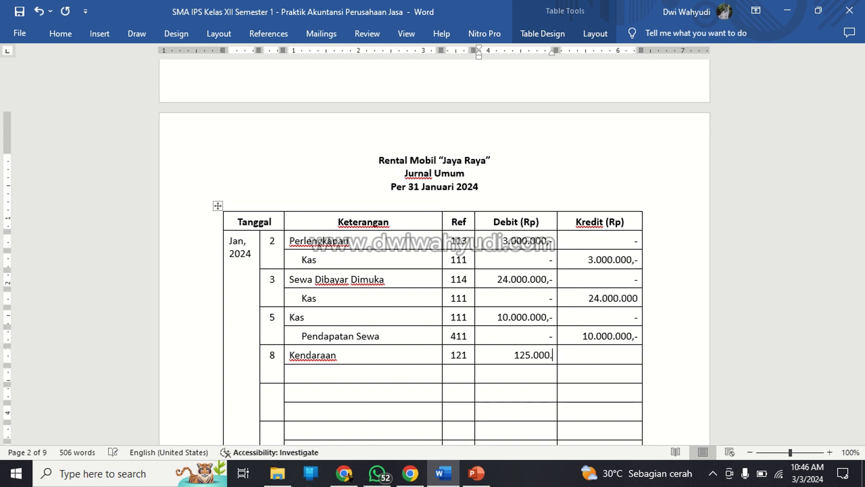
text(000,-)
key(Tab)
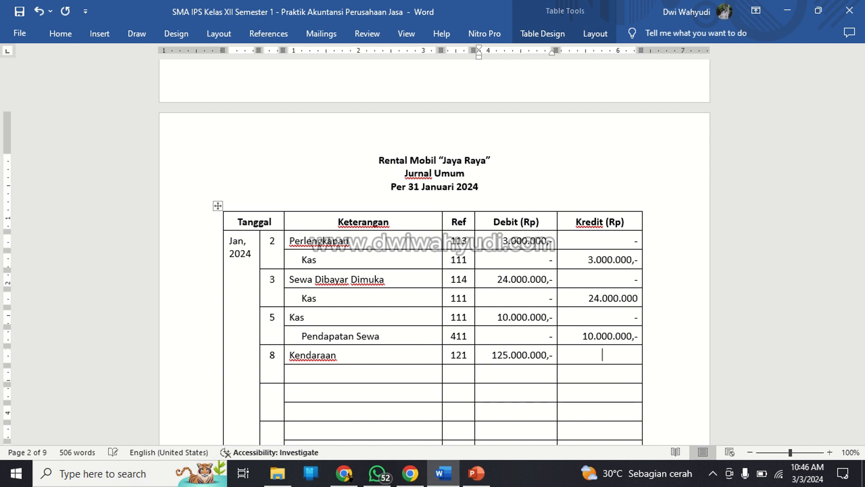
key(Tab)
Enter "Utang Usaha", indented, as the credit account of the 8 January entry.
key(Down)
key(Left)
key(Left)
key(Left)
text(Utang U)
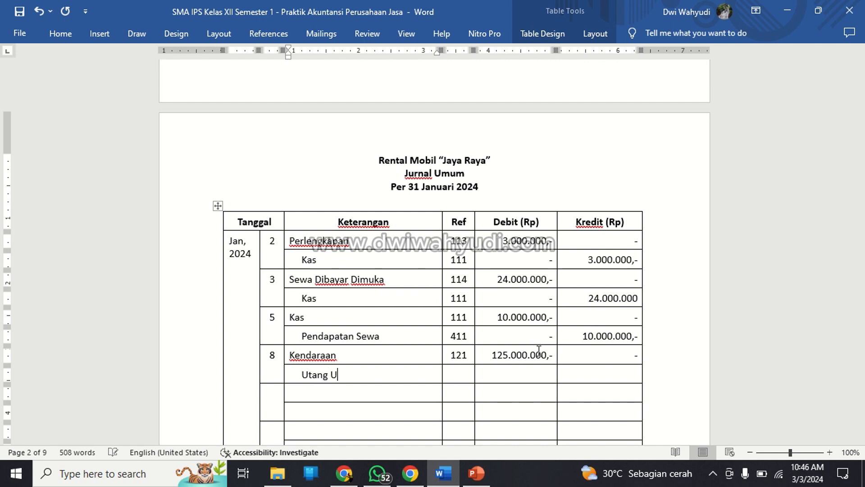
text(saha)
key(Tab)
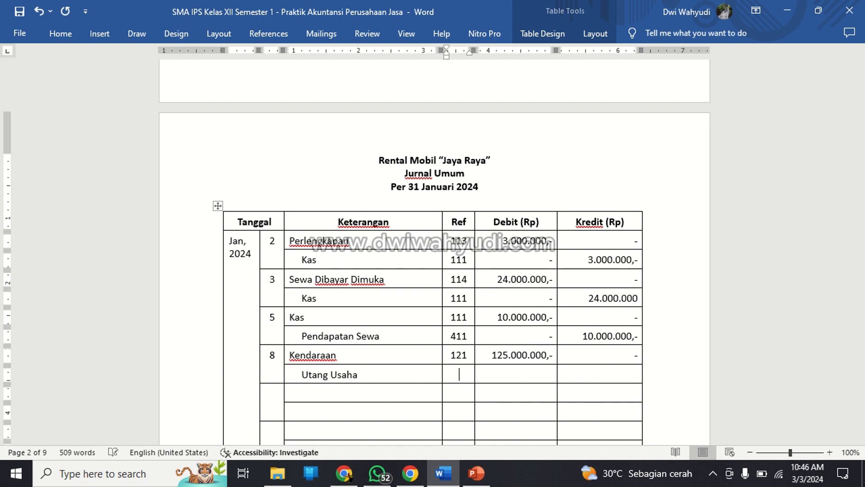
Complete the Utang Usaha row of the 8 January entry with Ref 212, debit "-" and credit 125.000.000,-.
scroll(434, 253, up, 10)
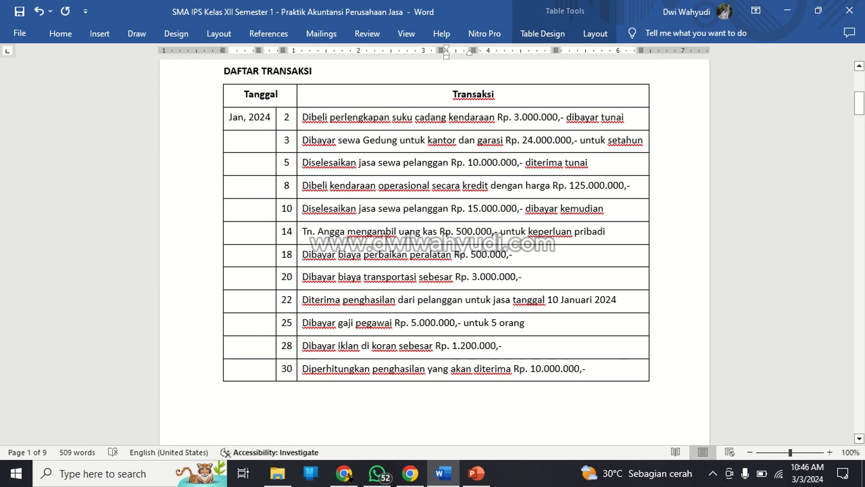
scroll(538, 350, down, 5)
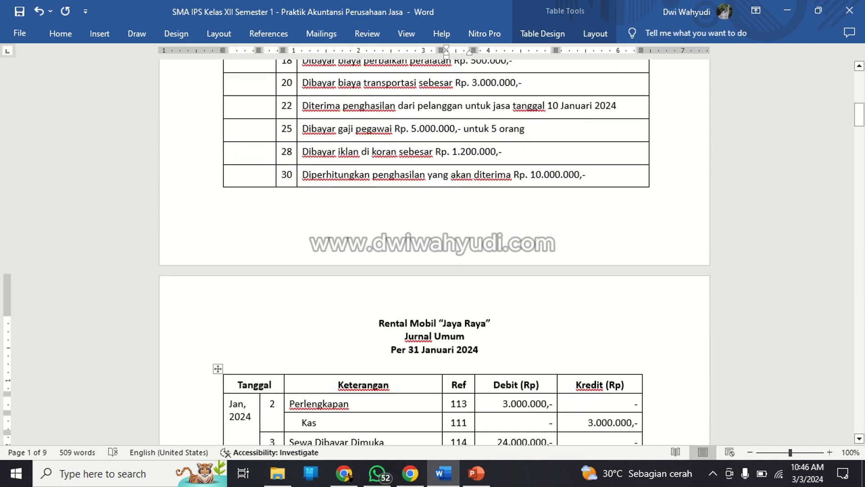
scroll(538, 349, up, 10)
scroll(539, 350, up, 2)
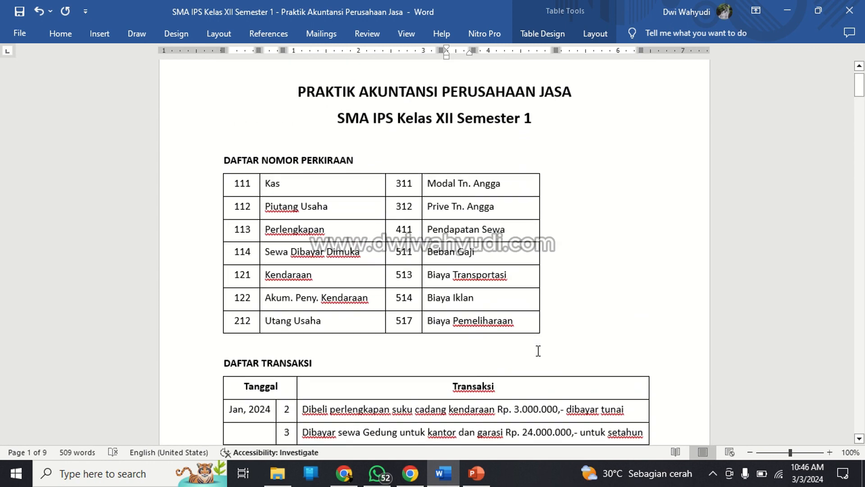
text(212)
scroll(538, 351, down, 2)
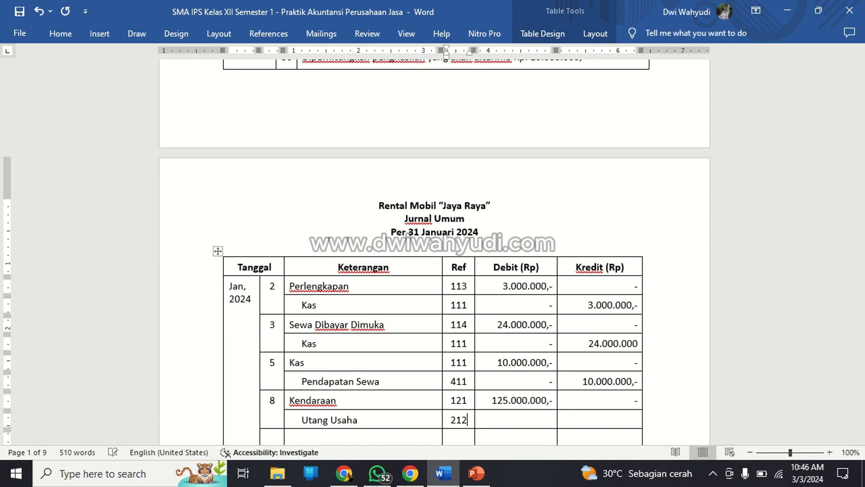
key(Tab)
text(-)
key(Tab)
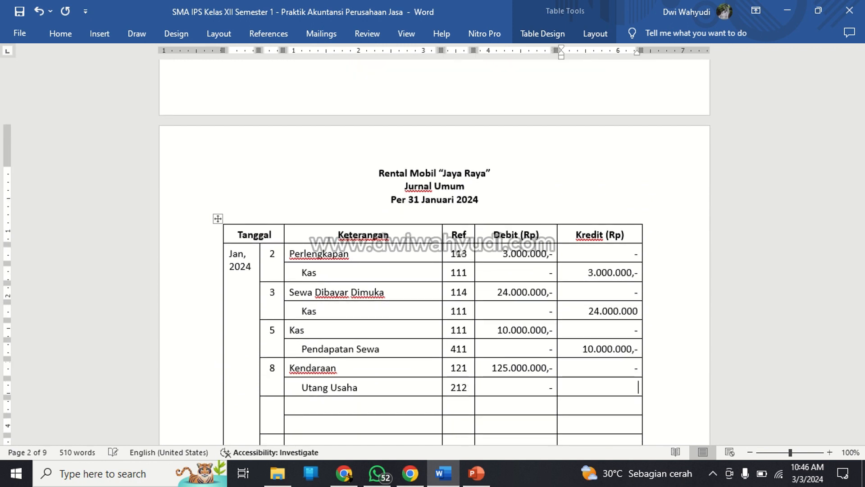
text(125.000.000,-)
Start the fifth journal entry with day 10 and the debit account "Piutang Usaha", Ref 112.
key(Down)
key(Left)
key(Left)
key(Left)
key(Left)
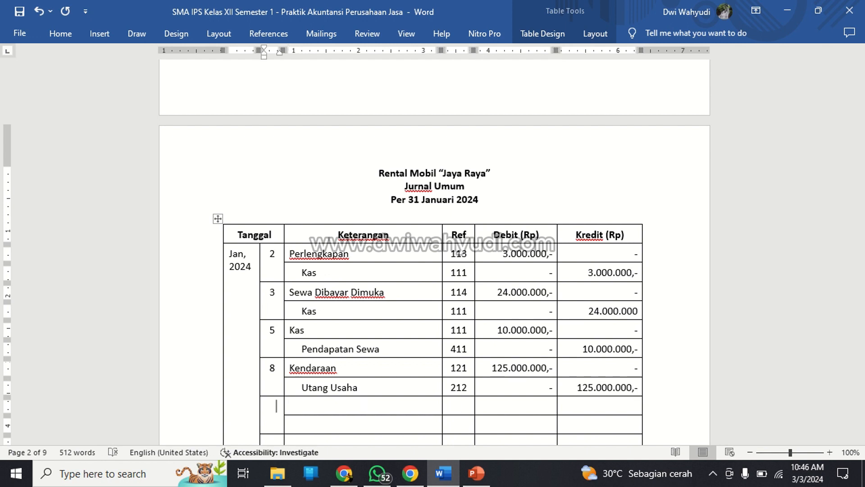
scroll(546, 338, down, 1)
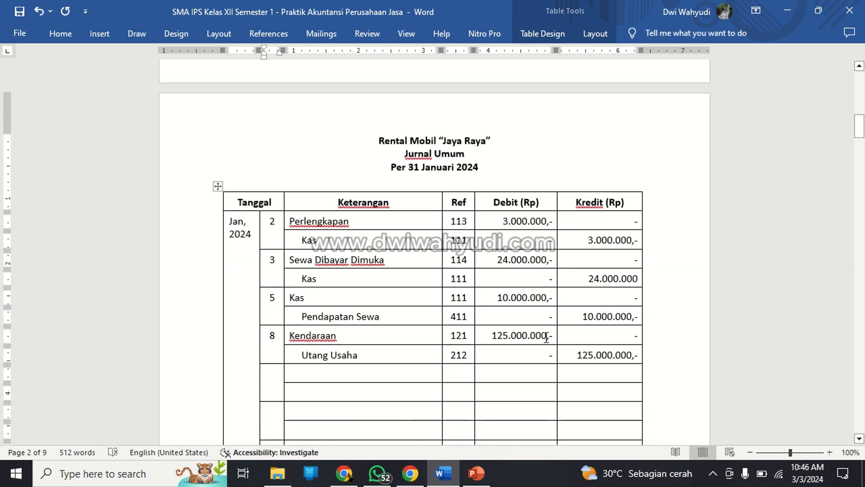
text(10)
key(Tab)
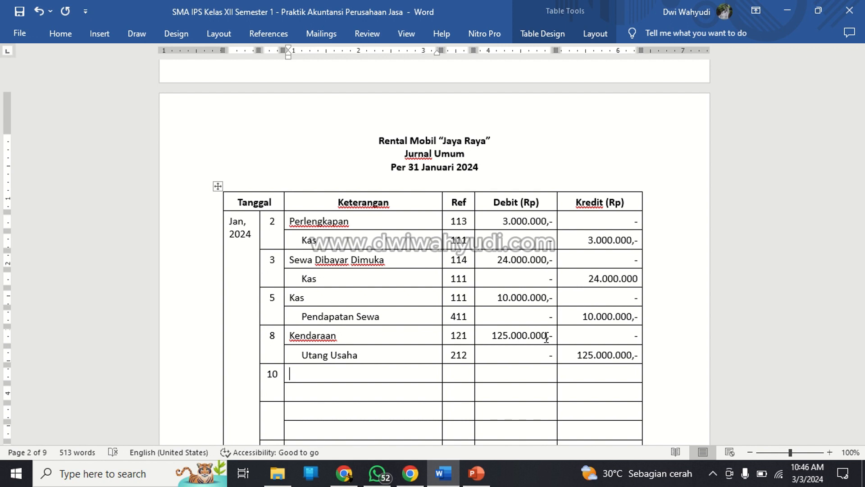
text(Piuta)
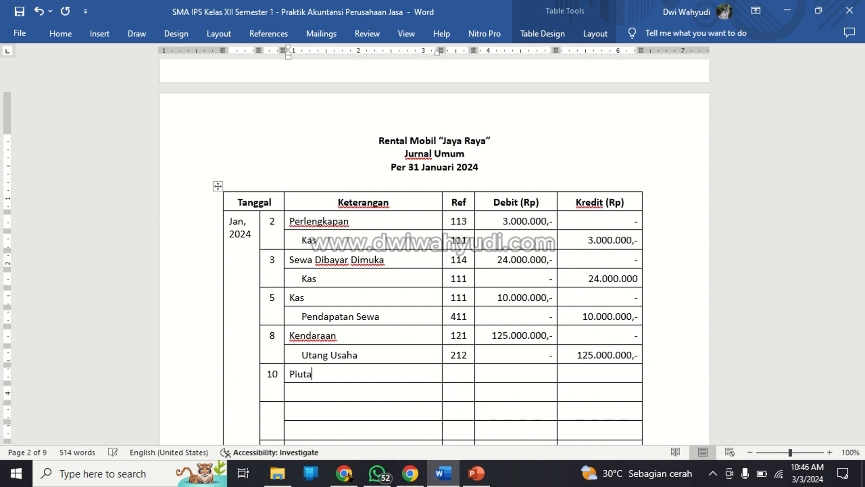
text(ng Usaha)
key(Tab)
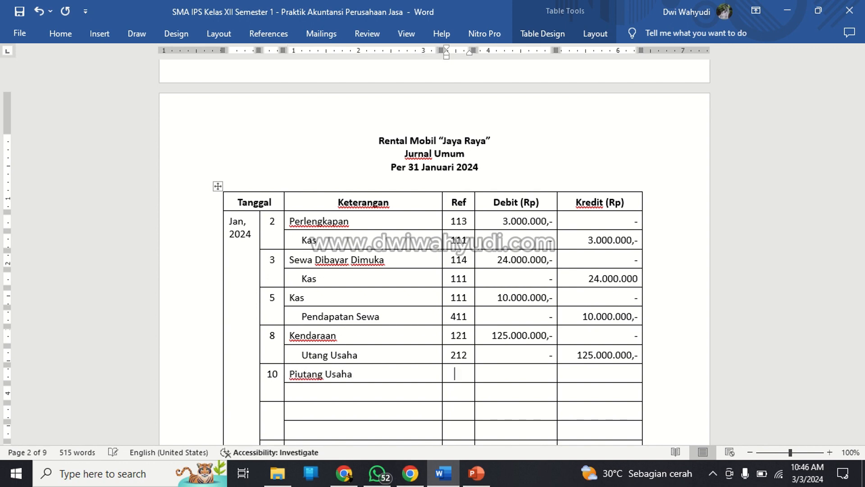
scroll(434, 253, up, 15)
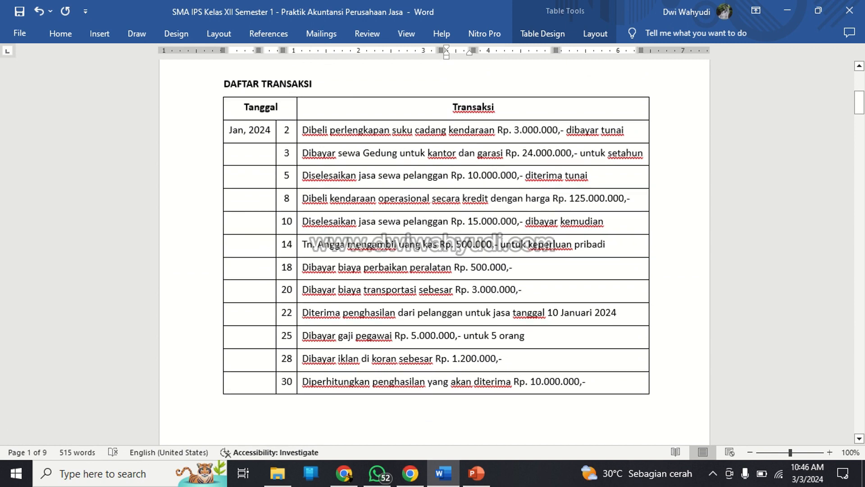
scroll(434, 253, up, 2)
text(112)
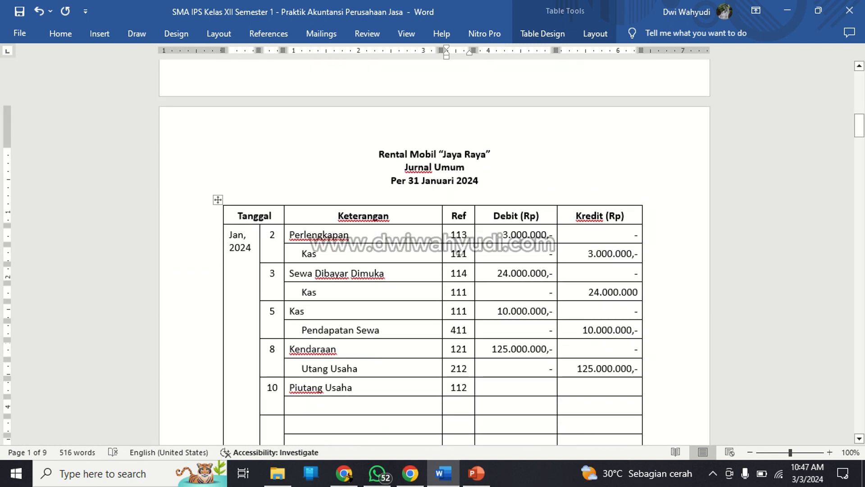
Fill in the Piutang Usaha row of the 10 January entry with debit 15.000.000,- and credit "-".
key(Tab)
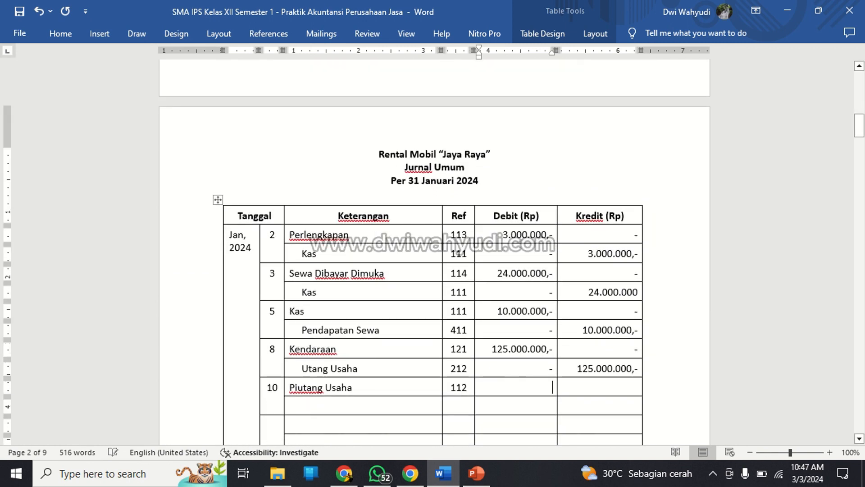
text(1)
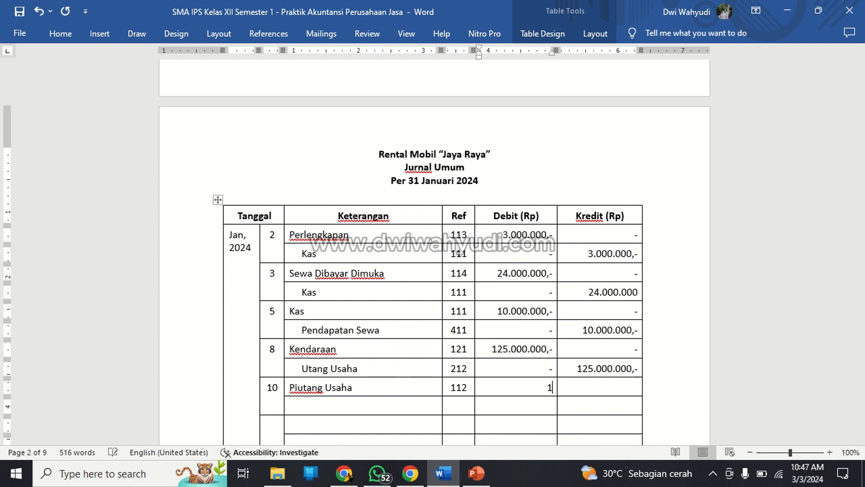
text(5.000.000,-)
key(Tab)
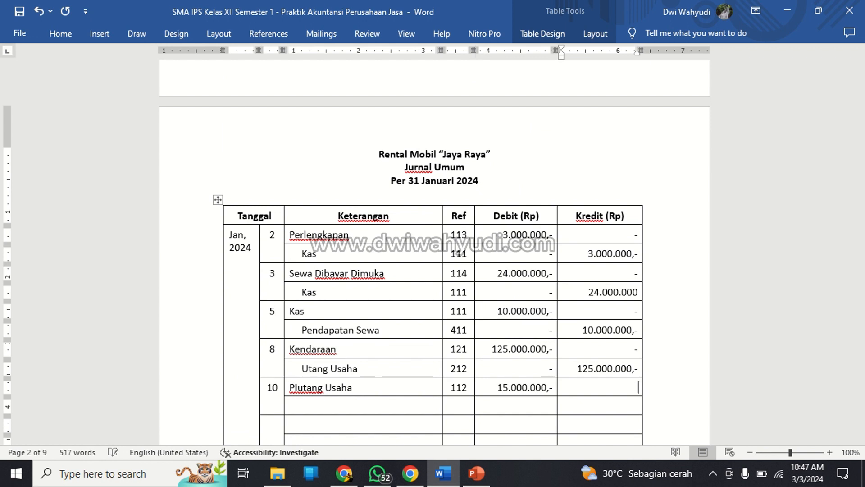
text(-)
Enter "Pendapatan Sewa", indented, as the credit account of the 10 January entry.
key(Down)
key(Left)
key(Left)
key(Left)
text(Pendapatan)
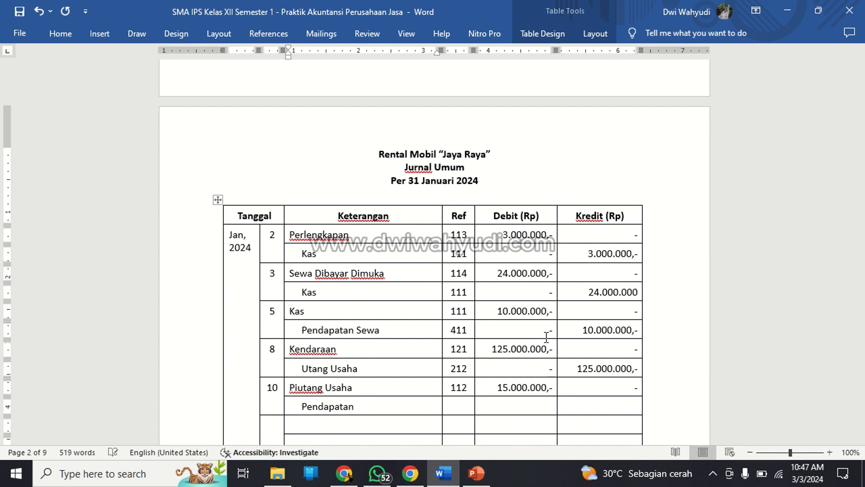
text( Sewa)
key(Tab)
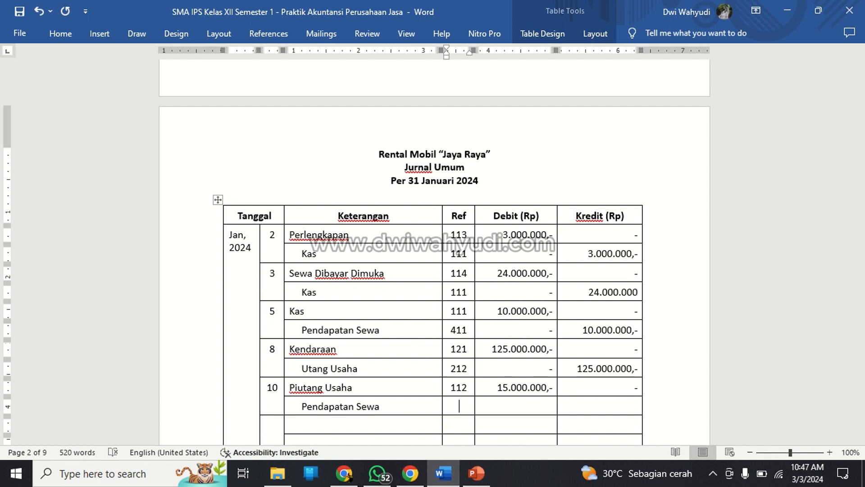
Complete the Pendapatan Sewa row of the 10 January entry with Ref 411, debit "-" and credit 15.000.000,-.
text(411)
key(Tab)
text(-)
key(Tab)
text(15.000.--)
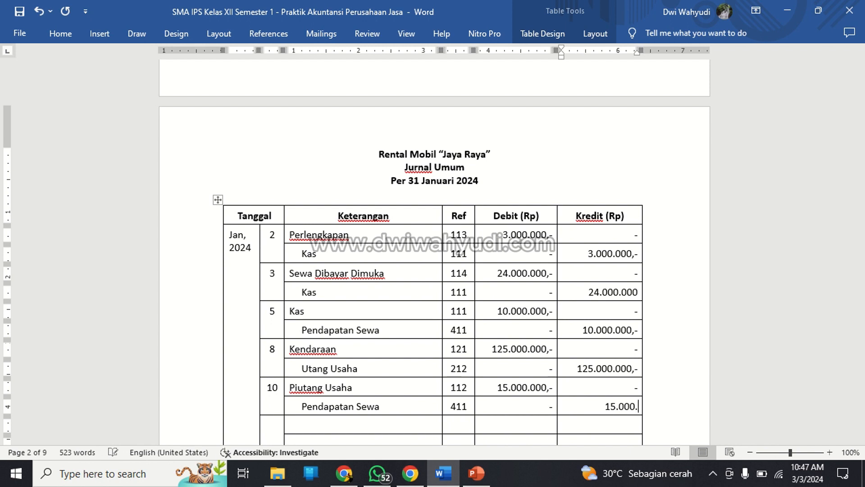
key(BackSpace)
key(BackSpace)
text(000,-)
Start the sixth journal entry with day 14 and the debit account "Prive" followed by the owner's title and name.
key(Down)
key(Left)
key(Left)
key(Left)
key(Left)
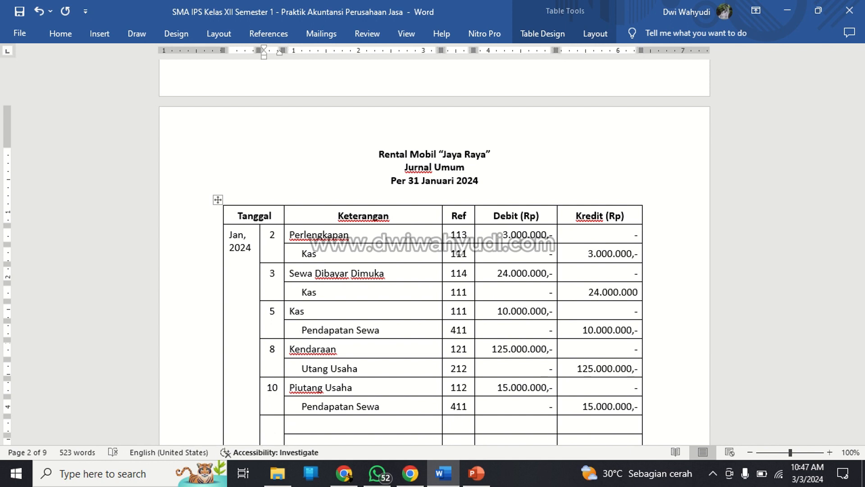
text(14)
key(Right)
scroll(545, 335, up, 10)
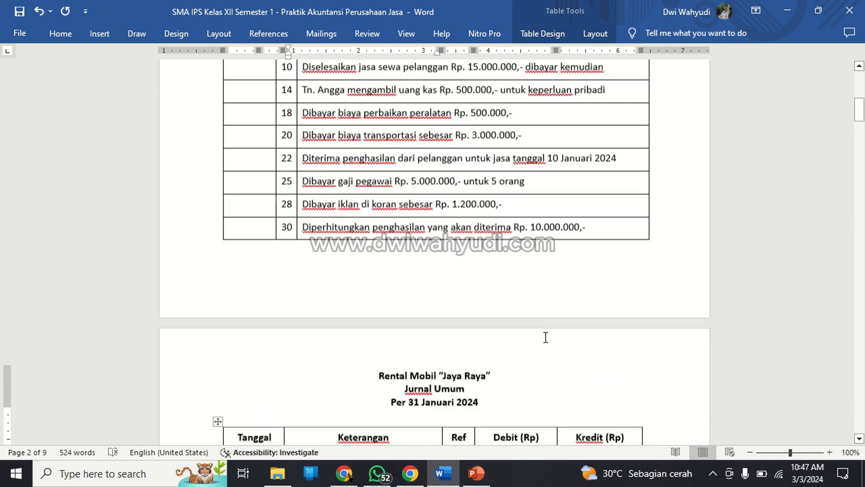
scroll(545, 336, up, 1)
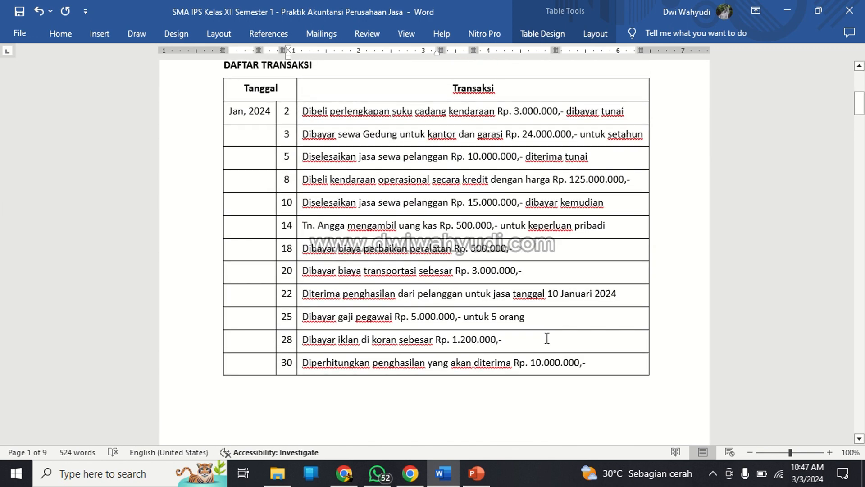
scroll(547, 338, down, 11)
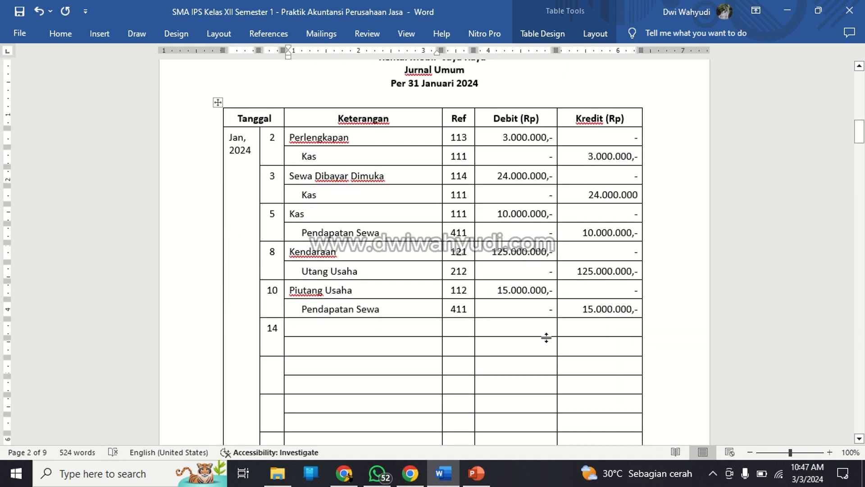
text(Priv)
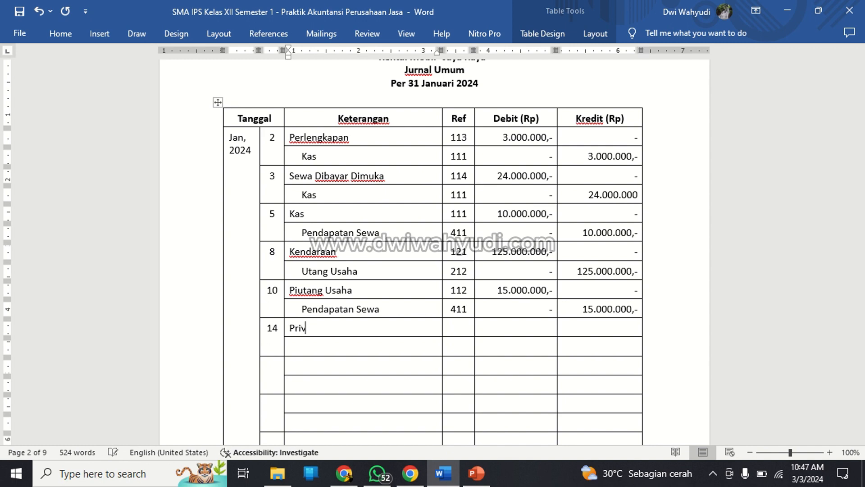
text(e Tn. Angga)
key(Tab)
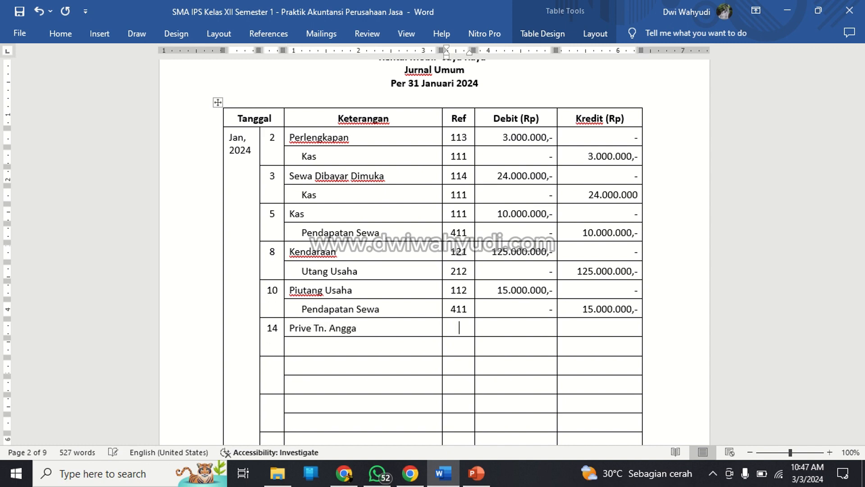
Fill in the Prive row of the 14 January entry with Ref 312, debit 500.000,- and credit "-".
scroll(435, 252, up, 15)
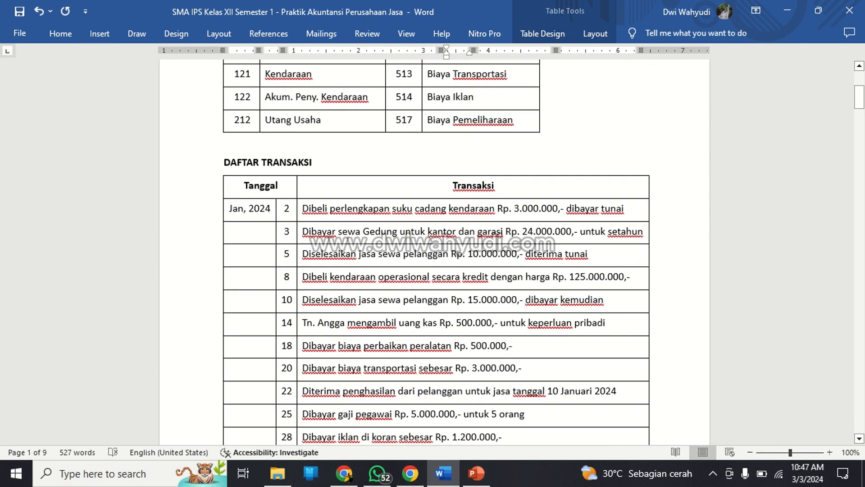
scroll(435, 252, down, 10)
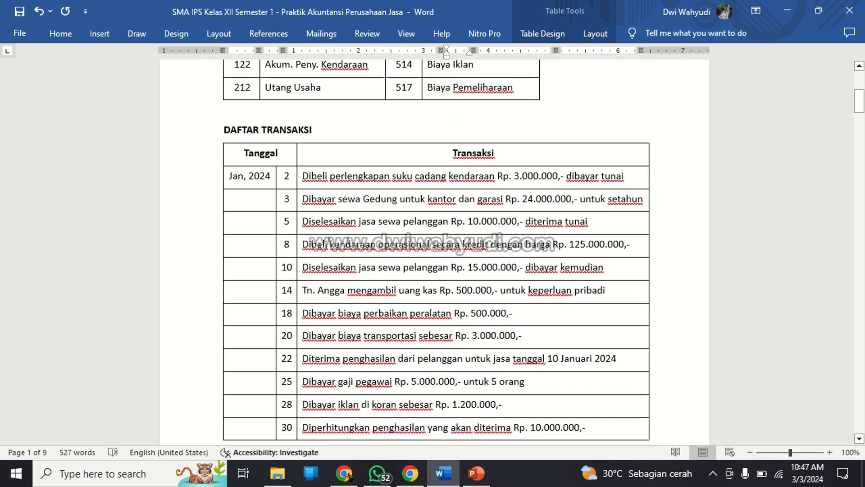
text(312)
key(Tab)
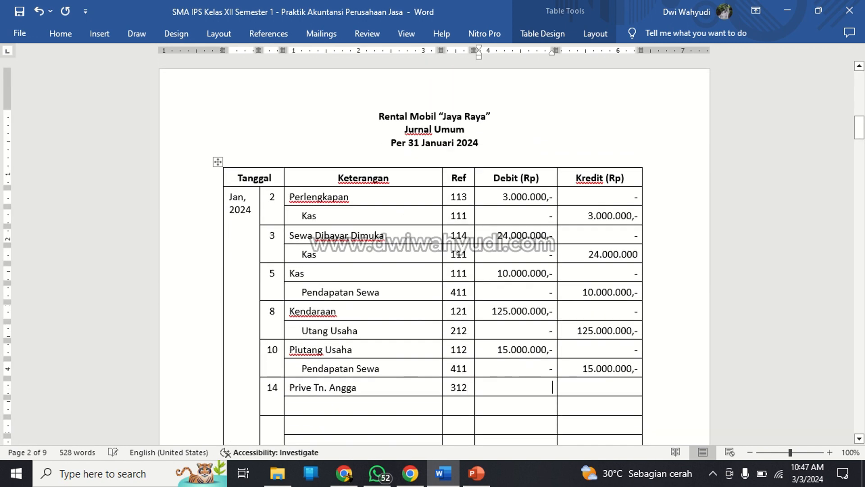
text(500.000,)
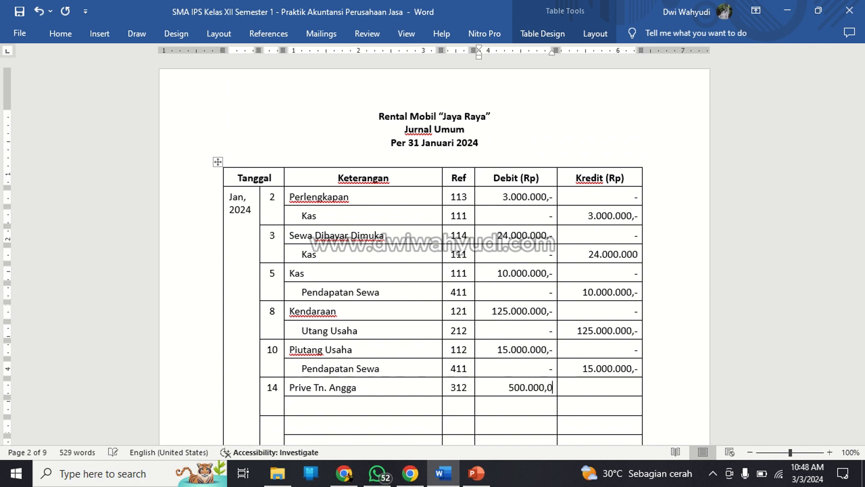
text(-)
key(Tab)
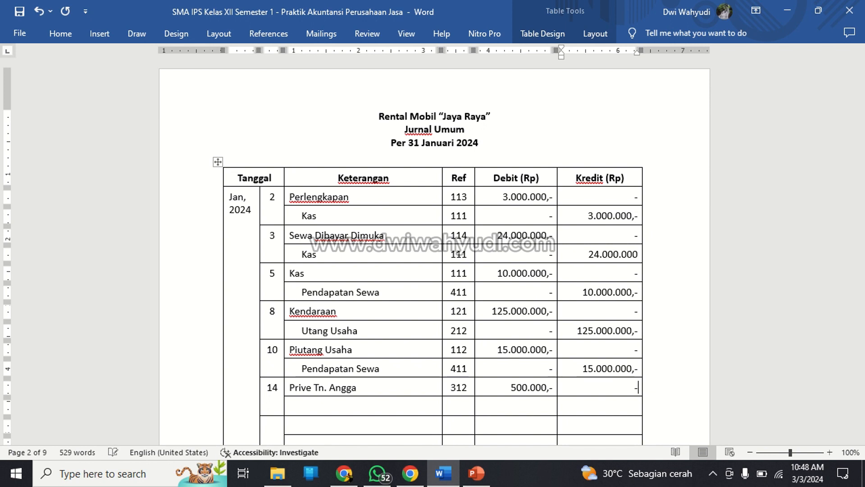
Enter "Kas" as the credit account of the 14 January entry, indented in line with the other credit accounts.
key(Down)
key(Left)
key(Left)
key(Left)
text(Kas)
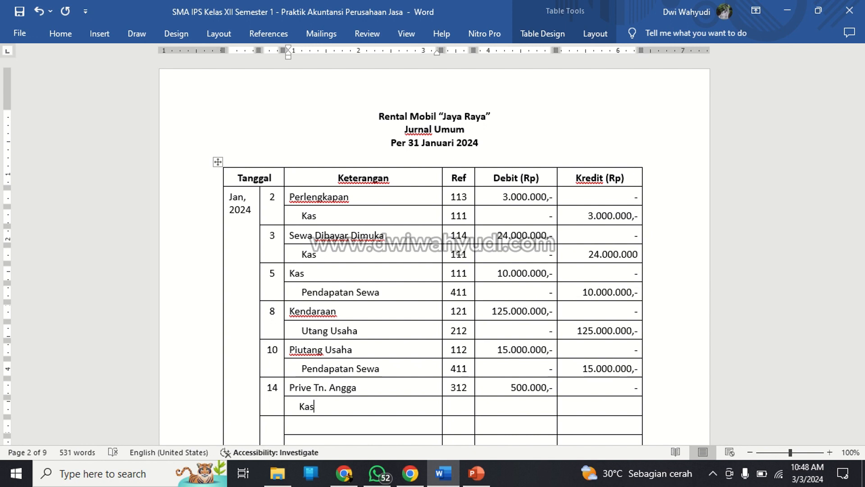
key(Left)
key(Left)
key(Left)
key(Left)
key(Left)
key(Left)
key(Left)
key(Right)
key(Right)
key(Right)
key(Right)
key(Up)
key(Up)
key(Left)
key(Left)
key(Down)
key(Down)
key(Right)
key(Right)
key(Right)
key(Right)
key(Right)
Complete the Kas row of the 14 January entry with Ref 111, debit "-" and credit 500.000,-.
text(111)
key(Tab)
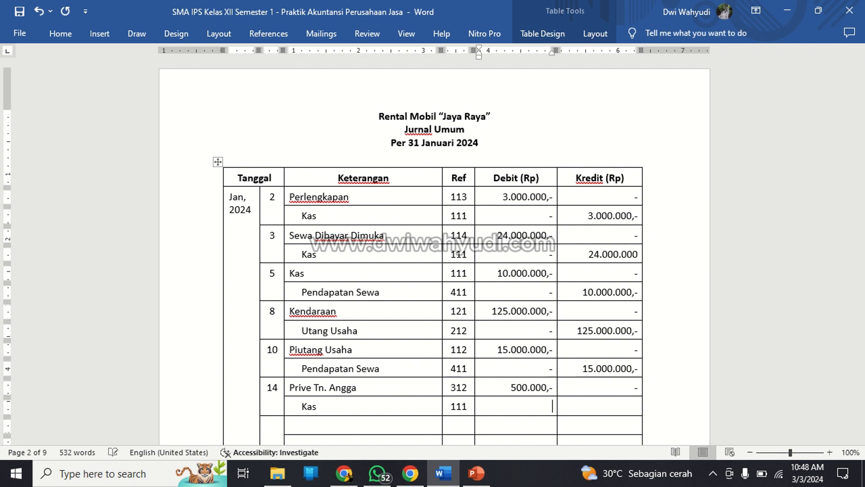
key(Tab)
text(500.000,)
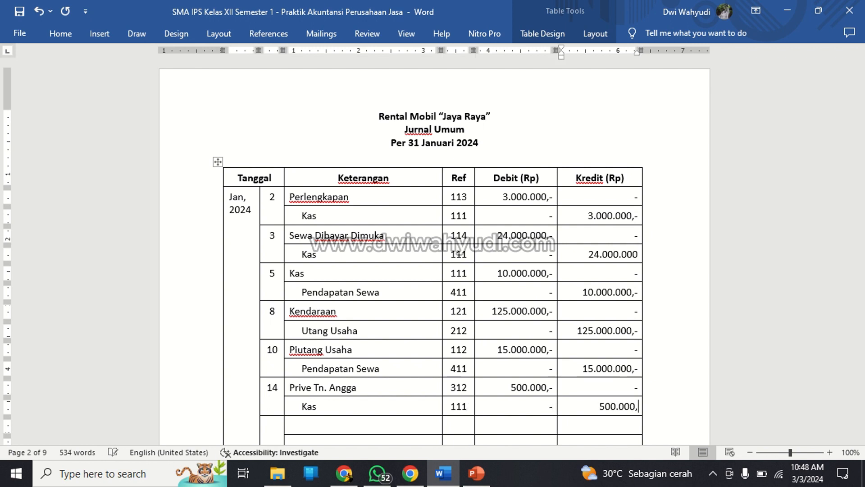
text(-)
Enter day 18 as the date of the seventh journal entry.
key(Down)
key(Left)
key(Left)
key(Left)
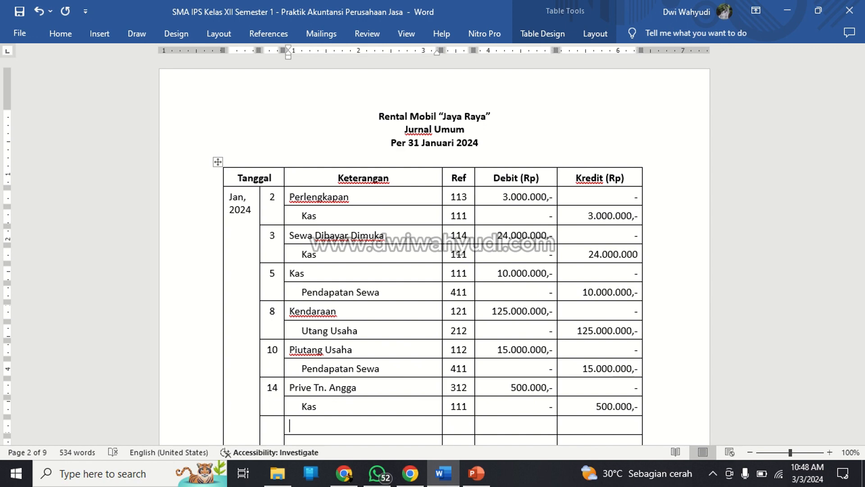
key(Left)
scroll(547, 340, down, 3)
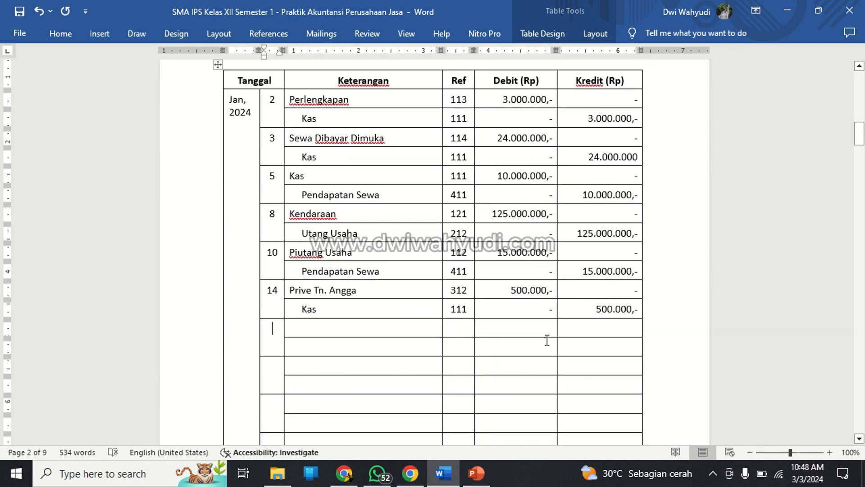
text(18)
key(Right)
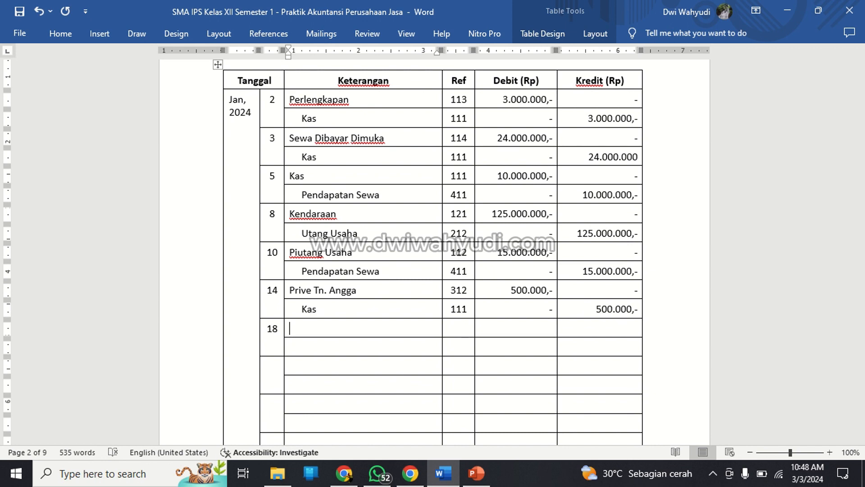
Check the 18 January transaction in the Daftar Transaksi and enter "Biaya Pemeliharaan" as its debit account in the journal.
scroll(532, 277, up, 12)
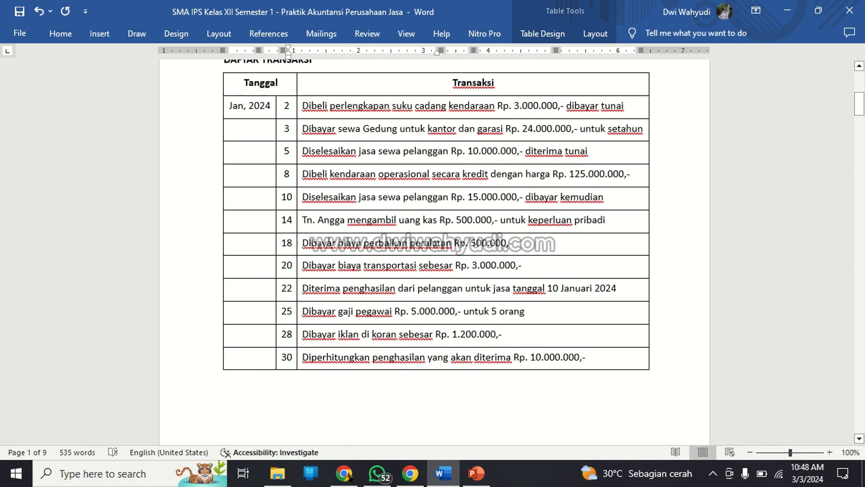
click(429, 243)
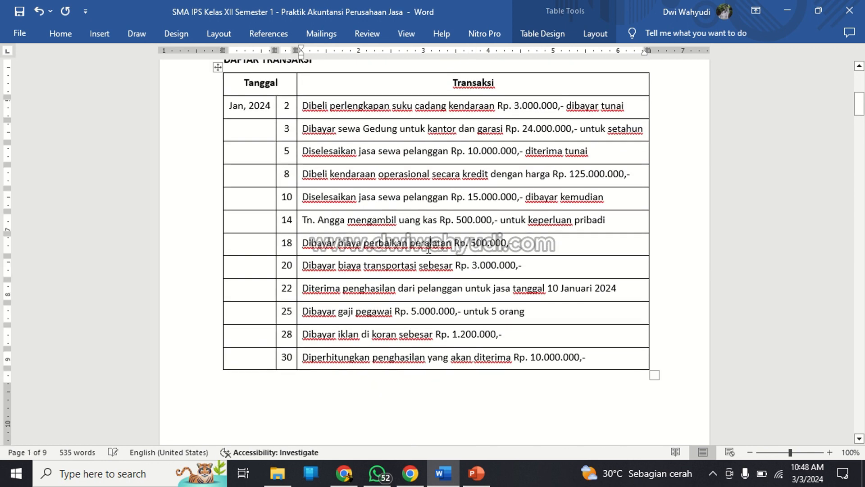
scroll(421, 270, down, 10)
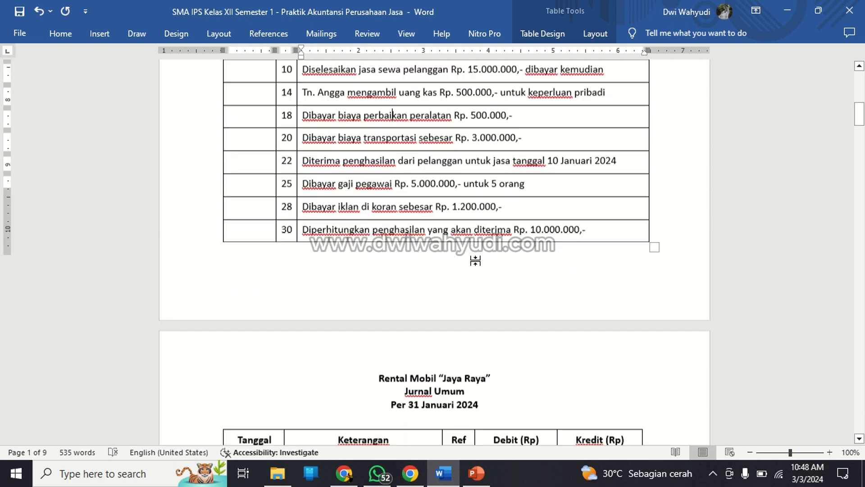
scroll(473, 263, down, 8)
click(314, 361)
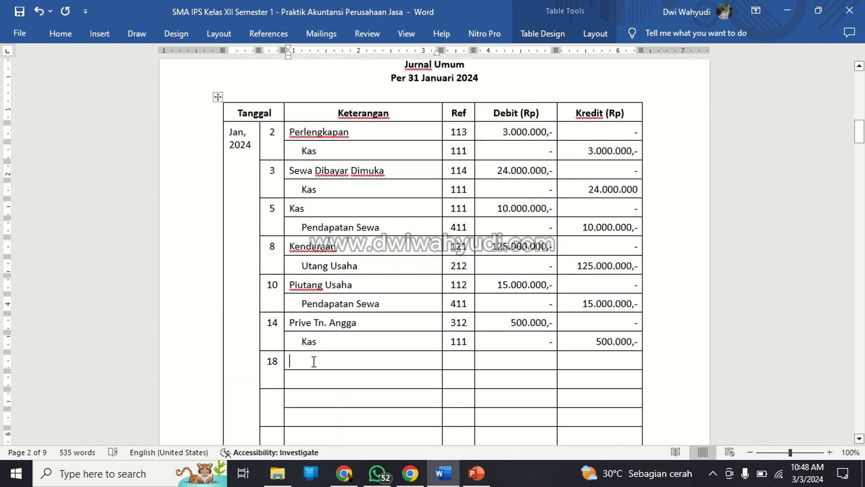
text(Biaya)
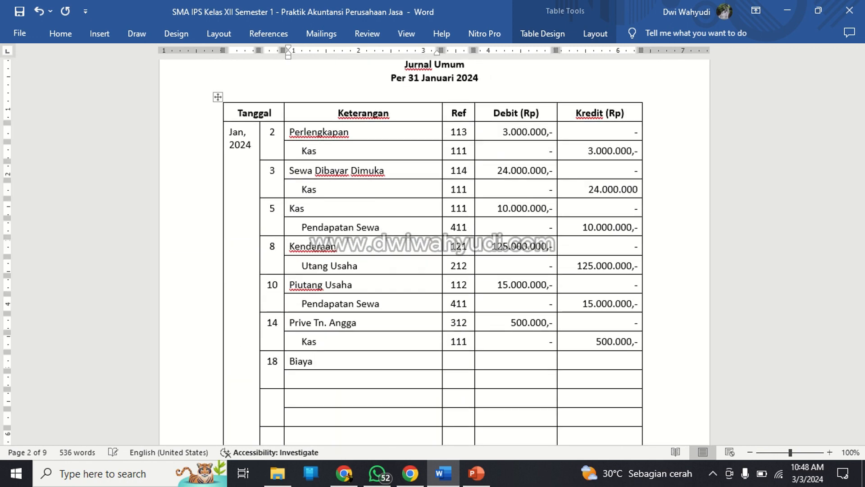
text( Perbaikan)
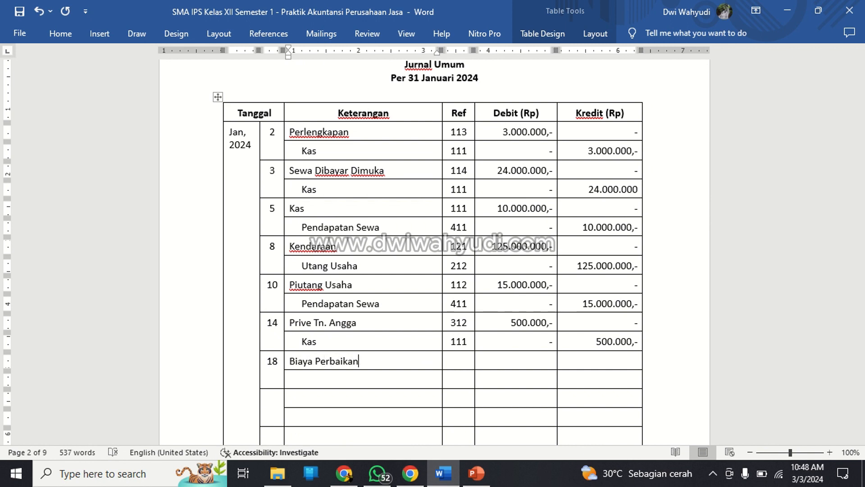
key(BackSpace)
key(BackSpace)
key(BackSpace)
key(BackSpace)
key(BackSpace)
key(BackSpace)
key(BackSpace)
text(me)
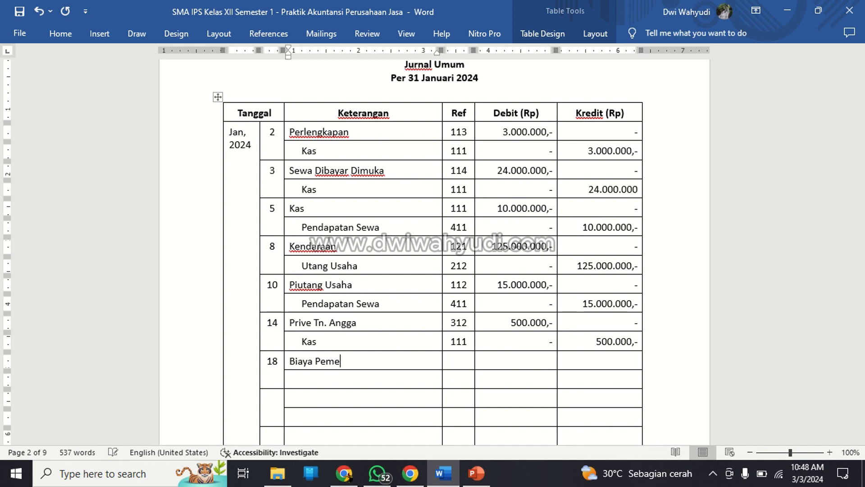
text(liharaan)
key(Tab)
Fill in the Biaya Pemeliharaan row with its account number 517 as Ref, debit 500.000,- and credit "-".
scroll(434, 250, up, 15)
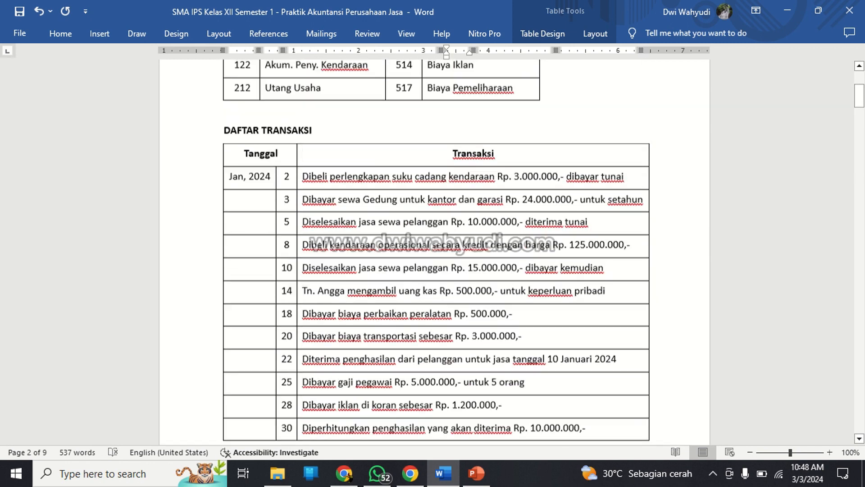
scroll(435, 250, up, 4)
text(517)
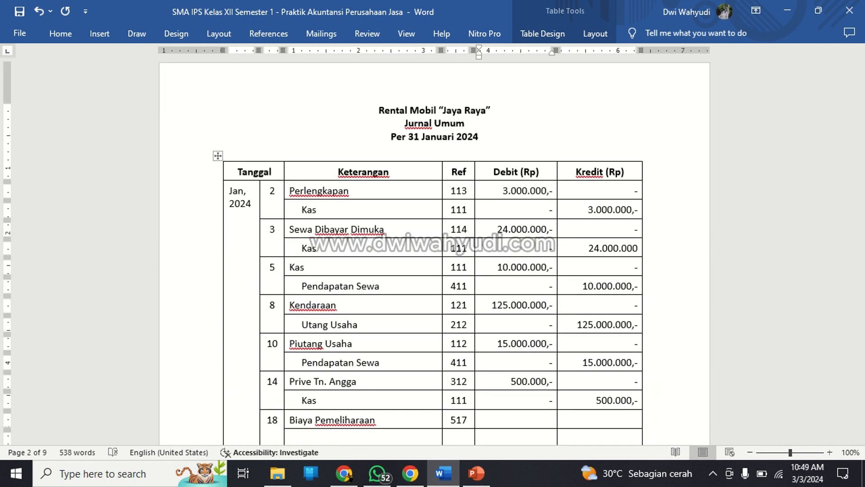
text(500.000,-)
key(Tab)
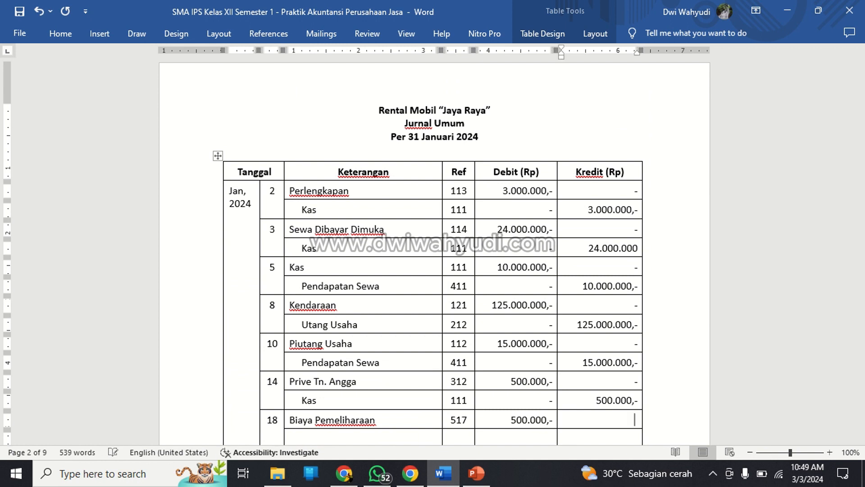
text(-)
Fill in the credit row of the 18 January entry with "Kas", indented, Ref 111, debit "-" and credit 500.000,-.
key(Tab)
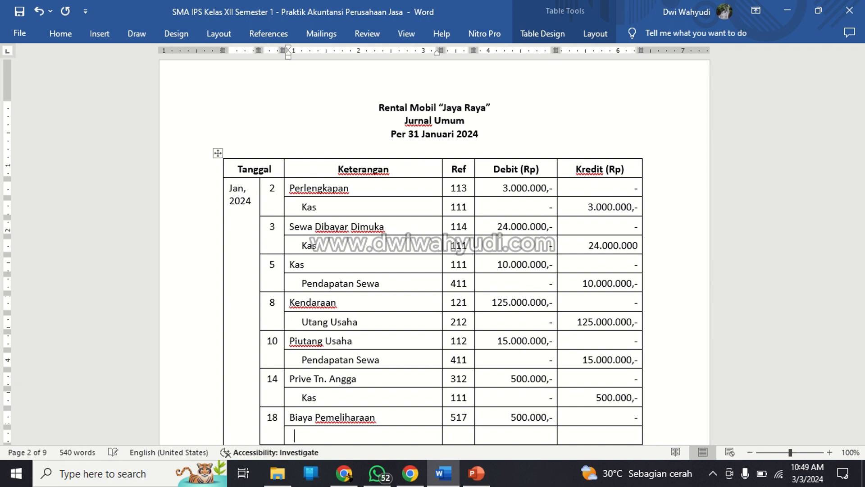
text(Kas)
key(Tab)
text(111)
key(Tab)
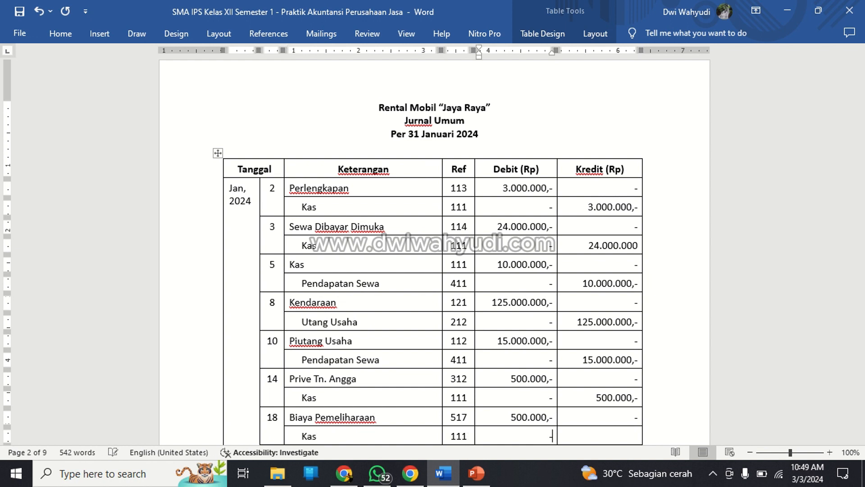
text(-)
key(Tab)
text(500.0)
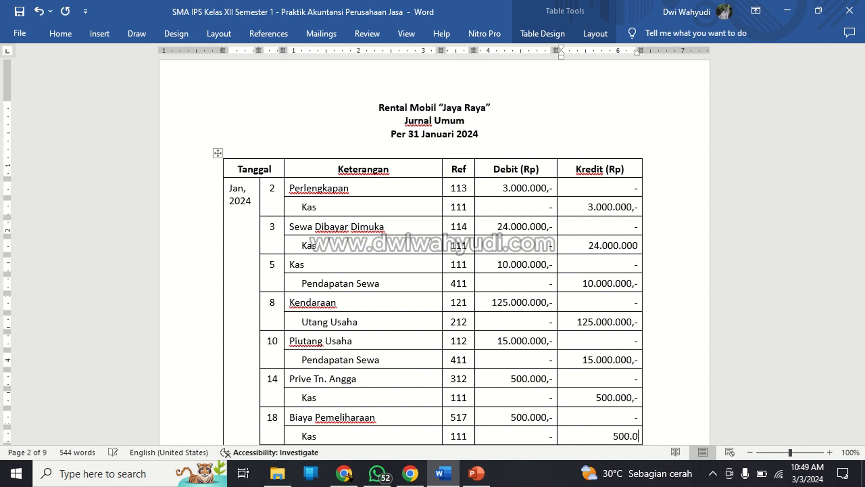
text(00,-)
Enter day 20 as the date of the eighth journal entry.
key(Down)
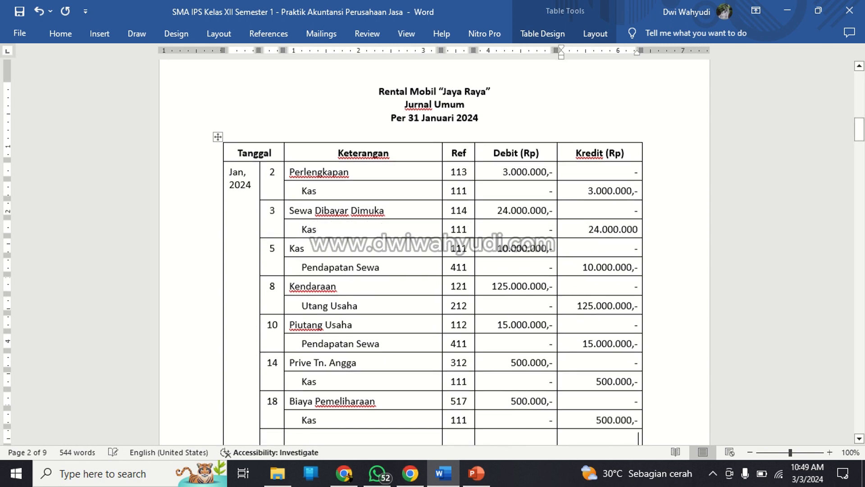
key(Left)
key(Left)
key(Left)
key(Left)
key(Left)
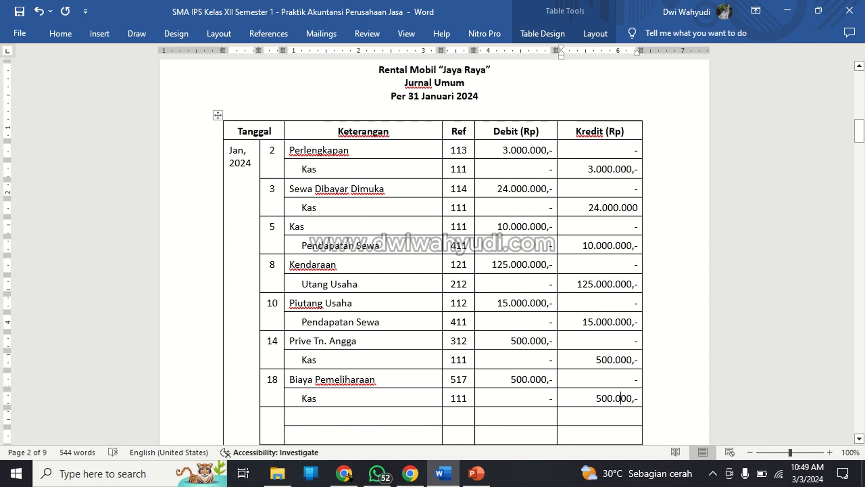
scroll(42, 348, down, 3)
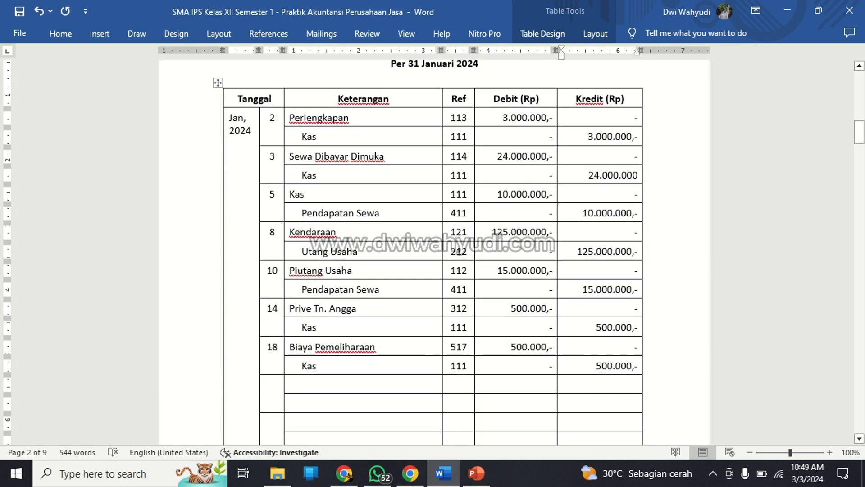
click(274, 319)
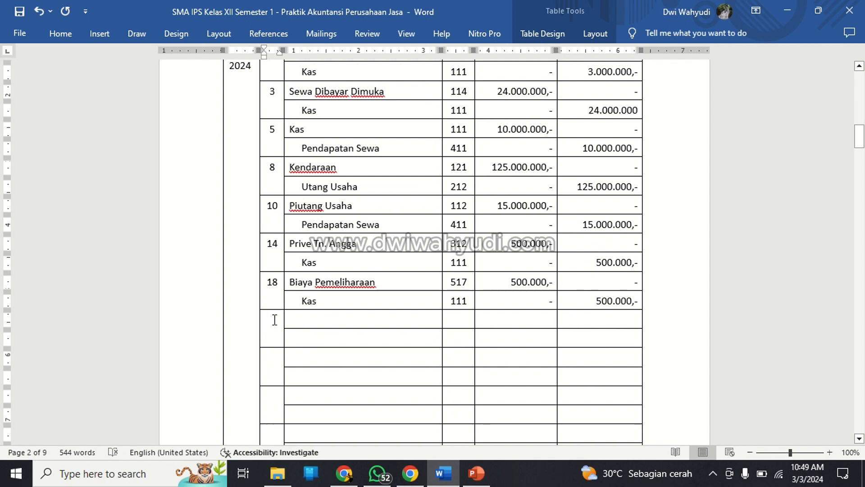
text(20)
Check the 20 January transaction in the Daftar Transaksi and enter "Biaya Transportasi" as its debit account in the journal.
scroll(450, 257, up, 10)
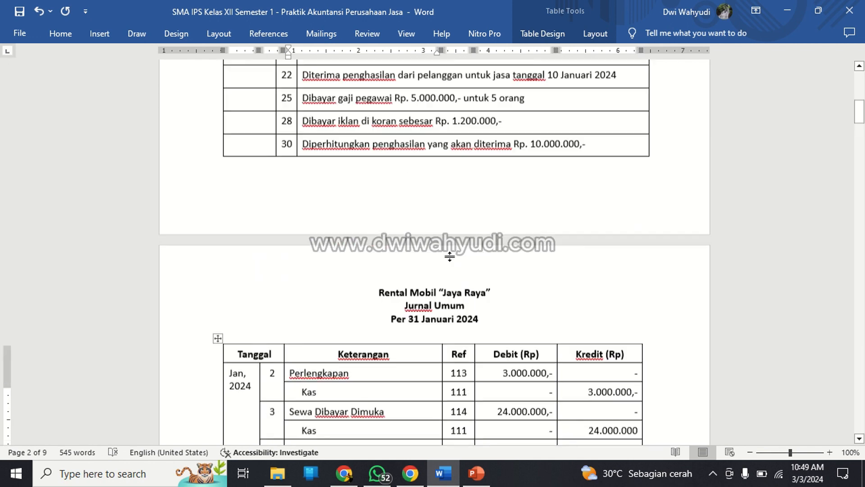
scroll(450, 257, up, 8)
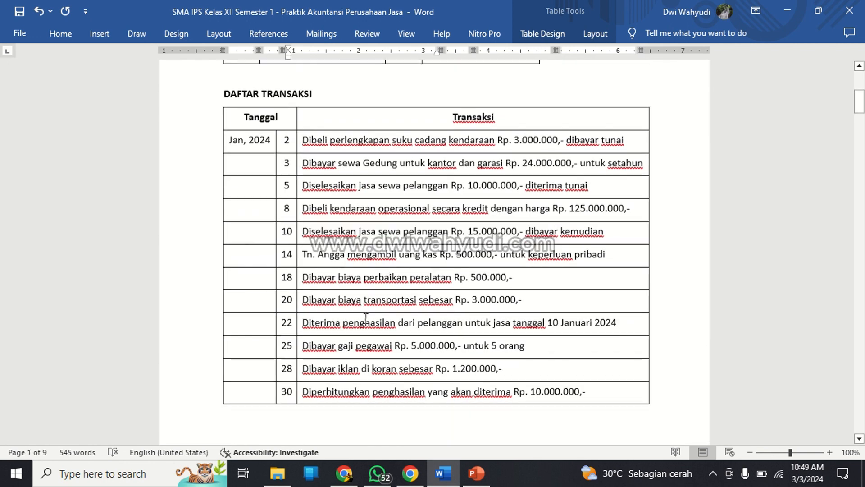
scroll(366, 317, down, 17)
scroll(374, 310, up, 4)
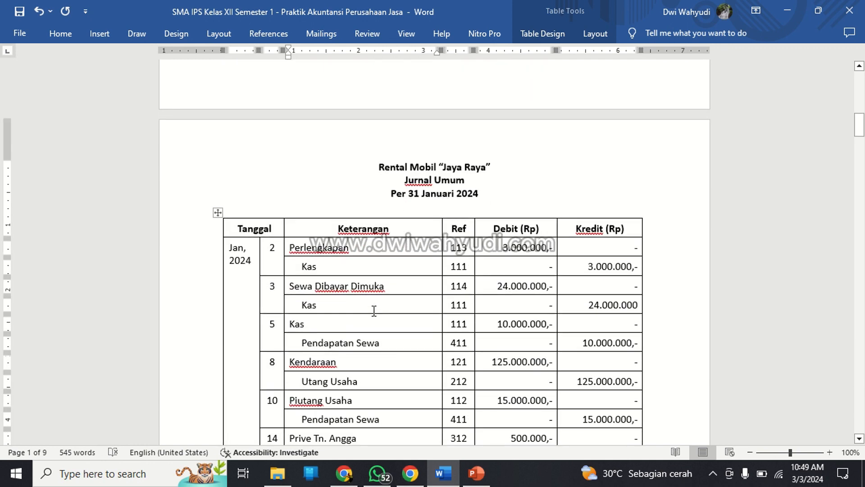
scroll(374, 310, down, 1)
scroll(374, 310, up, 20)
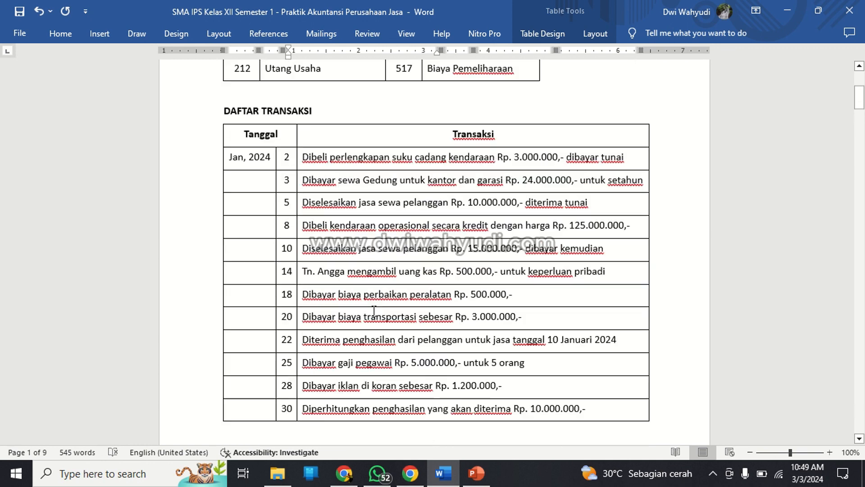
scroll(374, 310, up, 1)
scroll(374, 310, down, 20)
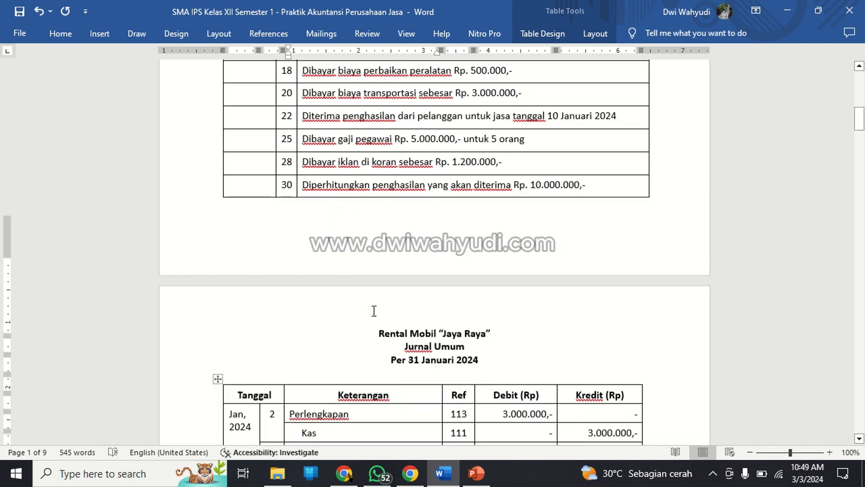
scroll(374, 310, down, 5)
text(Bia)
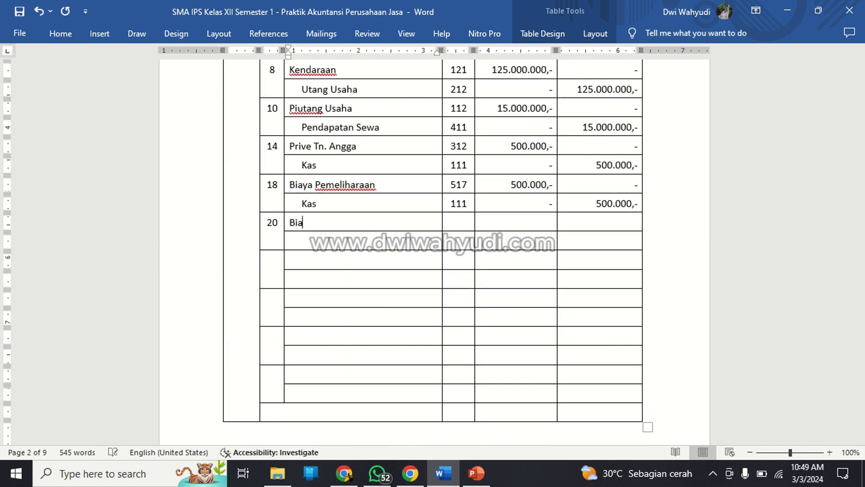
text(ya Transportasi)
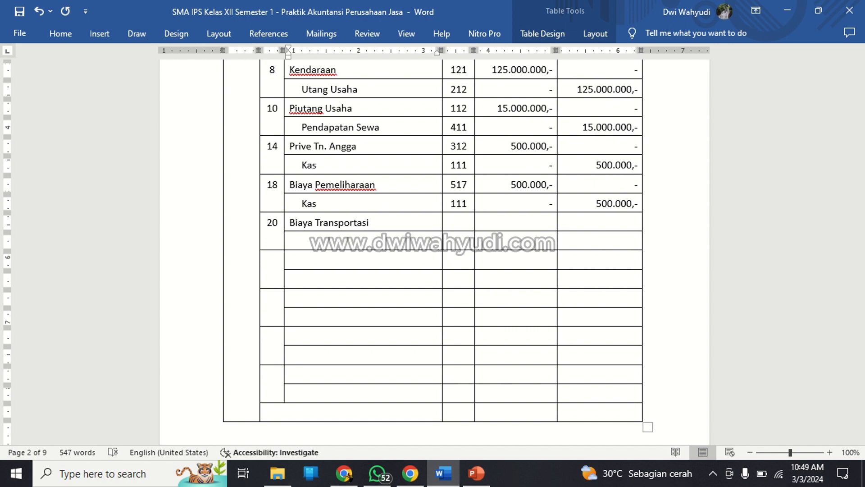
Fill in the Biaya Transportasi row with its account number 513 as Ref, debit 3.000.000,- and credit "-".
key(Tab)
text(51)
scroll(435, 248, up, 15)
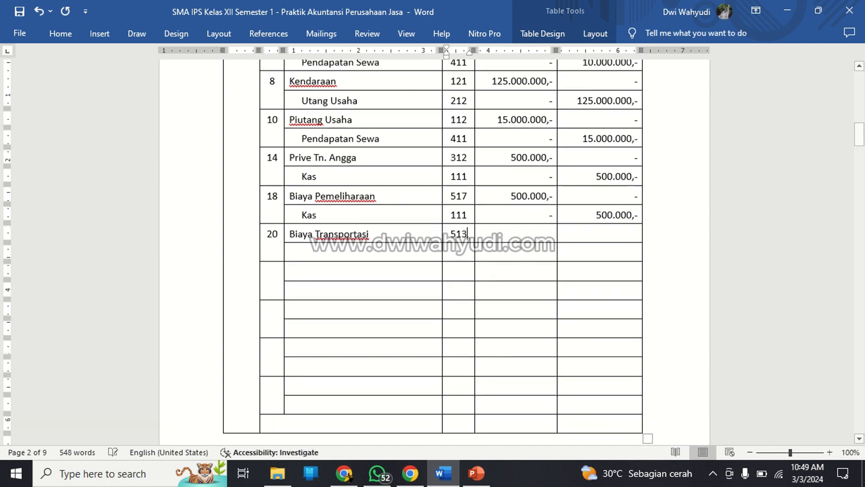
scroll(435, 248, up, 5)
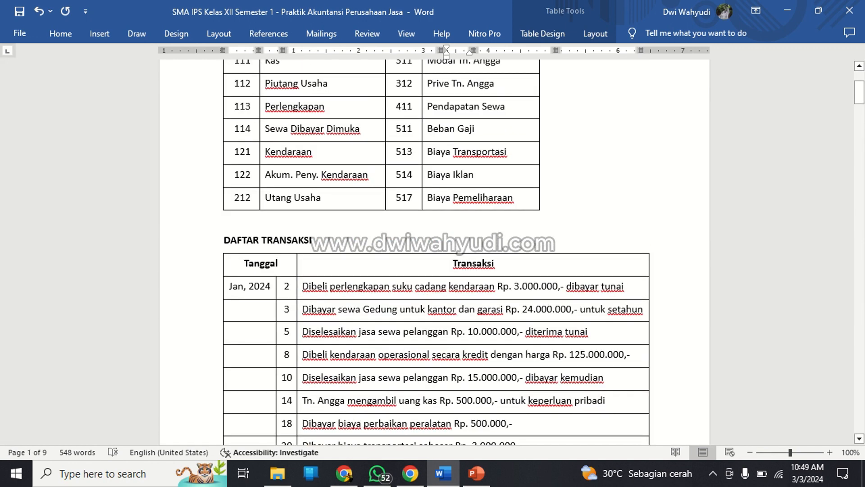
scroll(375, 307, down, 20)
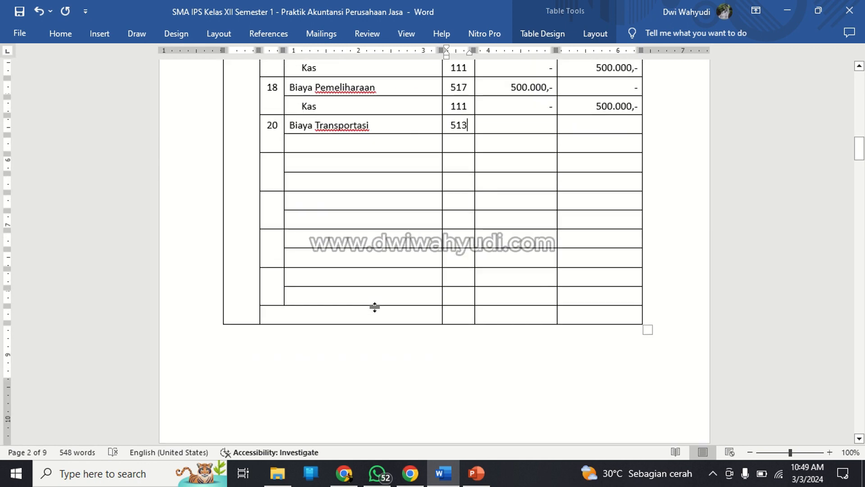
key(Tab)
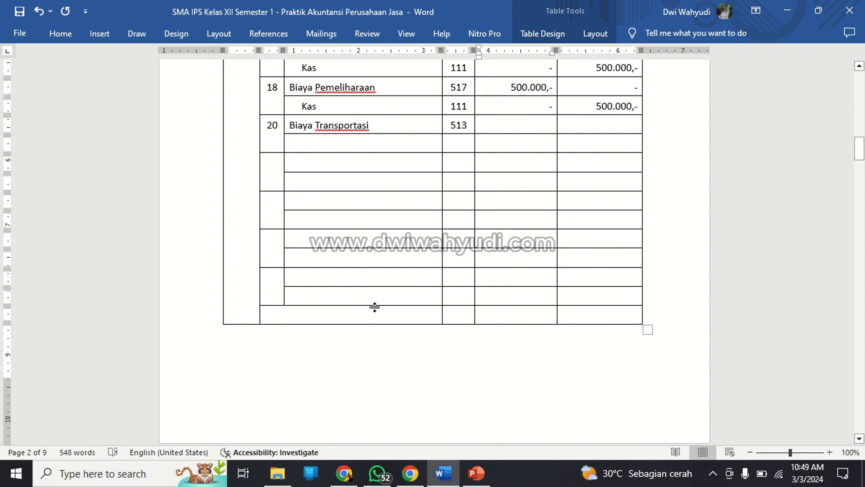
text(3.000.000)
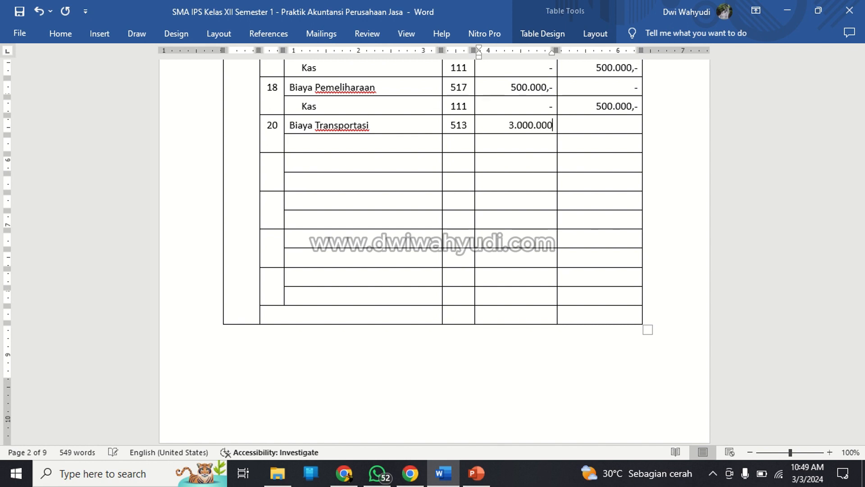
text(,-)
key(Tab)
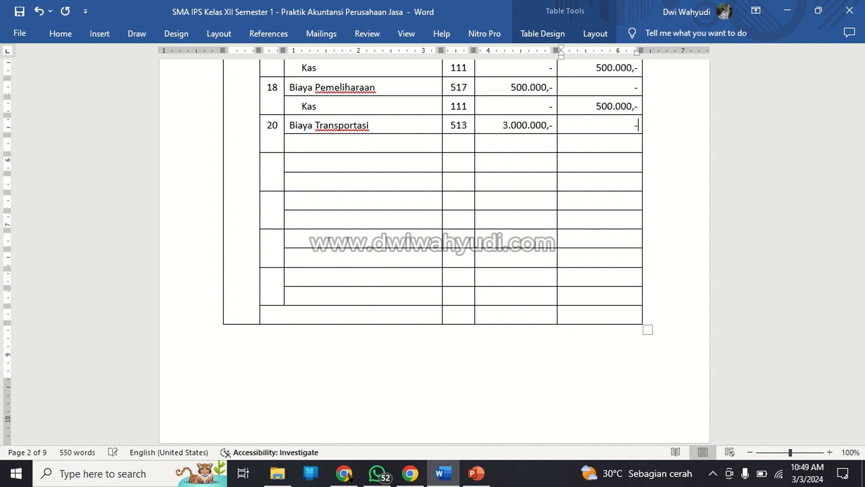
text(-)
Fill in the credit row of the 20 January entry with "Kas", Ref 111, debit "-" and credit 3.000.000,-.
key(Down)
key(Left)
key(Left)
key(Left)
text(Kas)
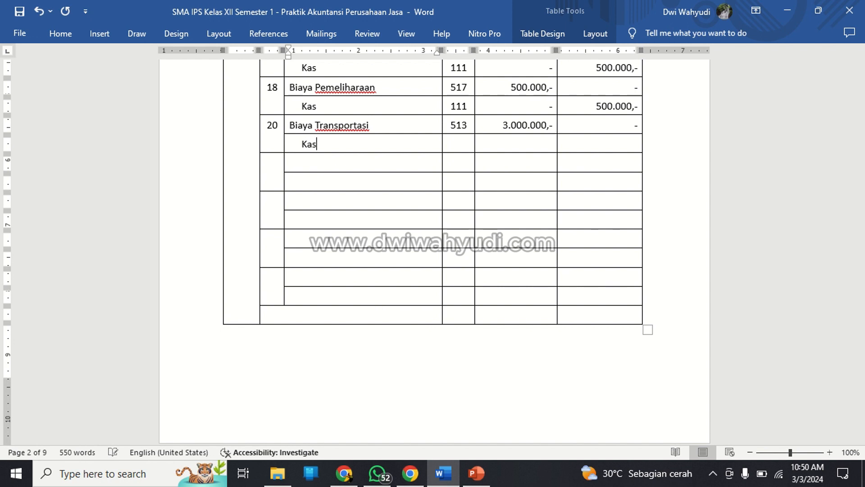
key(Tab)
text(111)
key(Tab)
text(-)
key(Tab)
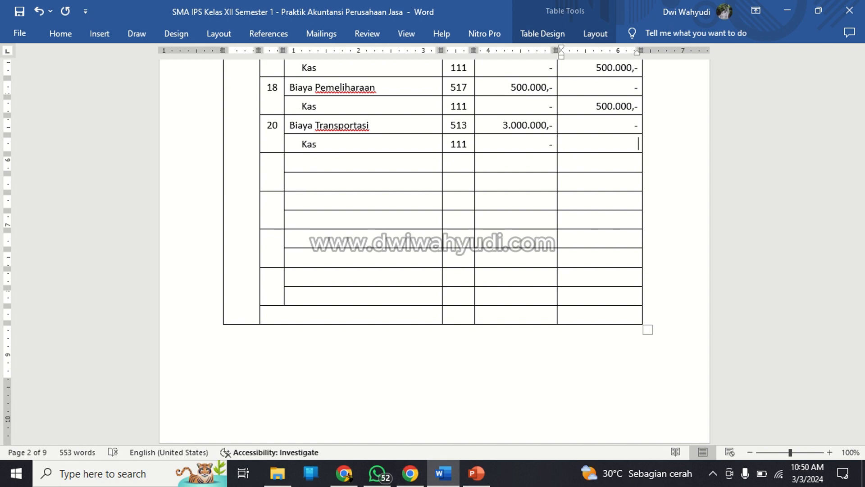
text(3.000.000,-)
Enter day 22 as the date of the ninth journal entry.
key(Down)
key(Left)
key(Left)
key(Left)
key(Left)
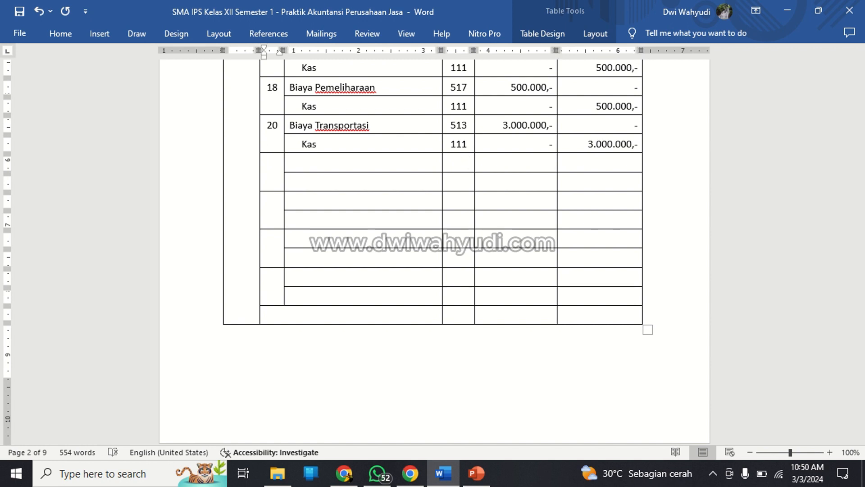
text(22)
Review the related 10 January receivable entry and enter "Kas" as the debit account of the 22 January entry.
scroll(372, 306, up, 5)
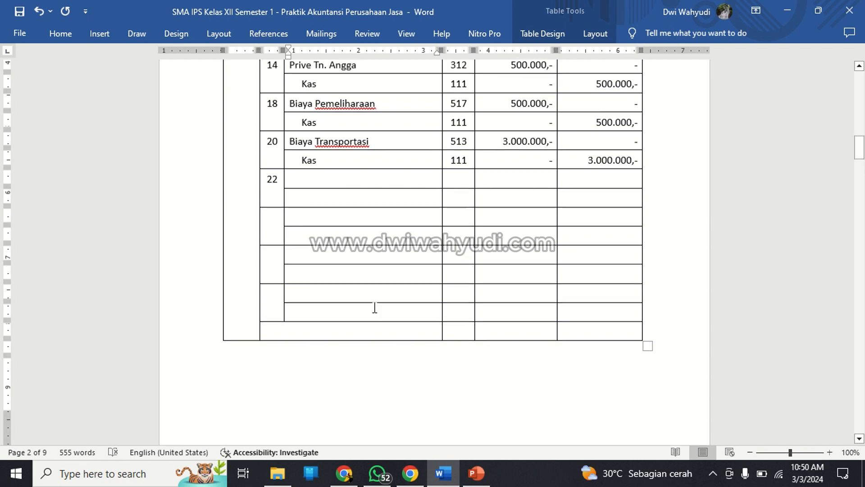
drag(317, 108, 602, 128)
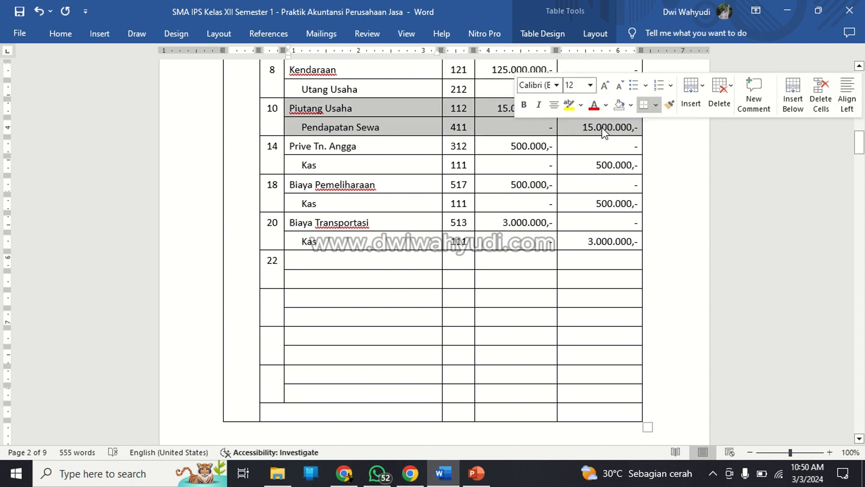
scroll(602, 128, up, 15)
scroll(603, 128, down, 10)
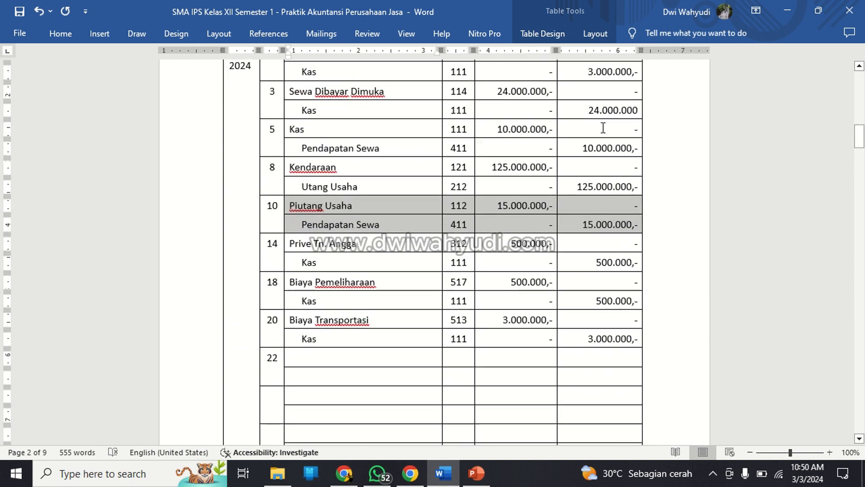
click(373, 357)
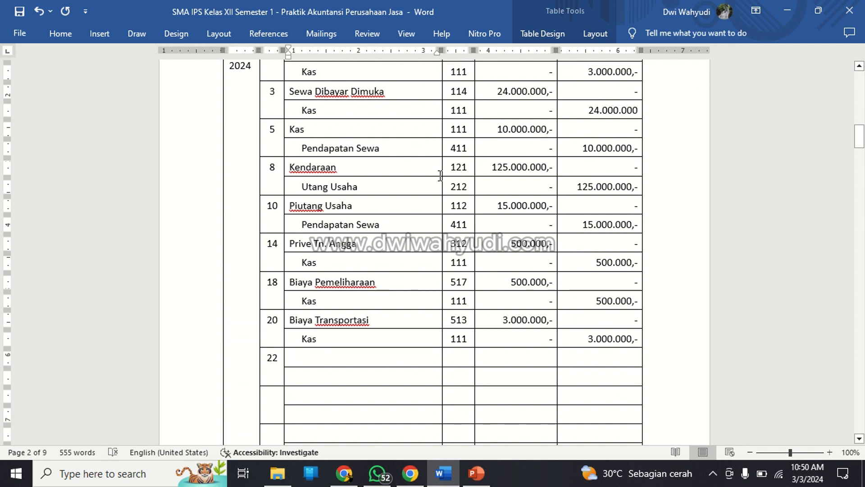
text(Kas)
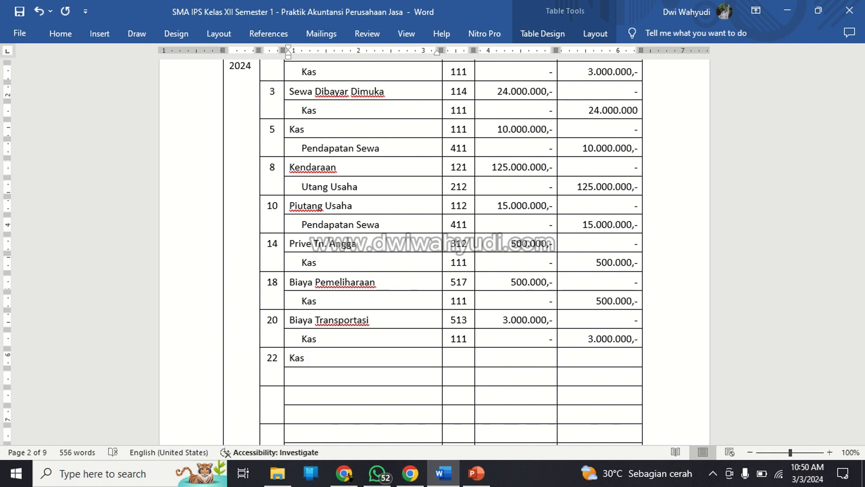
Complete the 22 January Kas row with Ref 111, debit 15.000.000,- and credit "-".
key(Tab)
text(15.000)
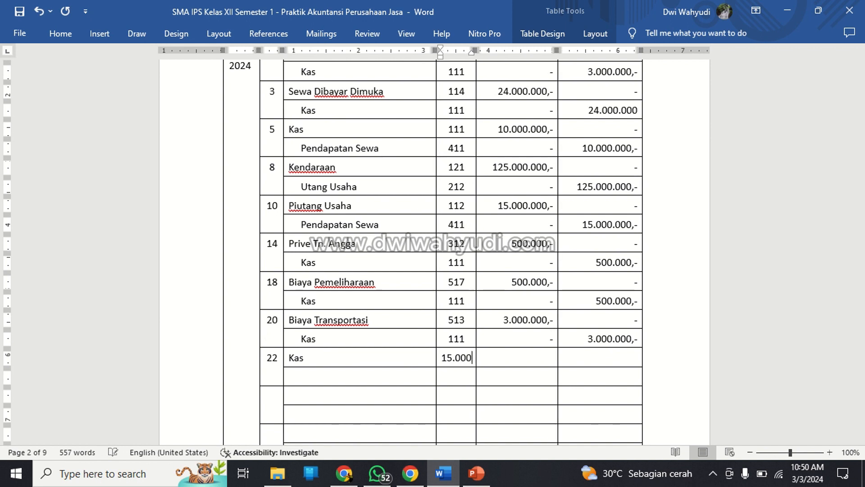
key(BackSpace)
key(BackSpace)
key(BackSpace)
key(BackSpace)
key(BackSpace)
text(111)
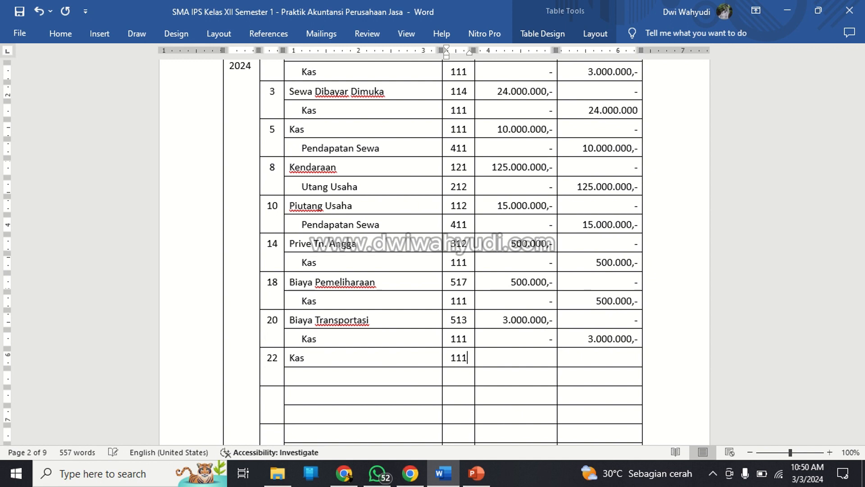
click(515, 357)
text(15.000.000)
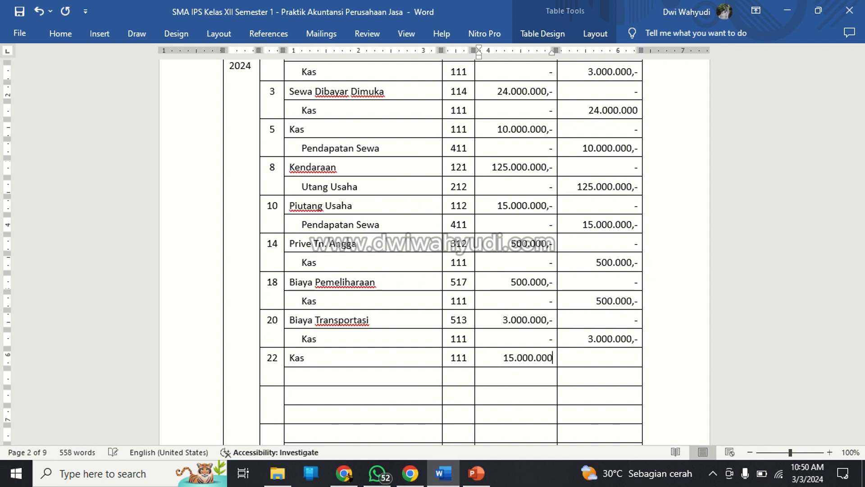
text(,-)
click(638, 357)
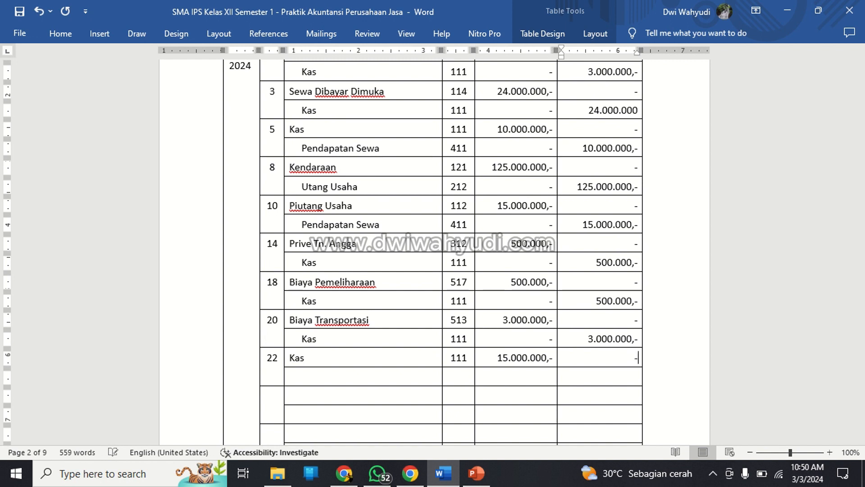
Enter "Piutang Usaha" as the credit account of the 22 January entry.
key(Down)
key(Left)
key(Left)
key(Left)
text(Piutang Us)
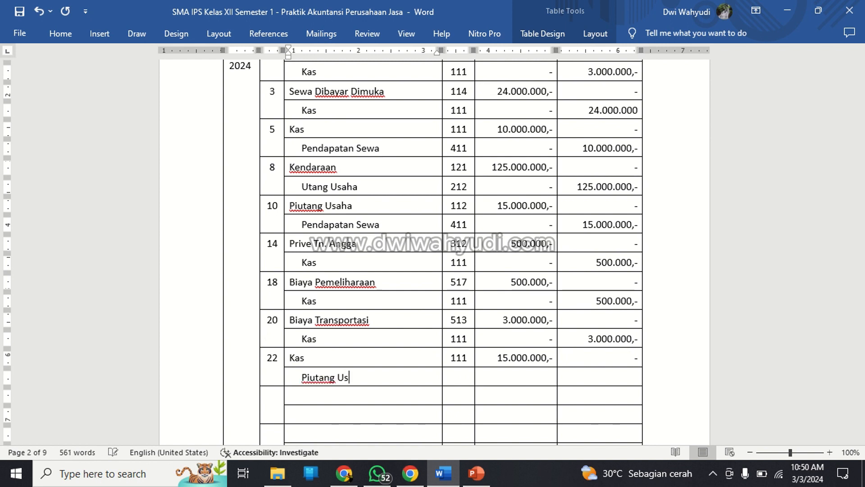
text(aha)
text(112)
key(BackSpace)
key(BackSpace)
key(BackSpace)
Fill in the 22 January Piutang Usaha row with Ref 112, debit "-" and credit 15.000.000,-.
key(Tab)
text(112)
key(Tab)
text(-)
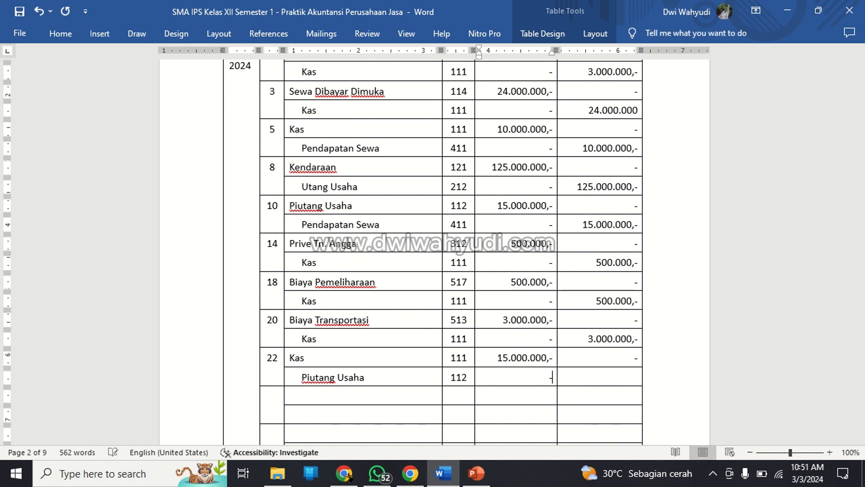
key(Tab)
text(15.0)
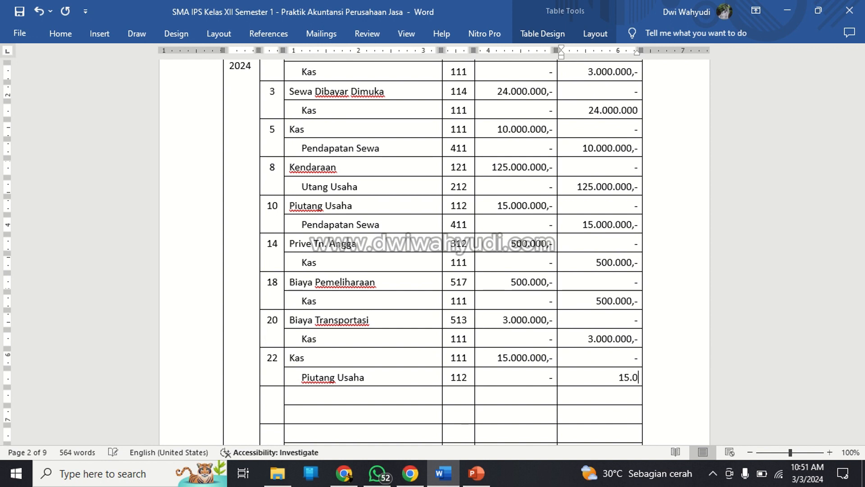
text(00.000,-)
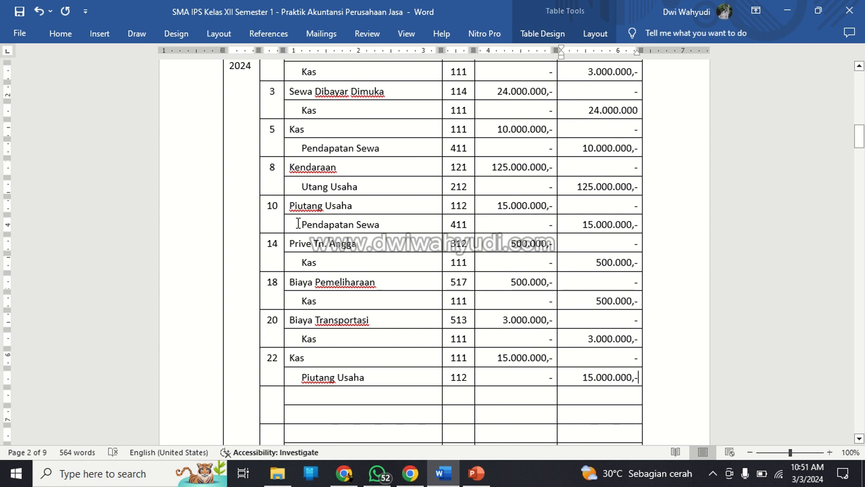
Compare the 10 January Piutang Usaha debit row with the 22 January Piutang Usaha credit row.
drag(292, 206, 501, 211)
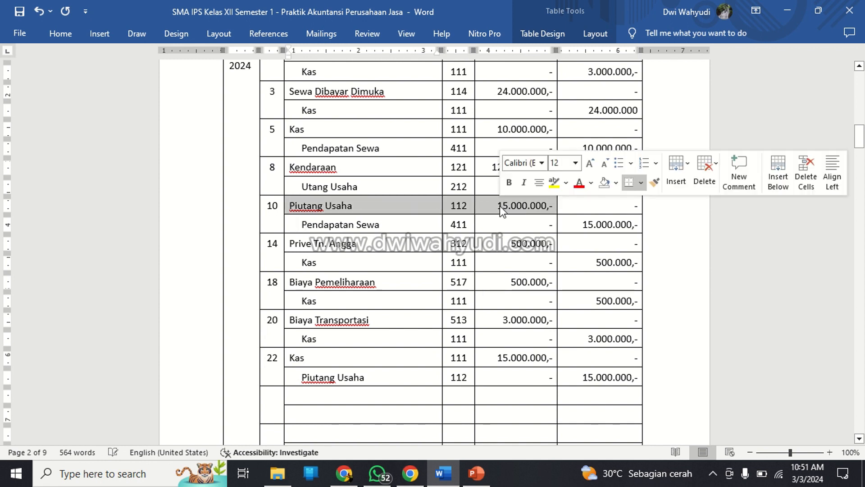
click(300, 378)
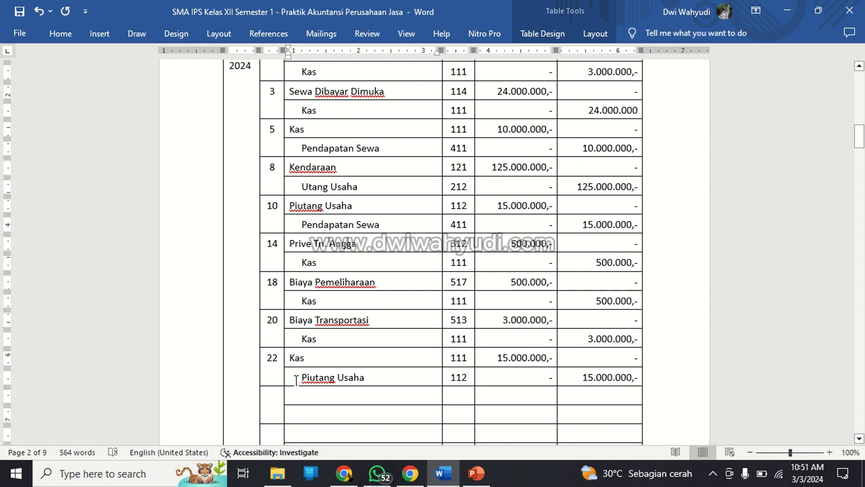
drag(290, 378, 589, 384)
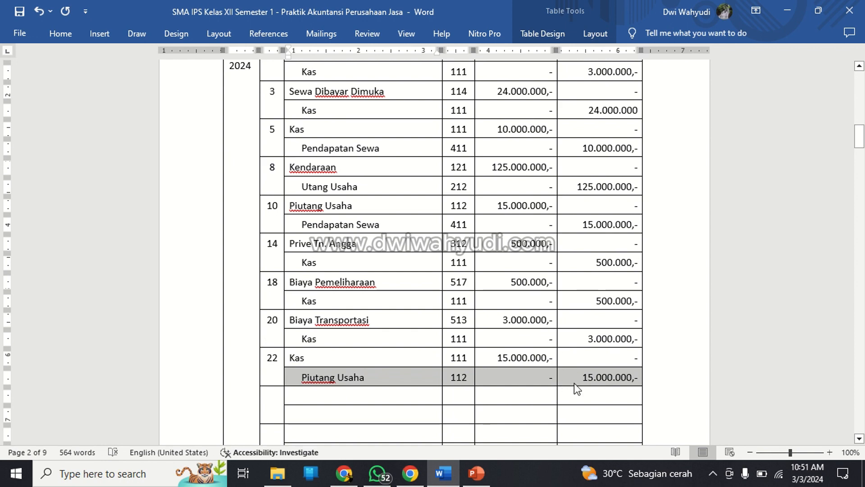
Place the cursor in the empty date cell of the tenth journal entry, below the 22 January entry.
click(336, 392)
scroll(334, 392, down, 3)
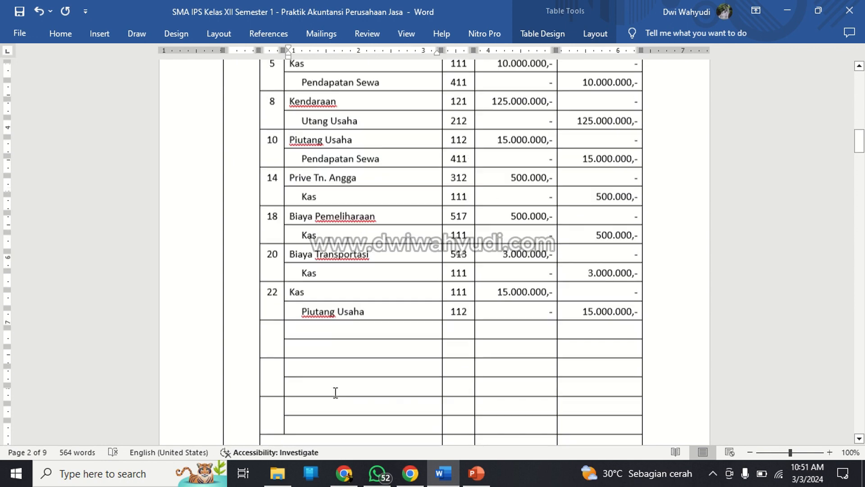
click(277, 300)
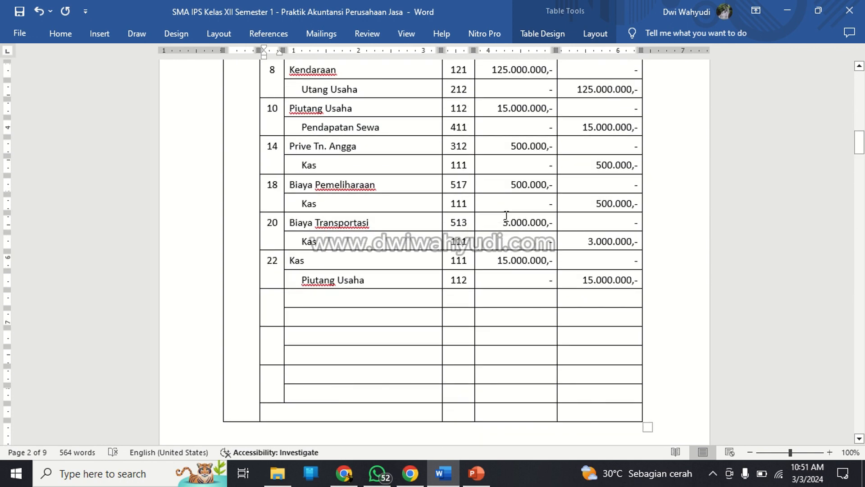
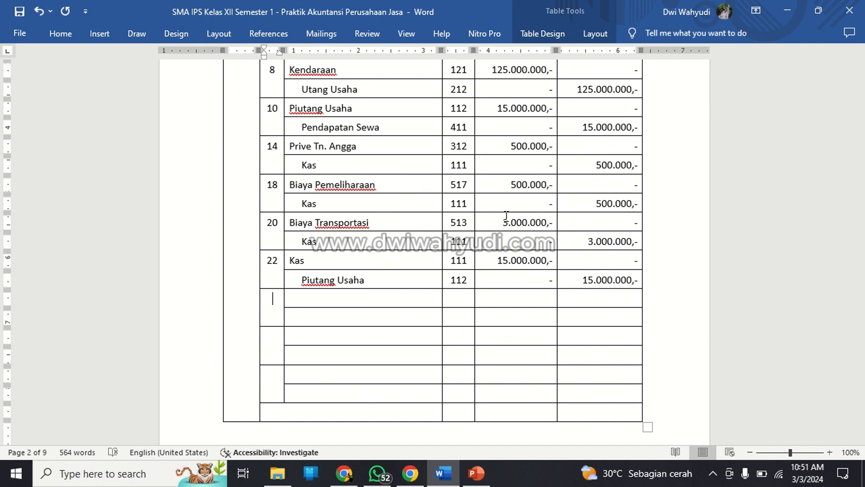
Start the tenth journal entry with date 25 and Beban Gaji as the debit account, following the salary transaction in the Daftar Transaksi.
text(25)
key(Tab)
scroll(435, 253, up, 15)
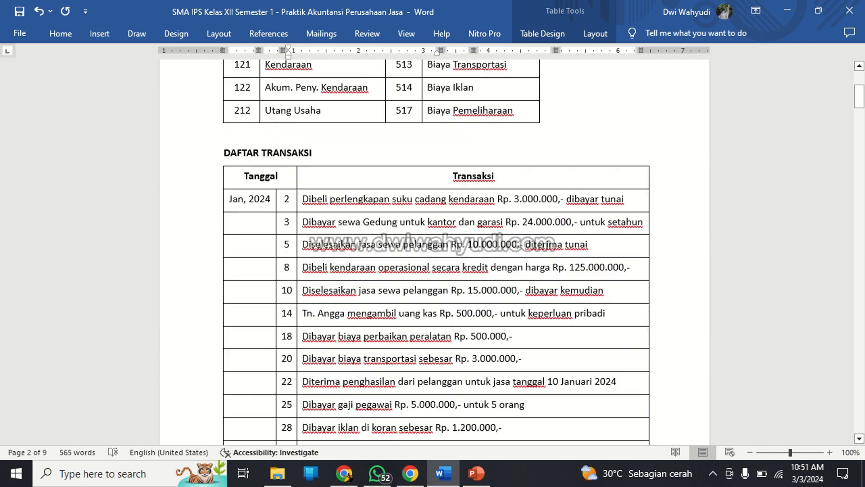
scroll(435, 252, down, 3)
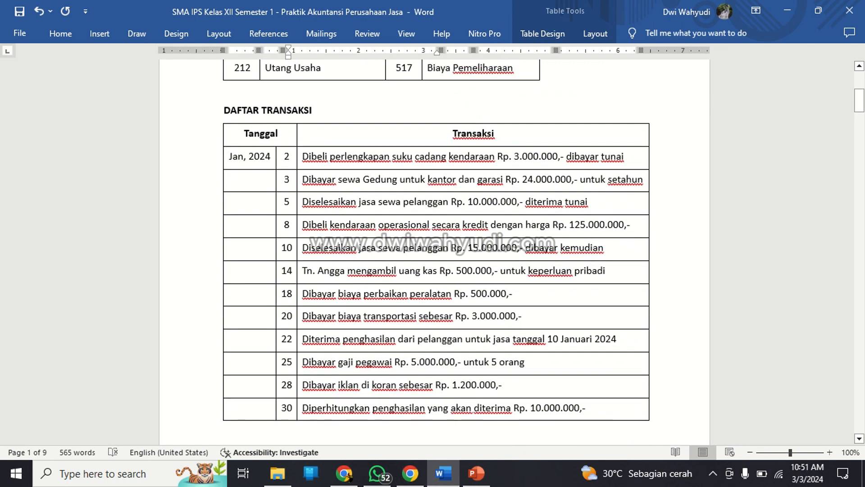
scroll(434, 252, down, 15)
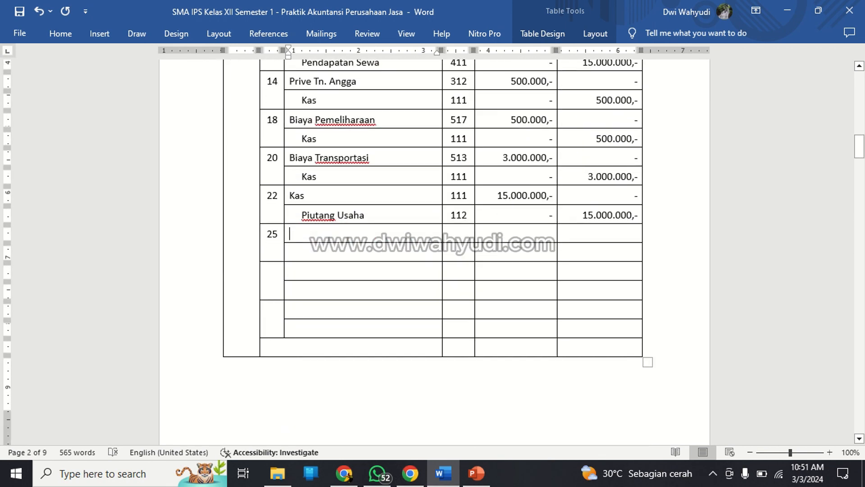
text(Beban Gaj)
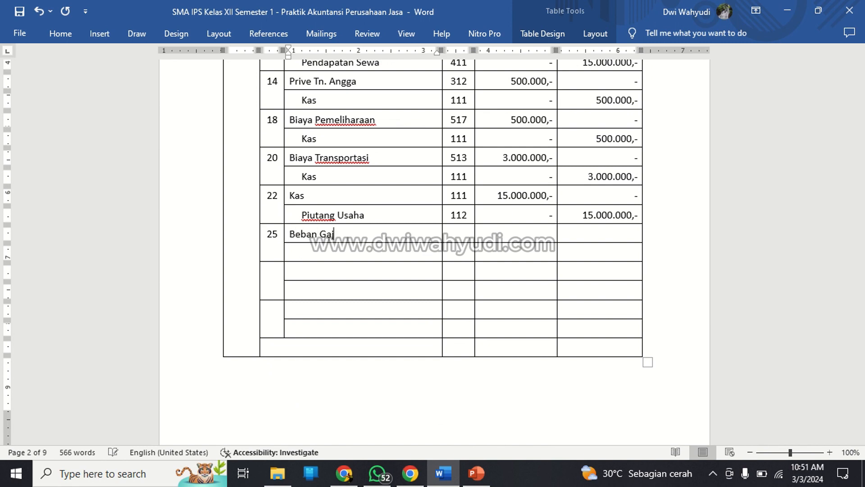
text(i)
Fill in the 25 January Beban Gaji row with Ref 511, debit 5.000.000,- and credit "-".
key(Tab)
scroll(498, 216, up, 18)
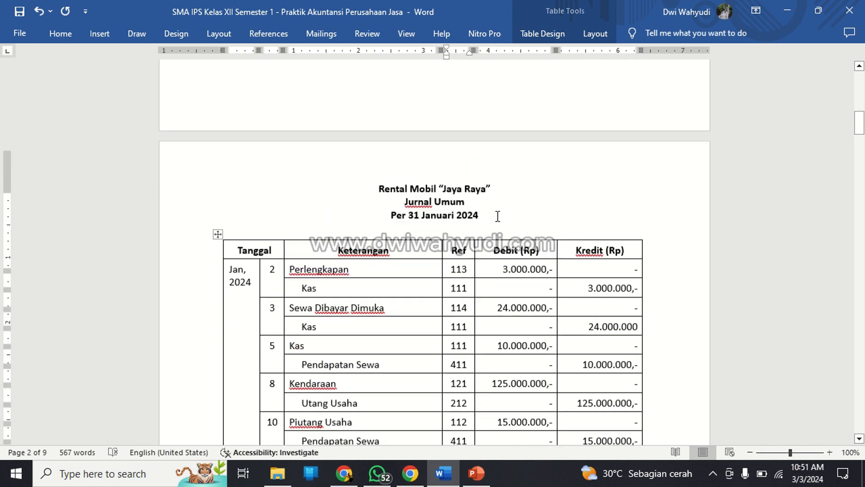
scroll(498, 216, up, 15)
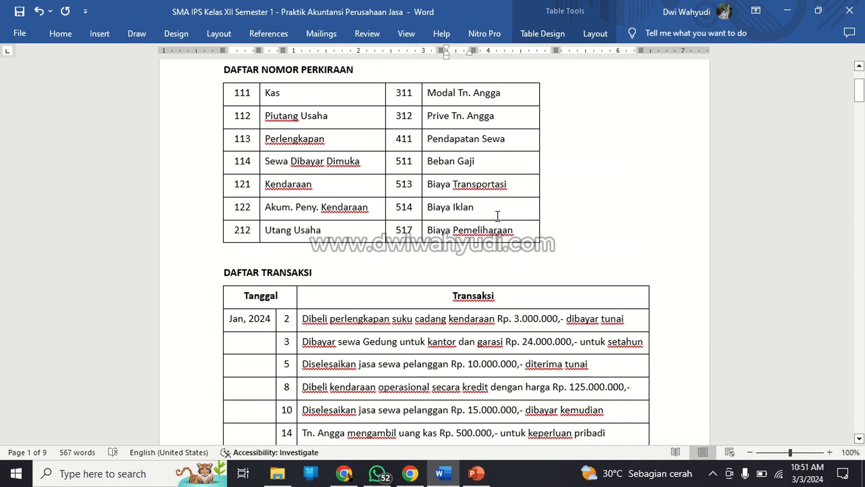
text(511)
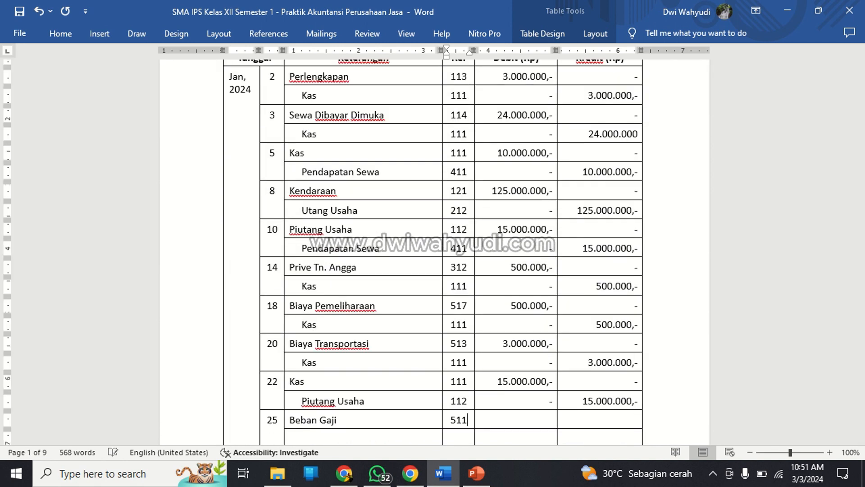
key(Tab)
text(5.000.000,-)
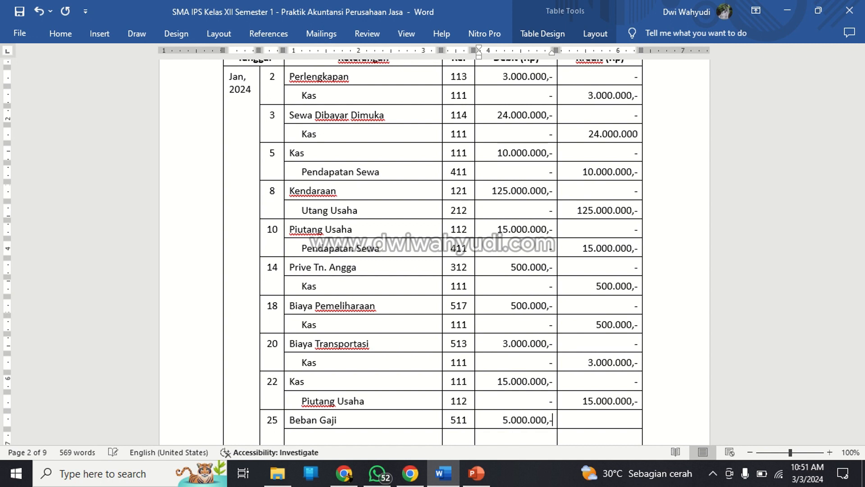
key(Tab)
key(Tab)
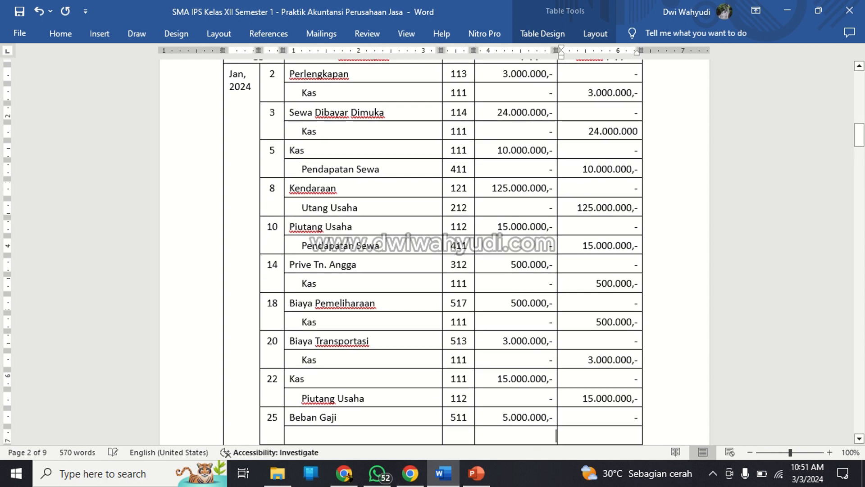
Complete the 25 January entry with a Kas row: Ref 111, debit "-" and credit 5.000.000,-.
text(Kas)
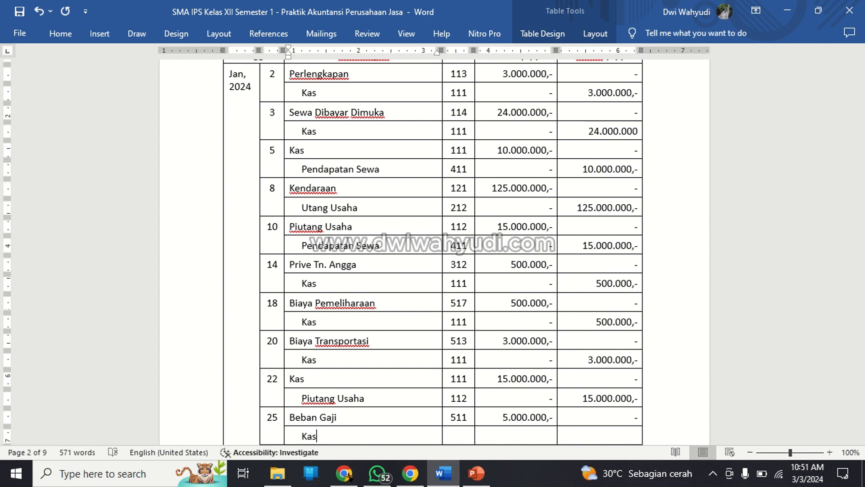
key(Tab)
text(111)
key(Tab)
text(-)
key(Tab)
text(5.0)
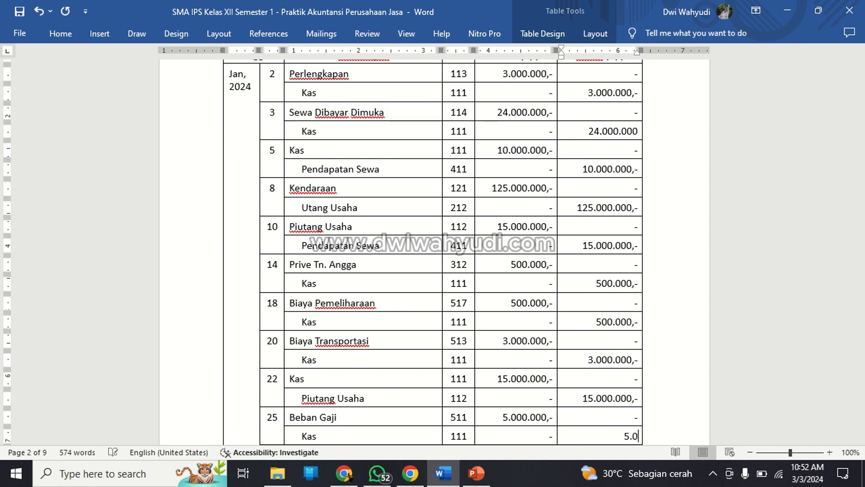
text(00.000,-)
Start the next journal entry with date 28 and Biaya Iklan as the debit account, following the advertising transaction in the Daftar Transaksi.
key(Tab)
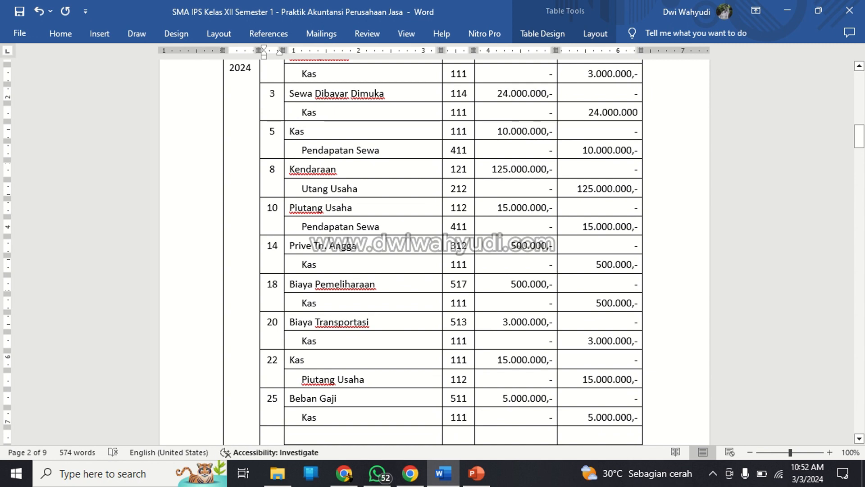
text(28)
key(Tab)
scroll(433, 252, up, 8)
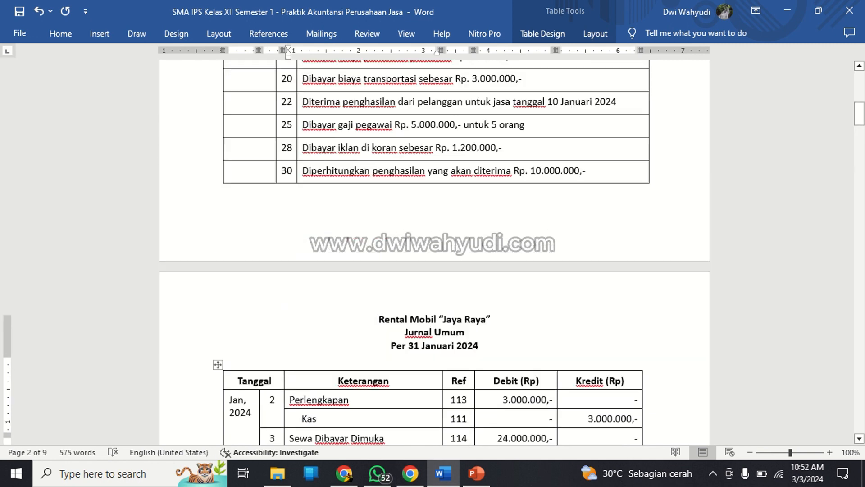
scroll(433, 253, up, 1)
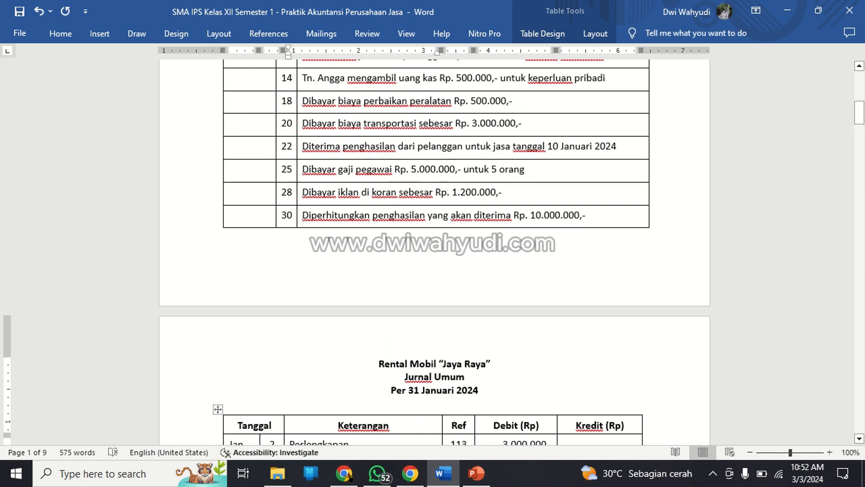
scroll(432, 252, down, 9)
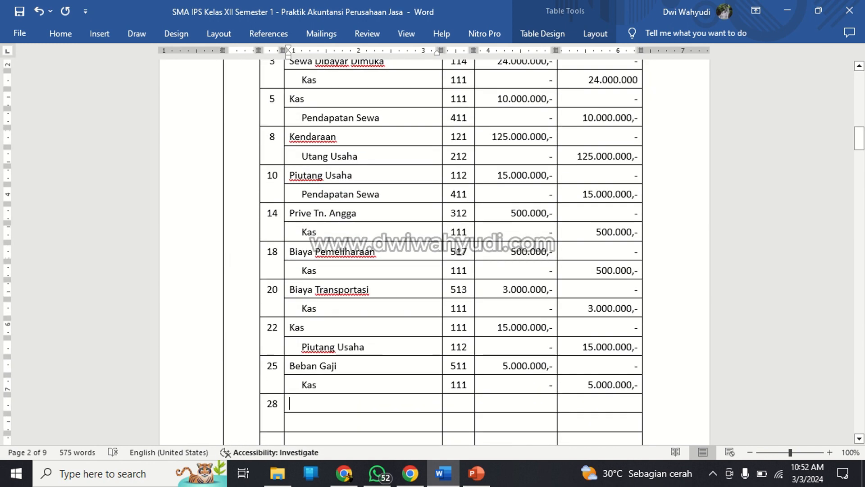
scroll(433, 253, down, 2)
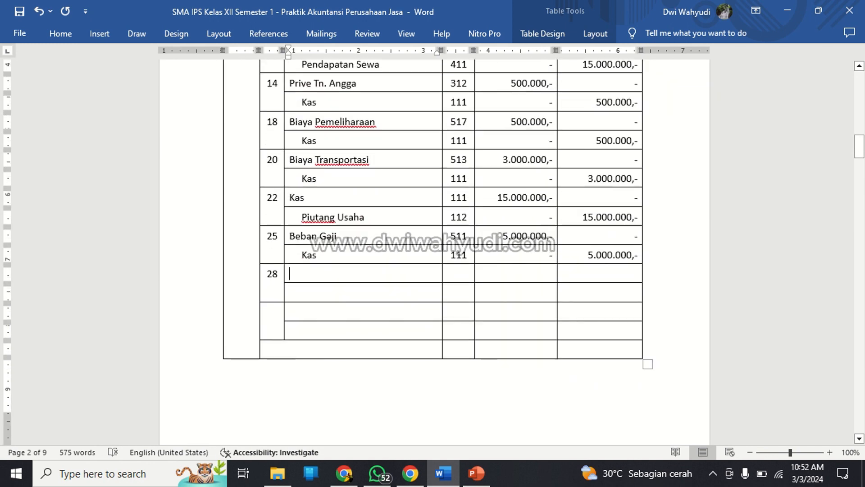
scroll(498, 216, up, 15)
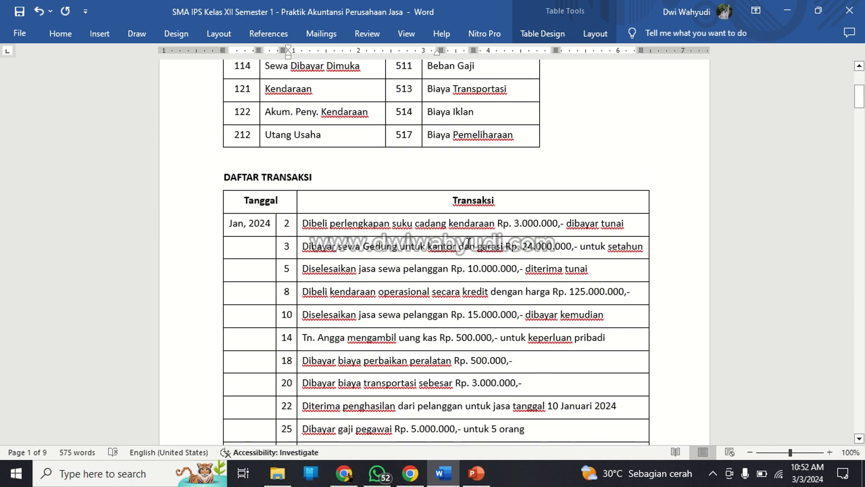
scroll(471, 239, down, 5)
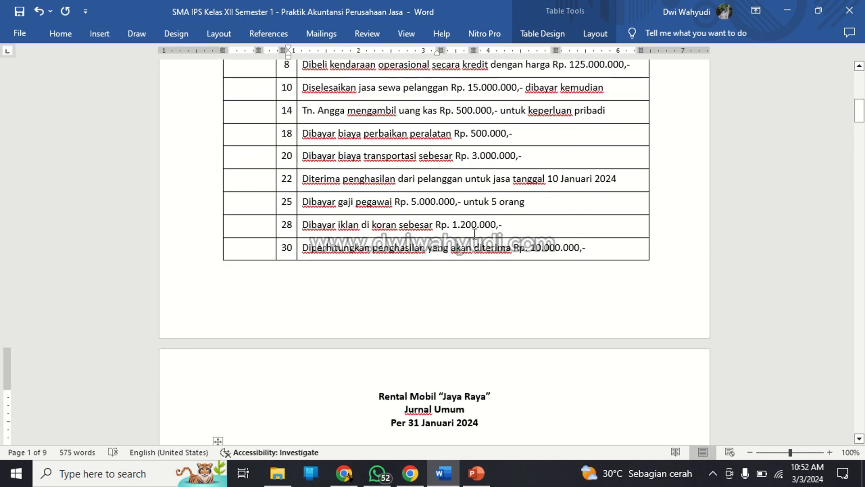
scroll(474, 233, down, 12)
scroll(498, 242, down, 1)
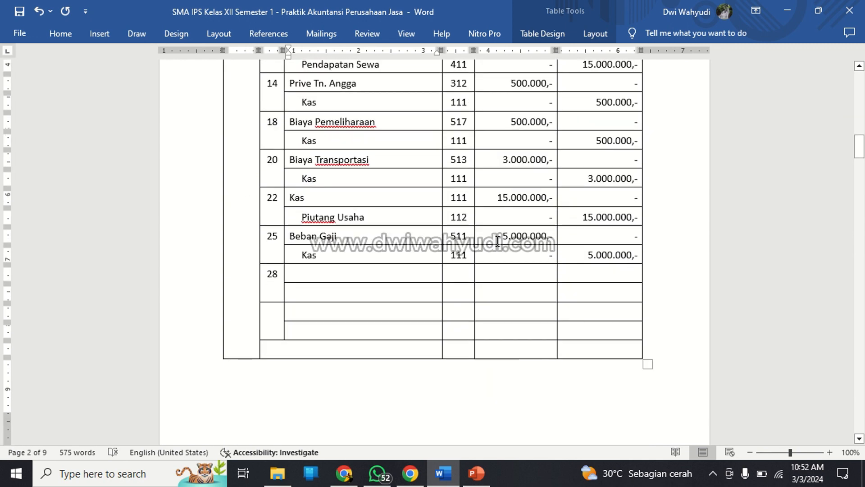
text(Biaya Iklan)
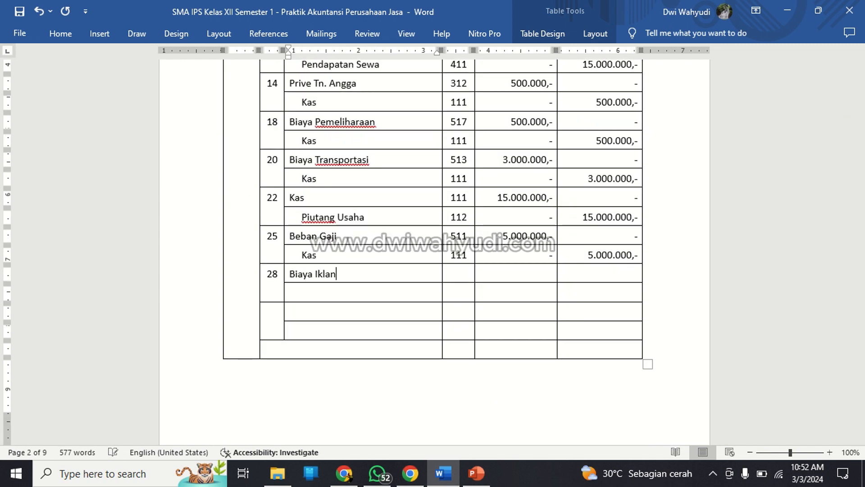
Fill in the 28 January Biaya Iklan row with Ref 514, debit 1.200.000,- and credit "-".
key(Tab)
text(514)
key(Tab)
text(1)
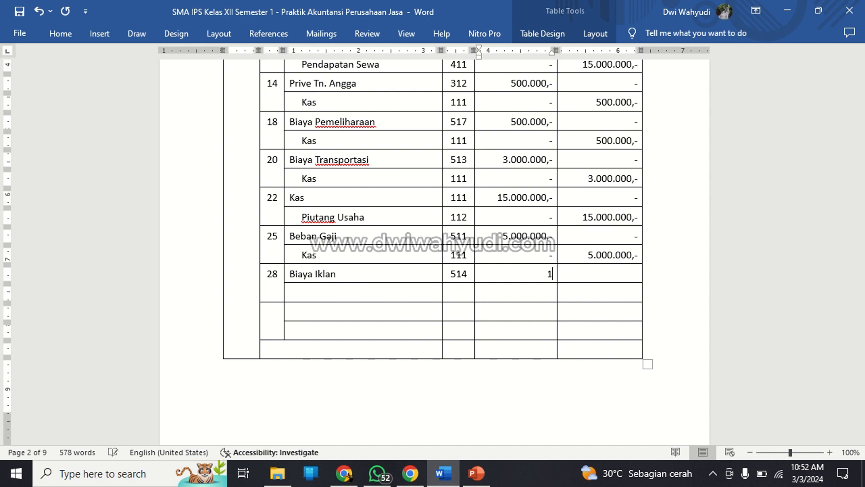
text(.200.000,-)
key(Tab)
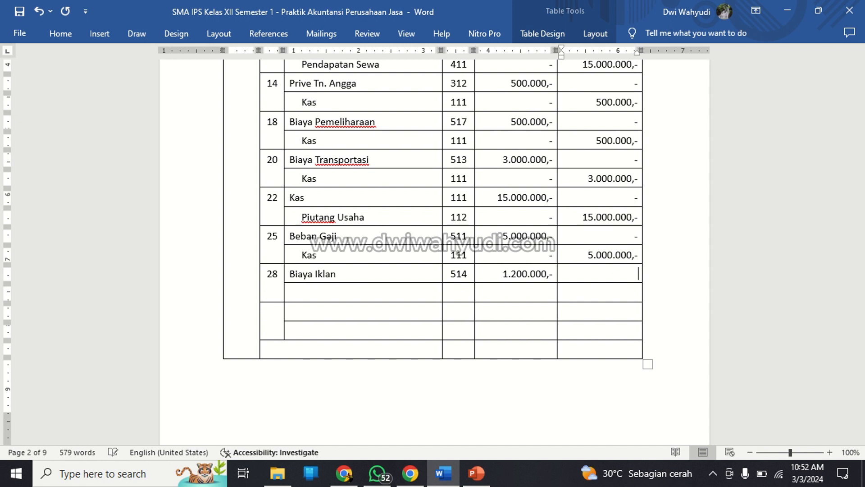
Complete the 28 January entry with a Kas row: Ref 111, debit "-" and credit 1.200.000,-.
key(Down)
key(Left)
key(Left)
key(Left)
text(Kas)
key(Tab)
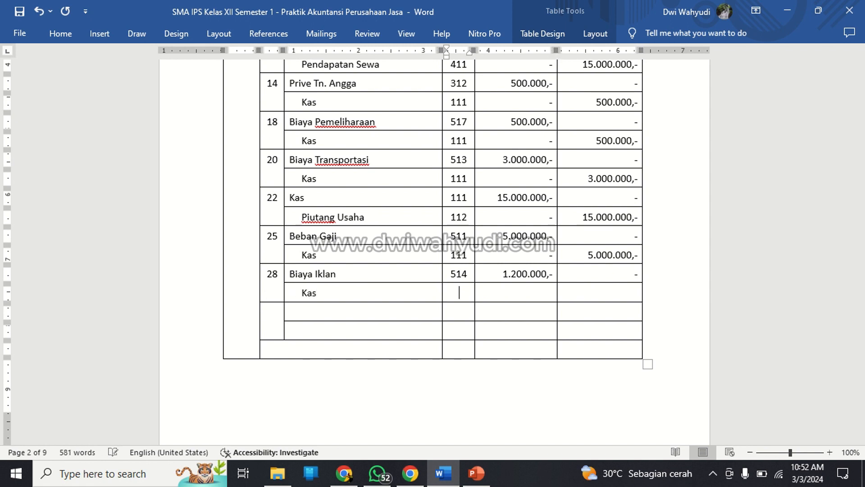
text(111)
key(Tab)
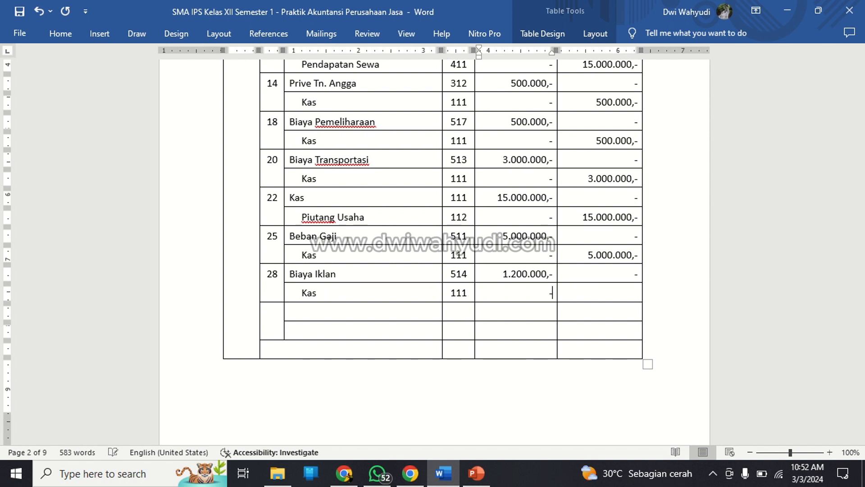
key(Tab)
text(1.200.0)
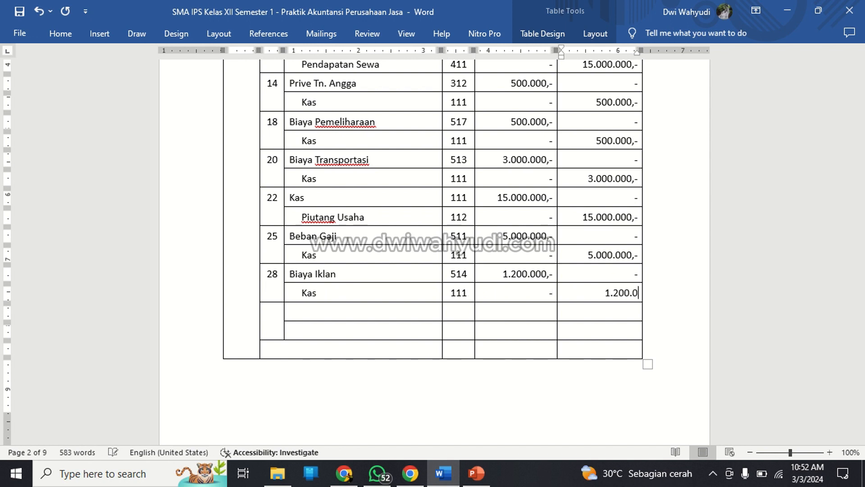
text(00,-)
Start the last journal entry with date 30 and Piutang Usaha as the debit account, following the final transaction in the Daftar Transaksi.
key(Tab)
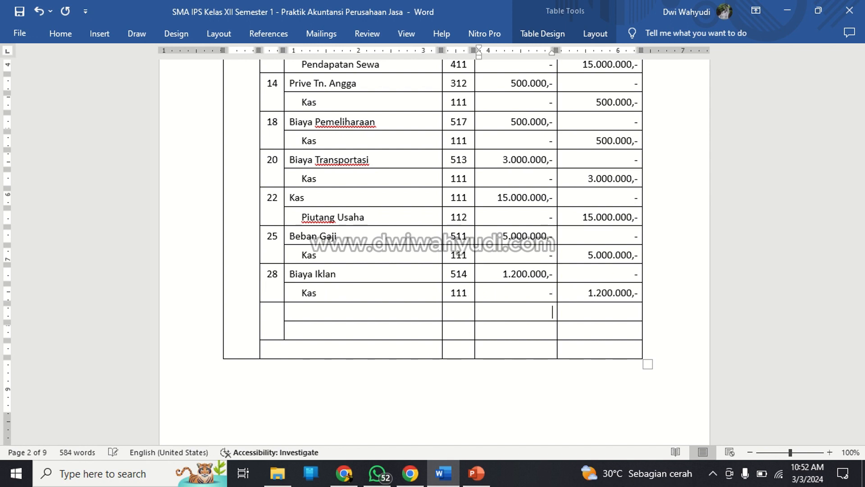
text(30)
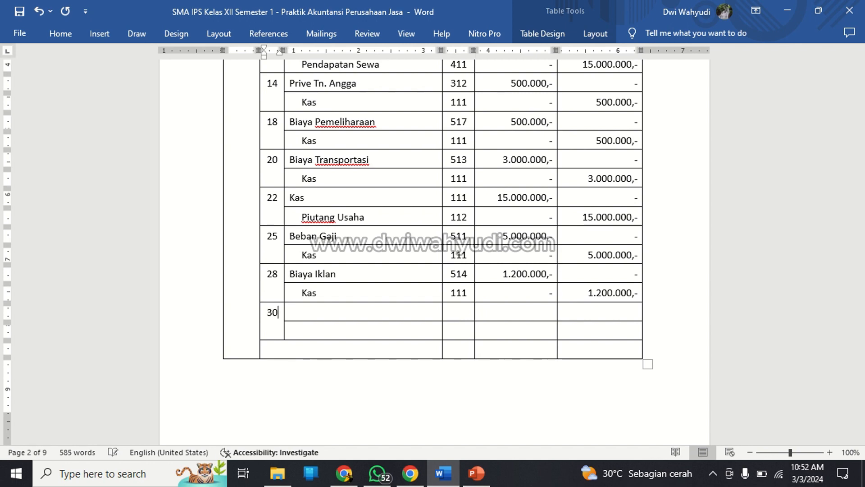
key(Tab)
scroll(435, 247, up, 12)
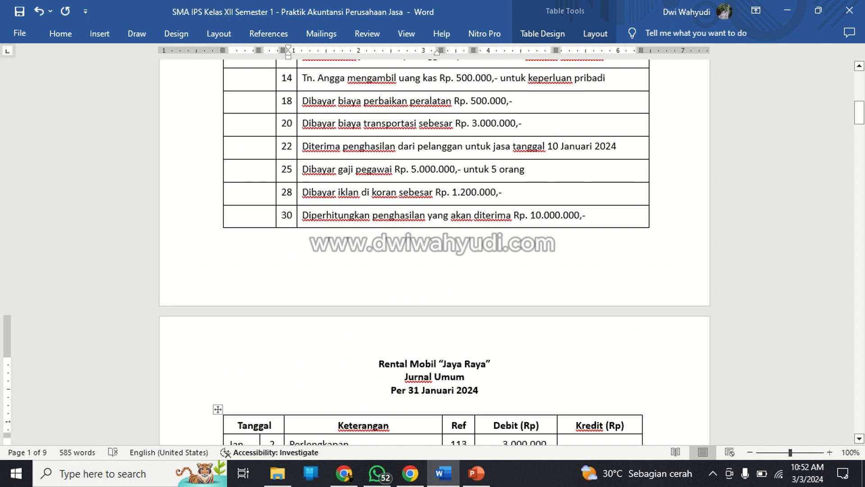
scroll(434, 248, down, 10)
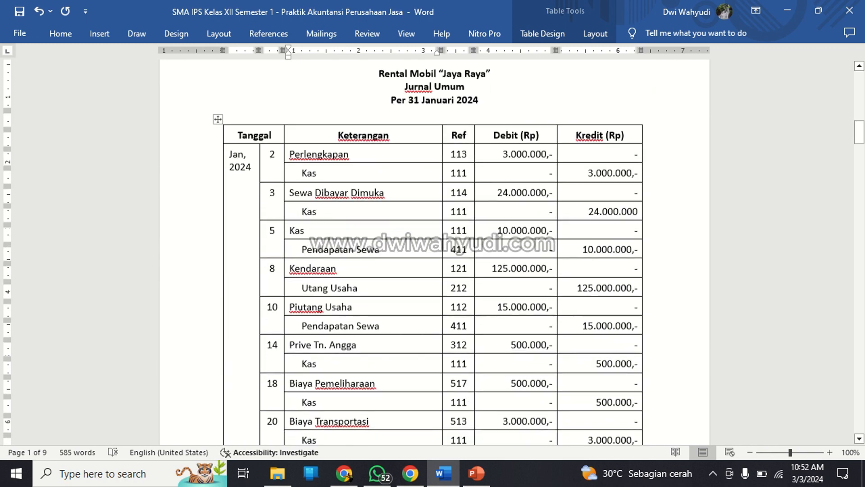
scroll(435, 247, down, 6)
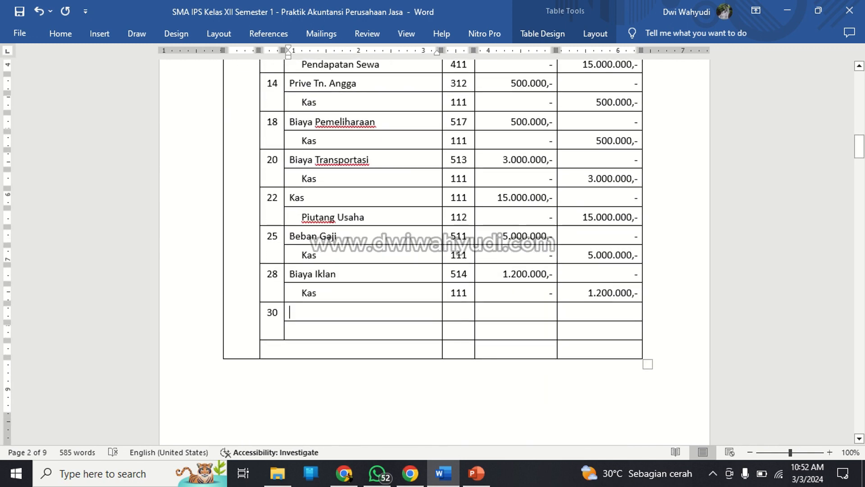
text(Piutang U)
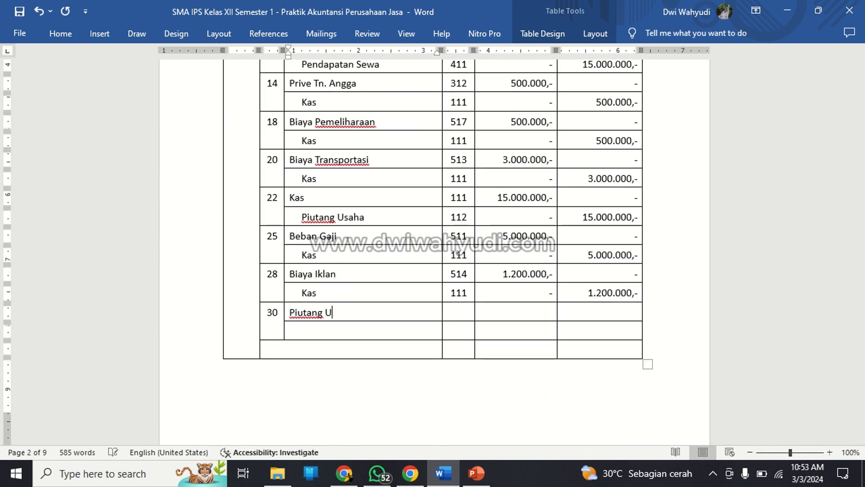
text(saha)
Fill in the 30 January Piutang Usaha row with Ref 112, debit 10.000.000,- and credit "-".
key(Tab)
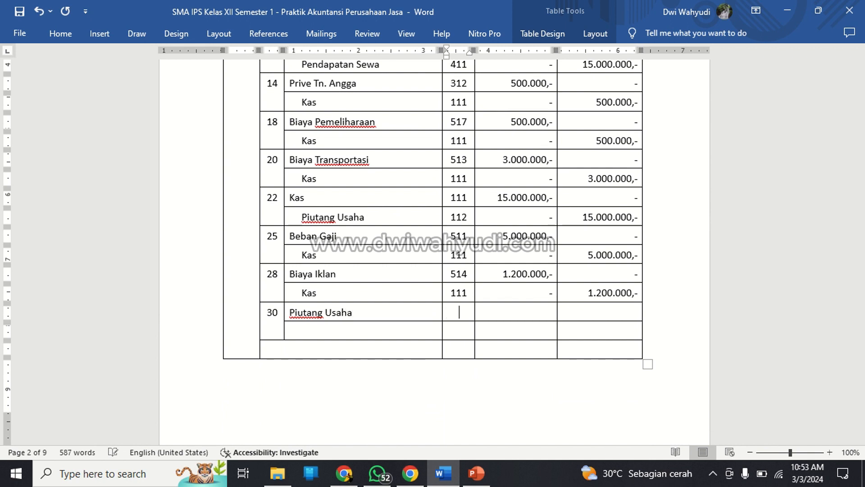
text(112)
key(Tab)
text(10.)
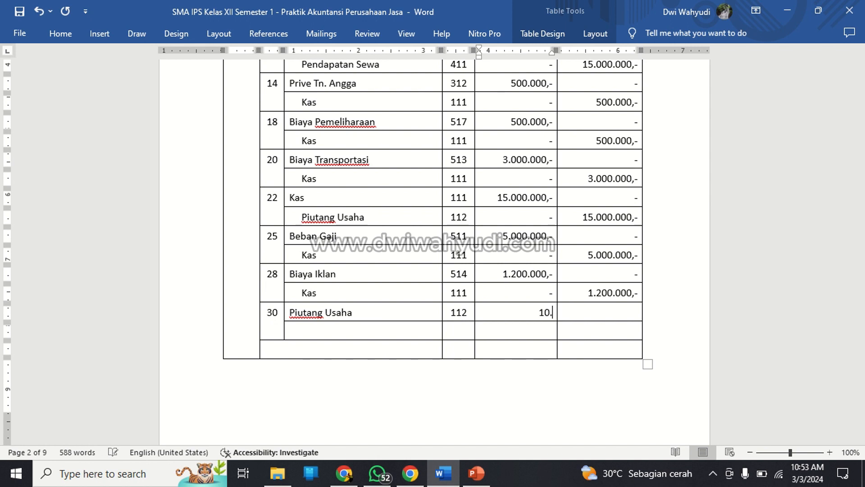
text(000.000,-)
key(Tab)
text(-)
Enter Pendapatan Sewa as the indented credit account beneath the 30 January Piutang Usaha row.
key(Down)
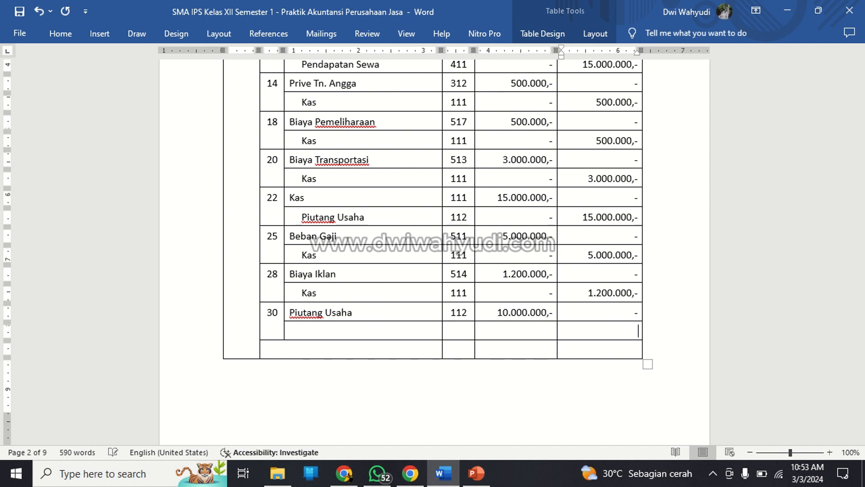
key(Left)
key(Left)
key(Left)
text(Pengha)
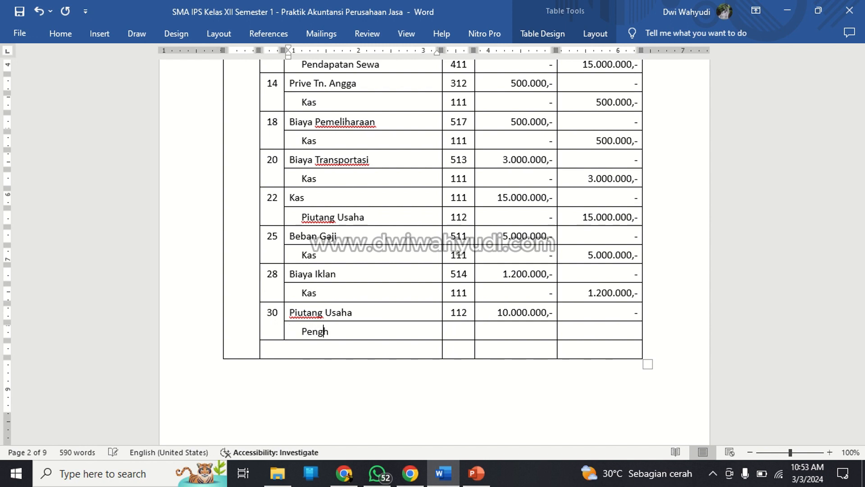
key(BackSpace)
key(BackSpace)
key(BackSpace)
text(dapatan Sewa)
key(Tab)
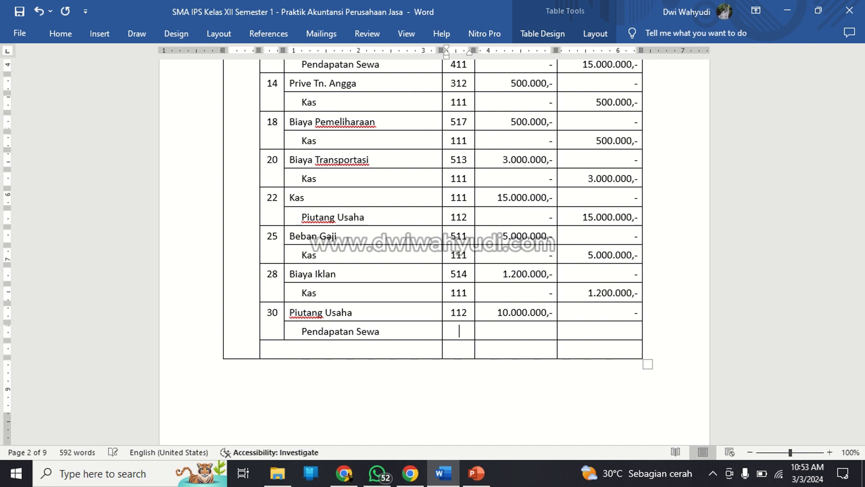
Complete the 30 January Pendapatan Sewa row with Ref 411, debit "-" and credit 10.000.000,-.
scroll(465, 363, up, 1)
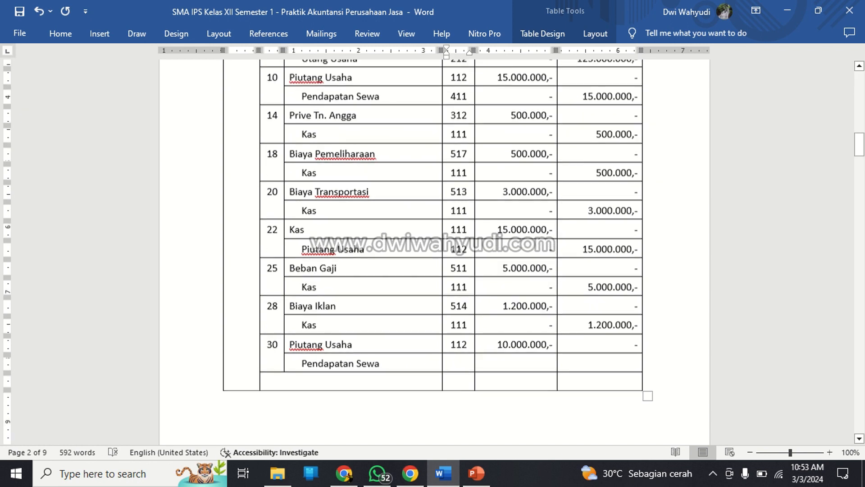
text(411)
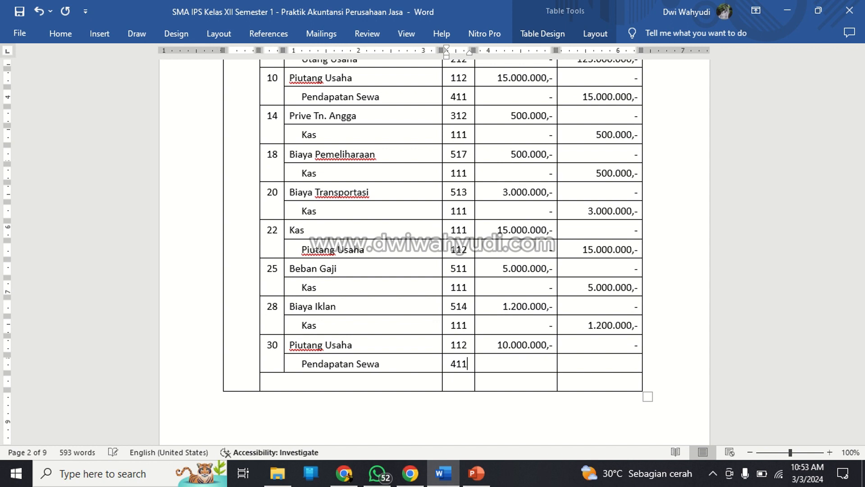
key(Tab)
key(Tab)
text(10.000.000m)
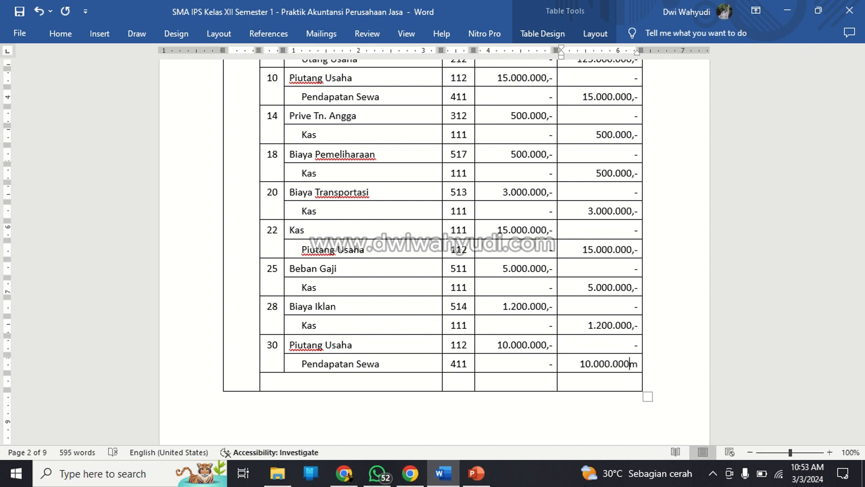
key(BackSpace)
text(,-)
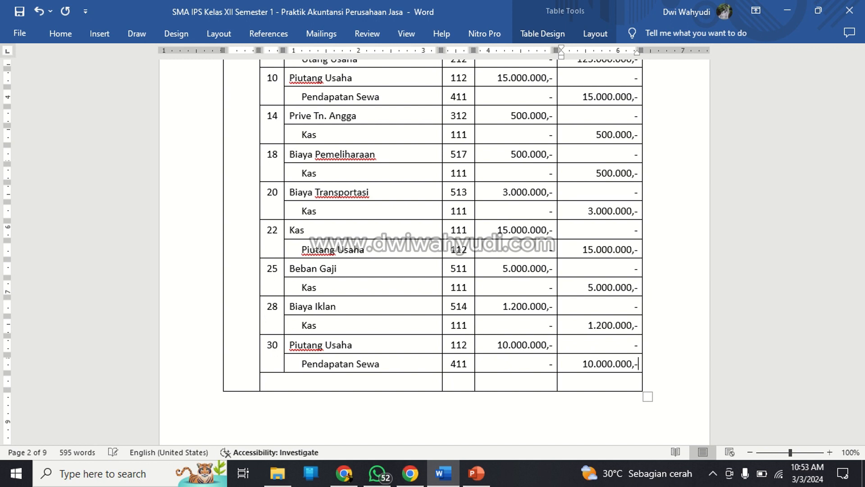
Label the final row of the Jurnal Umum table "Jumlah" and right-align the label.
key(Down)
key(Left)
key(Left)
key(Left)
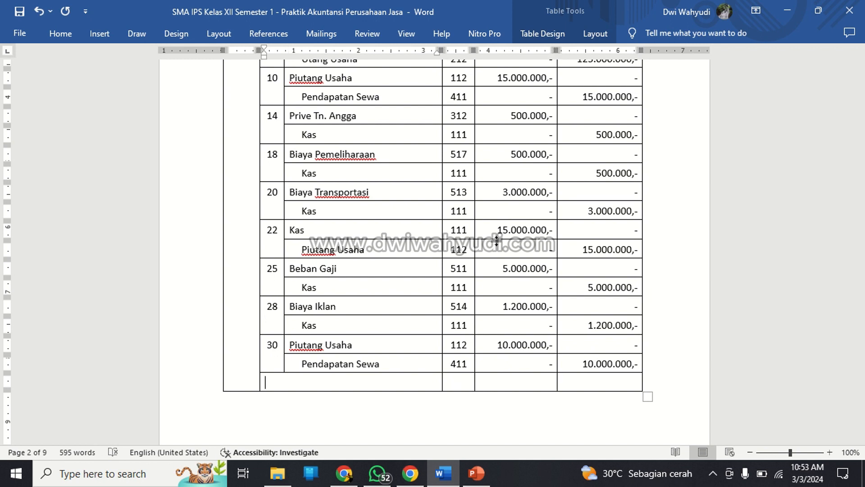
text(Jumlah)
click(61, 33)
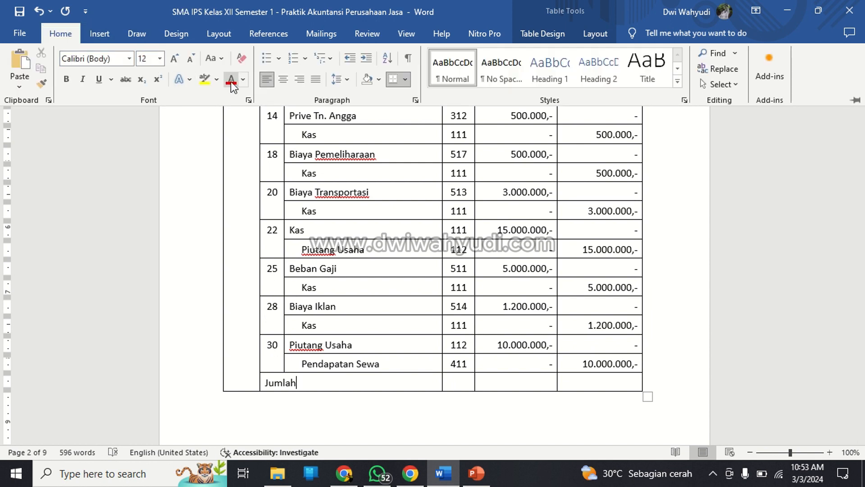
click(299, 80)
click(334, 381)
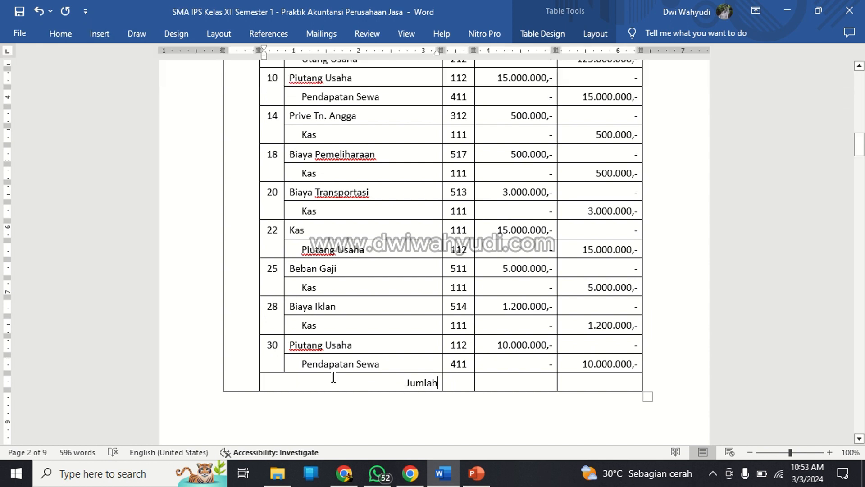
Make the whole Jumlah row of the Jurnal Umum bold.
drag(422, 393, 570, 388)
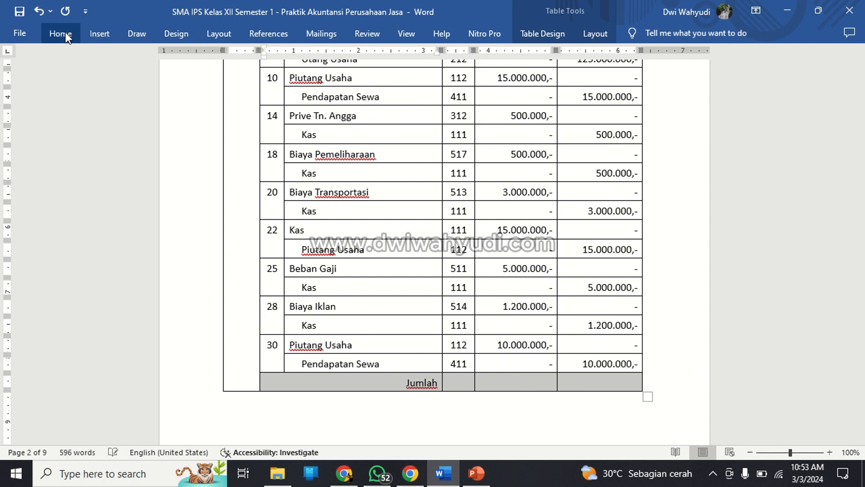
click(62, 33)
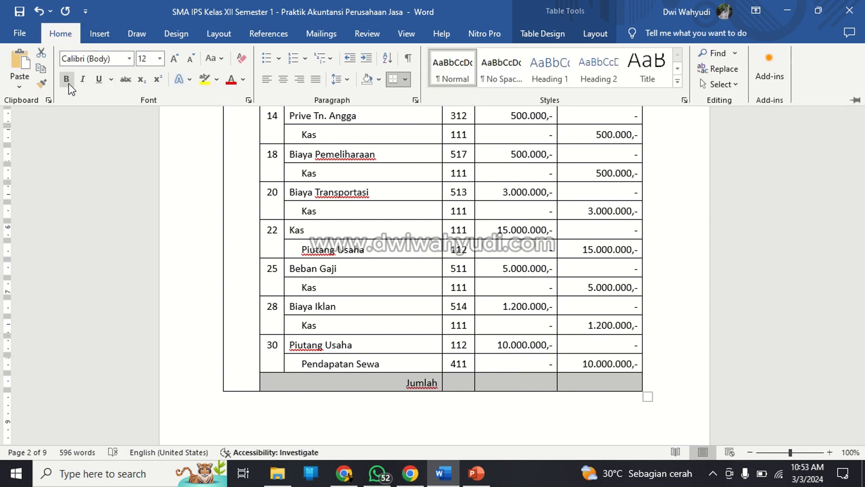
click(67, 79)
Place the cursor in the Jumlah row's Debit cell and open Calculator, narrowed to leave the journal's amount columns visible.
click(491, 382)
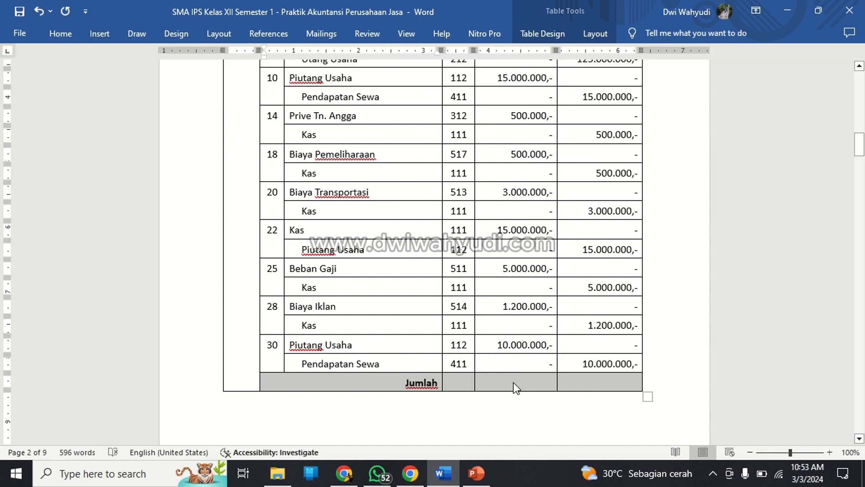
click(513, 383)
scroll(536, 324, up, 2)
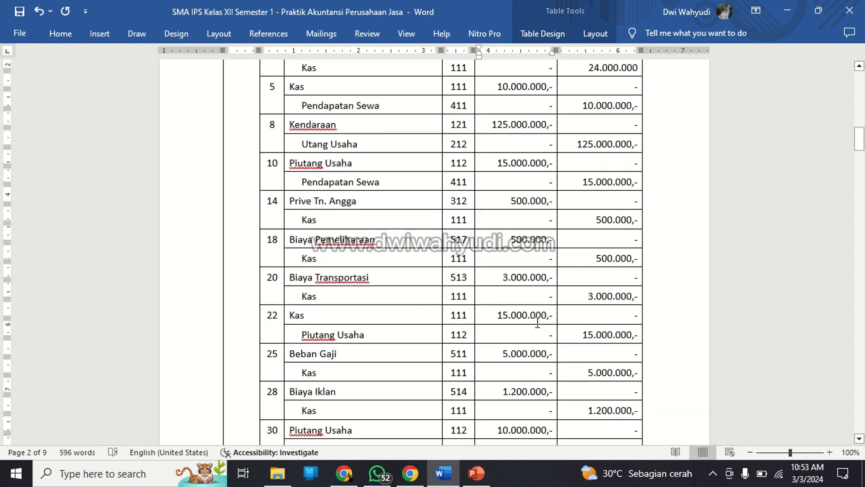
scroll(538, 323, up, 3)
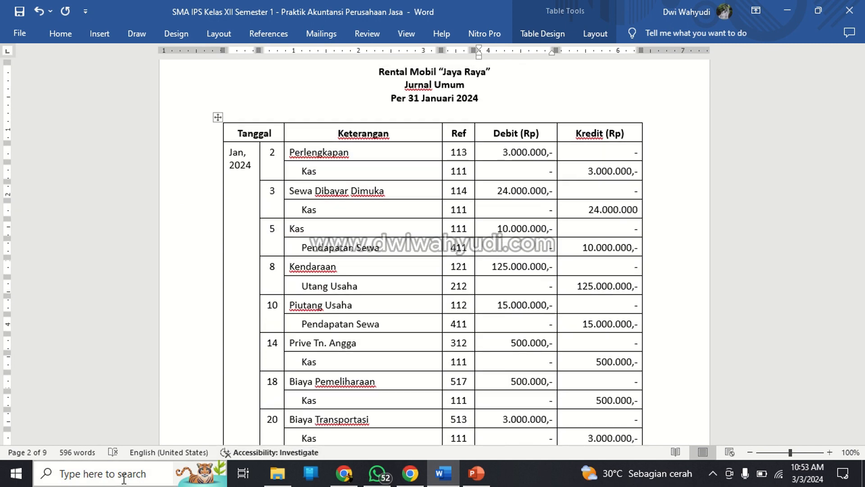
click(124, 477)
text(ca)
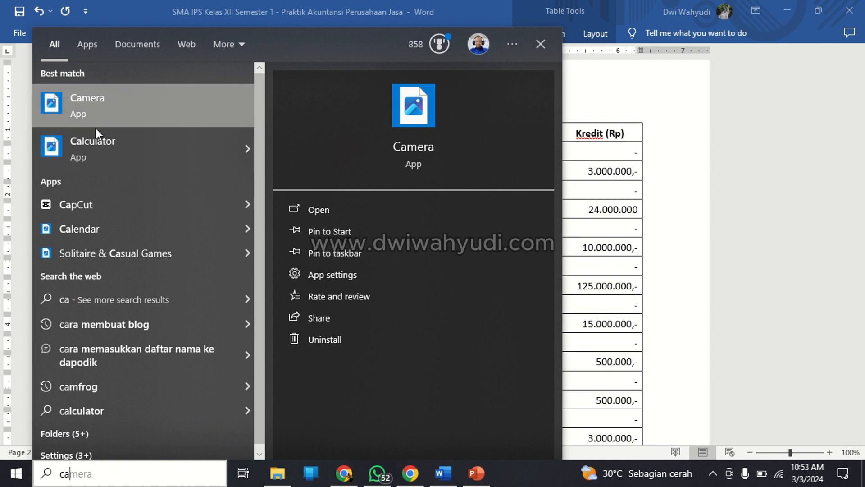
click(94, 152)
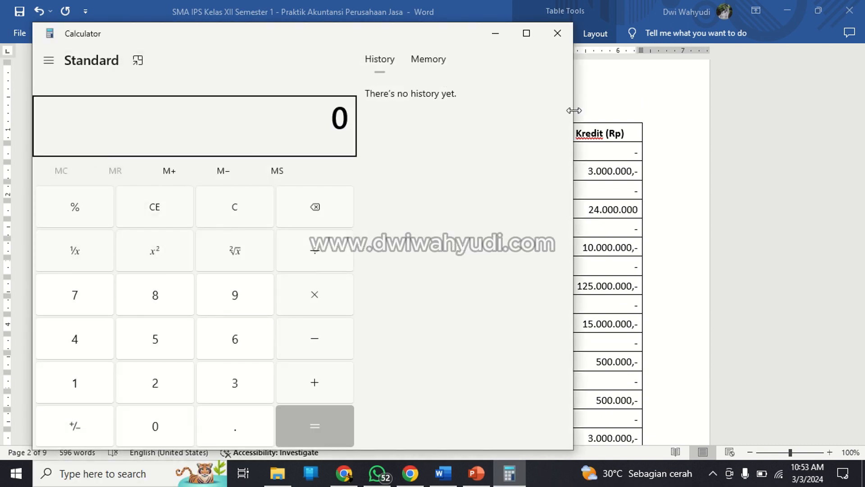
drag(573, 110, 436, 112)
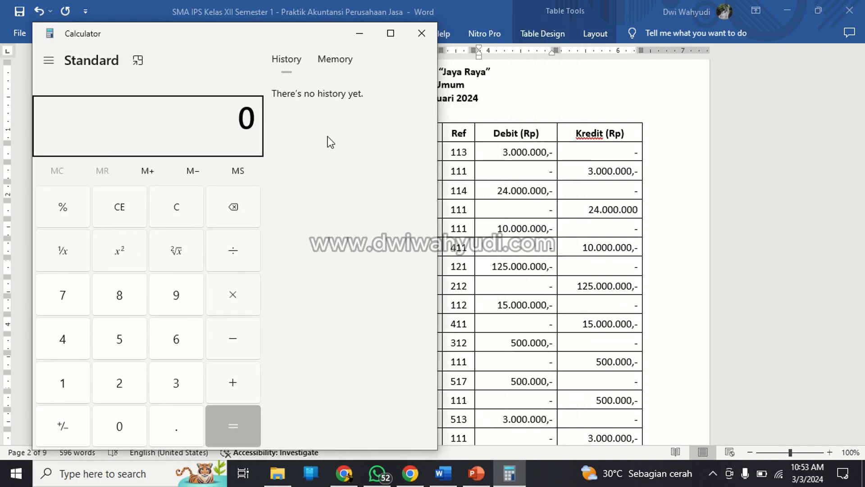
Start summing the journal's debits in thousands in Calculator: 3000 + 24000 + 10000 for 2, 3 and 5 January.
text(3000)
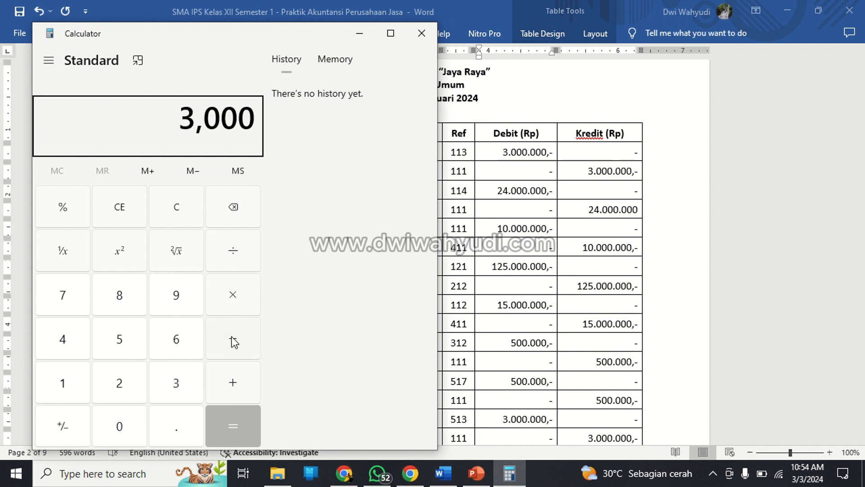
click(232, 380)
scroll(560, 309, down, 5)
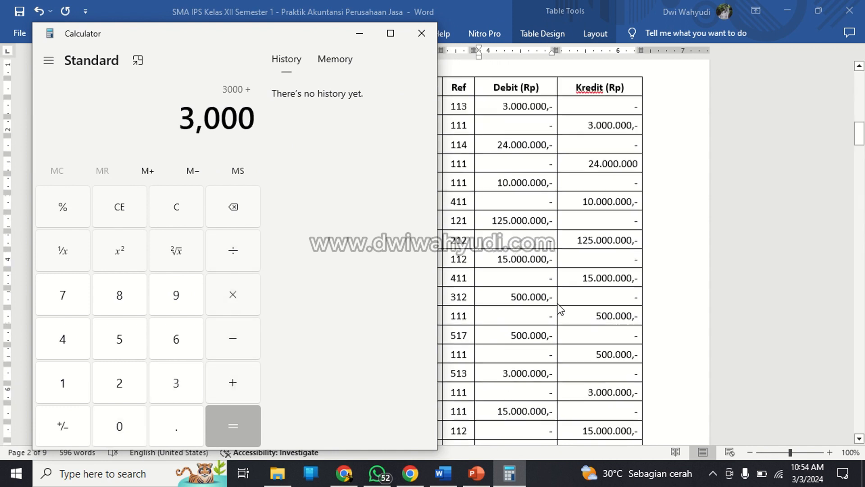
scroll(560, 310, up, 5)
scroll(560, 309, up, 3)
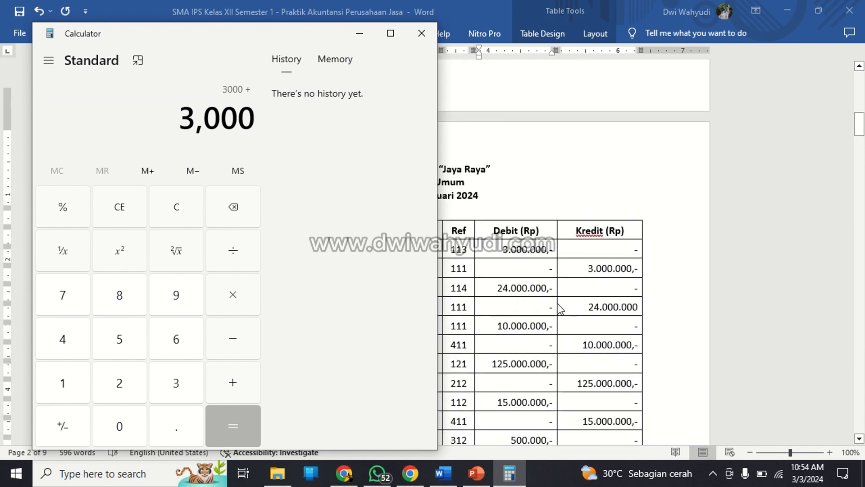
scroll(560, 309, down, 2)
text(24000)
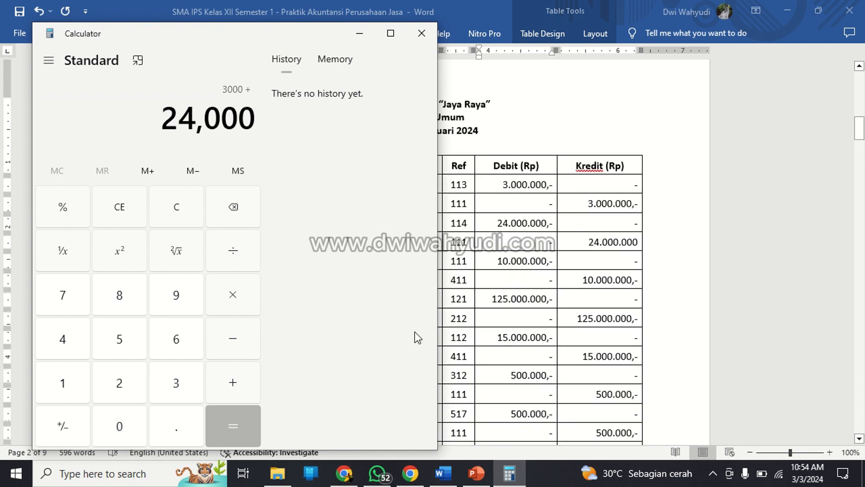
click(236, 385)
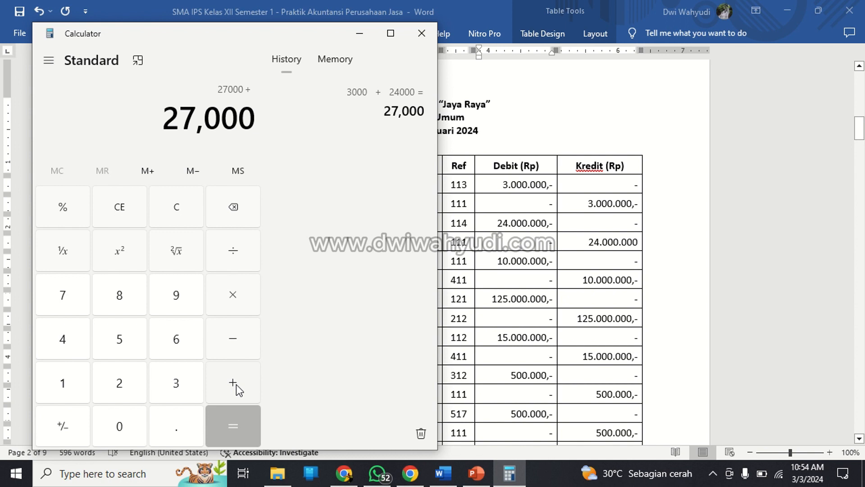
text(10000)
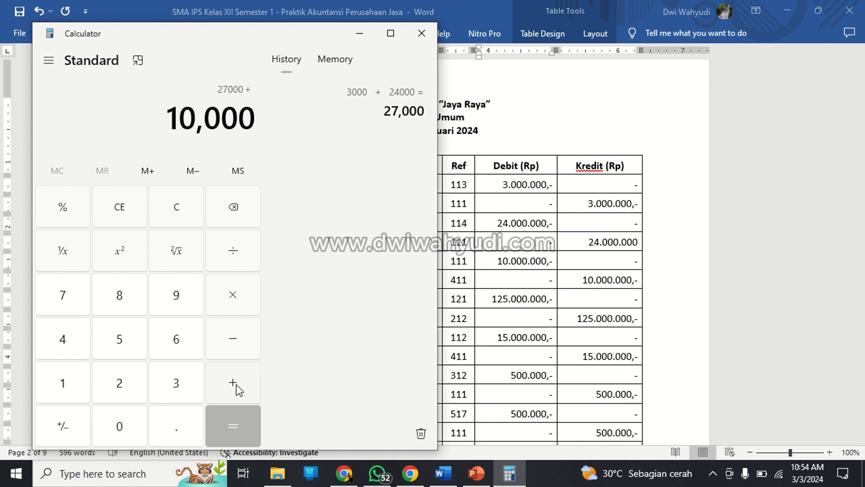
click(237, 385)
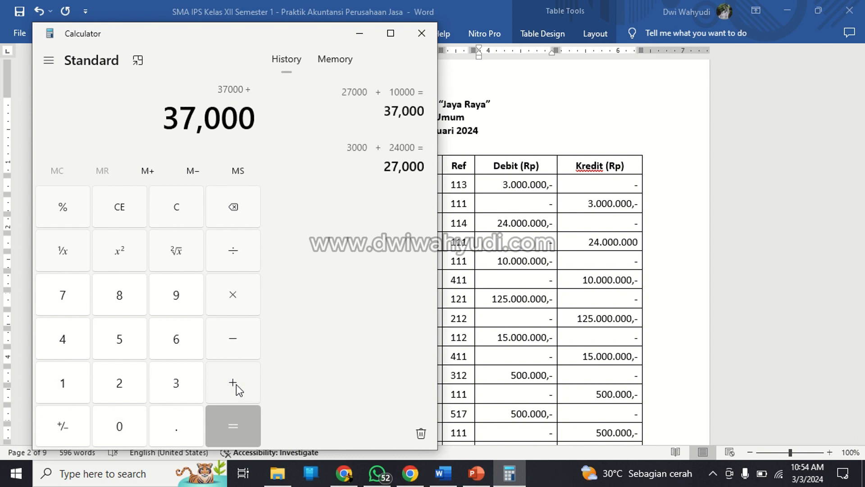
Add the 8 and 10 January debits, 125000 and 15000, to the running sum.
text(12)
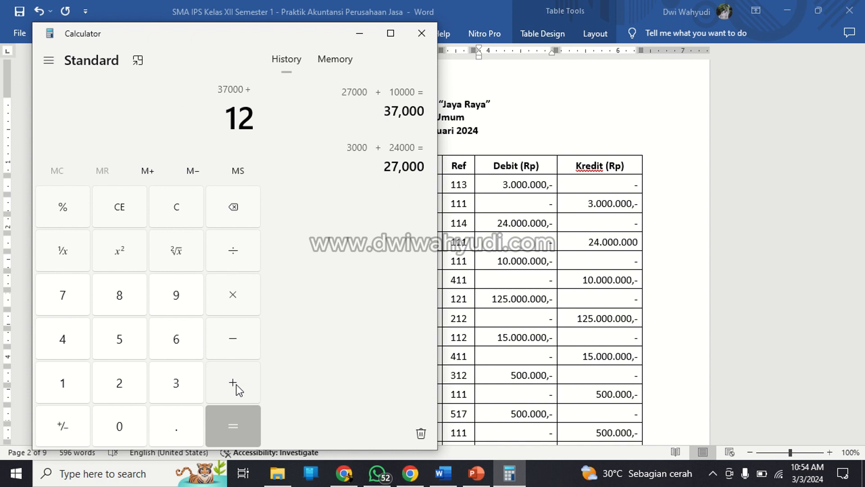
text(5000)
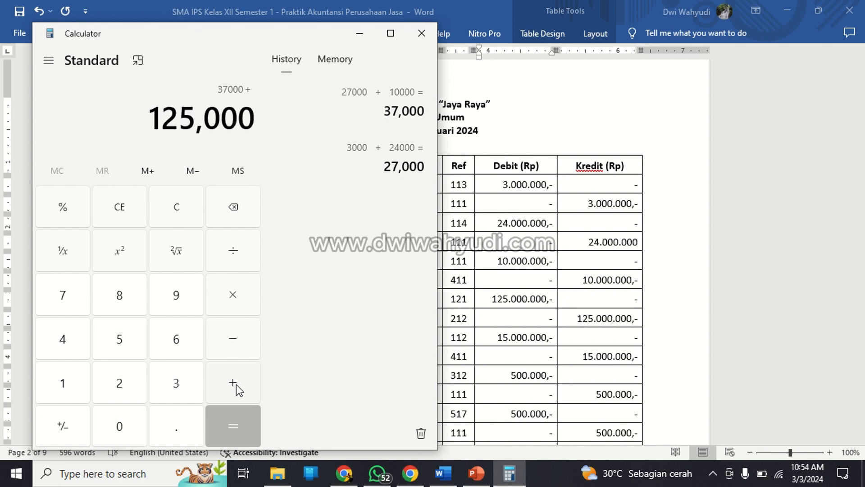
click(233, 382)
text(15000)
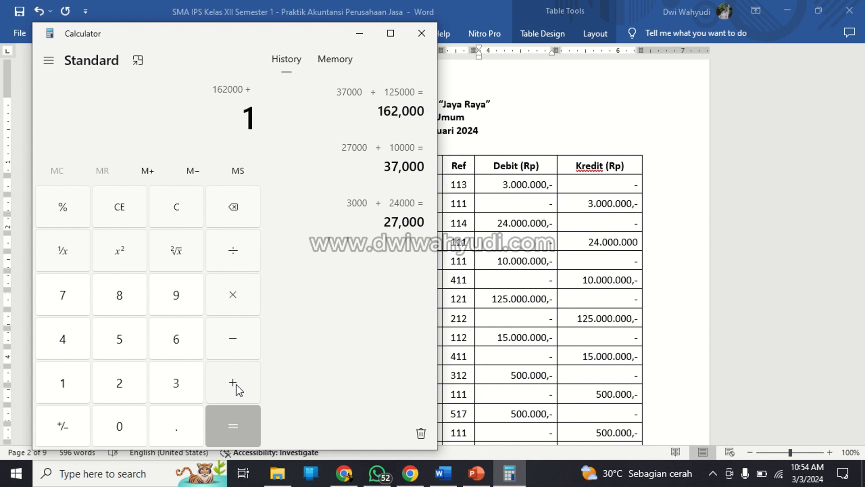
click(236, 384)
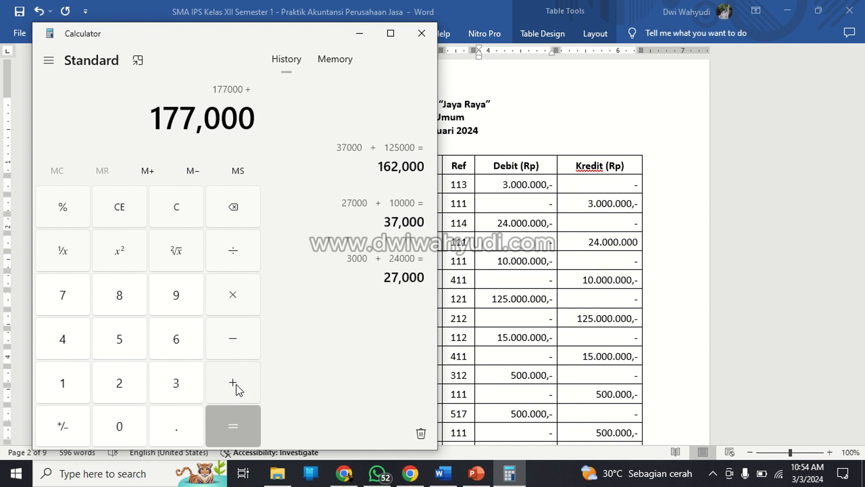
Add the 14 and 18 January debits, 500 each, to the running sum.
text(500)
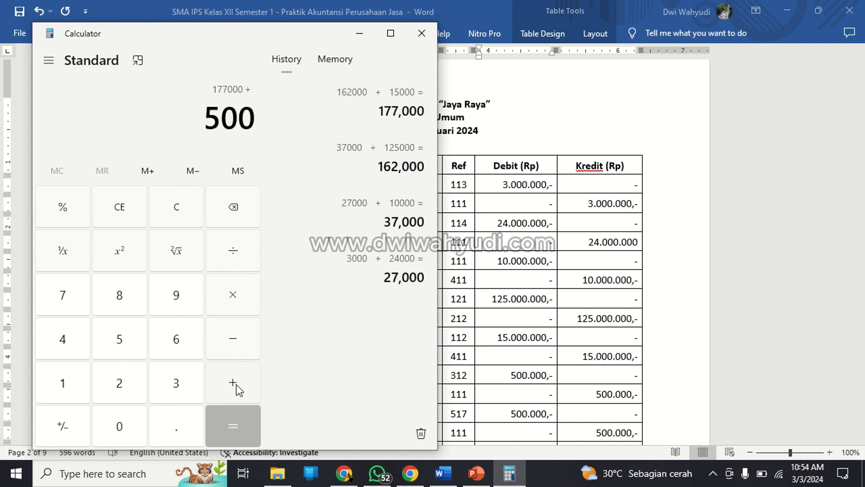
click(237, 385)
text(0)
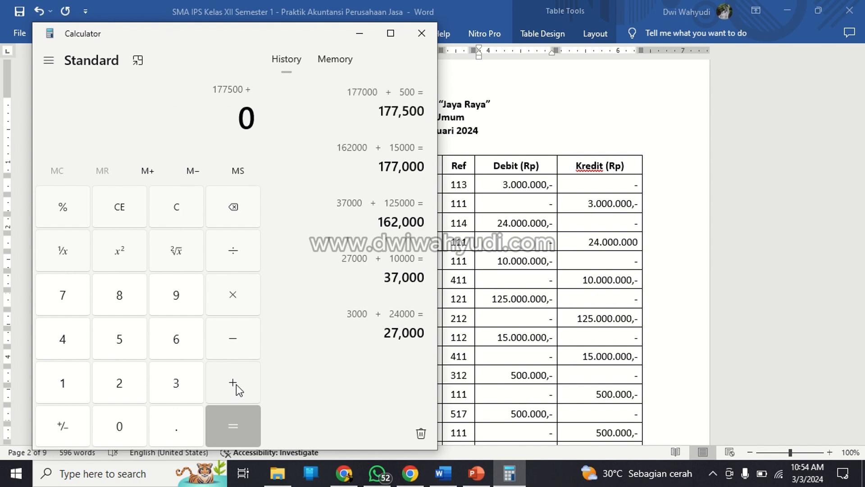
text(500)
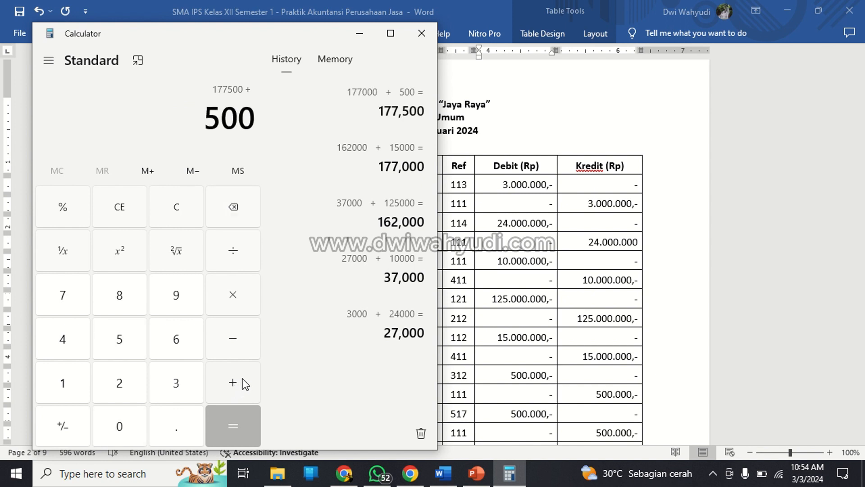
click(243, 383)
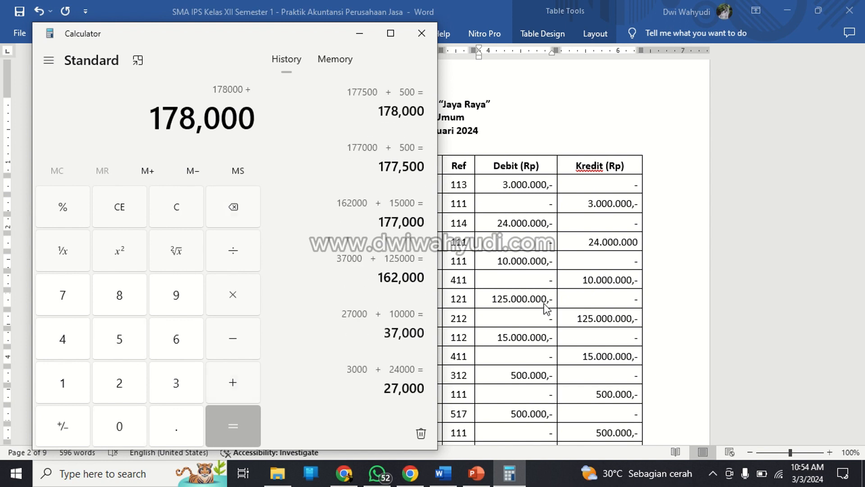
scroll(547, 310, down, 3)
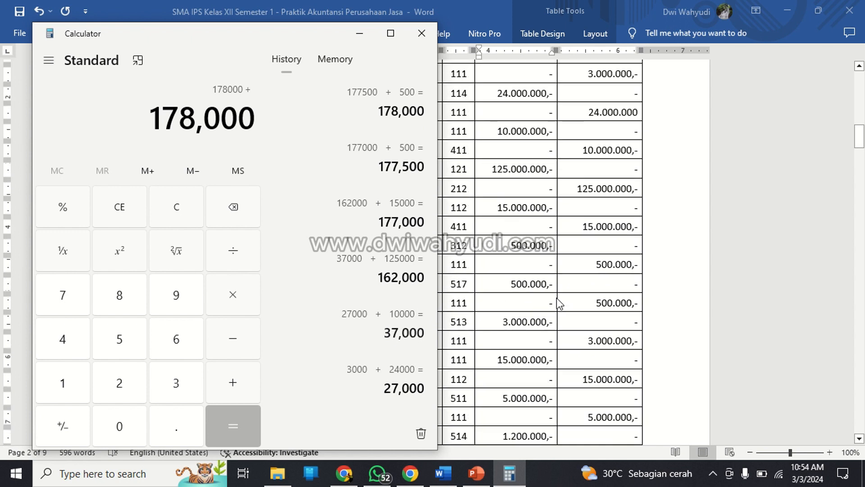
scroll(558, 303, down, 3)
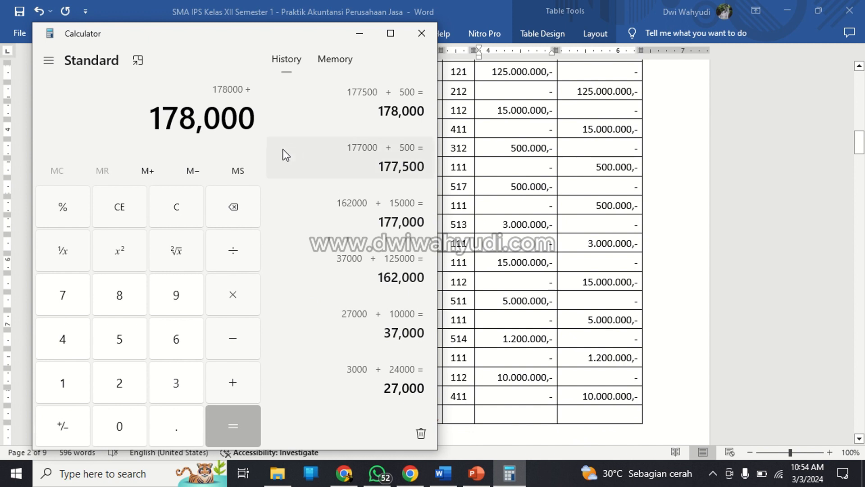
Add the 20 and 22 January debits, 3000 and 15000, to the running sum.
text(3000)
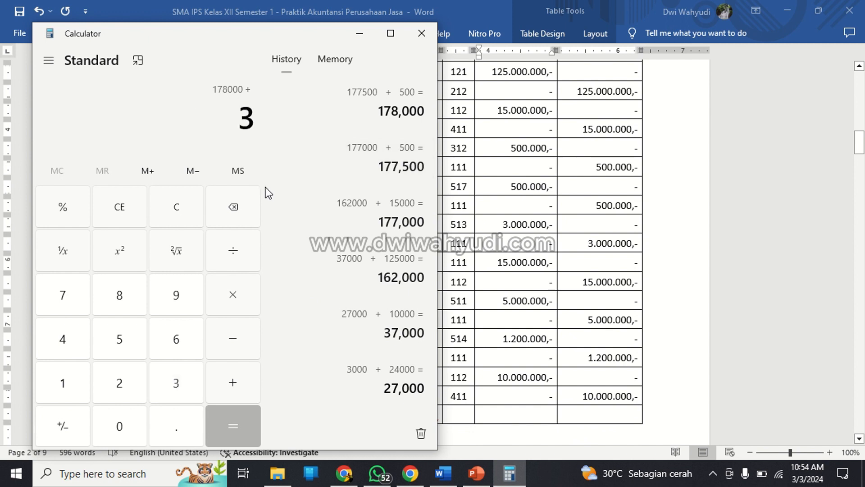
click(233, 382)
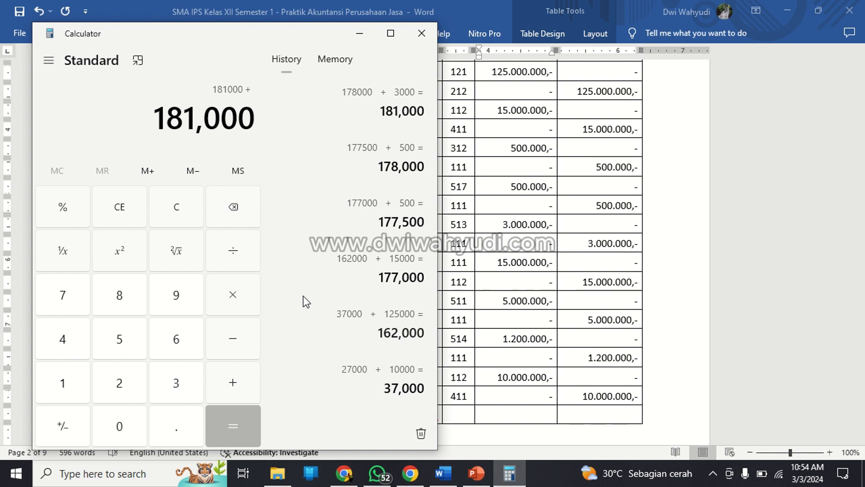
text(150)
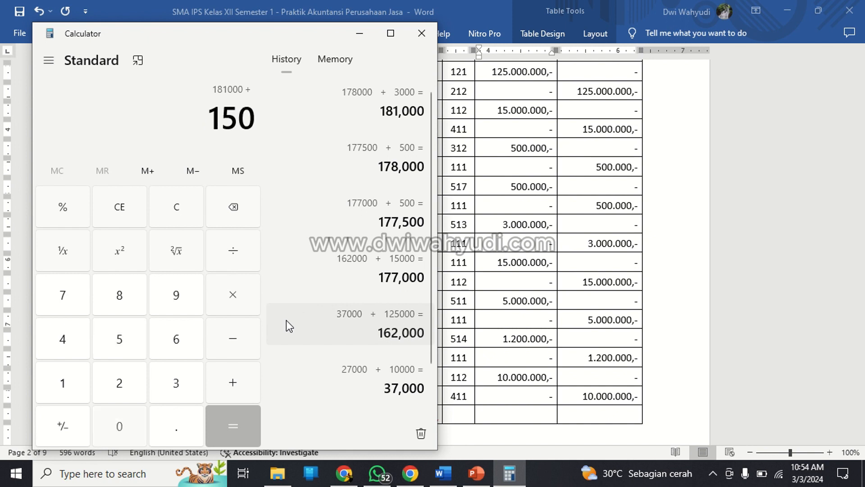
text(000)
click(237, 379)
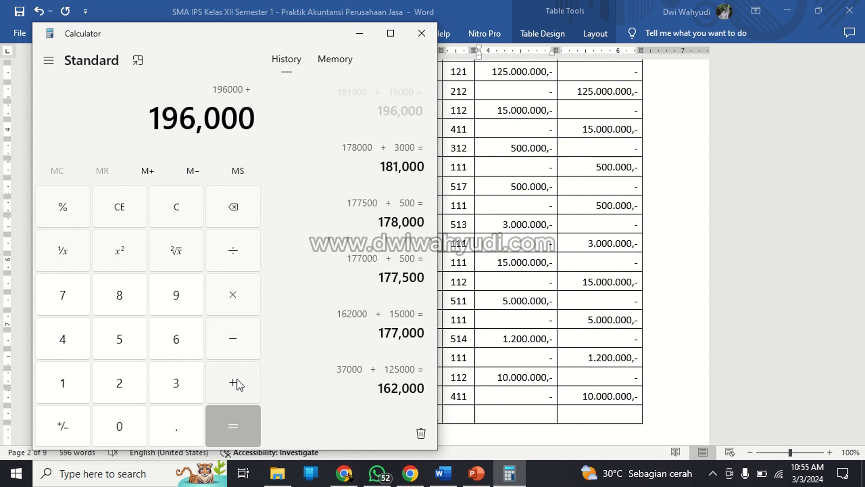
Add the 25, 28 and 30 January debits, 5000, 1200 and 10000, and complete the sum.
text(5000)
click(237, 380)
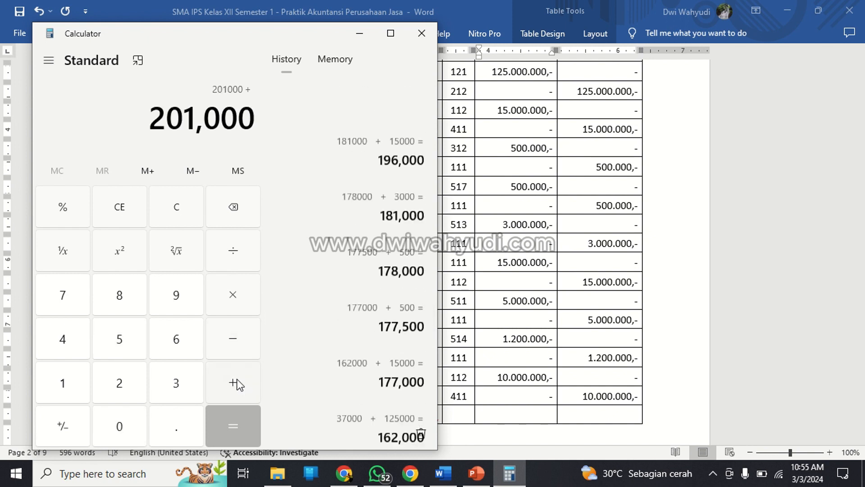
text(1200)
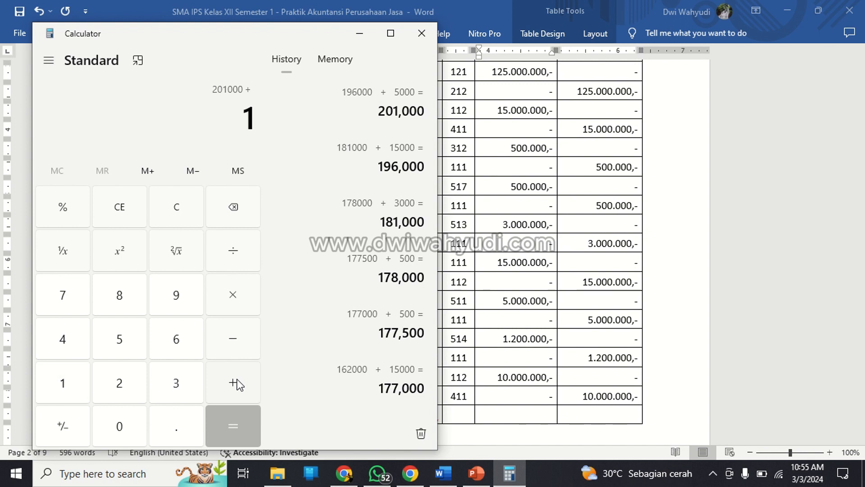
click(237, 380)
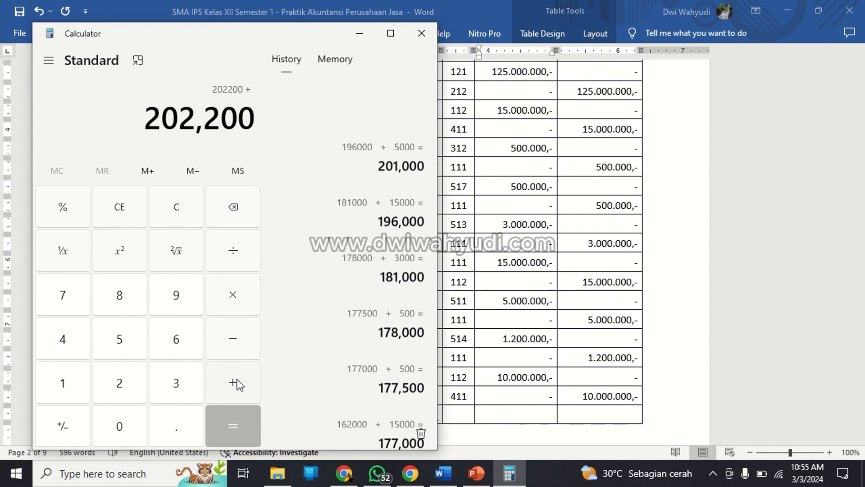
text(10000)
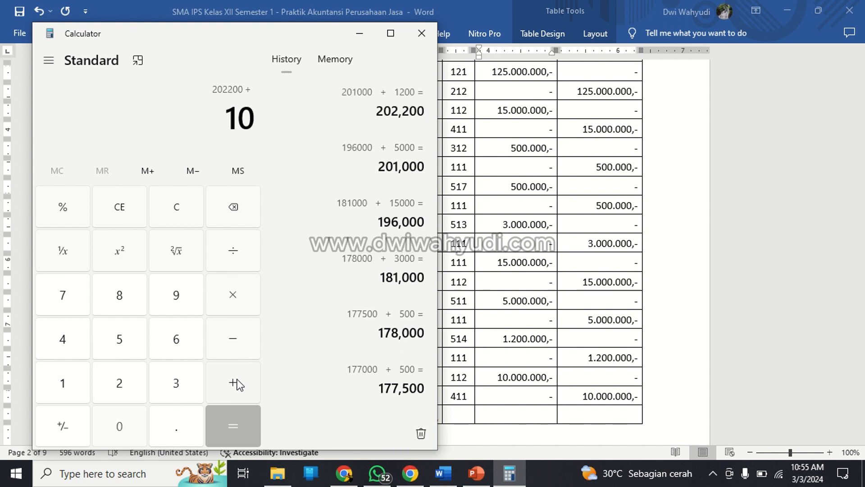
click(237, 426)
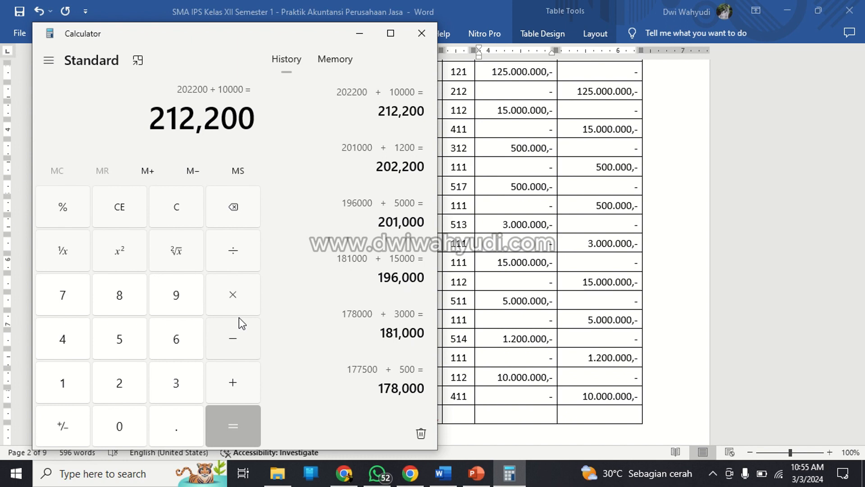
Check the summed amounts against the journal, switch back to Word and enter 212.200.000,- as the Jumlah row's Debit total.
scroll(368, 149, down, 5)
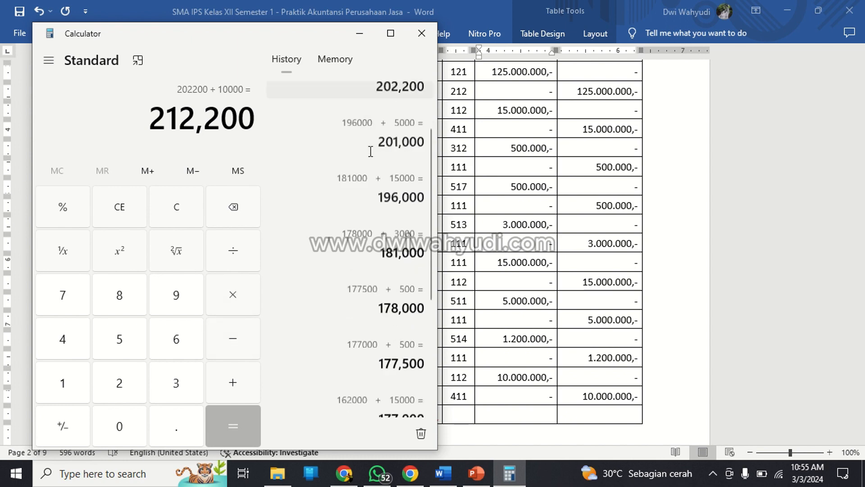
scroll(372, 156, up, 5)
scroll(567, 194, up, 5)
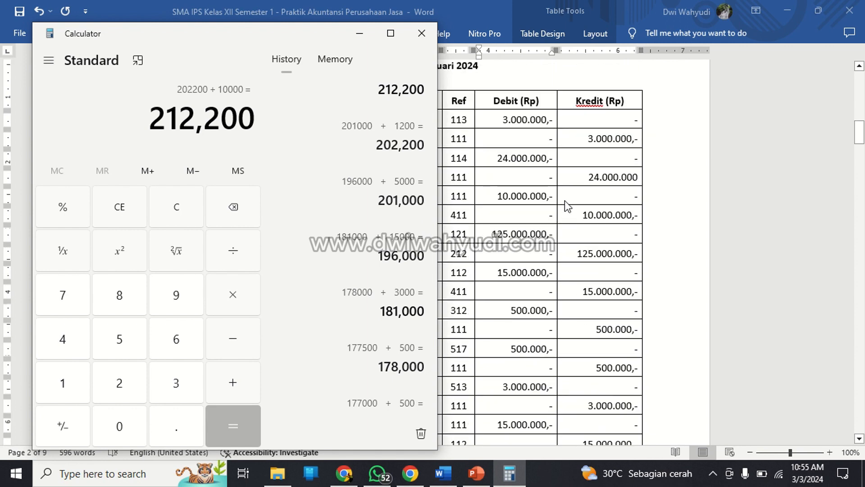
scroll(395, 210, up, 1)
scroll(397, 210, down, 3)
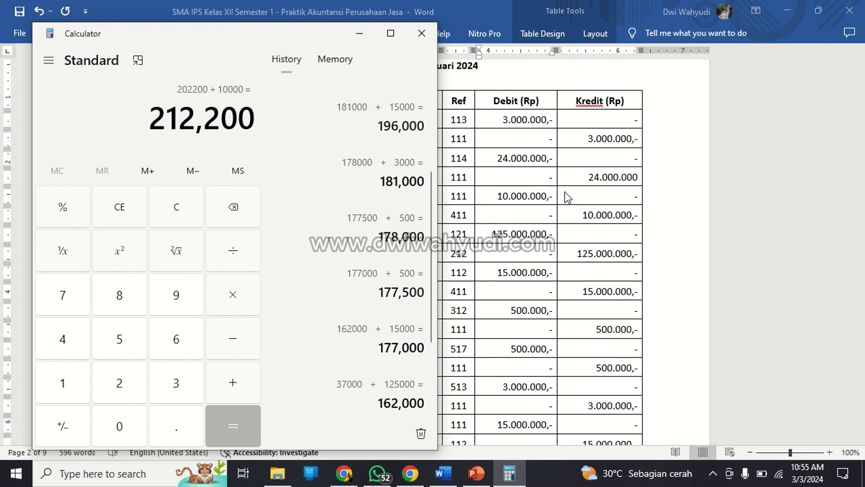
click(521, 123)
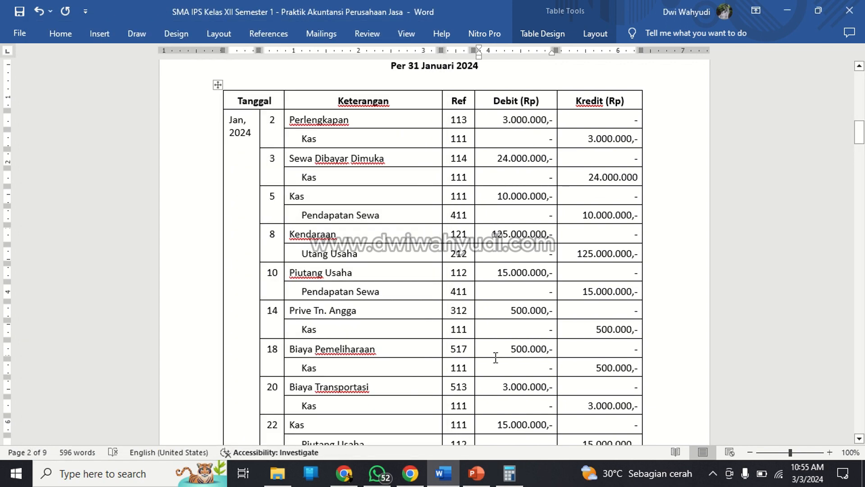
scroll(496, 358, down, 8)
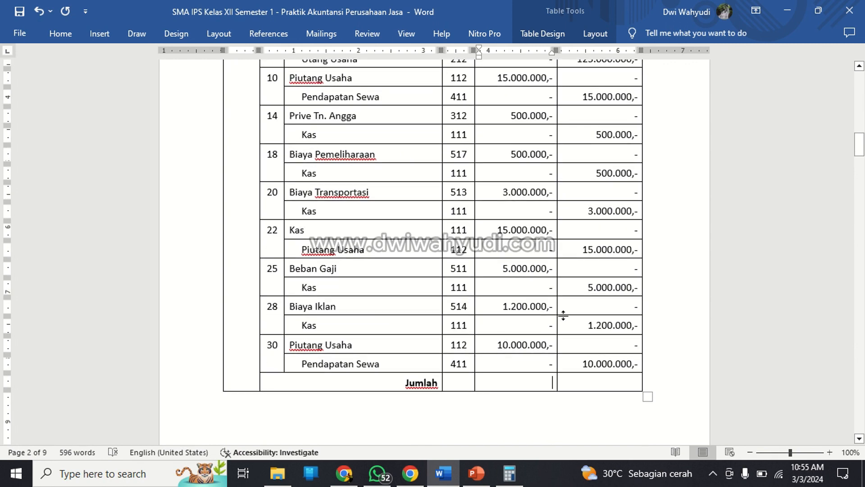
text(212)
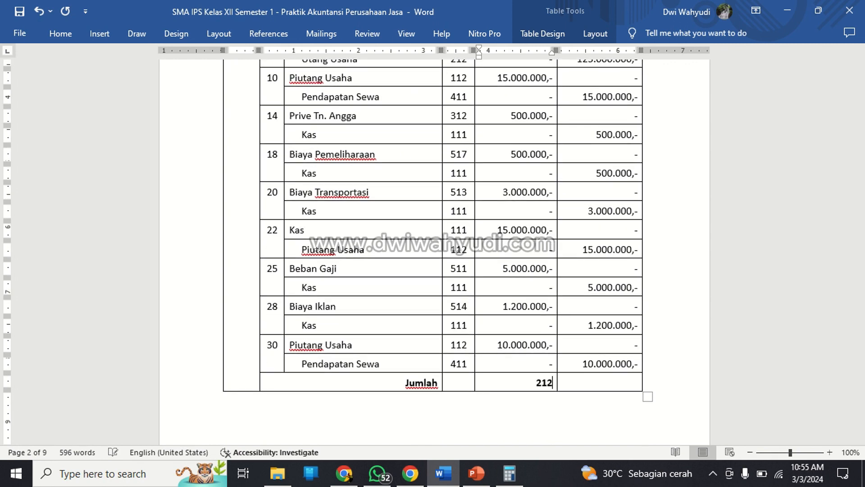
text(.200.000,-)
key(Tab)
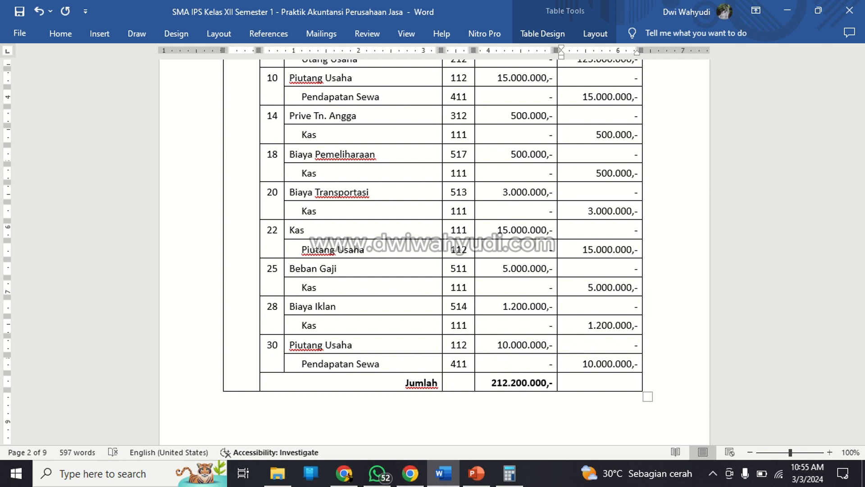
text(212.200.000,-)
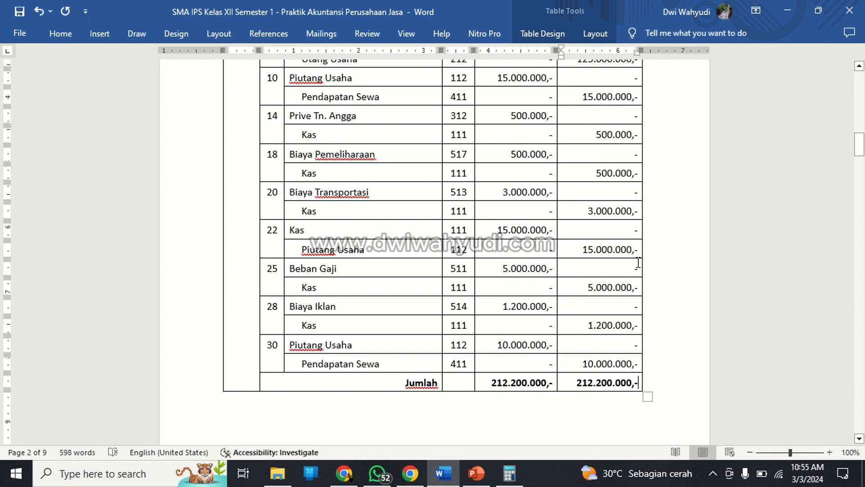
Enter 212.200.000,- as the Jumlah row's Kredit total and save the document.
click(527, 348)
scroll(527, 343, down, 5)
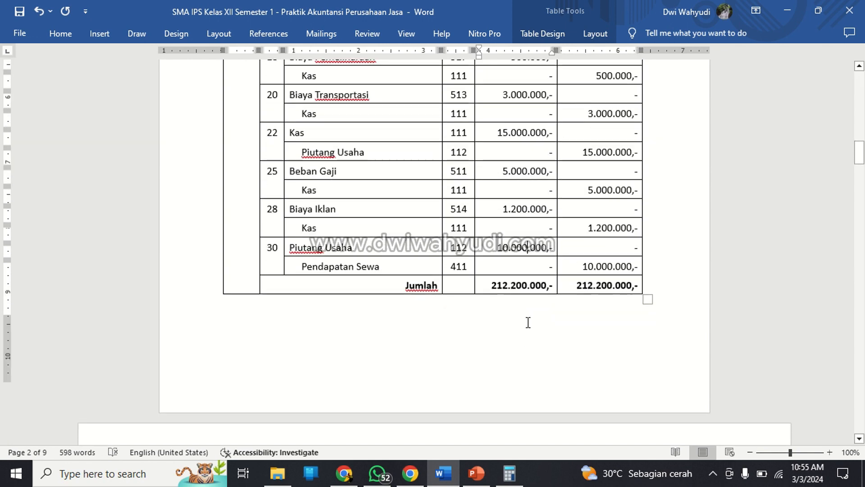
scroll(528, 301, down, 4)
scroll(528, 301, up, 5)
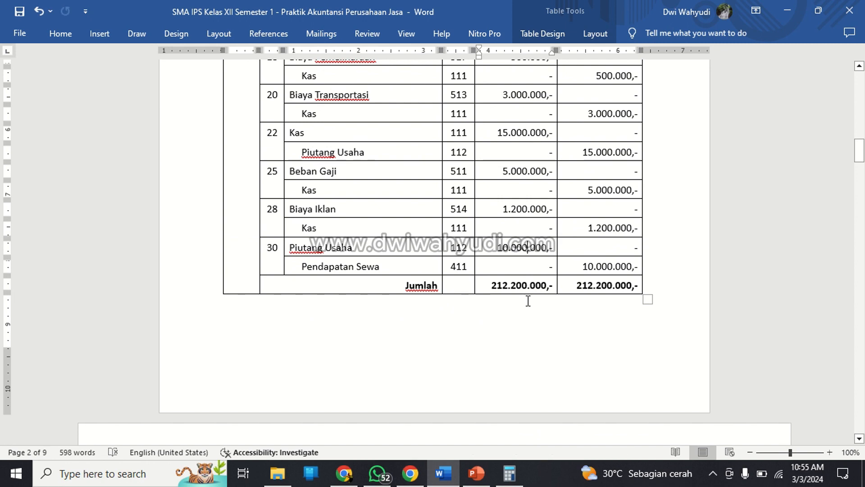
key(ctrl+s)
Review the filled-in Jurnal Umum from its heading to the Jumlah row, and the blank Buku Besar form after it.
scroll(507, 228, up, 6)
scroll(506, 228, up, 7)
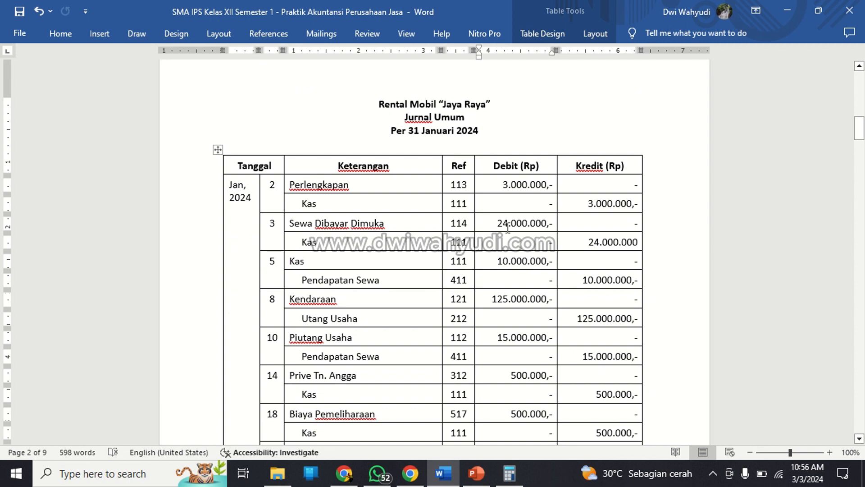
scroll(508, 227, down, 8)
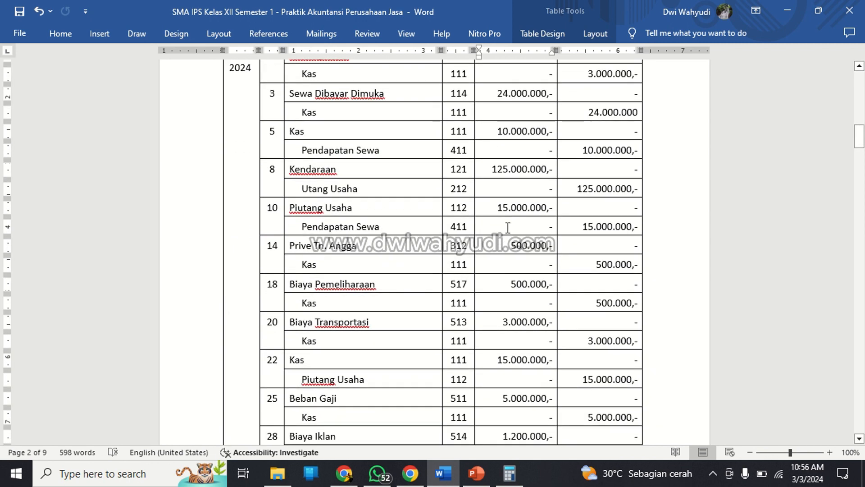
scroll(508, 227, down, 8)
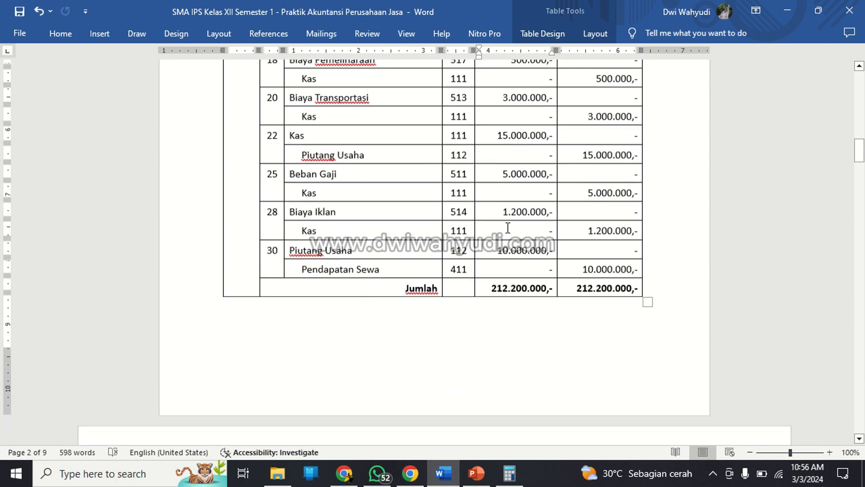
scroll(508, 228, down, 10)
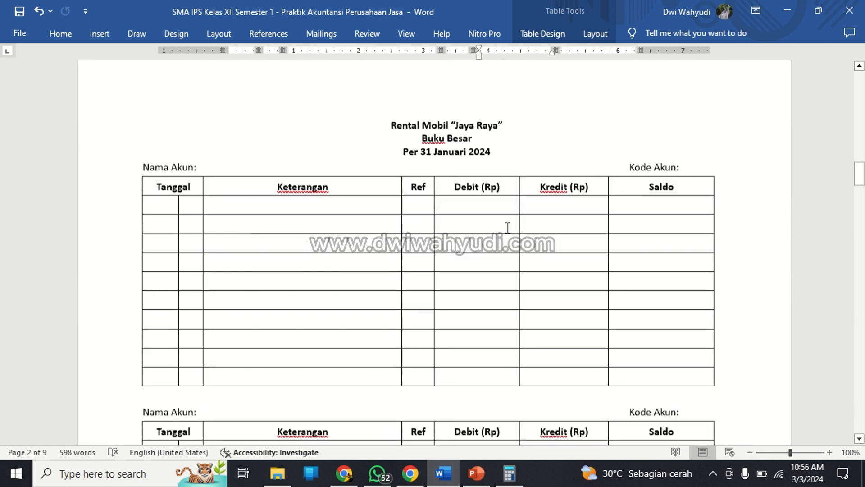
scroll(508, 228, up, 20)
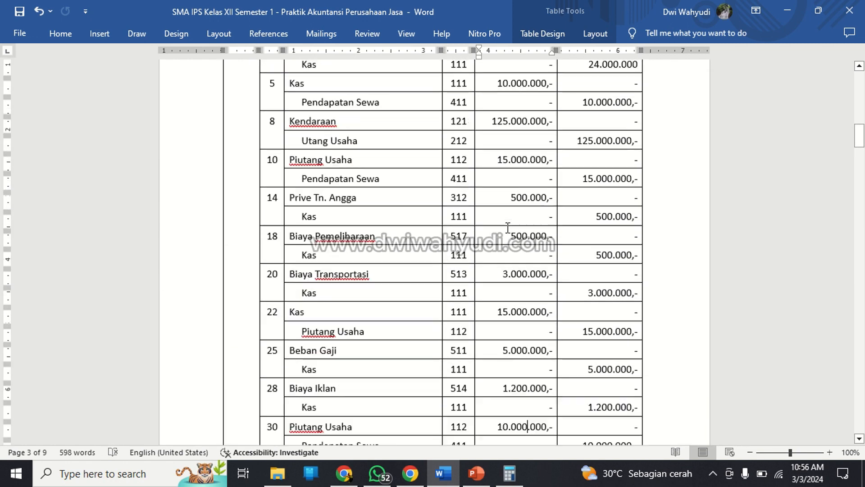
scroll(508, 228, down, 20)
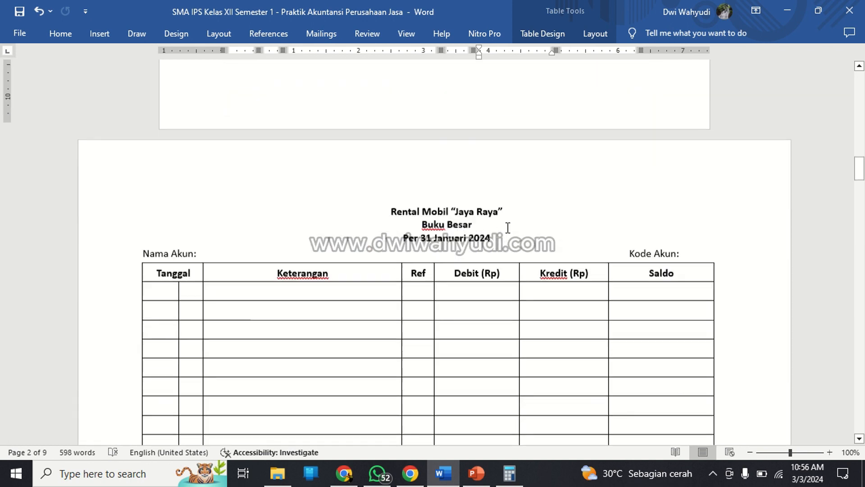
Fill in the first Buku Besar table's account name as Kas and account code as 111, keeping the code label's alignment.
click(366, 239)
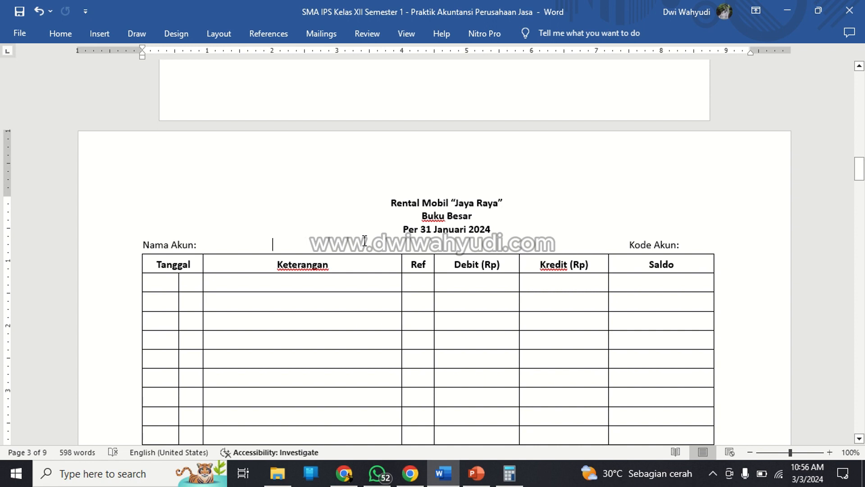
key(BackSpace)
key(BackSpace)
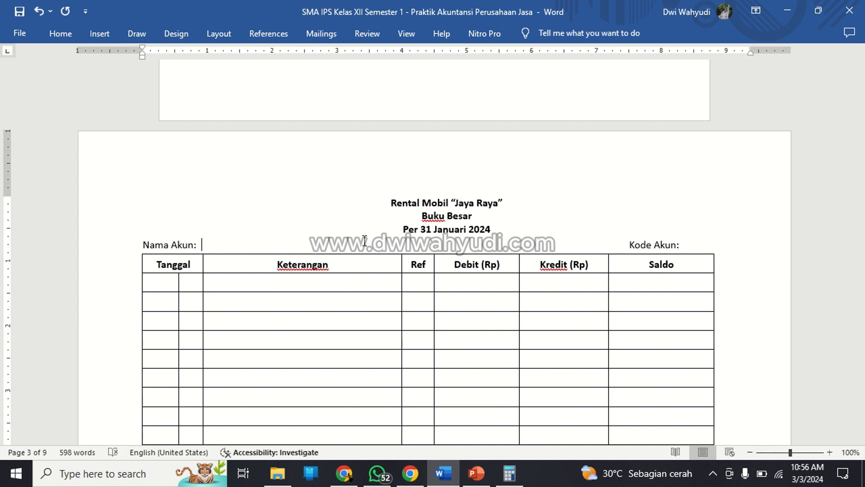
text(Kas)
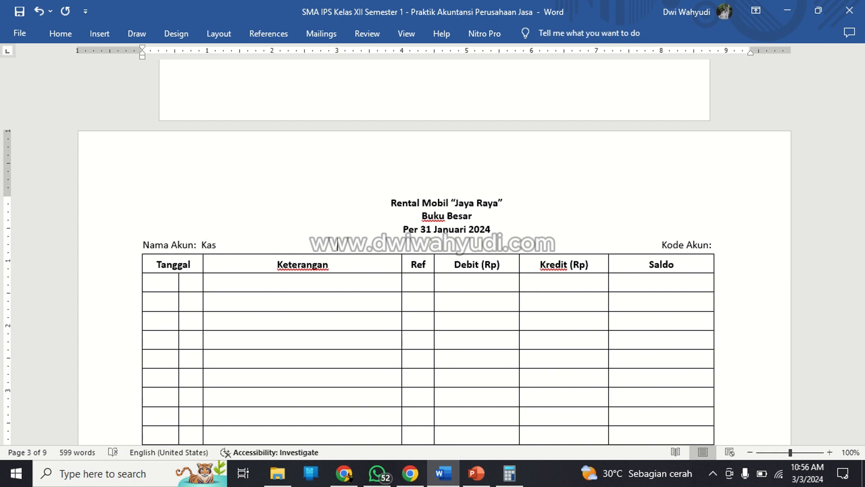
key(Right)
key(BackSpace)
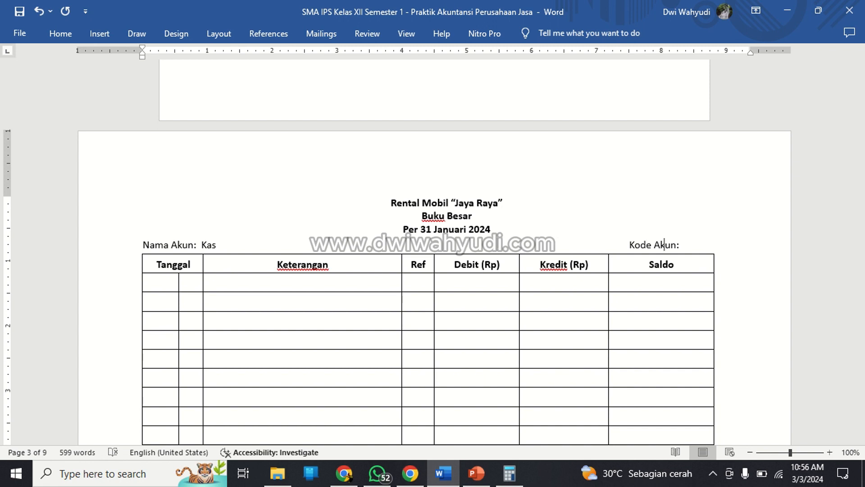
key(Down)
key(Up)
text(111)
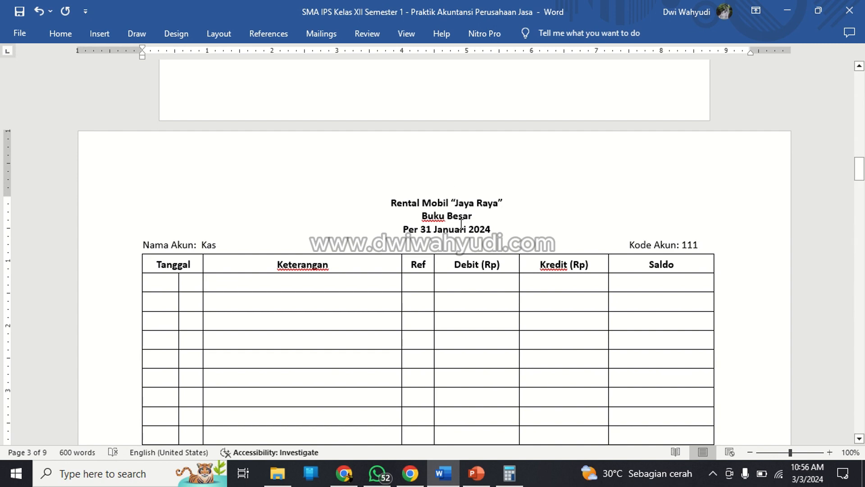
Look through the Jurnal Umum for its Kas (111) entries and return to the Kas ledger table.
scroll(461, 224, up, 10)
scroll(461, 224, up, 5)
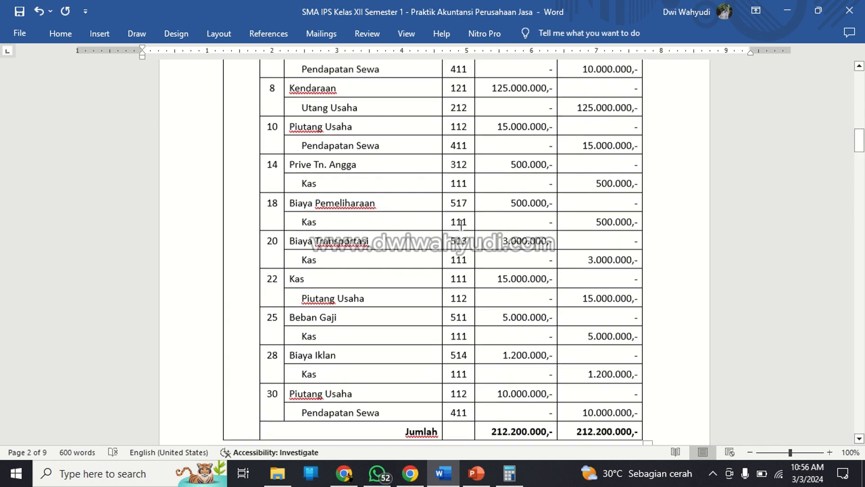
scroll(461, 224, up, 3)
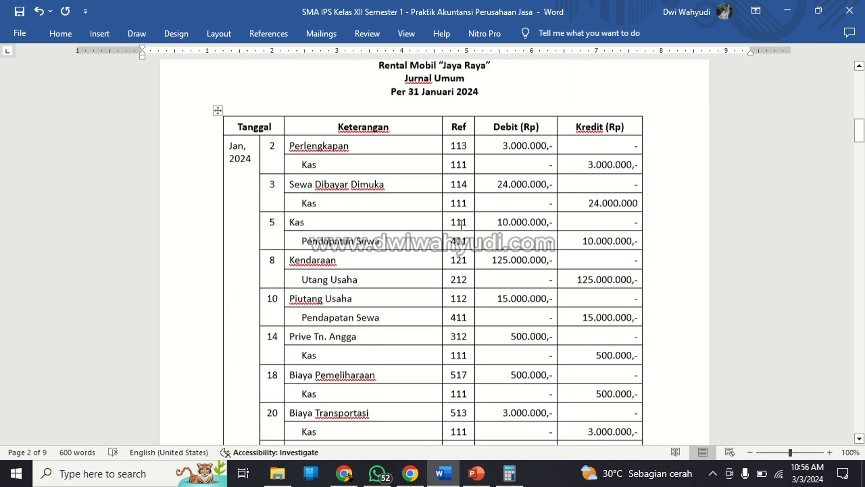
scroll(462, 225, down, 4)
scroll(462, 228, up, 1)
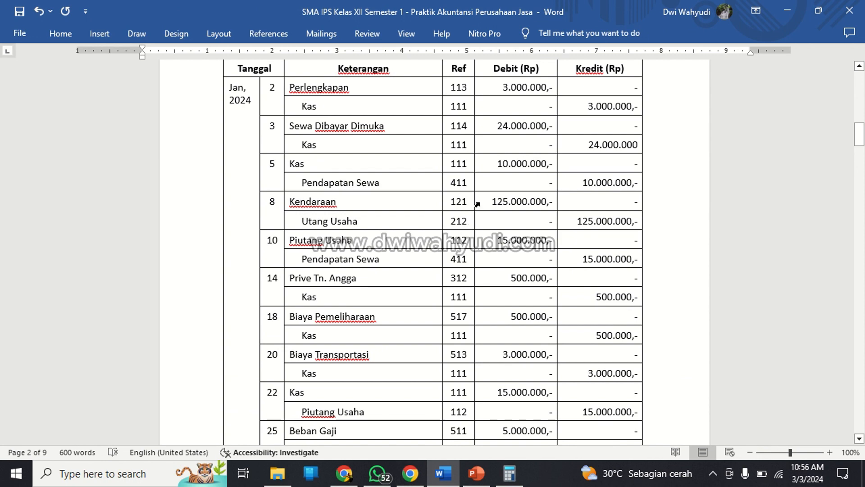
scroll(477, 204, down, 10)
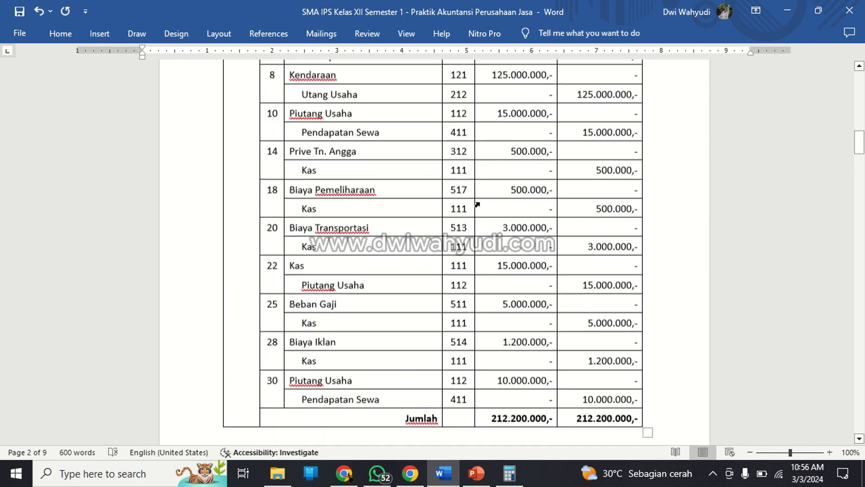
scroll(479, 202, down, 5)
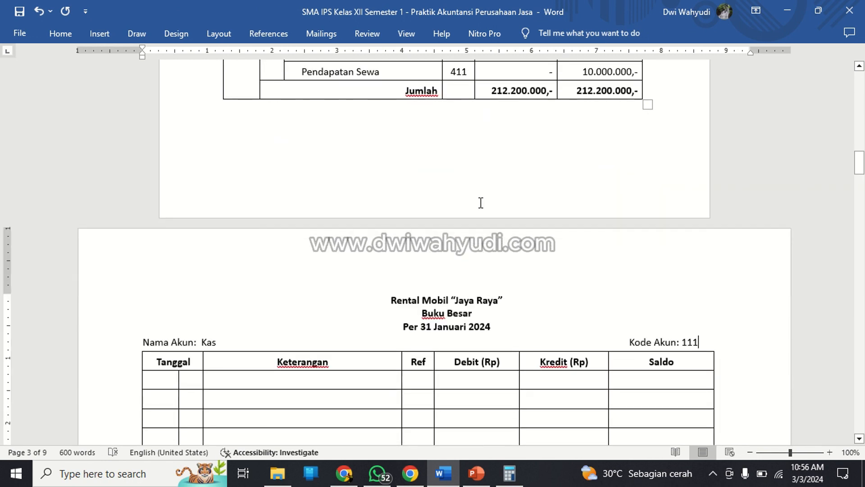
Enter Jan 2024 as the month and year in the Kas ledger's first Tanggal row.
scroll(464, 228, down, 3)
click(167, 320)
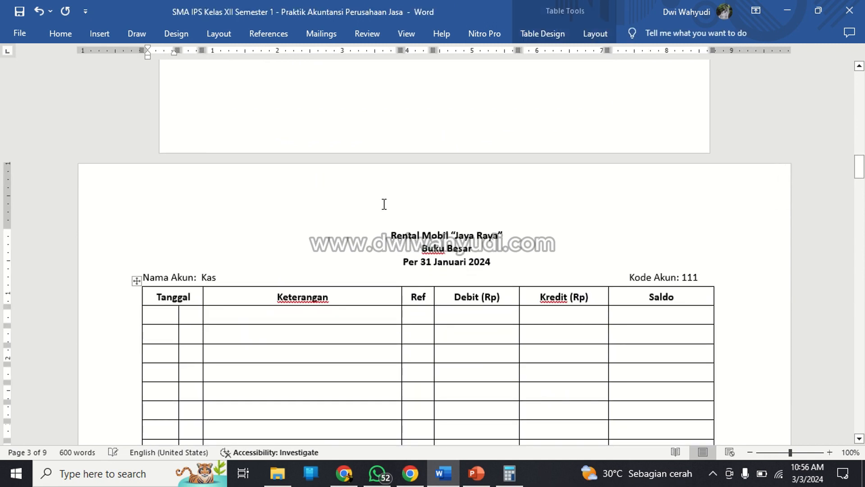
text(J)
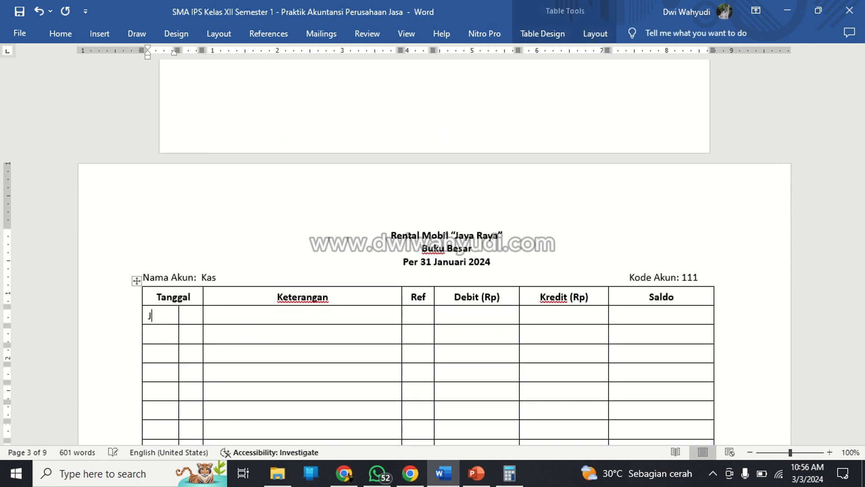
text(An 2024)
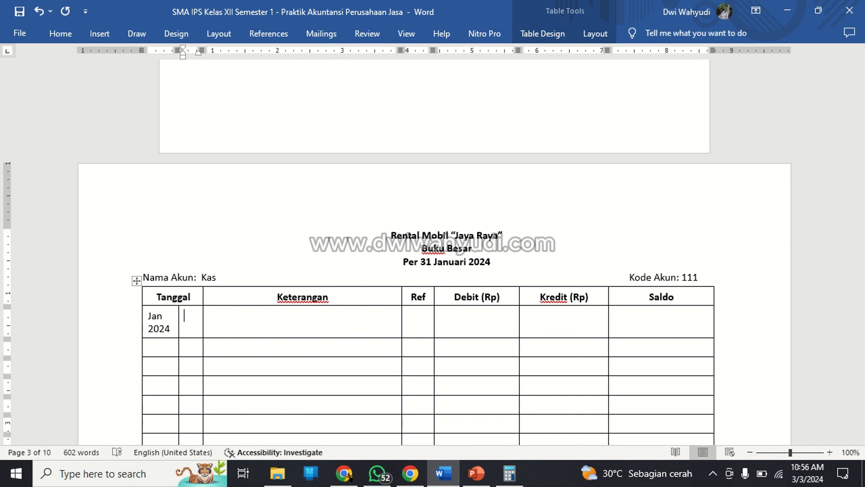
Center the day cells of the Kas ledger's Tanggal column, from the first entry row to the last row.
key(Up)
key(Up)
key(shift+Down)
key(shift+Down)
key(shift+Down)
key(shift+Down)
key(shift+Down)
key(shift+Down)
key(shift+Down)
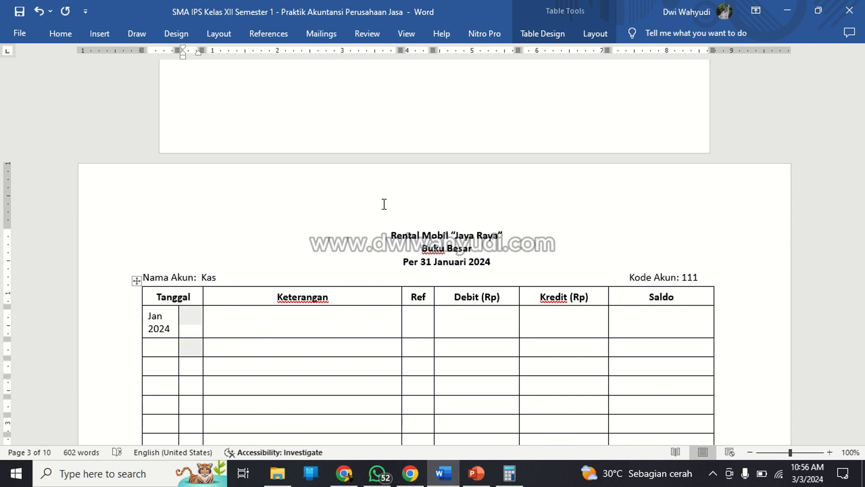
scroll(429, 182, down, 3)
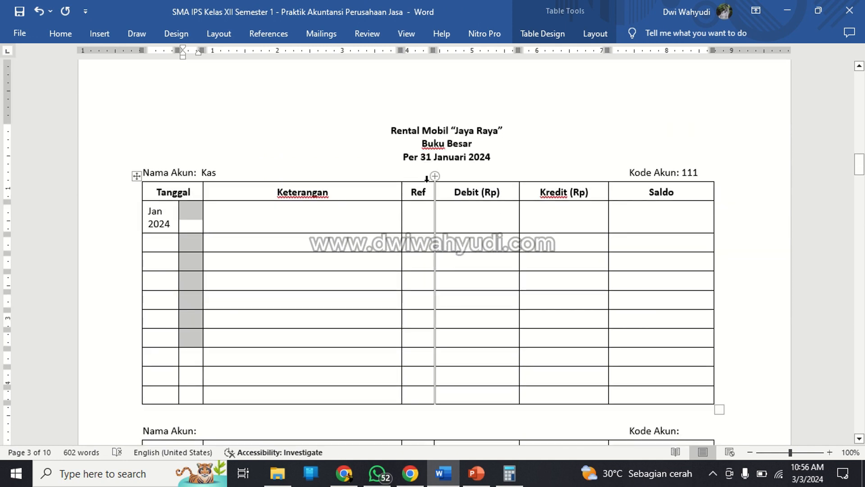
key(shift+Down)
key(shift+Down)
key(shift+Down)
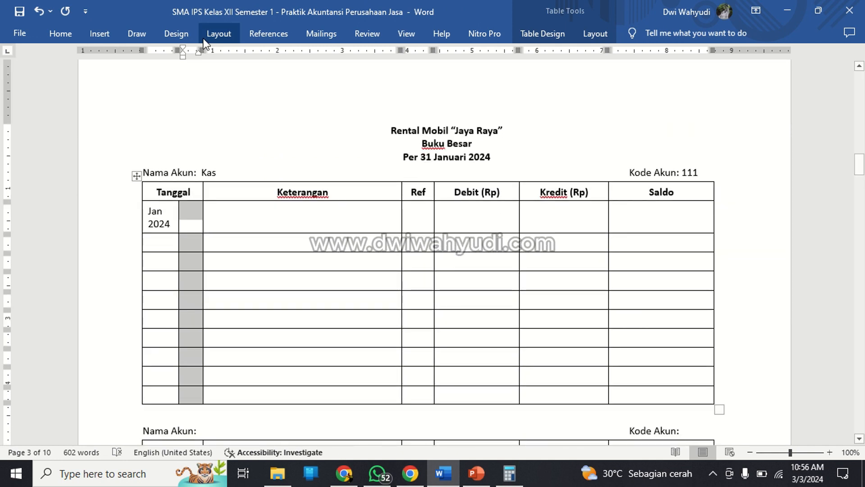
click(67, 36)
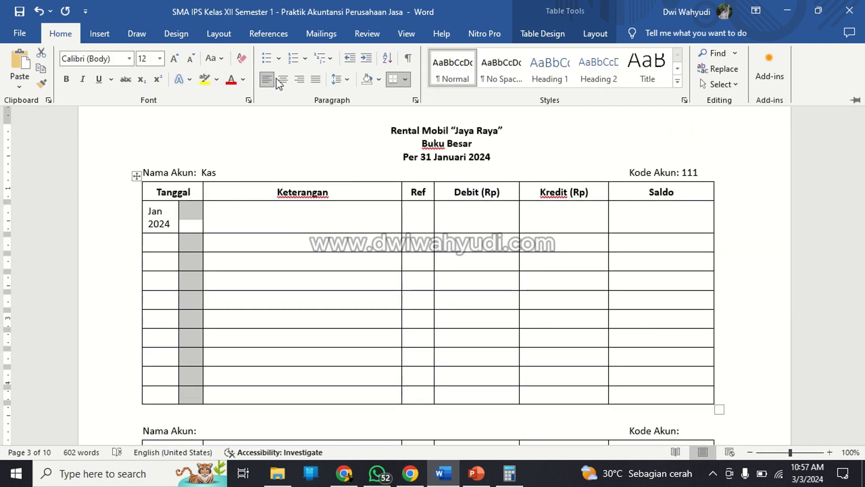
click(277, 82)
click(246, 180)
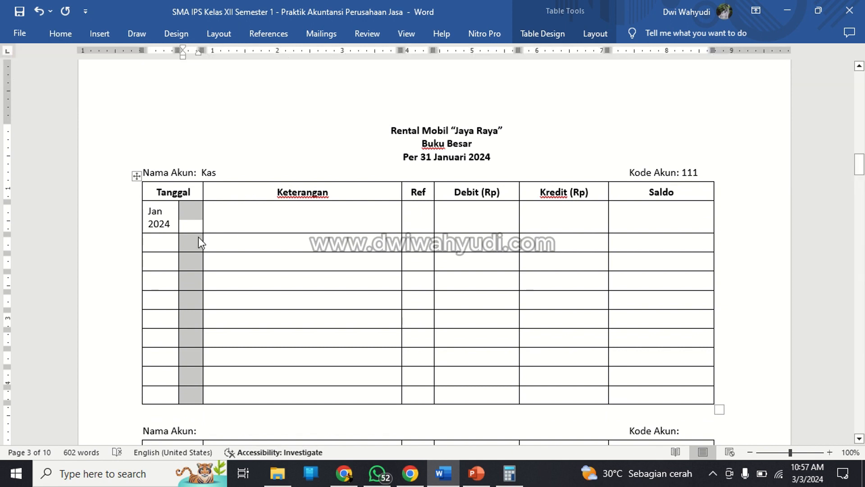
Enter 1 as the day in the Kas ledger's first row.
click(196, 218)
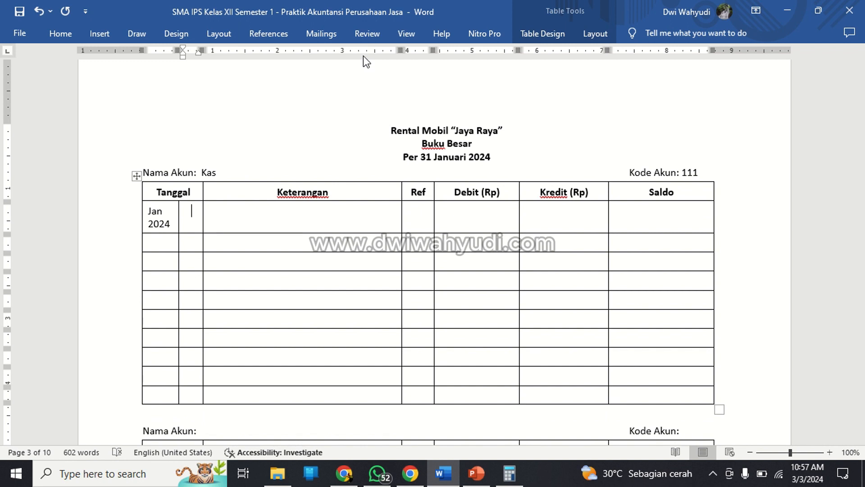
text(1)
key(Tab)
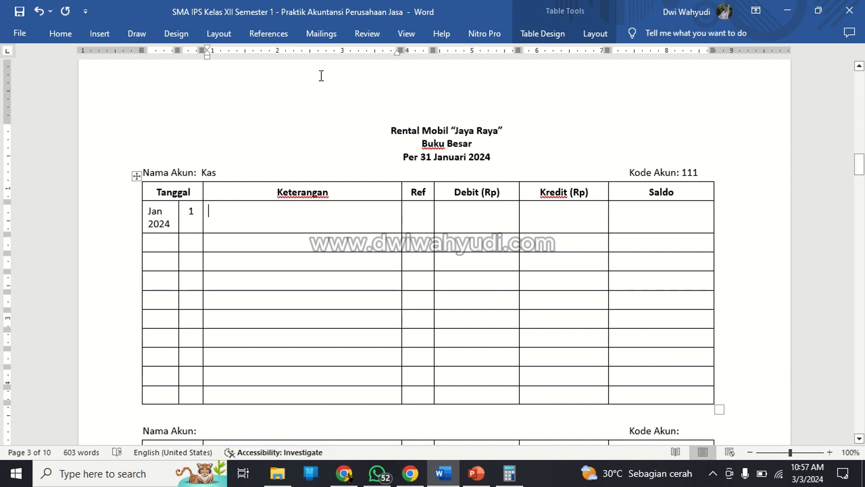
Look back through the Jurnal Umum, Daftar Transaksi and Daftar Nomor Perkiraan for the Kas opening entry, and return to the Kas ledger.
scroll(288, 180, up, 3)
scroll(287, 182, up, 10)
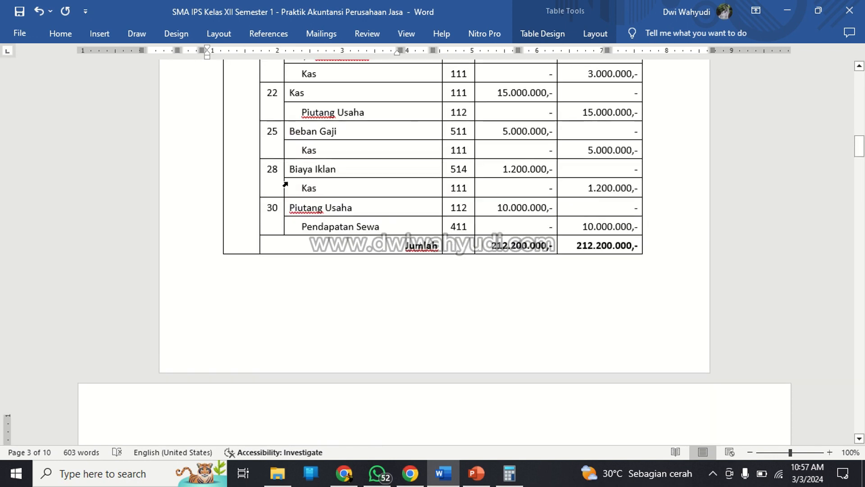
scroll(287, 182, up, 10)
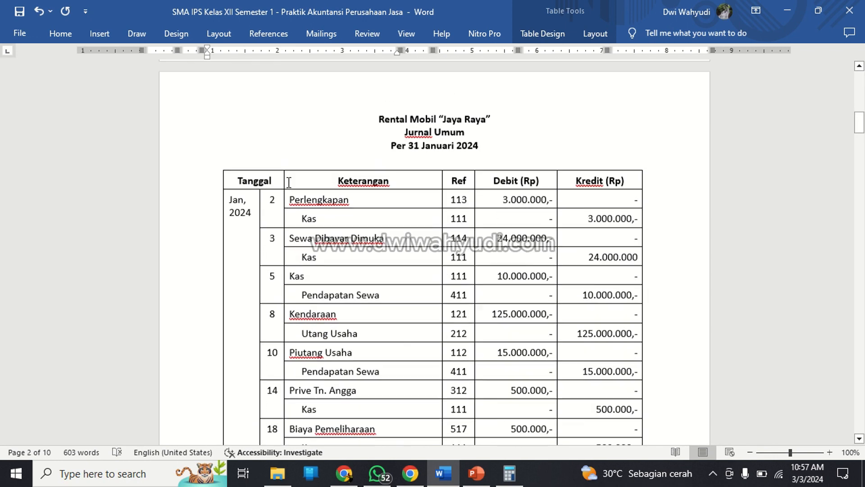
scroll(290, 183, up, 5)
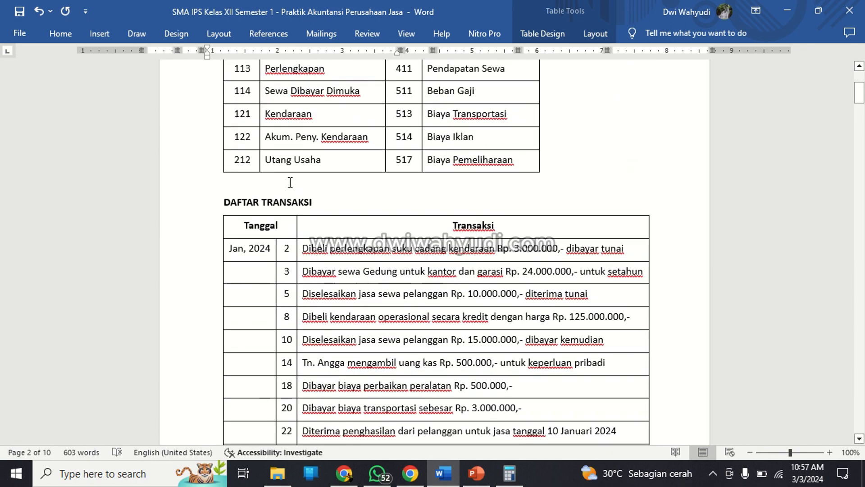
scroll(290, 182, down, 10)
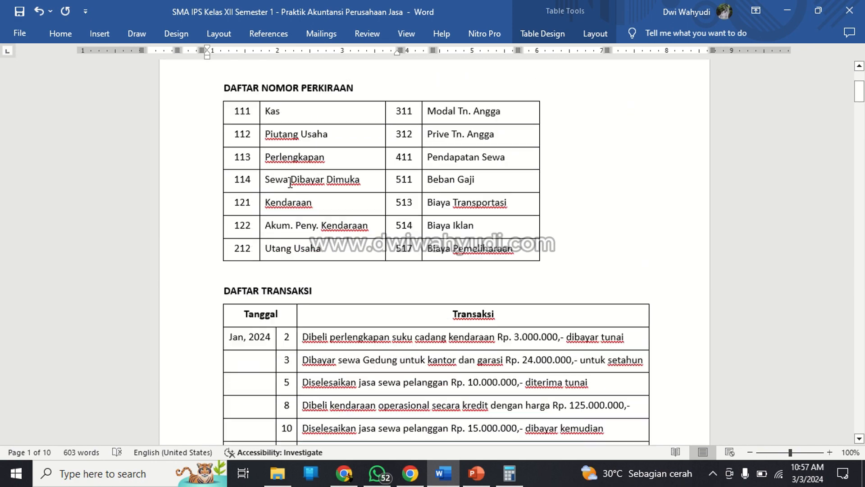
scroll(289, 182, down, 15)
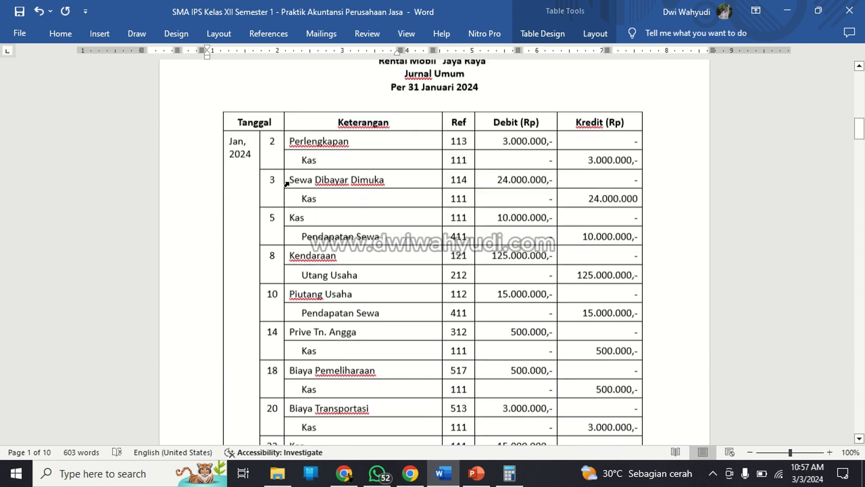
scroll(289, 182, down, 2)
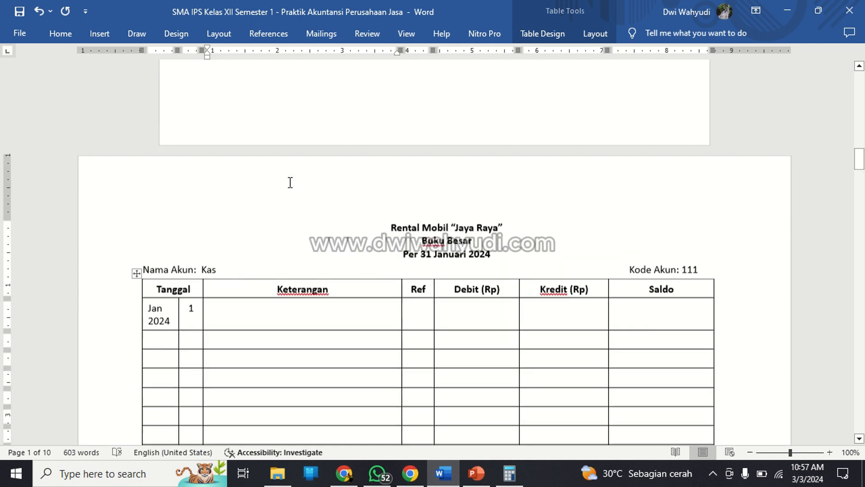
Enter Investasi Awal Usaha as the Keterangan of the Kas ledger's first row.
text(iNVES)
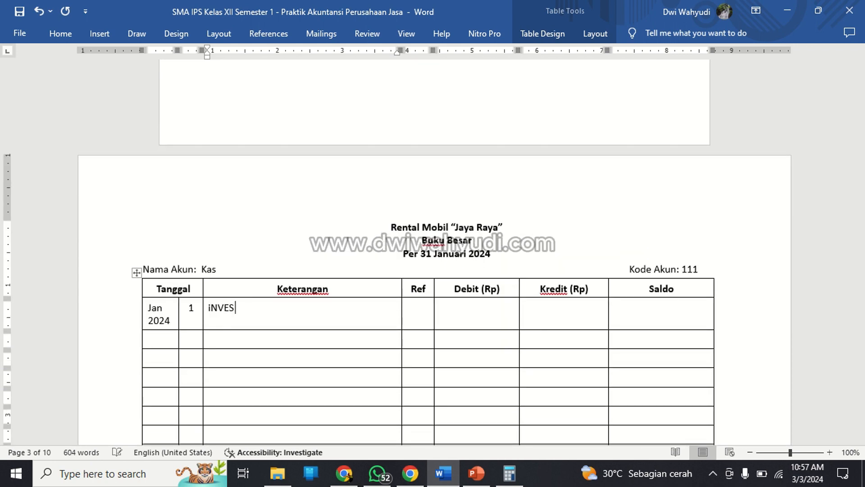
key(BackSpace)
key(BackSpace)
key(BackSpace)
key(BackSpace)
key(BackSpace)
text(Investasi Awal)
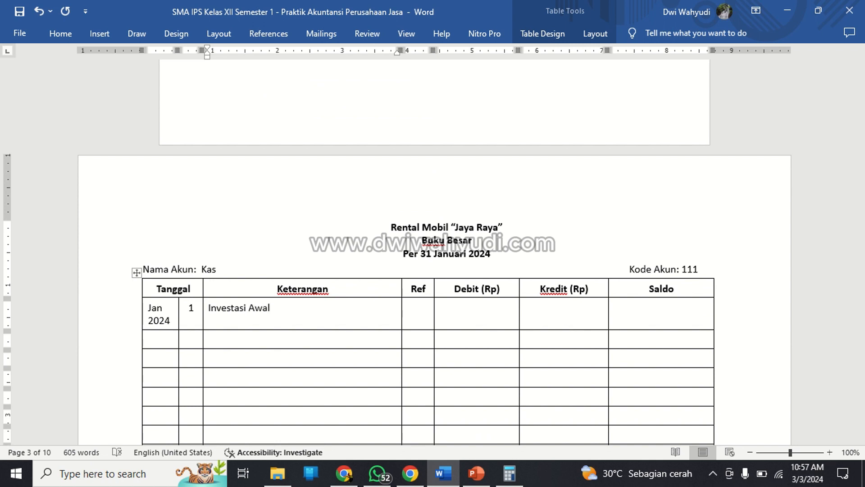
text( Usaha)
key(Tab)
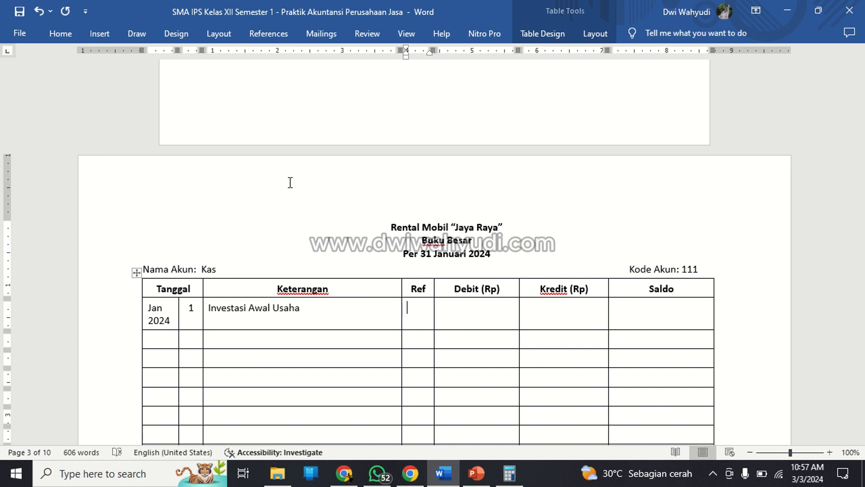
Center all entry cells of the Kas ledger's Ref column.
key(shift+Down)
key(shift+Down)
key(shift+Down)
key(shift+Down)
key(shift+Down)
key(shift+Down)
scroll(303, 191, down, 1)
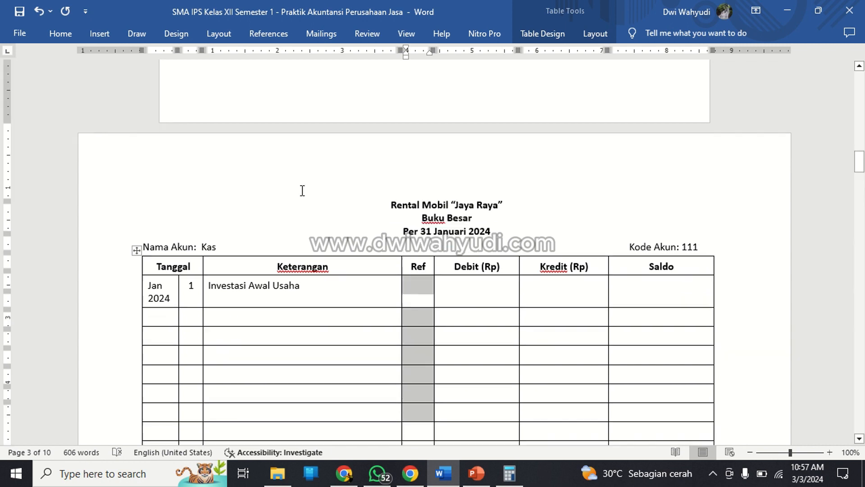
scroll(302, 191, down, 3)
key(shift+Down)
key(shift+Down)
key(shift+Down)
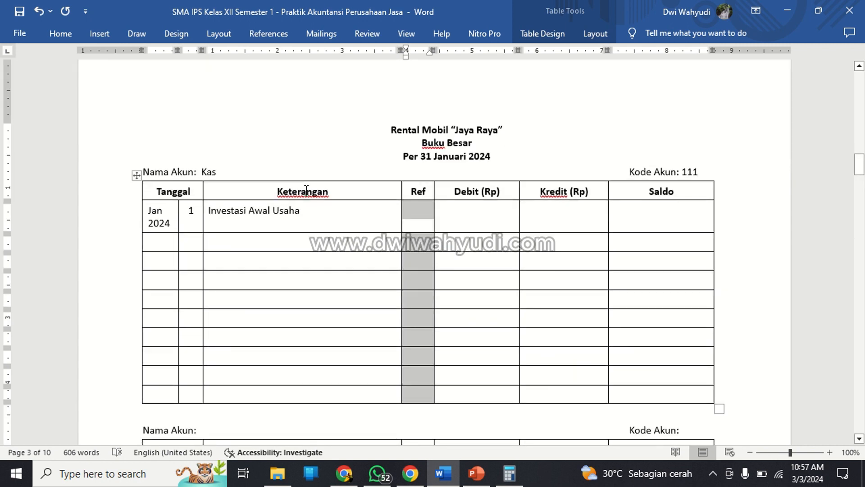
click(61, 36)
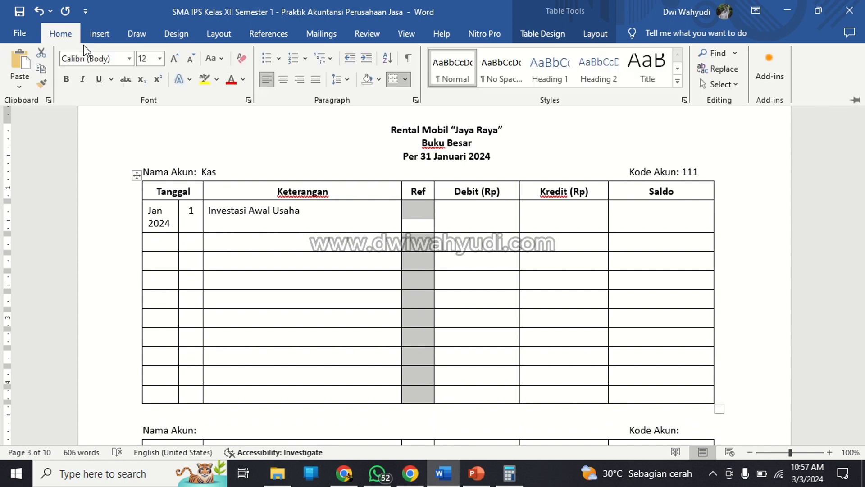
click(285, 81)
click(482, 217)
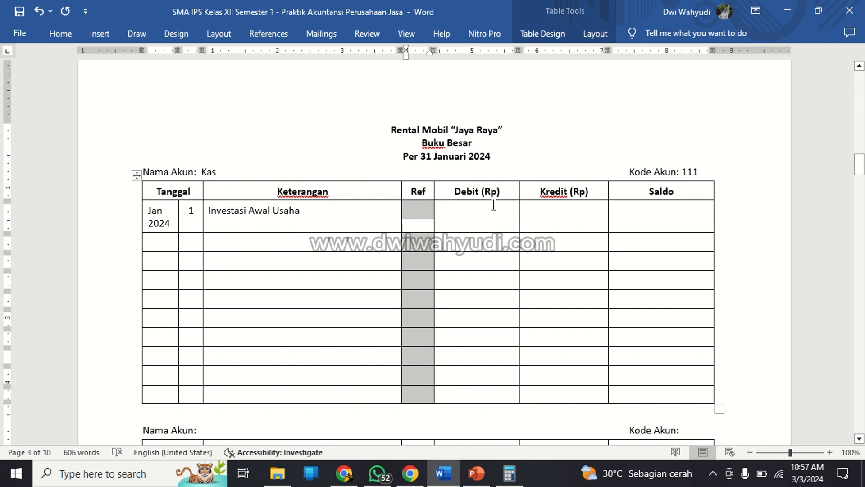
Right-align all entry cells in the Kas ledger's Debit, Kredit and Saldo columns.
click(493, 205)
drag(490, 222, 633, 398)
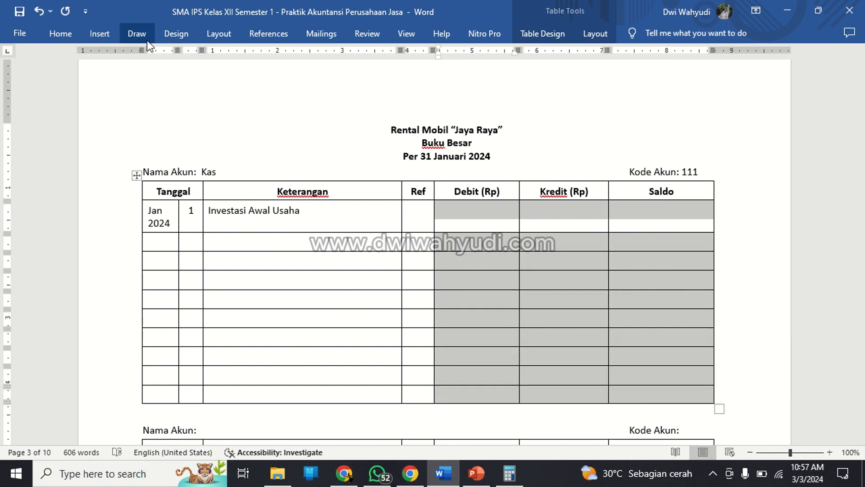
click(61, 36)
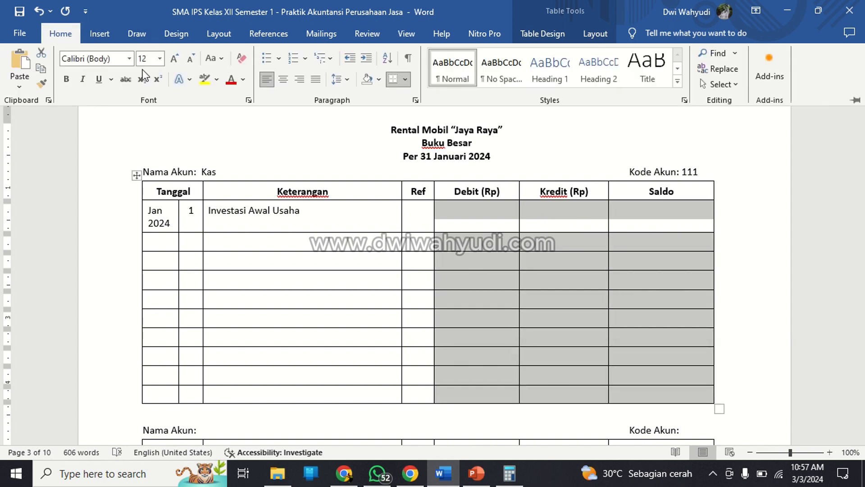
click(294, 82)
click(504, 215)
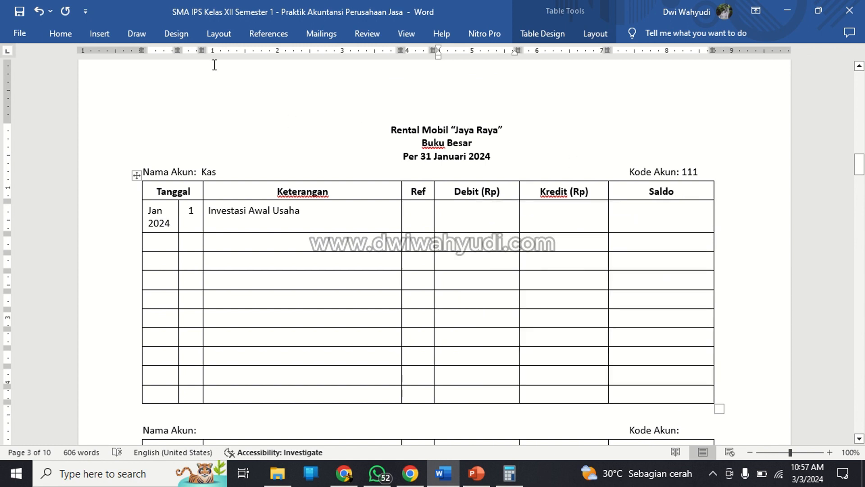
Widen the Kas ledger's Tanggal column so Jan 2024 fits on one line, and narrow Keterangan to restore the table's overall width.
mouse_move(204, 55)
mouse_down()
mouse_move(222, 55)
mouse_move(180, 49)
mouse_move(233, 51)
mouse_move(213, 56)
mouse_up()
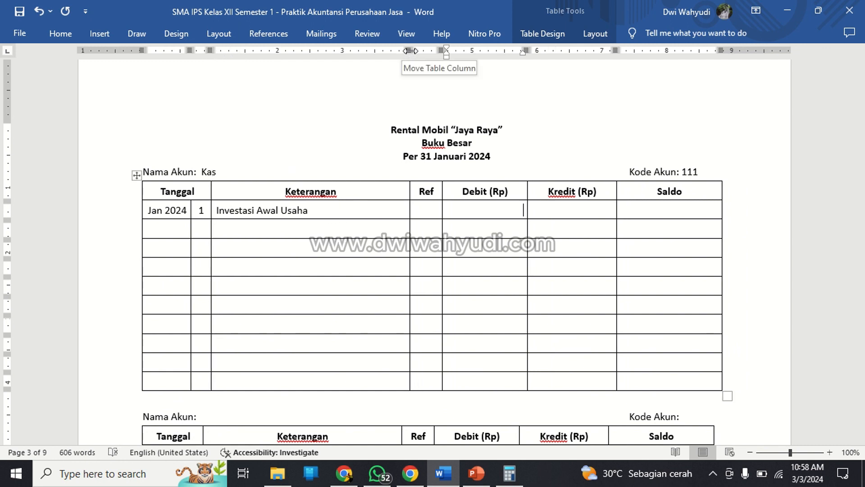
drag(410, 50, 402, 50)
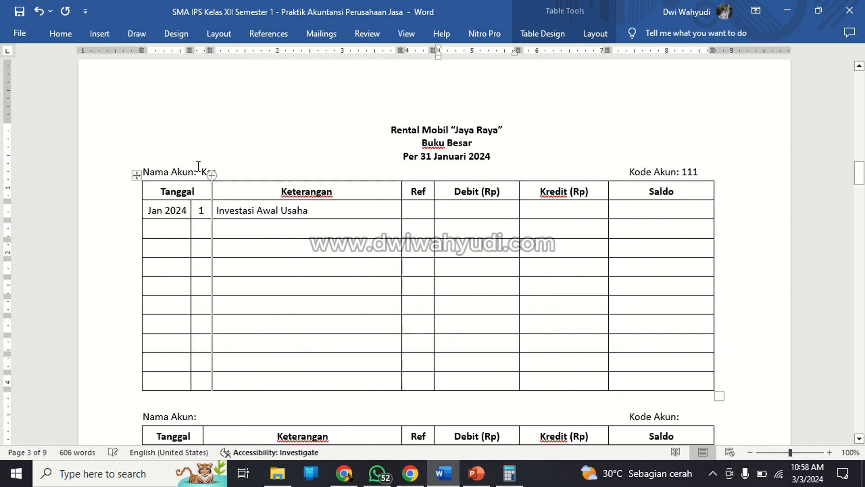
click(272, 231)
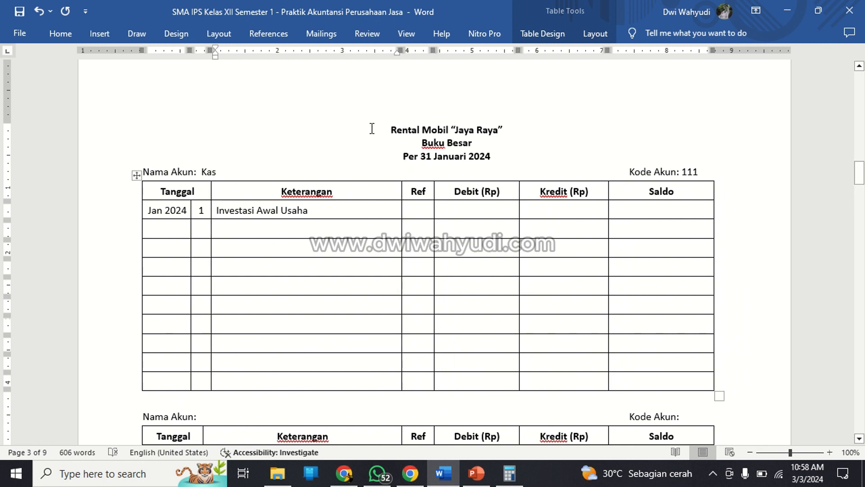
Enter 60.000.000,- as the Debit amount of the Investasi Awal Usaha row.
key(Up)
key(Right)
key(Right)
key(Right)
key(Right)
key(Right)
key(Right)
key(Right)
key(Right)
key(Right)
key(Right)
key(Right)
key(Right)
key(Right)
key(Right)
key(Right)
key(Right)
key(Right)
key(Right)
key(Left)
key(Left)
key(Left)
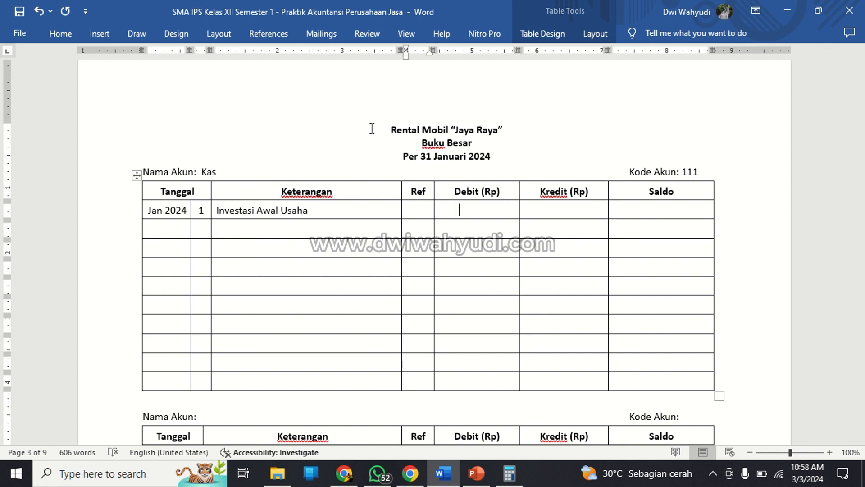
key(Right)
text(600)
text(.000)
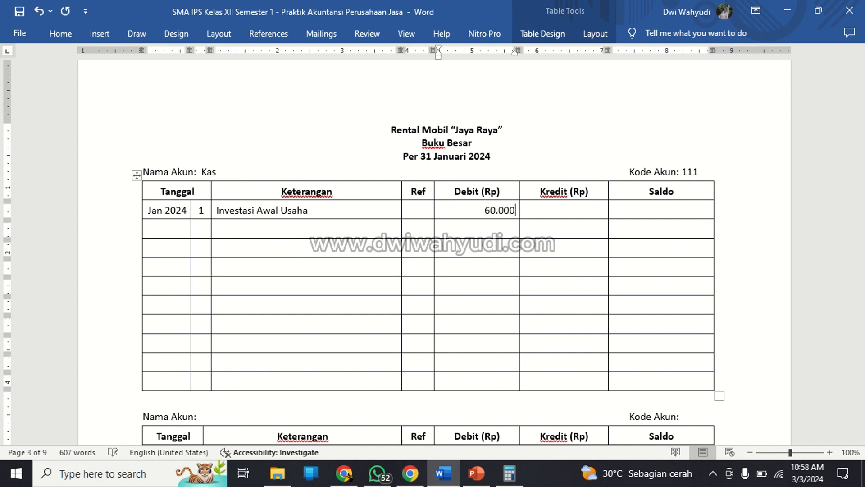
text(.000,-)
key(Tab)
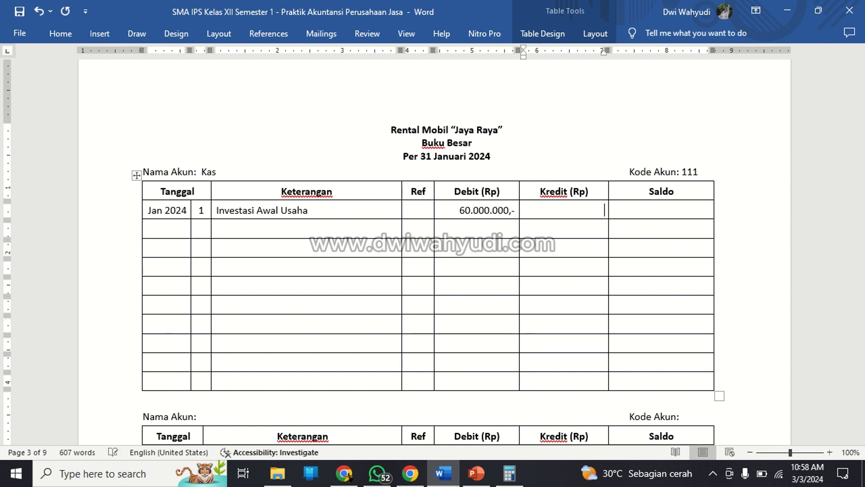
Enter a dash as Kredit and 60.000.000,- as Saldo in the Investasi Awal Usaha row.
text(-)
key(Tab)
text(60.000.00)
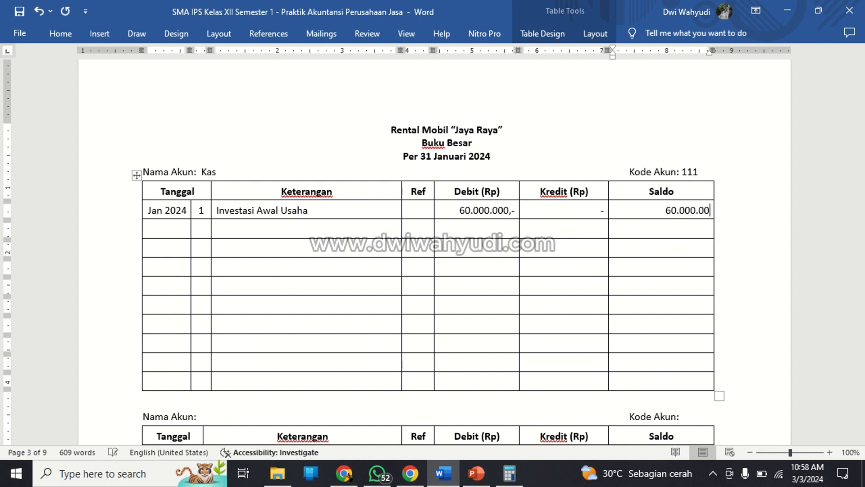
text(0,-)
Enter 2 as the day in the Kas ledger's second row.
key(Down)
key(Left)
key(Left)
key(Left)
key(Left)
key(Left)
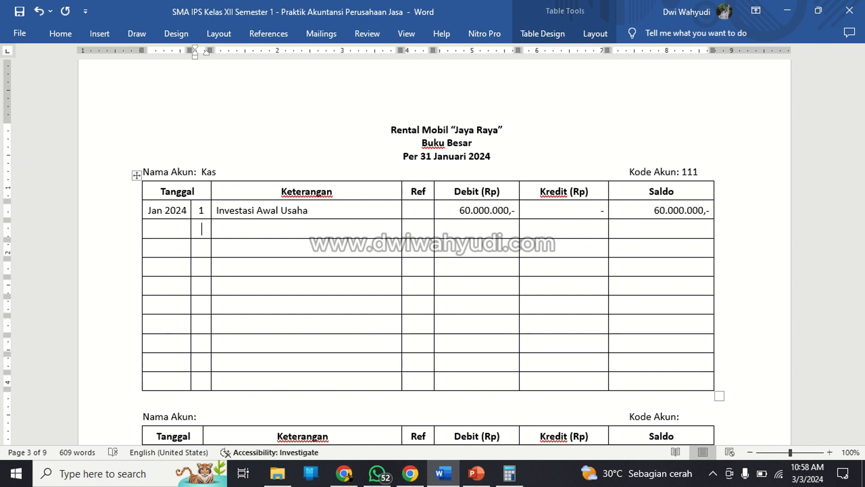
text(2)
key(Tab)
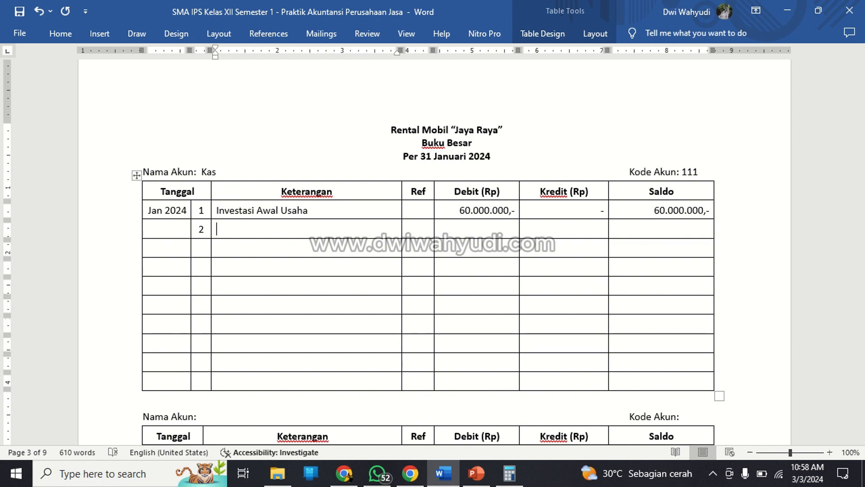
Insert an empty row below the Jan, 2024 day 2 row in the DAFTAR TRANSAKSI table.
scroll(418, 123, up, 15)
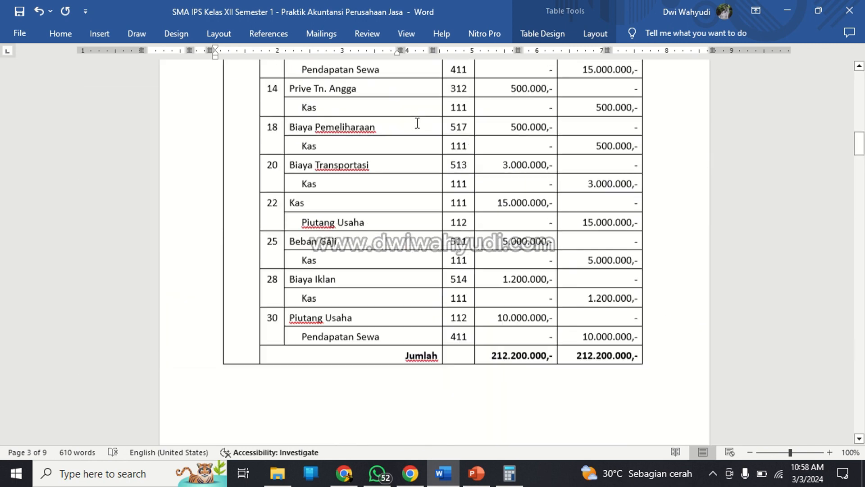
scroll(417, 123, up, 20)
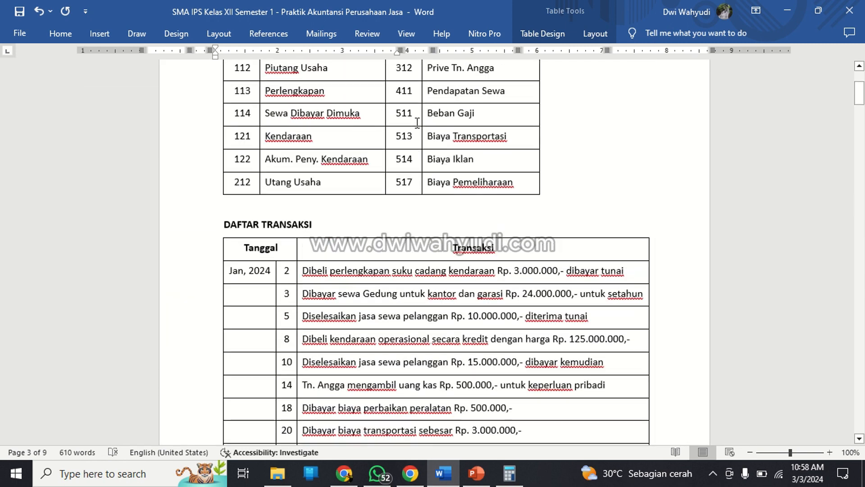
scroll(417, 122, down, 1)
right_click(255, 226)
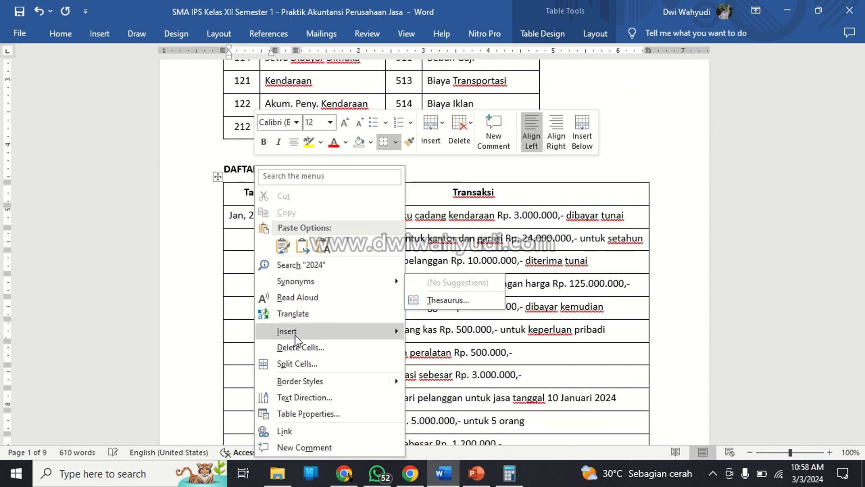
mouse_move(297, 337)
click(444, 381)
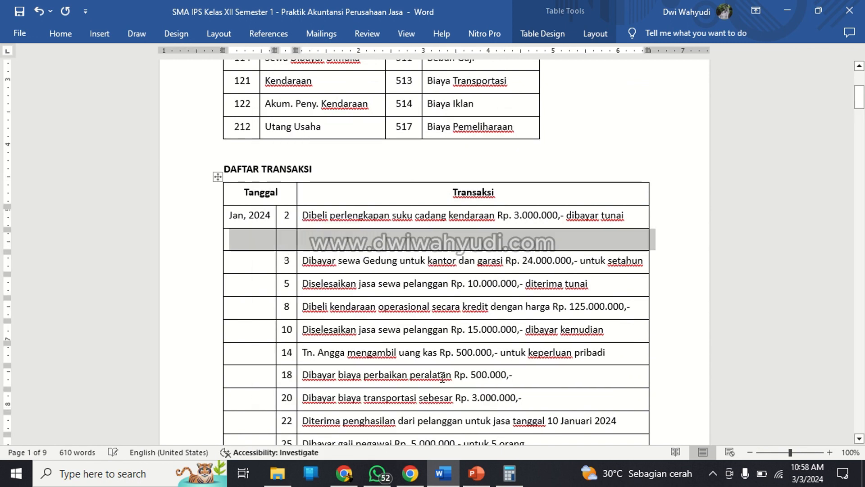
click(372, 258)
Enter 2 as the day in the empty row of DAFTAR TRANSAKSI.
click(294, 217)
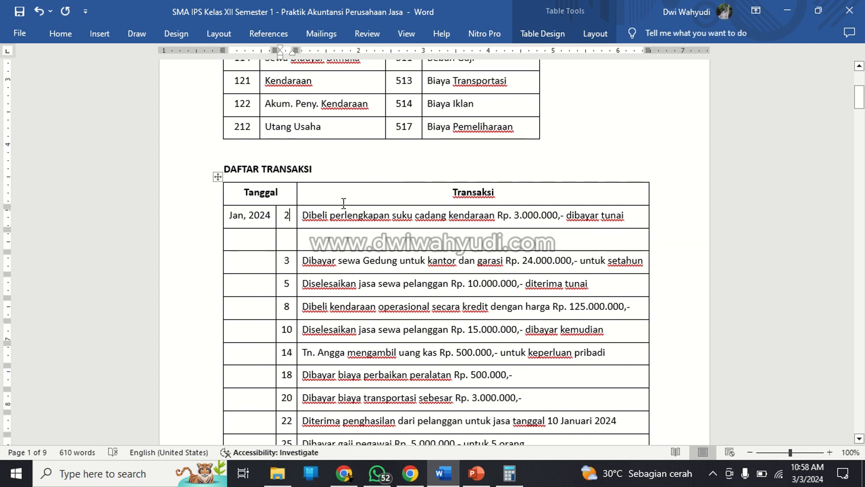
key(Down)
text(2)
Move the Dibeli perlengkapan suku cadang kendaraan text from the first transaction row into the row below it.
key(Up)
key(Right)
key(Right)
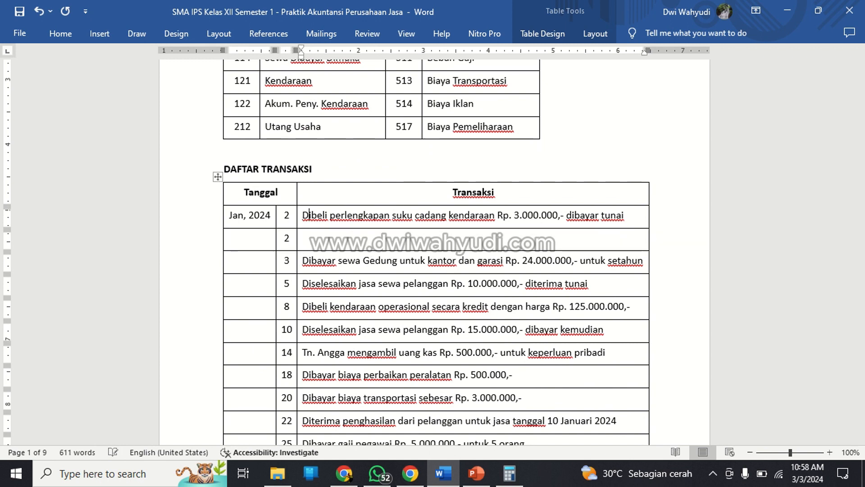
key(Left)
key(shift+Right)
key(shift+Right)
key(shift+Right)
key(shift+Right)
key(shift+Right)
key(shift+Right)
key(shift+Right)
key(shift+Right)
key(shift+Right)
key(shift+Right)
key(shift+Right)
key(shift+Right)
key(shift+Right)
key(shift+Right)
key(shift+Right)
key(shift+Right)
key(shift+Right)
key(shift+Right)
key(shift+Right)
key(shift+Right)
key(shift+Right)
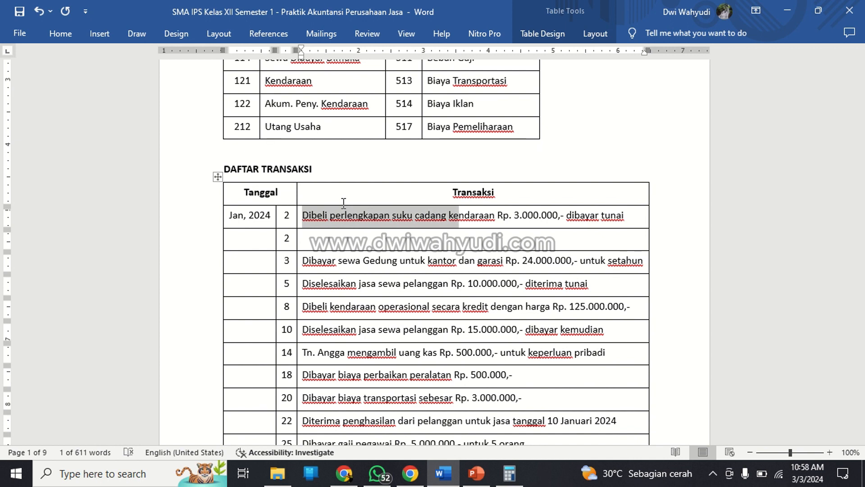
key(shift+Right)
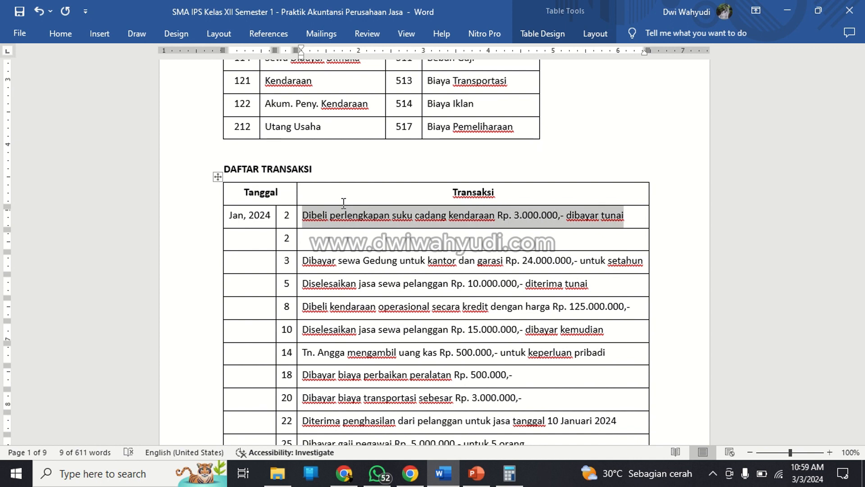
key(ctrl+x)
key(Down)
key(ctrl+v)
Set the day of the first transaction row to 1.
key(Up)
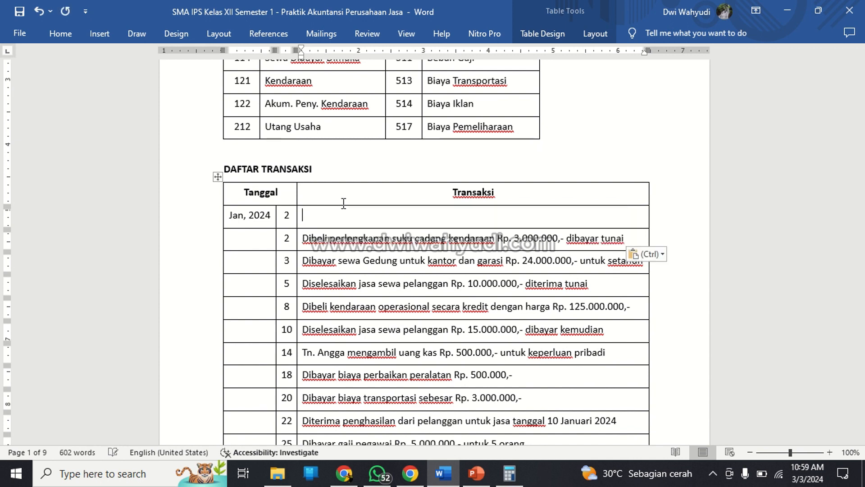
key(Left)
key(shift+Left)
text(1)
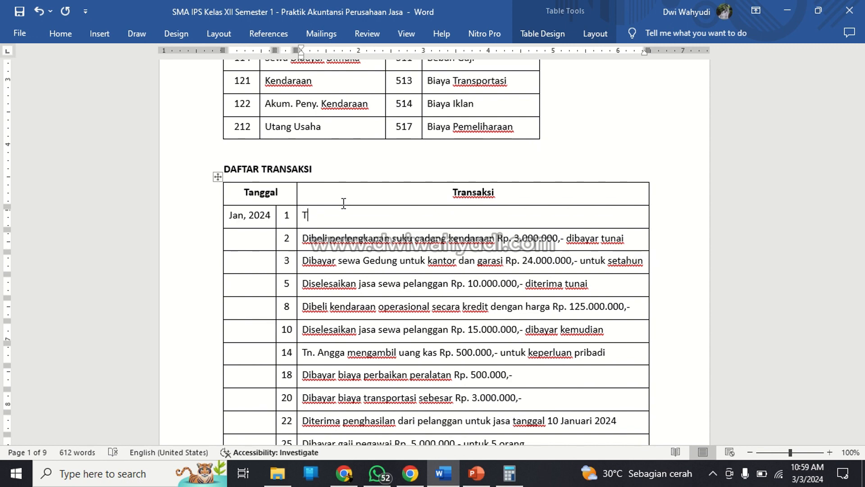
Begin the day 1 transaction with the owner's title and name, followed by "menyetorkan uang Rp. 60.000.000".
scroll(435, 252, up, 2)
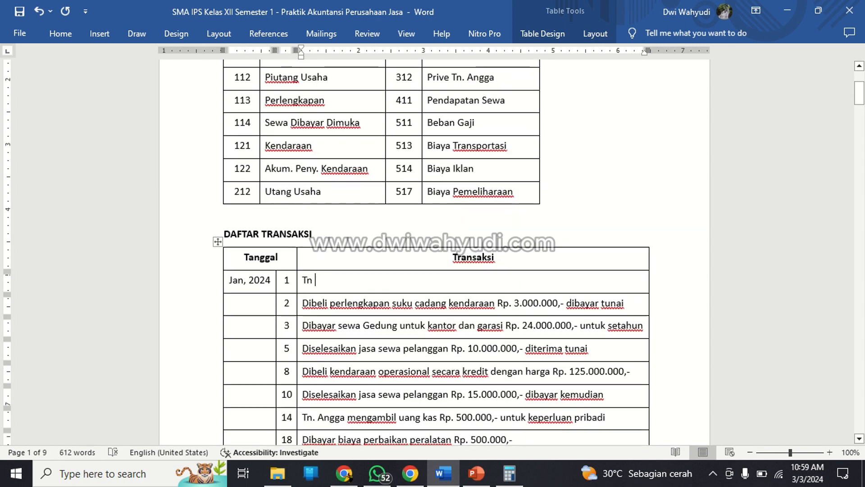
scroll(435, 253, down, 1)
text(. Angga )
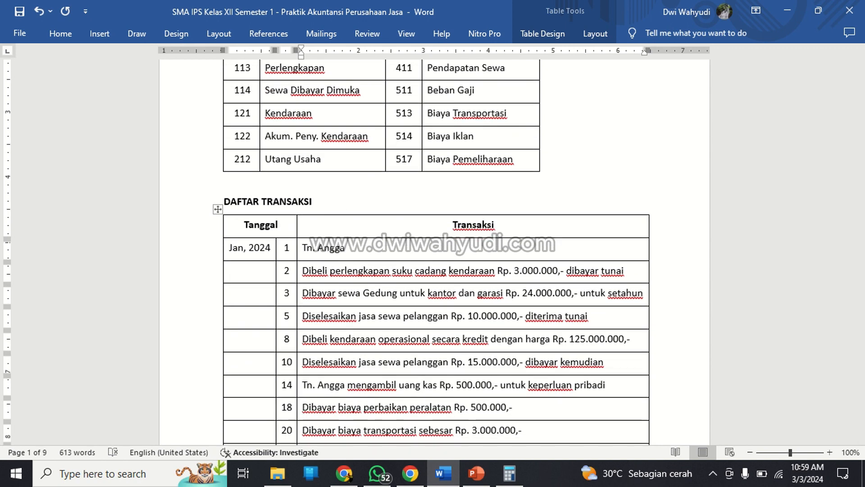
text(menyetorkan uang)
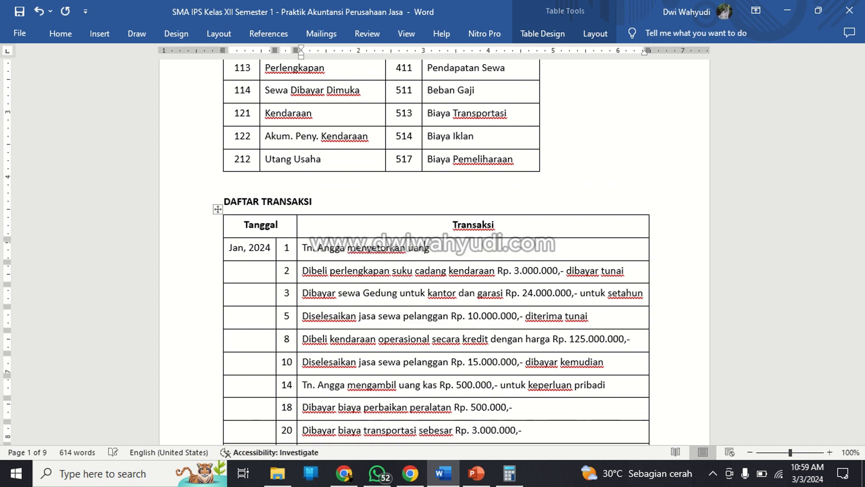
text( 6)
key(BackSpace)
text(%)
key(BackSpace)
text(Rp. 60.000.000)
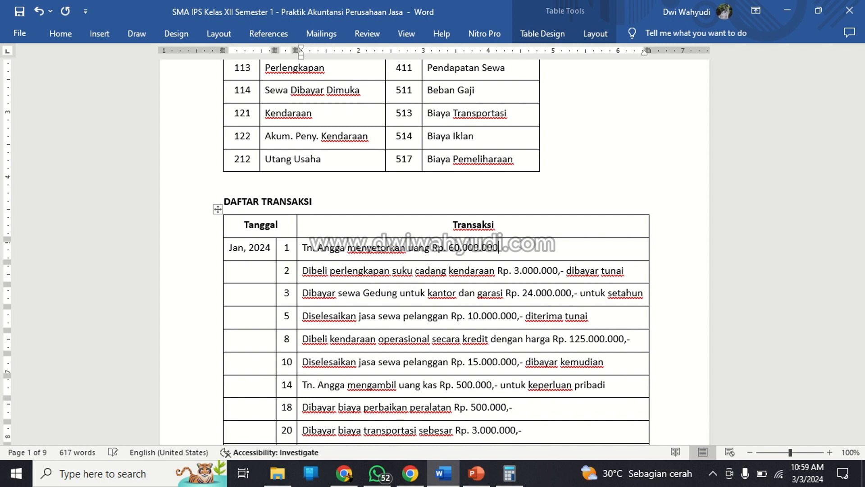
text(,- untuk modal awal u)
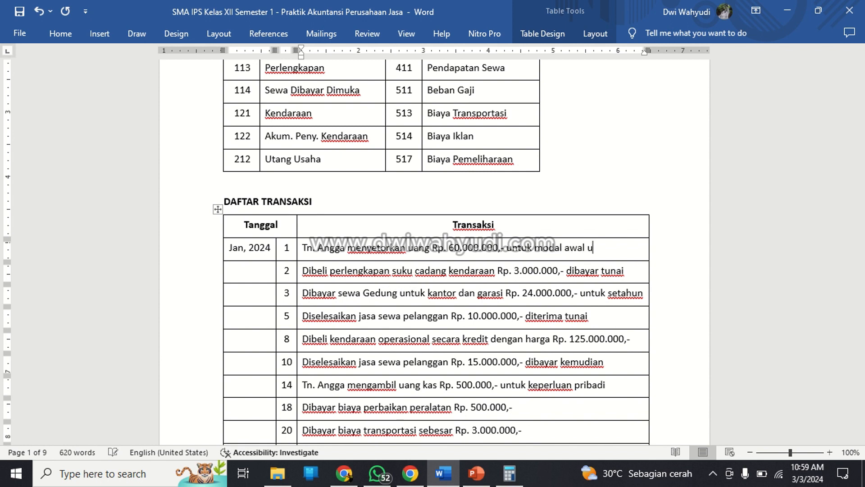
text(saha.)
Open the paragraph settings of the SMA IPS Kelas XII Semester 1 subtitle.
scroll(306, 247, down, 8)
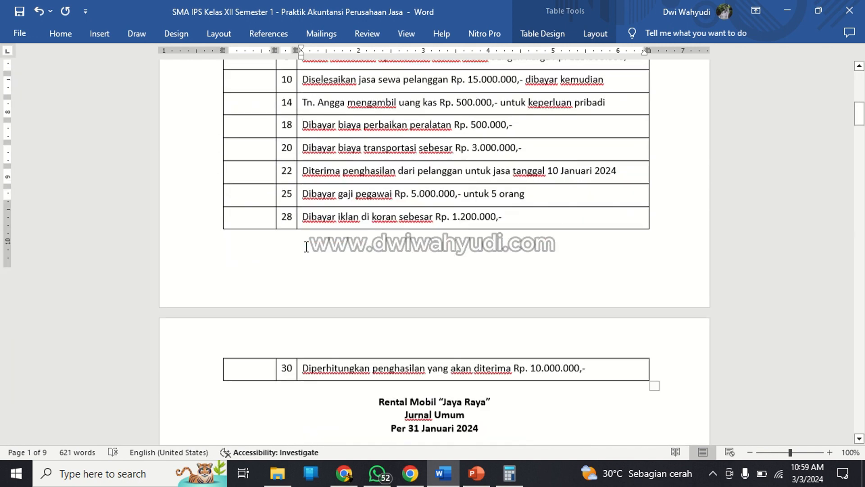
scroll(307, 247, up, 14)
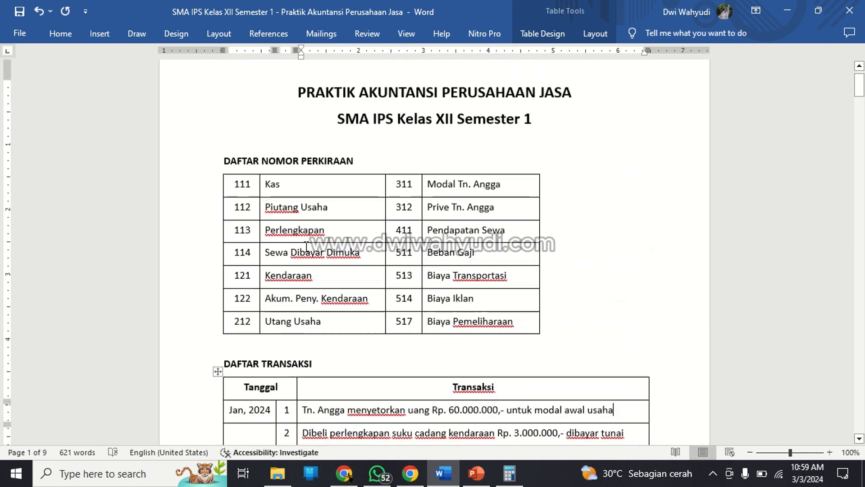
click(323, 178)
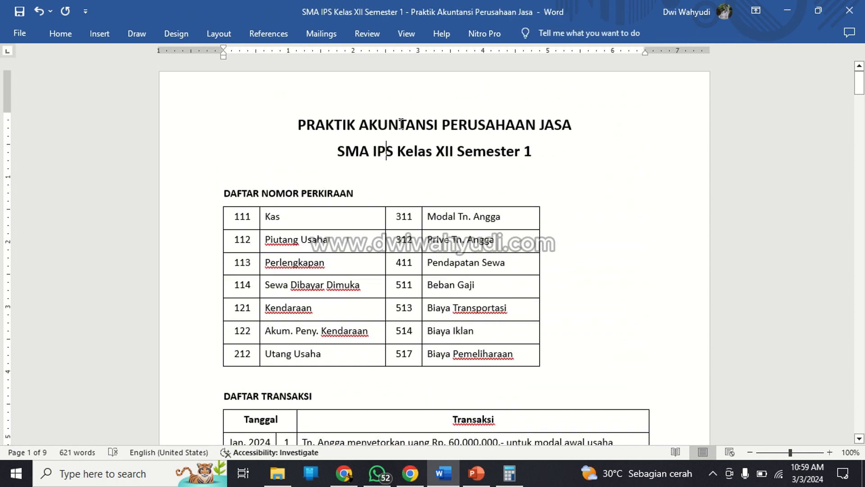
click(398, 151)
click(64, 31)
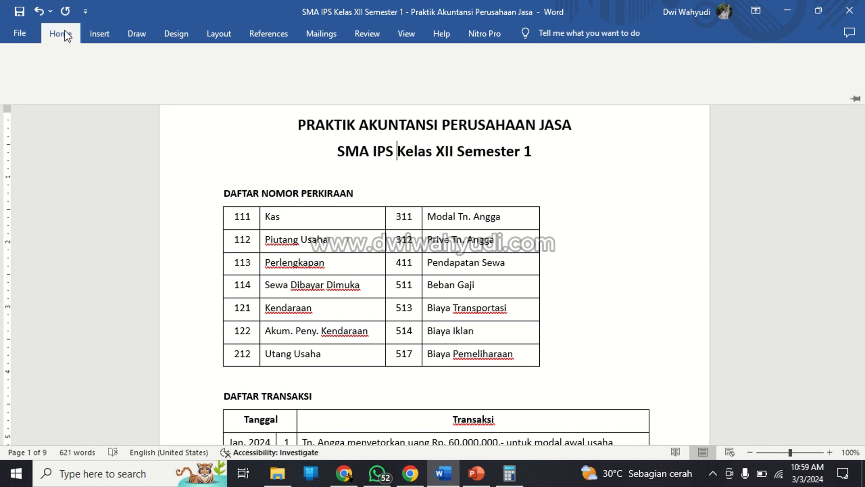
click(397, 151)
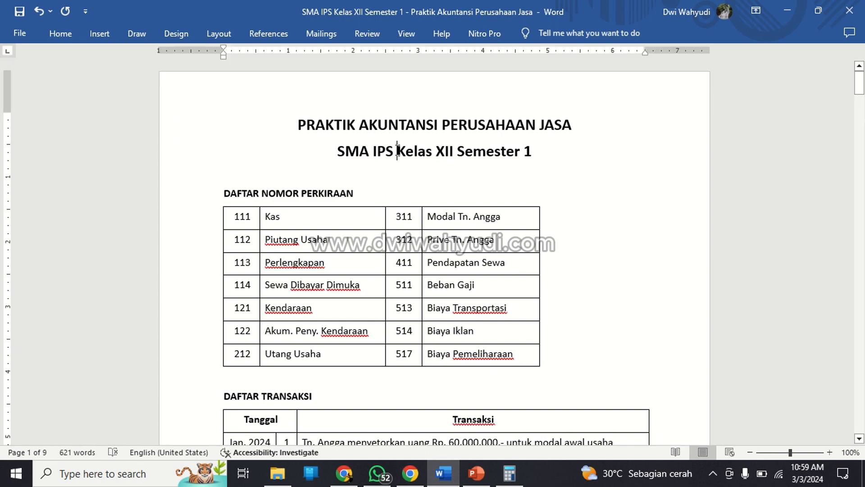
right_click(397, 151)
click(439, 263)
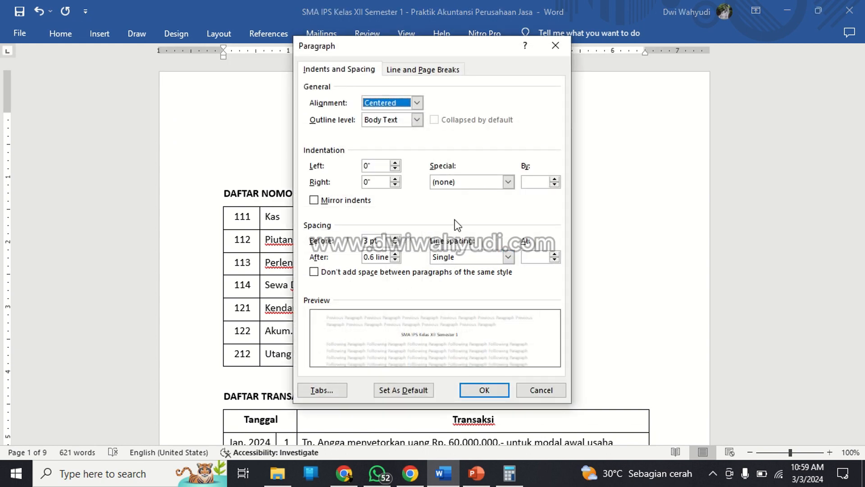
Try 0 line, 0.5 line and Auto as the subtitle's spacing after, and adjust its spacing before.
click(395, 260)
click(395, 260)
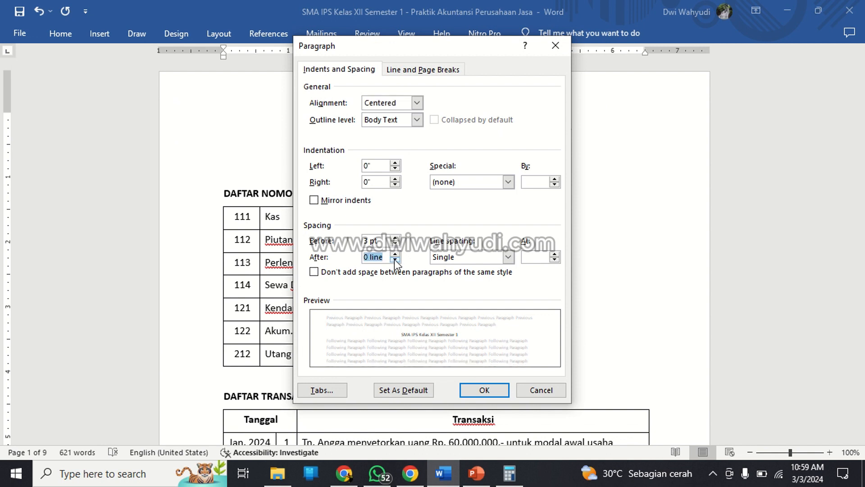
click(396, 255)
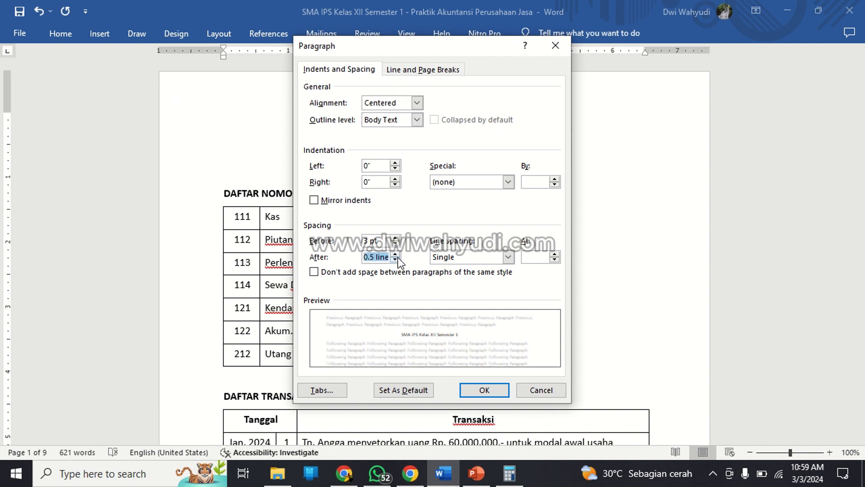
click(396, 260)
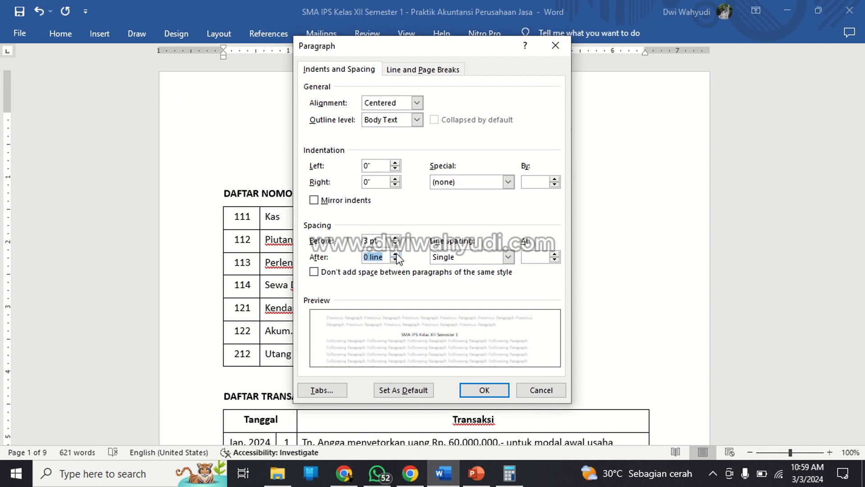
click(396, 260)
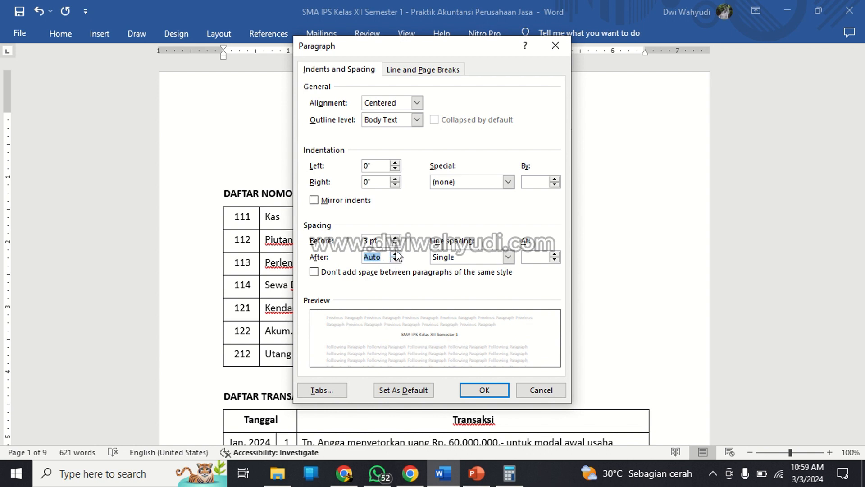
click(395, 244)
Set the subtitle's spacing before and after to 3, and delete the blank line above DAFTAR NOMOR PERKIRAAN.
click(384, 257)
double_click(384, 256)
text(3)
double_click(381, 242)
text(3)
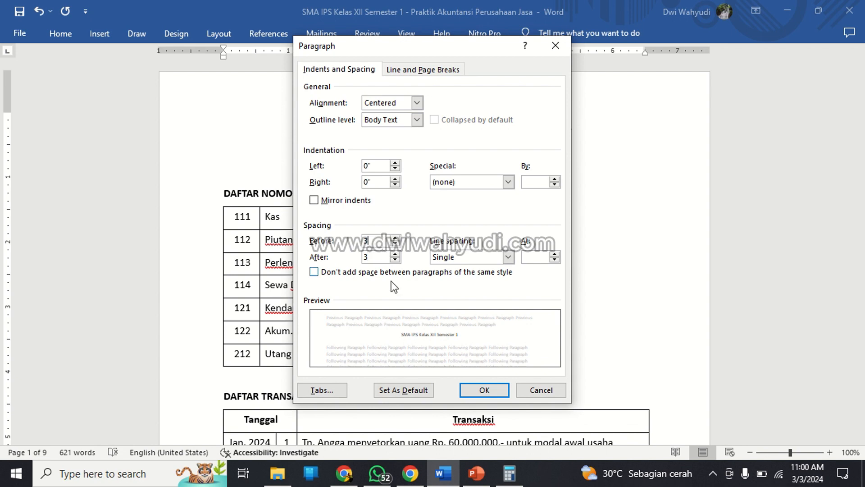
click(484, 391)
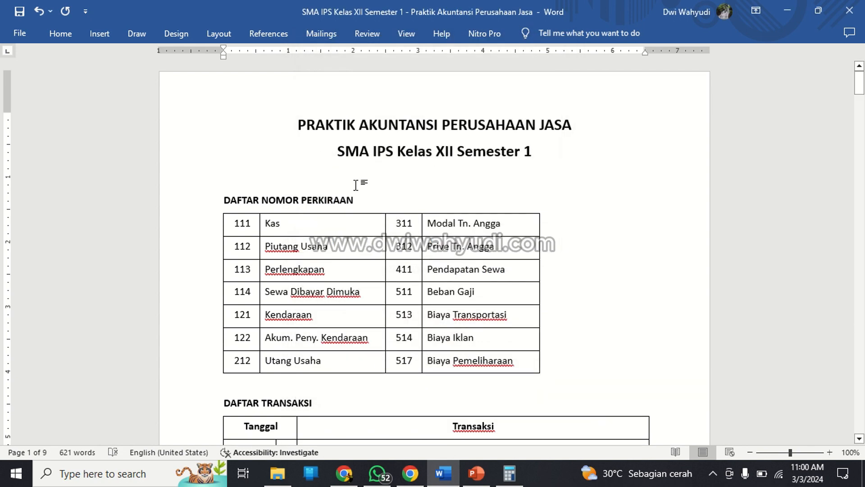
key(Delete)
scroll(357, 185, down, 15)
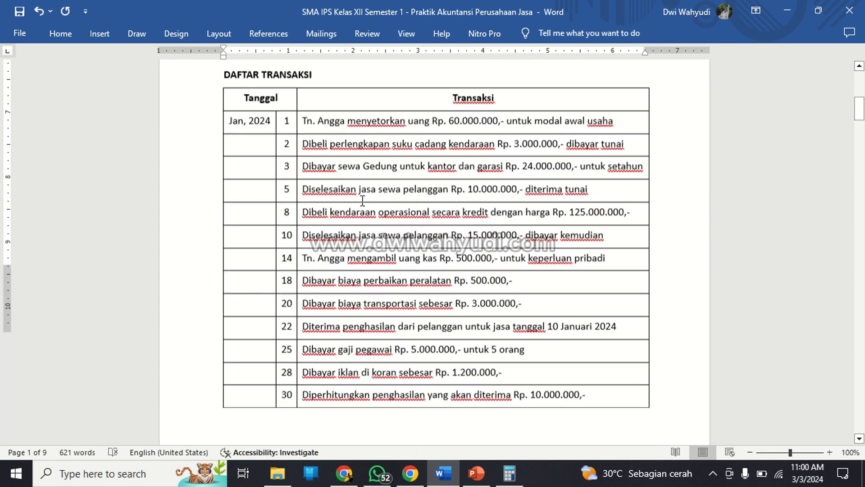
Review the Jurnal Umum table from the day 2 entry down to the Jumlah row.
click(284, 391)
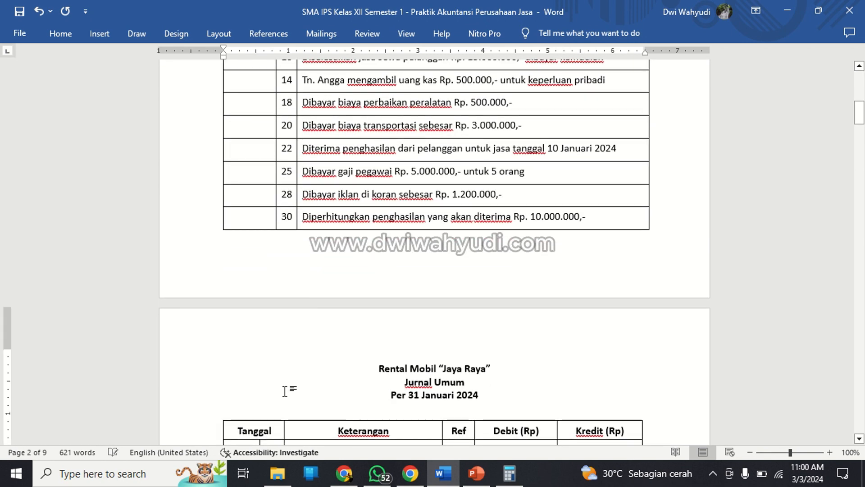
scroll(285, 391, down, 5)
scroll(289, 383, down, 18)
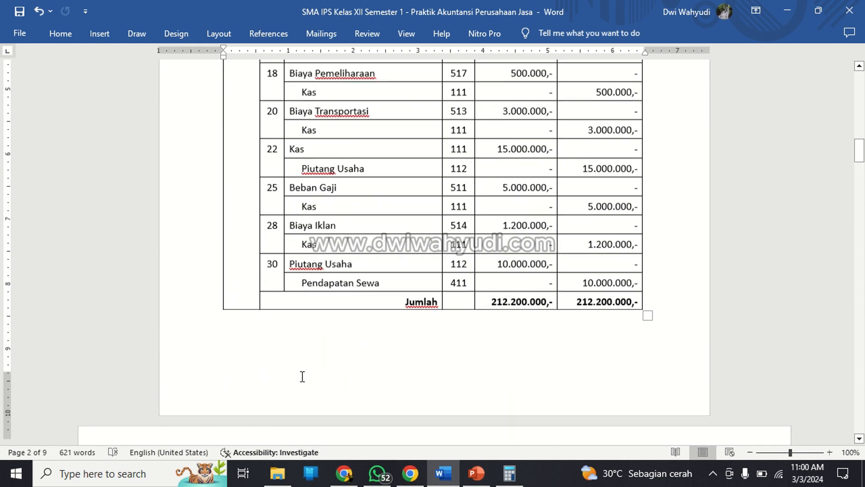
scroll(302, 376, up, 12)
scroll(302, 376, up, 3)
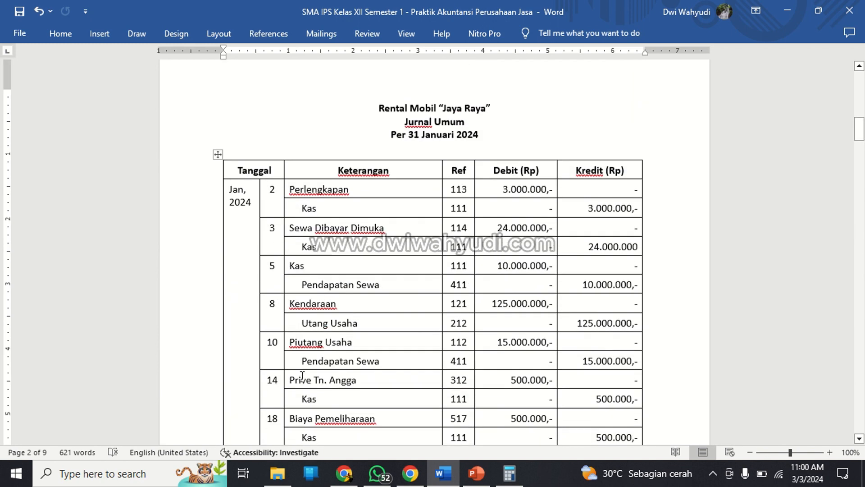
scroll(302, 376, down, 2)
scroll(302, 376, down, 11)
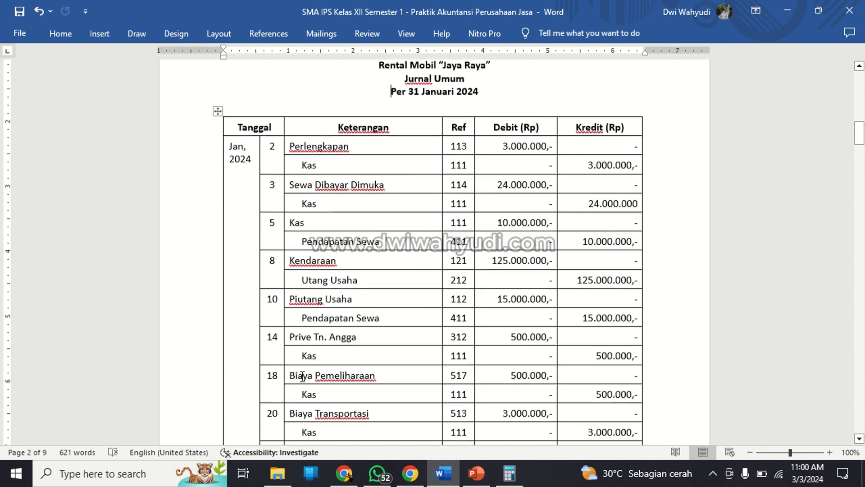
scroll(302, 377, up, 3)
scroll(302, 376, up, 9)
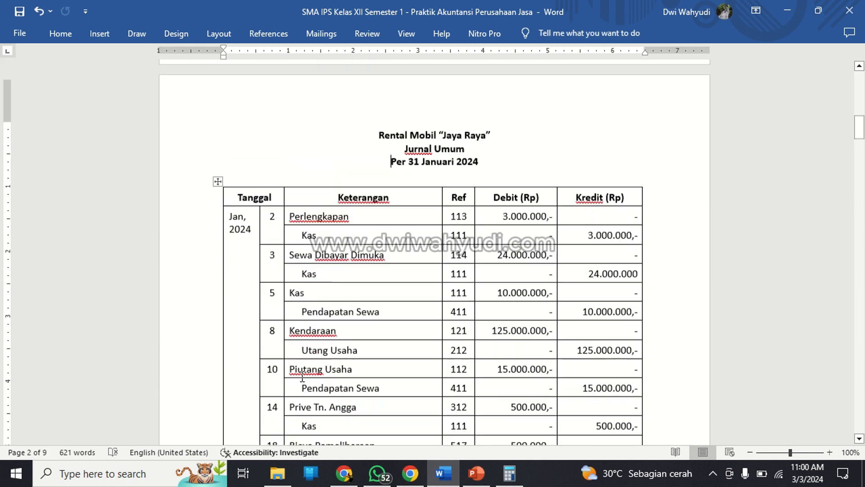
Try inserting a blank row above the day 2 Perlengkapan entry in Jurnal Umum, and undo it.
right_click(270, 218)
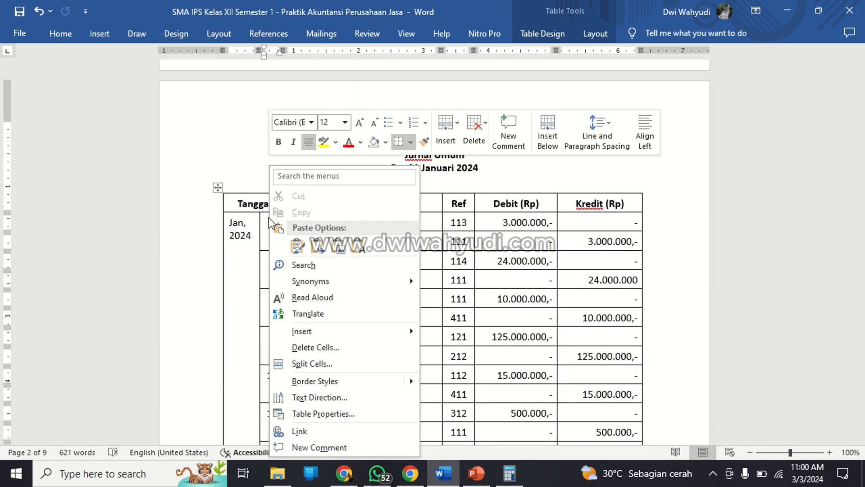
mouse_move(311, 338)
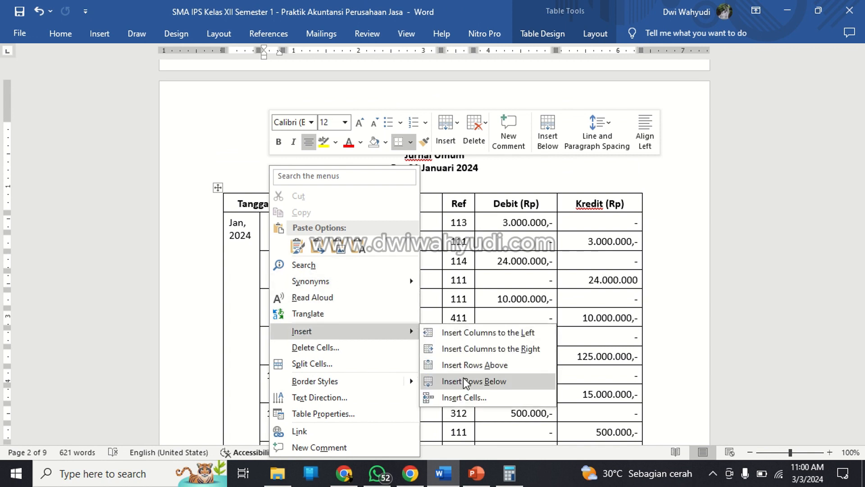
click(469, 365)
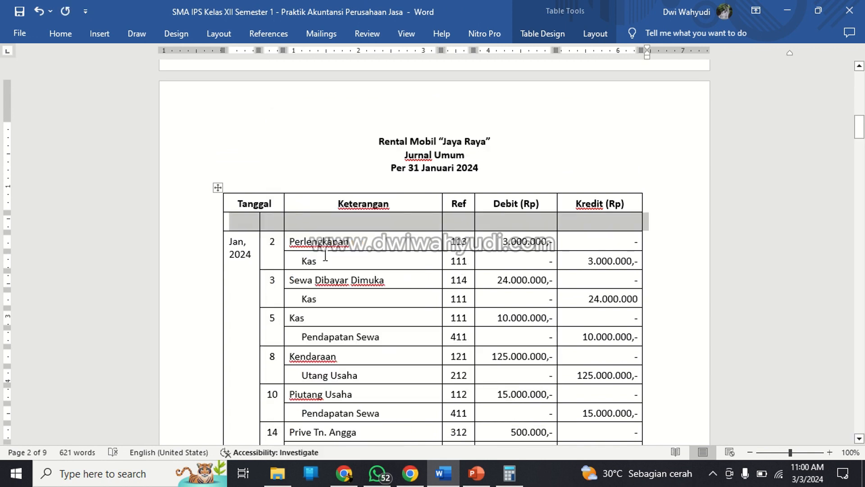
click(273, 232)
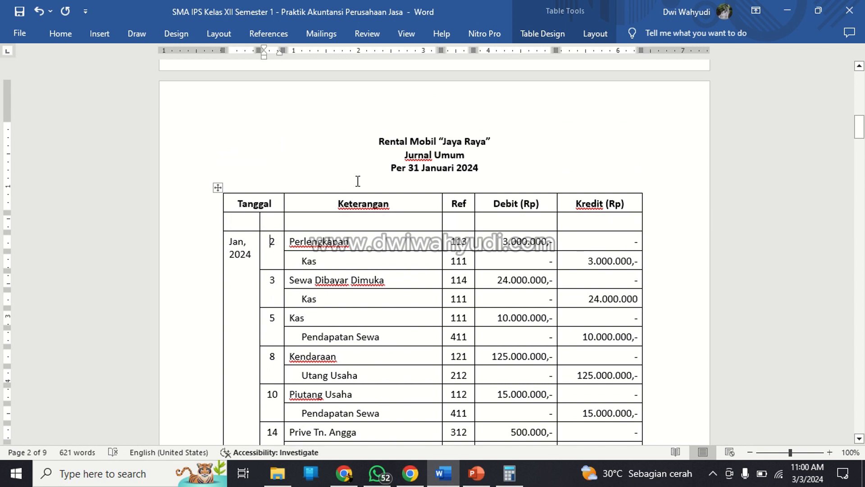
key(Left)
key(Left)
key(ctrl+z)
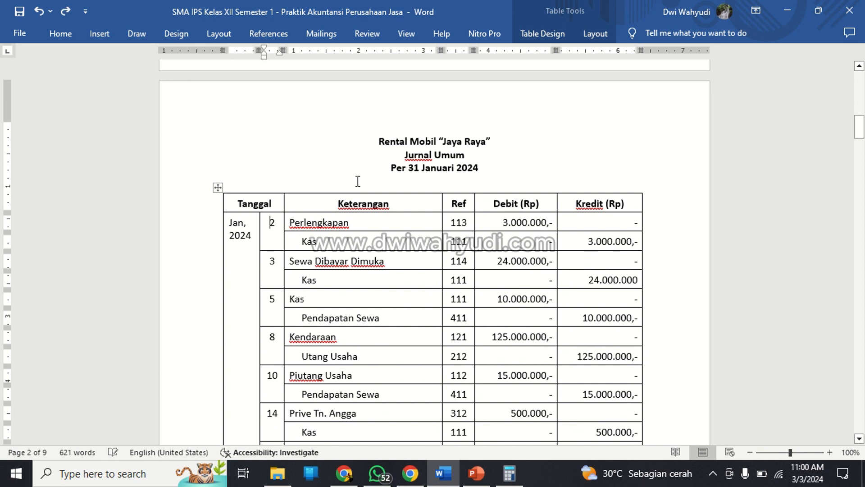
Try inserting a blank row below the day 2 Perlengkapan line, and undo it.
right_click(281, 224)
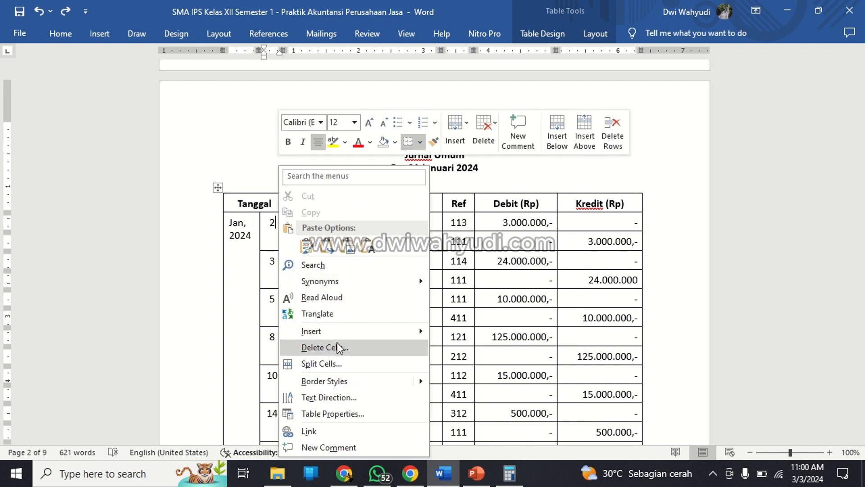
mouse_move(345, 333)
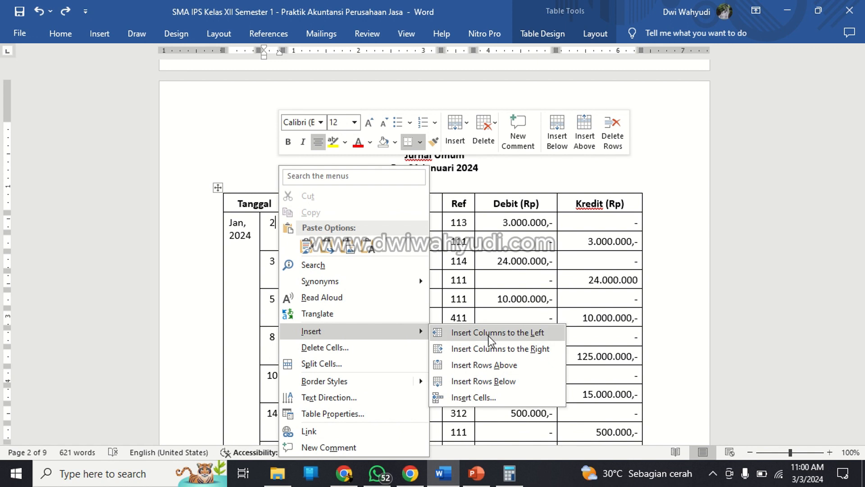
click(484, 381)
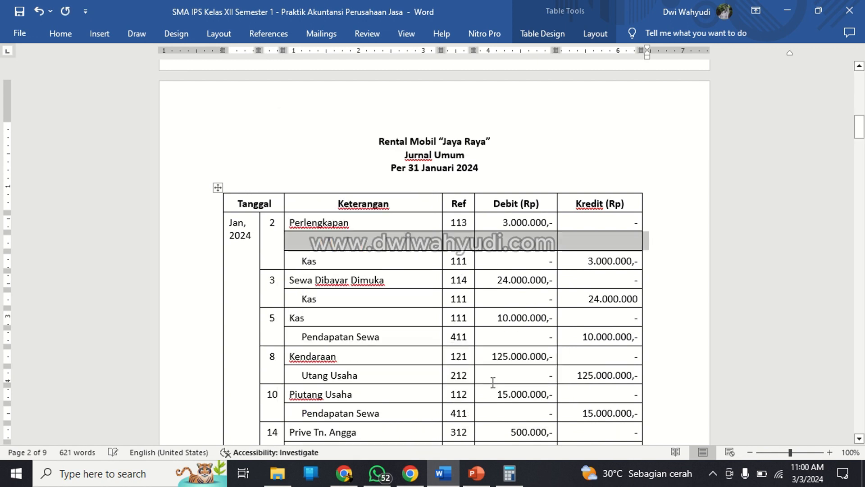
right_click(379, 247)
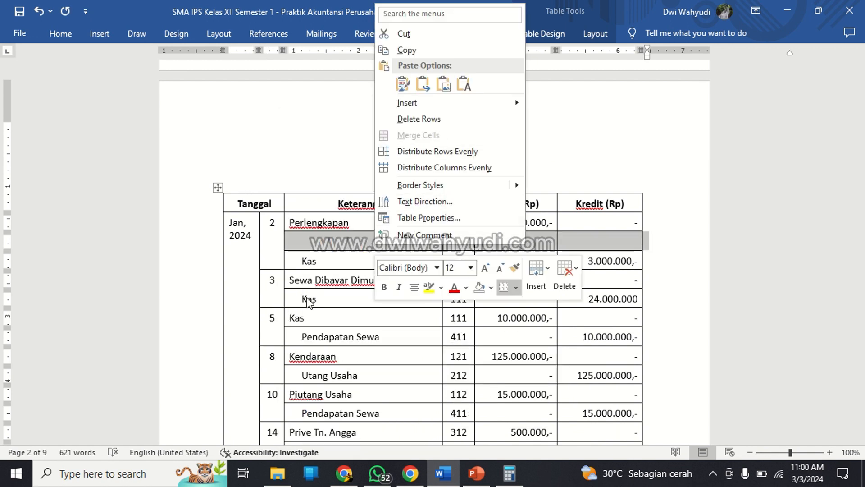
key(Escape)
key(ctrl+z)
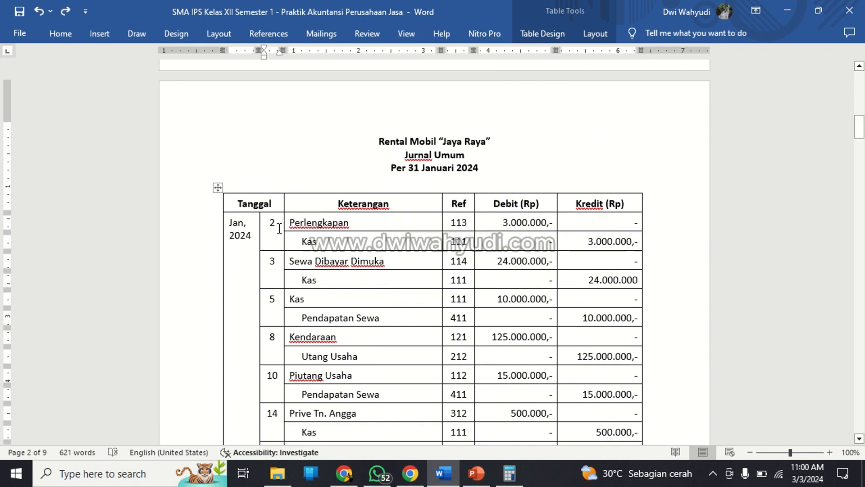
Try duplicating the two day 2 journal rows by pasting a copy at the day 2 date cell, and undo the paste.
drag(276, 222, 569, 245)
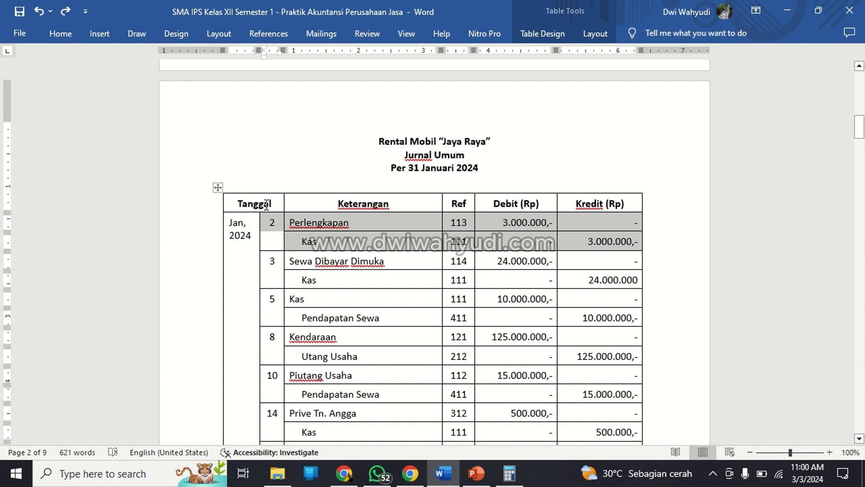
click(282, 240)
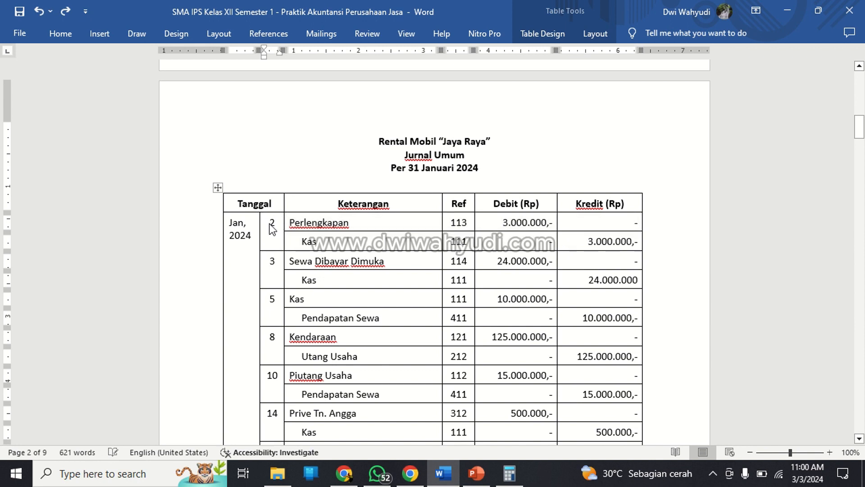
triple_click(270, 225)
key(ctrl+v)
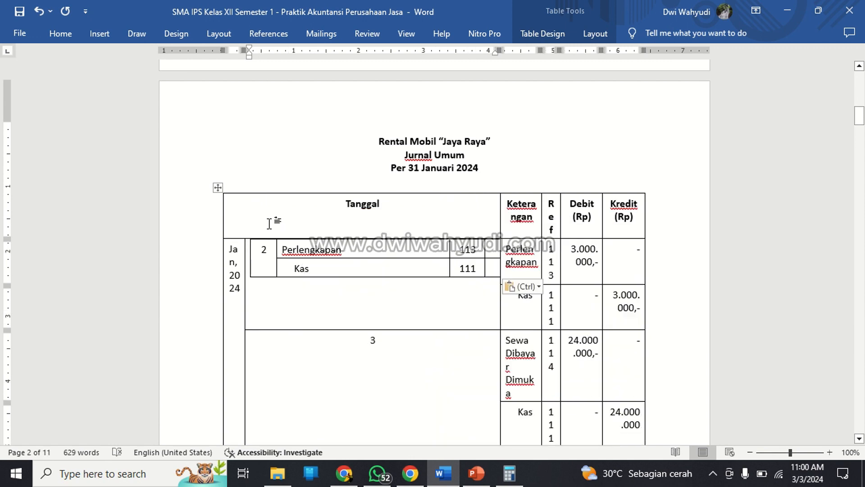
key(ctrl+z)
click(286, 229)
click(267, 240)
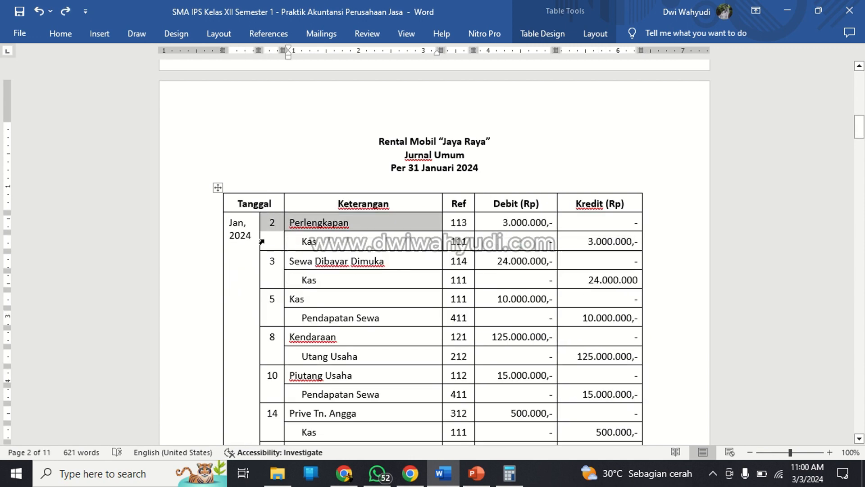
Insert a blank row below the day 2 Perlengkapan line in the Jurnal Umum table.
click(278, 223)
right_click(278, 224)
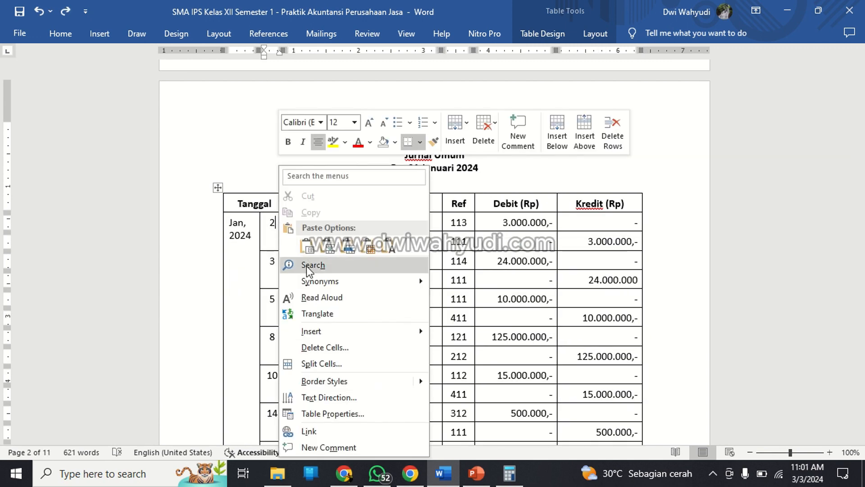
mouse_move(321, 336)
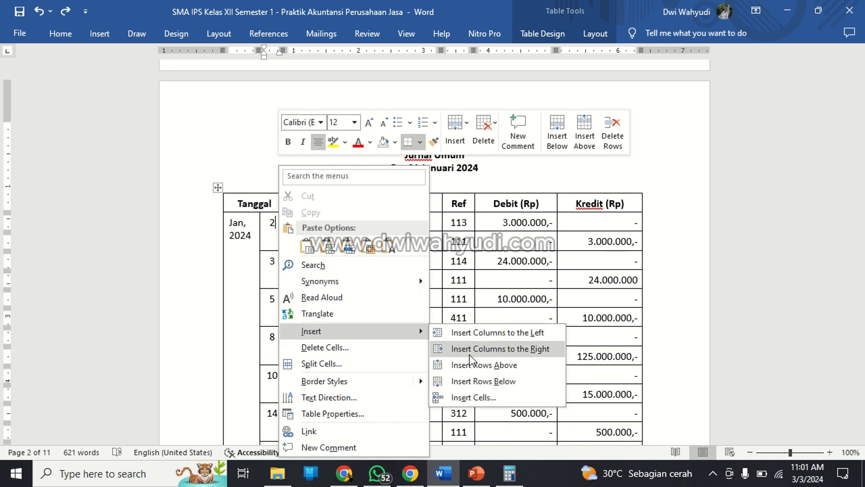
click(477, 381)
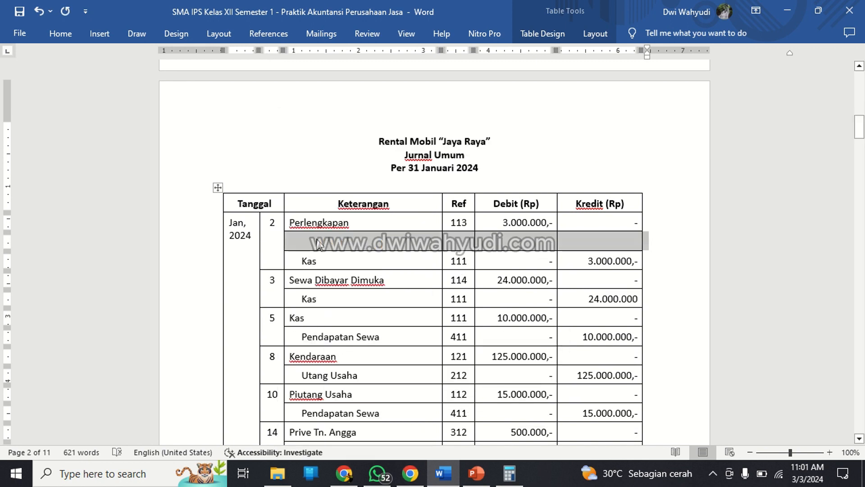
right_click(271, 229)
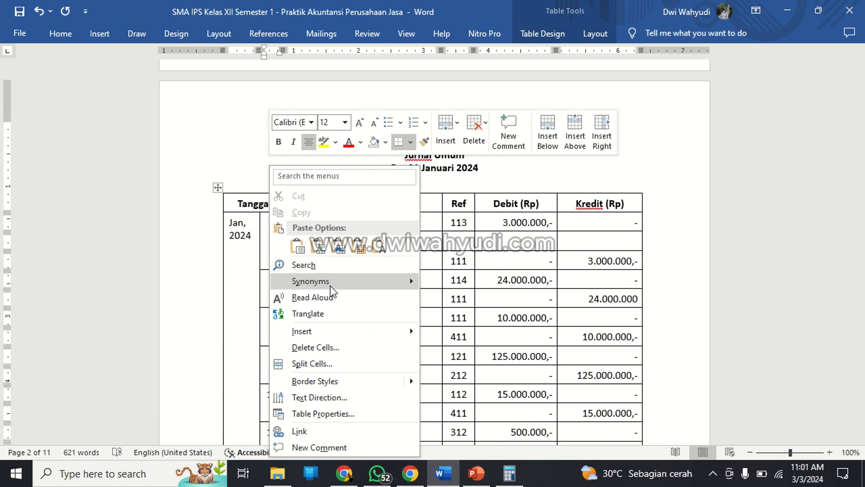
mouse_move(347, 336)
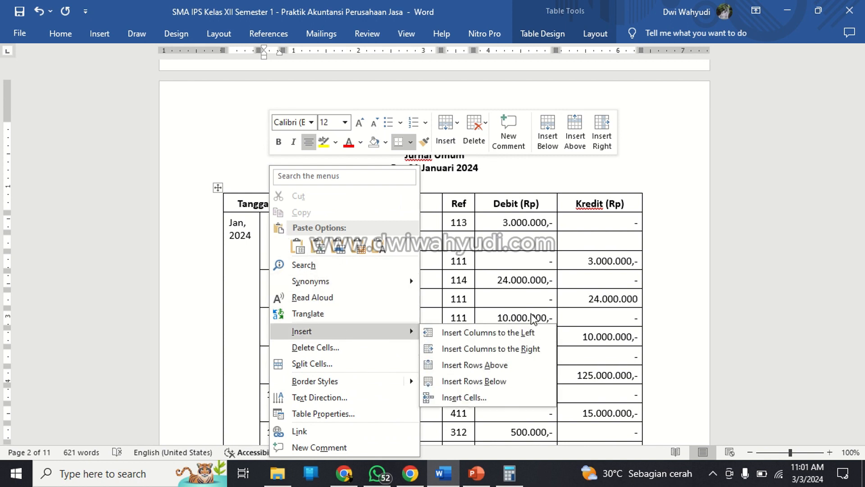
click(548, 265)
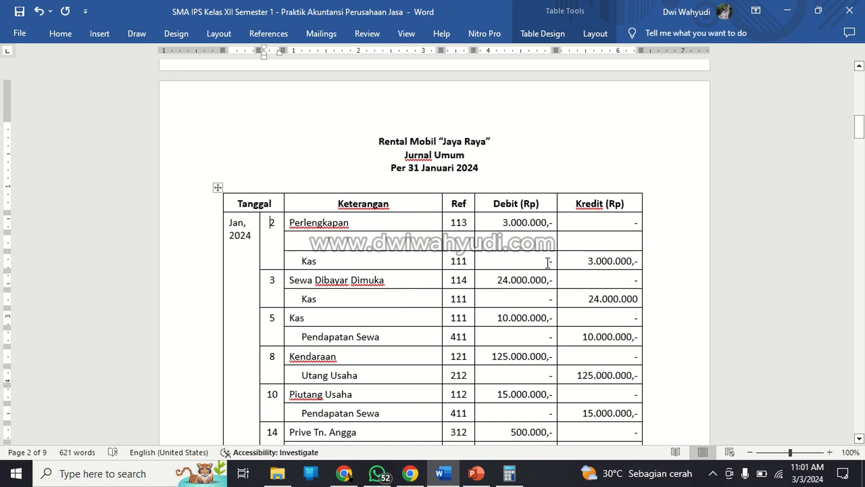
Add a second blank row between the Perlengkapan and Kas lines of the day 2 journal entry.
right_click(273, 223)
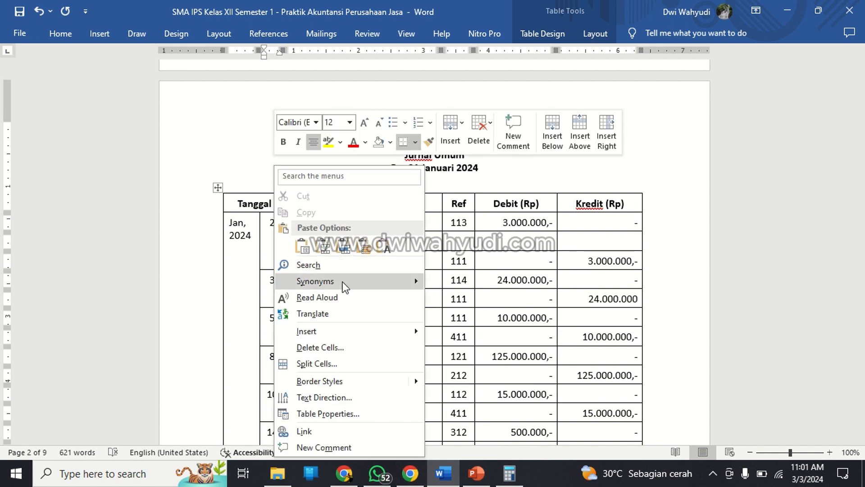
mouse_move(345, 337)
click(507, 381)
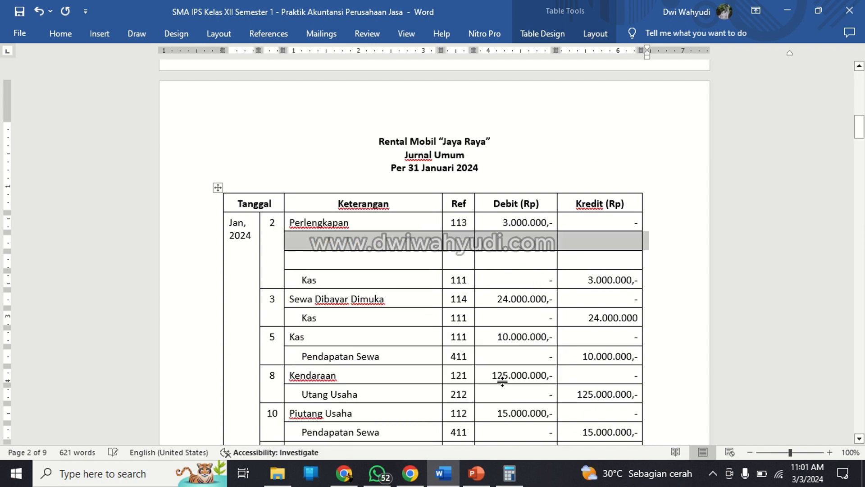
click(327, 244)
click(277, 235)
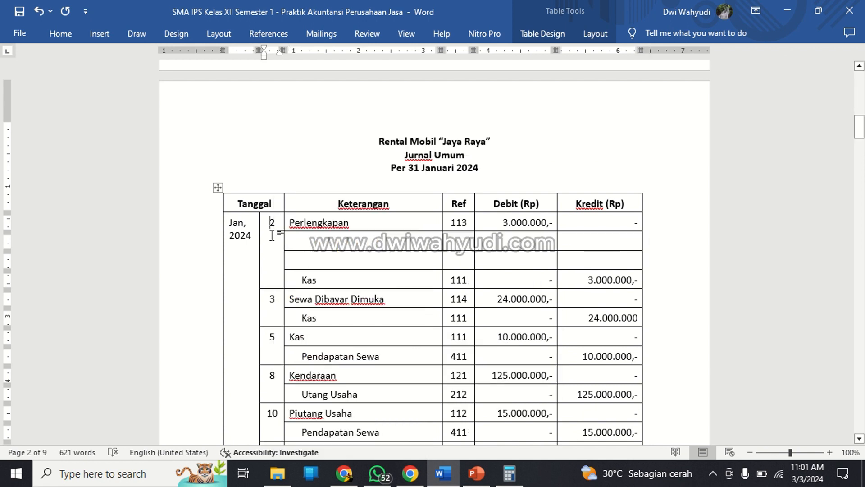
right_click(281, 245)
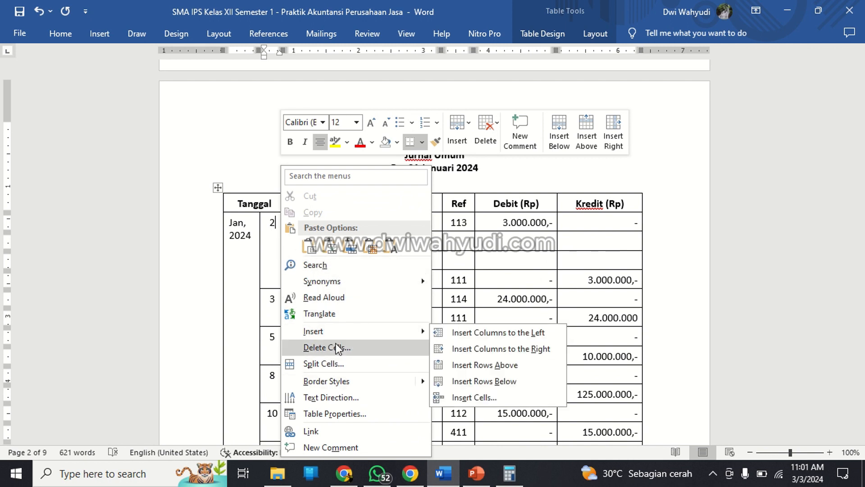
click(164, 35)
click(175, 35)
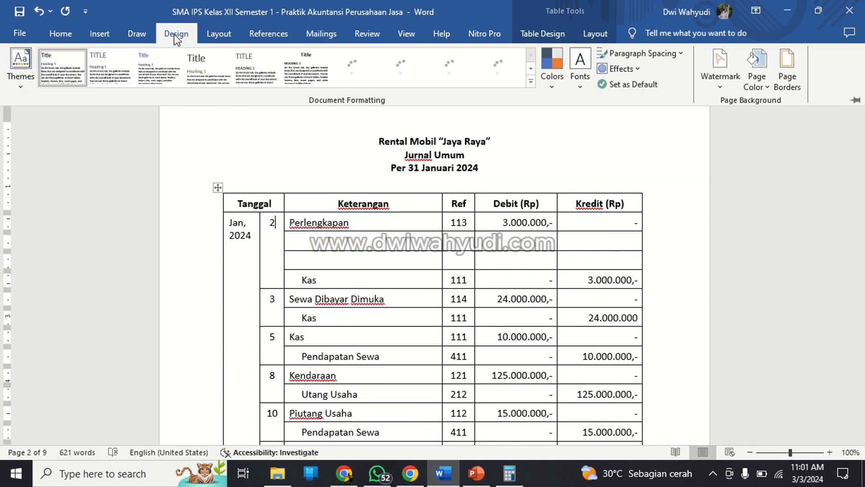
click(99, 38)
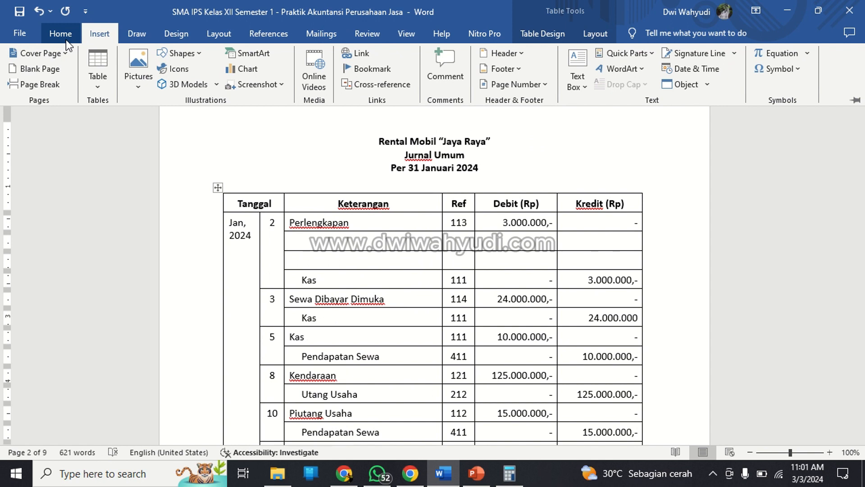
click(66, 40)
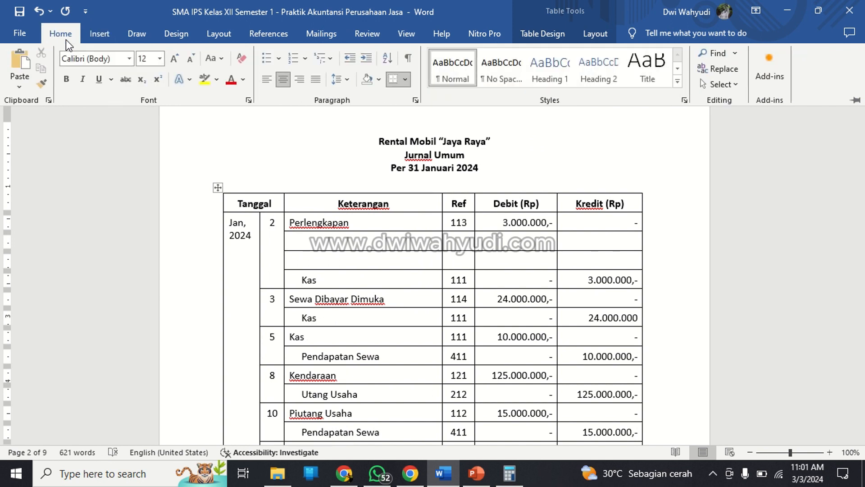
click(173, 33)
click(214, 33)
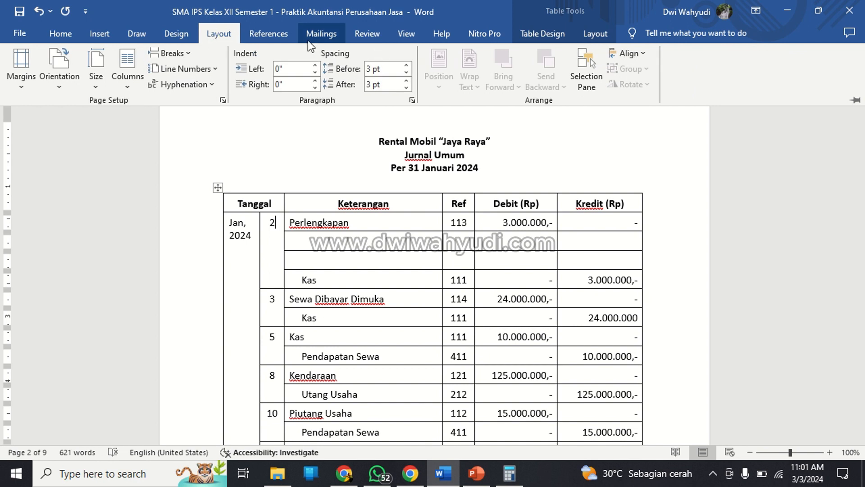
click(140, 35)
click(106, 34)
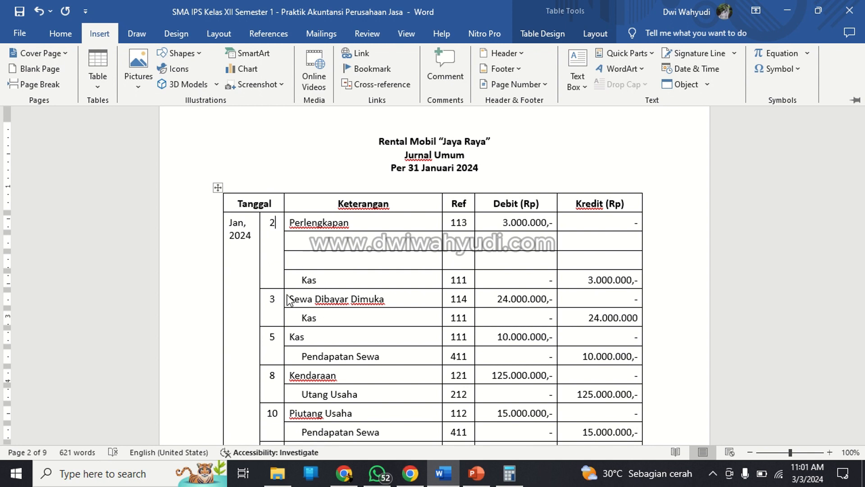
Clear Perlengkapan from the first Jurnal Umum line and enter it in the blank row directly above the day 2 Kas line.
click(365, 222)
key(ctrl+F1)
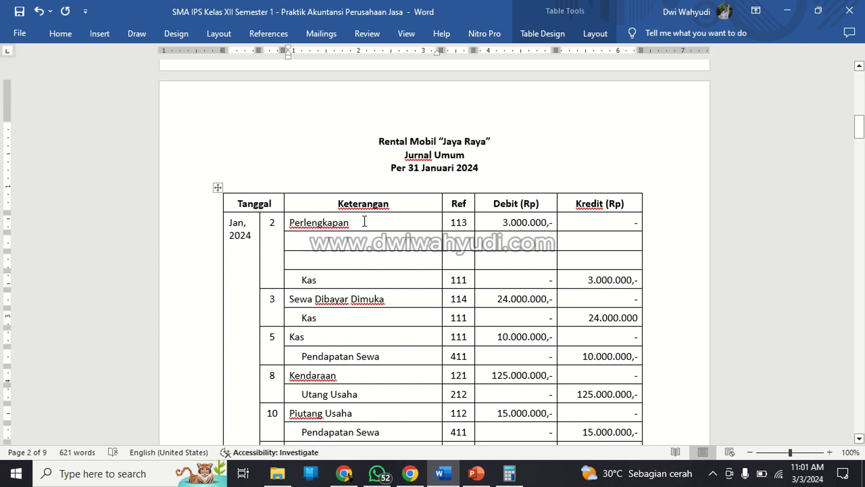
key(BackSpace)
key(BackSpace)
key(BackSpace)
key(BackSpace)
key(BackSpace)
key(BackSpace)
key(BackSpace)
key(BackSpace)
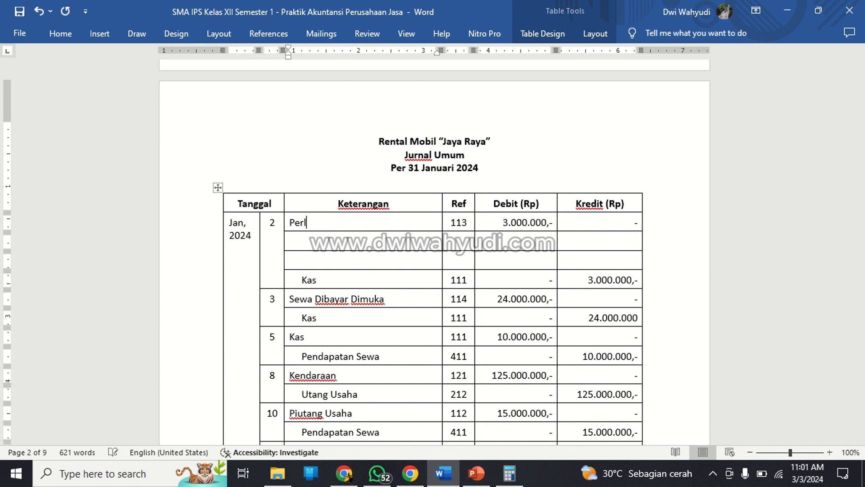
key(BackSpace)
key(BackSpace)
key(BackSpace)
key(BackSpace)
text(Perlengkapan)
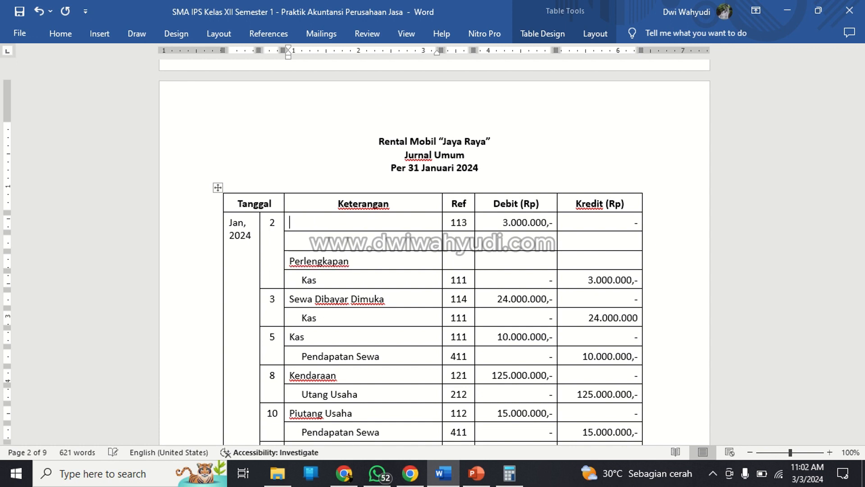
text(Kas)
Enter Kas as the first journal account, and fill the Perlengkapan row with Ref 113 and debit 3.000.000,-.
key(Tab)
key(Tab)
key(shift+Tab)
text(113)
key(Tab)
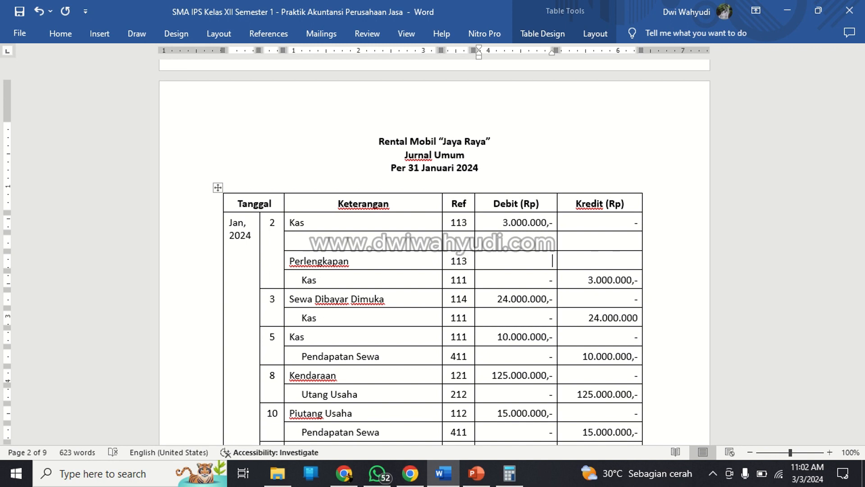
text(3.000.000,-)
Set the first Kas row's Ref to 111 and its debit to 60.000.000,-.
key(shift+Left)
key(shift+Left)
key(shift+Left)
key(shift+Left)
key(shift+Left)
key(shift+Left)
key(shift+Left)
key(shift+Left)
key(shift+Left)
key(shift+Left)
key(shift+Left)
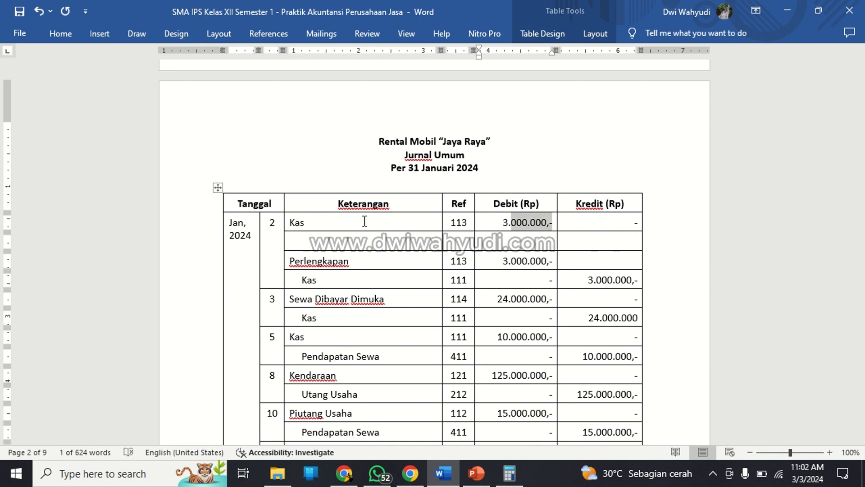
key(Delete)
key(Left)
key(Left)
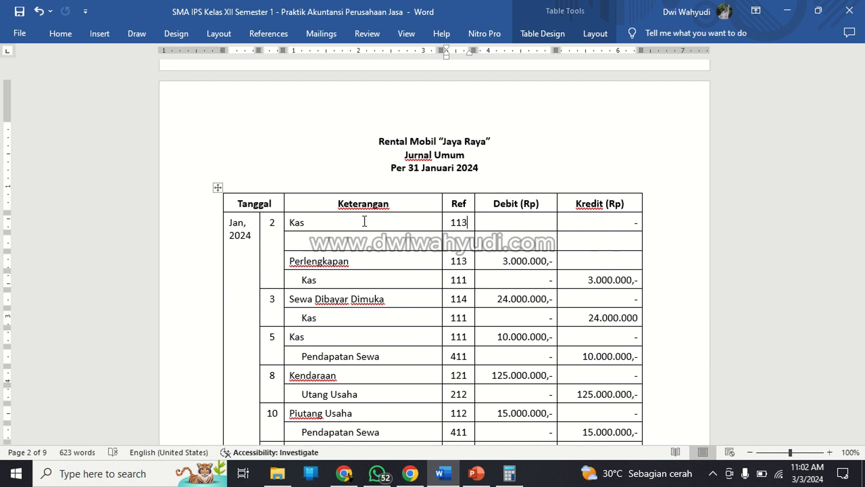
key(BackSpace)
key(BackSpace)
key(BackSpace)
text(111)
key(Tab)
text(60.000.00)
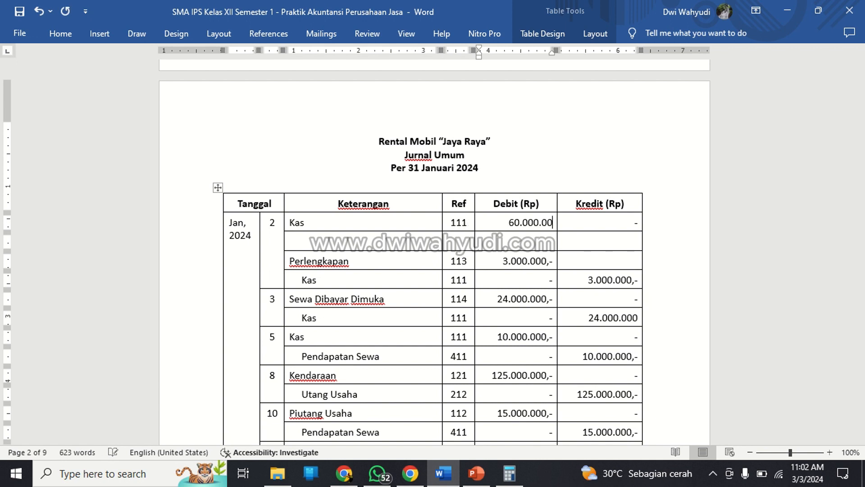
text(0,-)
Enter Modal with Ref 311 in the blank row below the first Kas line, checking the code in Daftar Nomor Perkiraan.
key(Right)
key(Down)
key(Left)
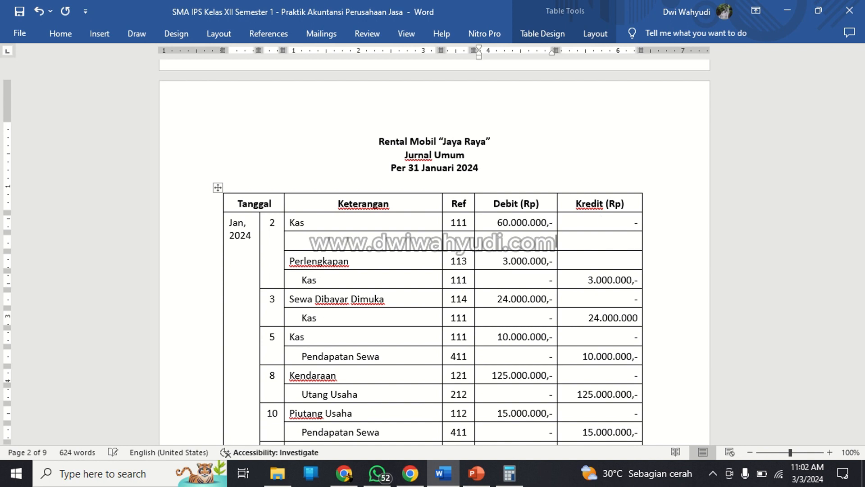
key(Left)
key(Left)
text(Modal)
scroll(371, 211, up, 15)
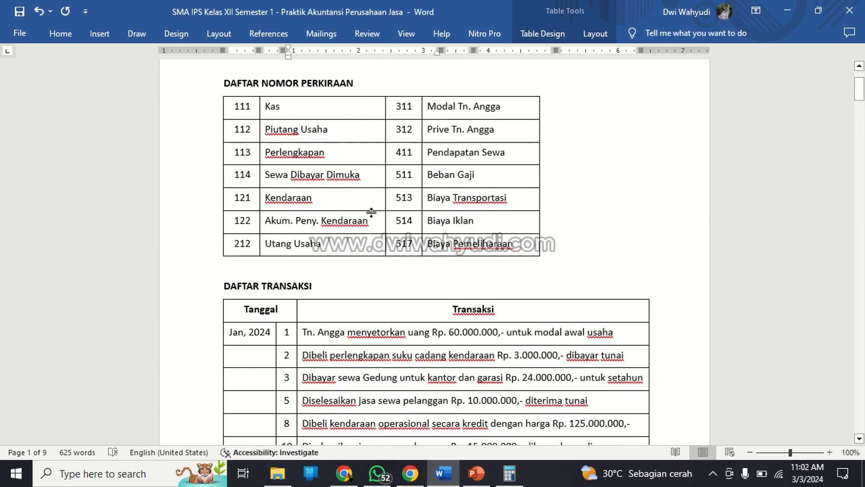
scroll(371, 212, down, 15)
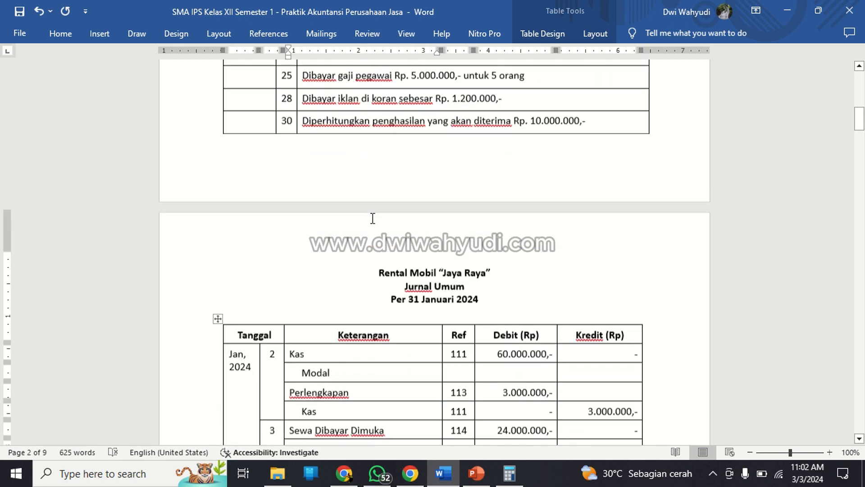
key(Tab)
text(311)
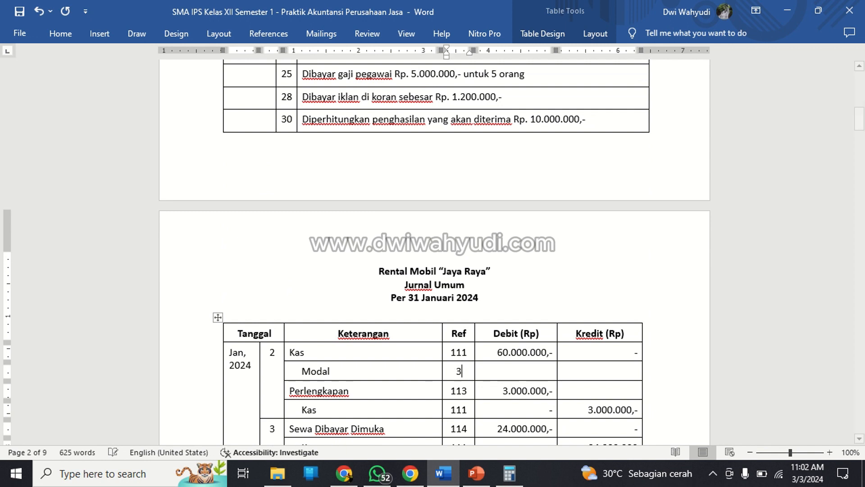
Fill the Modal row with a dash as debit and 60.000.000,- as credit.
key(Tab)
text(-)
key(Tab)
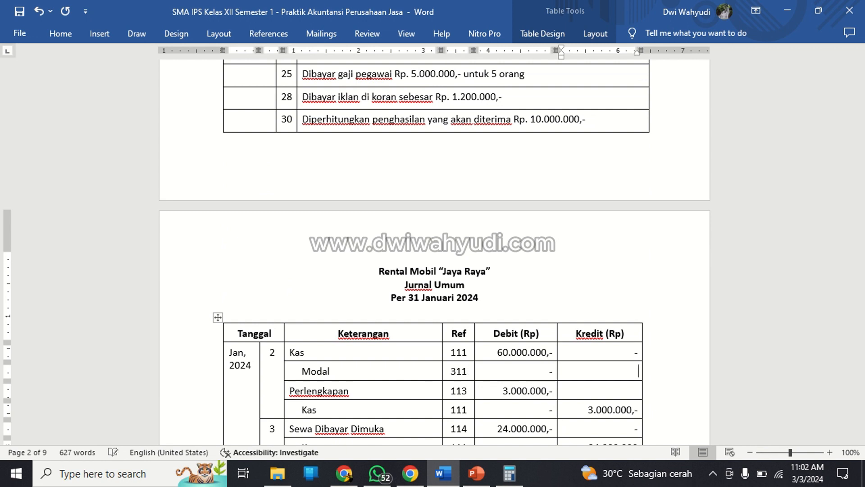
text(60.000.000,-)
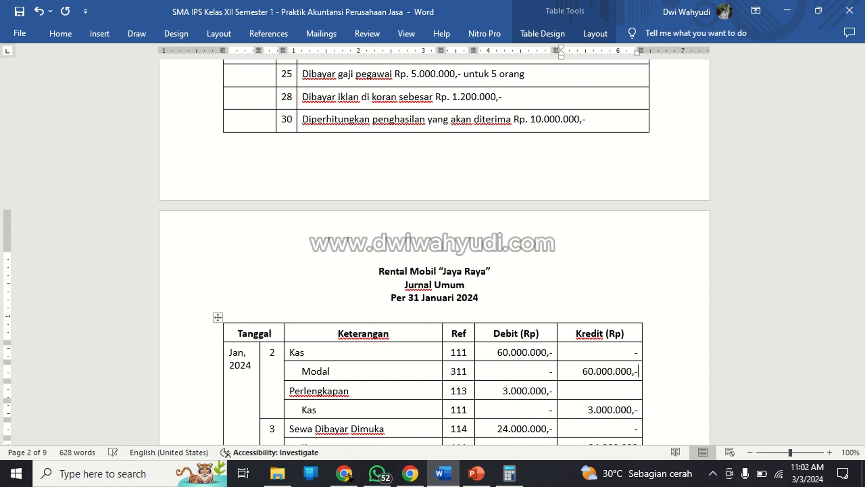
Set the day number beside the first Kas line to 1.
scroll(373, 224, down, 3)
click(270, 288)
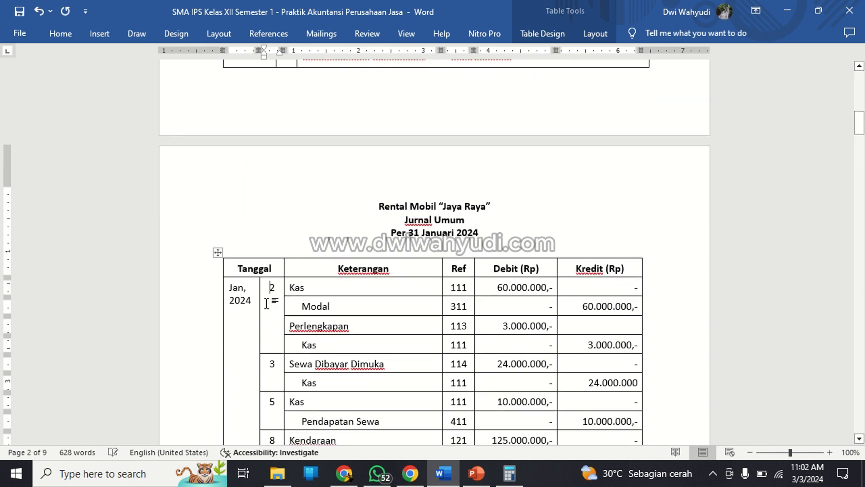
key(shift+Right)
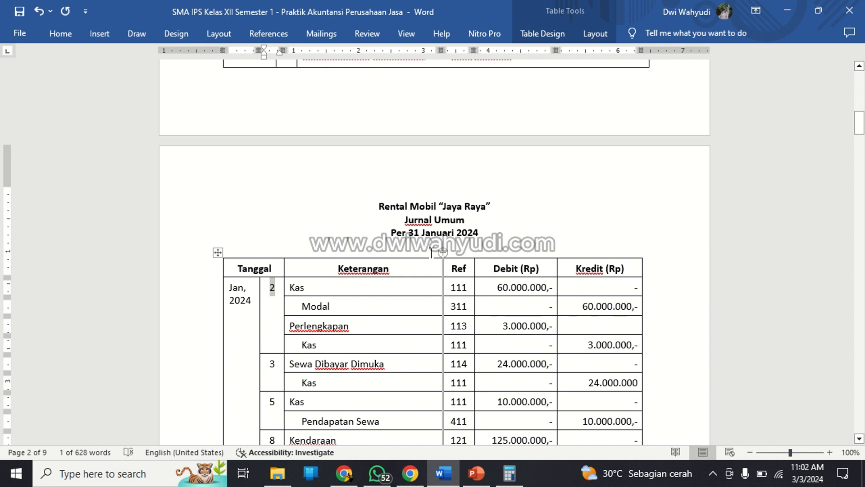
text(1)
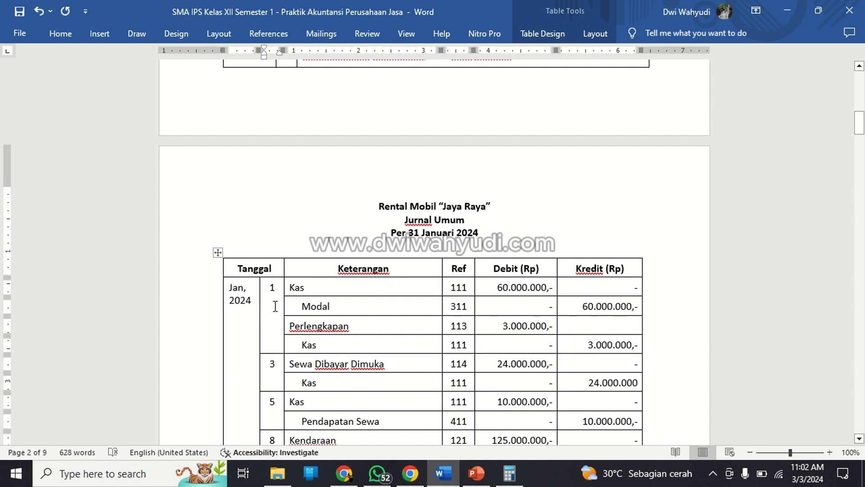
Try inserting a blank row beneath the Jurnal Umum header row, and undo it.
right_click(266, 269)
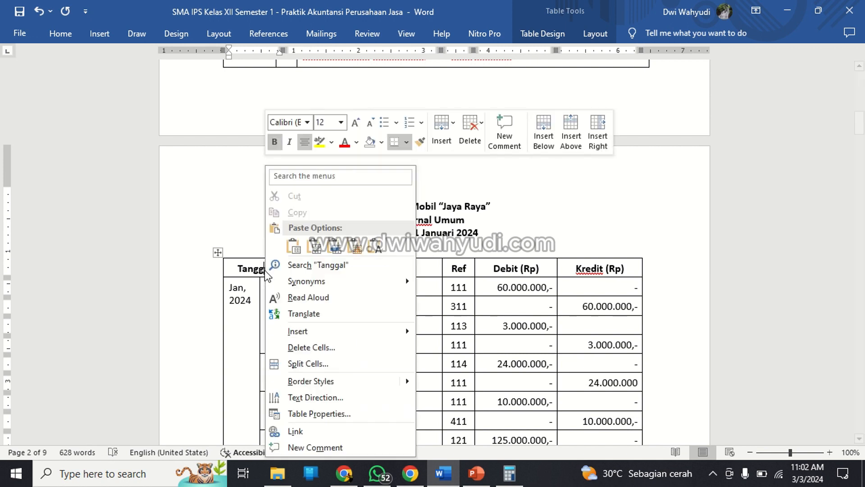
mouse_move(324, 332)
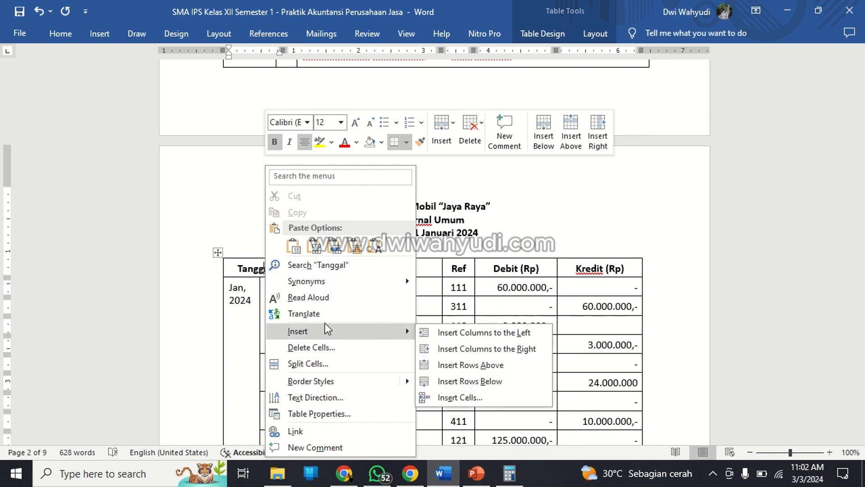
click(447, 371)
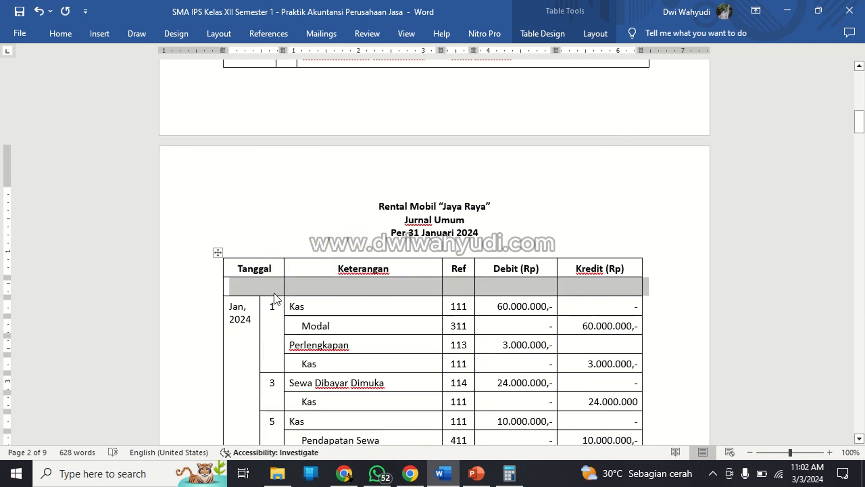
right_click(270, 293)
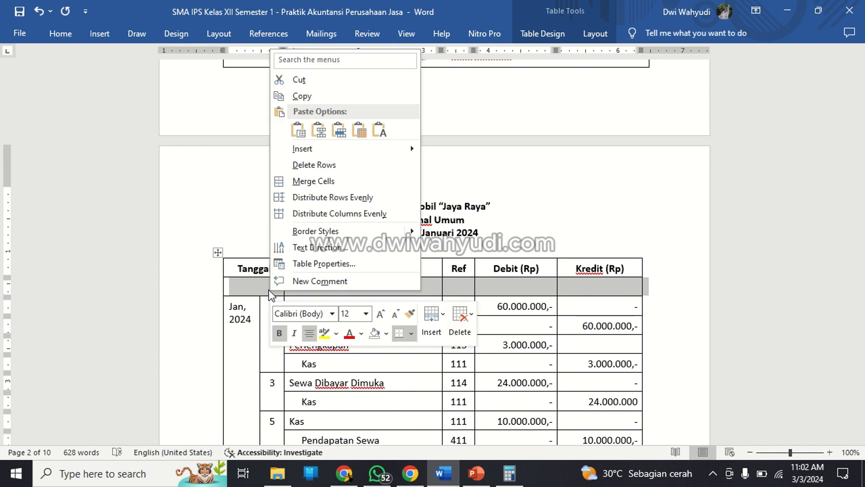
click(259, 290)
mouse_move(251, 318)
mouse_down()
mouse_move(252, 282)
mouse_move(247, 317)
mouse_up()
click(282, 333)
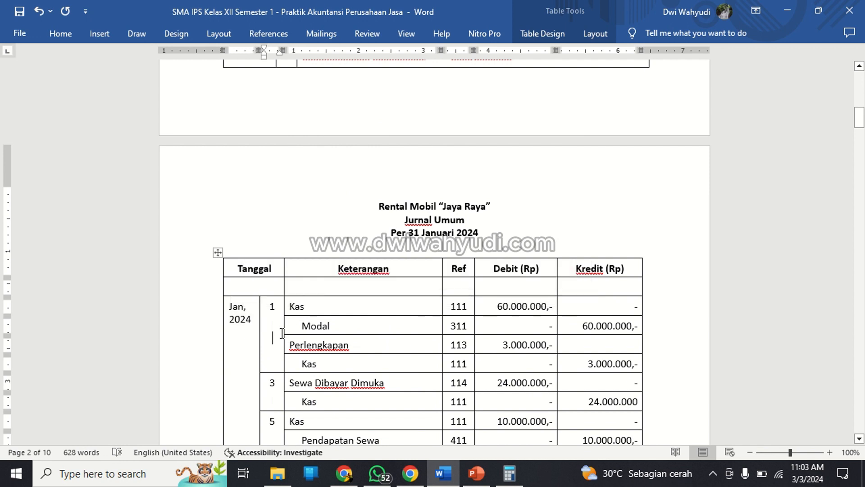
key(ctrl+z)
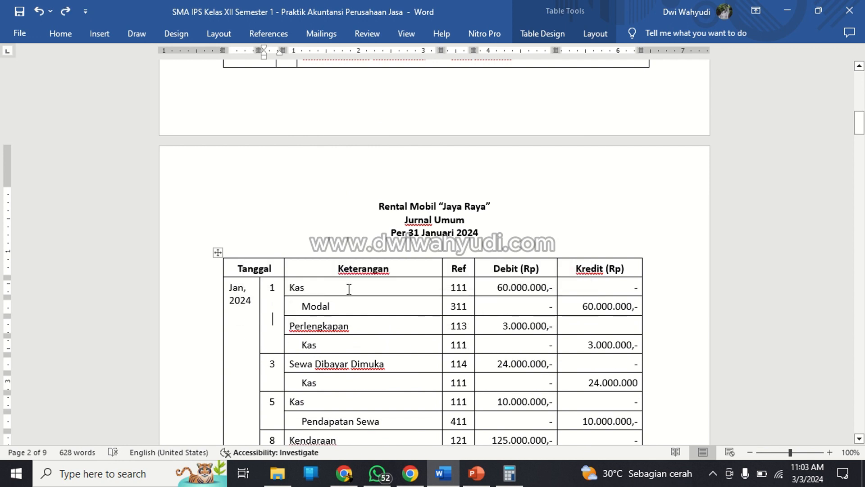
Enter day 2 below the 1 in the shared date cell, beside the Perlengkapan line.
text(2)
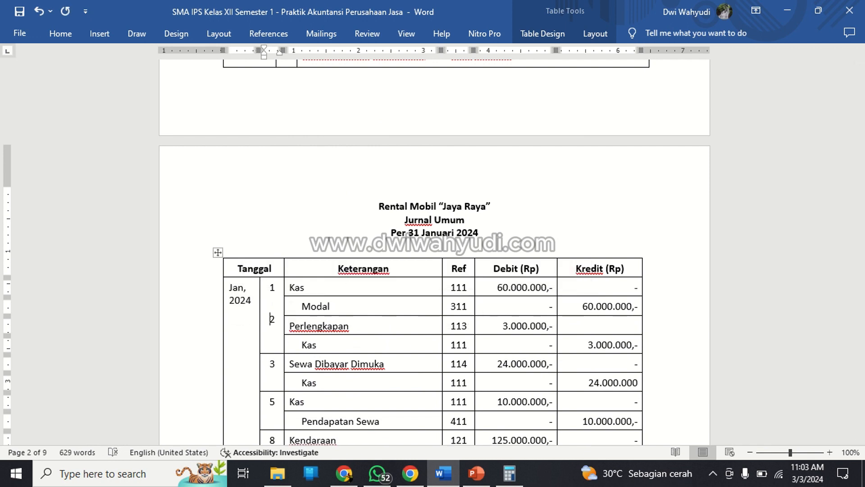
key(shift+Down)
key(shift+Down)
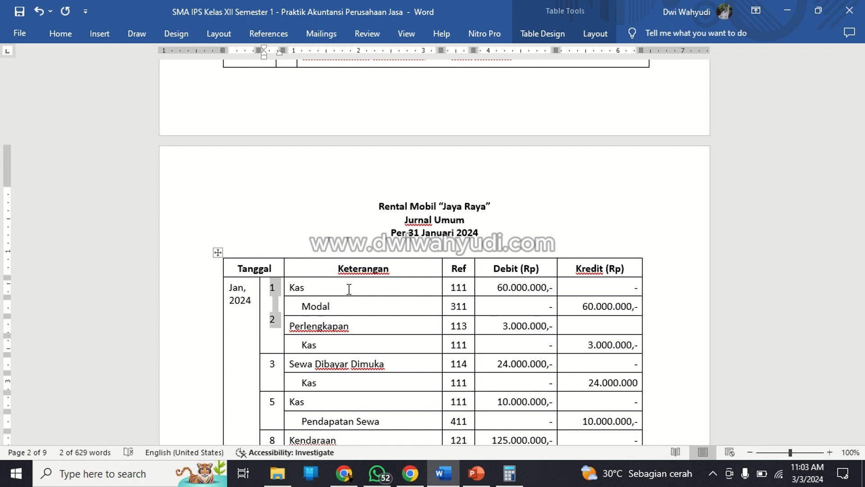
click(274, 324)
scroll(300, 322, down, 2)
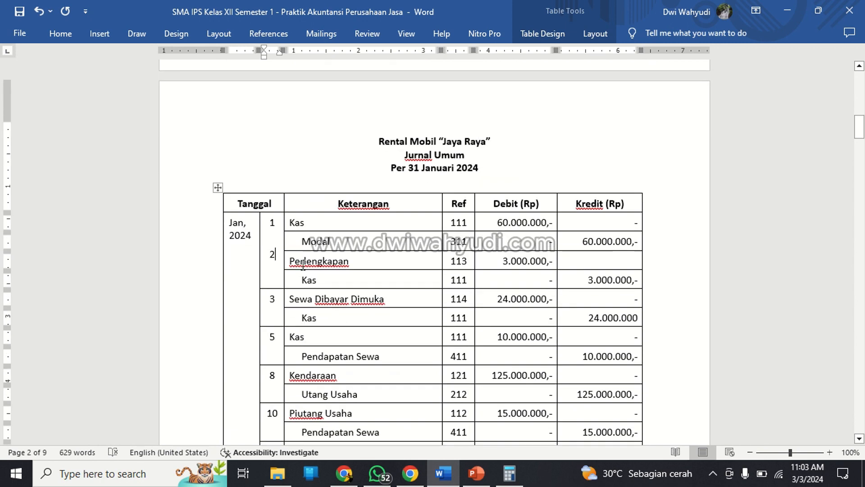
click(300, 264)
scroll(303, 265, down, 2)
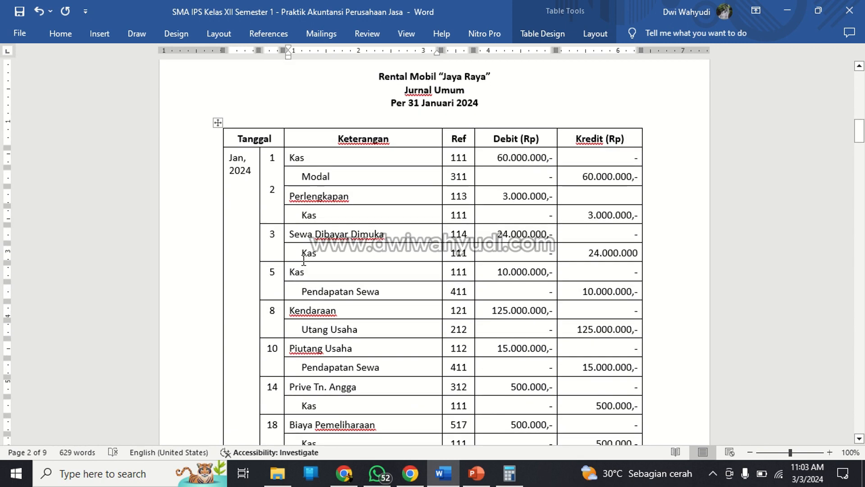
Try adding an extra line before the 2 in the shared date cell, and undo it.
click(270, 190)
key(Return)
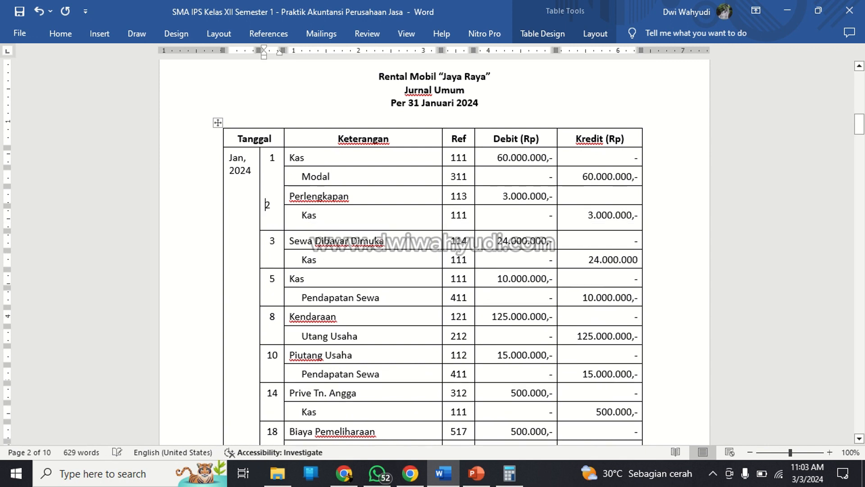
key(ctrl+z)
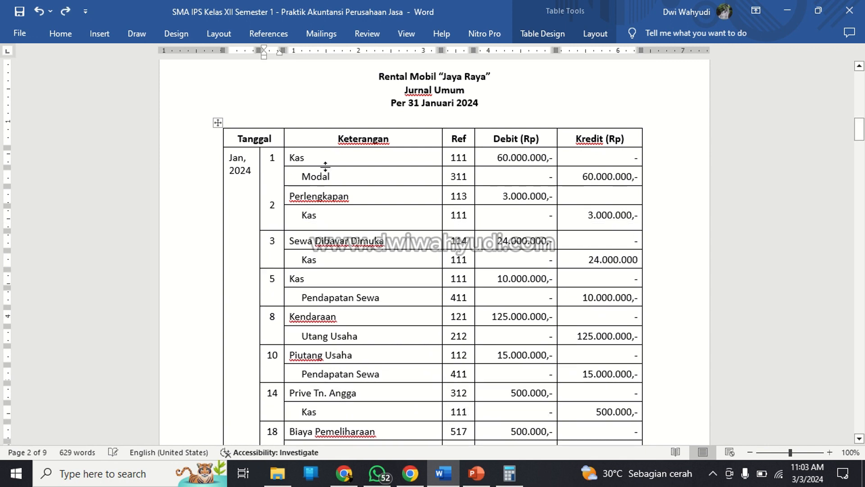
drag(271, 158, 276, 202)
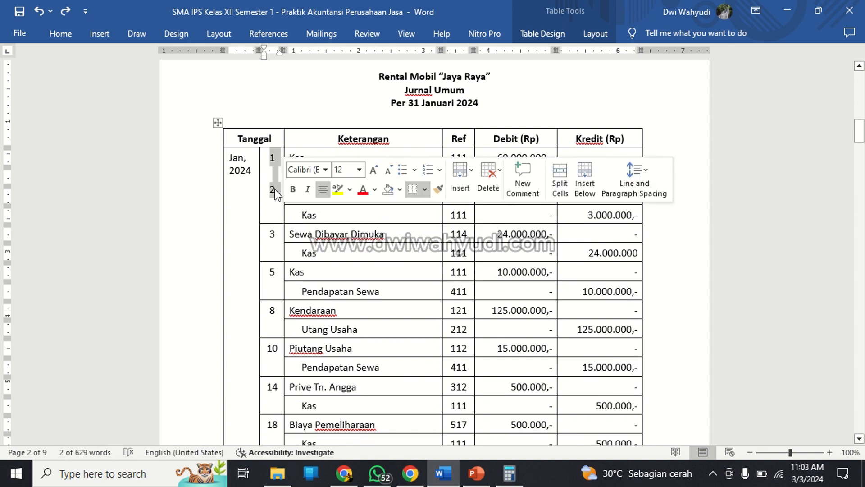
right_click(275, 193)
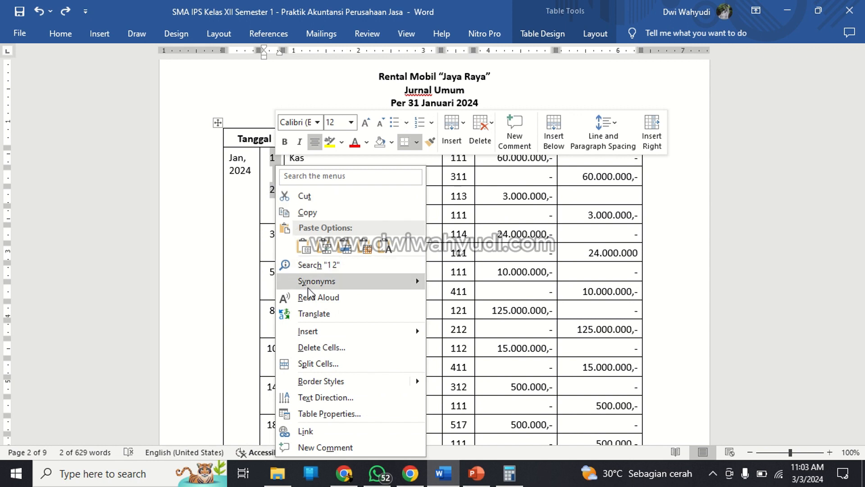
mouse_move(311, 282)
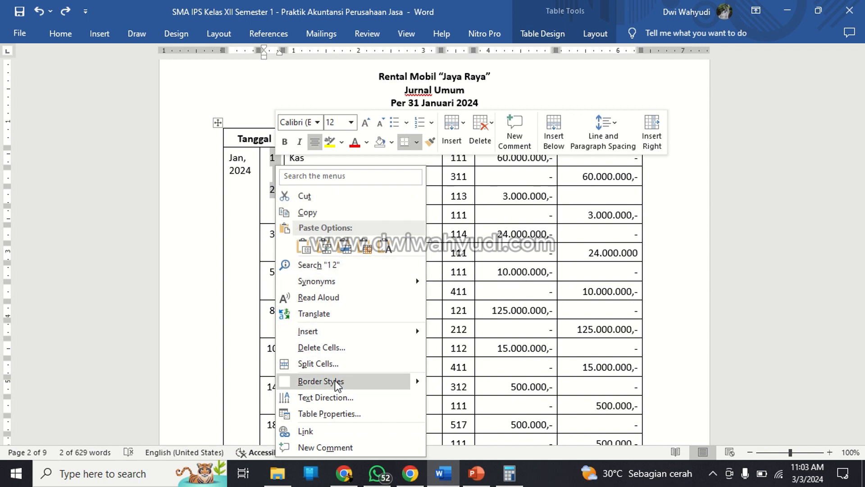
key(Escape)
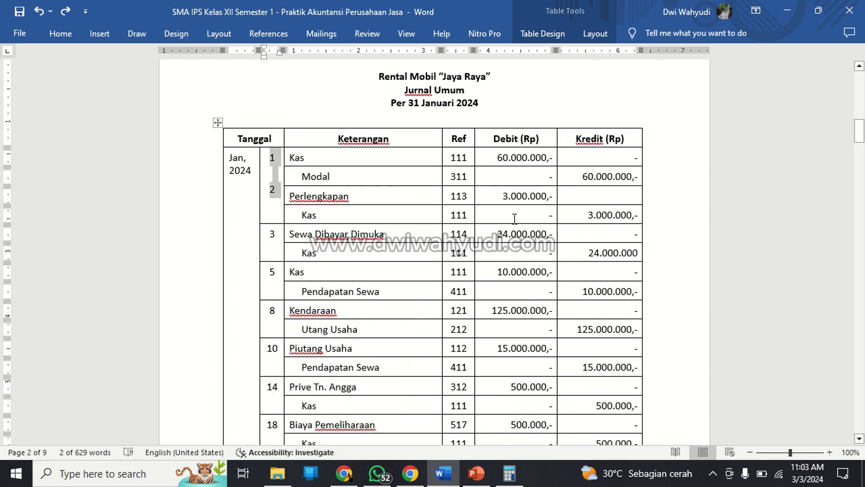
click(381, 220)
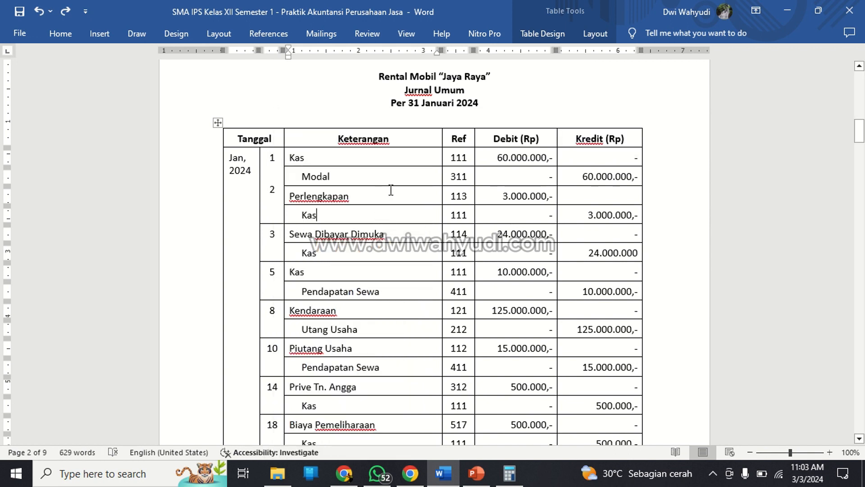
Split the shared date cell for days 1 and 2 in Jurnal Umum into one column and four rows.
click(272, 177)
right_click(272, 177)
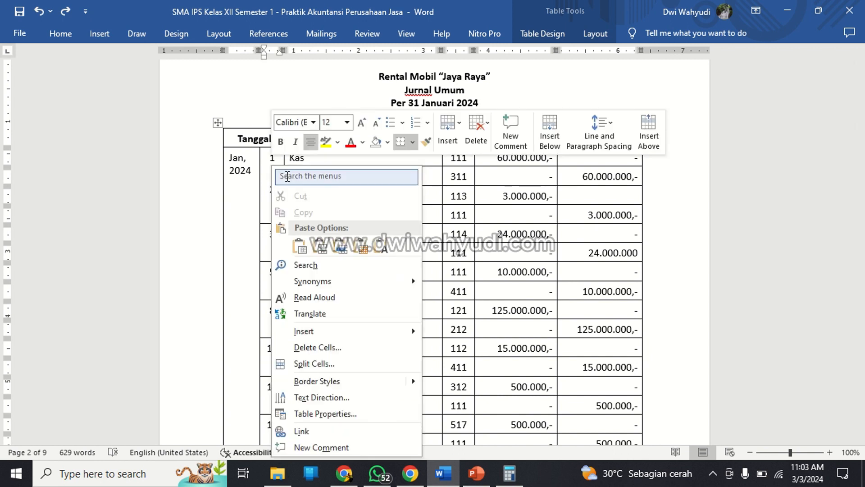
click(318, 363)
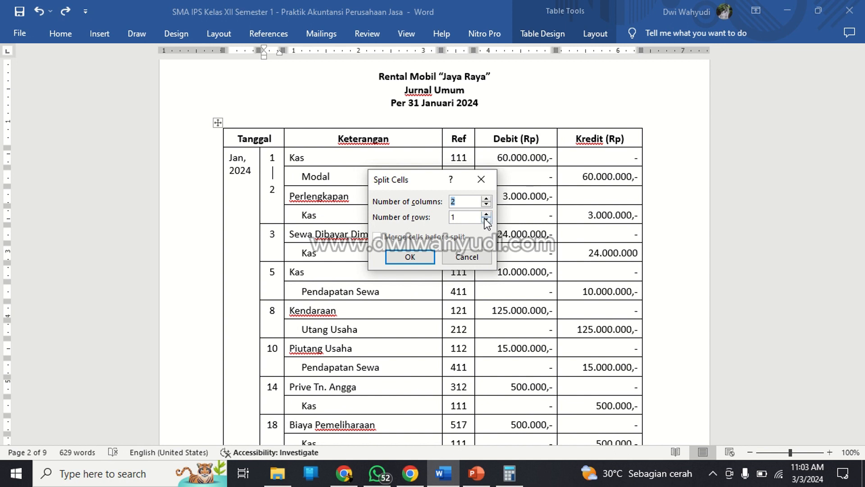
click(487, 215)
click(410, 257)
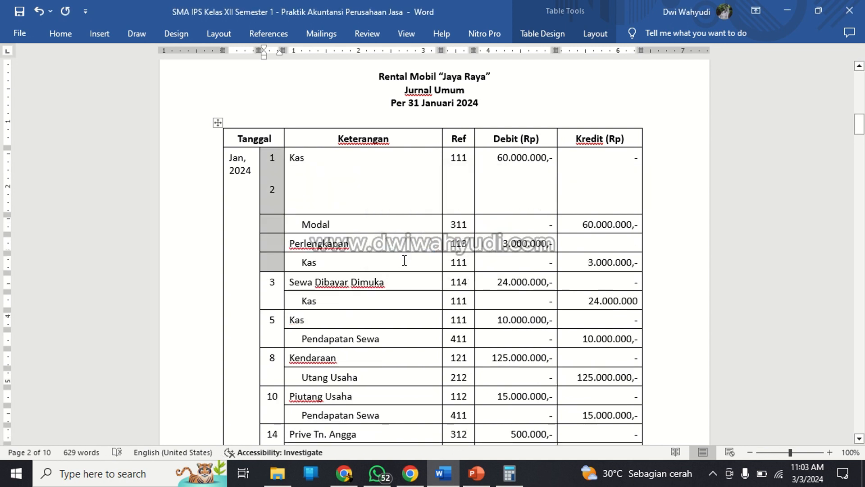
click(362, 203)
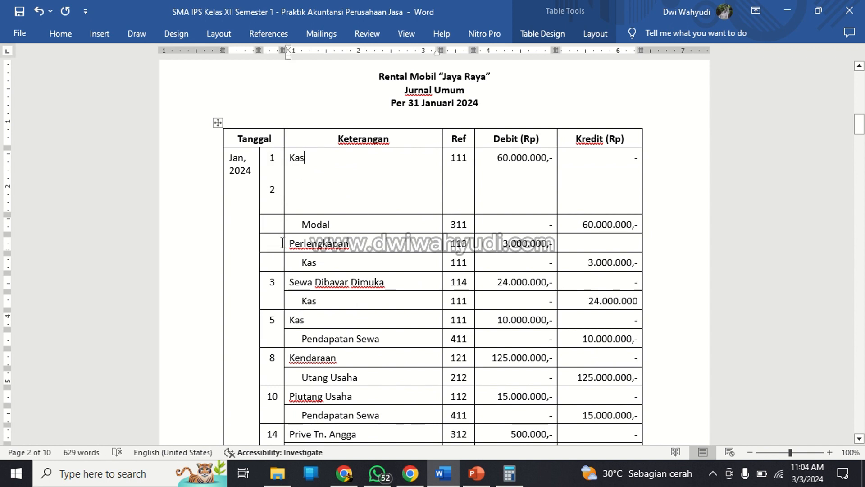
Merge the two date cells beside Perlengkapan and its Kas line, and the two beside the first Kas and Modal.
drag(277, 245, 276, 264)
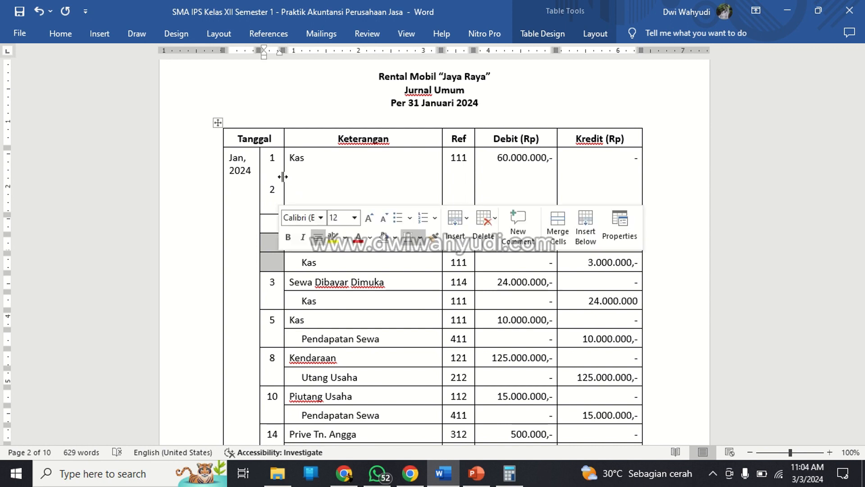
click(70, 34)
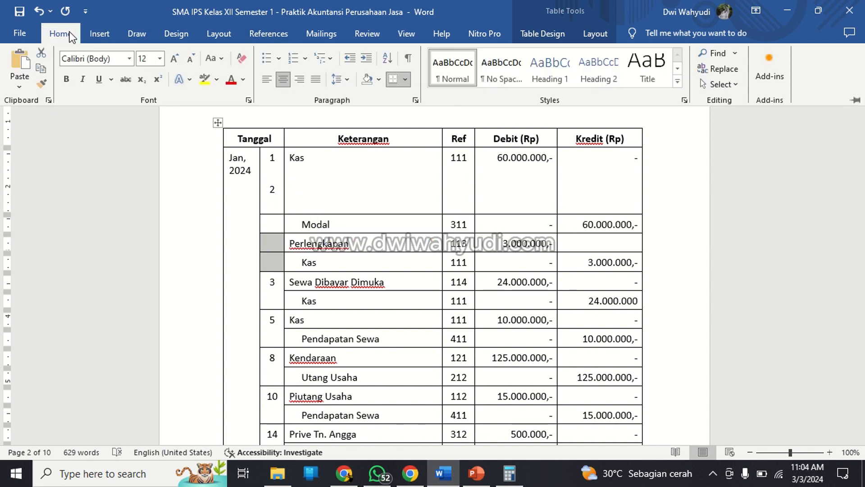
right_click(266, 247)
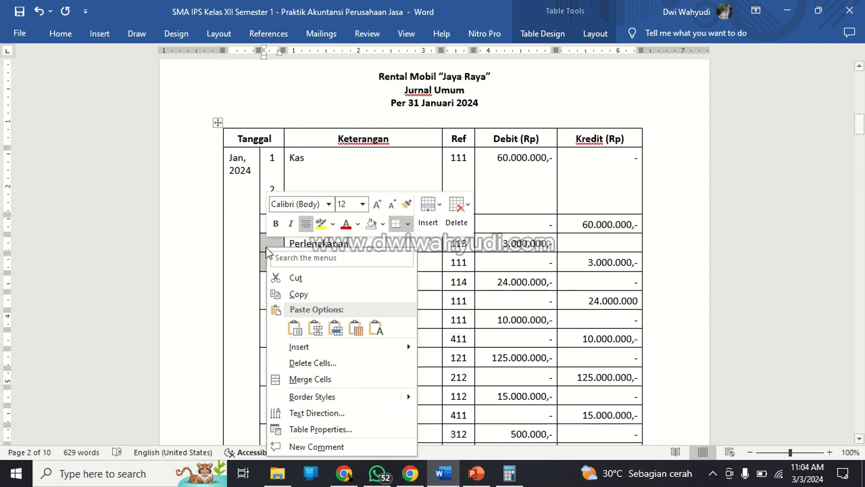
click(310, 379)
drag(273, 158, 280, 221)
right_click(279, 221)
click(318, 356)
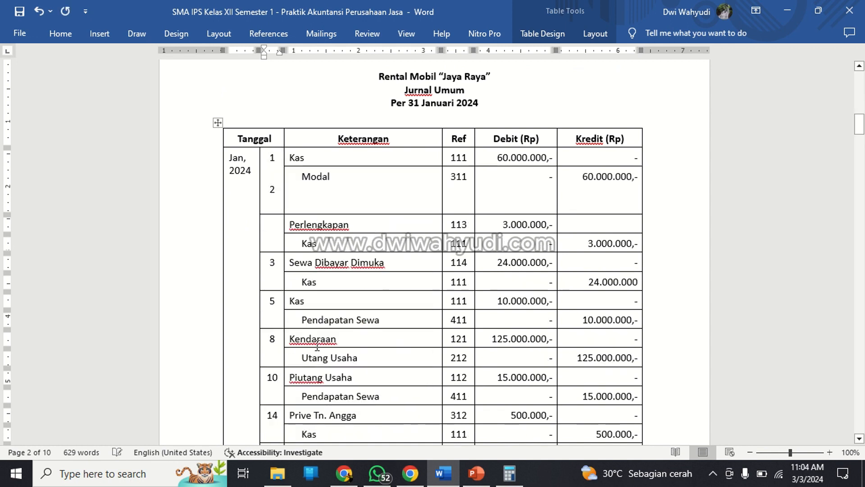
Enter 2 in the merged date cell beside Perlengkapan and remove the extra 2 and blank lines from the day 1 cell.
click(275, 176)
click(371, 195)
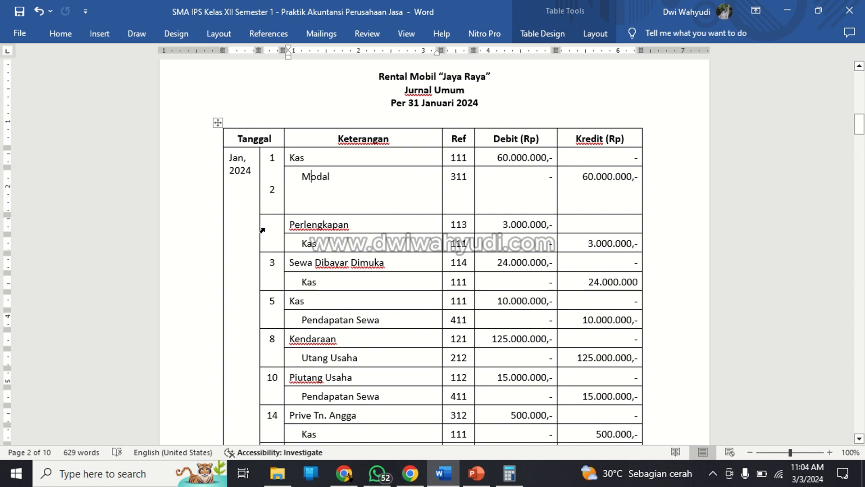
click(282, 228)
text(2)
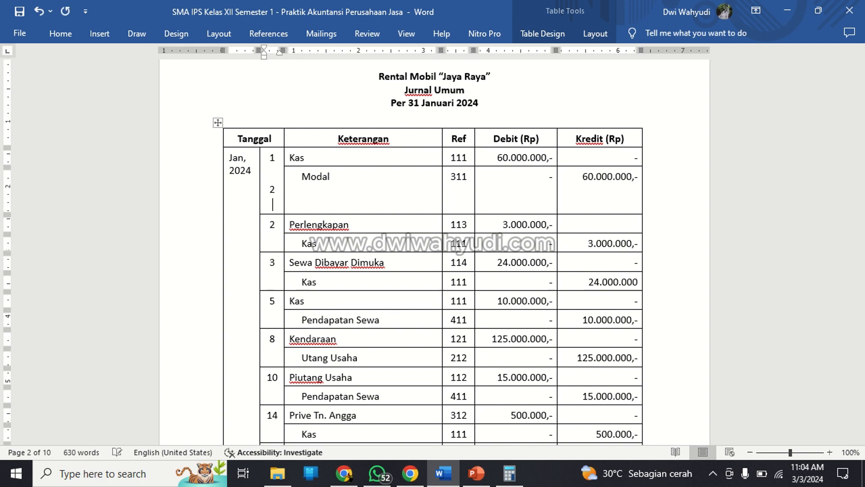
key(BackSpace)
key(BackSpace)
key(BackSpace)
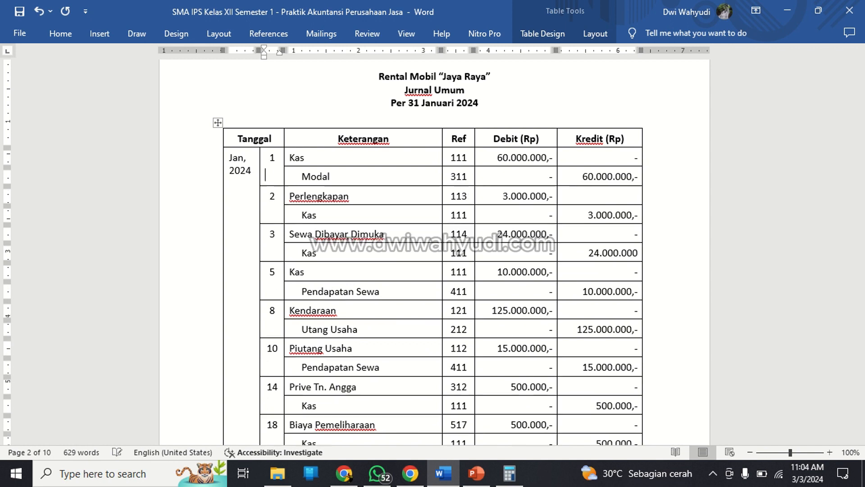
click(346, 209)
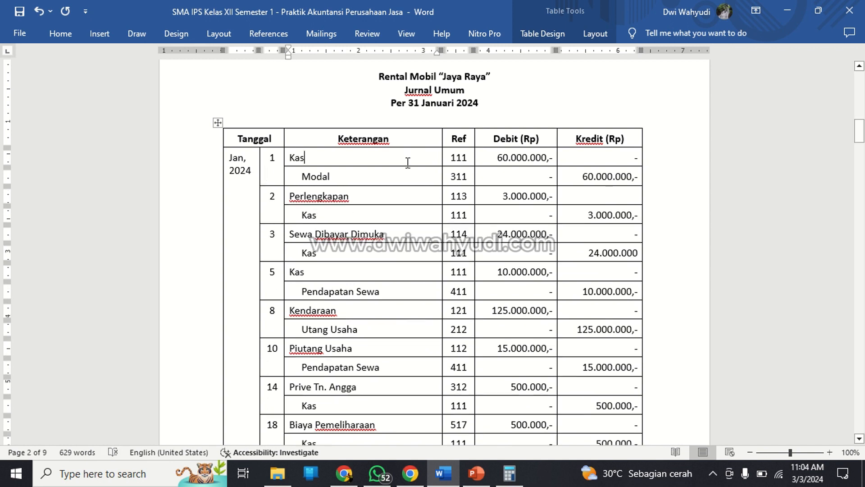
Review the account code list and Daftar Transaksi against the Jurnal Umum entries.
scroll(408, 162, up, 5)
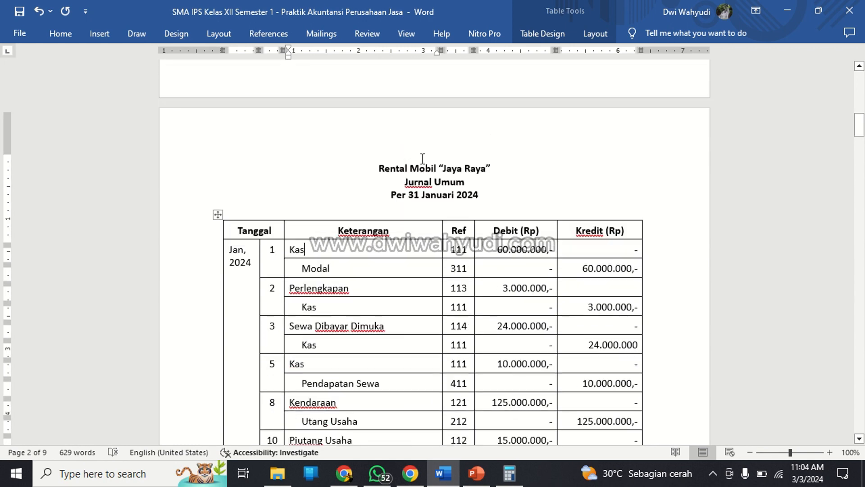
scroll(423, 159, up, 10)
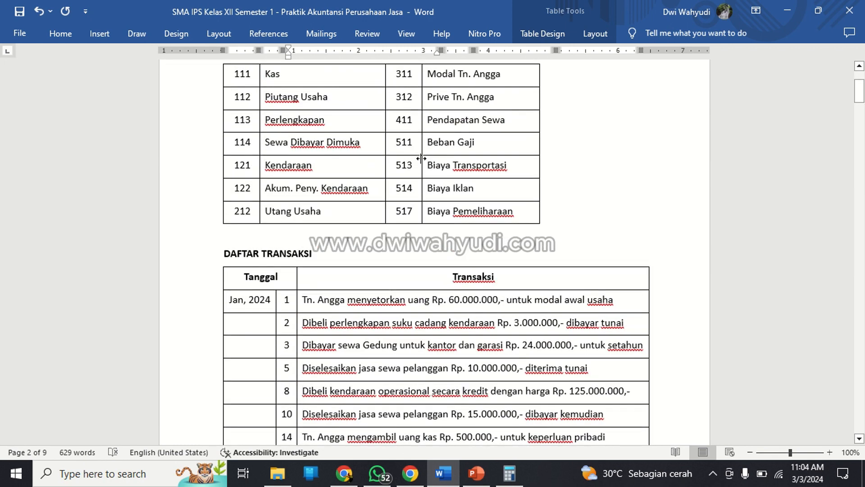
scroll(422, 159, up, 3)
scroll(423, 159, down, 5)
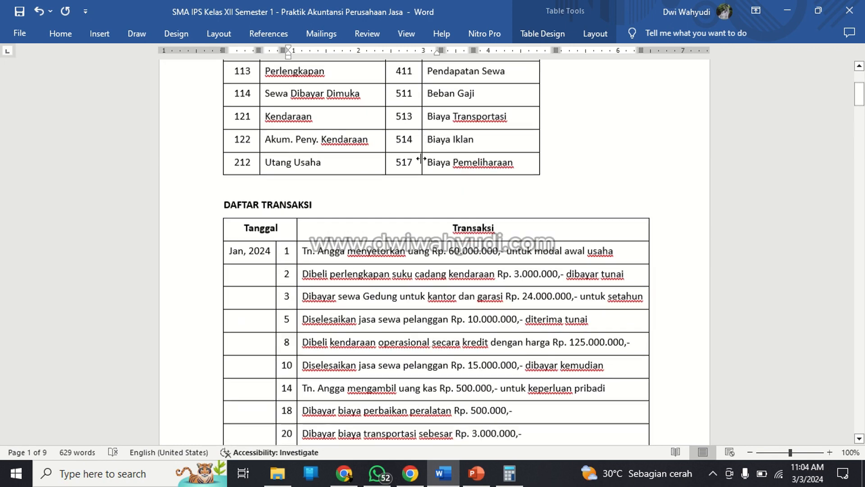
scroll(423, 159, down, 9)
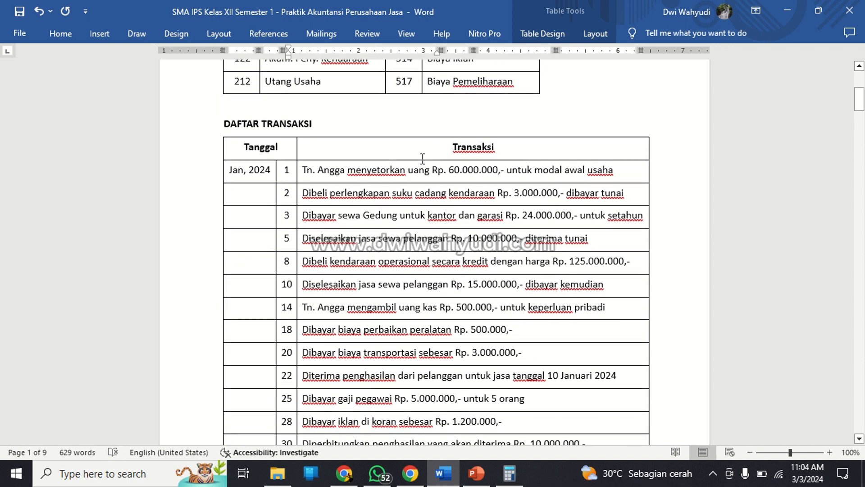
scroll(425, 157, down, 7)
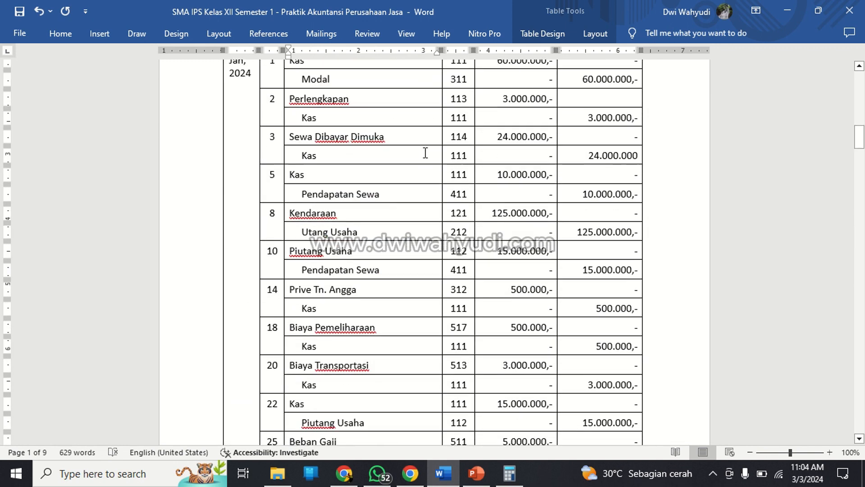
scroll(422, 153, up, 3)
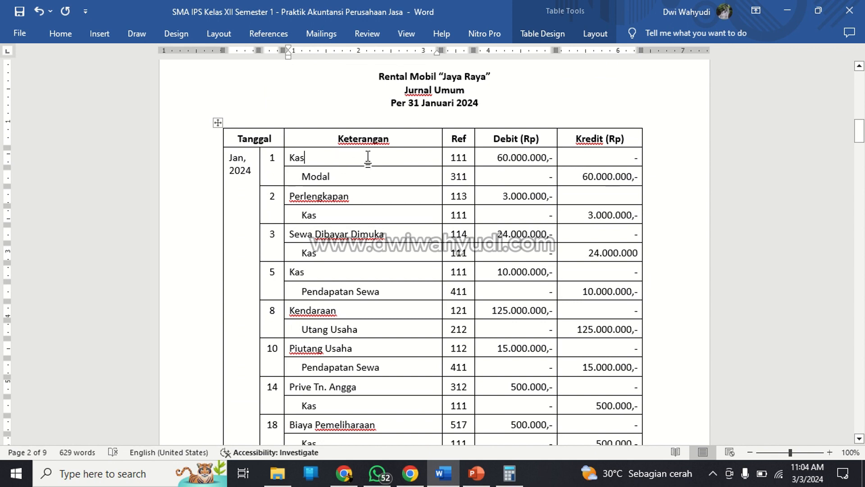
click(350, 160)
Describe the day 2 entry in the Kas ledger of Buku Besar as "Pembelian Perlengkapan".
scroll(564, 172, down, 10)
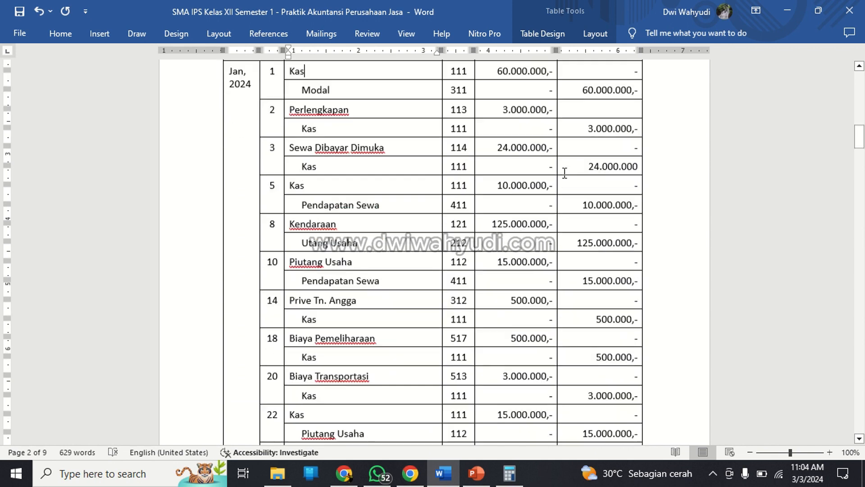
click(418, 309)
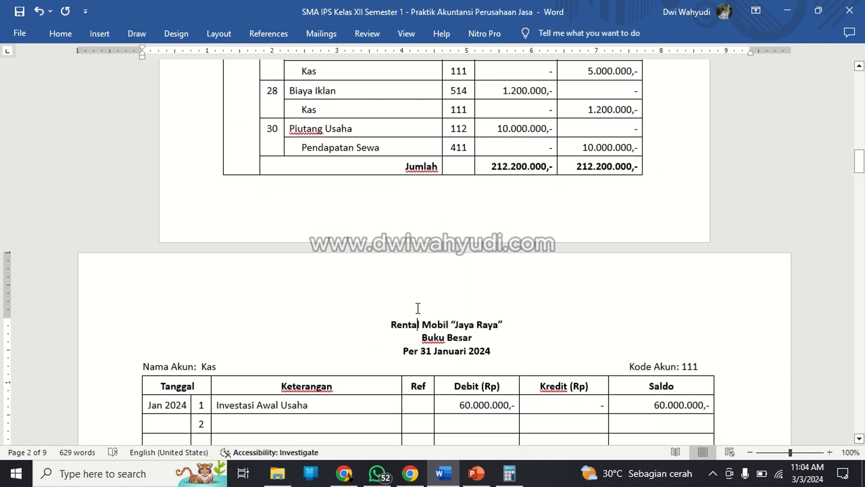
scroll(419, 307, down, 2)
click(324, 328)
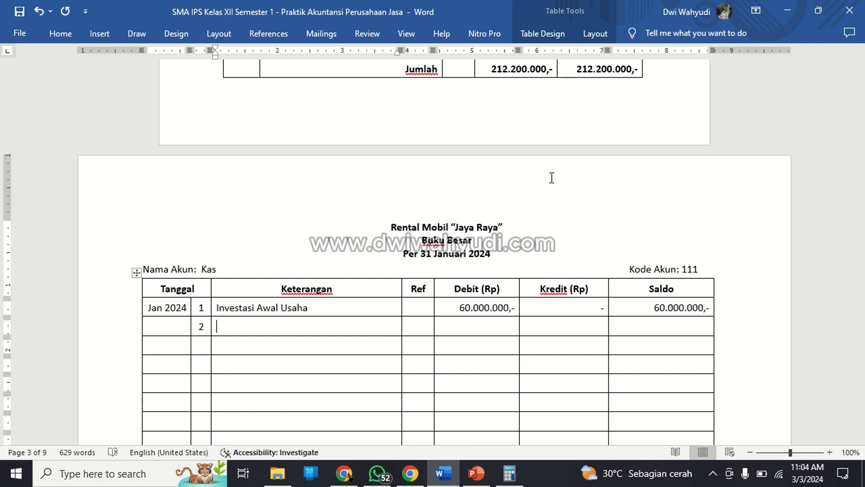
text(Pembelian Perlengkapan)
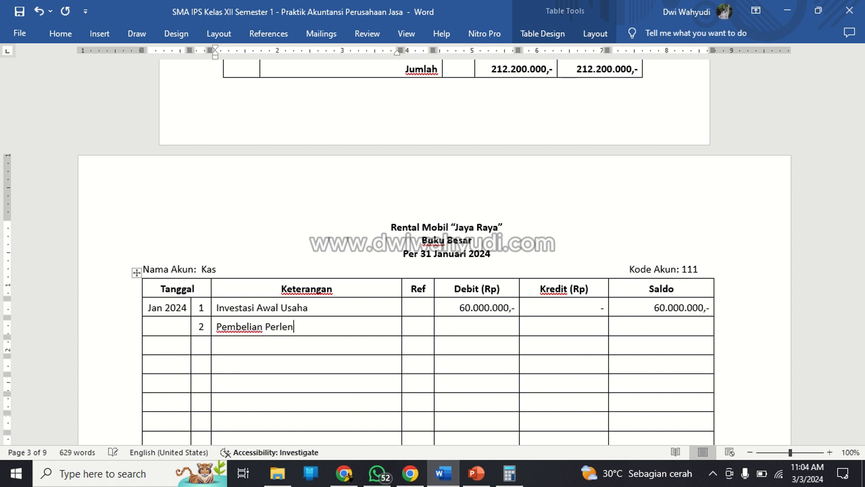
Fill the day 2 Kas ledger amounts with "-" as debit, 3.000.000,- as credit and 57.000.000,- as balance.
key(Tab)
key(Tab)
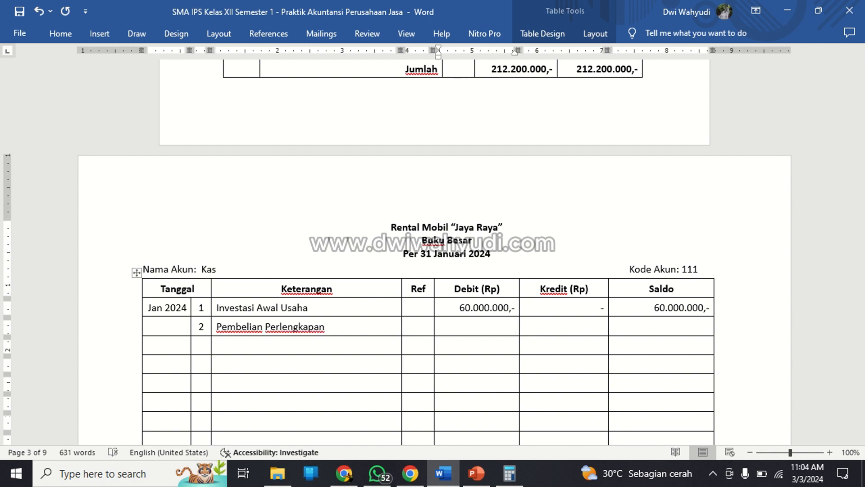
key(Tab)
text(3.000.000,-)
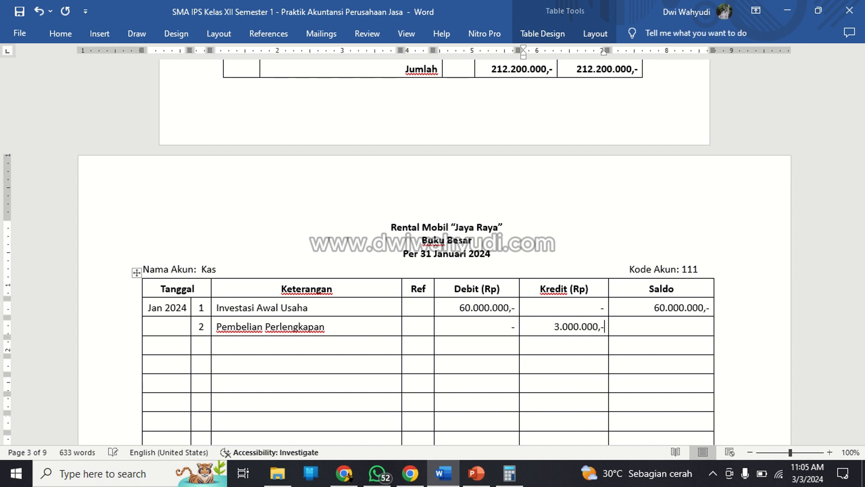
key(Tab)
text(57.000.000)
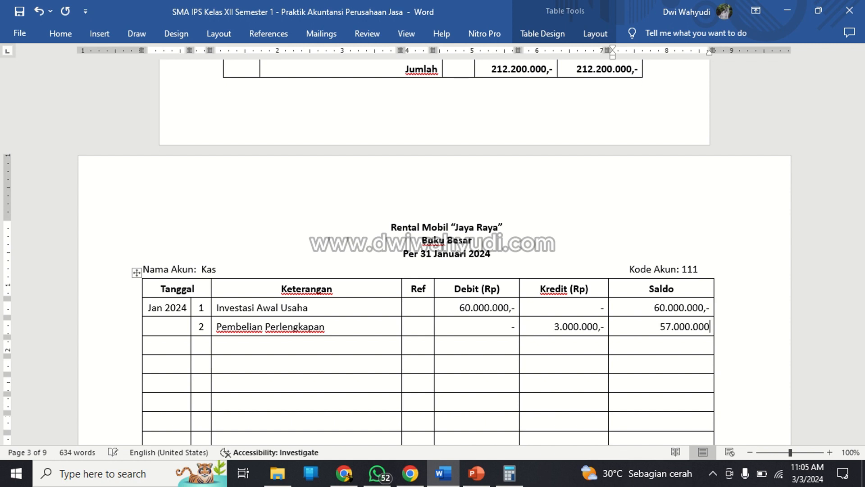
text(,-)
Add a day 3 entry described as "Sewa Dibayar Dimuka" in the next row of the Kas ledger.
key(Down)
key(Left)
key(Left)
key(Left)
key(Left)
key(Left)
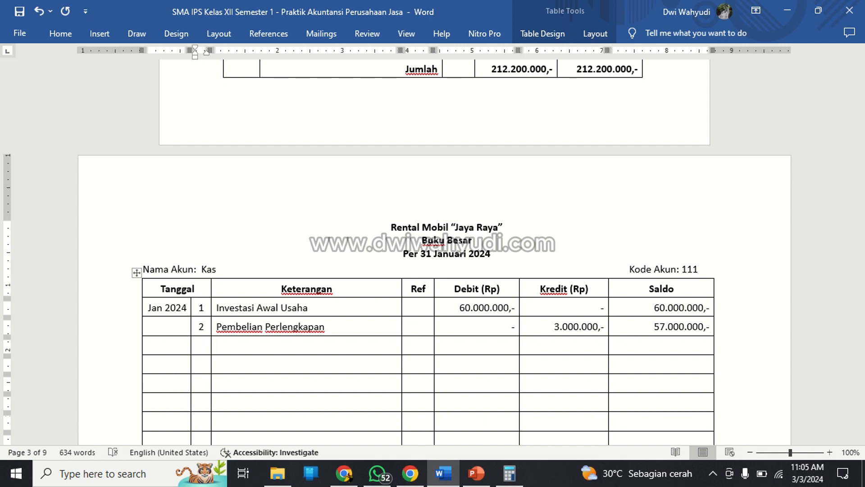
key(Tab)
text(Sewa)
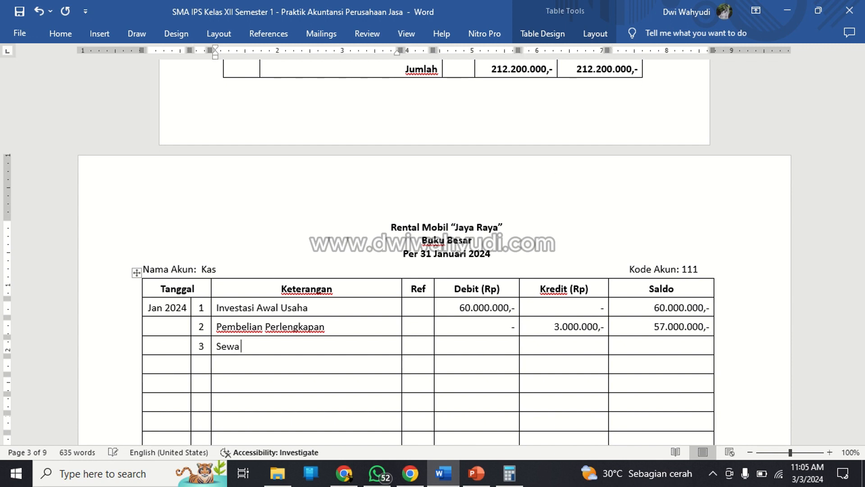
text( Dibayar Dimuka)
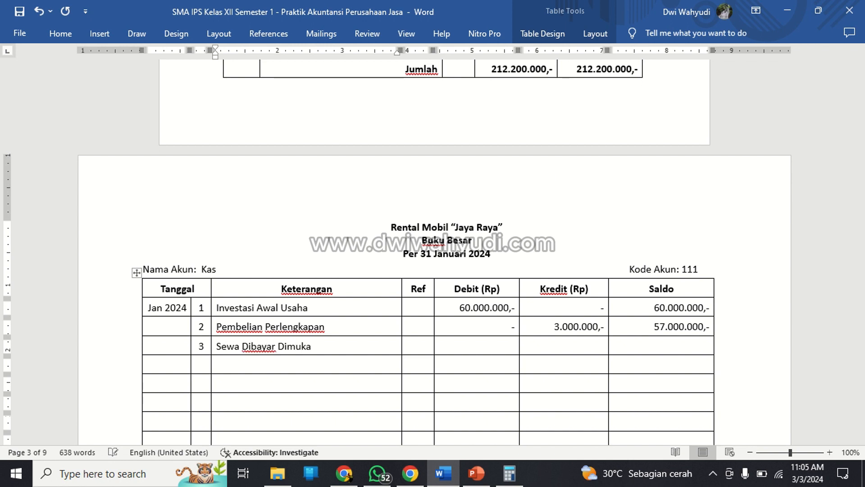
Set the day 3 Kas ledger entry's debit to "-" and its credit to 24.000.000,-.
key(Tab)
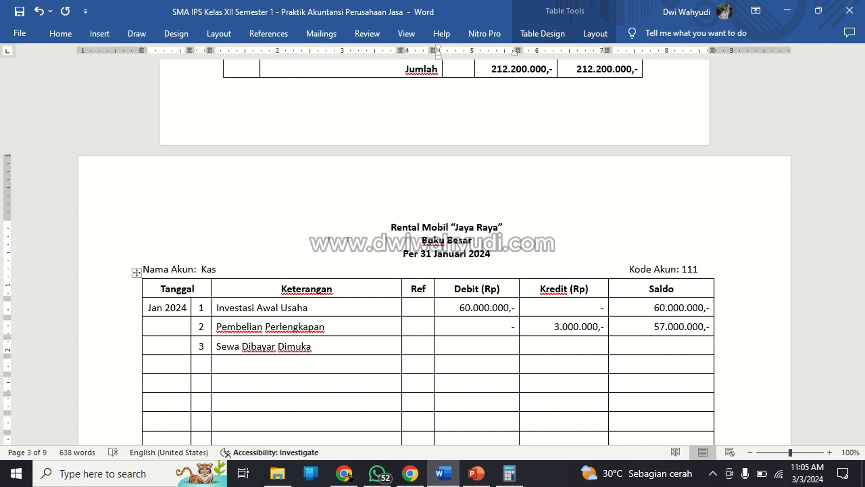
text(-)
key(Tab)
text(24.000.000,-)
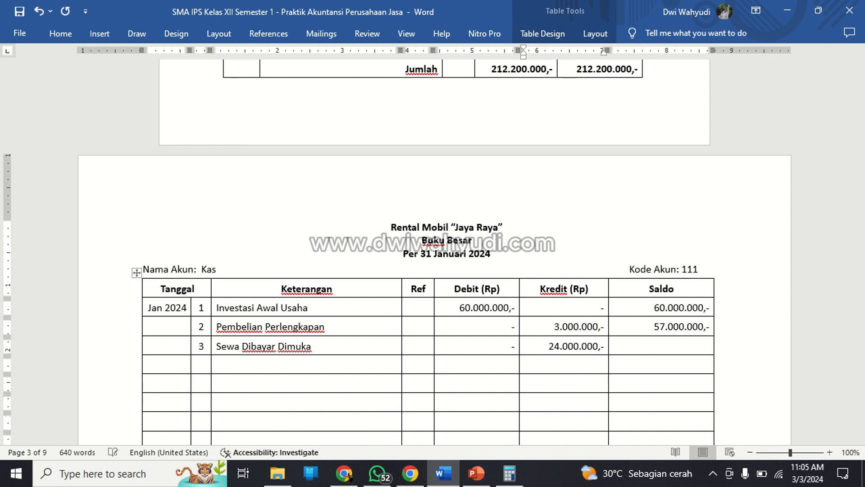
Examine the Kas lines for days 1 and 2 in Jurnal Umum against the Kas ledger postings.
scroll(430, 329, up, 6)
scroll(429, 328, down, 5)
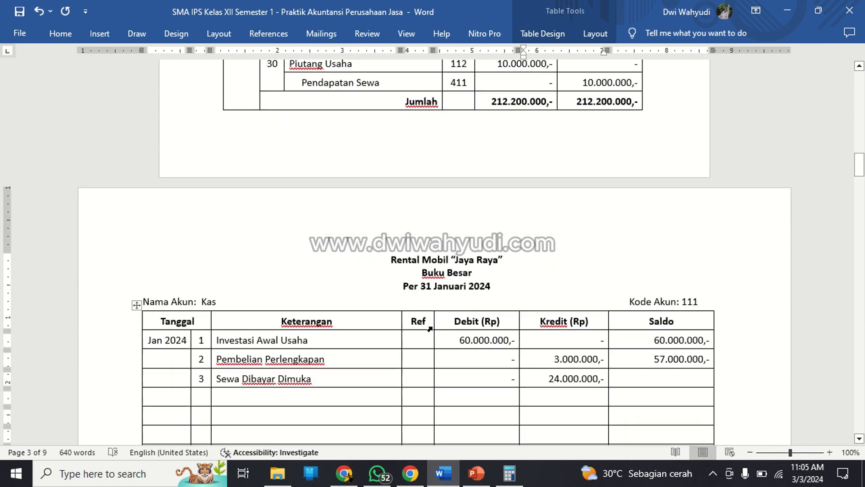
click(317, 337)
scroll(318, 337, up, 6)
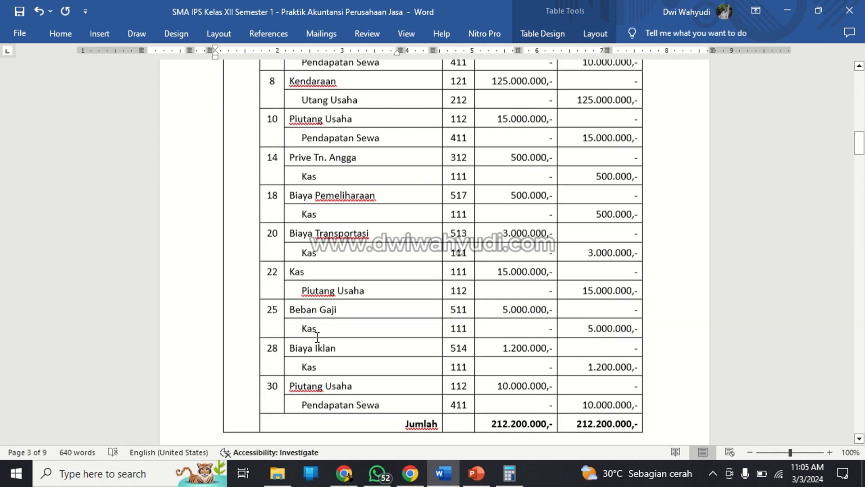
scroll(317, 337, up, 9)
click(301, 158)
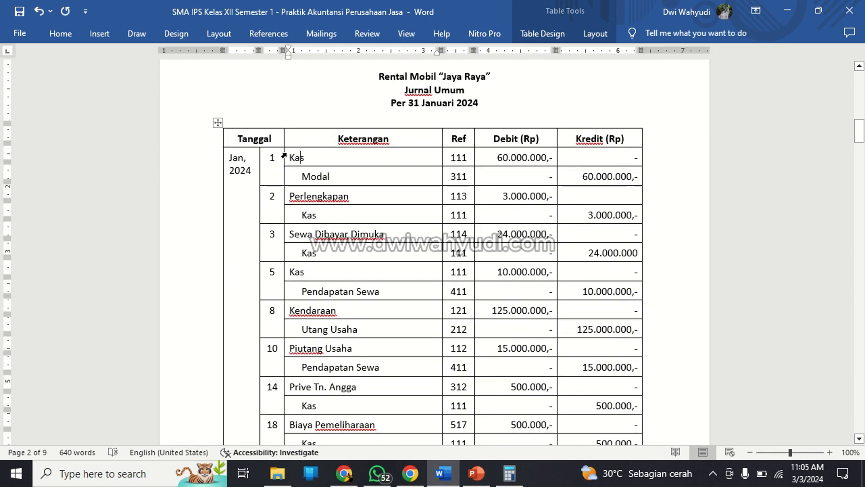
double_click(297, 157)
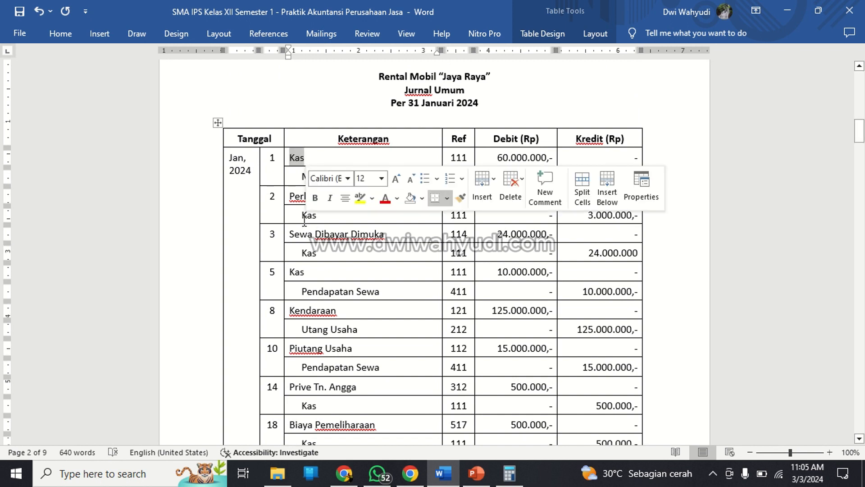
double_click(309, 215)
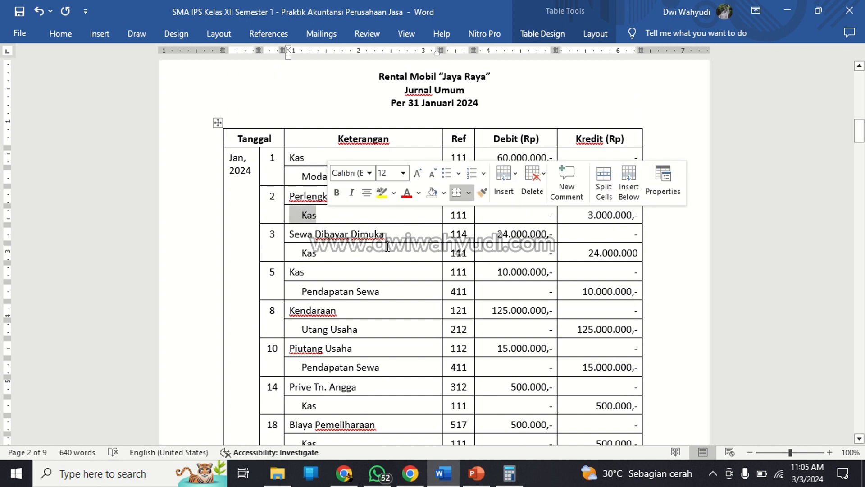
Check the day 3 Kas line in Jurnal Umum and enter 33.000.000,- as the day 3 balance in the Kas ledger.
click(346, 249)
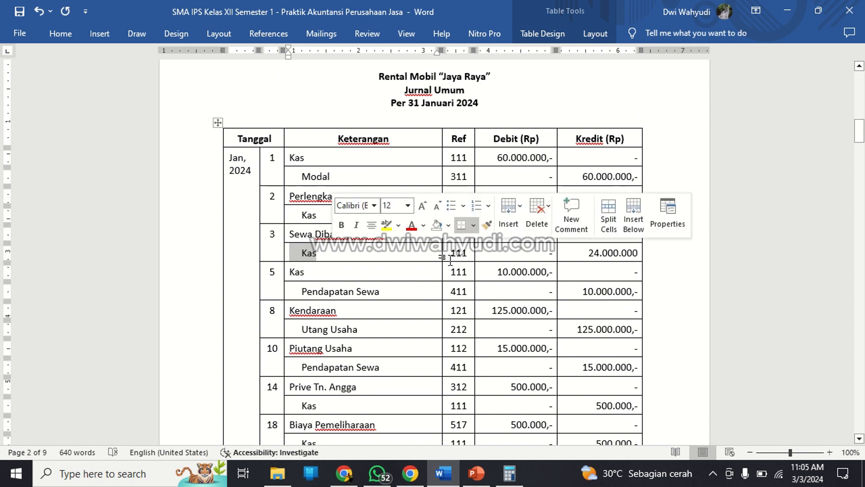
click(600, 253)
scroll(335, 257, down, 15)
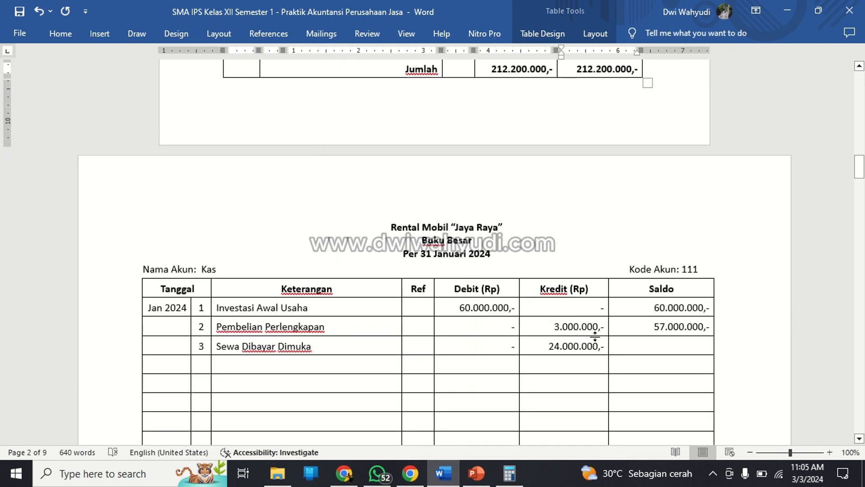
click(651, 350)
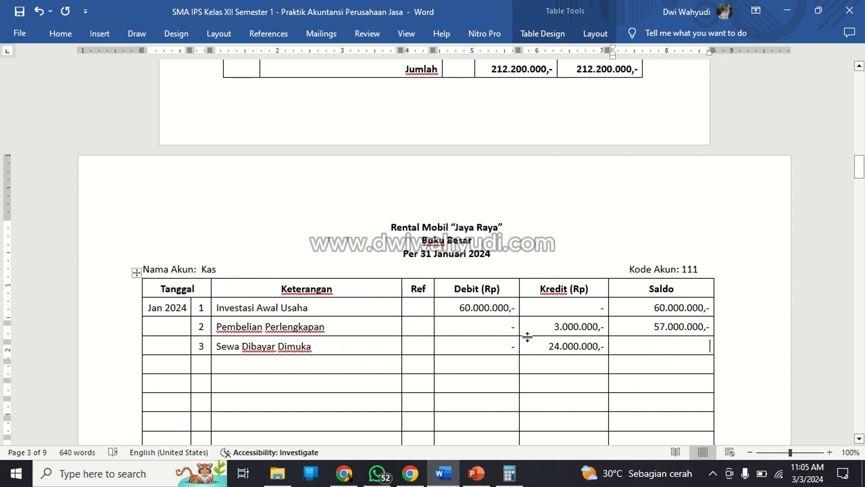
text(33.0)
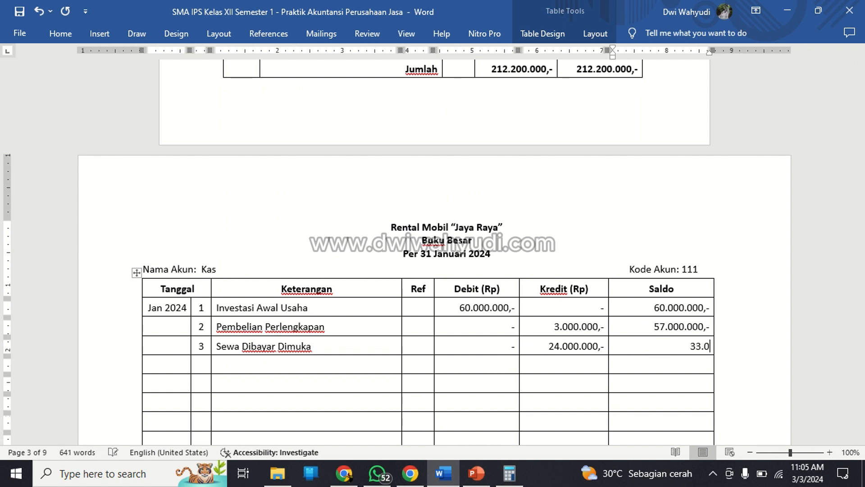
text(00.000,-)
Add a day 5 entry described as "Pendapatan Sewa" in the next row of the Kas ledger.
scroll(257, 358, down, 3)
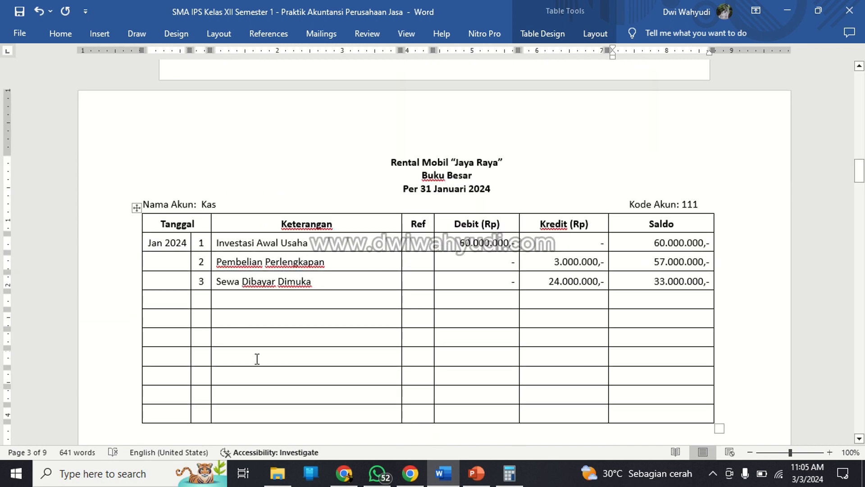
click(206, 300)
text(5)
scroll(433, 252, up, 20)
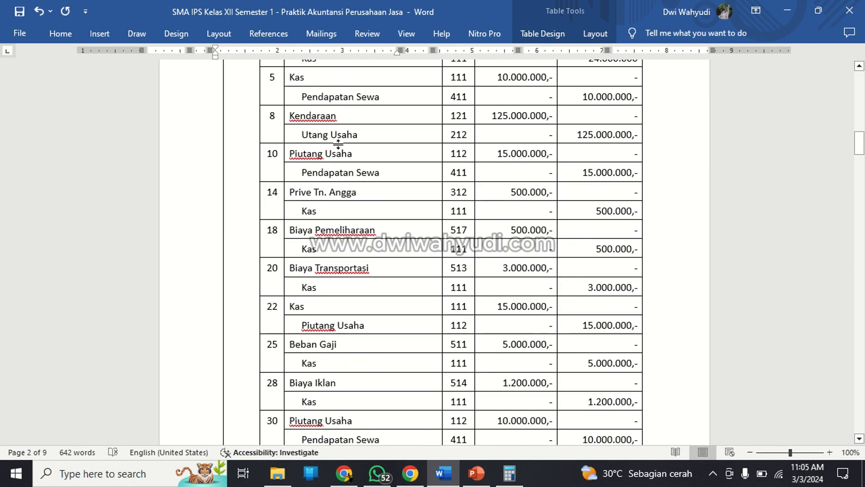
scroll(398, 131, down, 10)
scroll(398, 143, down, 10)
key(Tab)
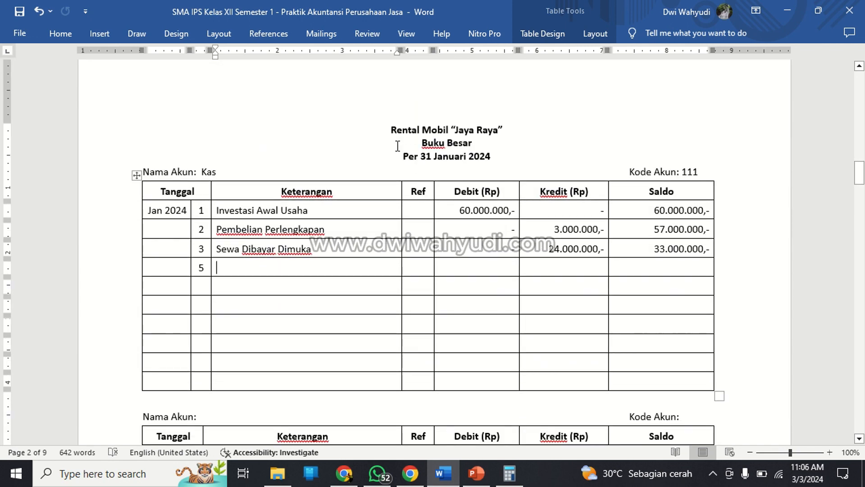
text(Pendapatan Sewa)
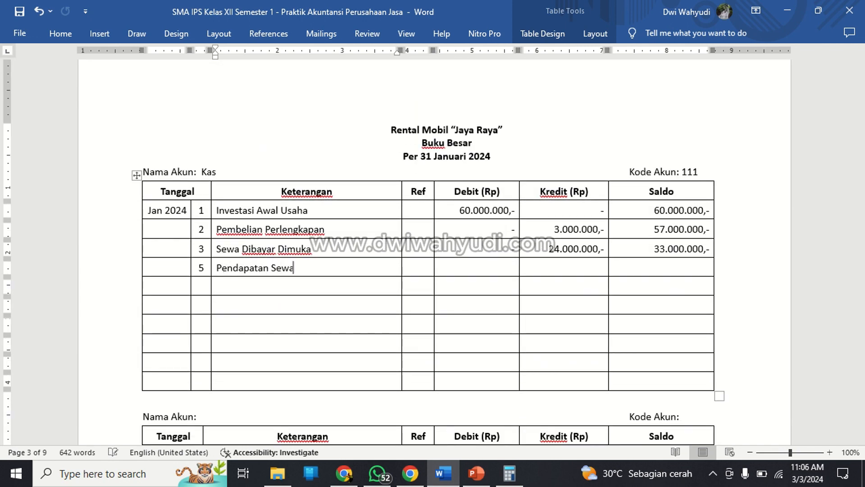
Fill the day 5 Kas ledger amounts with 10.000.000,- as debit, "-" as credit and 43.000.000,- as balance.
key(Tab)
key(Tab)
text(-)
key(Tab)
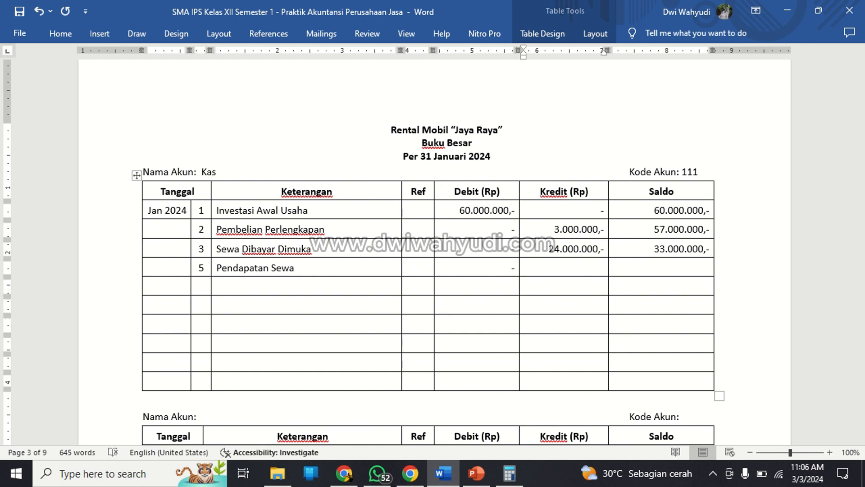
key(Left)
key(shift+Left)
text(10.0)
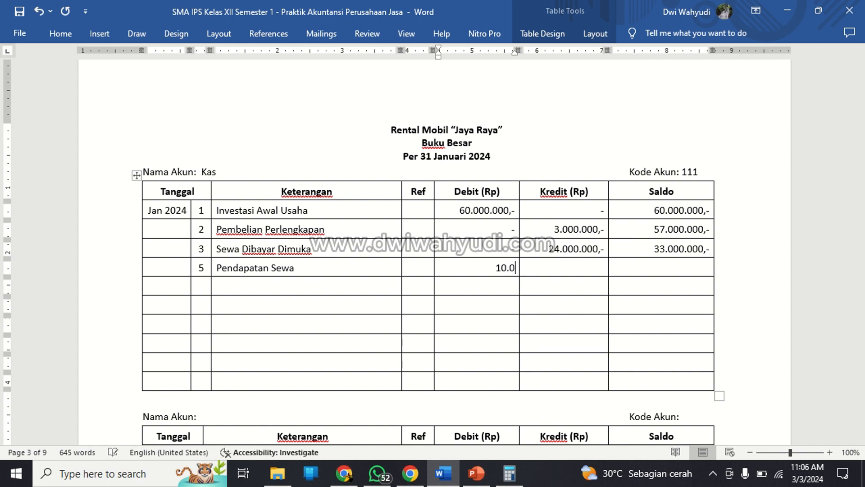
text(00.000,-)
key(Right)
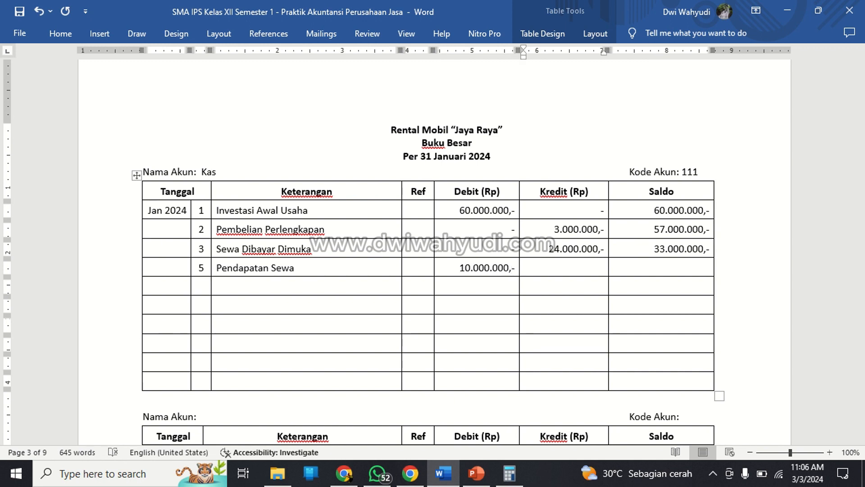
text(-)
key(Right)
text(43.000)
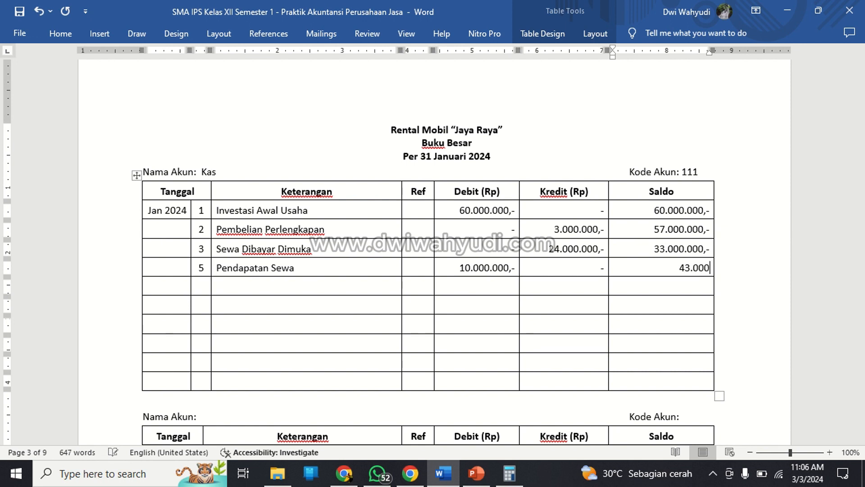
text(.000,-)
Add a day 14 entry described as "Prive Pemilik" in the next row of the Kas ledger.
key(Down)
key(Left)
key(Left)
key(Left)
key(Left)
key(Left)
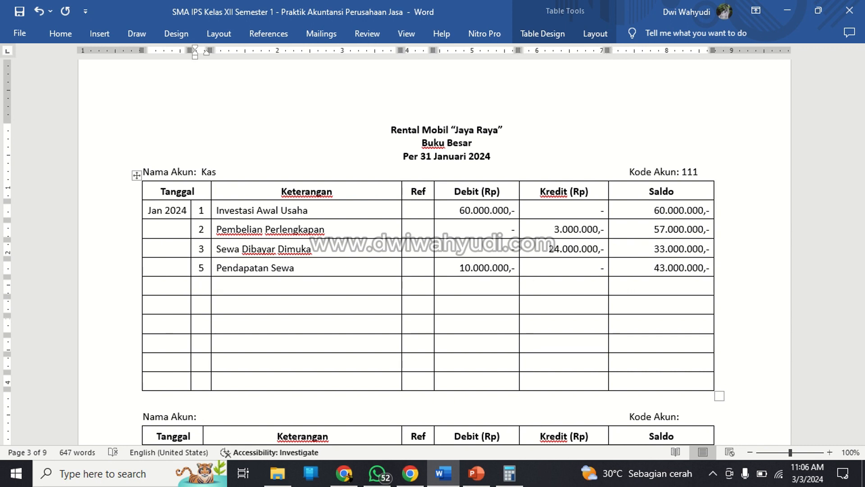
text(14)
key(Tab)
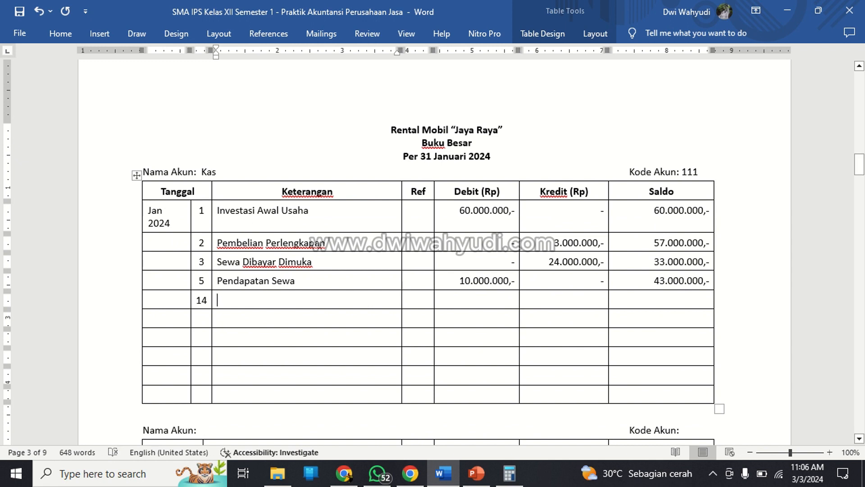
text(Prive Tn)
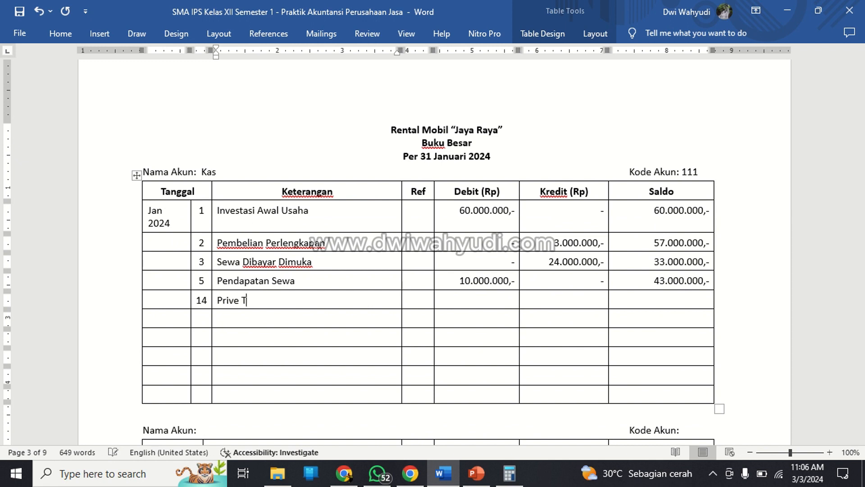
key(BackSpace)
key(BackSpace)
key(BackSpace)
text(Pemilik)
Fill the day 14 Kas ledger amounts with "-" as debit, 500.000,- as credit and 42.500.000,- as balance.
key(Tab)
key(Tab)
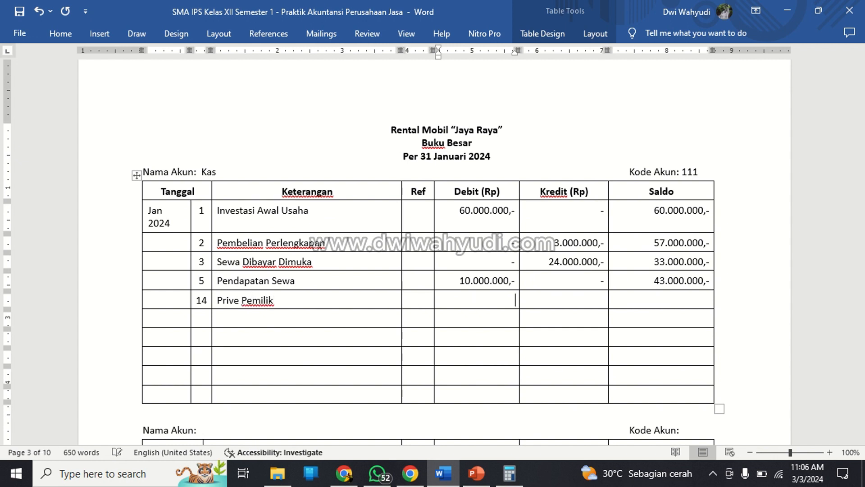
text(-)
key(Tab)
text(500.000)
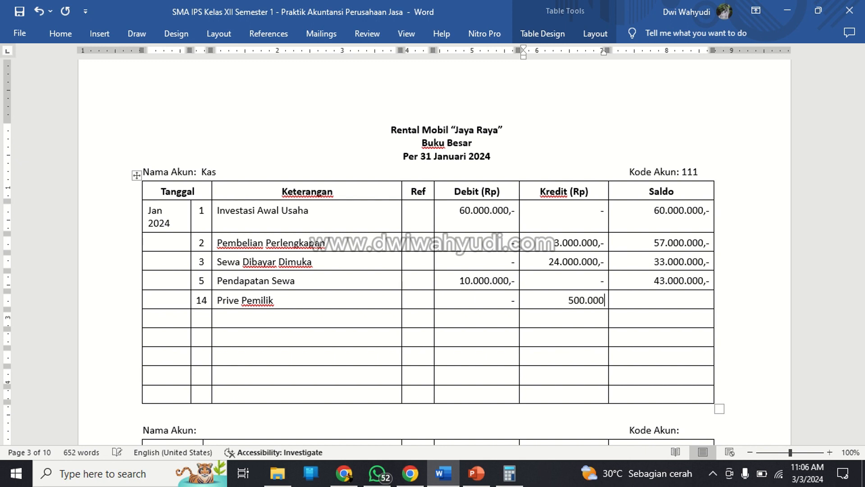
text(,-)
key(Tab)
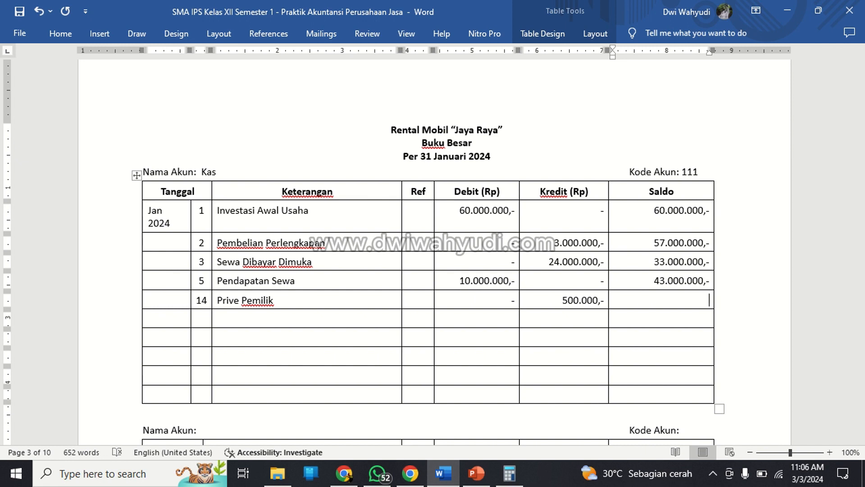
text(42.500.000,-)
Add a day 18 entry described as "Biaya Pemeliharaan" in the next row of the Kas ledger.
key(Down)
key(Left)
key(Left)
key(Left)
key(Left)
key(Left)
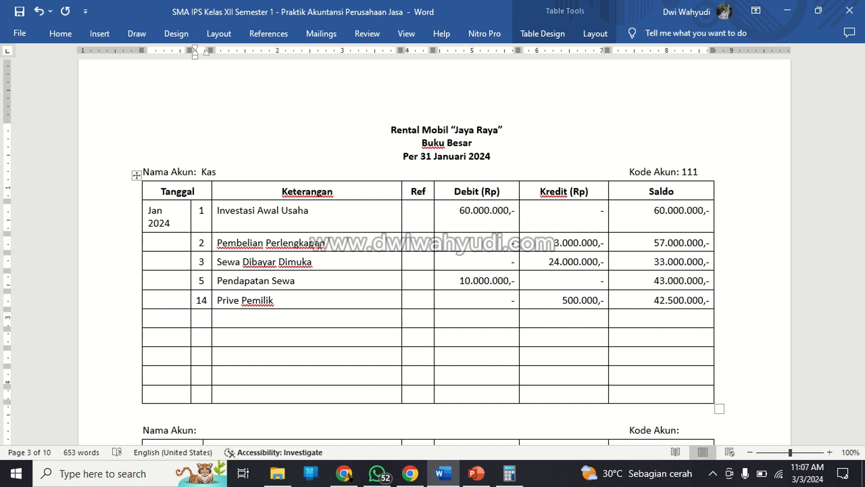
text(18)
key(Tab)
text(B)
scroll(397, 146, up, 7)
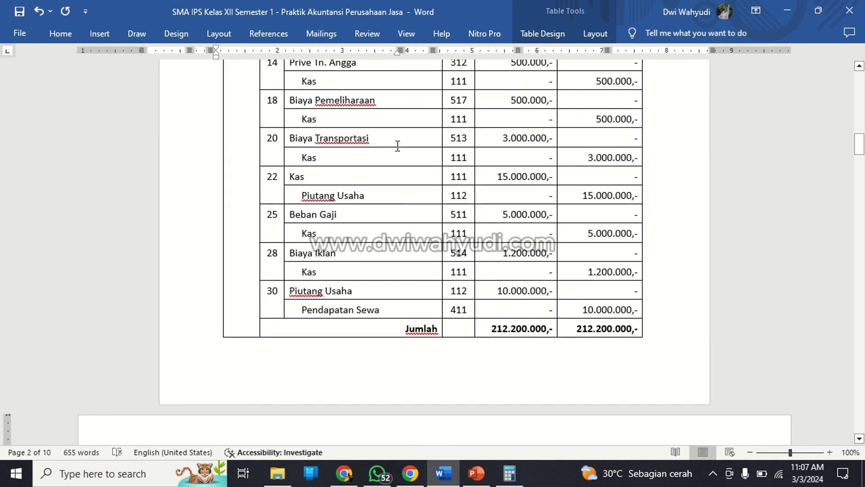
scroll(398, 145, down, 7)
text(i)
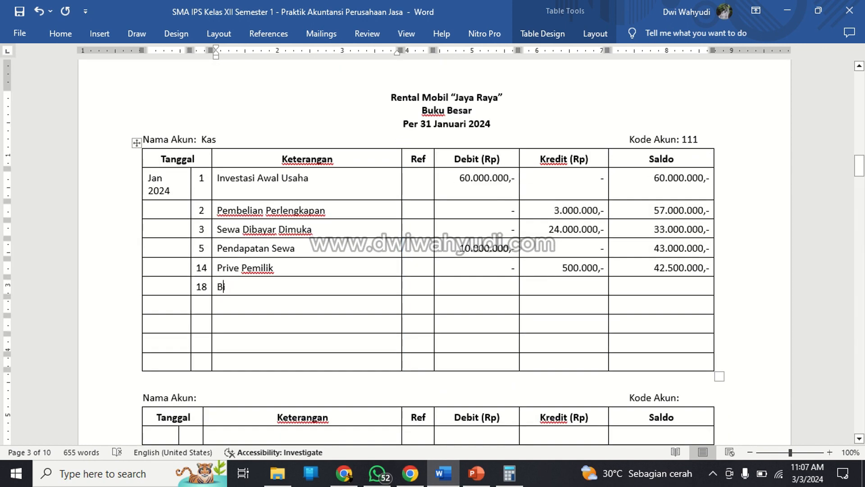
text(aya Pemeli)
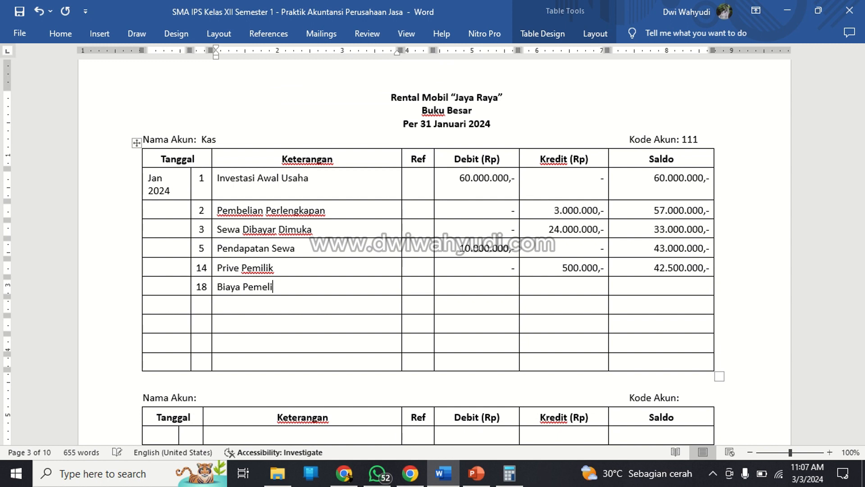
text(haraan)
Fill the day 18 Kas ledger amounts with "-" as debit, 500.000,- as credit and 42.000.000,- as balance.
key(Tab)
key(Tab)
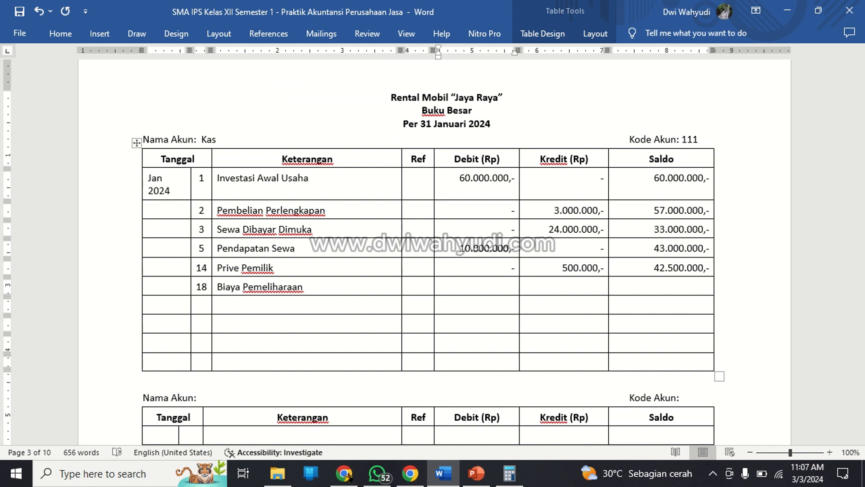
key(Tab)
text(500.000,-)
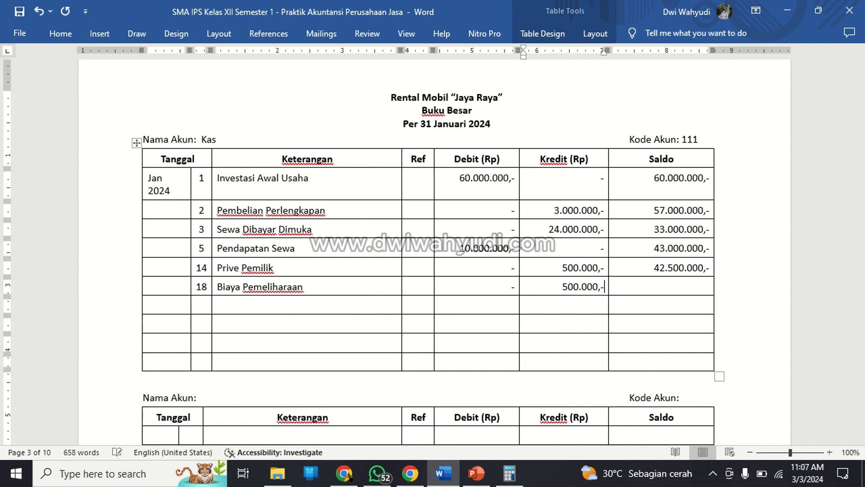
key(Tab)
text(5)
text(2.000)
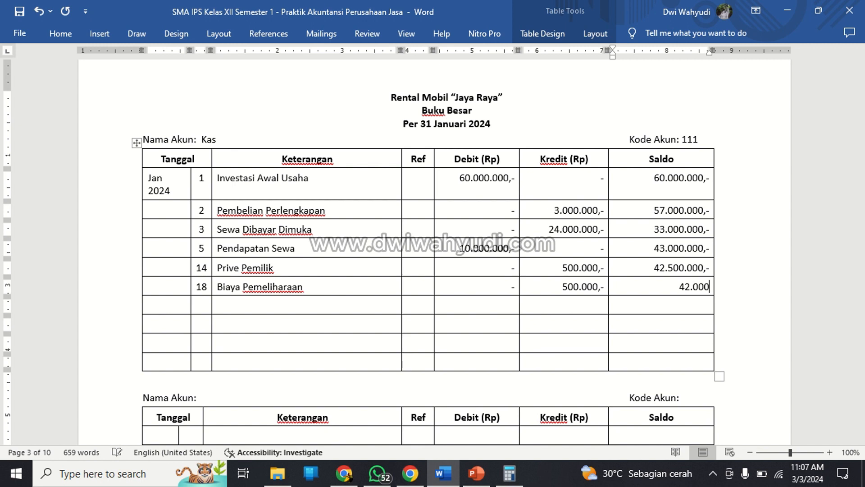
text(.000,-)
Add a day 20 entry described as "Biaya Transportasi" in the next row of the Kas ledger.
key(Down)
key(Left)
key(Left)
key(Left)
key(Left)
key(Left)
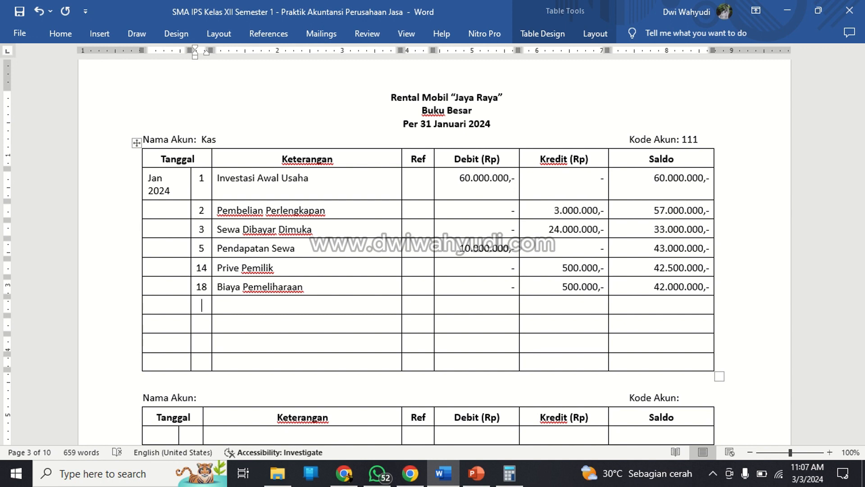
text(20)
key(Right)
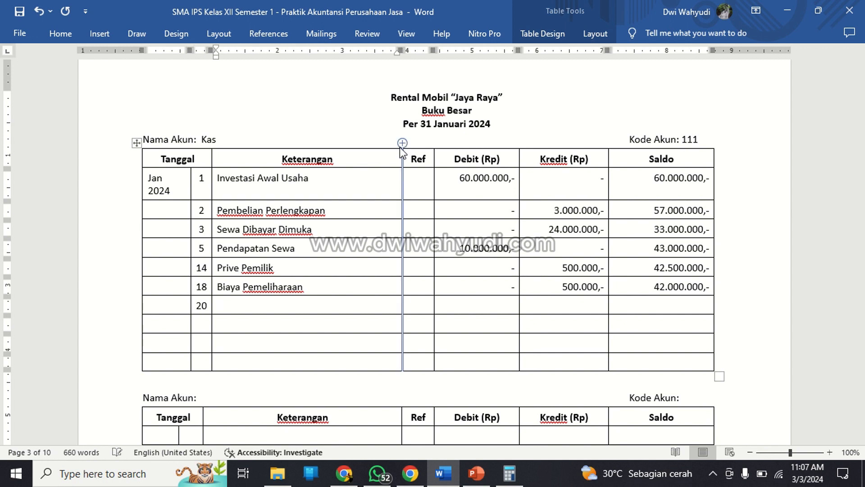
text(Biaya Trans)
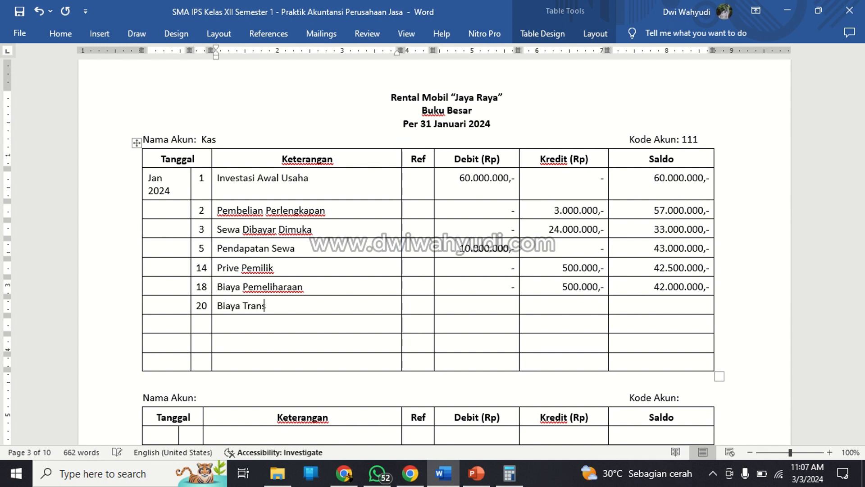
text(portasu)
key(BackSpace)
text(i)
Fill the day 20 Kas ledger amounts with "-" as debit, 3.000.000,- as credit and 39.000.000,- as balance.
key(Tab)
key(Tab)
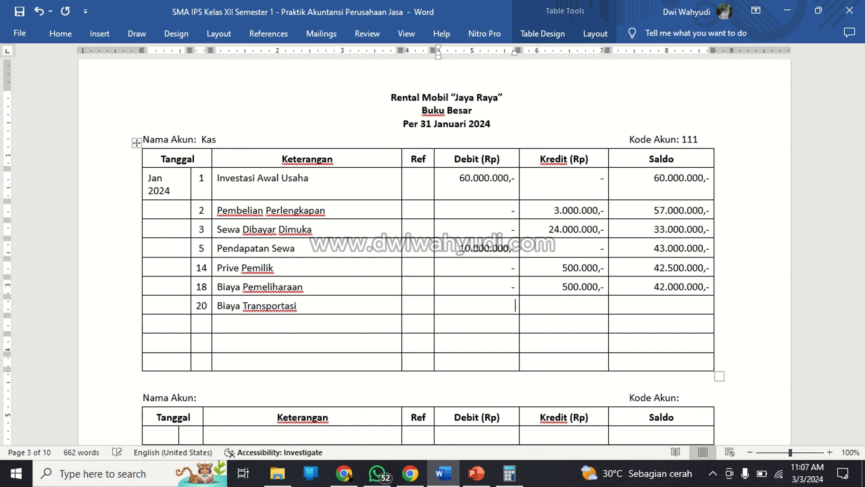
text(-)
key(Tab)
text(3.00)
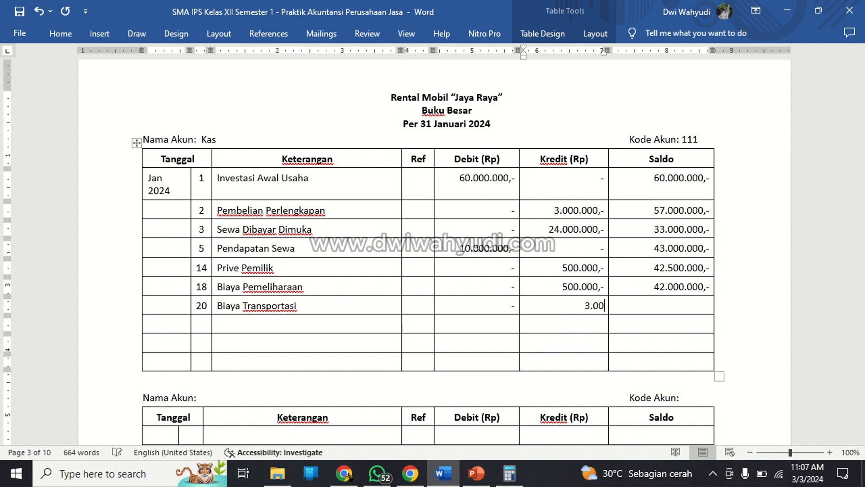
text(0.000,-)
key(Tab)
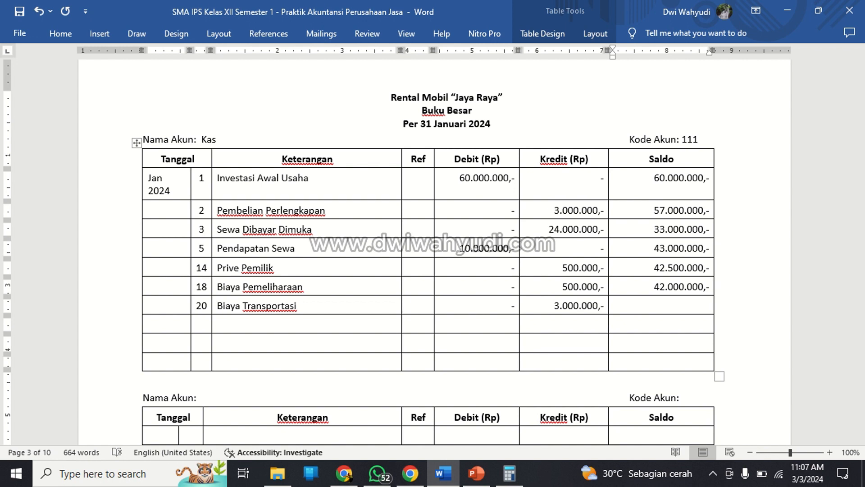
text(39.000.000,-)
Add a day 22 entry described as "Pelunasan Piutang Usaha" in the next row of the Kas ledger.
key(Down)
key(Left)
key(Left)
key(Left)
key(Left)
key(Left)
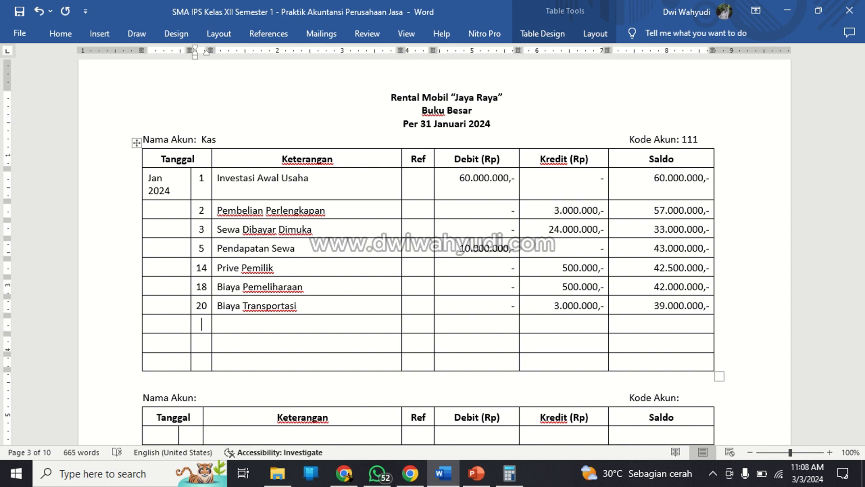
text(22)
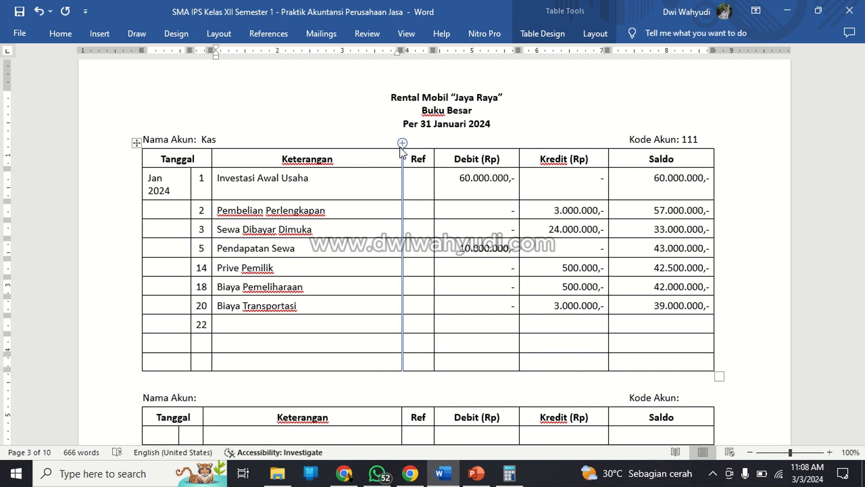
text(Pelun)
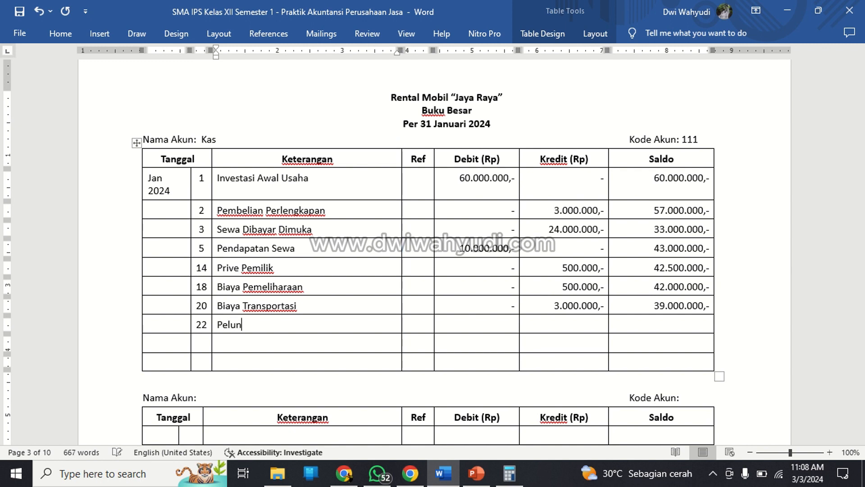
text(asan Piutan)
text( Usa)
key(BackSpace)
key(BackSpace)
key(BackSpace)
key(BackSpace)
text(g)
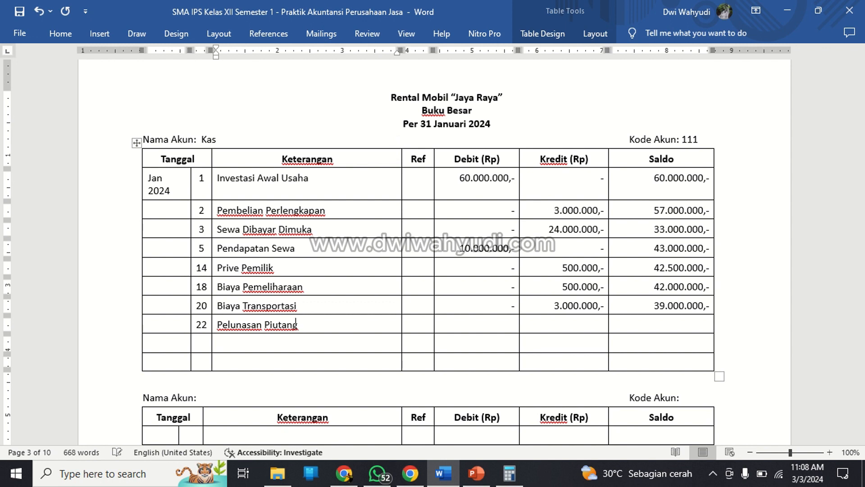
text( Usaha)
Fill the day 22 Kas ledger amounts with 15.000.000,- as debit, "-" as credit and 54.000.000,- as balance.
key(Tab)
key(Tab)
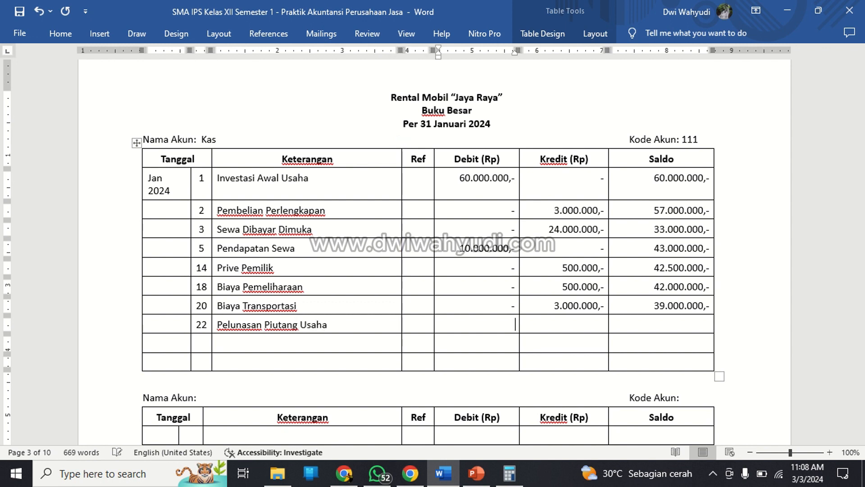
text(15.000.000,-)
key(Tab)
text(-)
key(Tab)
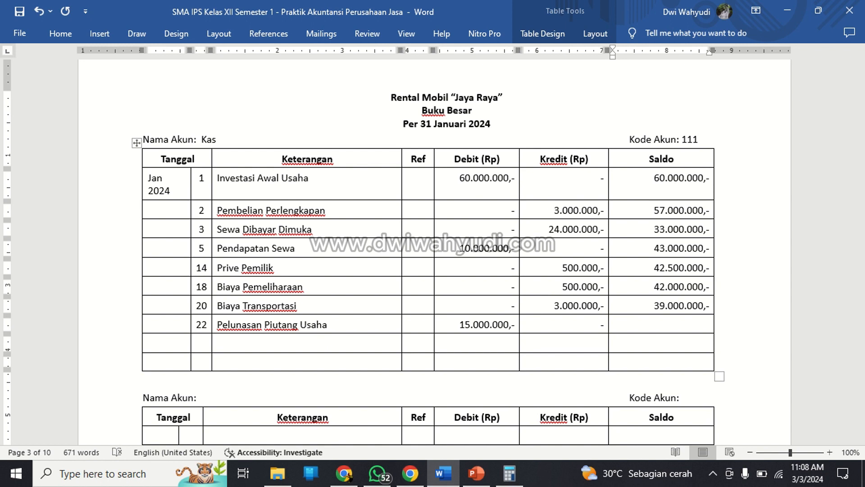
text(54.000.000,-)
Add a day 25 entry described as "Bayar Gaji" in the next row of the Kas ledger.
key(shift+Tab)
key(shift+Tab)
key(shift+Tab)
key(shift+Tab)
key(shift+Tab)
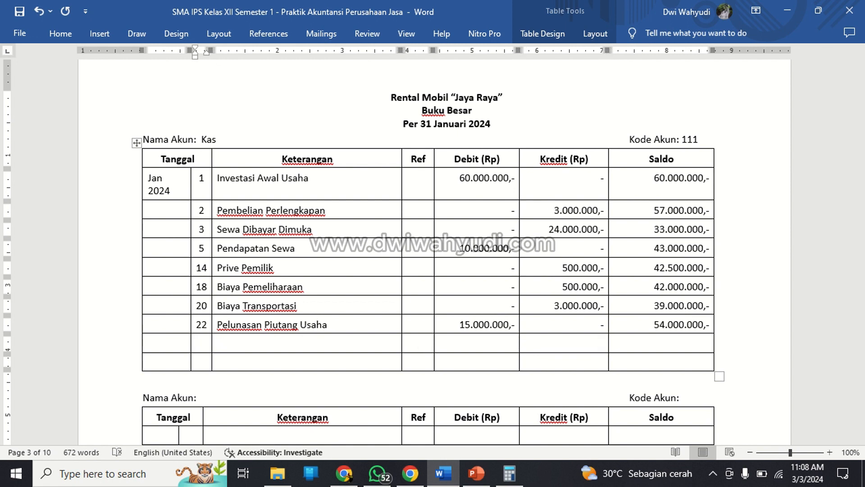
text(25)
key(Tab)
text(Baya)
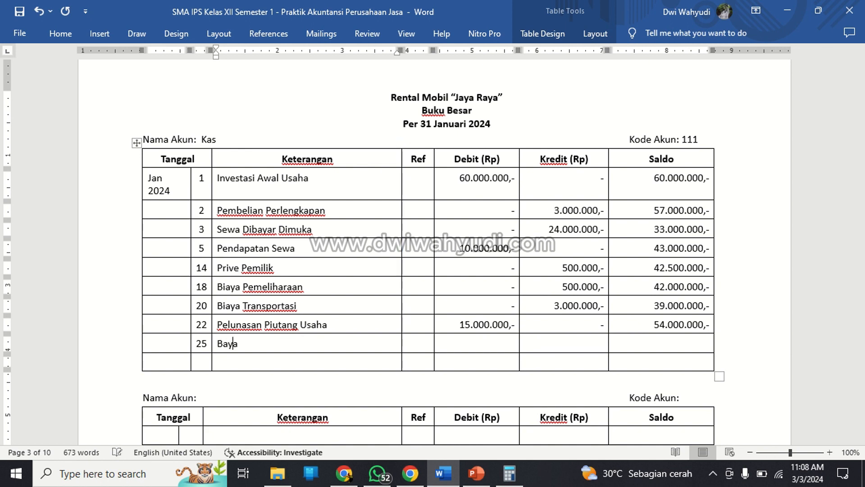
text(r Gahju)
key(BackSpace)
key(BackSpace)
key(BackSpace)
text(ji)
Fill the day 25 Kas ledger amounts with "-" as debit, 5.000.000,- as credit and 49.000.000,- as balance.
key(Tab)
key(Tab)
key(Tab)
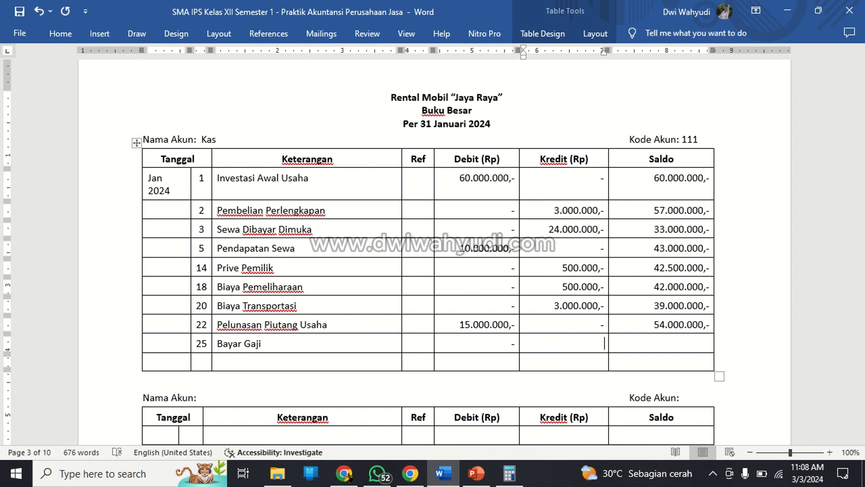
text(5.000.000,-)
key(Tab)
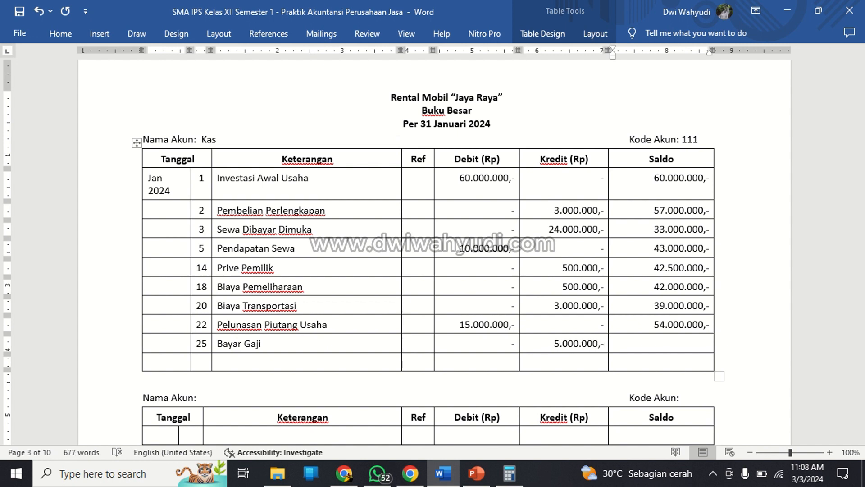
text(49.000.000,-)
Add a day 28 entry described as "Biaya Iklan" in the last row of the Kas ledger.
key(Down)
key(Left)
key(Left)
key(Left)
key(Left)
key(Left)
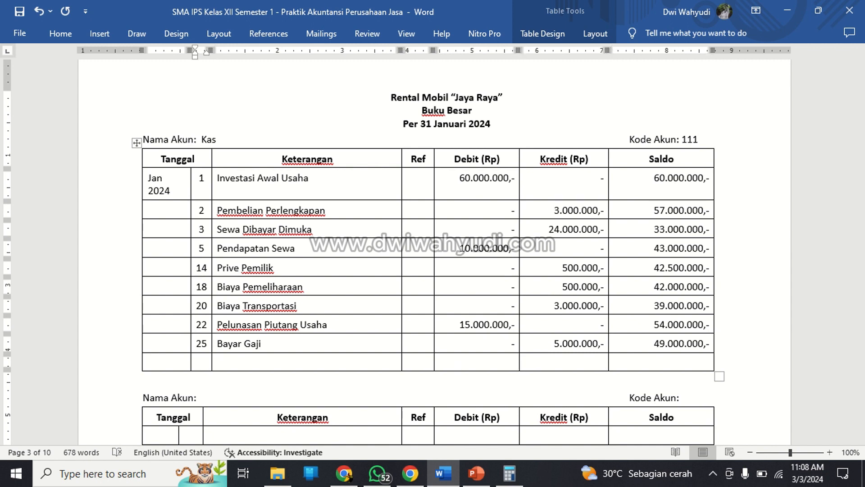
text(28)
key(Right)
text(Biaya Ikl)
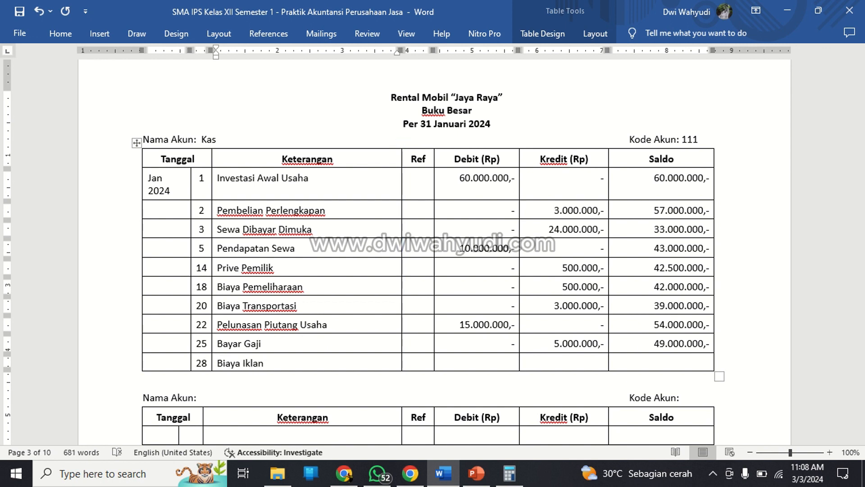
Fill the day 28 Kas ledger amounts with "-" as debit, 1.200.000,- as credit and 47.800.000,- as balance.
key(Tab)
key(Tab)
key(Tab)
text(1.200/0)
key(BackSpace)
key(BackSpace)
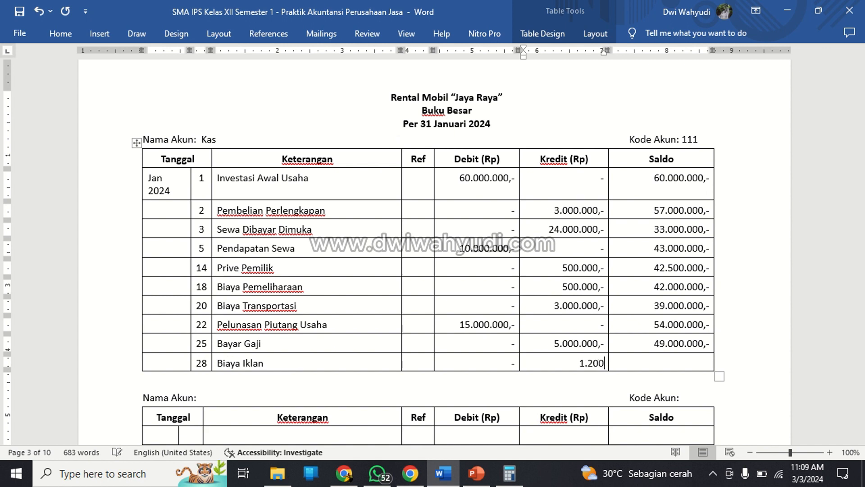
text(.000,-)
key(Tab)
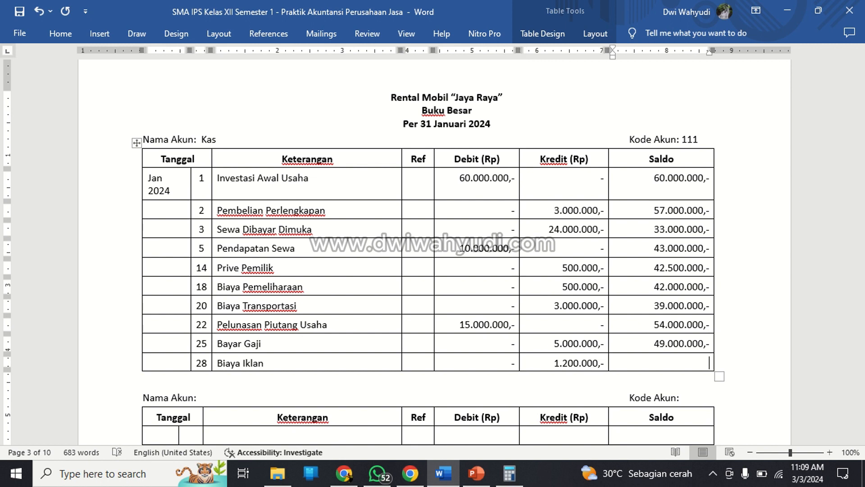
text(47.000.000,-)
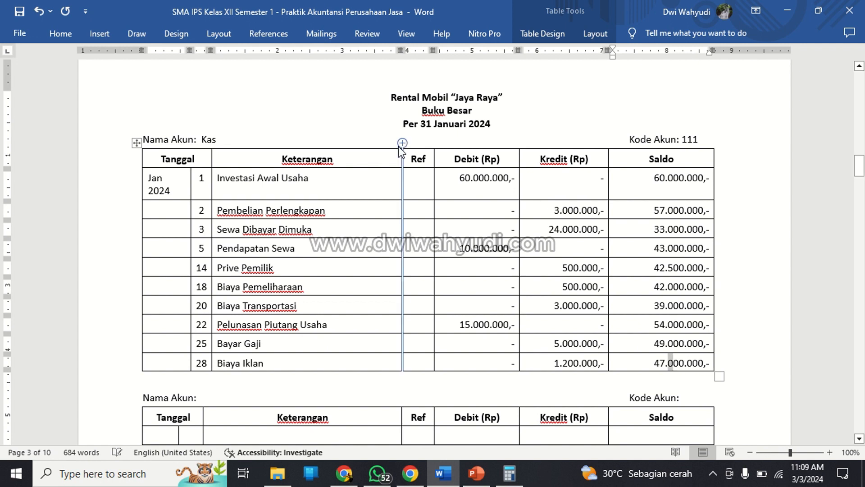
Correct the debit and credit totals in the Jumlah row of the Jurnal Umum to 272.200.000,-.
scroll(399, 147, up, 3)
scroll(399, 147, up, 3)
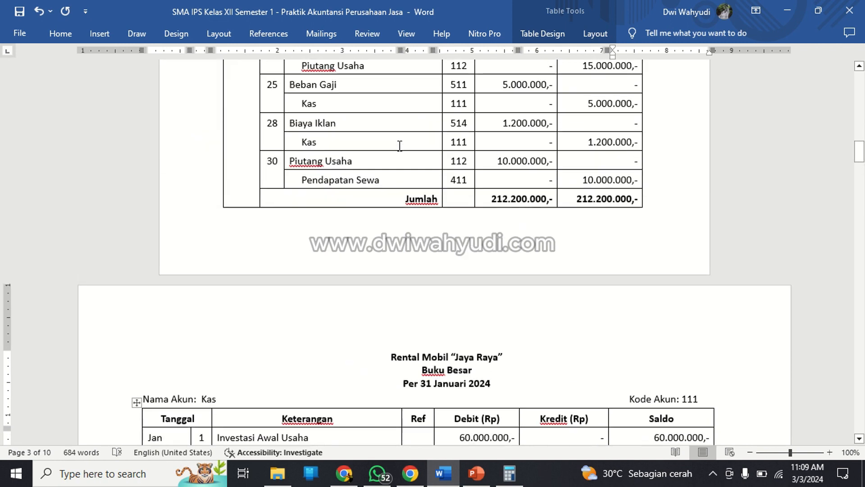
click(497, 264)
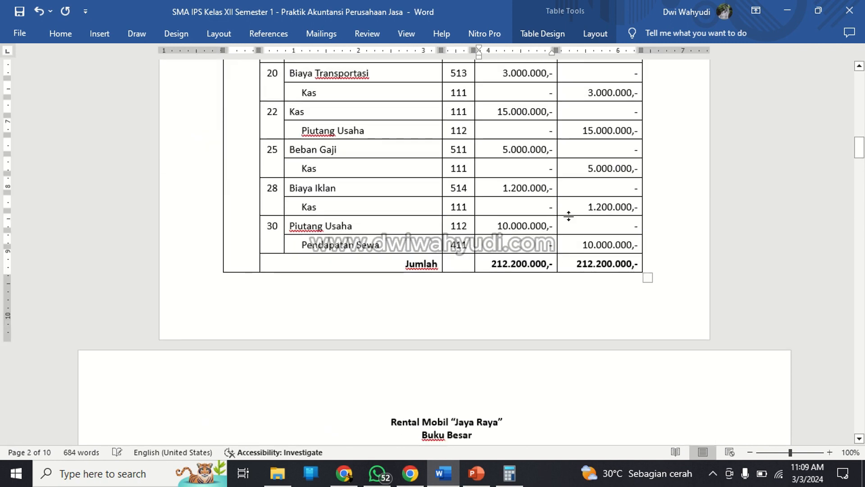
scroll(568, 216, up, 3)
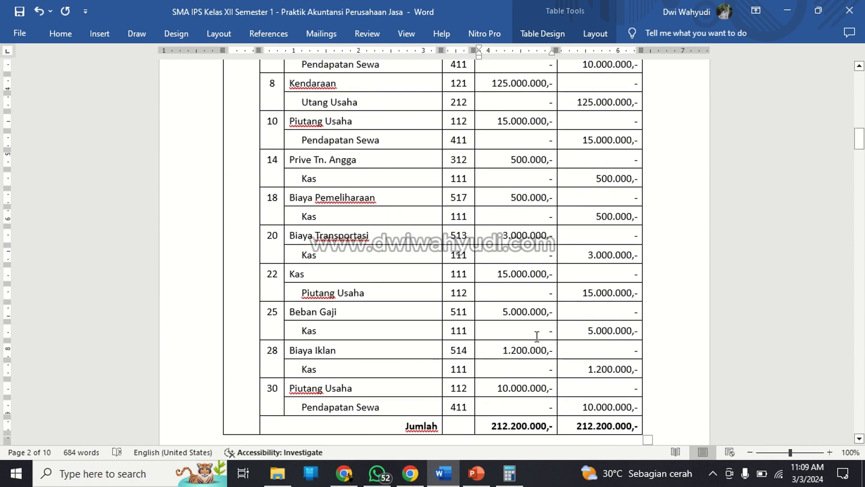
scroll(509, 397, up, 2)
scroll(336, 136, up, 2)
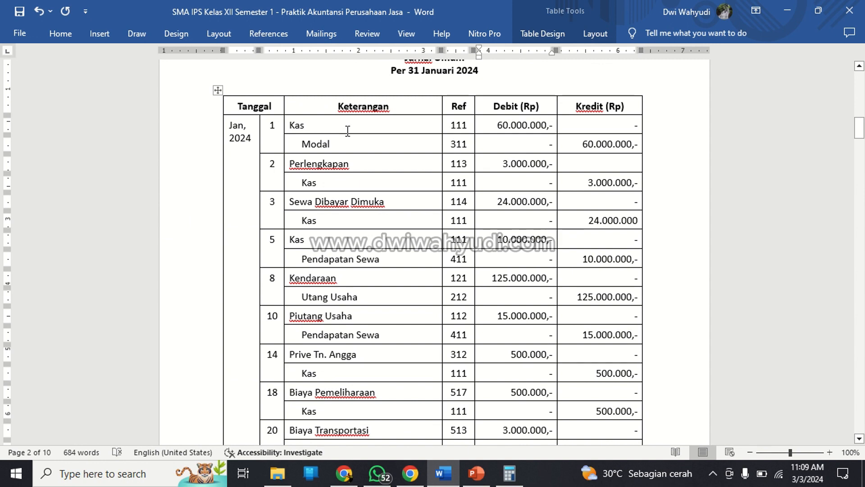
scroll(348, 131, down, 5)
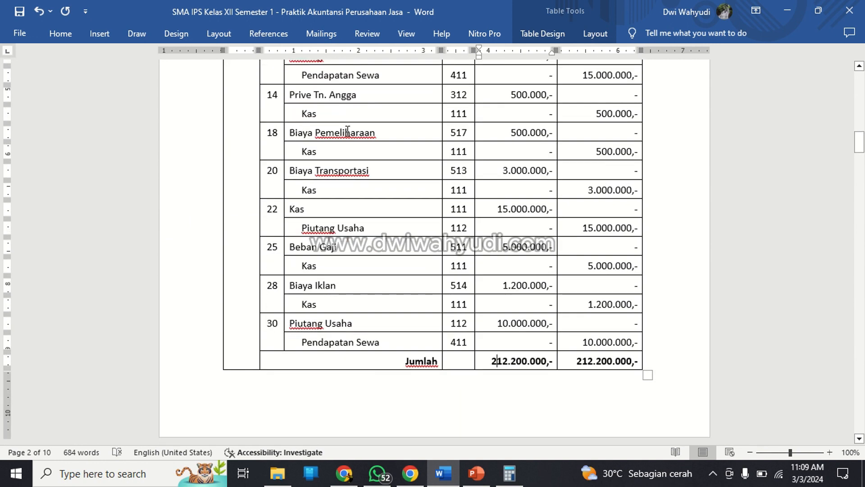
key(shift+Right)
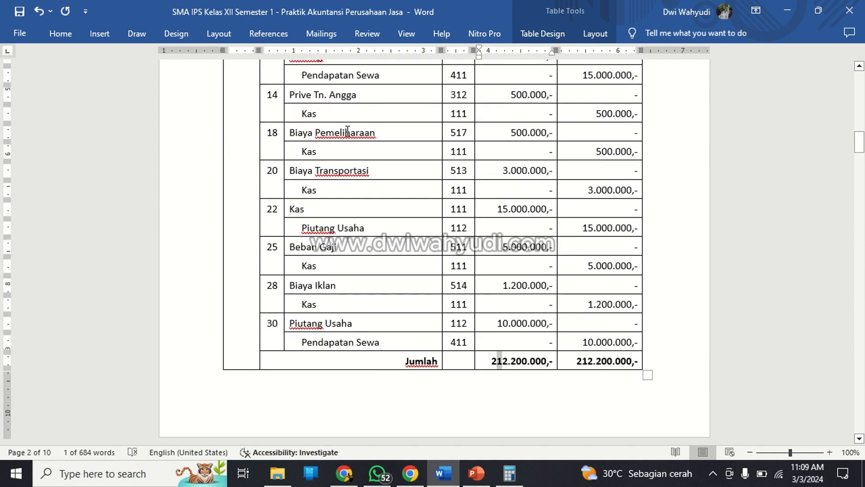
text(7)
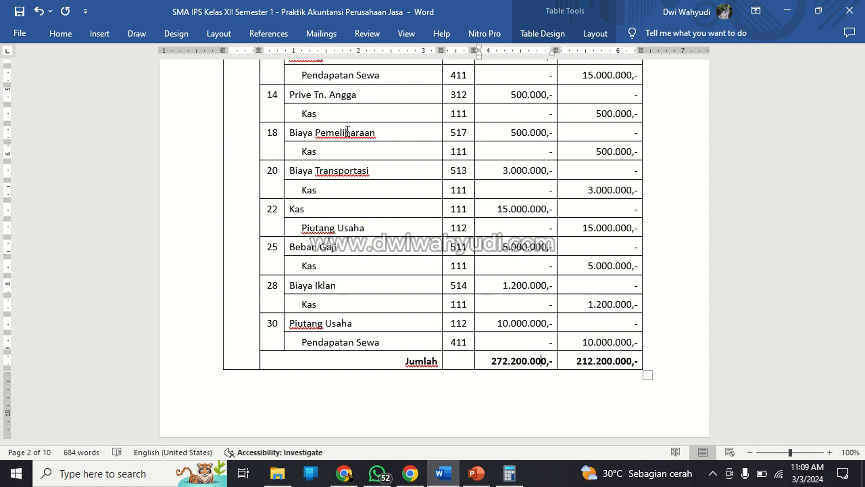
key(Right)
key(Right)
key(Right)
key(Right)
key(Right)
key(shift+Right)
text(7)
Widen the month column of the Kas ledger so "Jan 2024" fits on one line, and center that cell's text.
scroll(375, 270, down, 6)
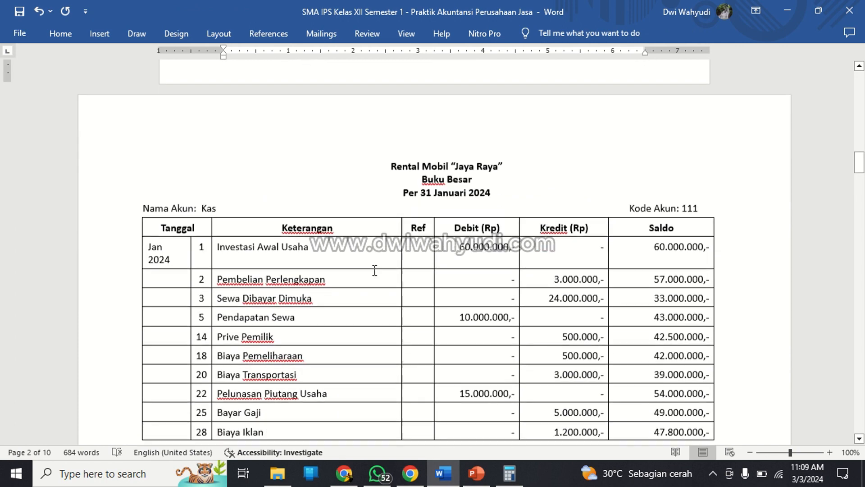
click(374, 270)
scroll(376, 270, down, 3)
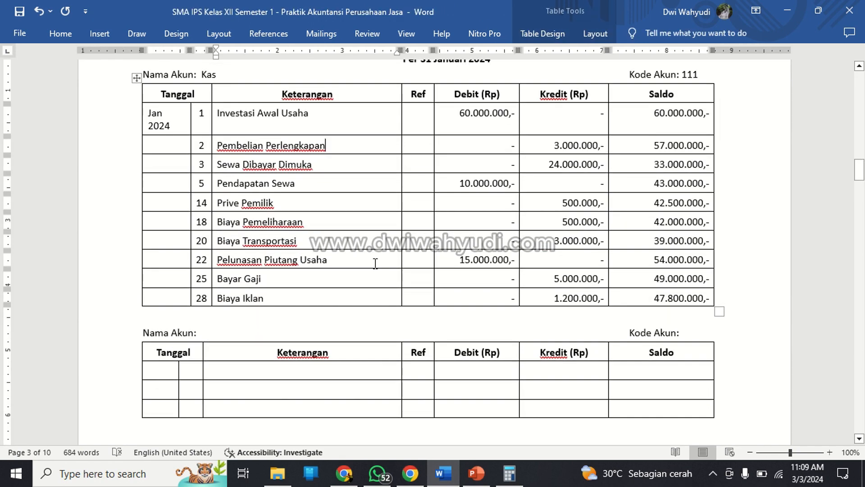
scroll(375, 263, up, 2)
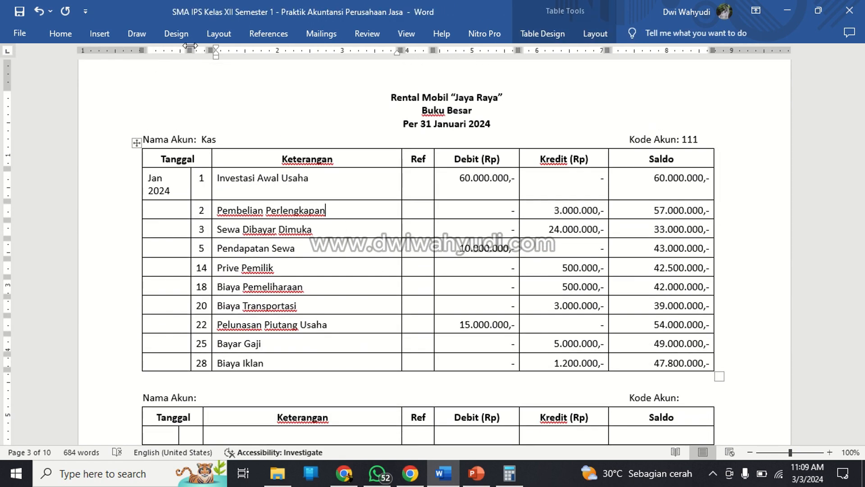
drag(190, 49, 194, 46)
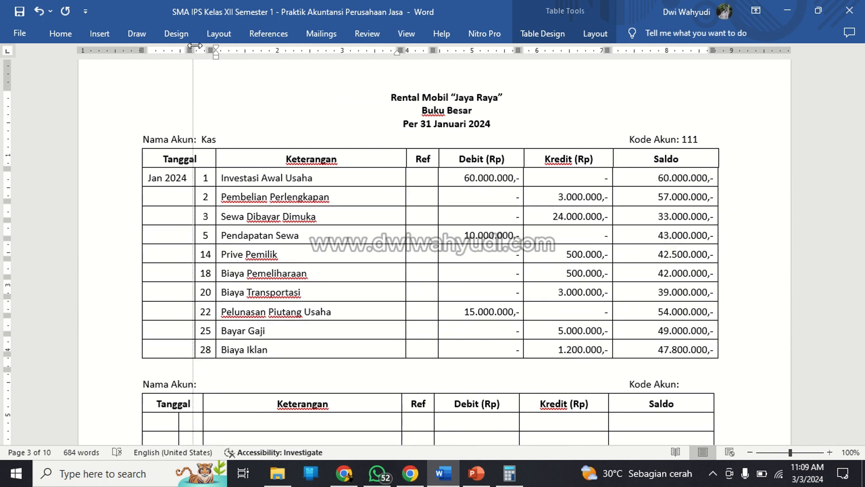
click(61, 33)
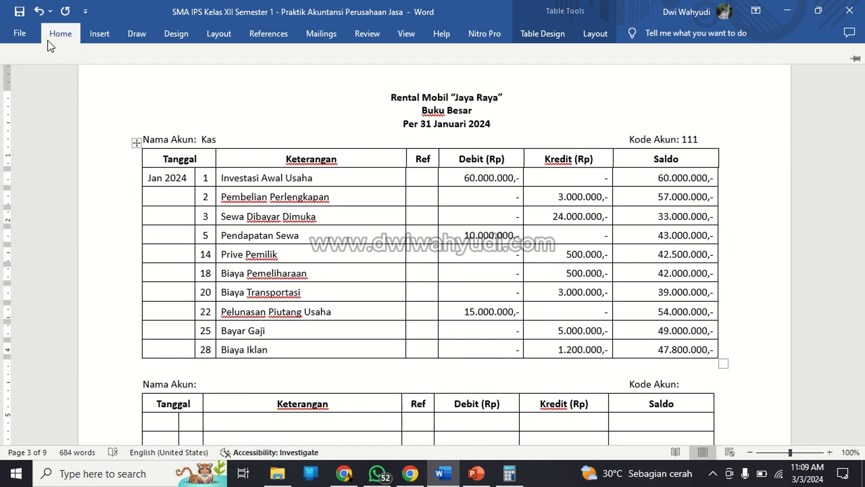
click(281, 81)
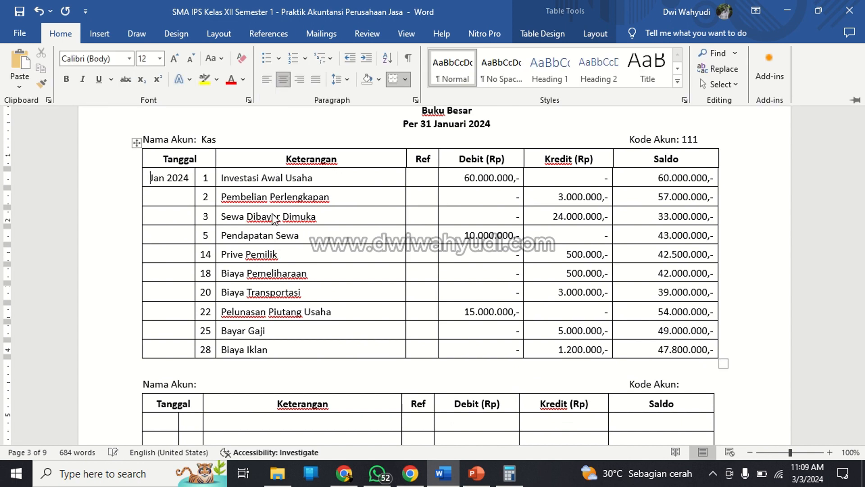
Save the worksheet document.
scroll(577, 201, down, 4)
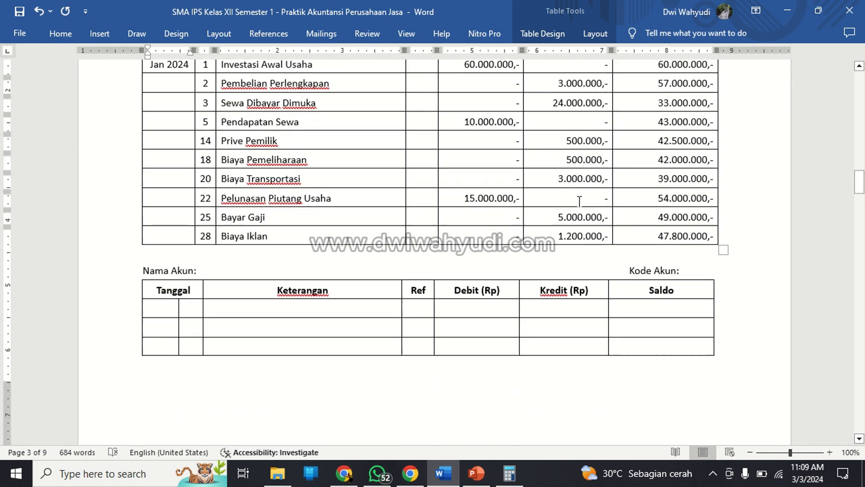
scroll(580, 201, up, 3)
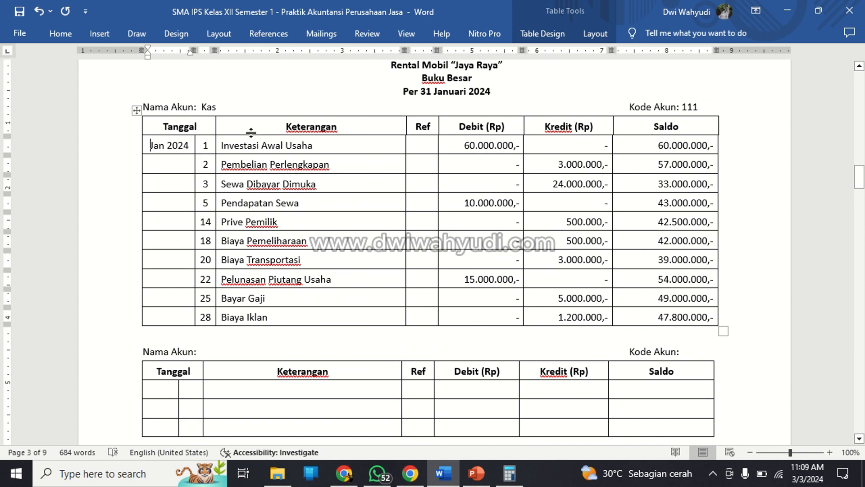
key(ctrl+s)
Resize the Tanggal and Keterangan columns of the second, empty ledger table to match the Kas ledger's column widths.
scroll(365, 162, down, 3)
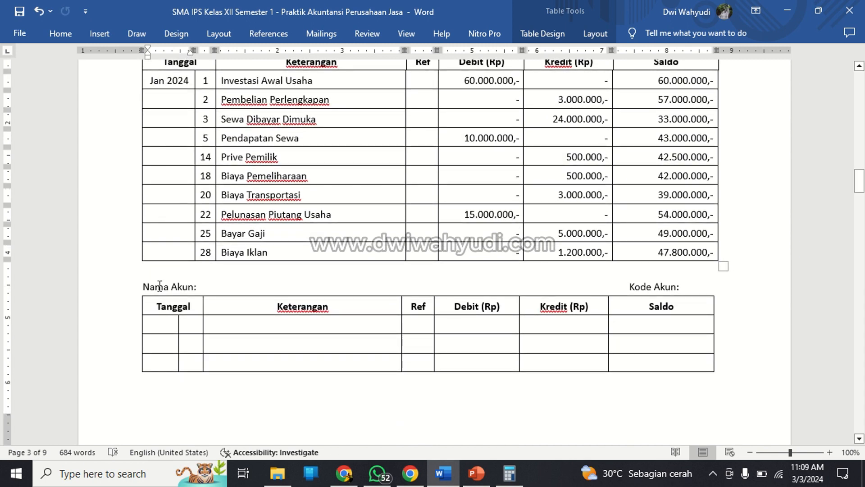
click(167, 329)
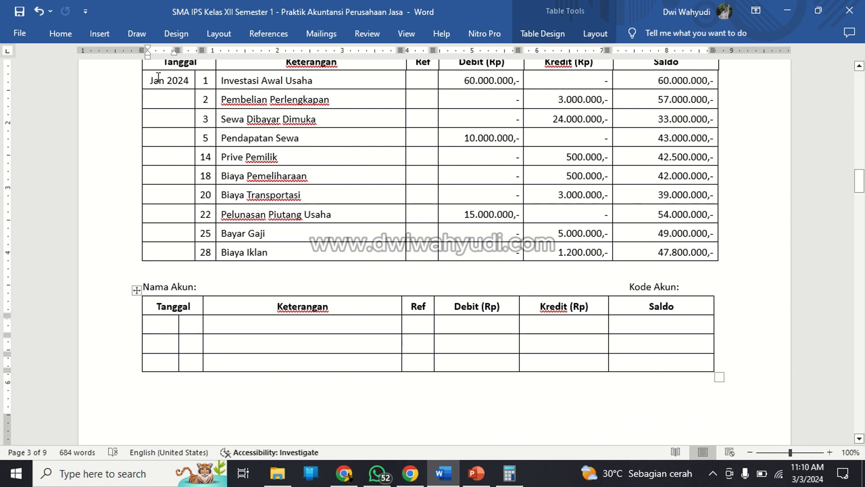
drag(177, 51, 216, 51)
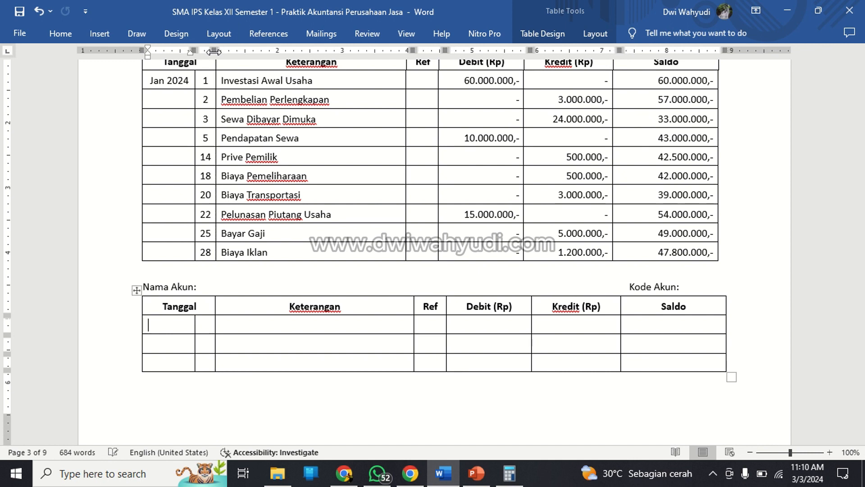
drag(413, 50, 406, 51)
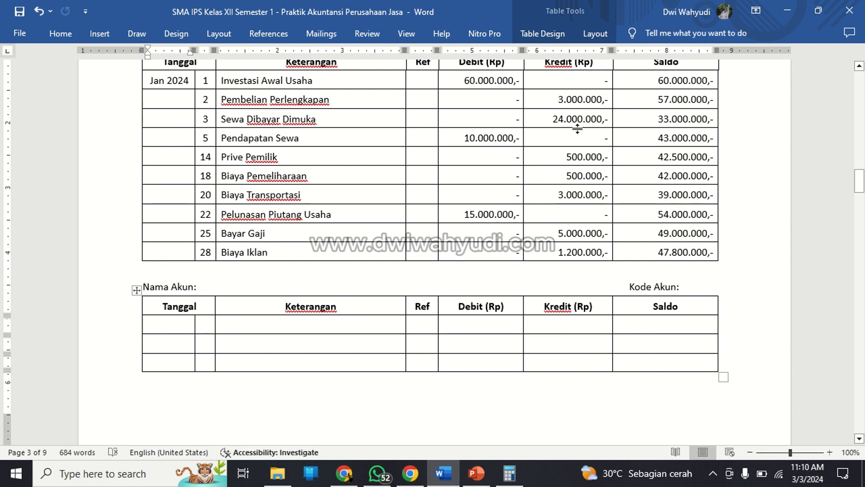
click(532, 119)
scroll(467, 92, up, 2)
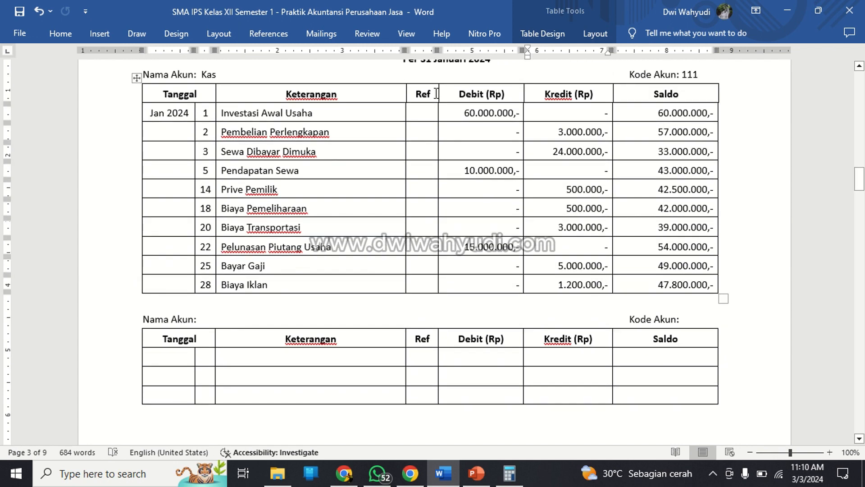
Enter "Piutang Usaha" as the account name of the empty ledger below the Kas ledger.
click(436, 94)
drag(436, 53, 437, 53)
scroll(439, 153, down, 3)
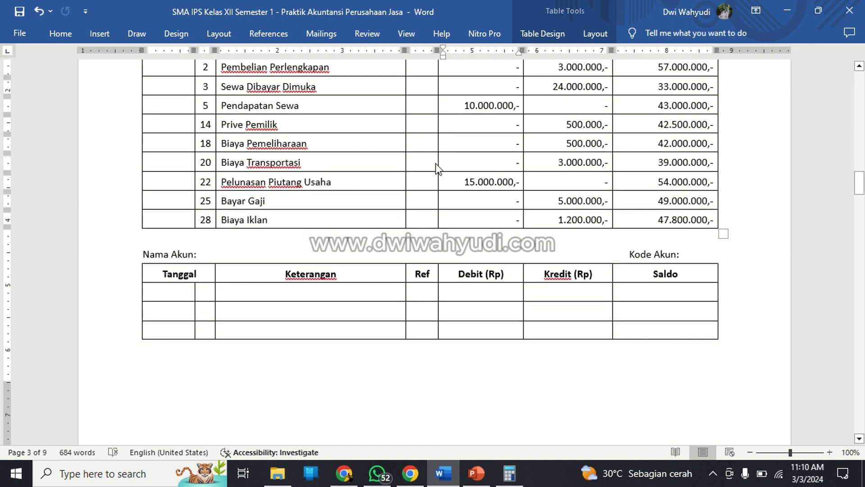
click(233, 247)
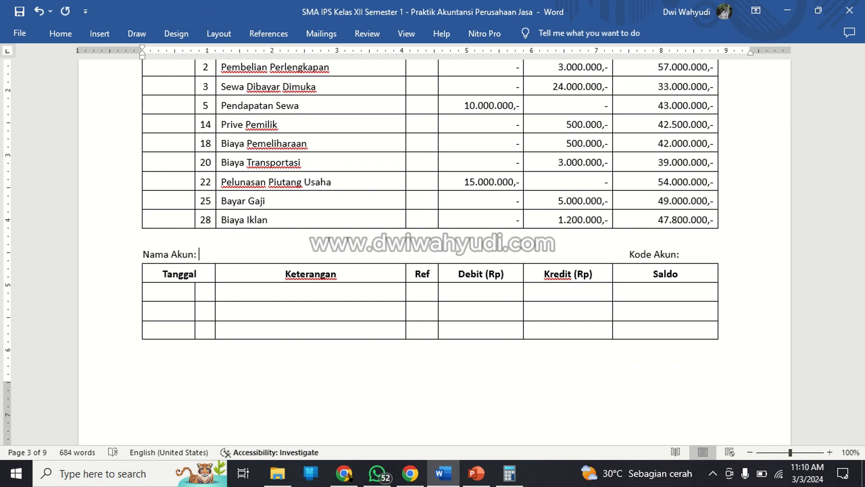
text(Piutang Usaha)
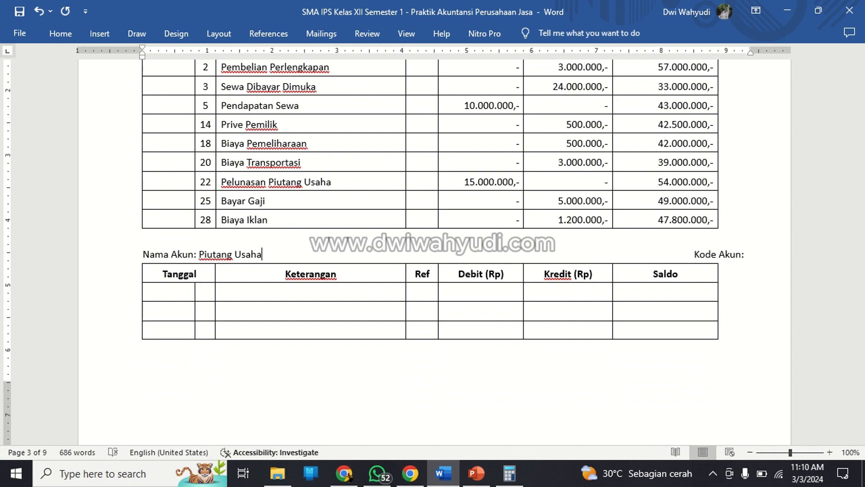
Look up the Piutang Usaha code in the account list, realign the ledger's Kode Akun label with the Kas ledger's, and enter code 112.
scroll(433, 253, up, 15)
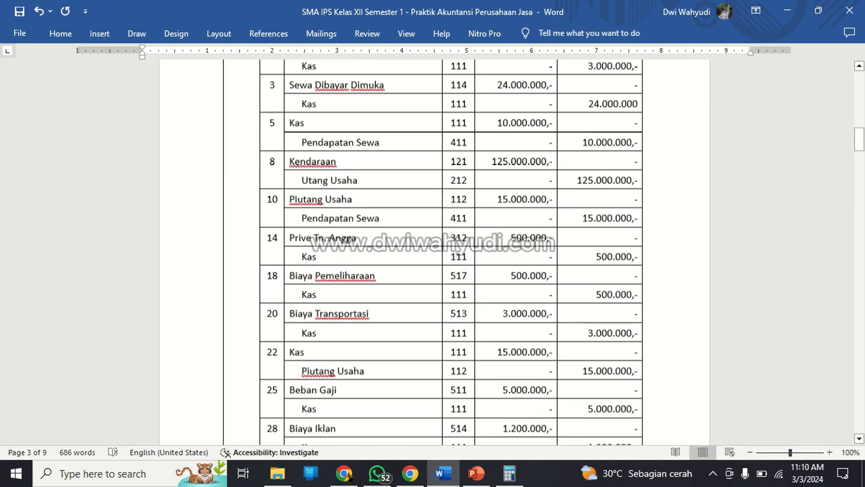
scroll(433, 253, up, 15)
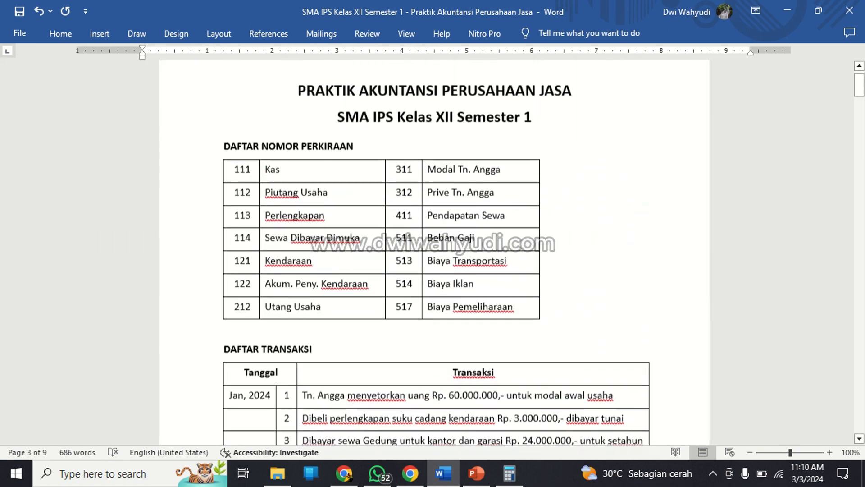
scroll(251, 171, down, 20)
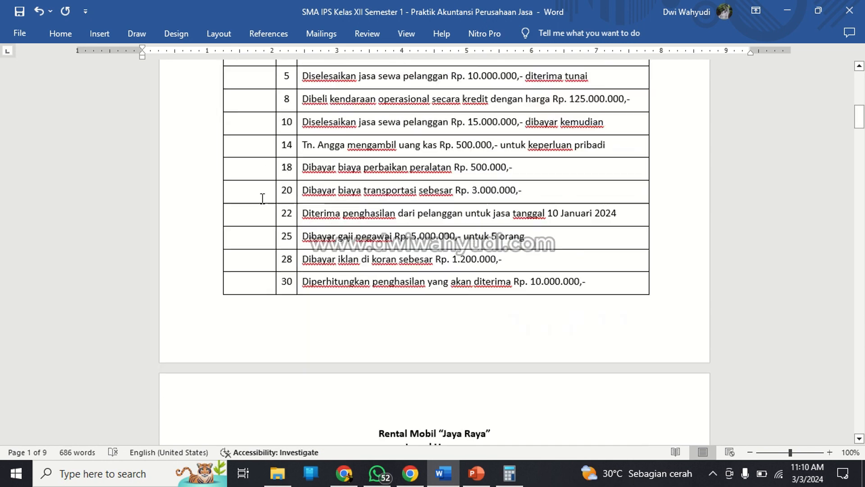
scroll(265, 212, down, 6)
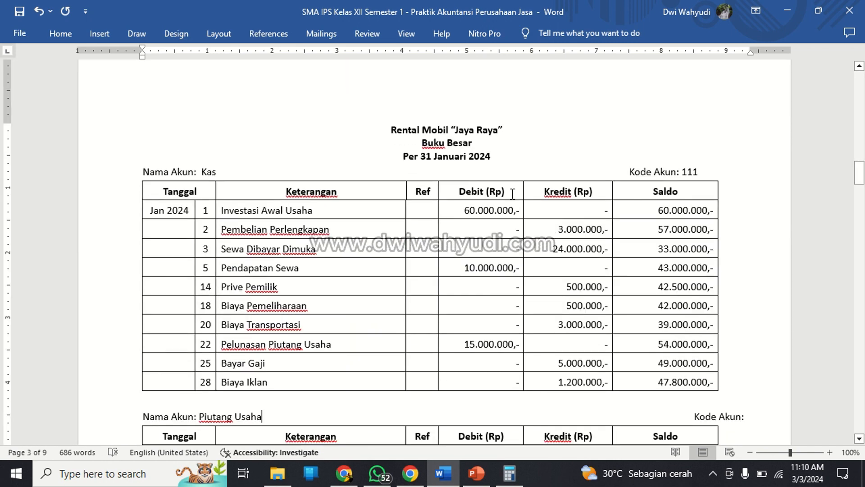
scroll(480, 167, down, 3)
scroll(479, 166, down, 2)
click(682, 222)
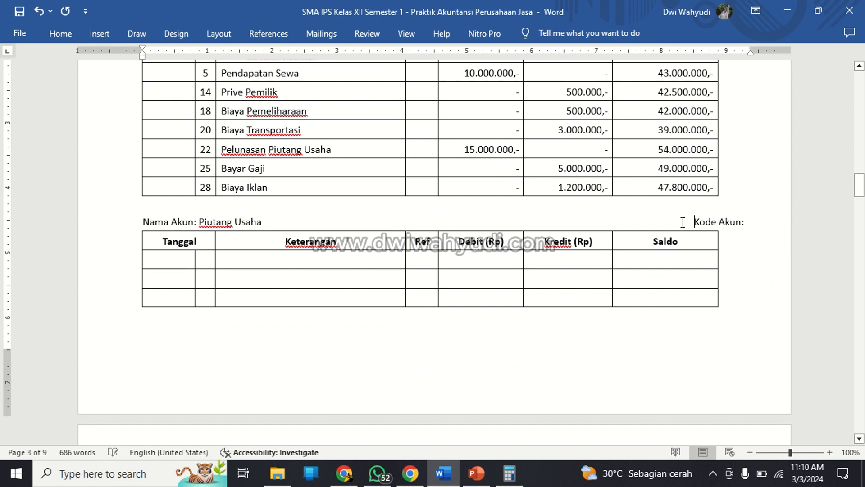
key(BackSpace)
key(BackSpace)
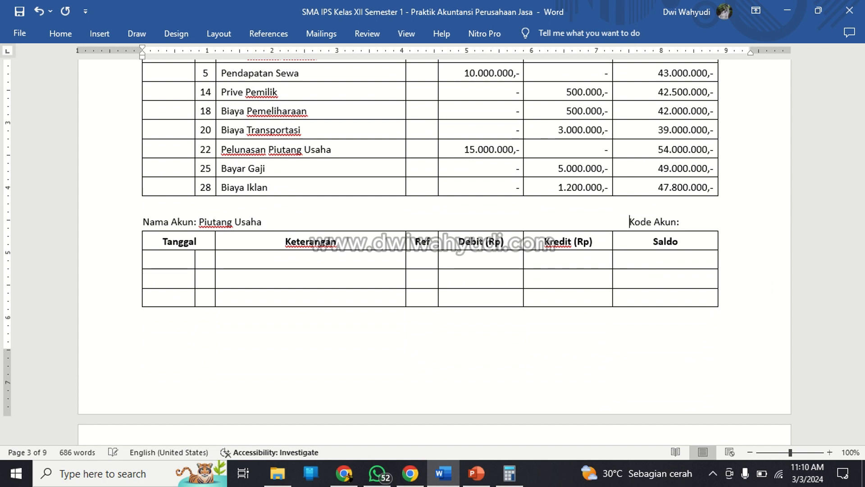
key(Right)
key(Right)
key(Right)
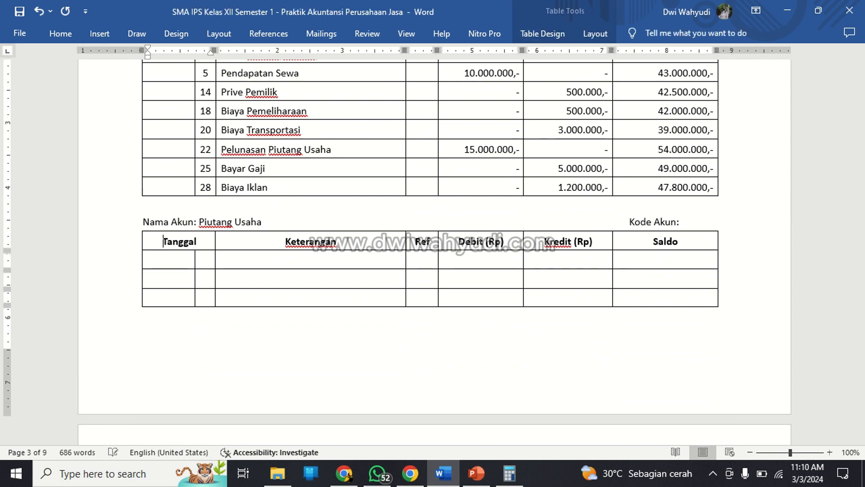
key(Left)
text(112)
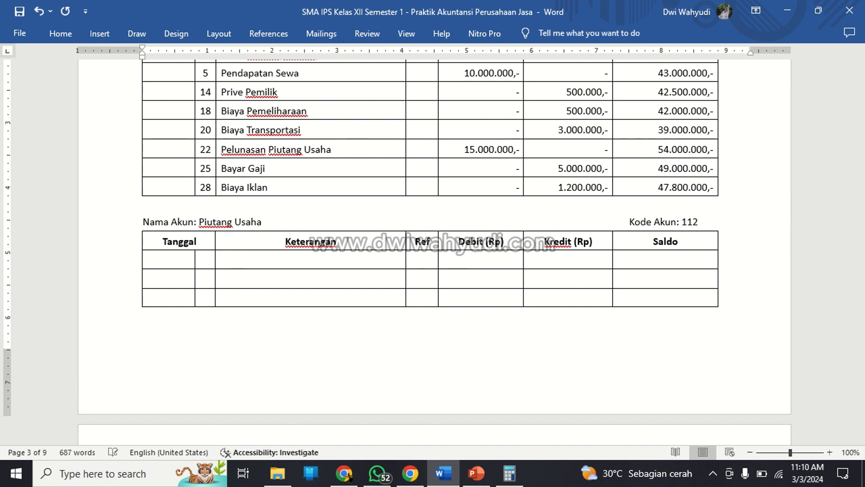
Enter "Jan 2024" in the month cell of the Piutang Usaha ledger's first row and center it.
key(Down)
key(Down)
key(Left)
key(Left)
key(Left)
key(Left)
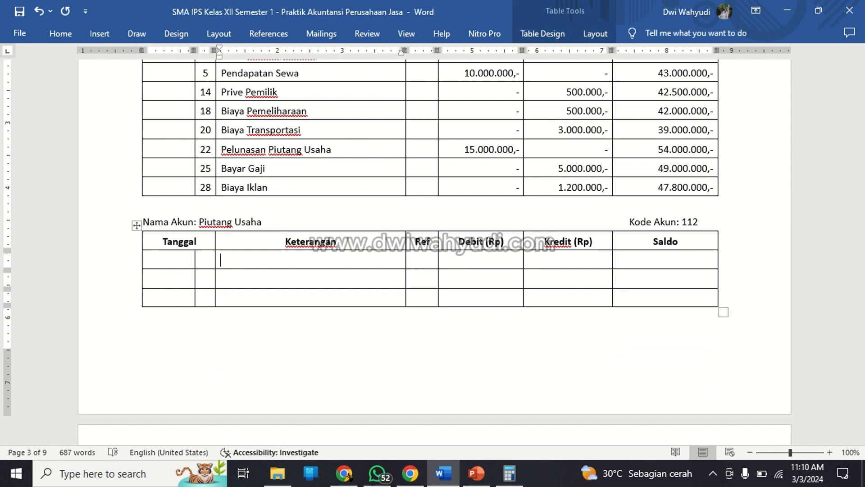
key(Left)
key(Left)
text(Jan 2024)
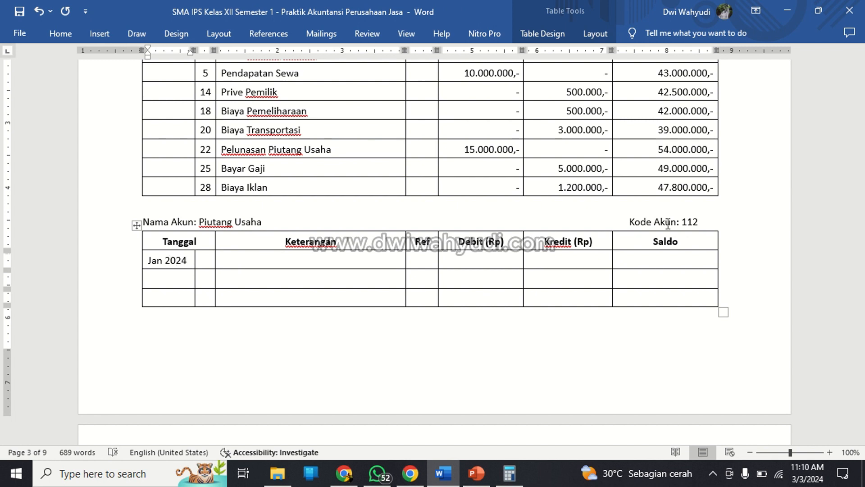
click(60, 33)
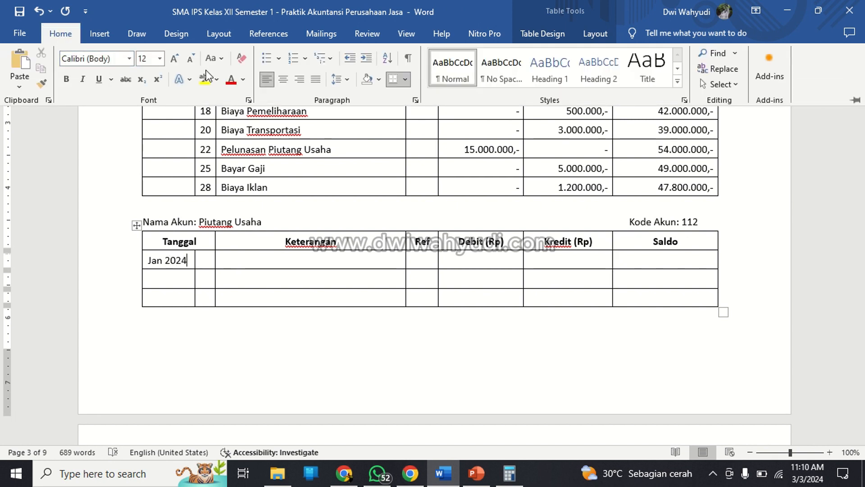
click(283, 79)
Center the three day cells under Tanggal in the Piutang Usaha ledger.
click(207, 261)
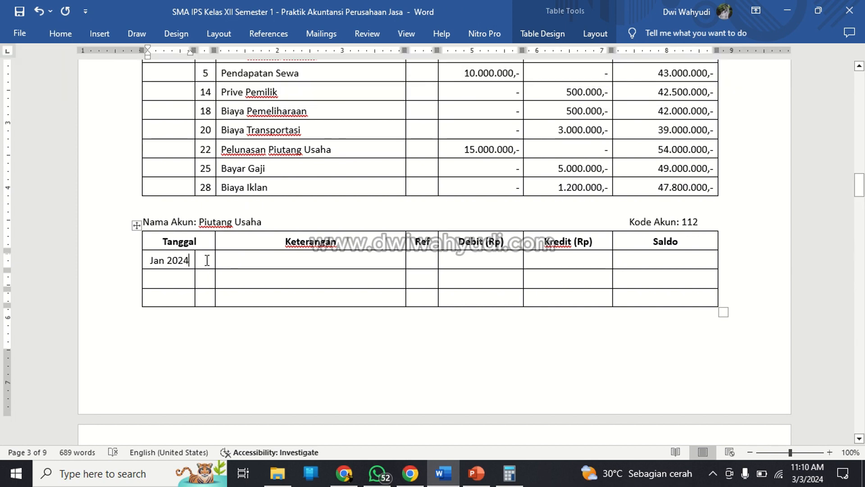
drag(207, 261, 209, 298)
scroll(211, 300, down, 3)
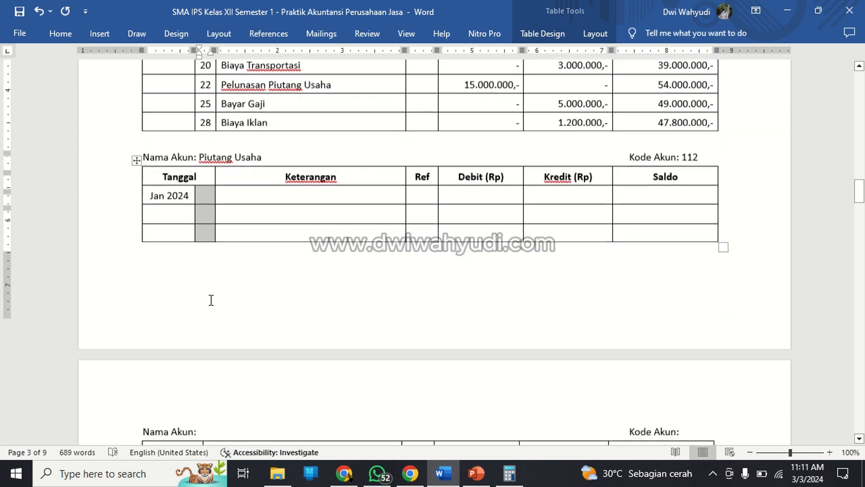
scroll(211, 300, down, 3)
scroll(211, 300, up, 5)
click(68, 36)
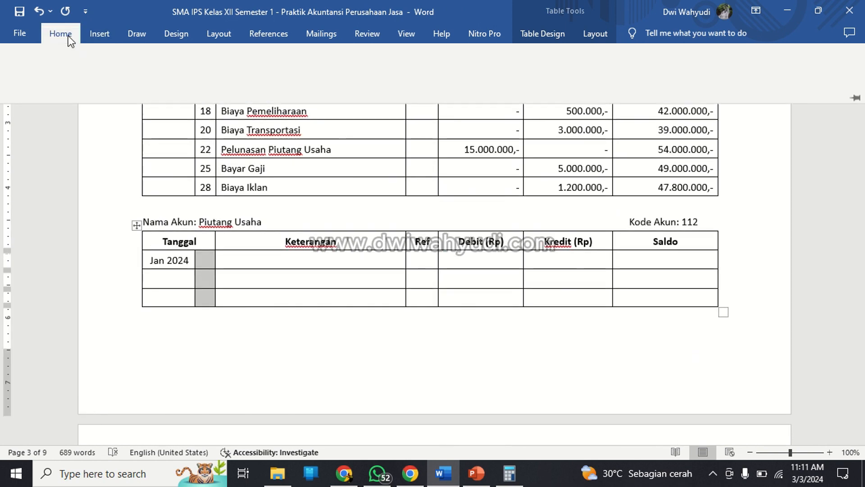
click(282, 84)
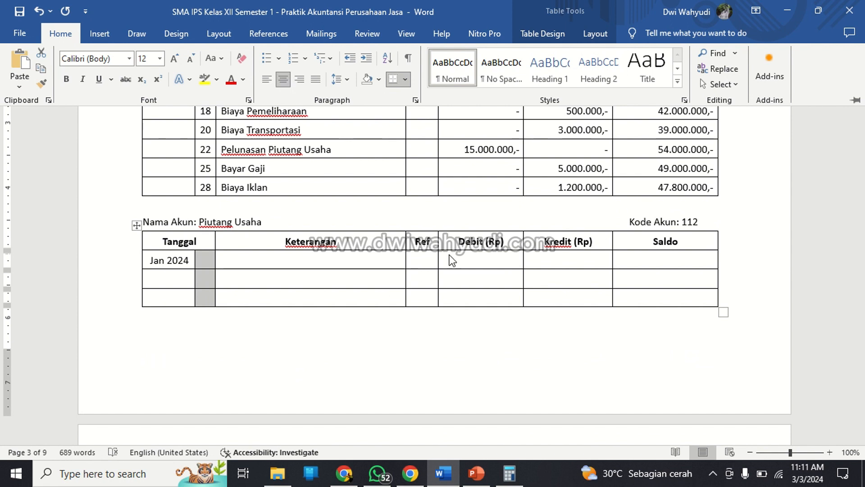
Right-align the empty Debit, Kredit and Saldo cells of the Piutang Usaha ledger.
click(451, 256)
drag(481, 259, 654, 296)
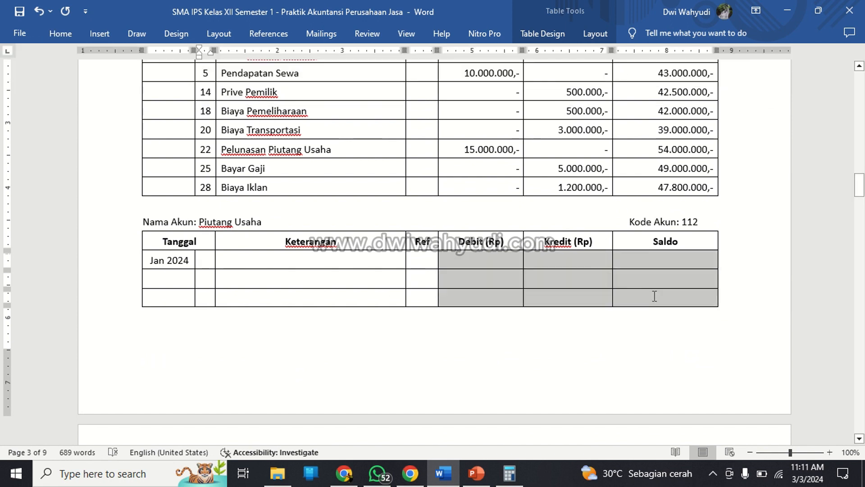
click(69, 36)
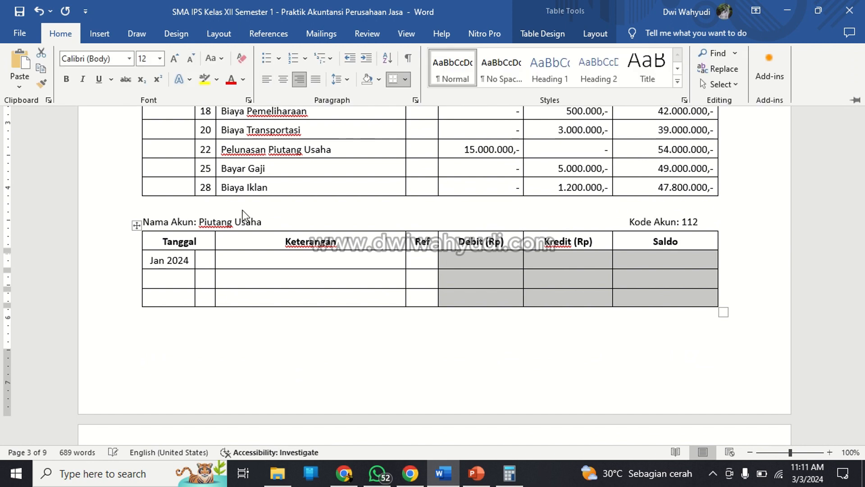
click(210, 247)
click(217, 260)
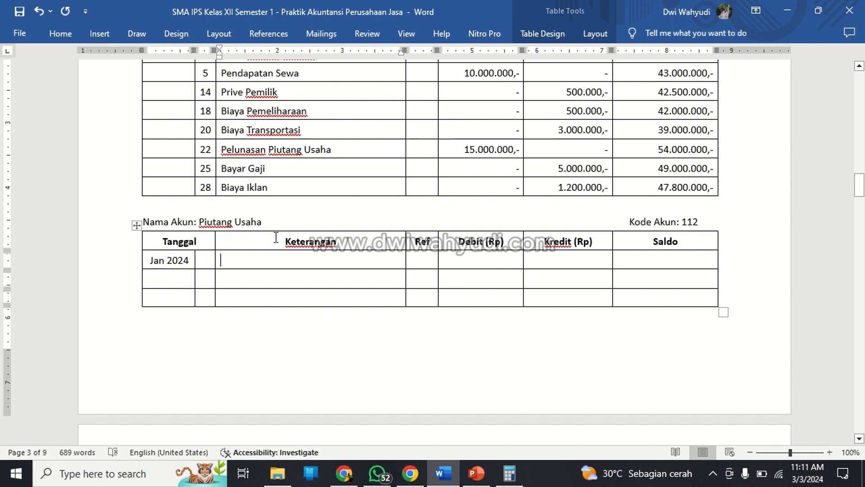
Fill the first Piutang Usaha row with day 31 and the description "Pendapatan Belum DIterima".
click(205, 260)
text(31)
key(Tab)
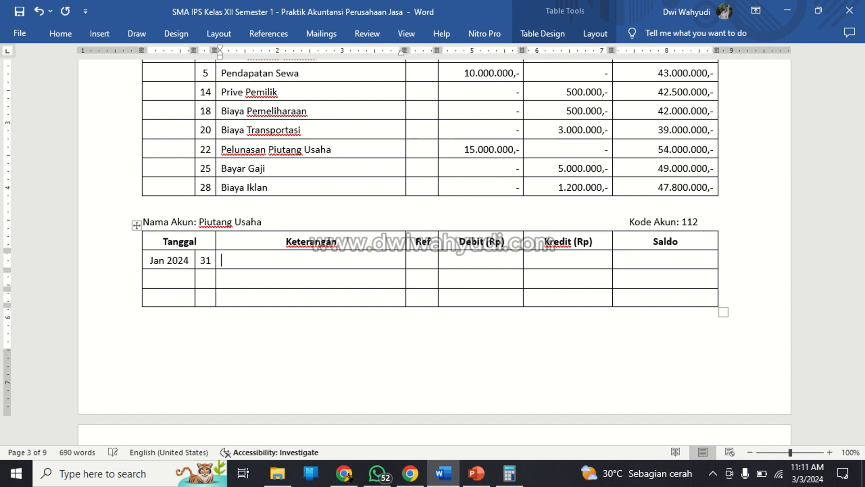
text(Penghasila)
key(BackSpace)
key(BackSpace)
key(BackSpace)
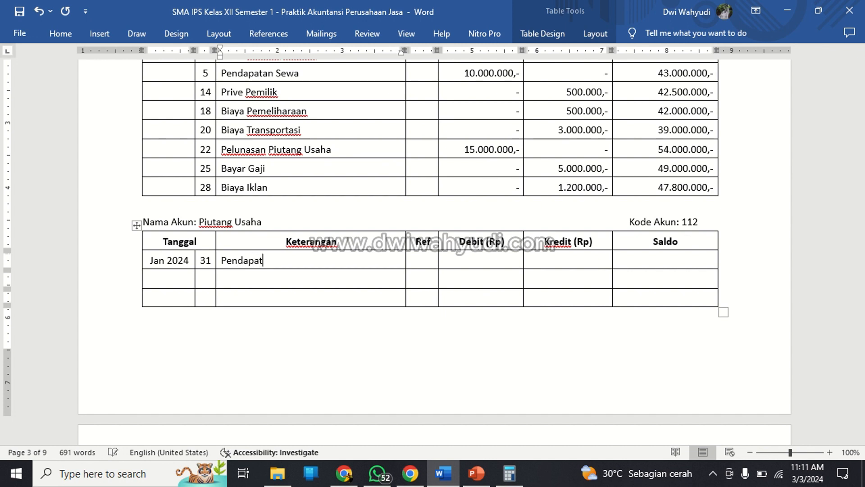
text(dapatan Belum)
key(BackSpace)
text(i)
key(BackSpace)
text(m DIterima)
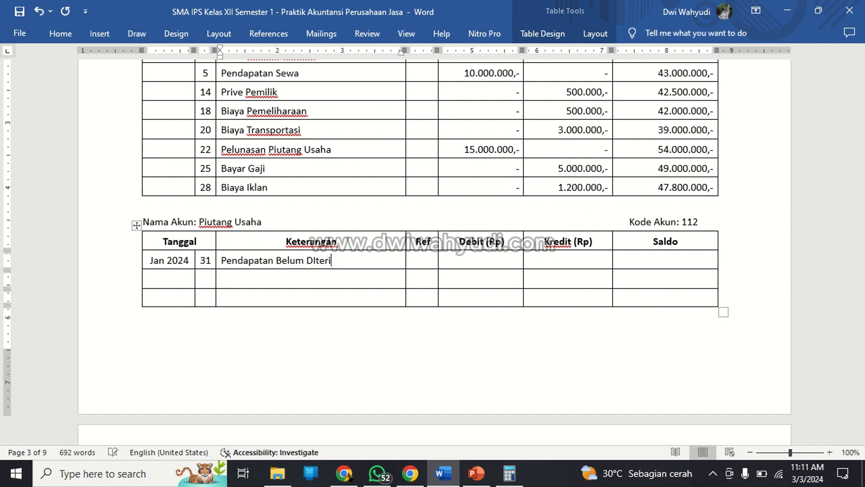
key(Tab)
key(Tab)
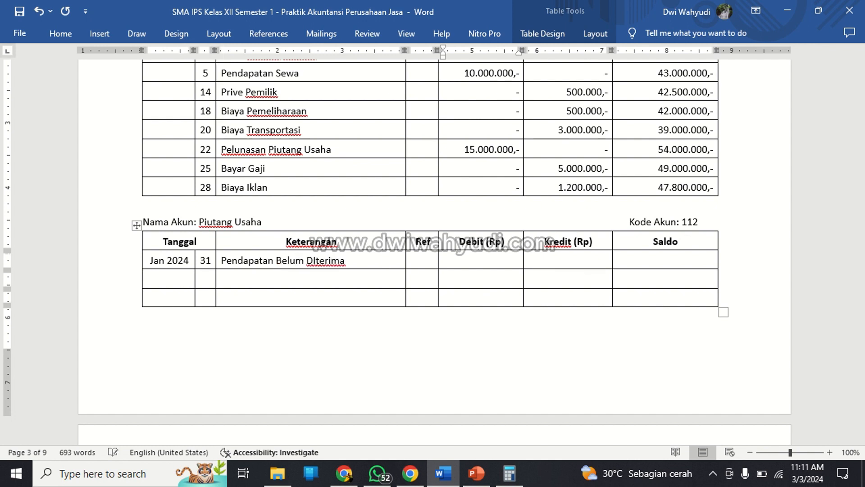
Enter a debit of 15.000.000,-, a dash for Kredit and a balance of 15.000.000,- in the first Piutang Usaha row.
text(15.000.000)
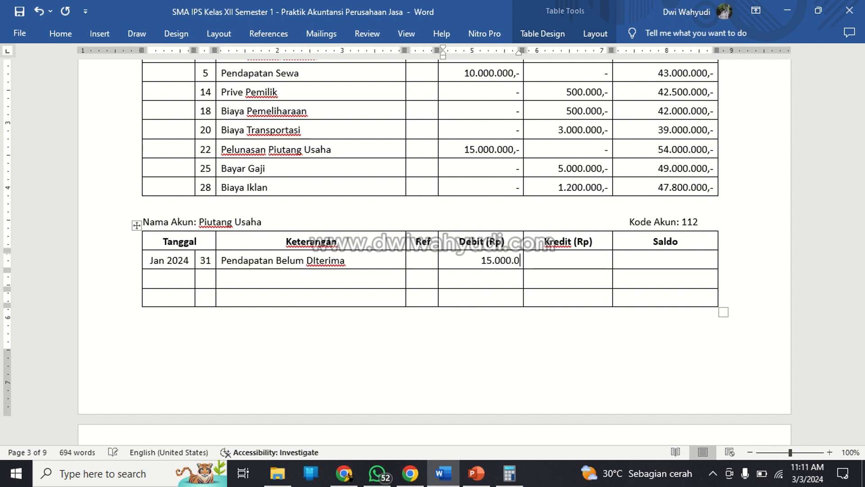
text(,-)
key(Tab)
text(-)
key(Tab)
text(15)
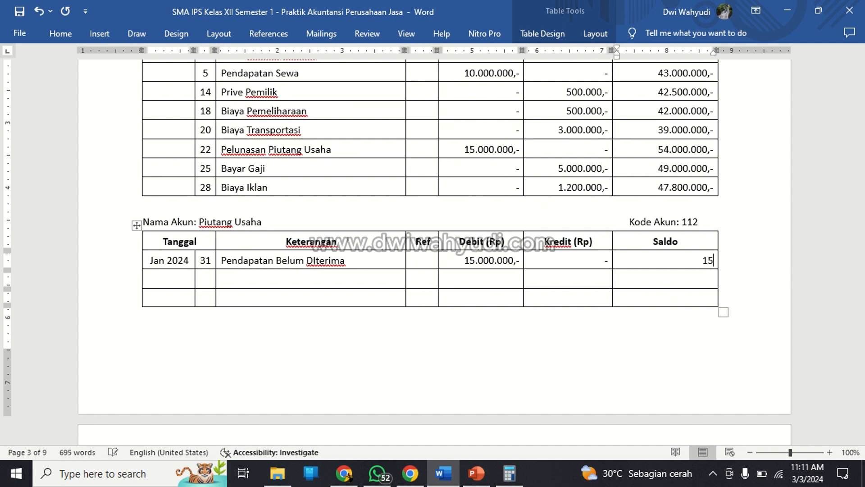
text(.000.000,-)
Enter day 22 in the second Piutang Usaha row and change the first row's day to 10.
key(Left)
key(Left)
key(Left)
key(Left)
key(Left)
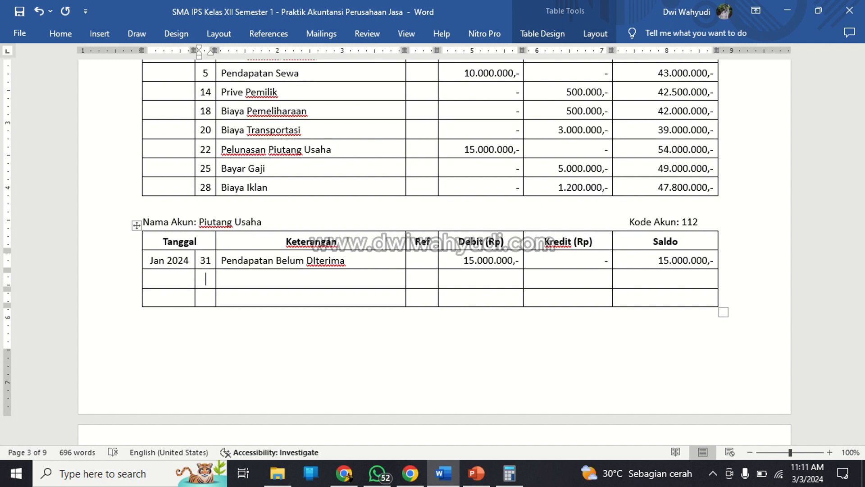
text(22)
key(Tab)
key(Left)
key(shift+Left)
key(shift+Left)
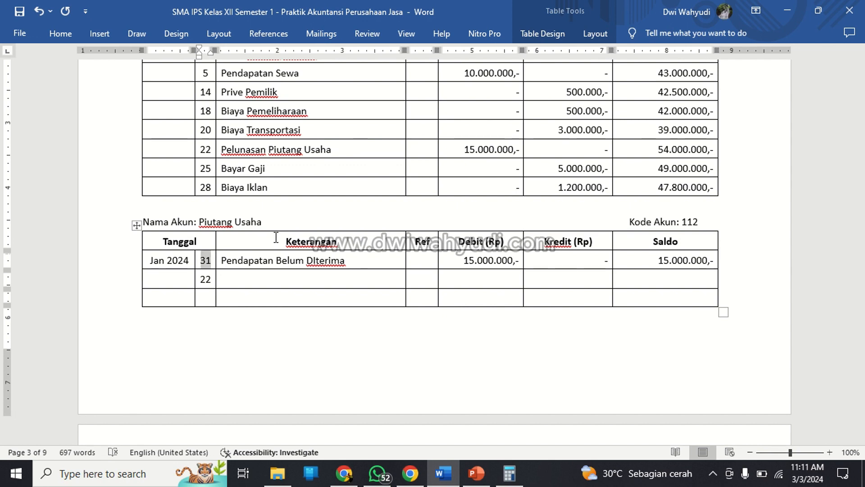
text(10)
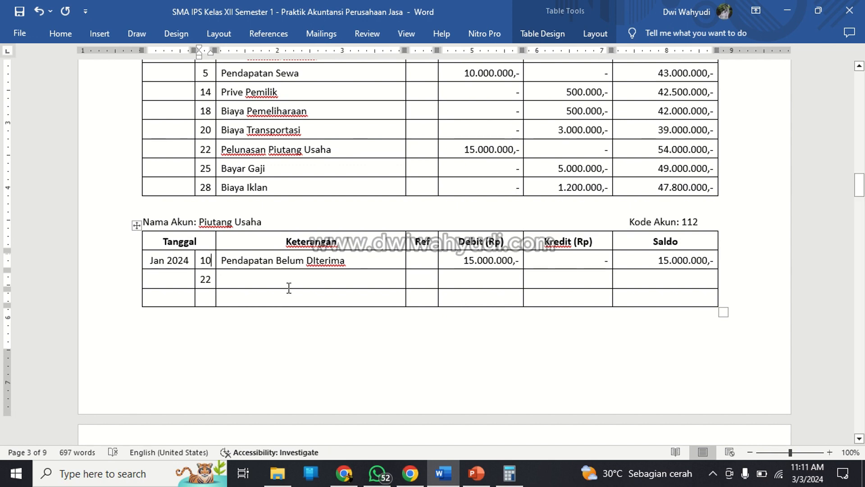
Examine the Piutang Usaha entries for days 10 and 22 in the Jurnal Umum, then return to the second ledger row's description cell.
scroll(284, 264, up, 12)
scroll(283, 264, up, 4)
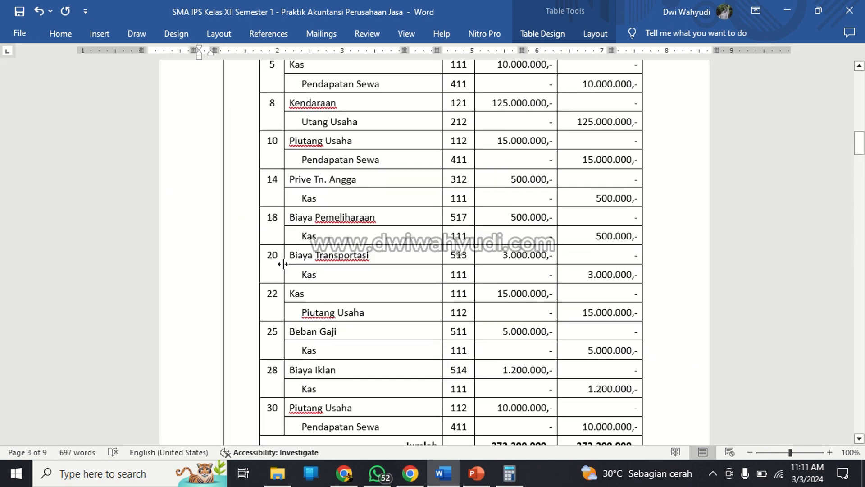
click(331, 157)
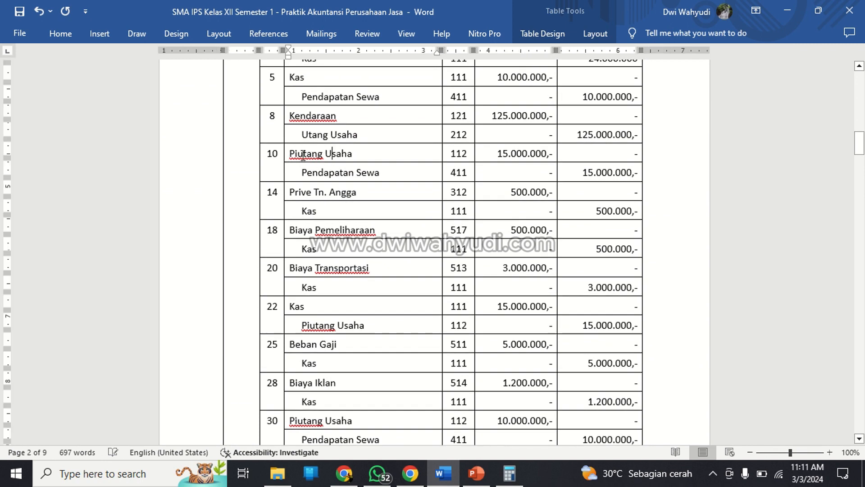
drag(292, 153, 352, 154)
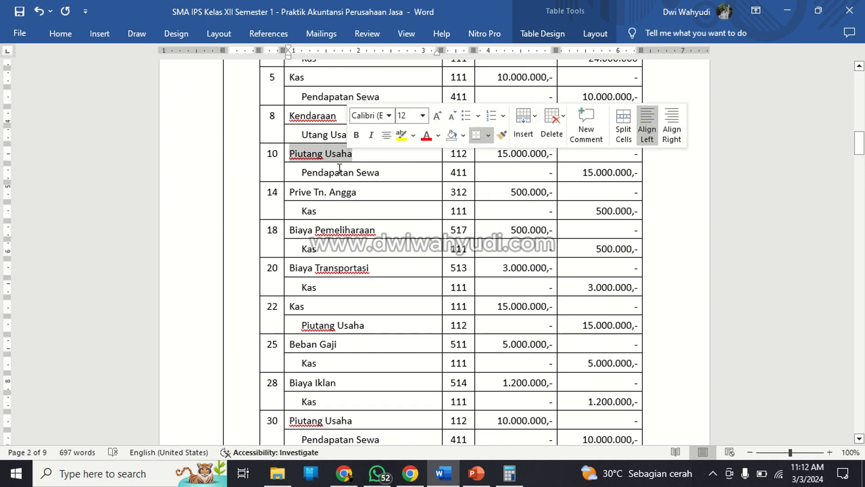
scroll(340, 170, down, 4)
scroll(339, 170, down, 12)
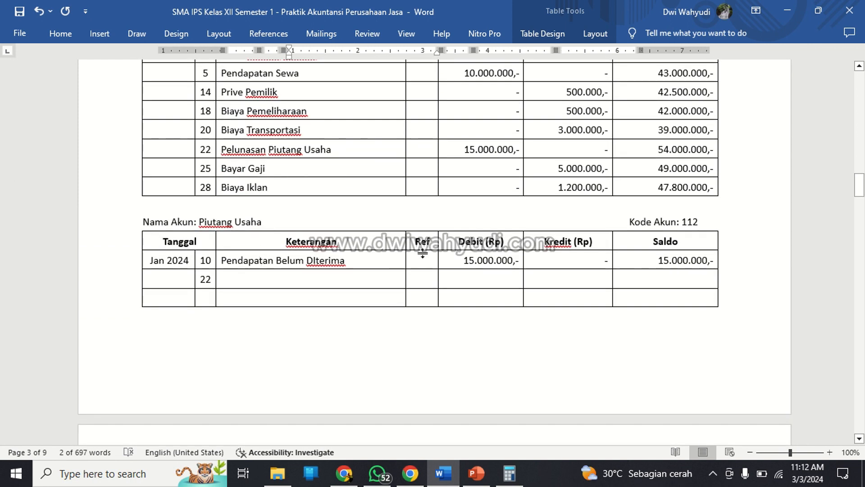
click(284, 277)
scroll(284, 273, up, 15)
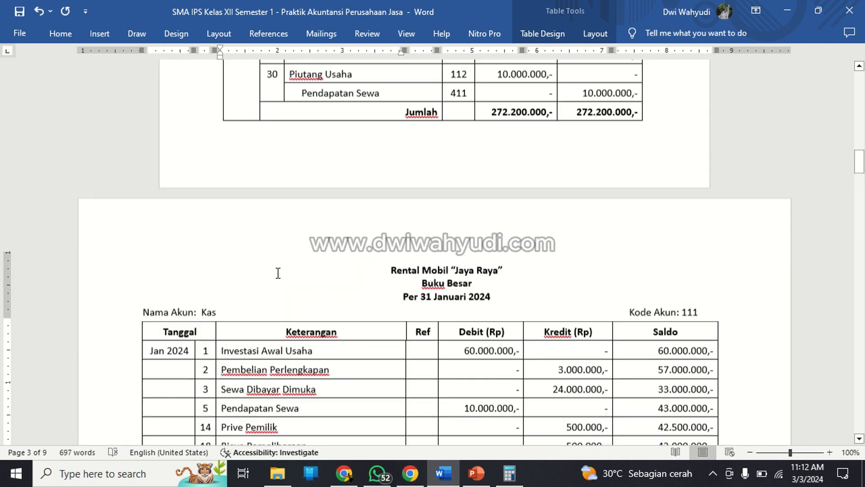
scroll(343, 228, down, 5)
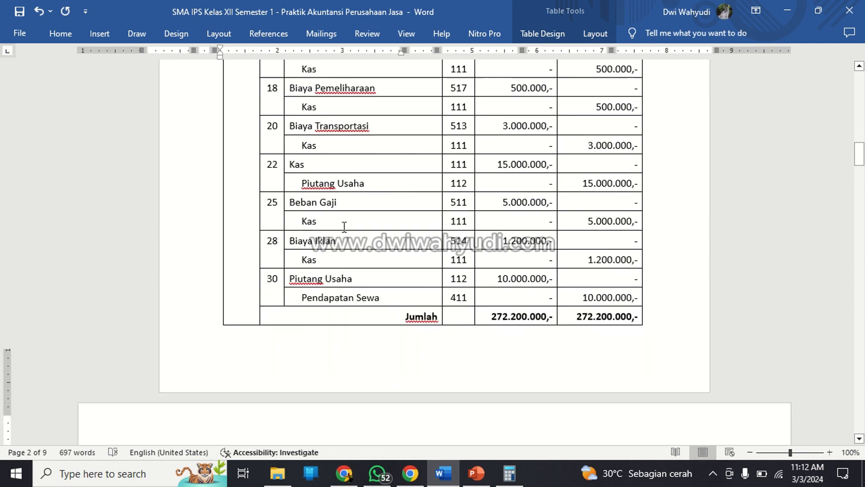
scroll(345, 226, down, 10)
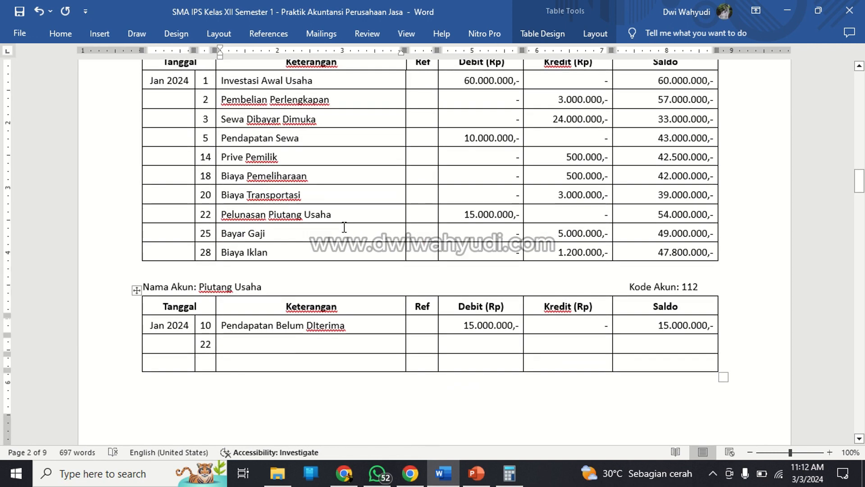
Enter "Pelunasan Piutang Usaha" as the description of the day 22 row in the Piutang Usaha ledger.
text(Pelunasan )
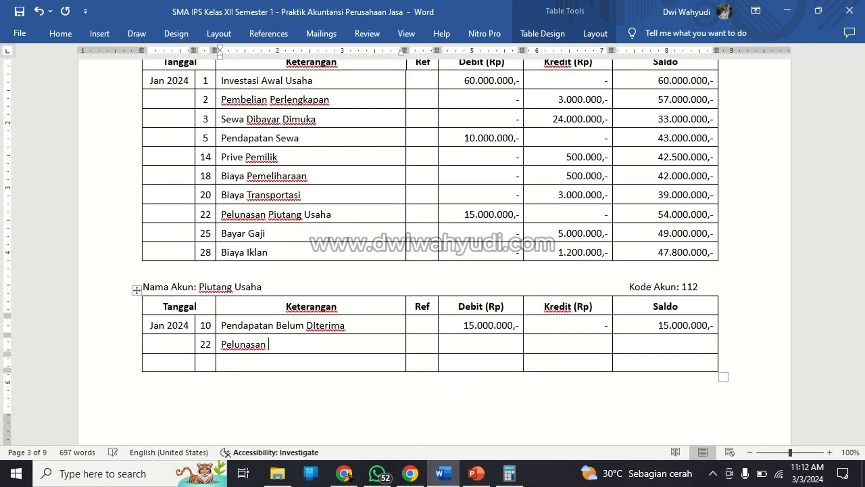
text(Piutan Usa)
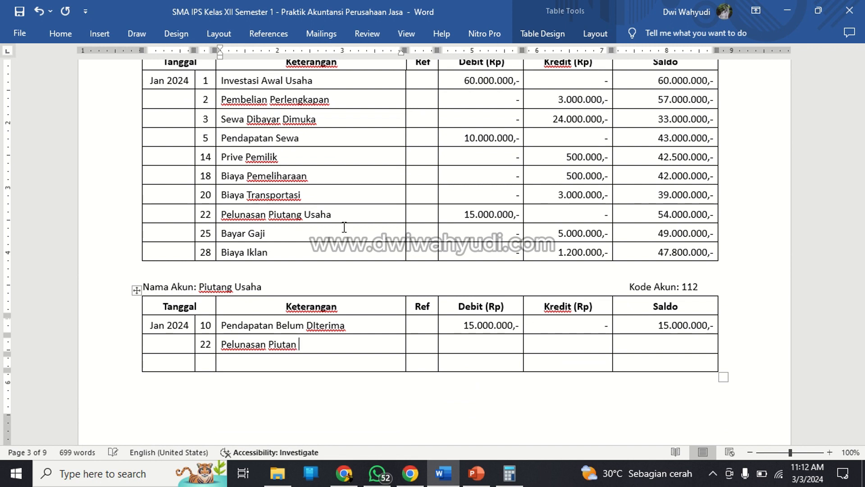
key(BackSpace)
key(BackSpace)
key(BackSpace)
text(Usaha)
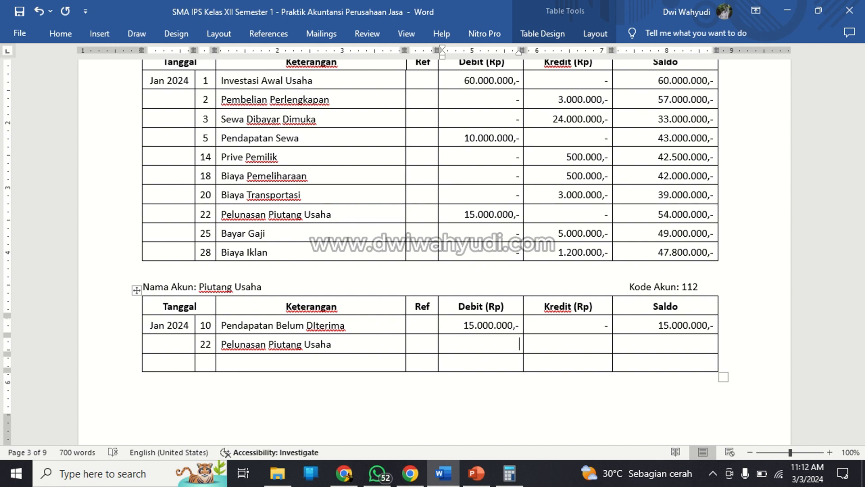
Enter a dash for Debit, a credit of 15.000.000,- and a dash for Saldo in the day 22 row.
key(Tab)
text(15.000.000,-)
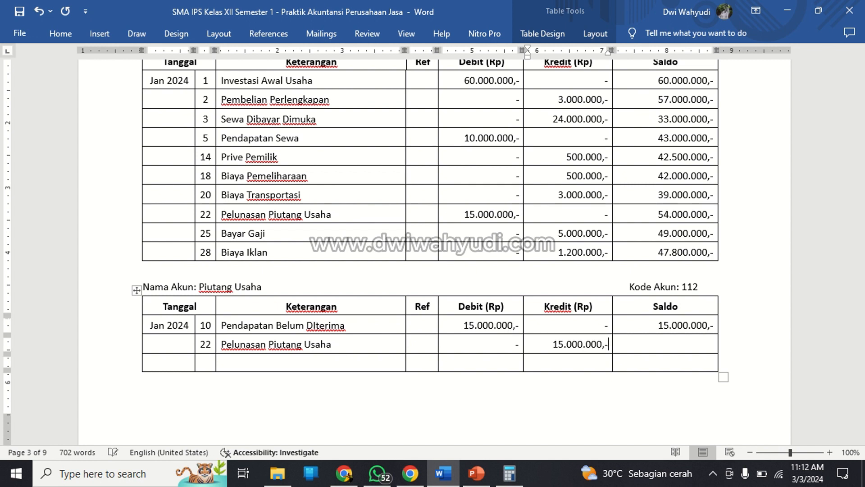
key(Tab)
Fill the third Piutang Usaha row with day 30 and the description "Pendapatan Belum Diterima".
key(Down)
key(Left)
key(Left)
key(Left)
key(Left)
key(Left)
text(30)
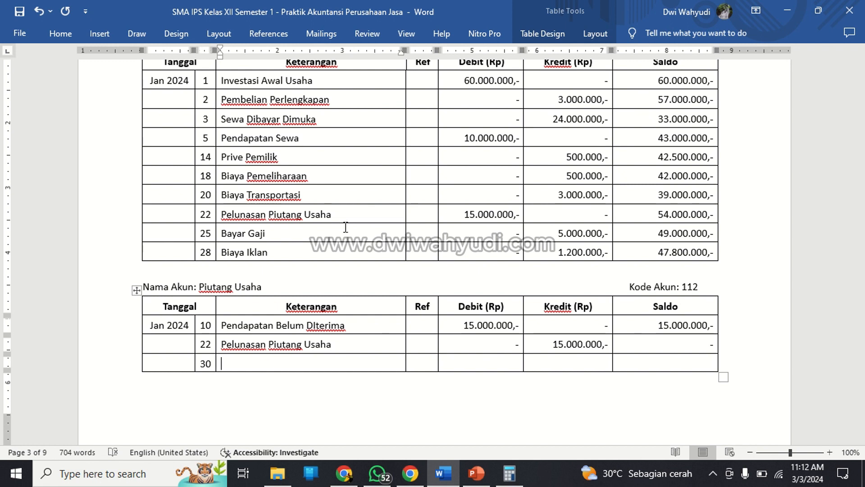
text(Pendapatan Belum Di)
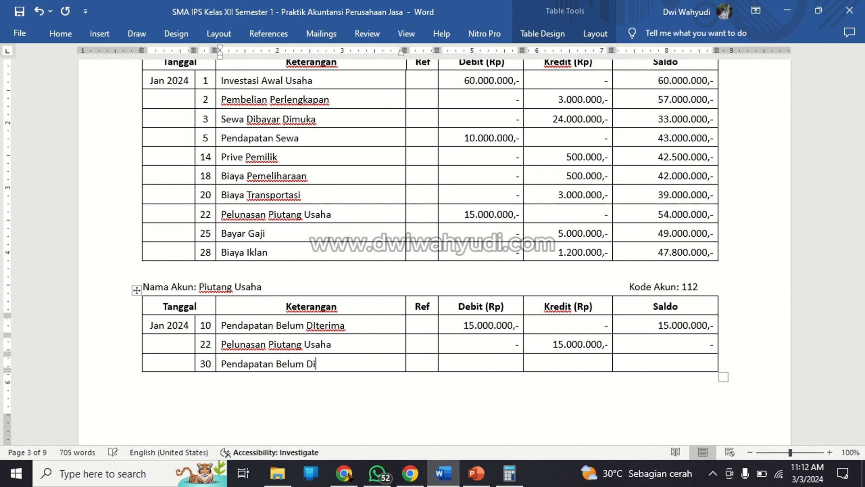
text(terima)
Enter a debit of 10.000.000,-, a dash for Kredit and a balance of 10.000.000,- in the day 30 row.
key(Tab)
key(Tab)
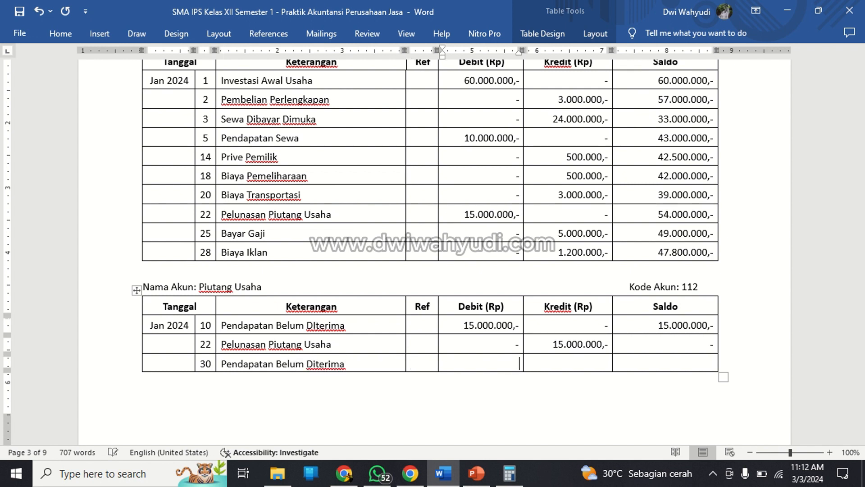
text(10.000.000,-)
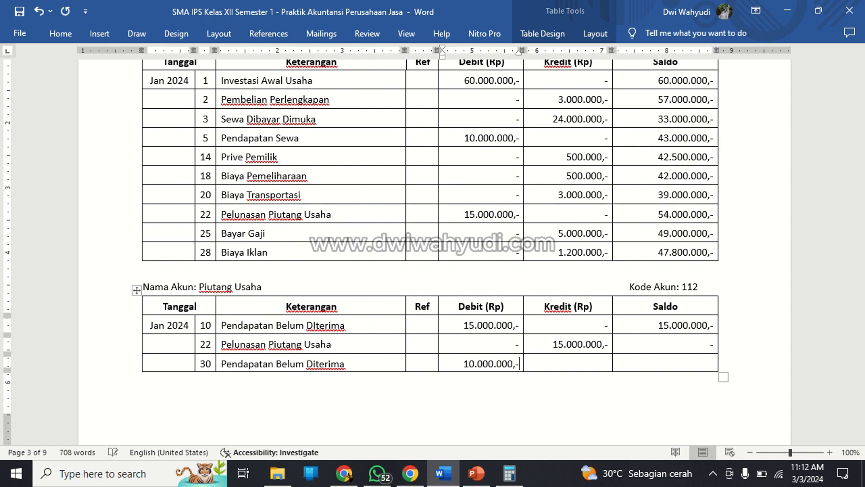
key(Tab)
text(-)
key(Tab)
text(10.000.00)
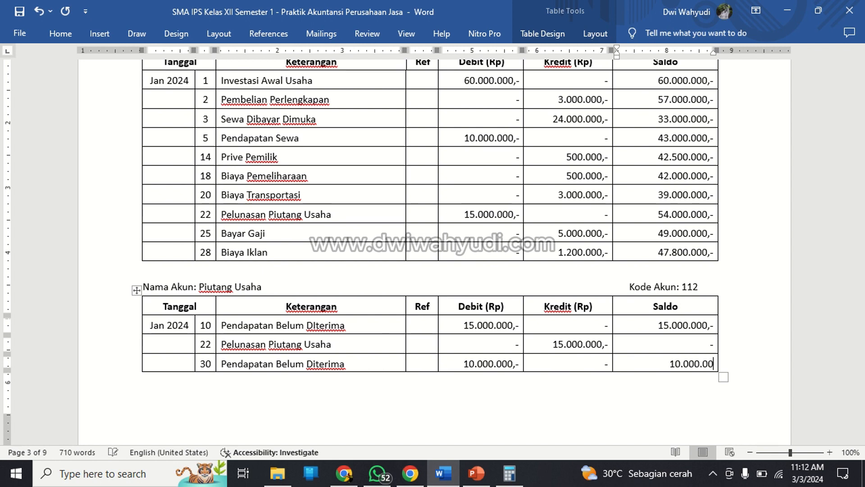
text(0,-)
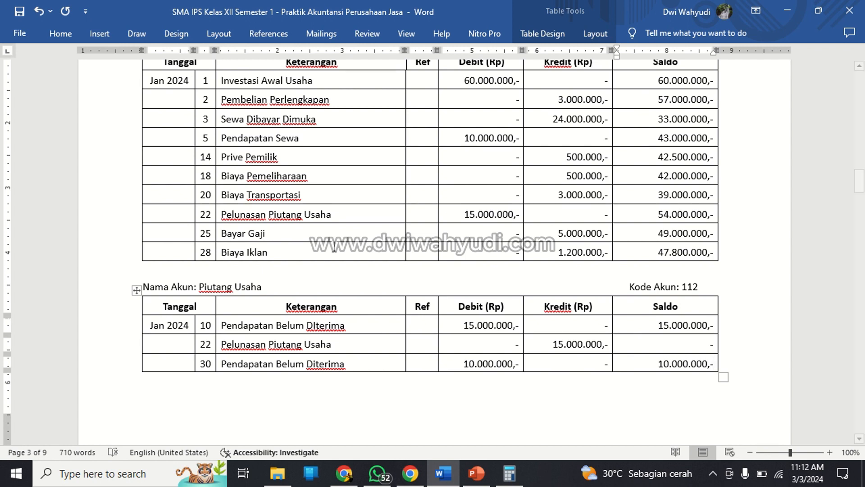
Head the first empty ledger on the next page with account name Perlengkapan and account code 113.
scroll(299, 286, down, 5)
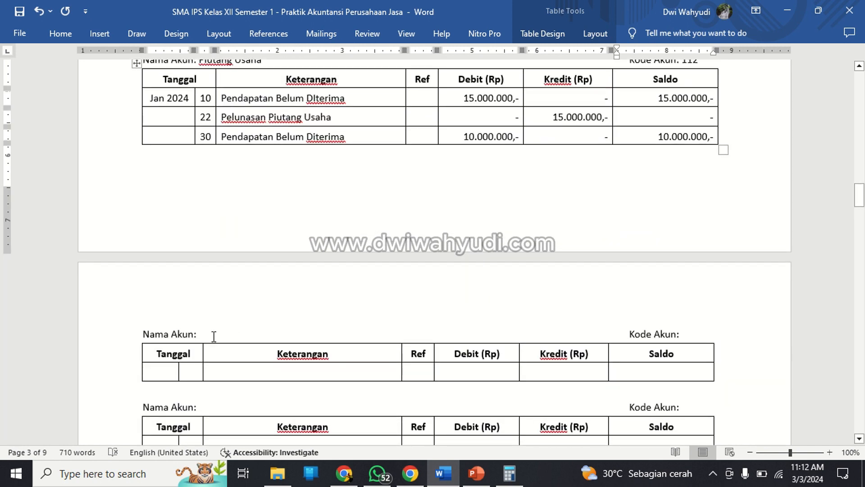
click(214, 337)
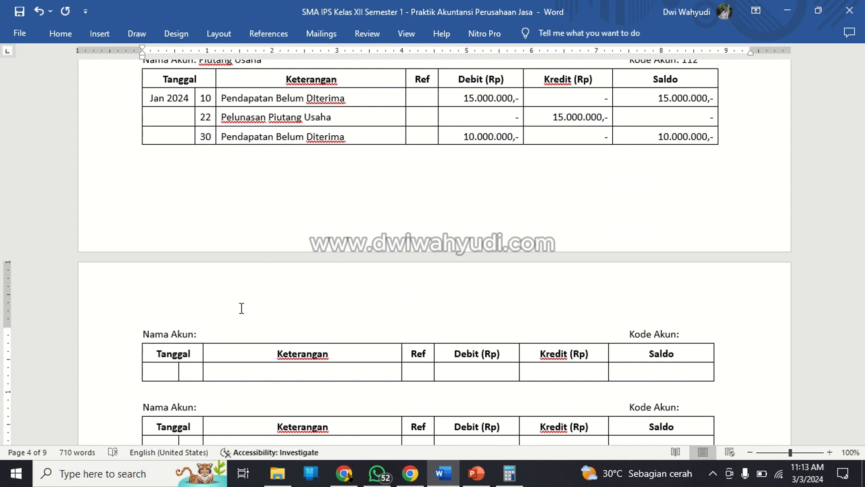
text(Perlengkapan)
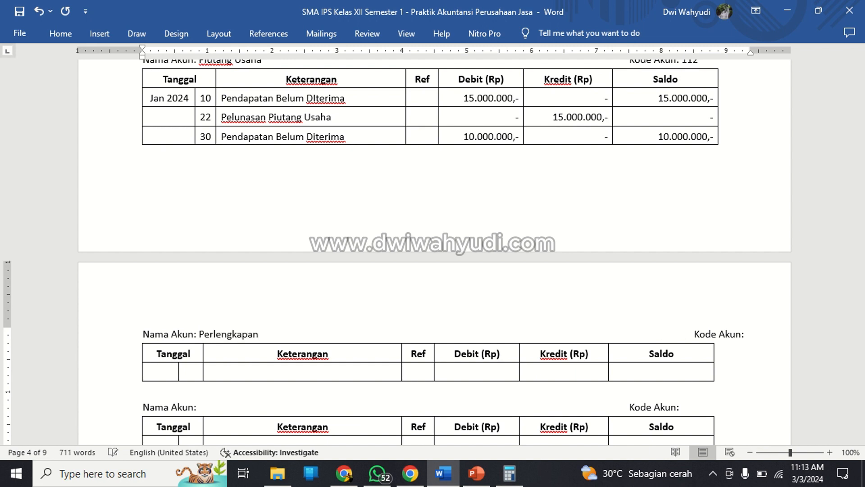
key(Tab)
text(\)
key(BackSpace)
key(BackSpace)
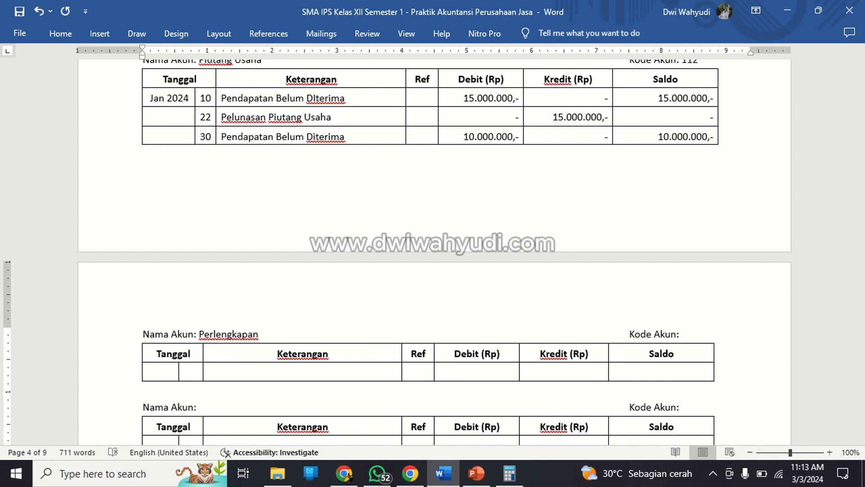
click(708, 332)
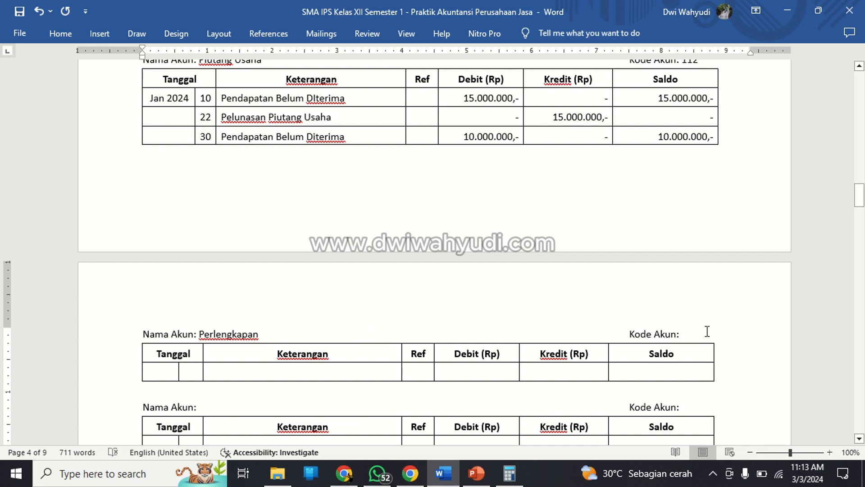
text(113)
Adjust the Perlengkapan ledger's Tanggal and Keterangan column widths to match the Piutang Usaha ledger.
click(167, 372)
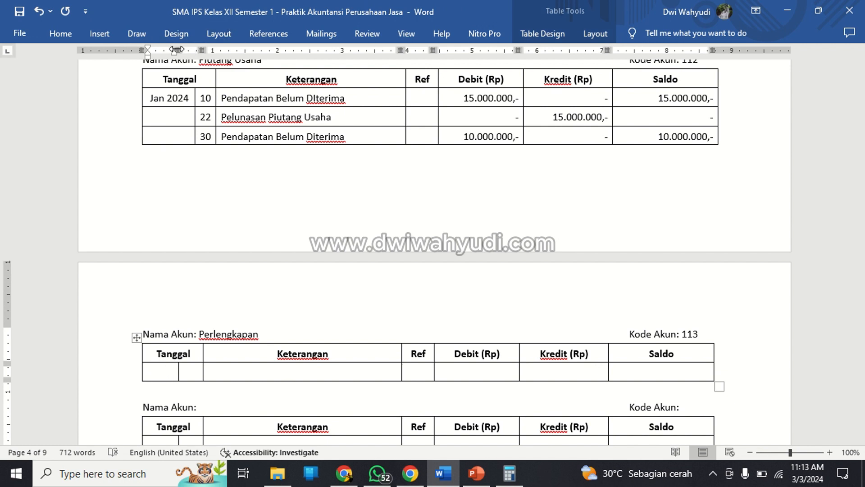
drag(178, 50, 215, 46)
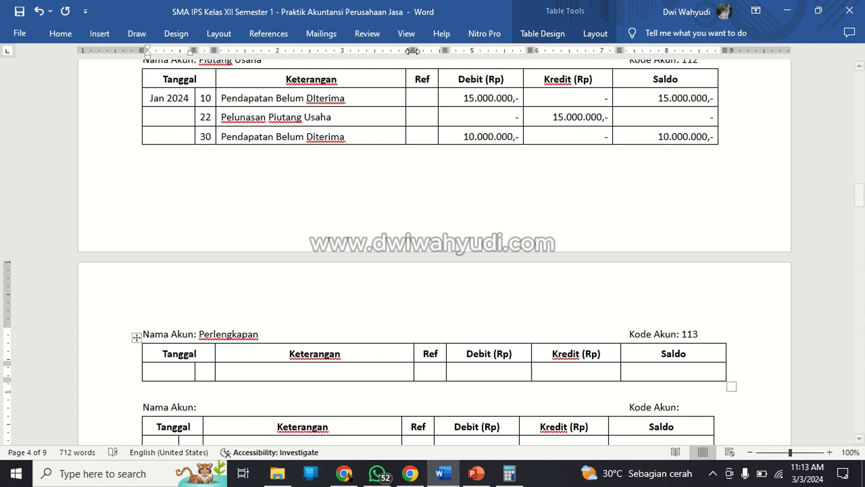
drag(412, 51, 405, 52)
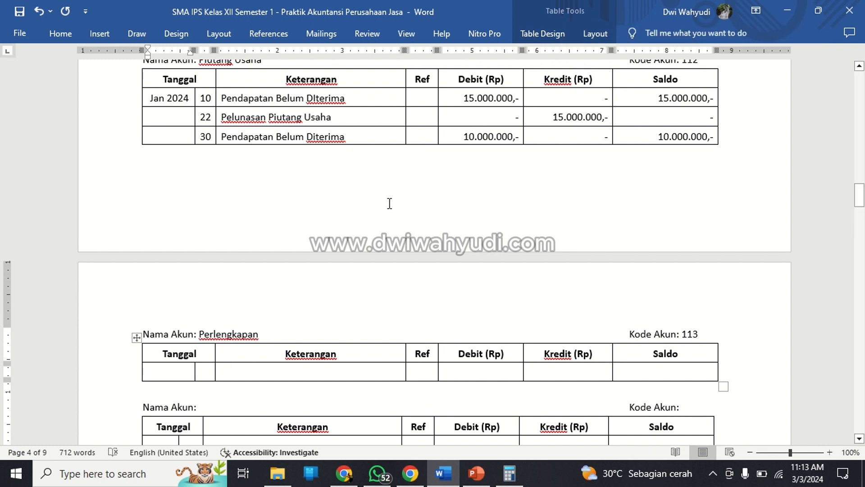
Center the two empty Tanggal cells of the Perlengkapan ledger.
key(shift+Right)
key(shift+Right)
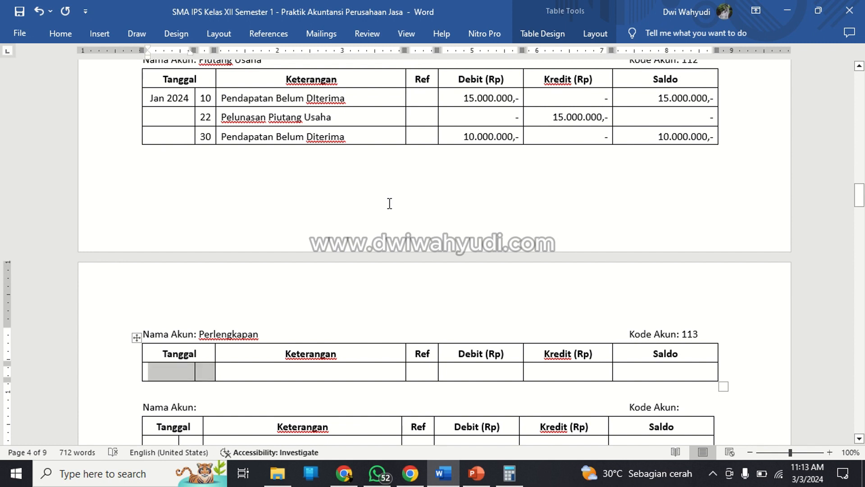
click(68, 35)
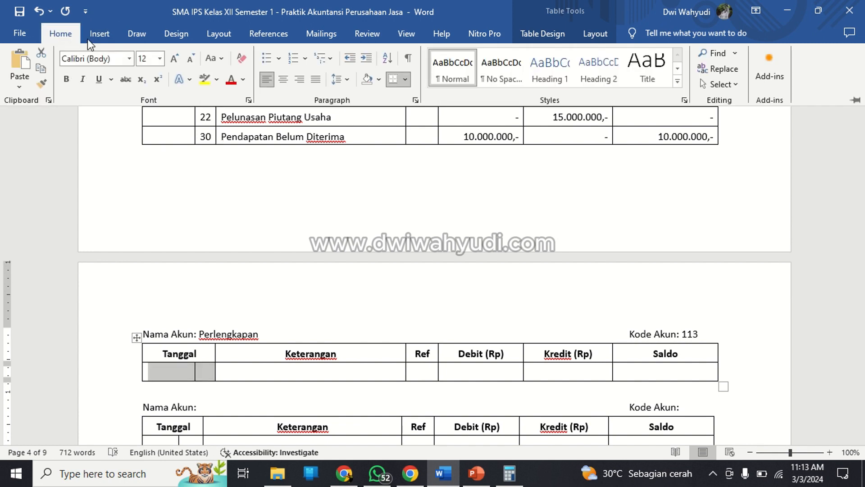
click(290, 85)
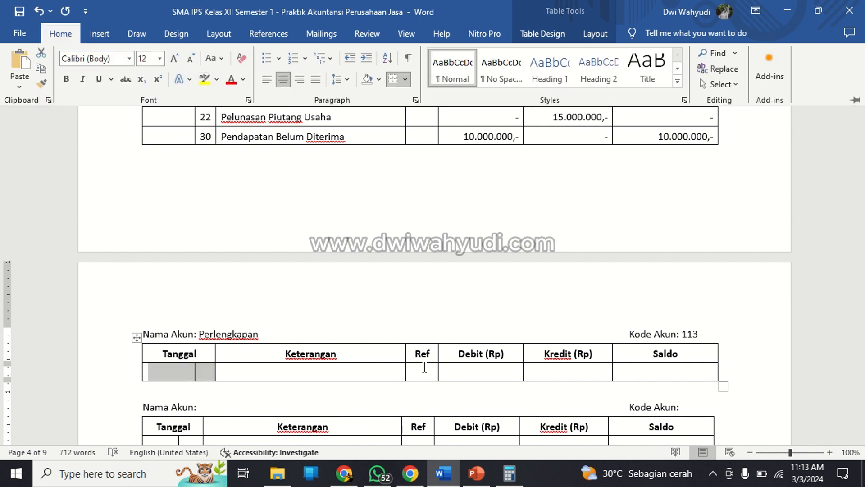
Right-align the empty Debit, Kredit and Saldo cells of the Perlengkapan ledger.
click(472, 369)
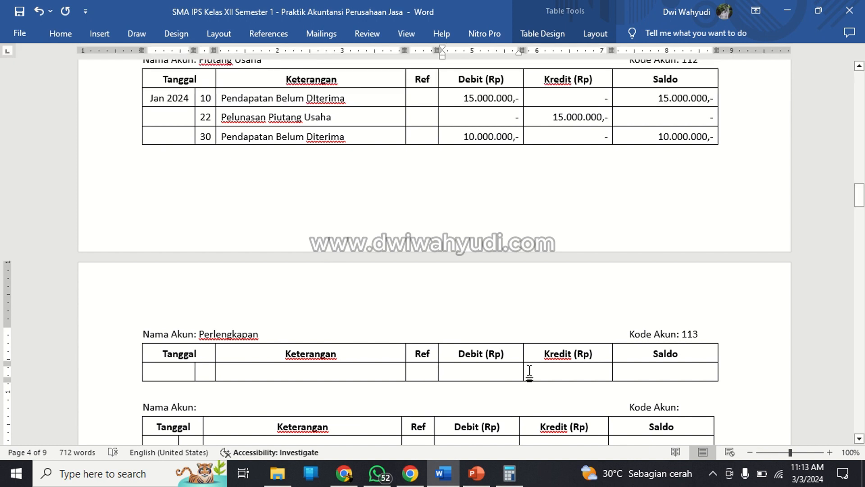
drag(530, 372, 642, 373)
click(63, 31)
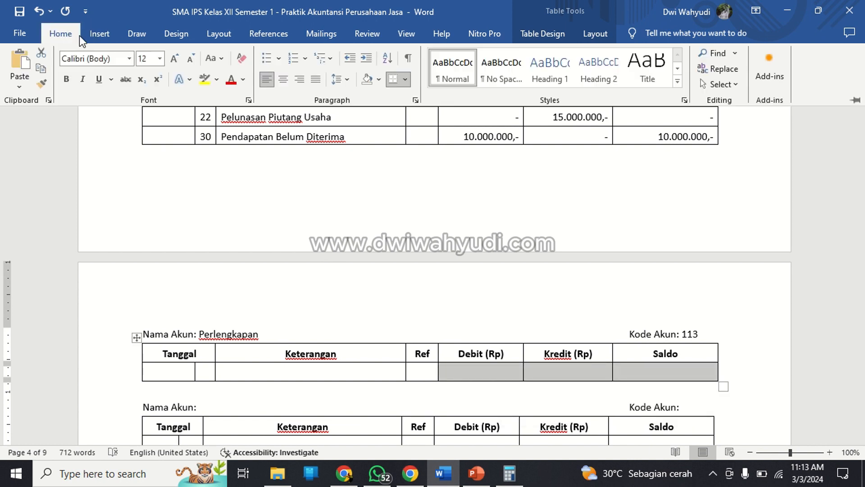
click(297, 79)
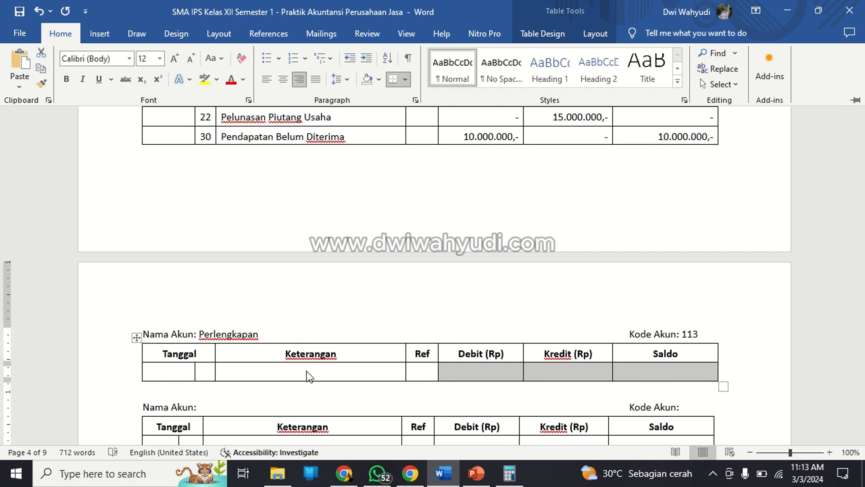
Fill the Perlengkapan row with the date Jan 2024, day 2, and the description "Pembelian Perlengkapan".
click(178, 372)
text(Jan )
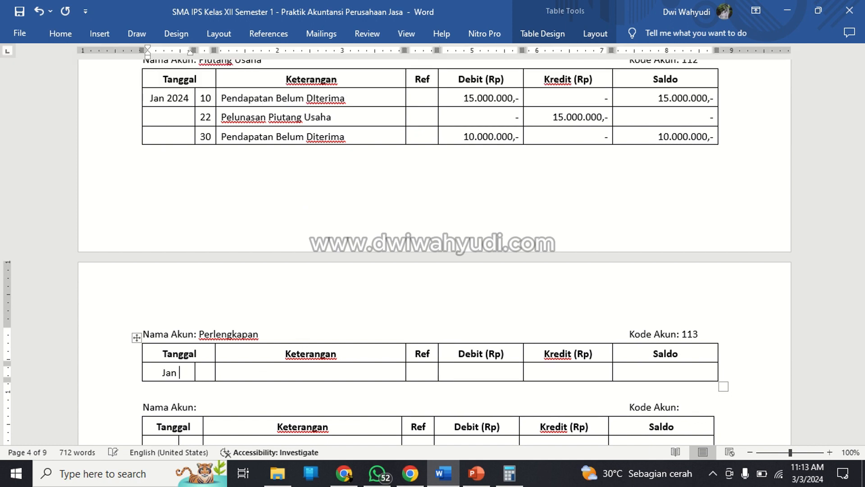
text(2024)
key(Tab)
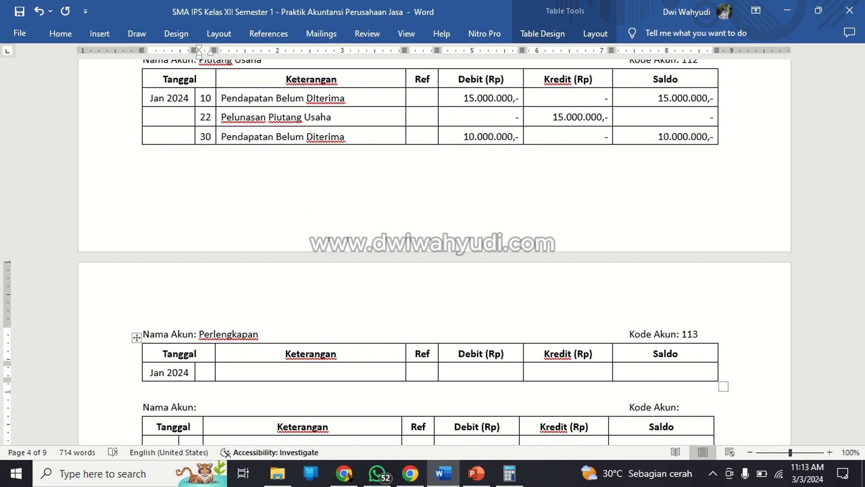
text(2)
key(Tab)
text(Pembe)
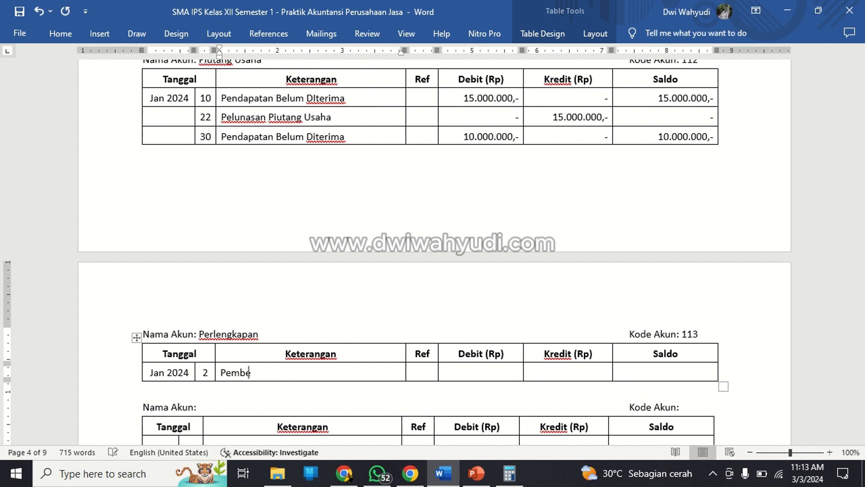
text(lian Perlengkapan)
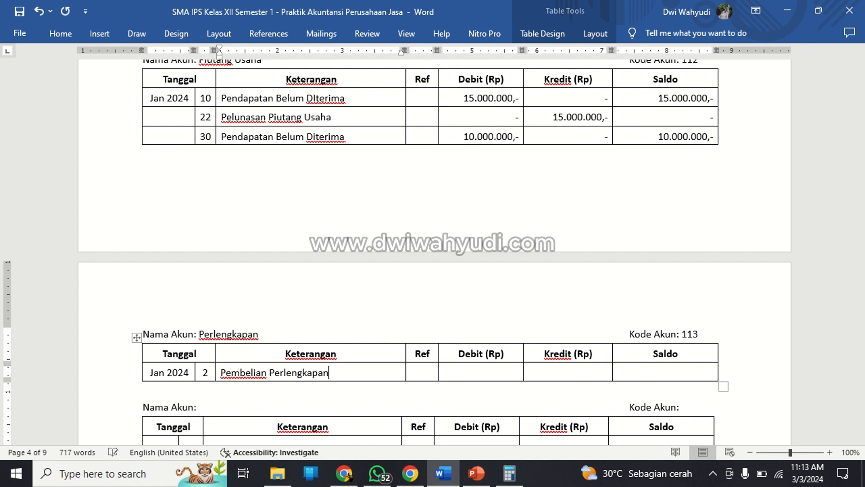
Enter a debit of 3.000.000,-, a dash for Kredit and a balance of 3.000.000,- in the Perlengkapan row.
key(Tab)
key(Tab)
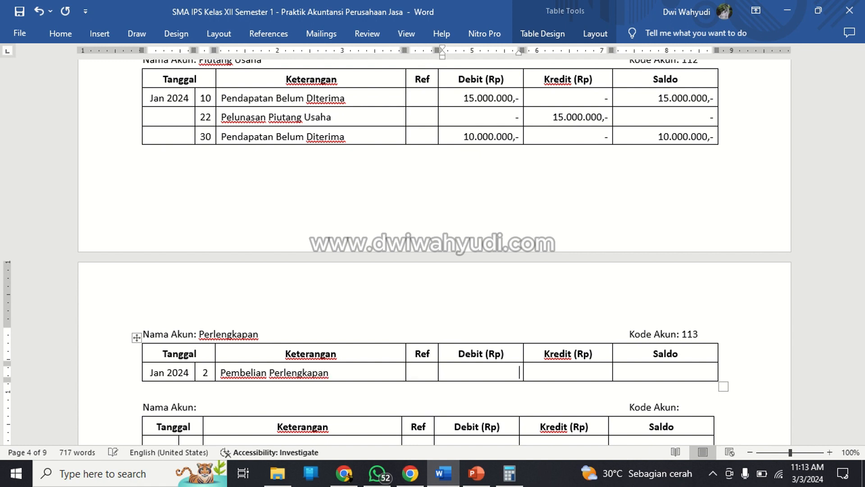
text(3.000.000,-)
key(Tab)
text(-)
key(Tab)
text(3)
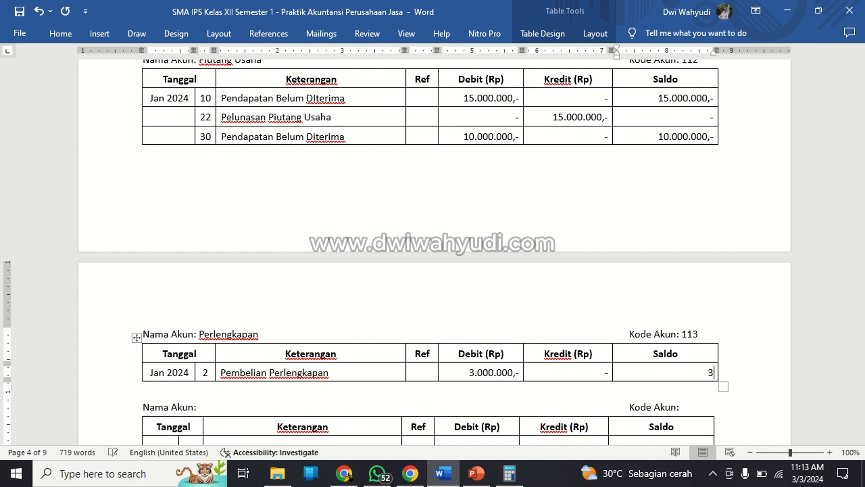
text(.000.000,-)
Move to the account heading line of the empty ledger below Perlengkapan.
key(Down)
key(Down)
key(End)
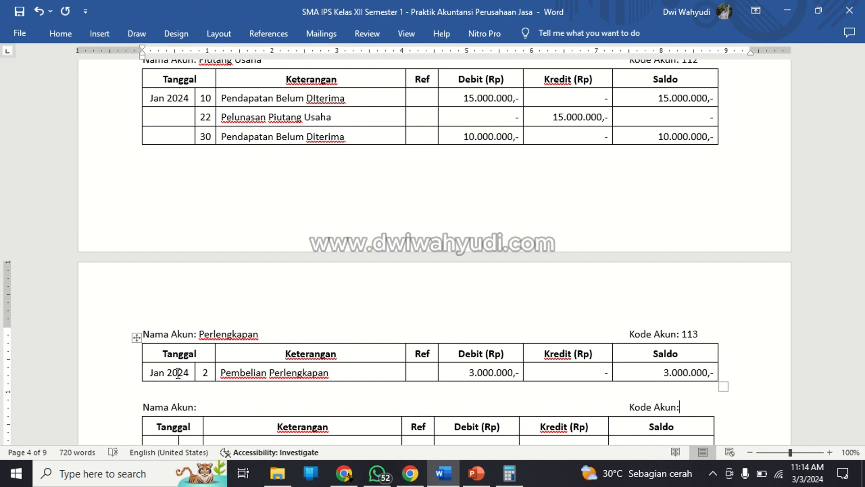
Fill the empty ledger heading below Perlengkapan with the account name Sewa Dibayar Dimuka and account code 114.
scroll(178, 372, down, 3)
click(235, 311)
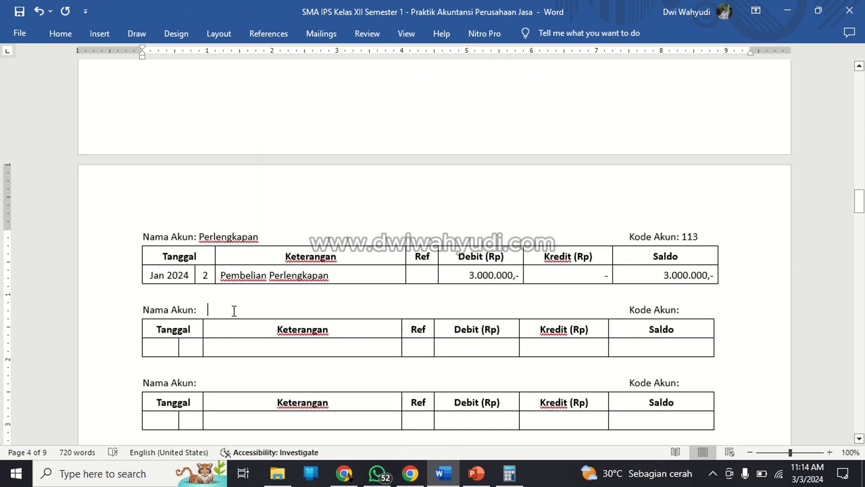
text(Se)
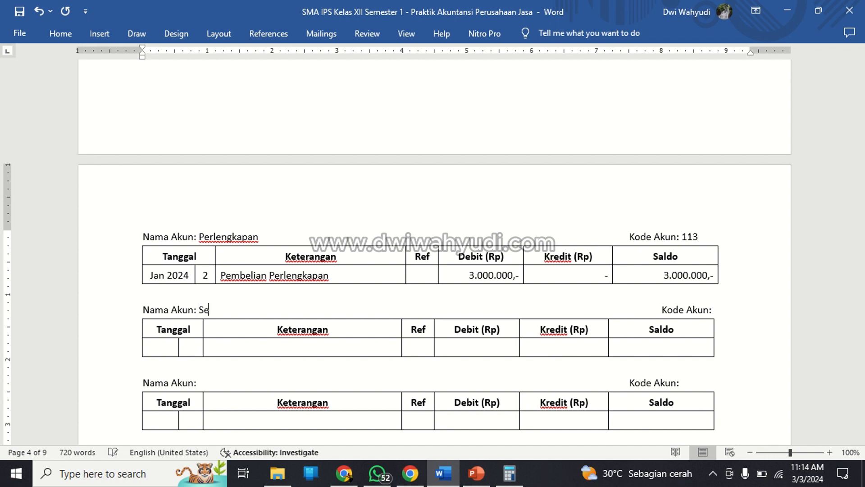
text(wa Dibayar)
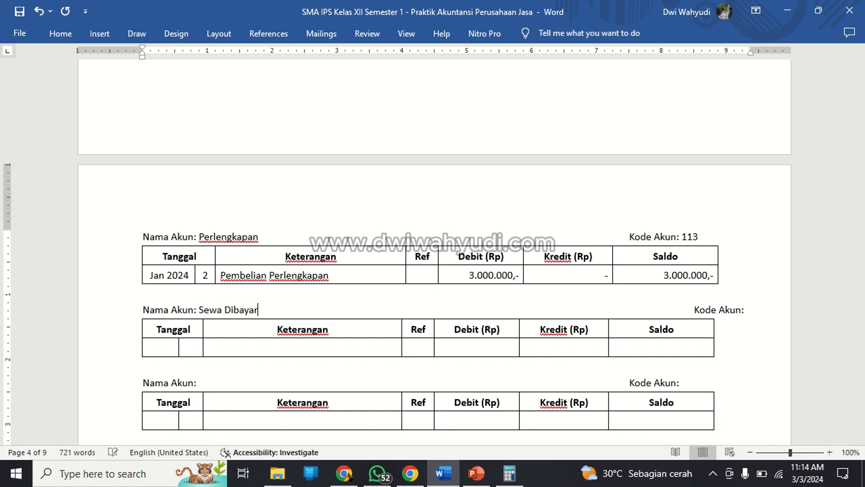
text( Dimuka)
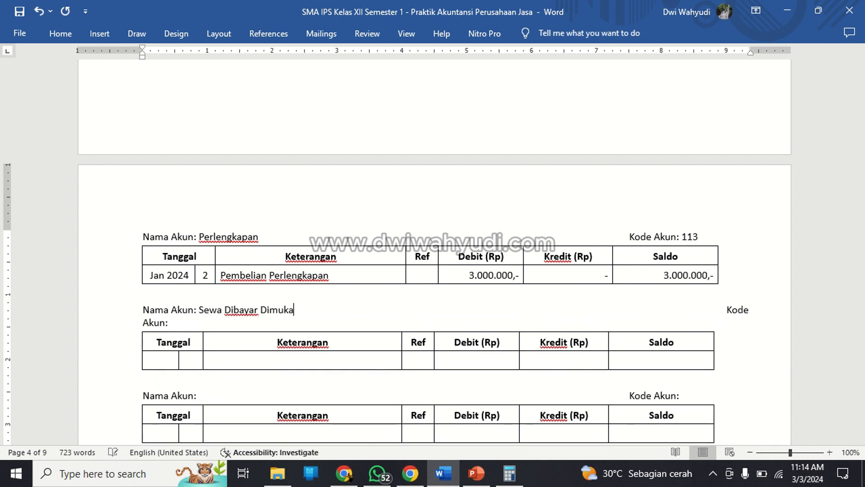
click(165, 323)
key(BackSpace)
key(BackSpace)
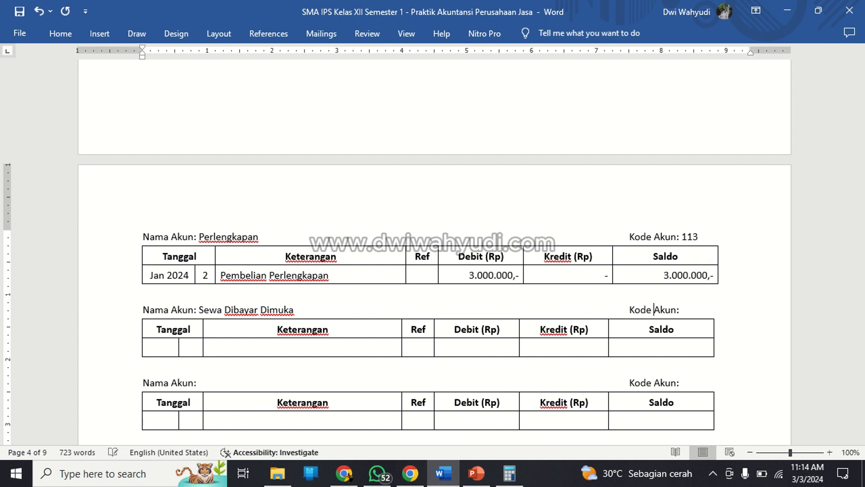
text(114)
Fill the Sewa Dibayar Dimuka row with the date Jan 2024, day 3, and the description "Pembayaran Sewa 1 Tahun".
key(Down)
key(Down)
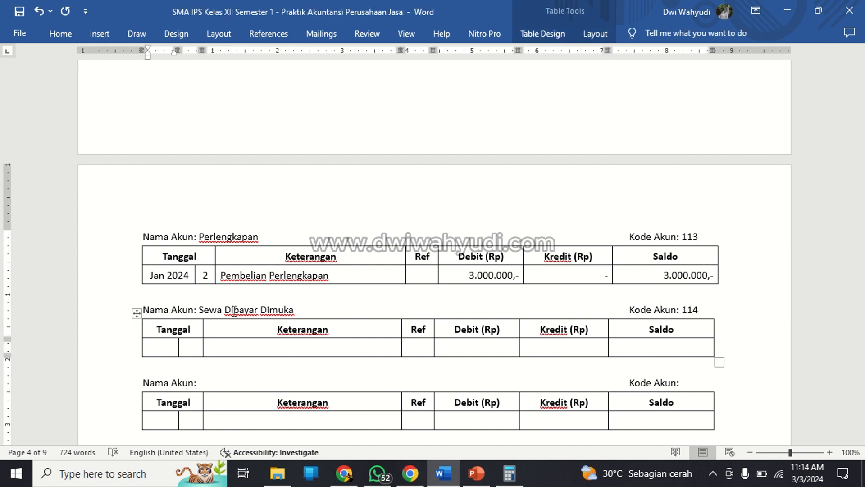
text(Jan 2024)
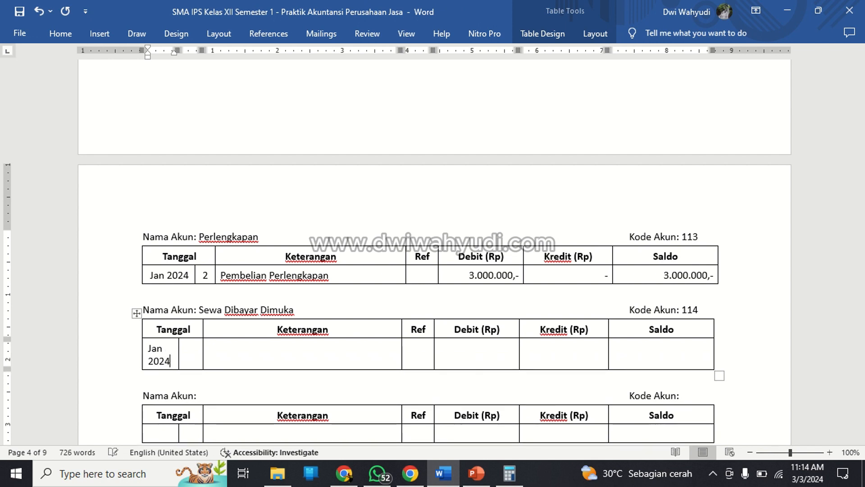
key(Tab)
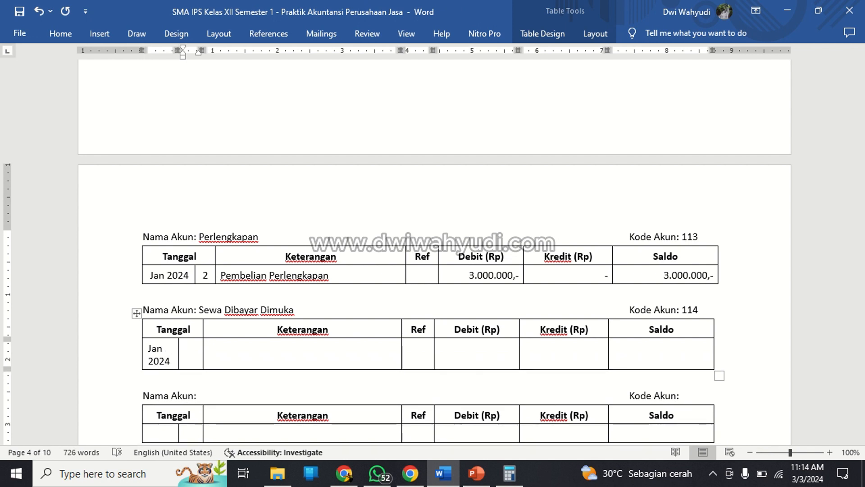
text(3)
key(Tab)
text(Pembayaran )
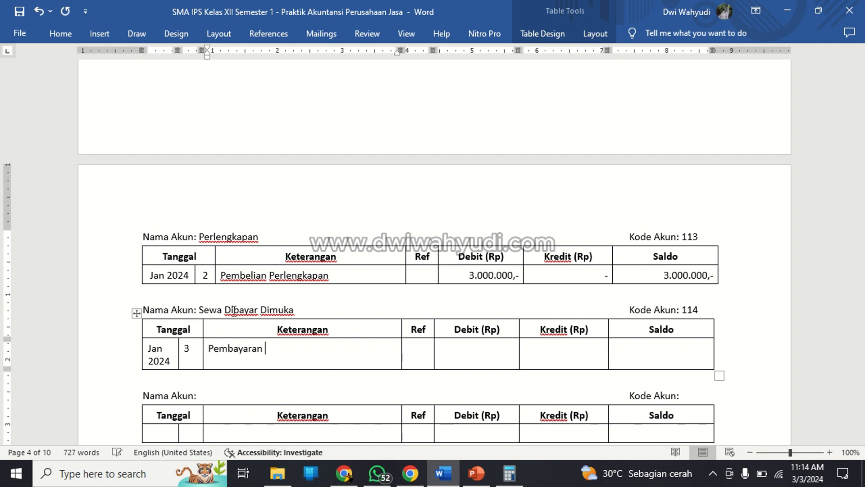
text(Sewa 1 Tahun)
Right-align the empty Debit, Kredit and Saldo cells of the Sewa Dibayar Dimuka ledger.
key(Tab)
key(Right)
key(Right)
key(Left)
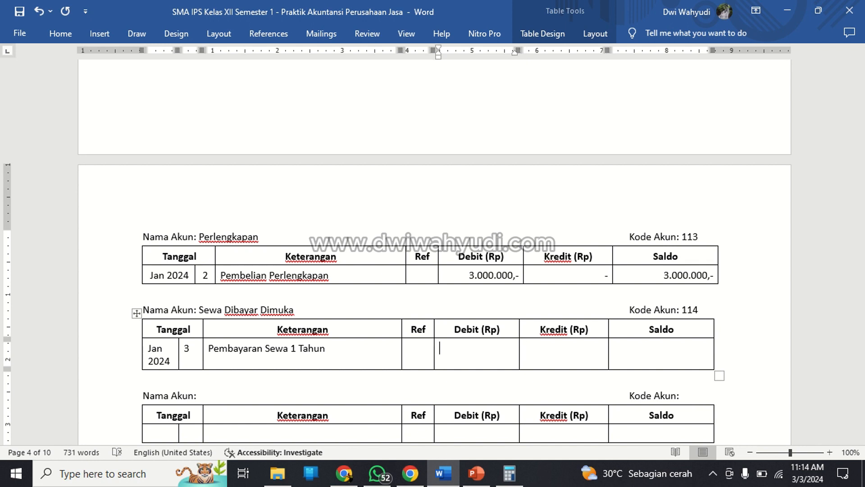
key(shift+Right)
key(shift+Right)
key(shift+Right)
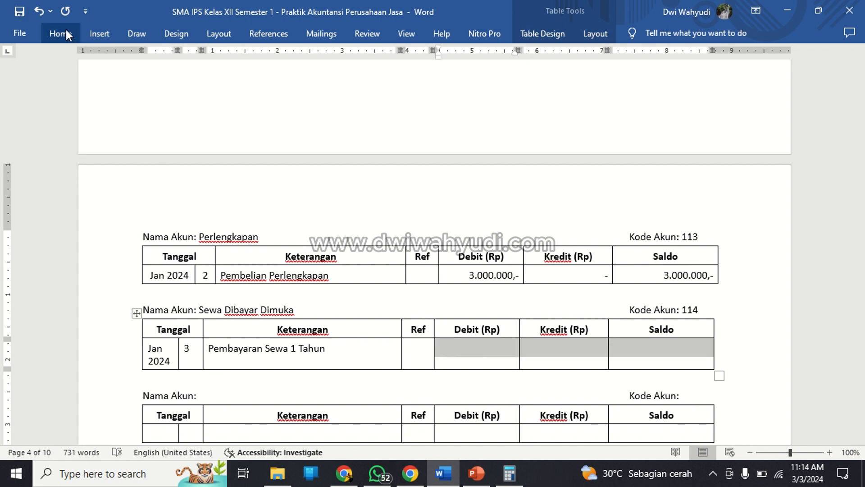
click(90, 32)
click(72, 39)
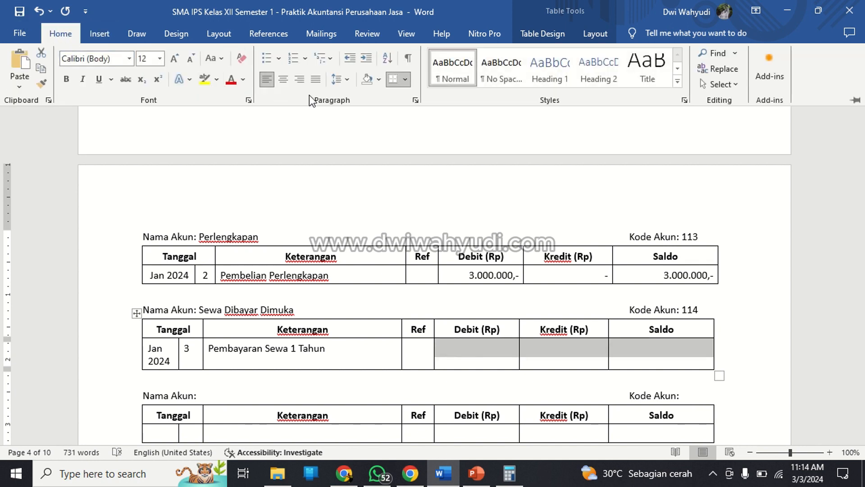
click(300, 80)
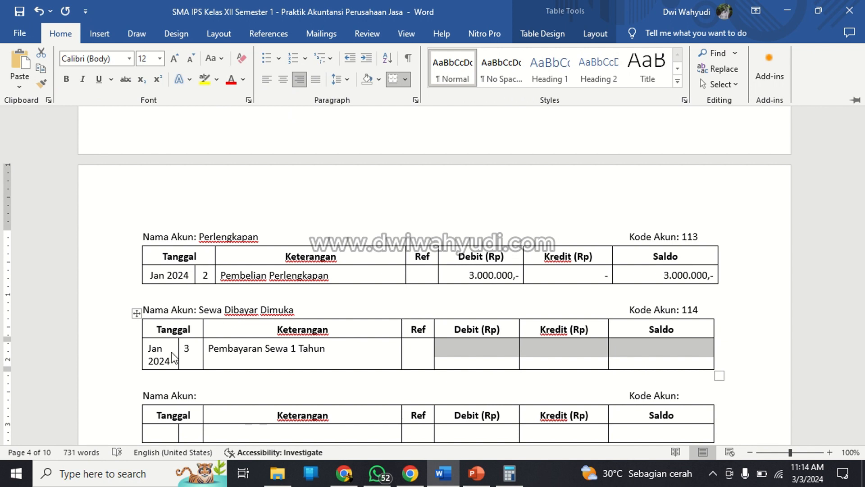
Center the month and day cells in the Sewa Dibayar Dimuka row.
click(171, 352)
drag(164, 353, 186, 355)
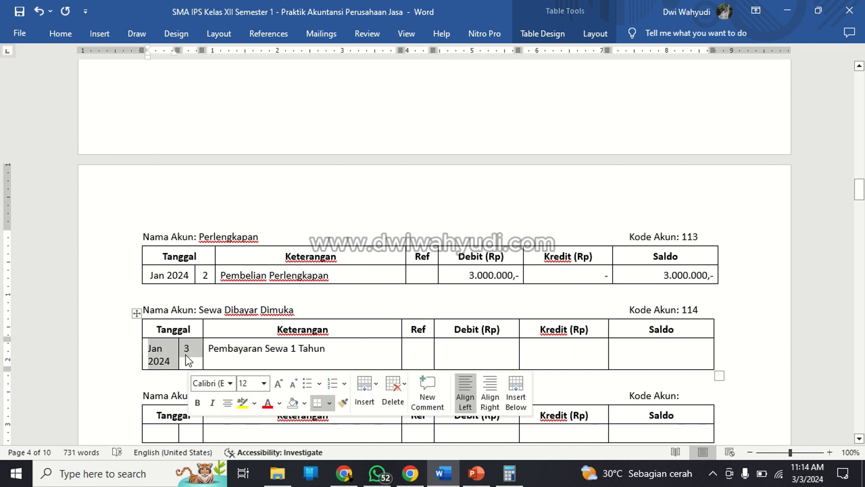
click(70, 36)
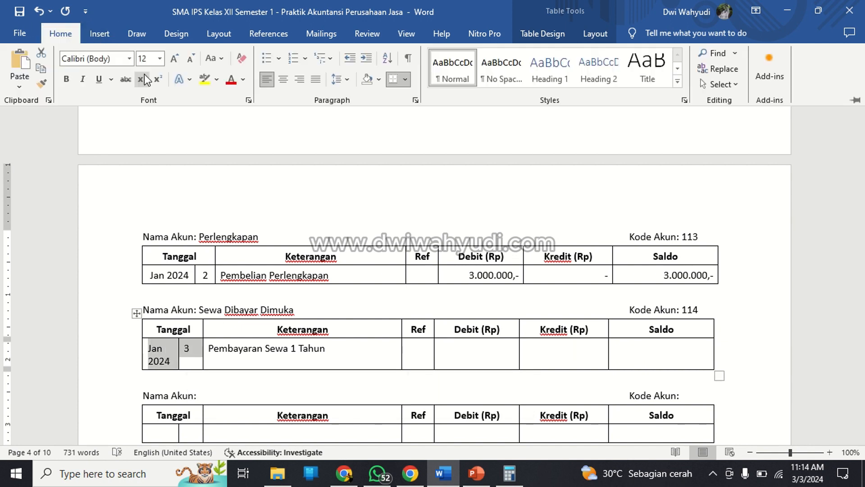
click(283, 80)
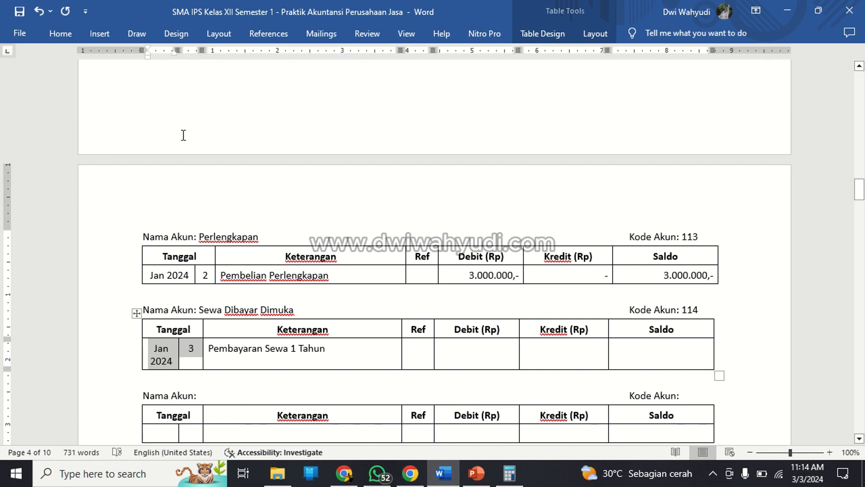
Widen the month cell and the Tanggal header of the Sewa Dibayar Dimuka ledger so the date fits on one line.
drag(178, 50, 199, 51)
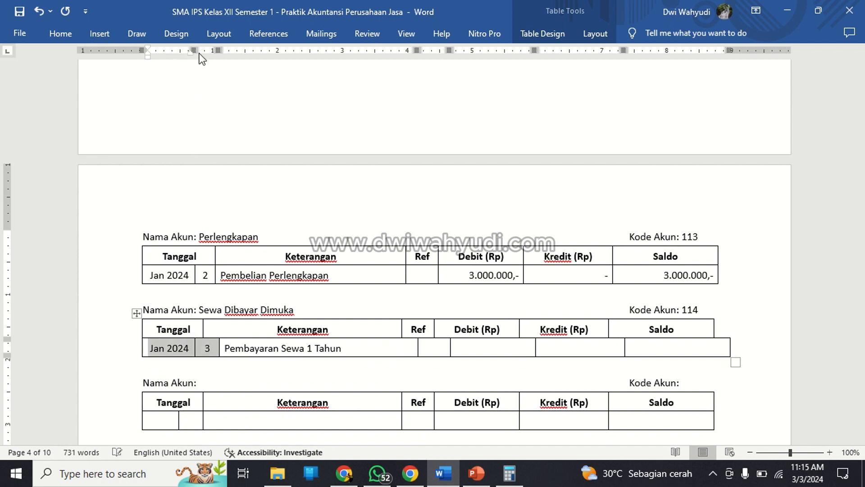
click(201, 326)
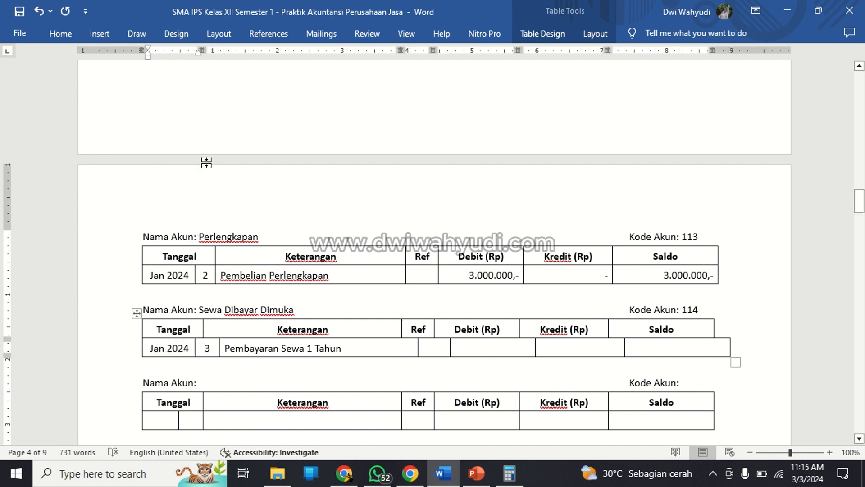
mouse_move(202, 51)
mouse_down()
mouse_move(218, 64)
mouse_move(211, 51)
mouse_up()
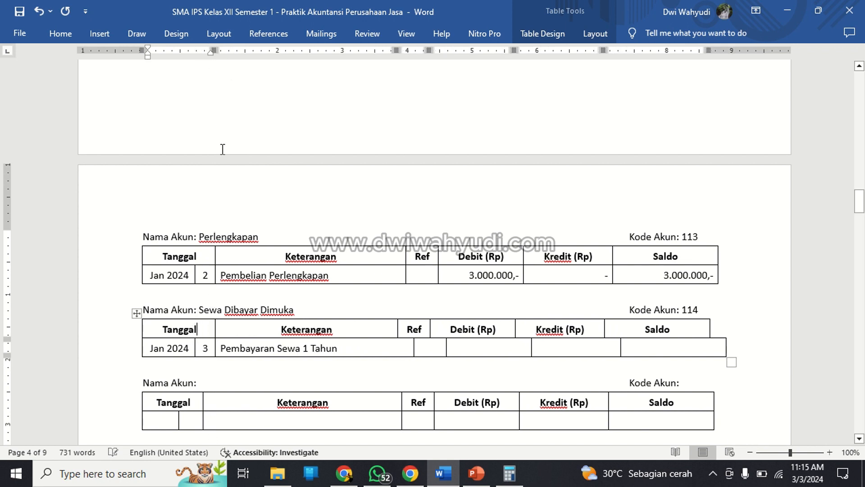
Adjust the Keterangan and Ref column borders of the Sewa Dibayar Dimuka ledger to line up with the Perlengkapan table.
click(387, 325)
mouse_move(397, 51)
mouse_down()
mouse_move(441, 50)
mouse_move(429, 50)
mouse_move(432, 57)
mouse_move(440, 51)
mouse_up()
click(438, 345)
click(419, 328)
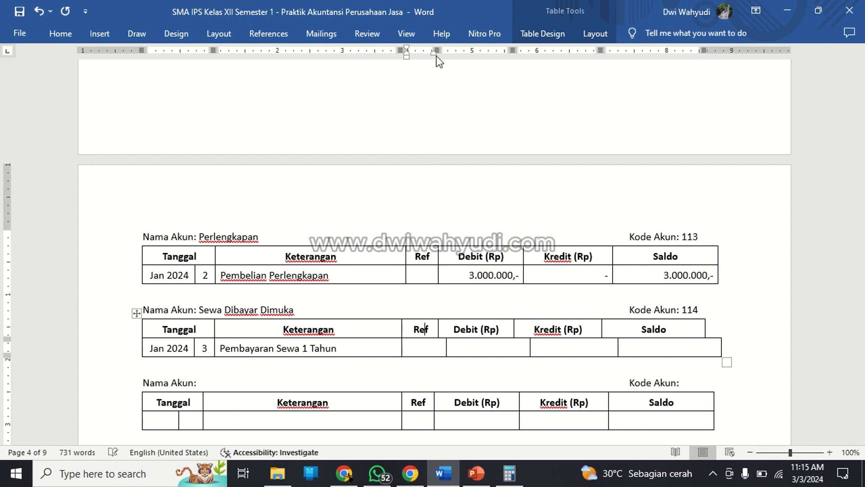
click(419, 351)
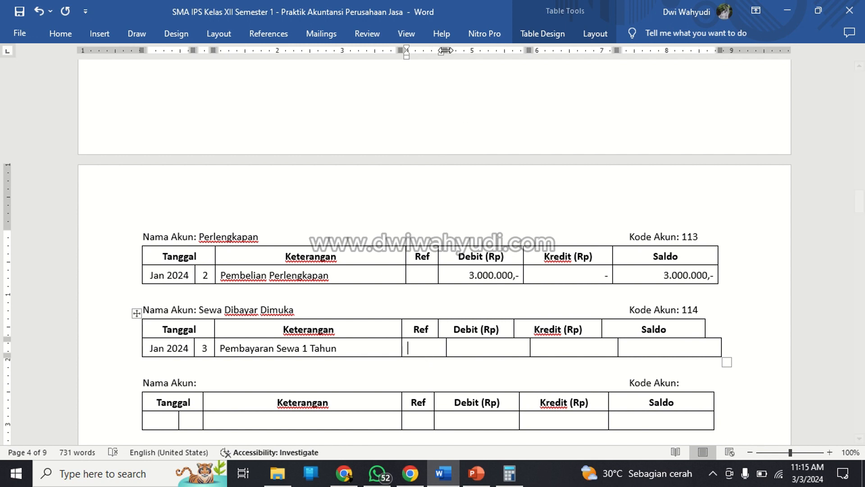
drag(445, 50, 436, 52)
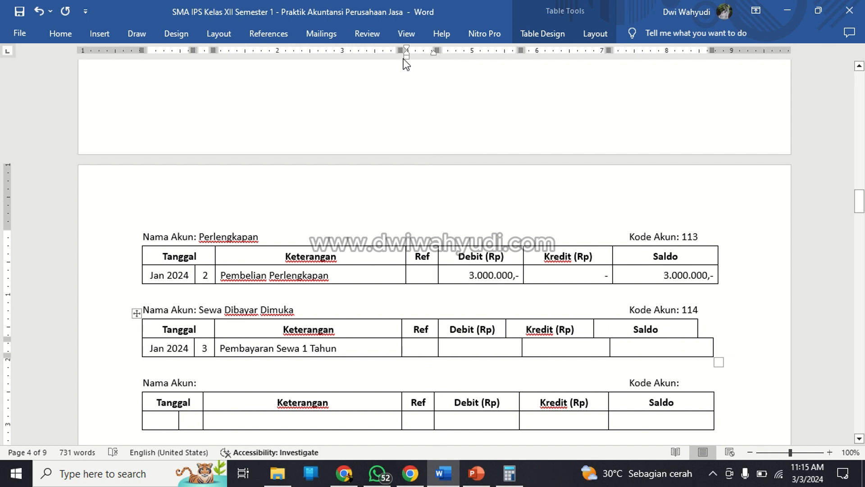
drag(397, 48, 439, 51)
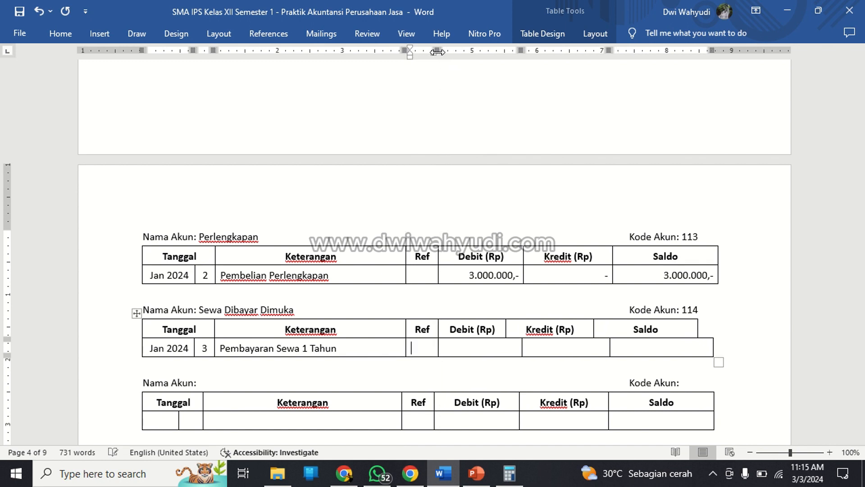
Widen the Debit column of the Sewa Dibayar Dimuka ledger, aligning its header and row borders with the Perlengkapan table.
click(495, 331)
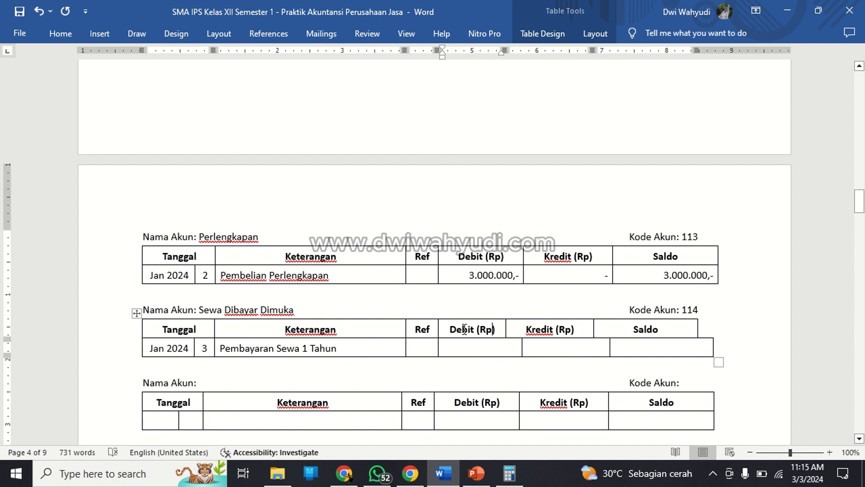
drag(505, 51, 523, 59)
click(503, 350)
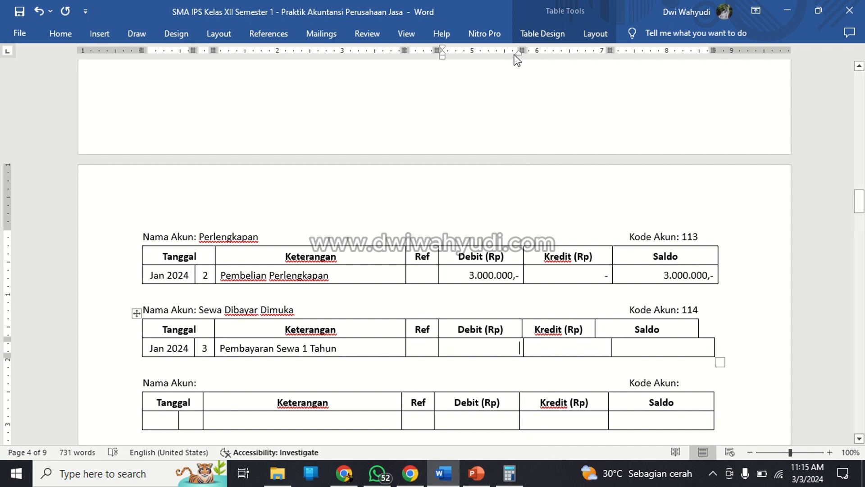
click(488, 330)
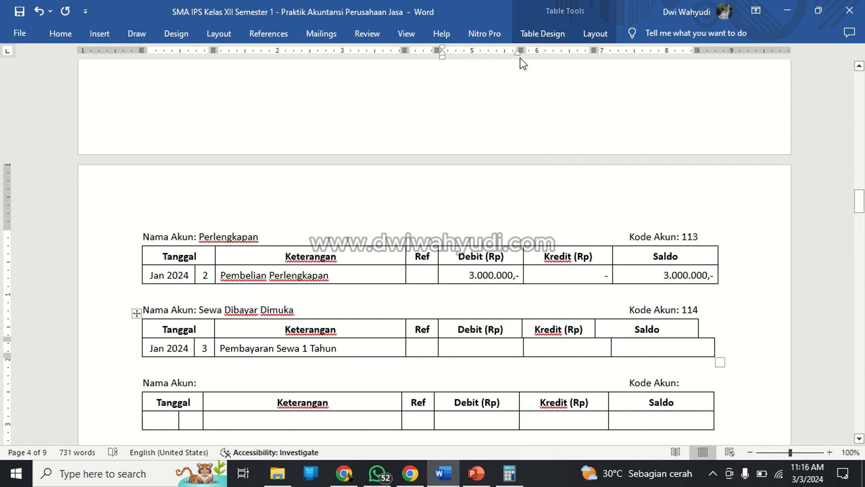
drag(520, 53, 523, 54)
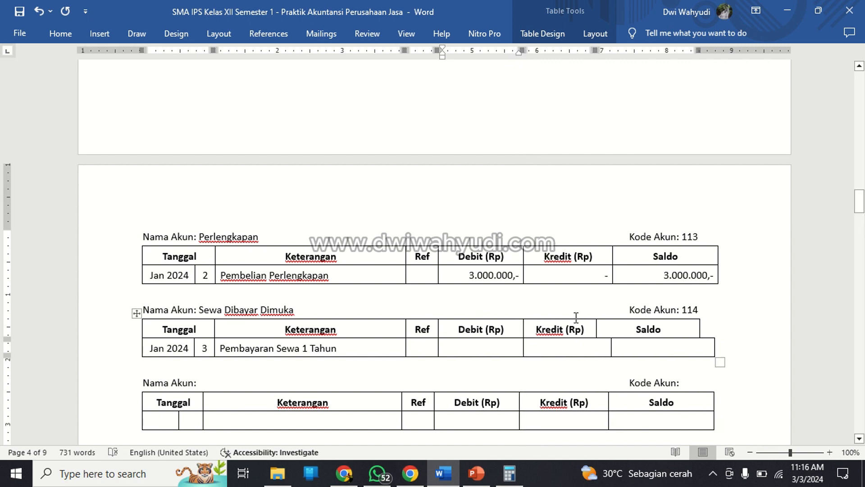
Adjust the Kredit column's header and row borders in the Sewa Dibayar Dimuka ledger to match the Perlengkapan table.
click(576, 318)
click(575, 302)
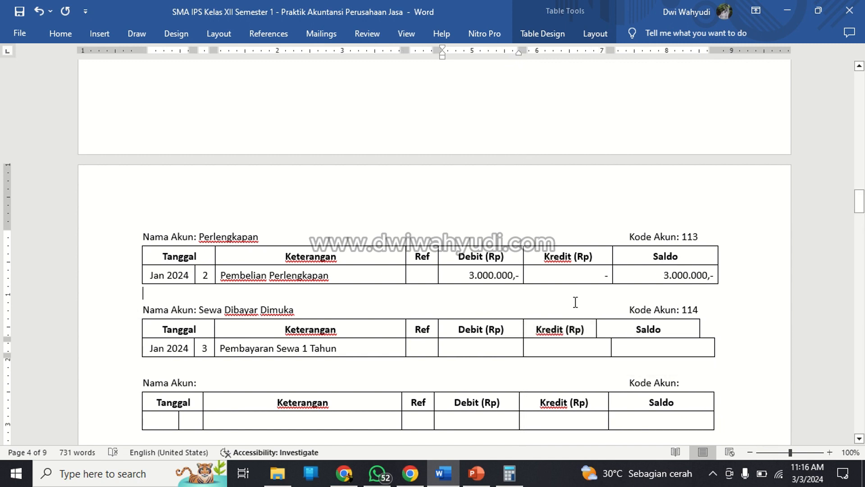
click(558, 327)
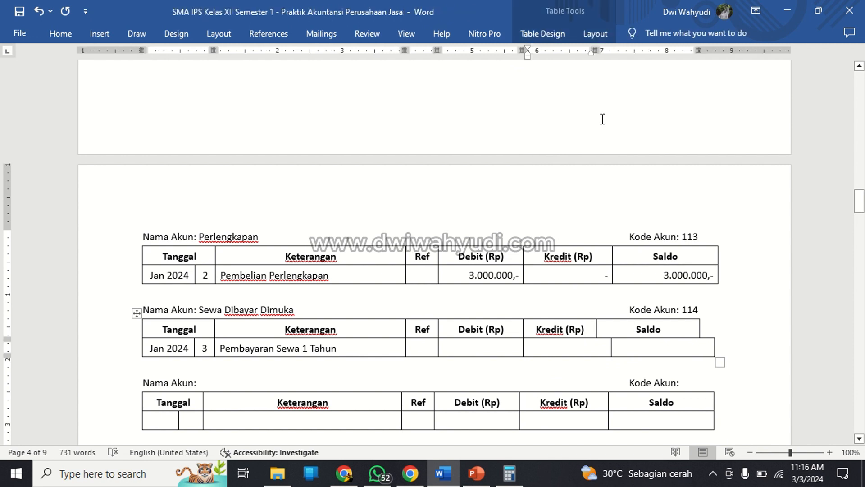
drag(595, 49, 612, 47)
click(624, 349)
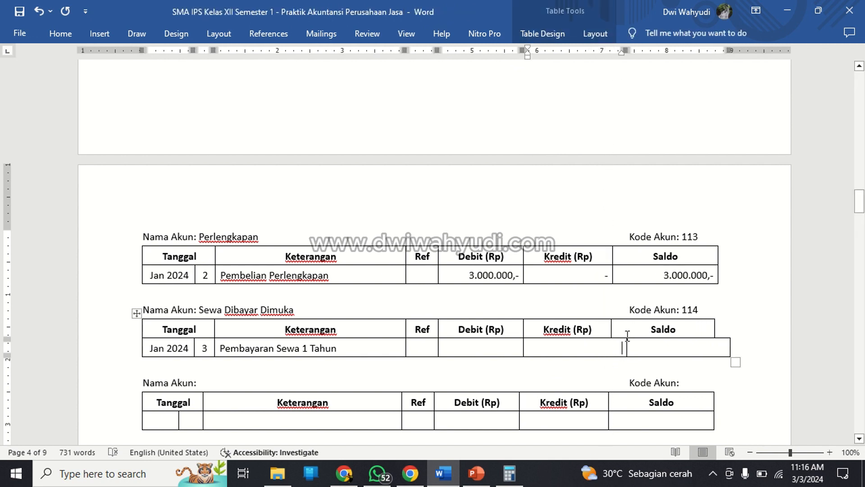
drag(626, 51, 613, 50)
click(583, 329)
Extend the Saldo header and row cells of the Sewa Dibayar Dimuka ledger to the outer edge of the Perlengkapan table.
click(693, 333)
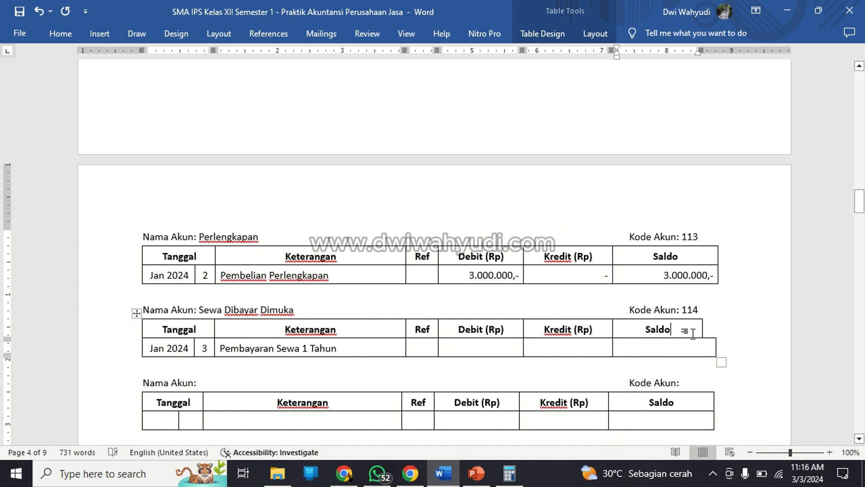
click(703, 347)
mouse_move(717, 55)
mouse_down()
mouse_move(701, 54)
mouse_move(717, 49)
mouse_up()
click(685, 332)
scroll(649, 212, up, 3)
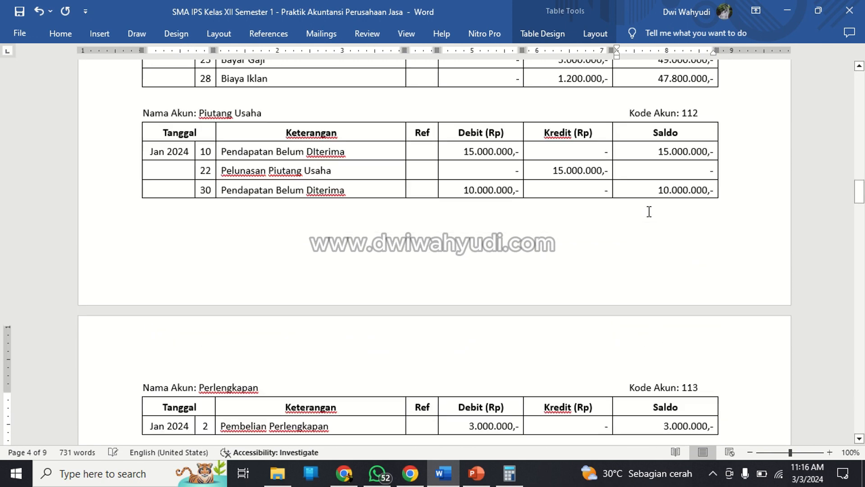
scroll(649, 213, down, 5)
scroll(649, 210, down, 2)
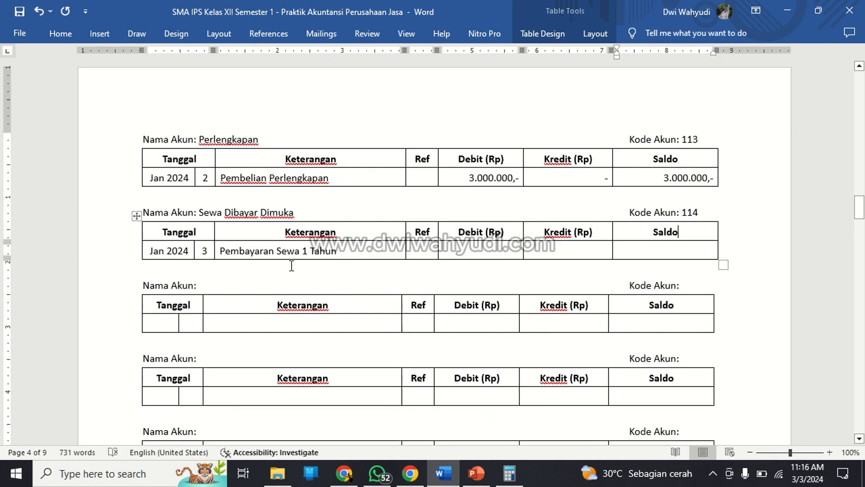
Enter 24.000.000,- as the Debit amount of the Pembayaran Sewa 1 Tahun row in the Sewa Dibayar Dimuka ledger.
click(273, 269)
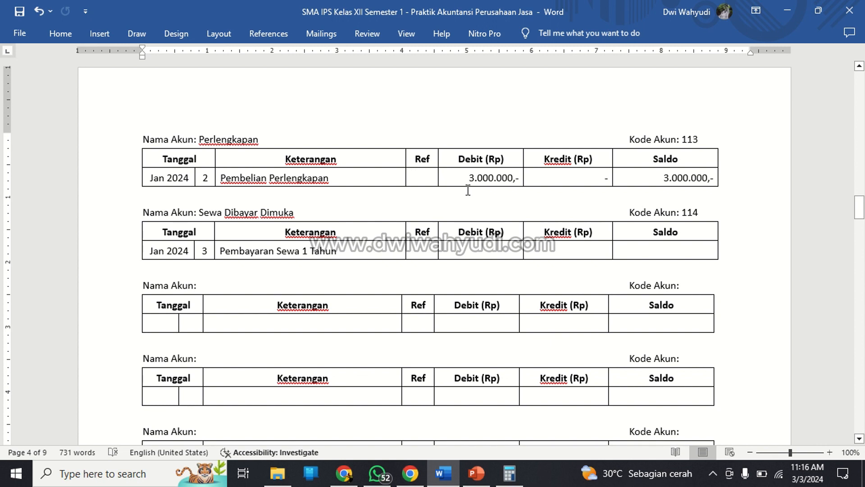
key(Up)
key(Up)
key(Up)
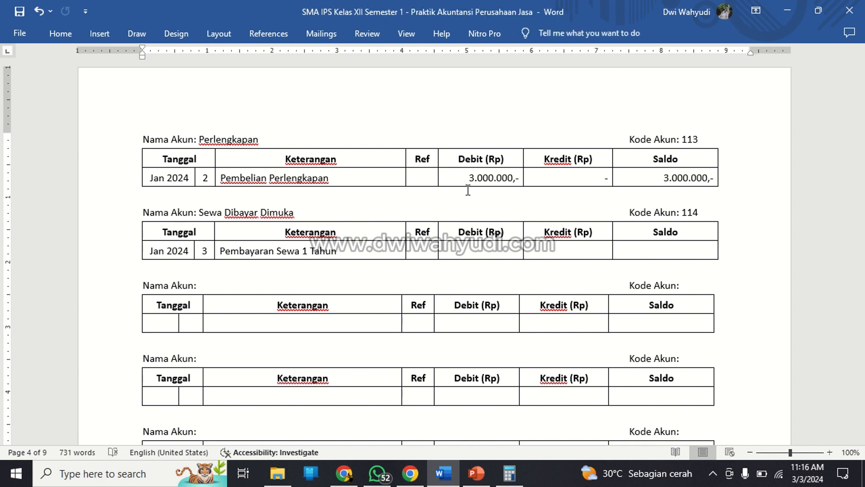
key(Down)
key(Down)
key(Right)
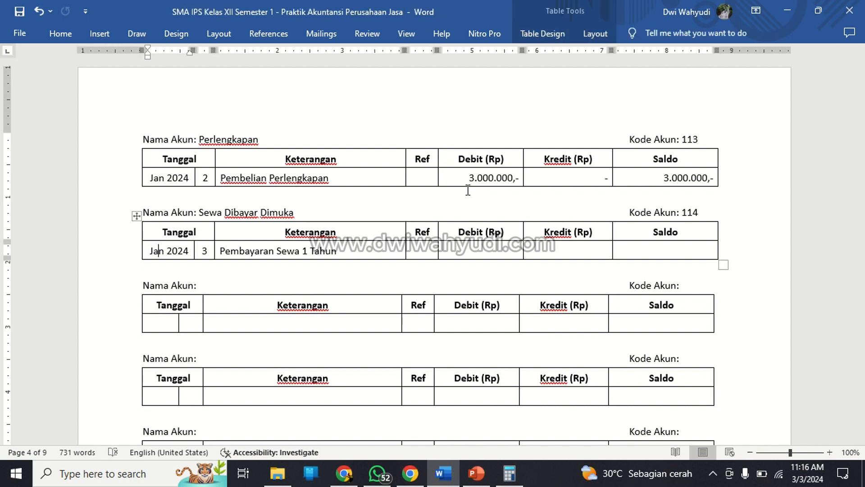
key(Right)
key(Right)
key(shift+Right)
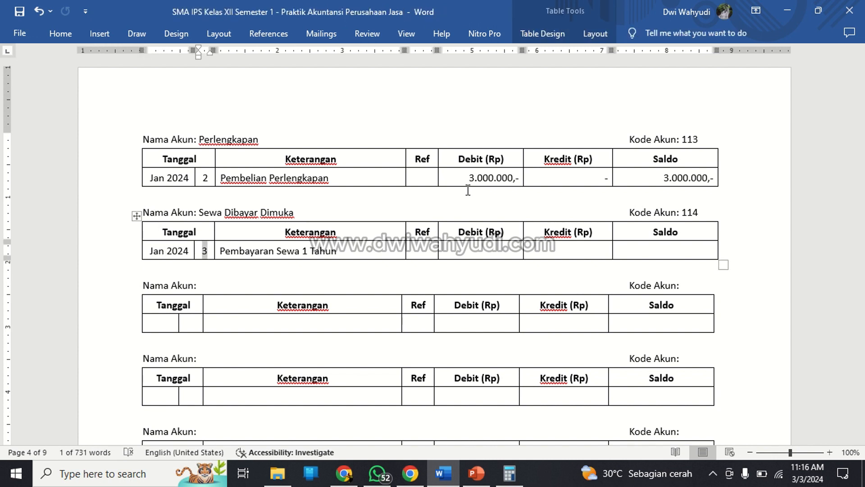
key(Right)
key(Right)
key(Right)
key(Right)
key(Right)
key(Right)
key(Right)
key(Right)
key(Right)
key(Right)
key(Right)
key(Right)
key(Right)
key(Right)
key(Right)
key(Right)
key(Right)
key(Right)
key(Right)
key(Right)
key(Right)
key(Right)
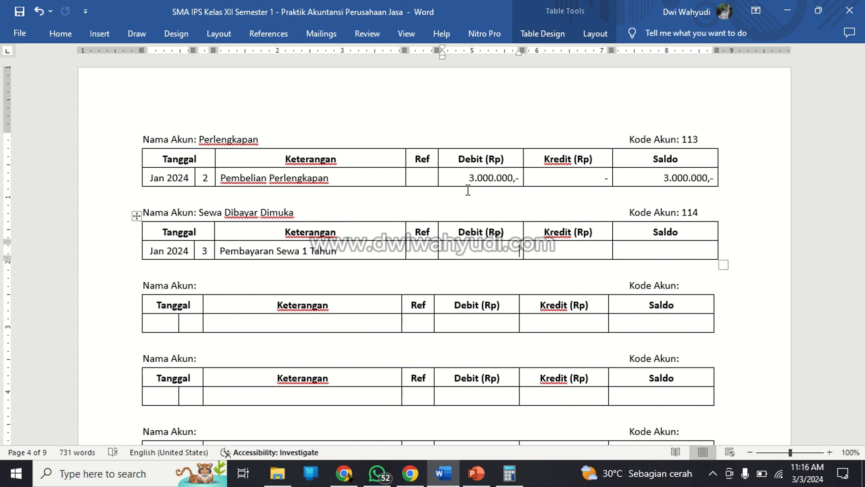
key(Left)
key(Left)
key(Left)
key(Left)
key(Right)
Fill the rest of the Pembayaran Sewa 1 Tahun row with a dash for Kredit and 24.000.000,- for Saldo.
text(24.000.000,-)
key(Right)
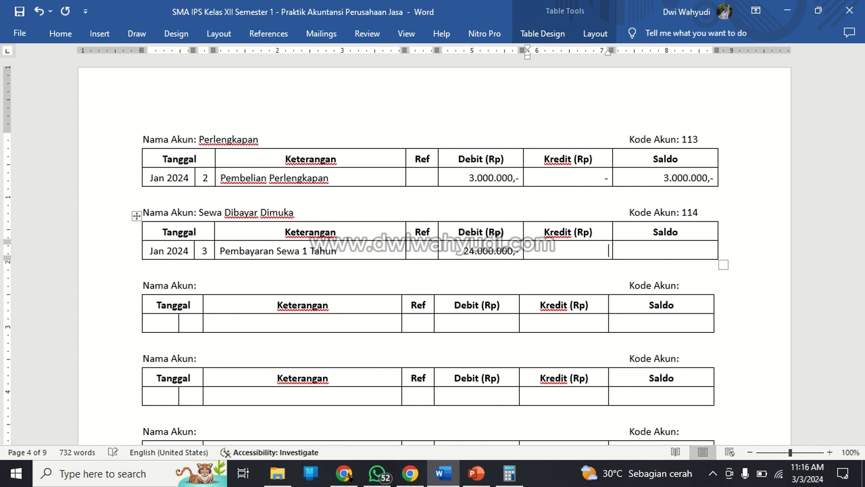
text(24.000.000)
key(BackSpace)
key(BackSpace)
key(BackSpace)
key(BackSpace)
key(BackSpace)
key(BackSpace)
key(BackSpace)
key(BackSpace)
key(BackSpace)
key(Right)
text(24.000.00)
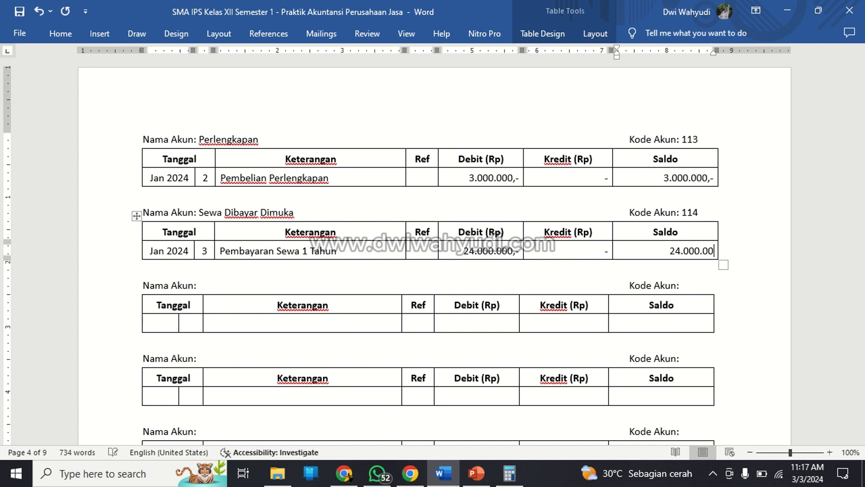
text(0,-)
key(Down)
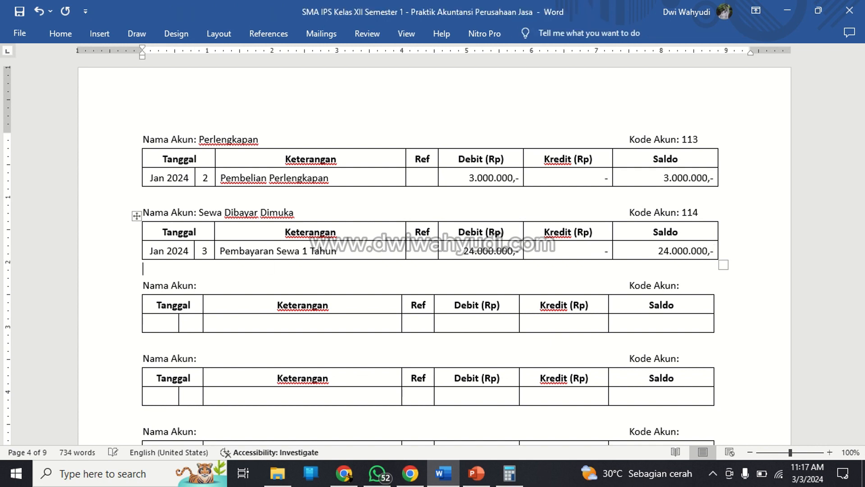
key(Up)
scroll(477, 196, down, 7)
scroll(520, 240, down, 5)
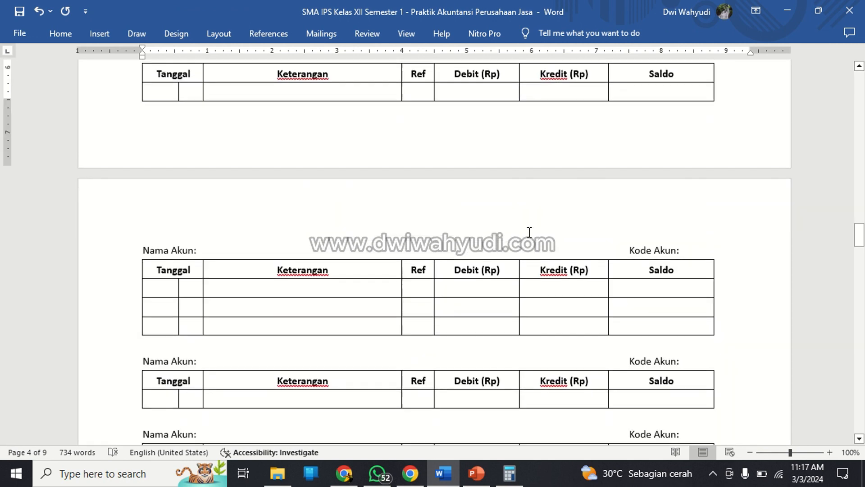
scroll(528, 231, down, 2)
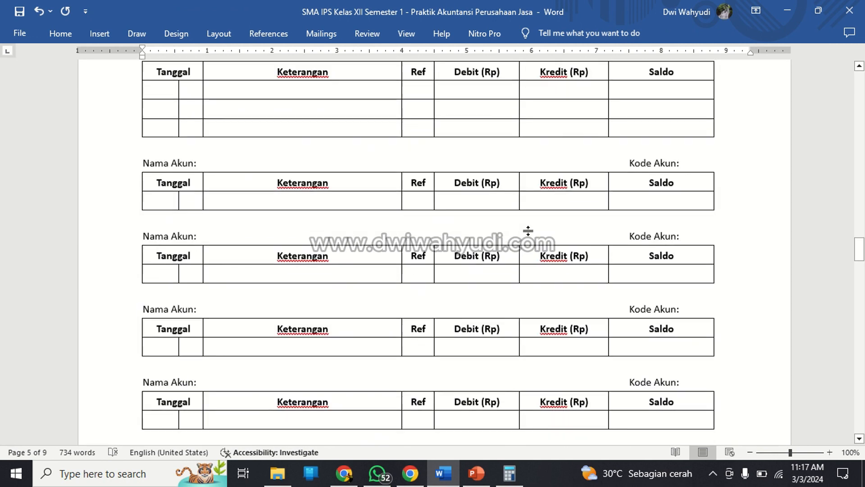
scroll(527, 230, up, 3)
scroll(526, 229, down, 3)
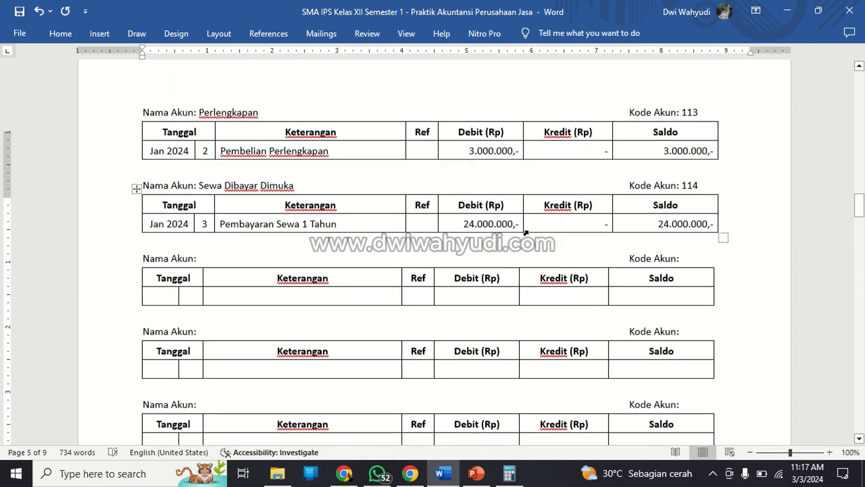
scroll(526, 233, up, 9)
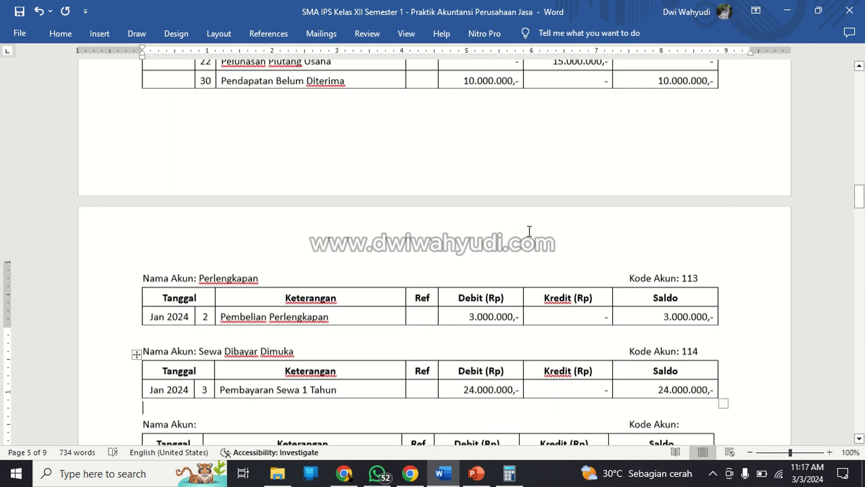
scroll(530, 231, down, 8)
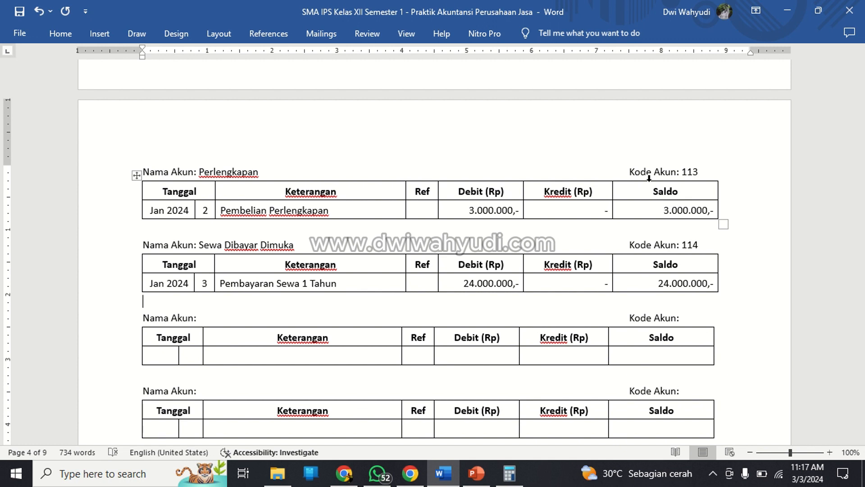
key(shift+Down)
key(shift+Down)
key(shift+Down)
key(shift+Down)
key(shift+Down)
key(shift+Down)
key(shift+Down)
key(shift+Down)
key(shift+Down)
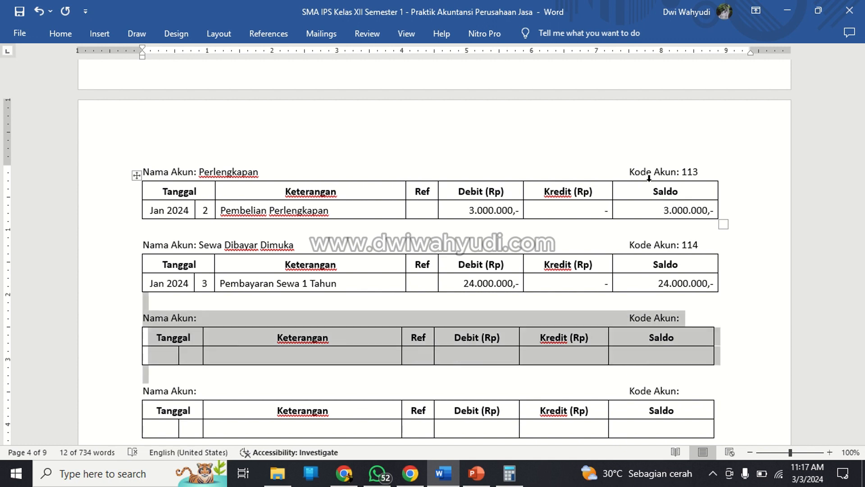
key(shift+Down)
key(shift+Down)
key(shift+Down)
key(shift+Down)
key(shift+Down)
key(shift+Down)
key(shift+Down)
key(shift+Down)
key(shift+Down)
key(shift+Down)
key(shift+Down)
key(shift+Down)
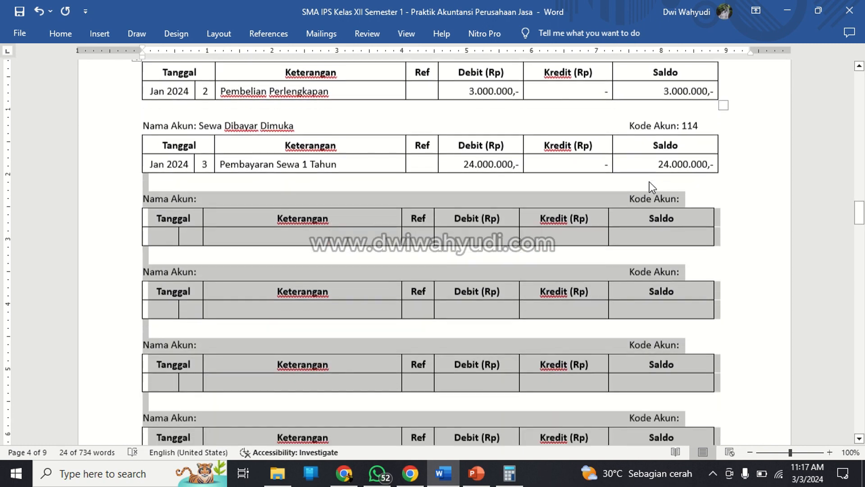
key(shift+Down)
key(shift+Down)
key(shift+Down)
key(shift+Down)
key(shift+Down)
key(shift+Down)
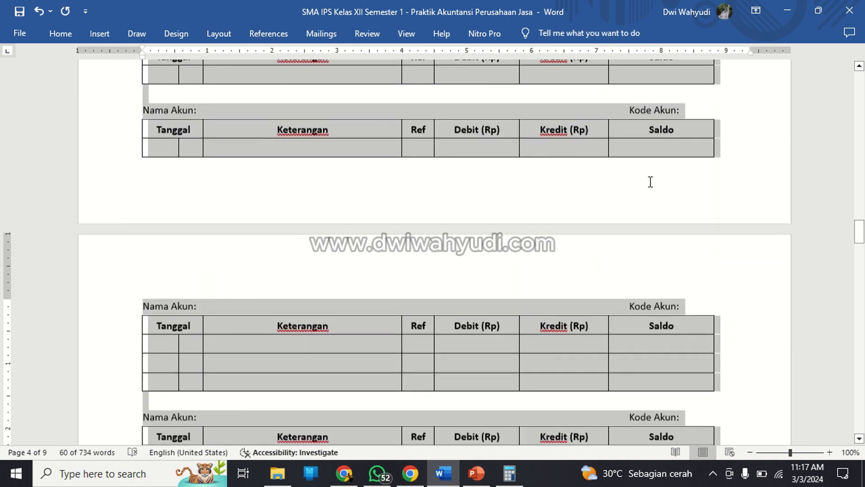
key(shift+Down)
key(shift+Down)
key(shift+Down)
key(shift+Down)
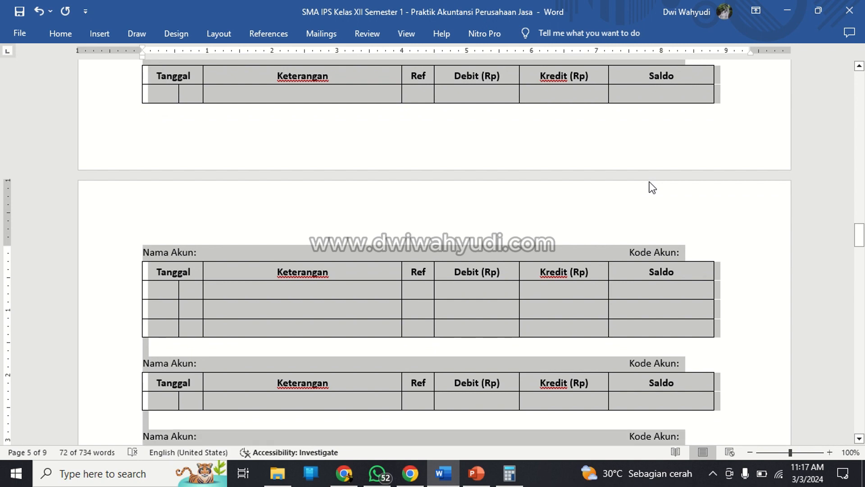
key(shift+Up)
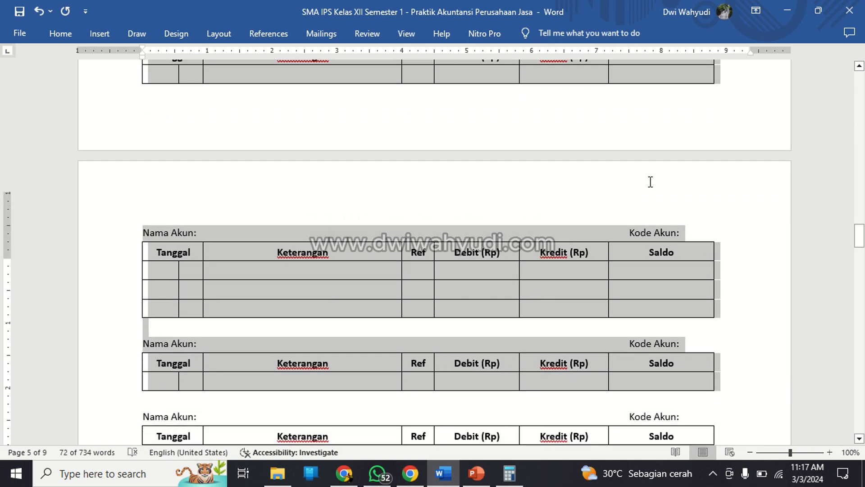
scroll(649, 182, up, 10)
scroll(650, 181, up, 5)
scroll(651, 182, down, 10)
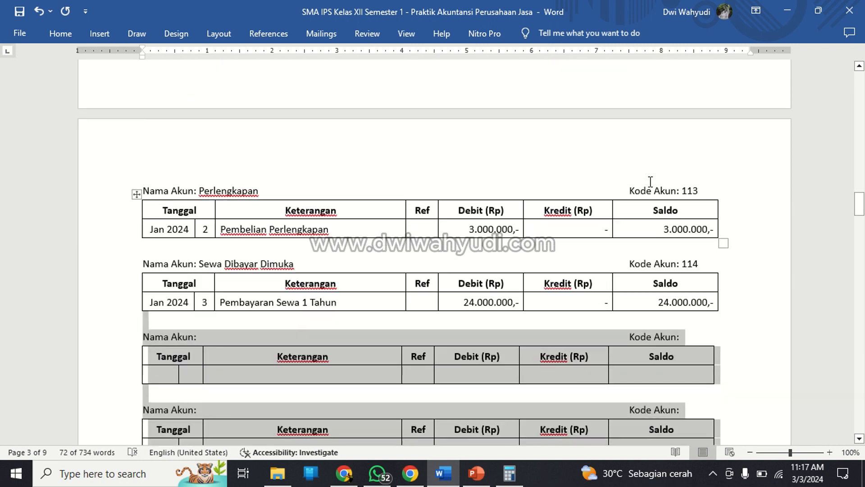
scroll(650, 182, down, 15)
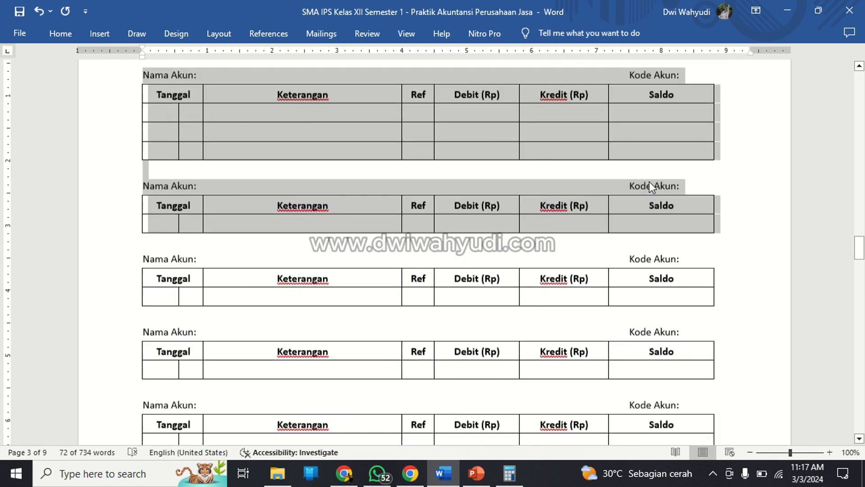
key(shift+Down)
key(shift+Down)
key(shift+Down)
key(shift+Down)
key(shift+Down)
key(shift+Down)
key(shift+Down)
key(shift+Down)
key(shift+Down)
key(shift+Down)
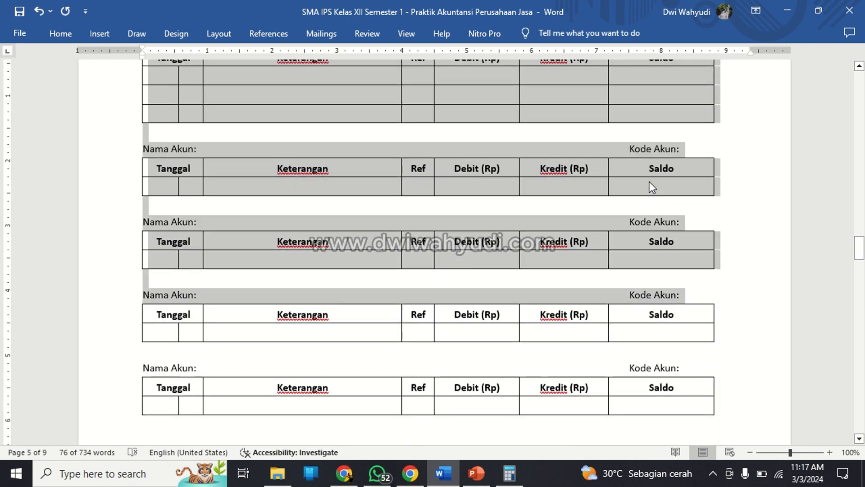
key(shift+Down)
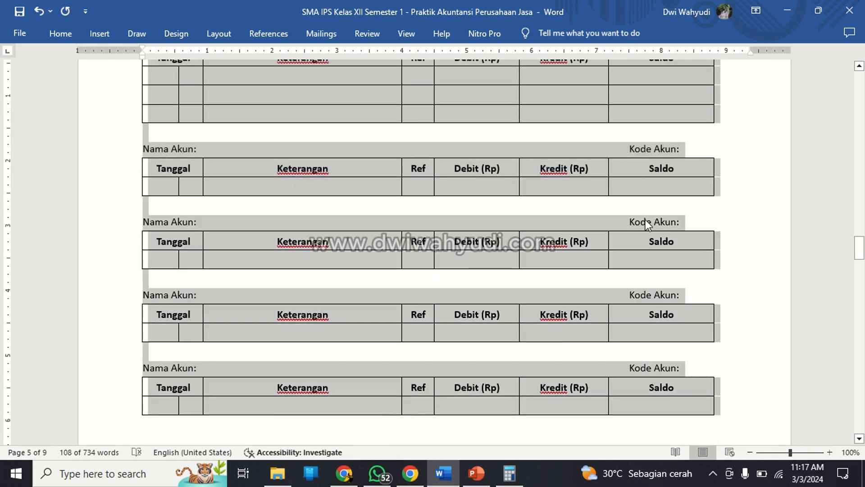
scroll(640, 235, down, 2)
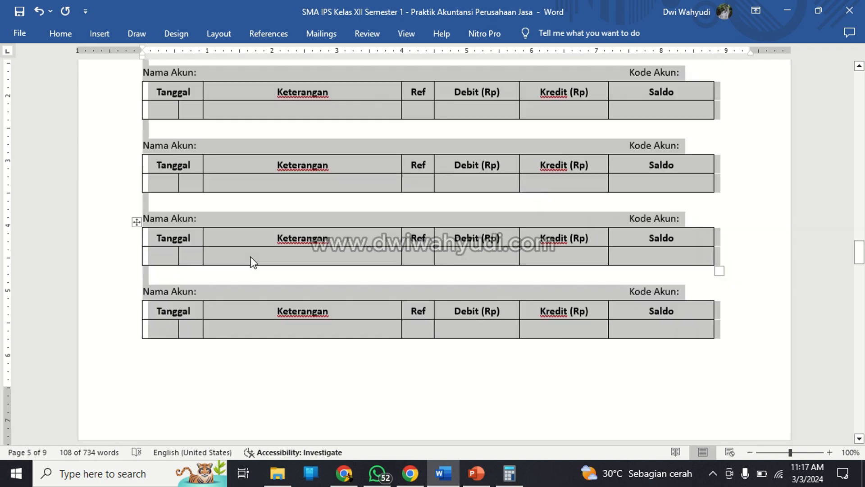
click(195, 102)
scroll(195, 101, up, 10)
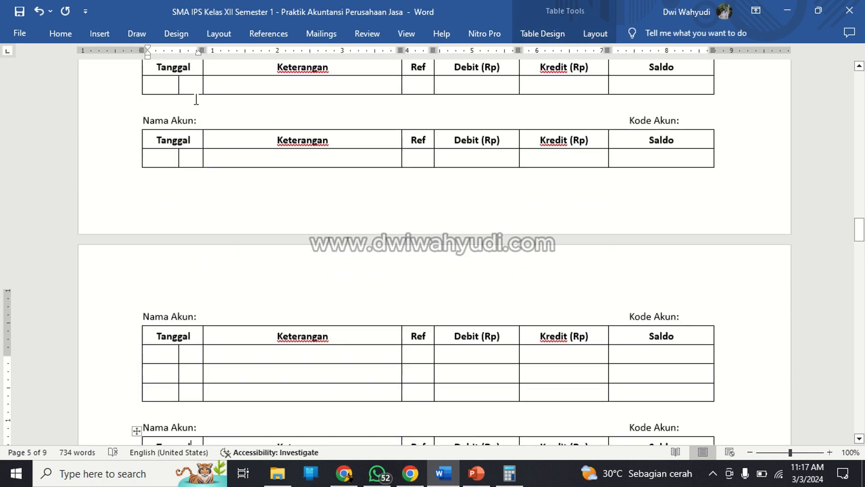
scroll(195, 98, down, 6)
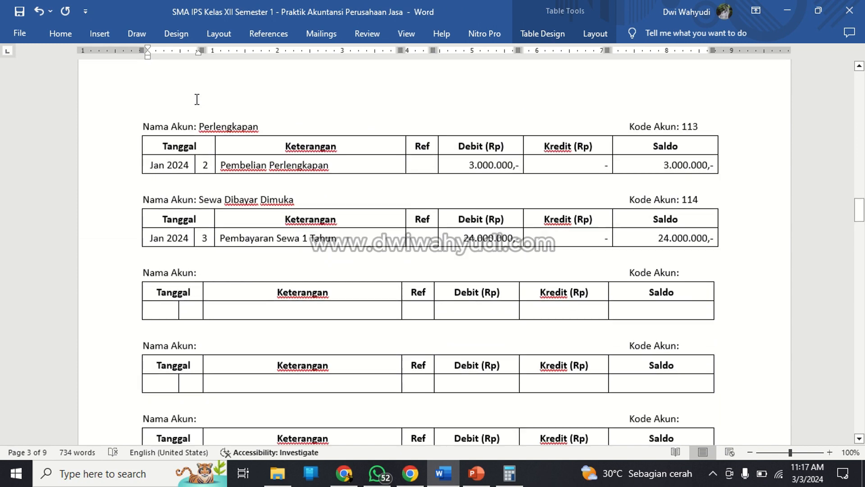
Insert several blank lines between the Sewa Dibayar Dimuka ledger and the first empty ledger below it.
click(170, 224)
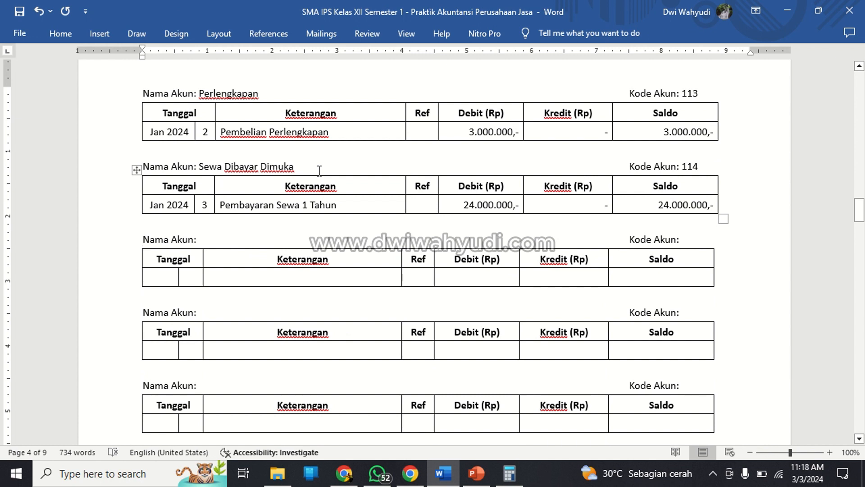
key(Down)
key(Down)
key(Down)
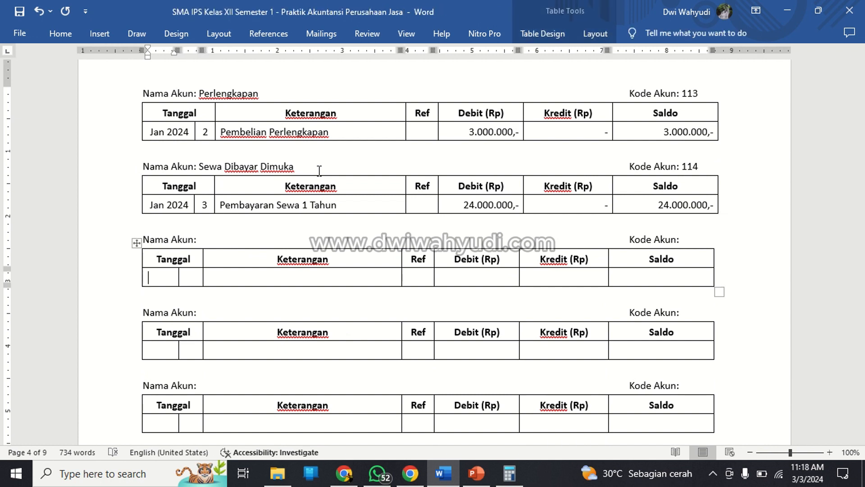
key(Right)
key(Right)
key(Up)
key(Up)
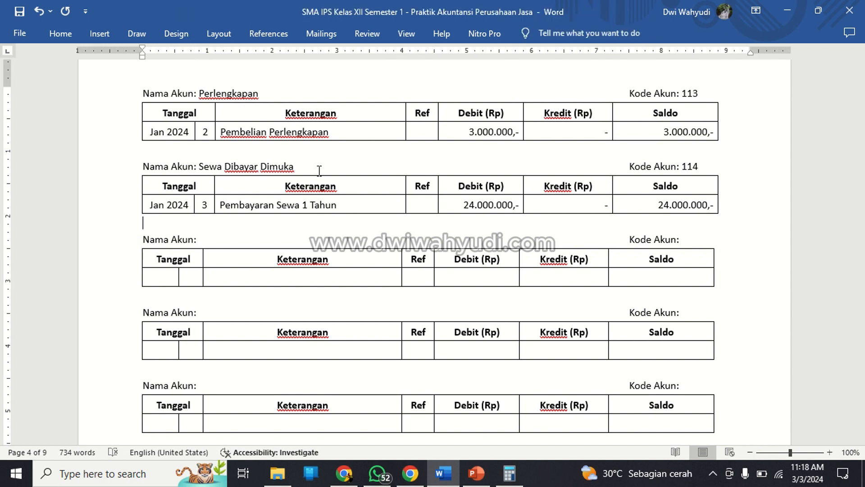
key(Return)
key(Return)
key(Return)
key(Return)
key(Return)
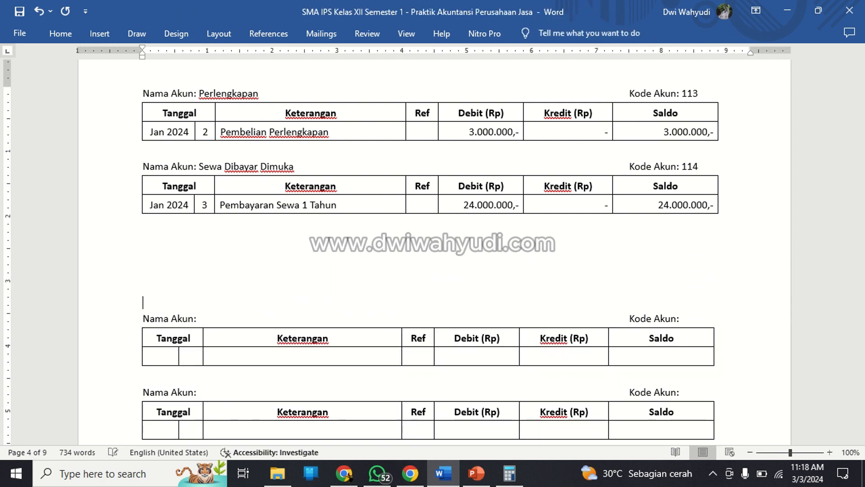
Copy the Sewa Dibayar Dimuka ledger with its account heading and paste the copy into the blank space below it.
key(Up)
key(Up)
key(Up)
key(Up)
key(shift+Down)
key(shift+Down)
key(shift+Down)
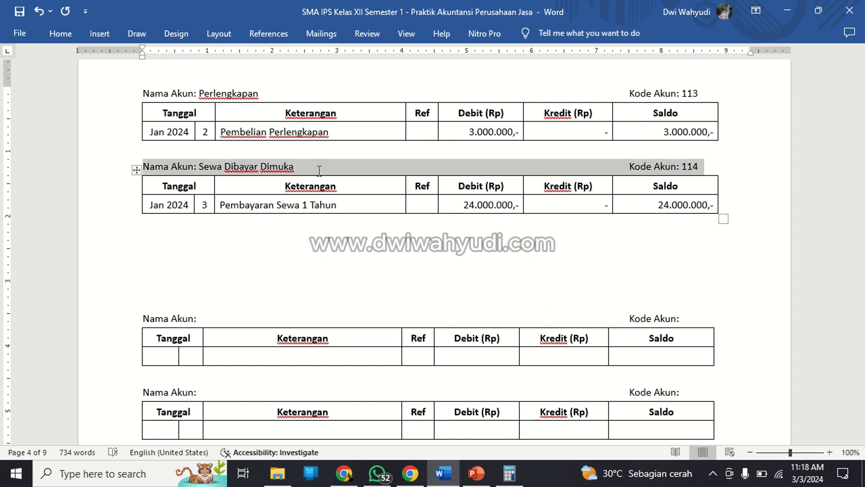
key(ctrl+c)
key(Down)
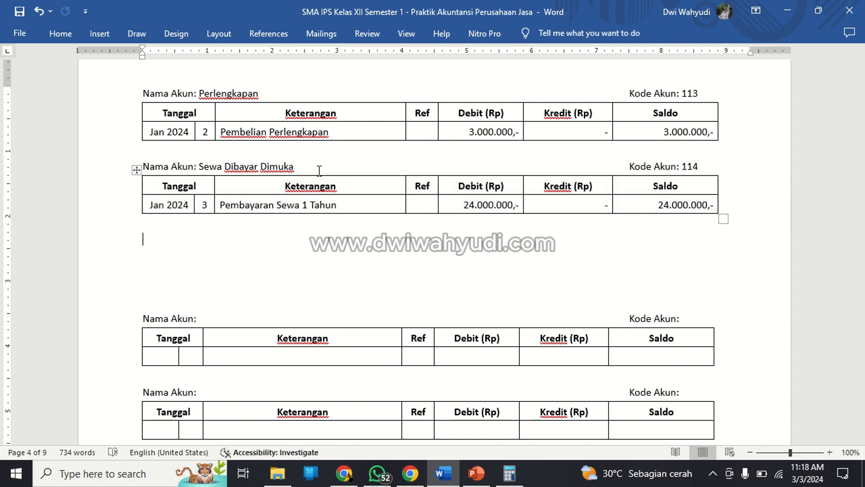
key(ctrl+v)
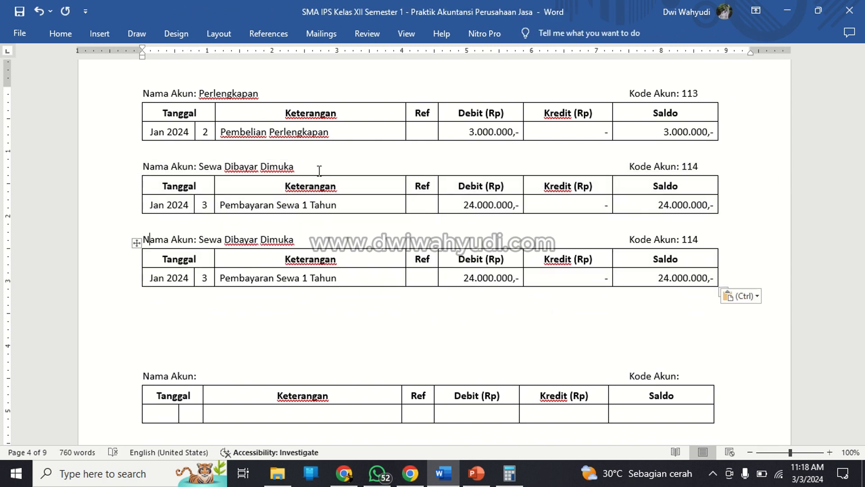
Delete the account name Sewa Dibayar Dimuka from the heading of the pasted ledger copy.
key(shift+Right)
key(shift+Right)
key(shift+Right)
key(shift+Right)
key(shift+Right)
key(shift+Right)
key(shift+Right)
key(shift+Right)
key(shift+Right)
key(shift+Right)
key(shift+Right)
key(shift+Right)
key(shift+Right)
key(shift+Right)
key(shift+Right)
key(shift+Right)
key(shift+Right)
key(shift+Right)
key(shift+Right)
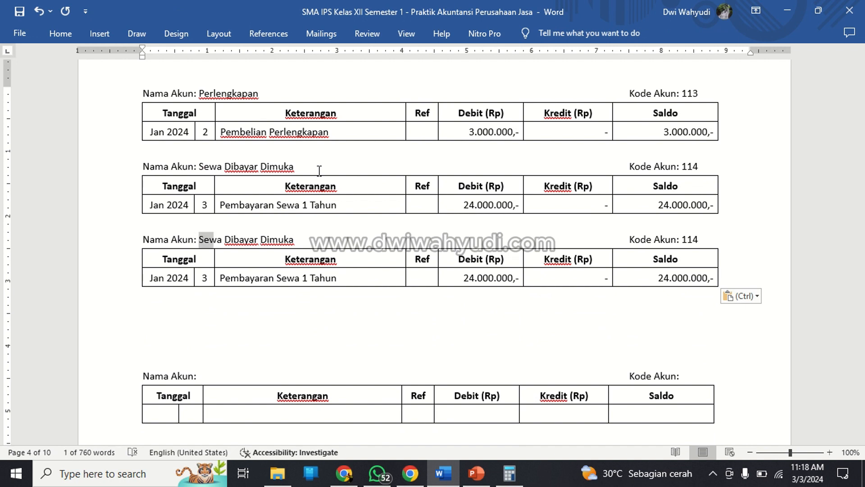
key(BackSpace)
Clear the day number and the Keterangan text from the entry row of the pasted ledger, keeping Jan 2024.
key(Down)
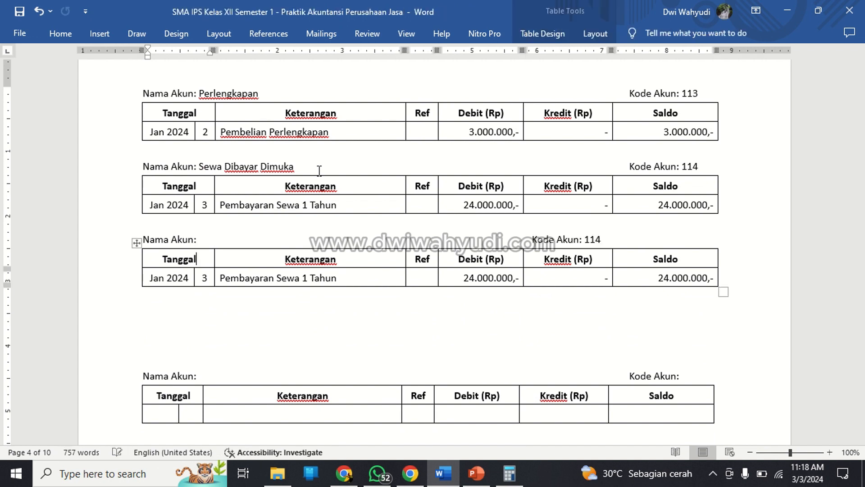
key(Down)
key(shift+Right)
key(BackSpace)
key(Right)
key(shift+Right)
Clear the Debit amount from the entry row of the pasted ledger copy.
key(shift+Right)
key(shift+Right)
key(shift+Right)
key(shift+Right)
key(shift+Right)
key(shift+Right)
key(shift+Right)
key(shift+Right)
key(shift+Right)
key(shift+Right)
key(shift+Right)
key(shift+Right)
key(shift+Right)
key(shift+Right)
key(shift+Right)
key(shift+Right)
key(shift+Right)
key(shift+Right)
key(shift+Right)
key(shift+Right)
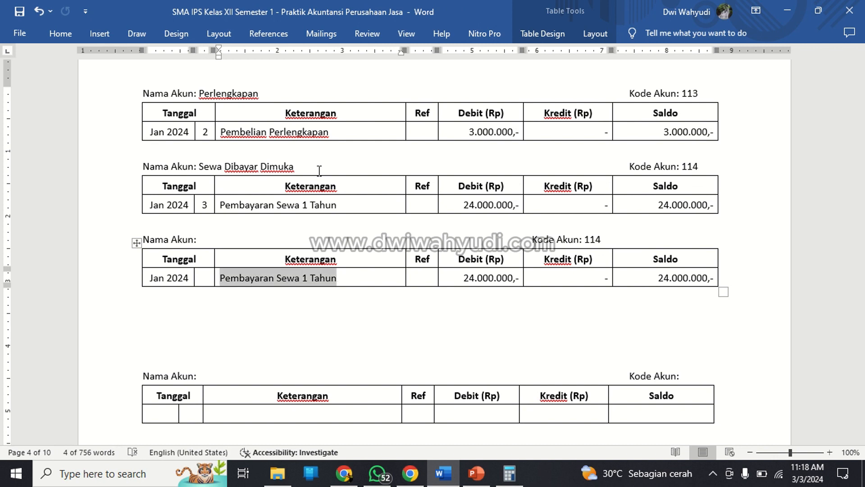
key(BackSpace)
key(Right)
key(Right)
key(shift+Right)
key(shift+Right)
key(shift+Right)
key(shift+Right)
key(shift+Right)
key(shift+Right)
key(shift+Right)
key(shift+Right)
key(shift+Right)
key(shift+Right)
key(shift+Right)
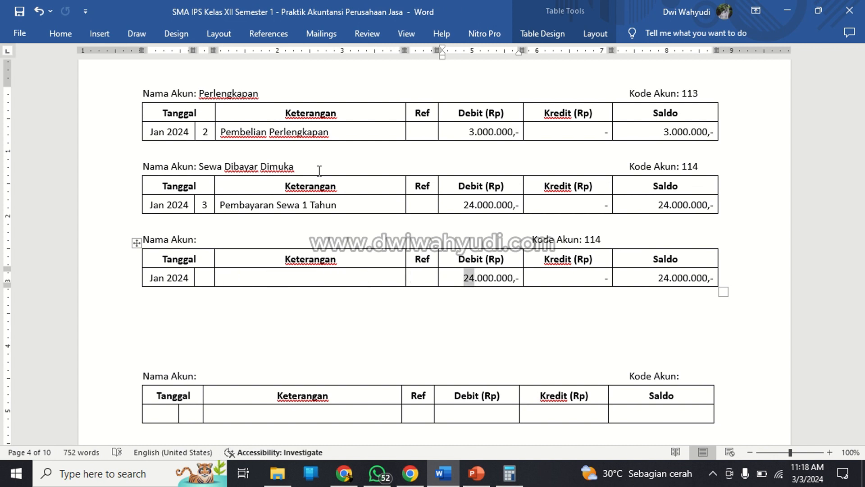
Clear the Saldo amount from the pasted ledger's entry row, keeping the dash under Kredit.
key(shift+Right)
key(BackSpace)
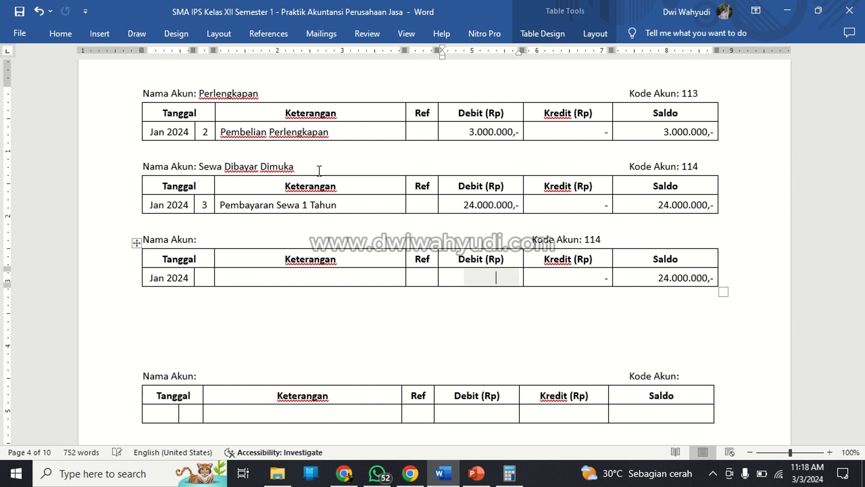
key(Right)
key(Right)
key(Right)
key(shift+Right)
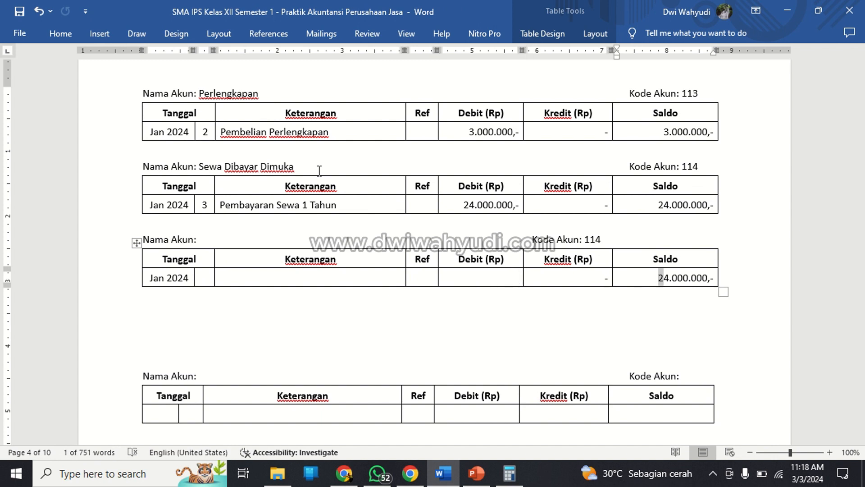
key(shift+Right)
key(shift+Right)
key(shift+Right)
key(shift+Right)
key(shift+Right)
key(shift+Right)
key(shift+Right)
key(shift+Right)
key(shift+Right)
key(shift+Right)
key(shift+Right)
key(BackSpace)
Realign the Kode Akun label in the pasted ledger's heading with the Kode Akun labels of the ledgers above.
key(Up)
key(Up)
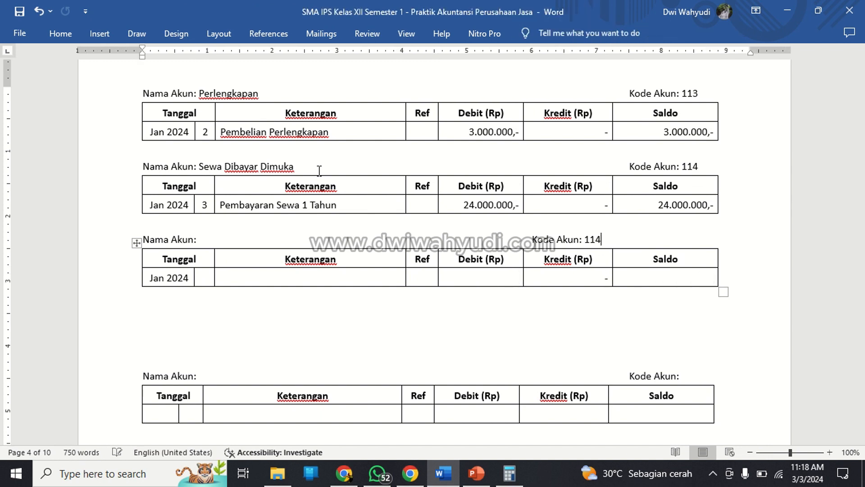
key(Left)
key(Left)
key(Tab)
key(Tab)
key(Tab)
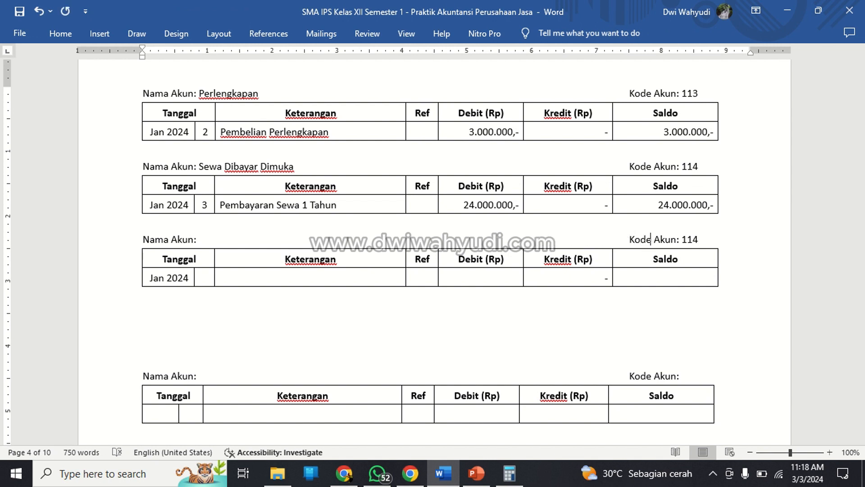
Delete the account code 114 from the heading of the pasted ledger.
key(Right)
key(shift+Right)
key(shift+Right)
key(shift+Right)
key(BackSpace)
Copy the blank Jan 2024 ledger with its heading and paste it three times in the space below.
key(shift+Down)
key(shift+Down)
key(shift+Down)
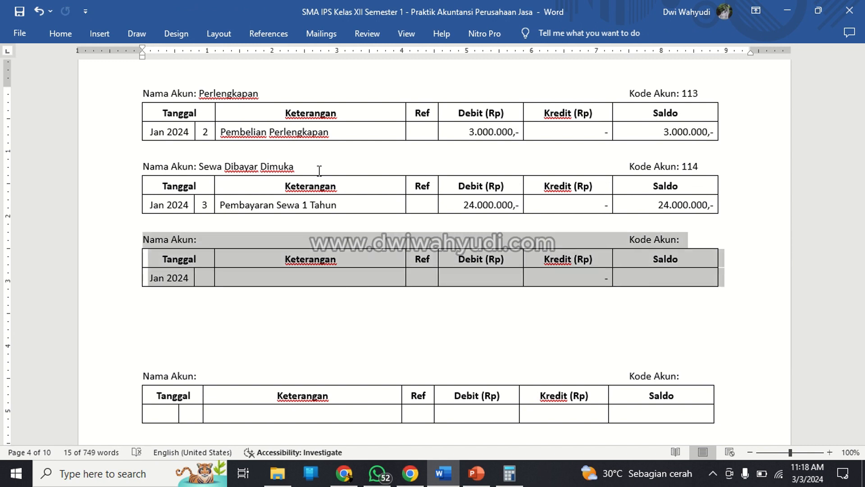
key(Down)
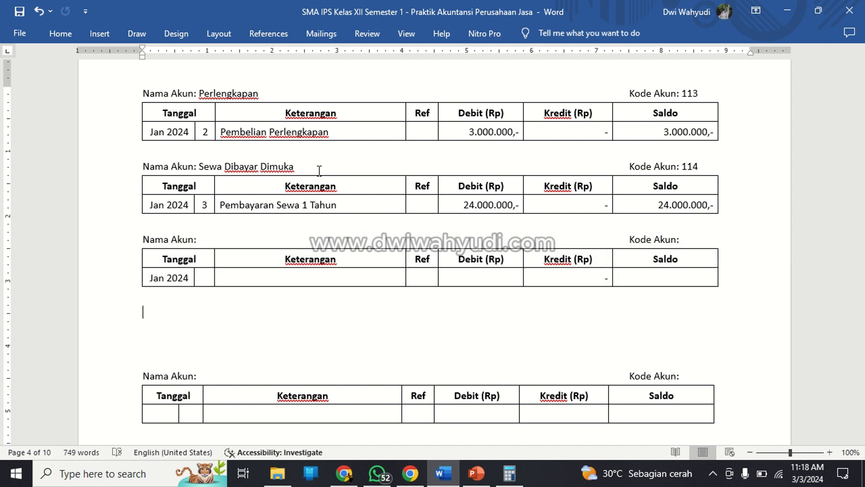
key(ctrl+v)
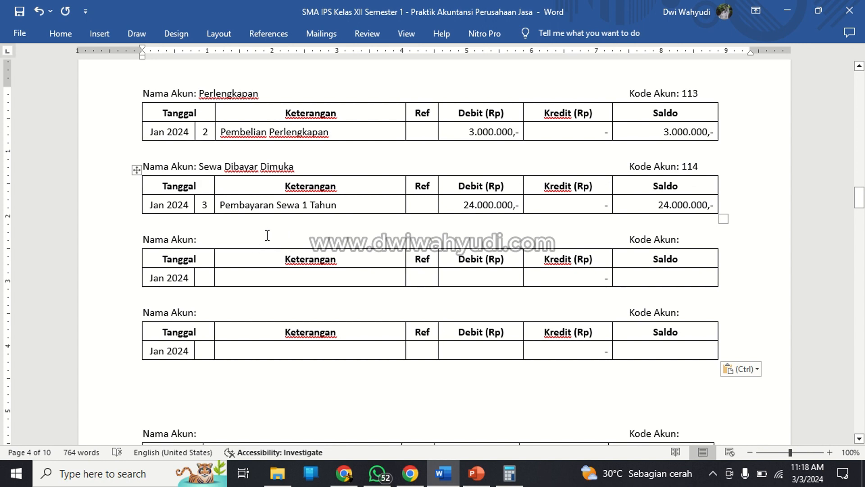
key(ctrl+v)
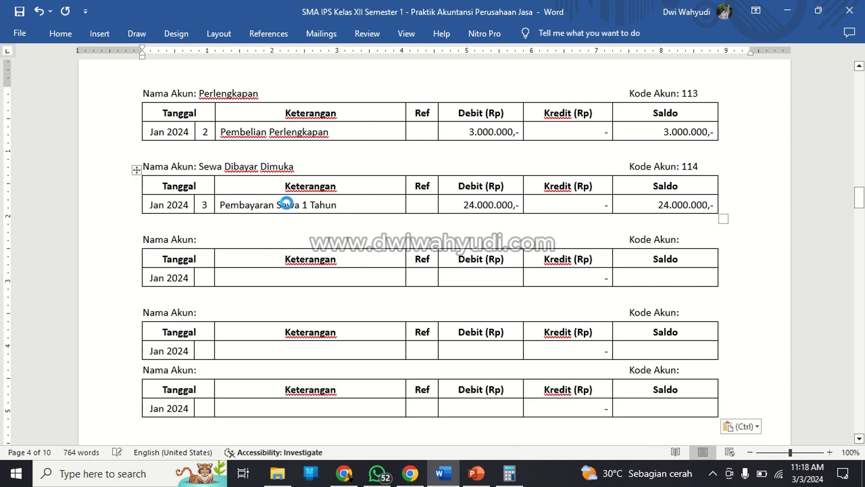
key(ctrl+v)
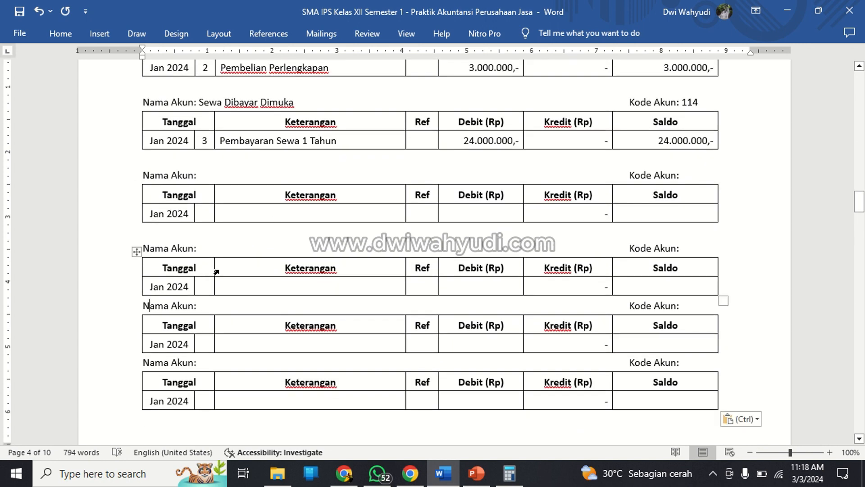
Insert a blank line between each of the pasted blank ledgers to separate them.
key(Return)
key(Down)
key(Down)
key(Down)
key(Return)
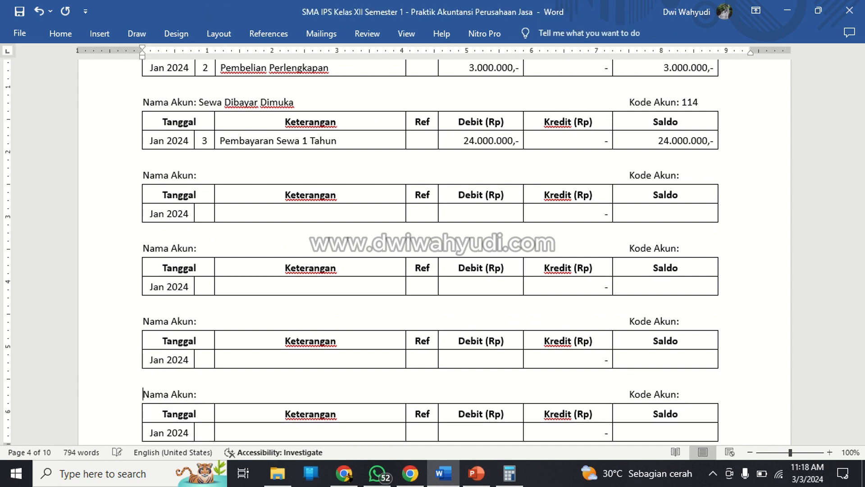
Name the first blank ledger below Sewa Dibayar Dimuka Kendaraan and realign its Kode Akun label with those above.
scroll(433, 252, up, 4)
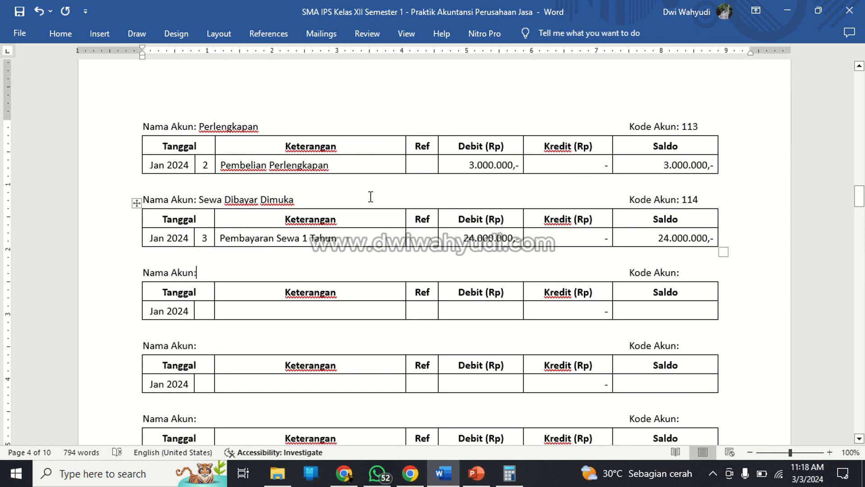
click(199, 273)
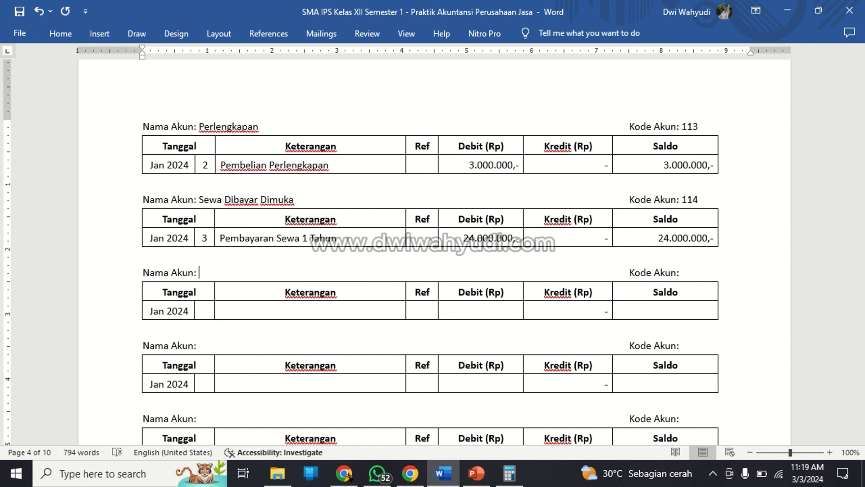
text(Kendaraan)
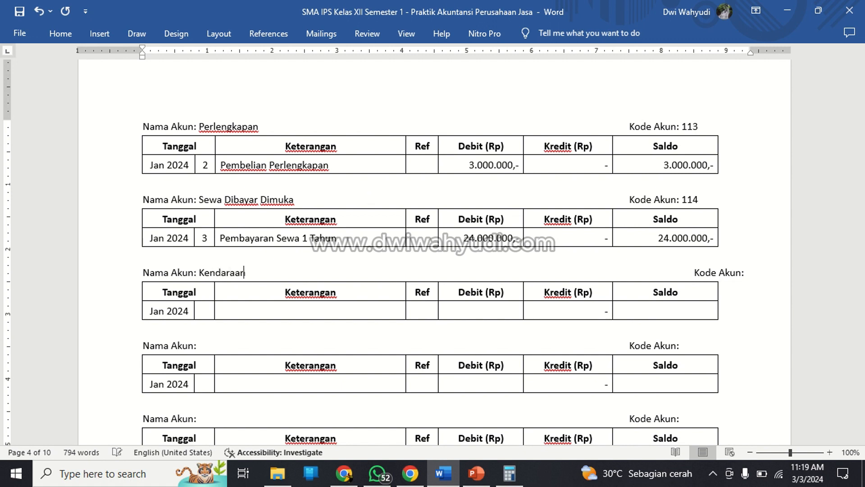
key(Right)
key(Right)
key(Right)
key(Right)
key(BackSpace)
key(BackSpace)
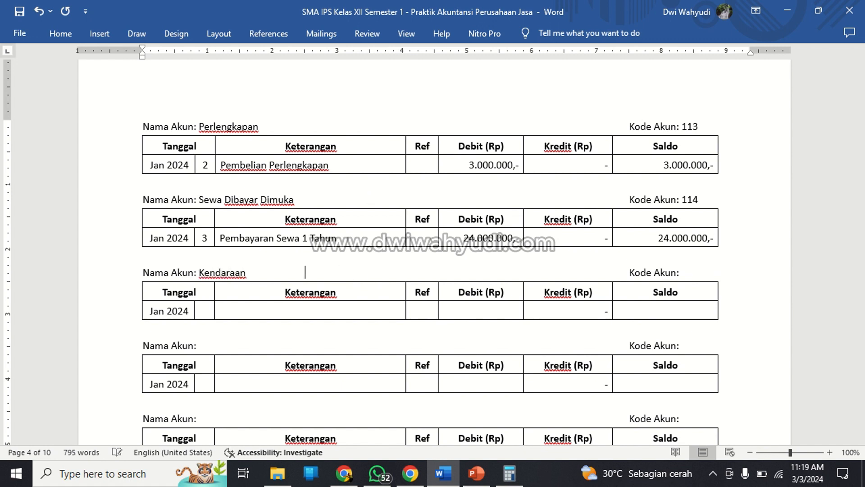
Enter 121 as the account code in the Kendaraan ledger's heading.
key(Right)
key(Right)
key(Right)
key(Right)
key(Right)
key(Right)
key(Right)
key(Right)
key(Right)
key(Right)
key(Right)
key(Right)
key(Right)
key(Right)
text(121)
Fill the Kendaraan ledger's entry row with day 8 and the description Pembelian Kendaraan Operasional.
key(Down)
key(Down)
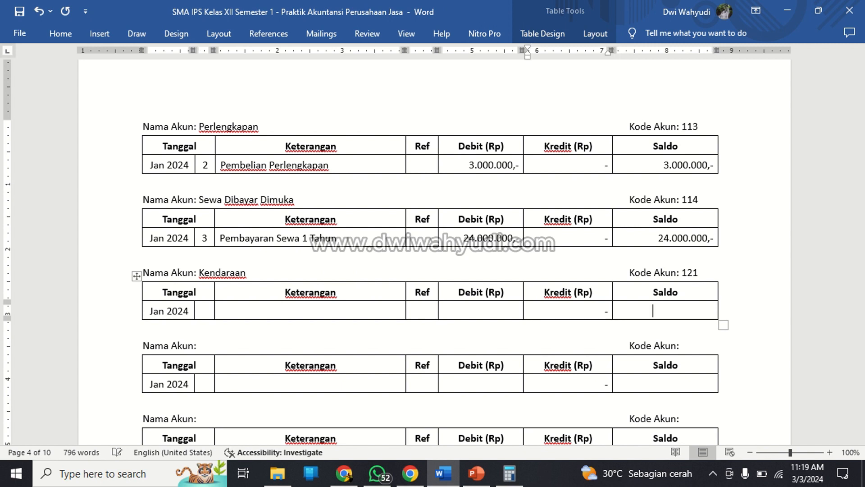
key(Left)
key(Left)
key(Left)
key(Left)
key(Left)
text(8)
key(Tab)
text(Pembelian)
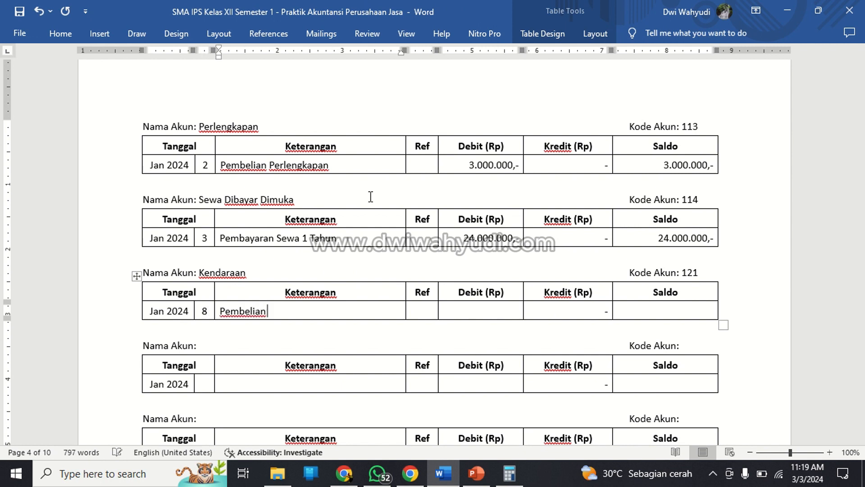
text( Kendaraan )
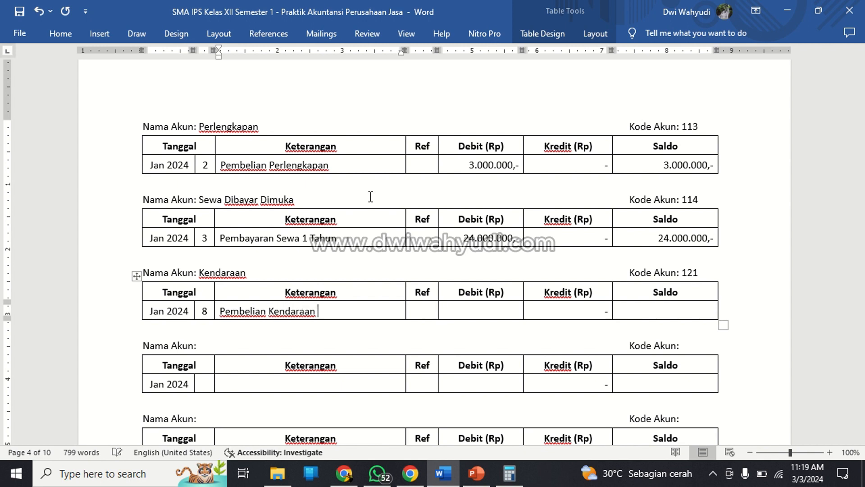
text(Operasional)
Enter 125.000.000 as the Debit and 125.000.000,- as the Saldo in the Kendaraan entry row.
key(Tab)
key(Tab)
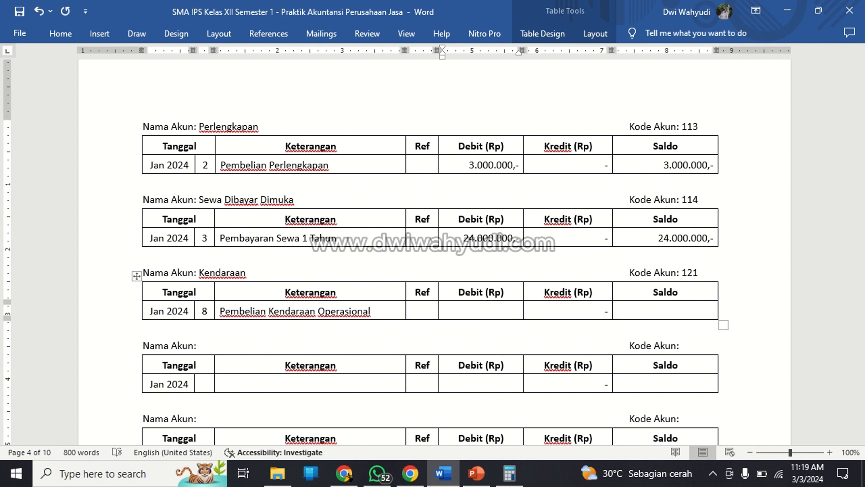
text(125.000.000)
key(Tab)
key(Tab)
text(125.000.)
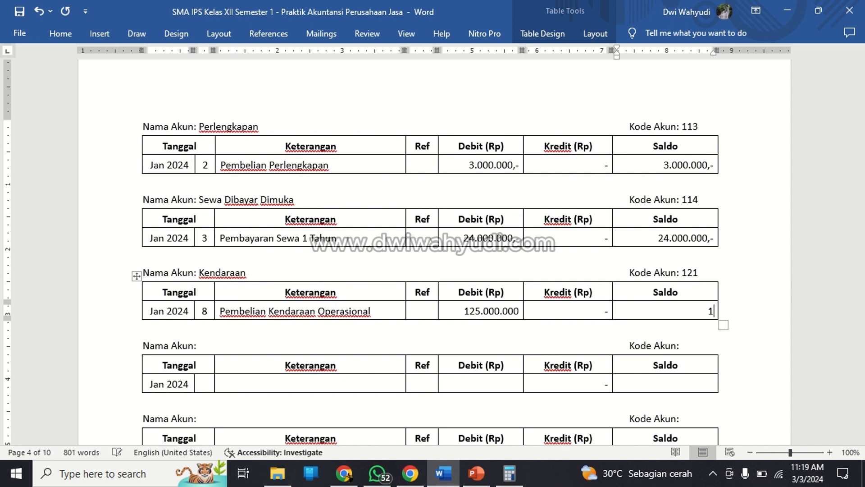
text(000)
key(BackSpace)
key(BackSpace)
key(BackSpace)
key(BackSpace)
key(BackSpace)
text(.000.000,-)
key(Down)
key(Down)
key(End)
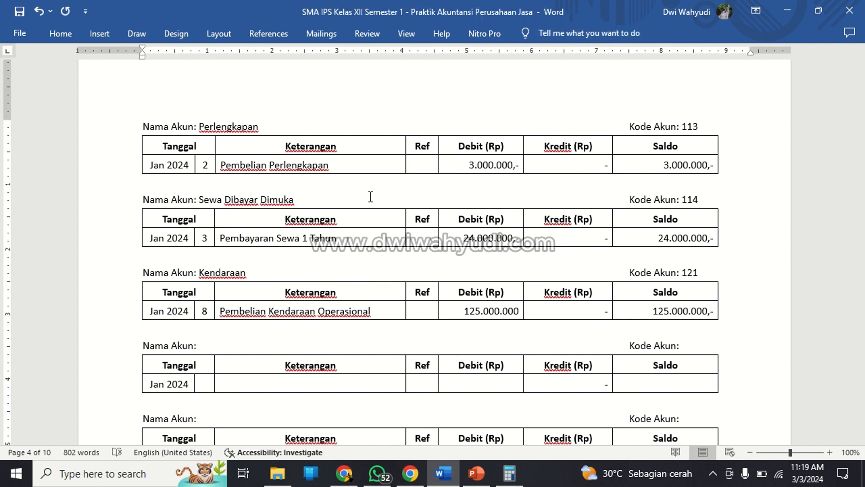
key(Left)
key(Left)
key(Left)
key(Left)
key(Left)
key(Left)
key(Left)
key(Left)
key(Left)
key(Left)
key(Left)
key(Left)
key(Left)
Examine the account list and the Jurnal Umum to determine which account to post after Kendaraan.
scroll(370, 197, up, 20)
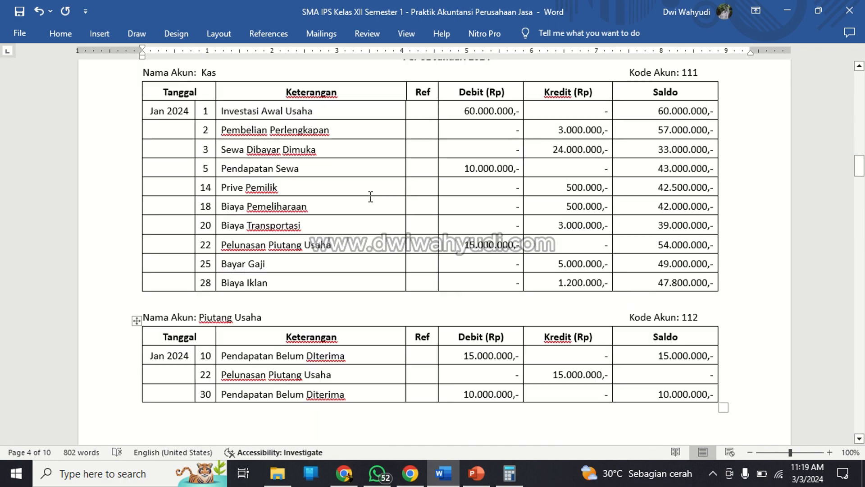
scroll(371, 197, up, 15)
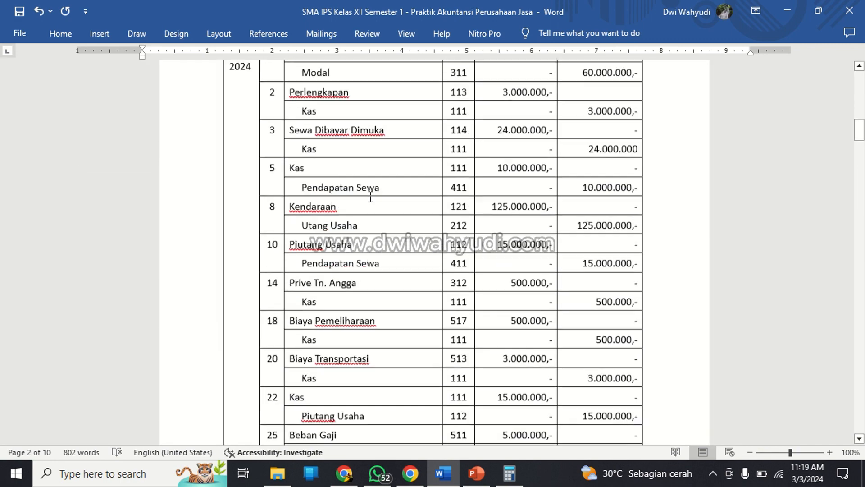
scroll(370, 197, up, 8)
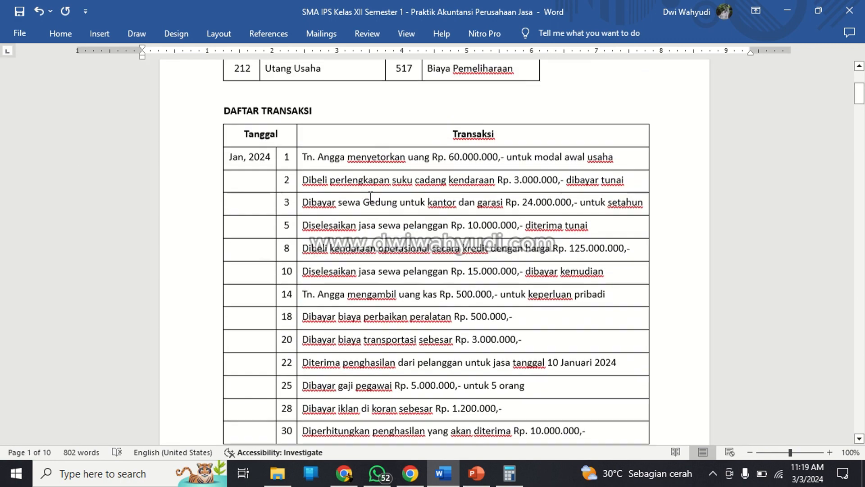
click(295, 274)
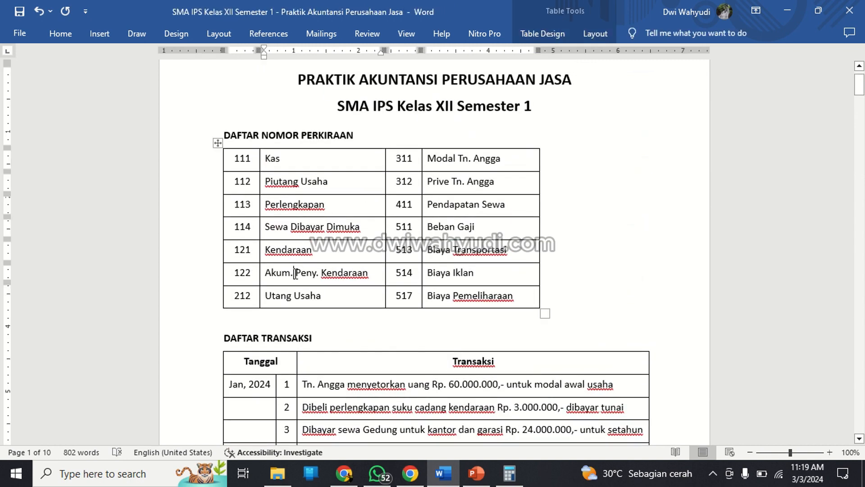
drag(271, 280, 298, 276)
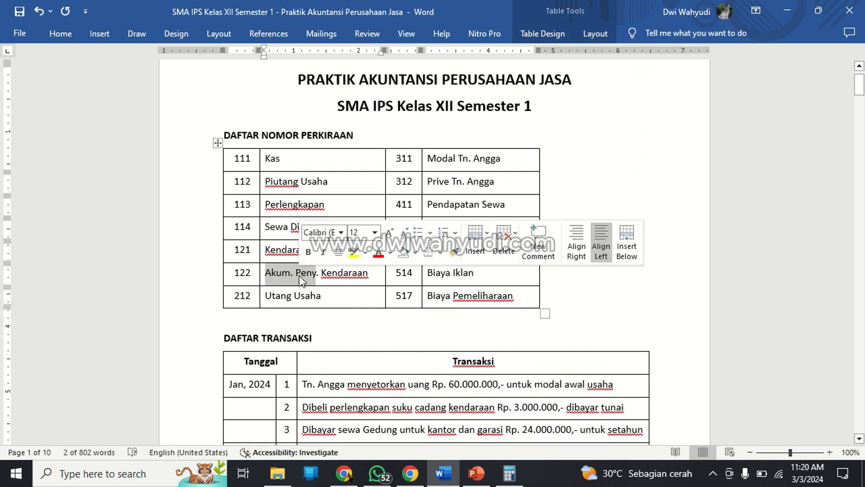
click(276, 249)
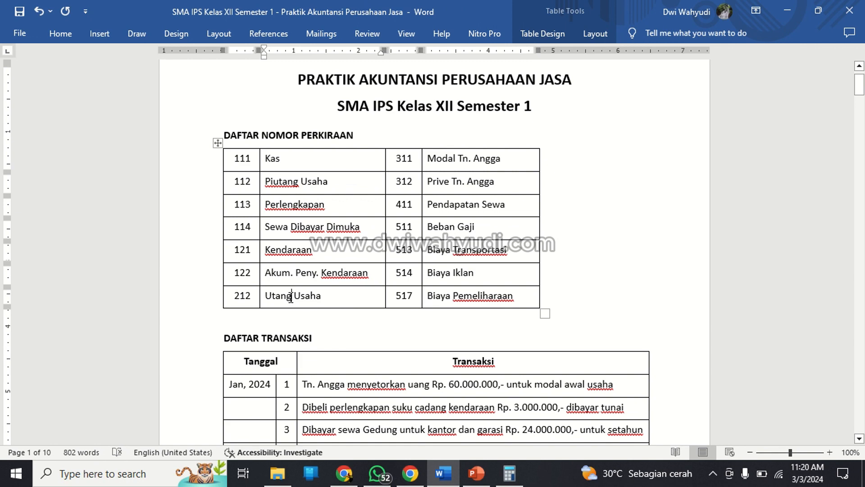
scroll(291, 297, down, 15)
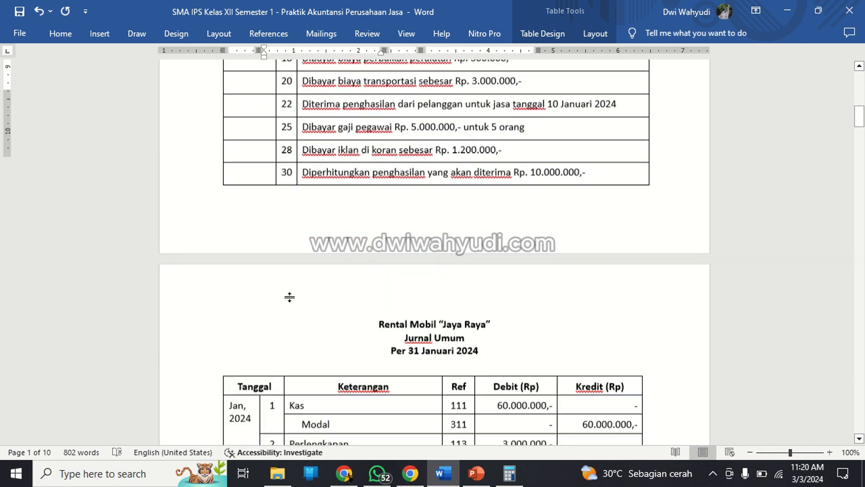
scroll(289, 298, down, 14)
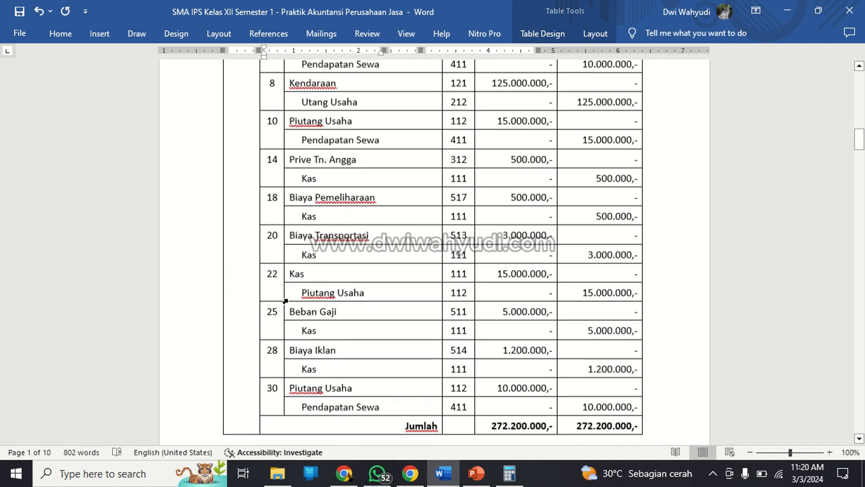
scroll(289, 300, down, 20)
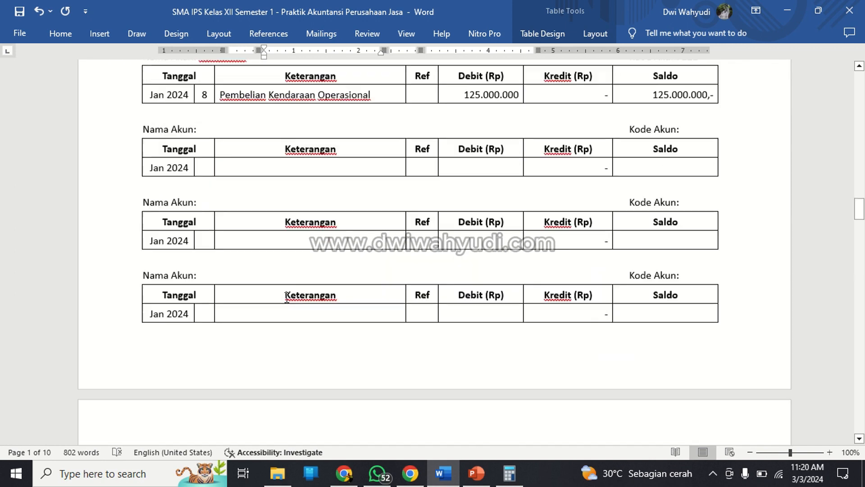
Name the first blank ledger below Kendaraan Utang Usaha and realign its Kode Akun label with the other headings.
scroll(287, 299, up, 2)
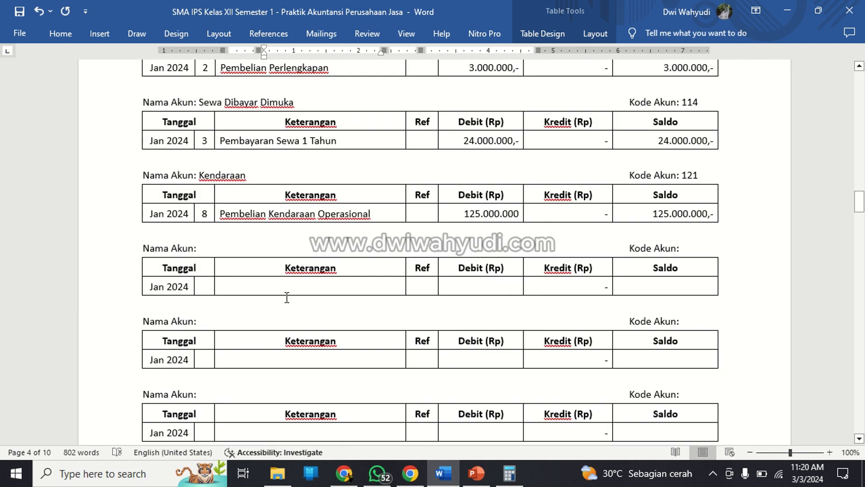
click(281, 248)
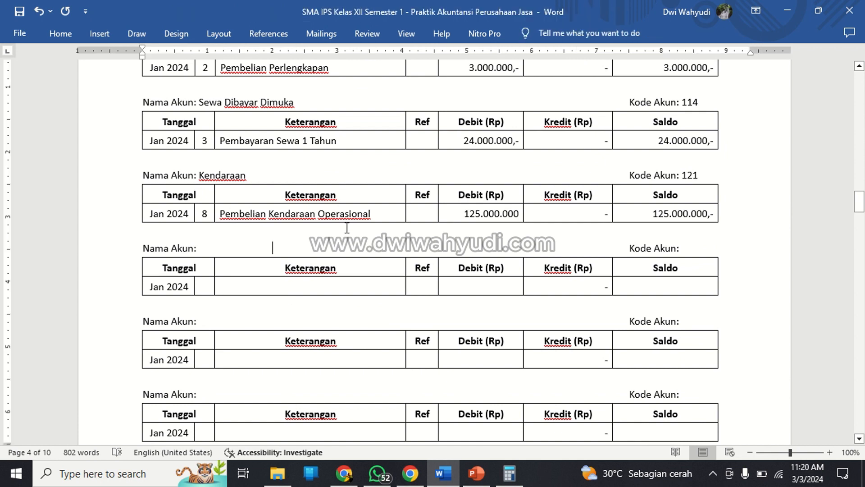
key(Left)
key(Left)
key(Left)
key(Right)
key(Left)
text(Akun: )
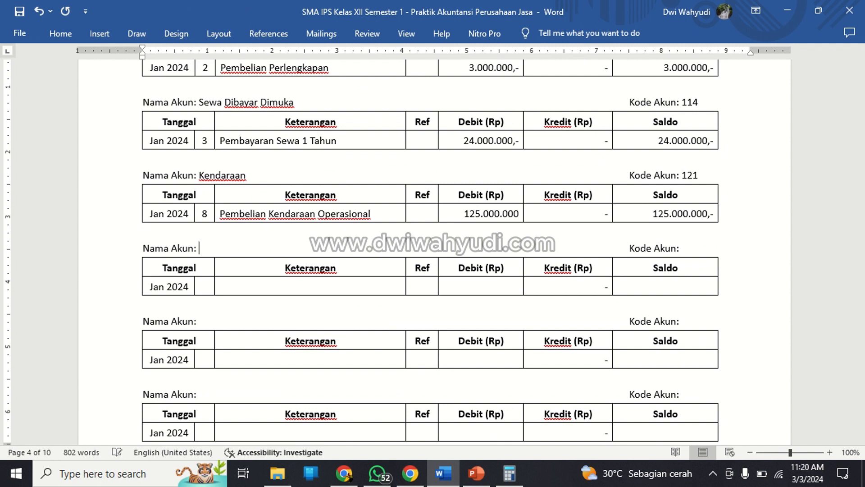
text(Utang Usaha)
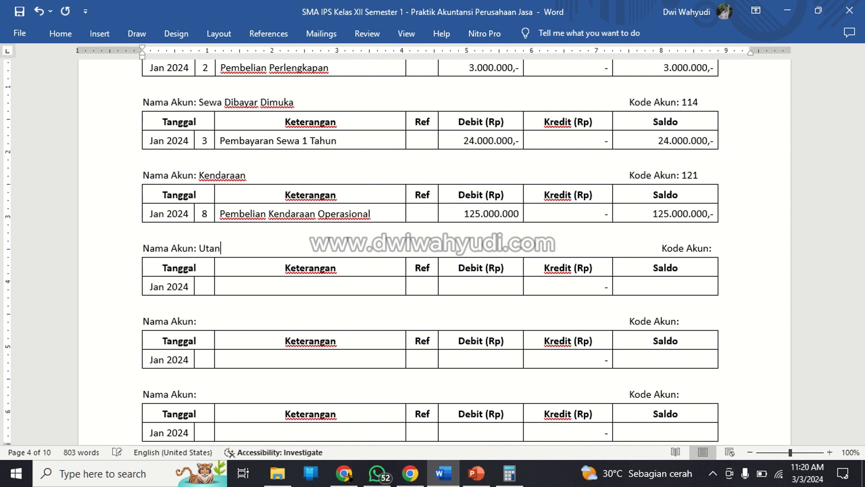
key(Right)
key(Right)
key(Right)
key(Right)
key(Right)
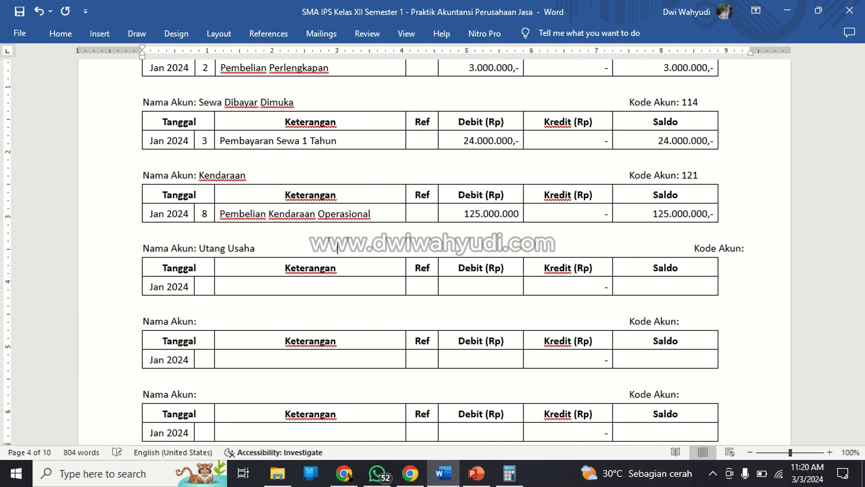
key(BackSpace)
key(BackSpace)
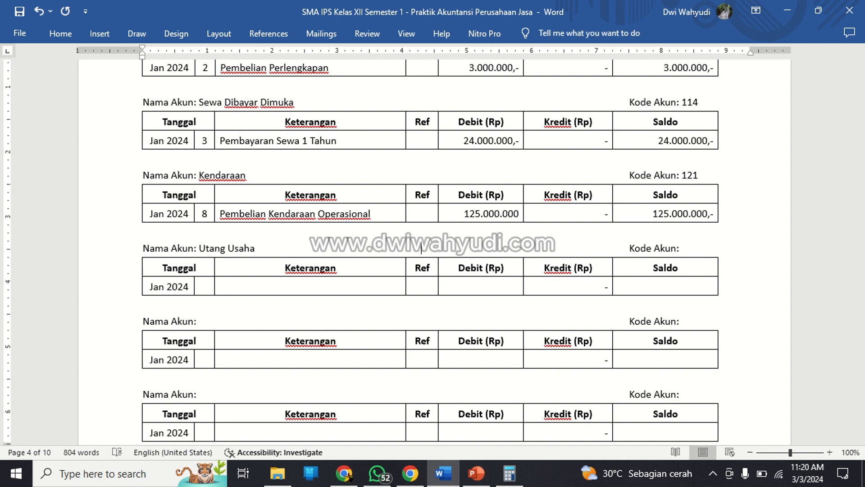
Enter 212 as the account code in the Utang Usaha ledger's heading.
key(Right)
key(Right)
key(Right)
key(Right)
key(Right)
key(Right)
text(212)
Enter 8 as the day in the Utang Usaha ledger's entry row.
key(Down)
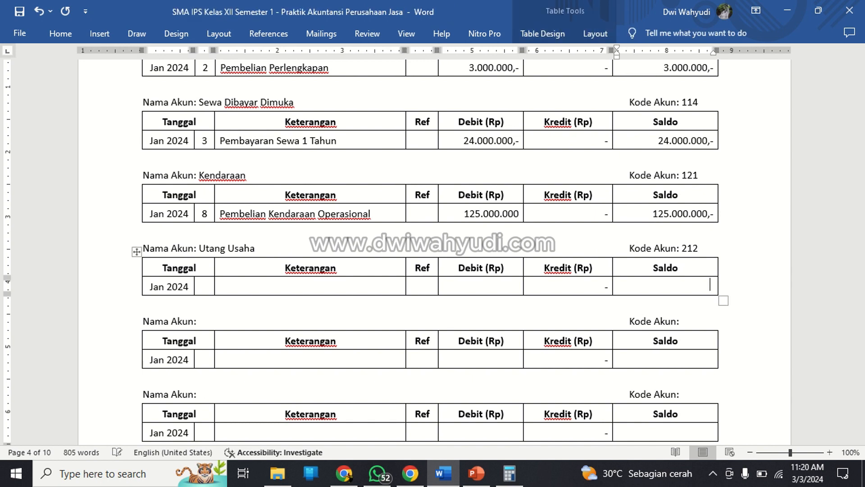
key(Left)
key(Left)
key(Left)
key(Left)
key(Left)
key(Left)
text(8)
Fill the Keterangan of the Utang Usaha entry row with Pembelian Kendaraan Operasional.
key(Right)
text(Pembe)
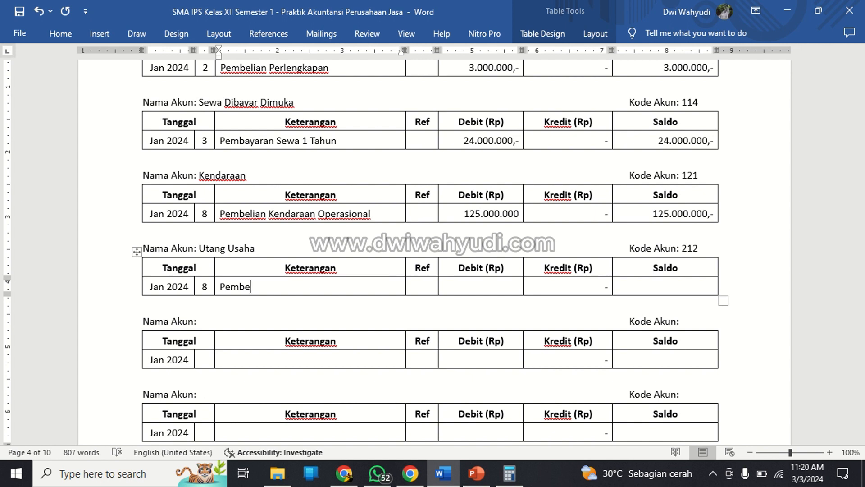
key(BackSpace)
key(BackSpace)
key(BackSpace)
text(mbelian Kenda)
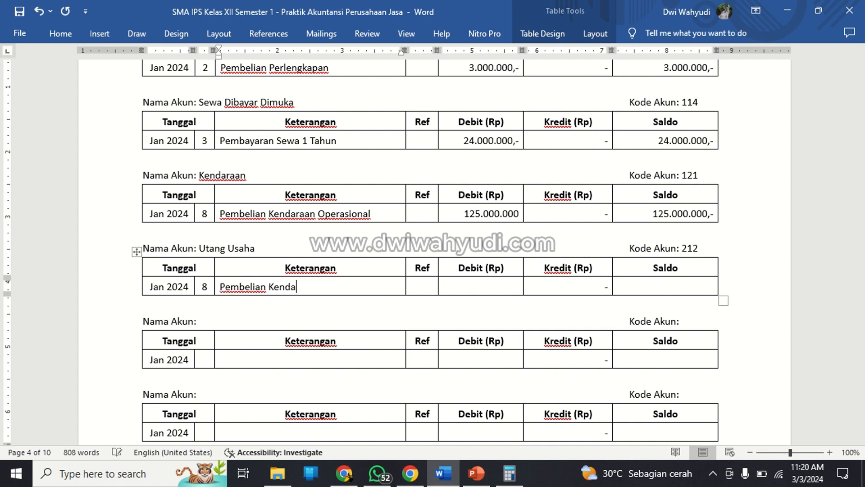
text(raan Operasional)
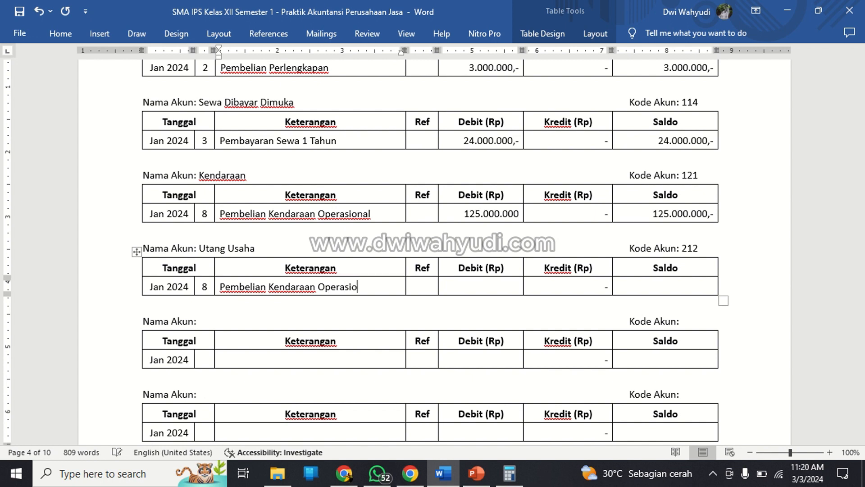
Enter 125.000.000,- as the Debit in the Utang Usaha entry row.
key(Tab)
key(Tab)
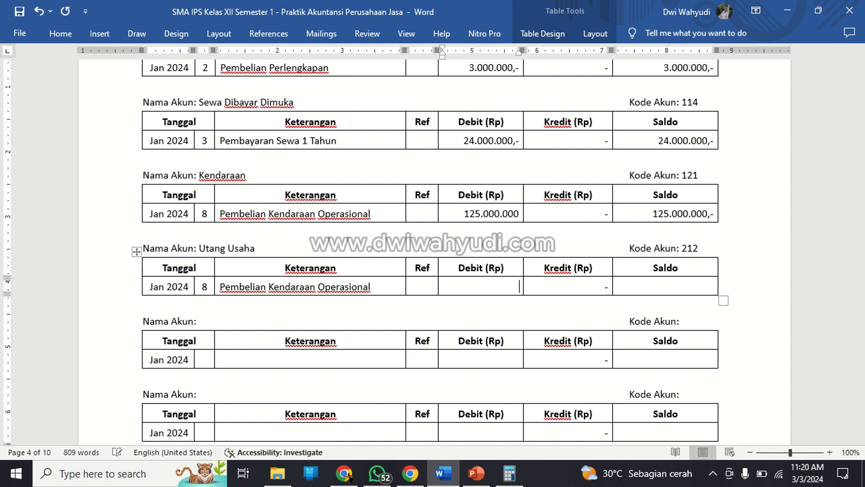
text(125.000.000,)
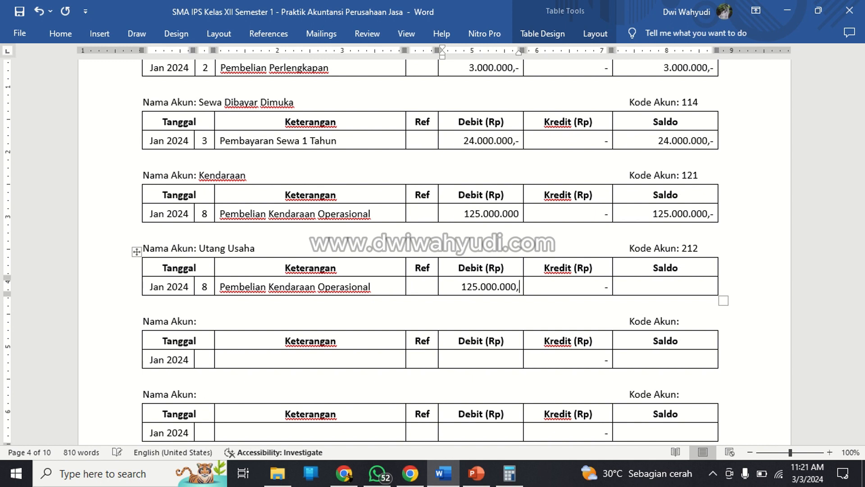
text(-)
Append the missing ",-" to the Debit amount in the Kendaraan entry row.
key(Up)
key(Up)
key(Up)
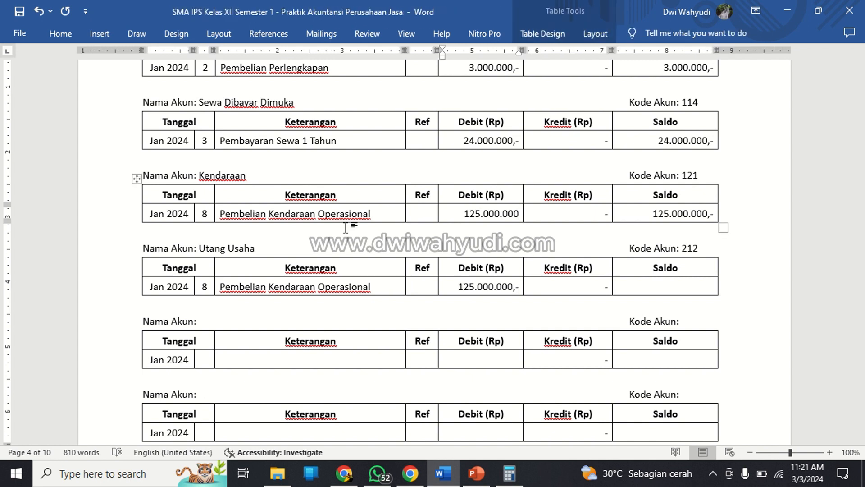
text(,-)
Enter 125.000.000,- as the Saldo in the Utang Usaha entry row.
key(Down)
key(Down)
key(Down)
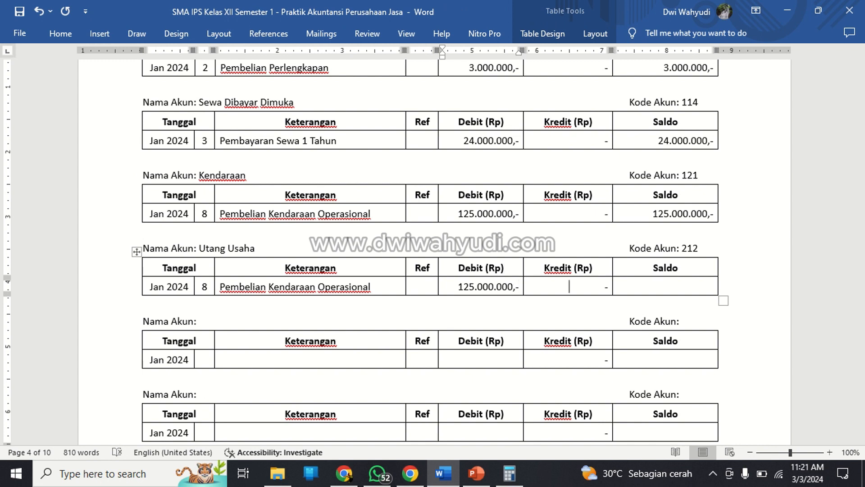
key(Tab)
key(Tab)
text(125.000.)
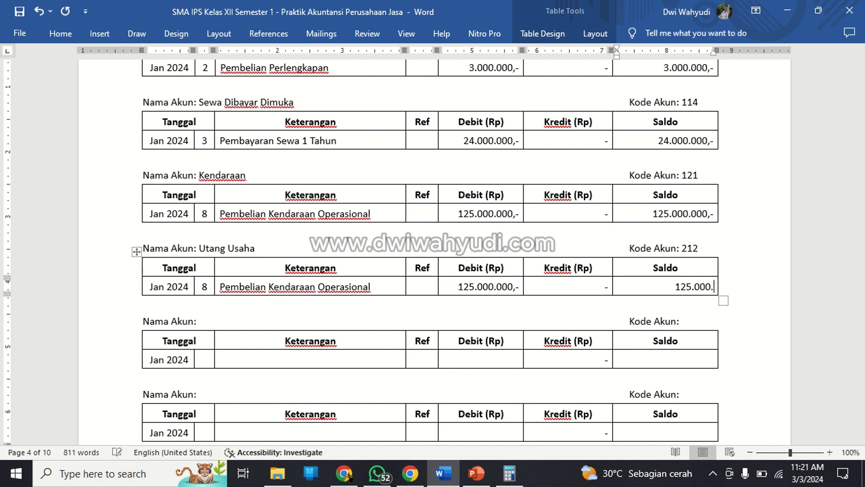
text(000,-)
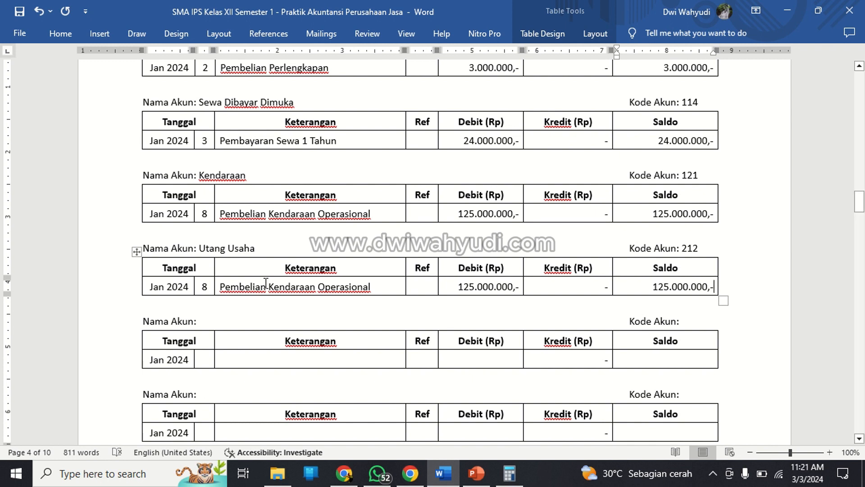
Name the ledger below Utang Usaha as Modal followed by the owner's title and name, and realign its Kode Akun label.
click(209, 358)
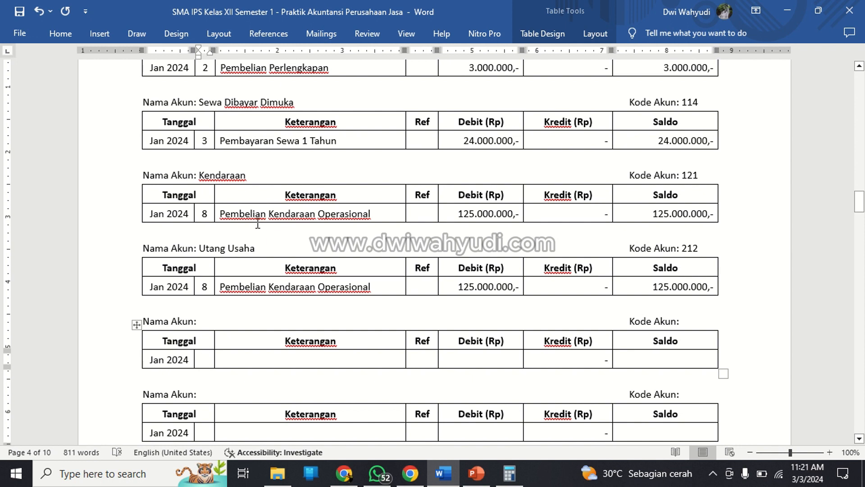
click(327, 329)
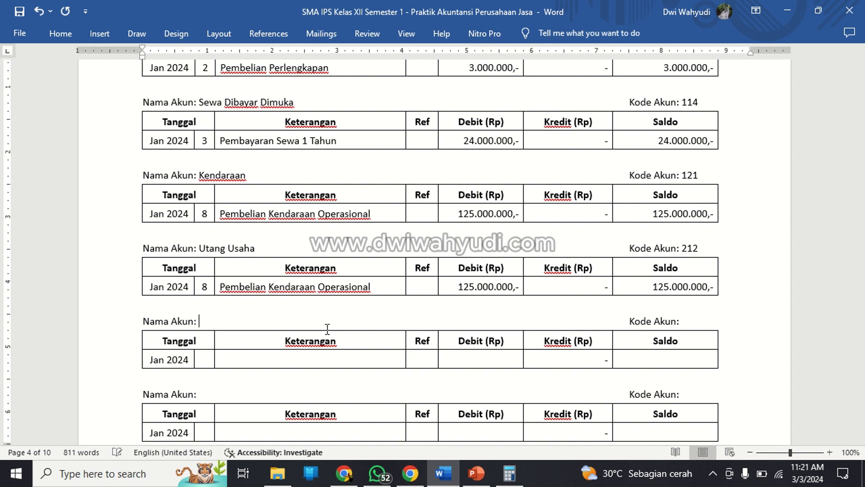
text(Modal Tr)
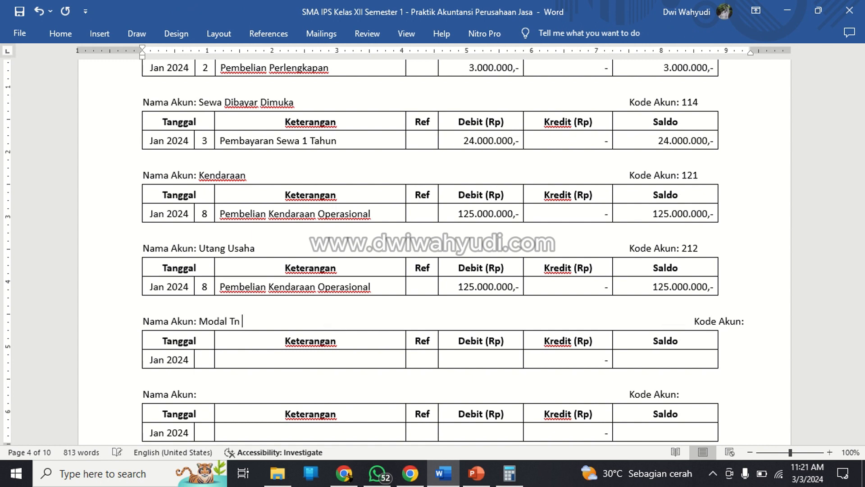
text(. Anggad)
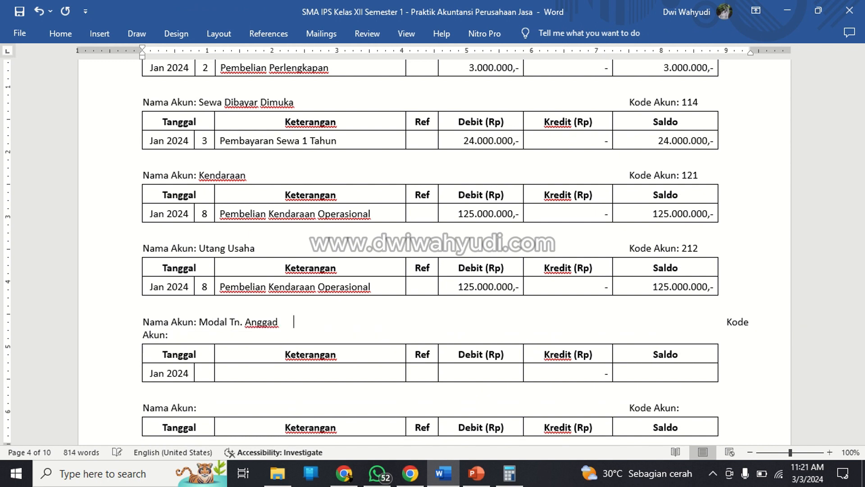
text(=)
key(BackSpace)
key(BackSpace)
key(Right)
key(Right)
key(Right)
key(Right)
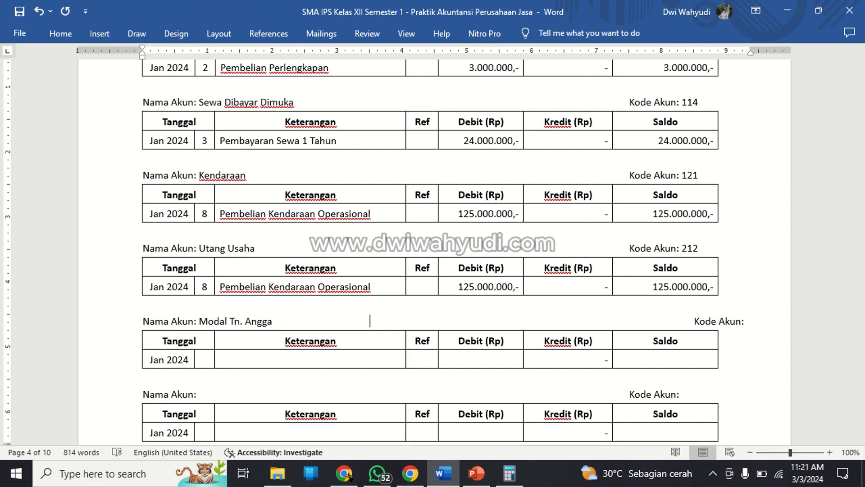
key(BackSpace)
key(BackSpace)
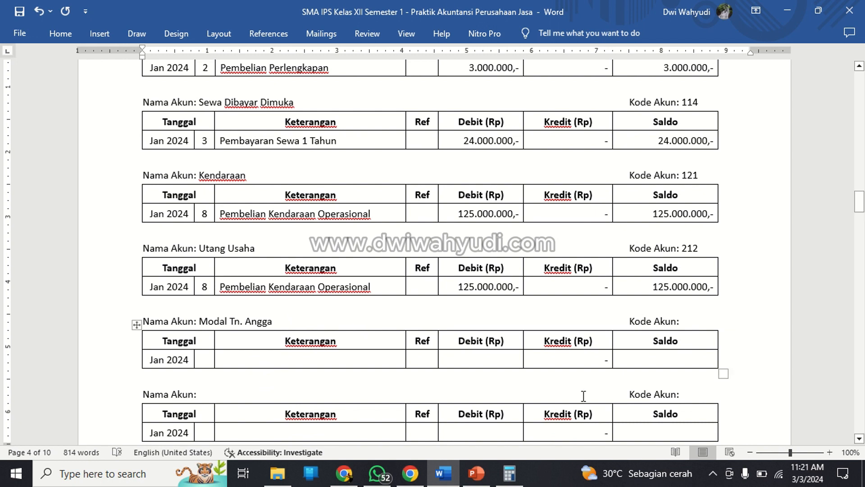
Enter 311 as the Modal ledger's account code and 1 as the day in its entry row.
click(693, 319)
text(311)
click(207, 359)
text(1)
key(Tab)
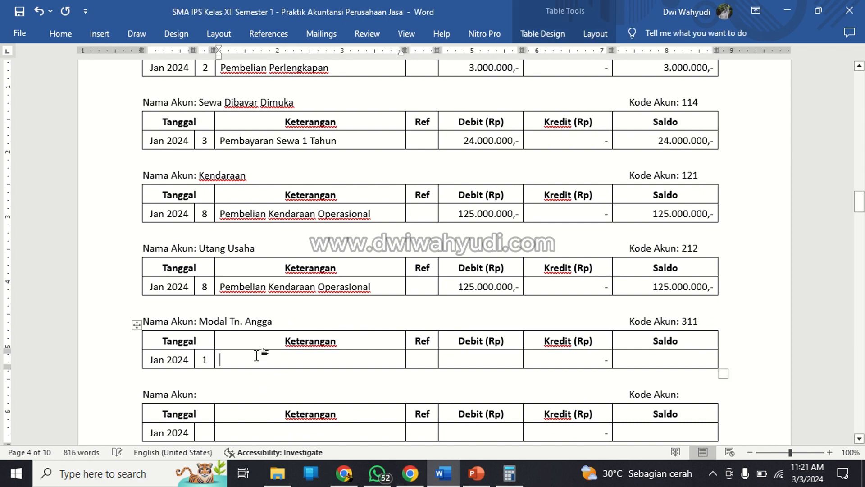
Fill the Keterangan of the Modal entry row with Investasi Awal Usaha, matching the wording in the Kas ledger.
text(Incvest)
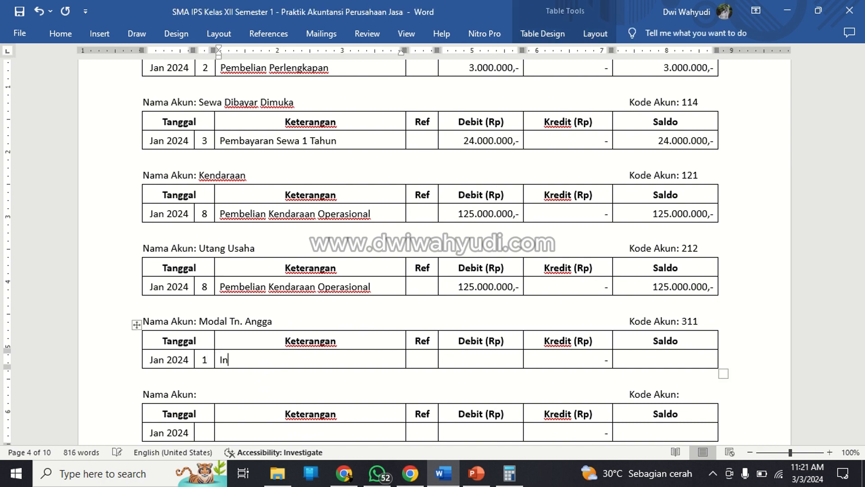
key(BackSpace)
key(BackSpace)
key(BackSpace)
key(BackSpace)
key(BackSpace)
text(vestasi Awal)
scroll(399, 278, up, 10)
scroll(399, 280, up, 9)
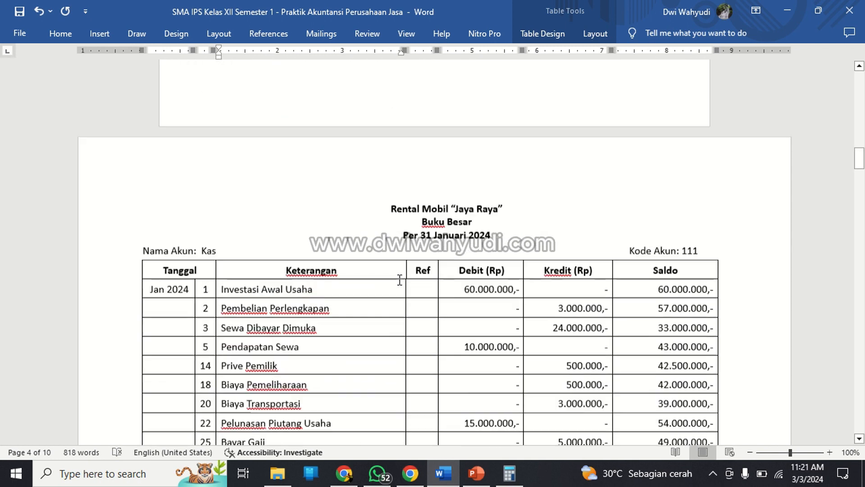
scroll(401, 284, down, 13)
scroll(400, 289, down, 10)
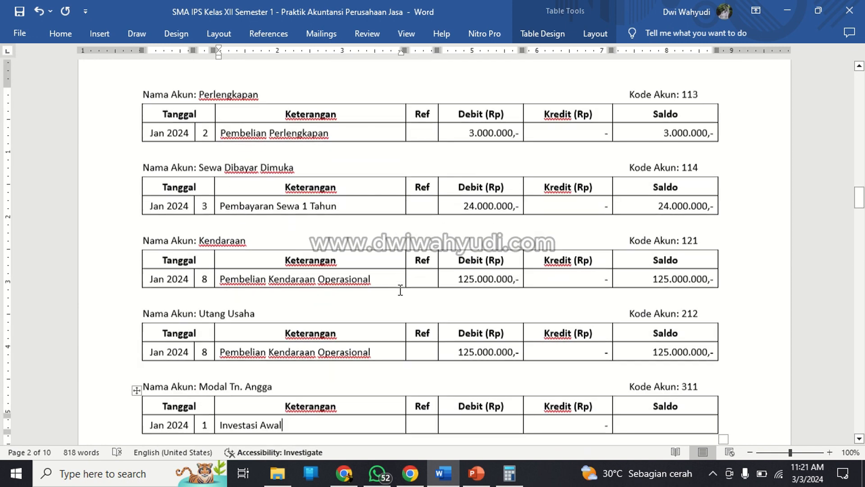
text(Usaha)
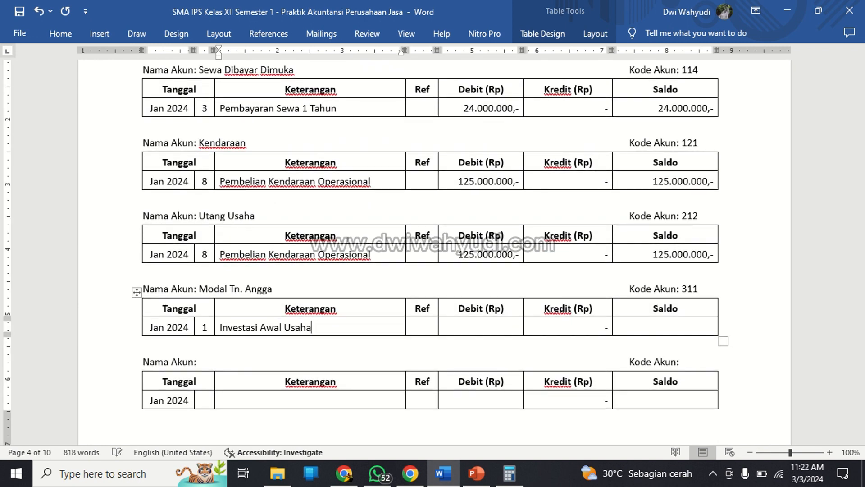
Mark the Debit of the Modal entry row with a dash.
key(Tab)
key(Tab)
text(60.)
key(BackSpace)
key(BackSpace)
Enter 60.000.000,- as both the Kredit and the Saldo in the Modal entry row.
key(Tab)
text(6)
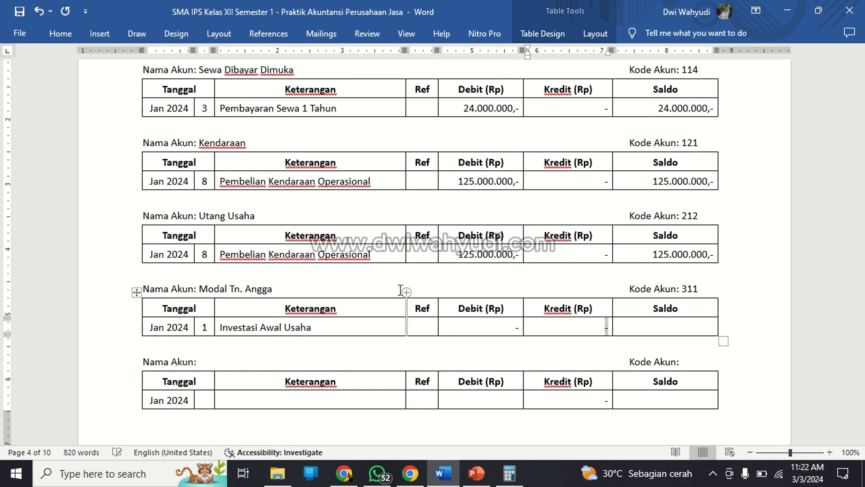
text(0.000.000,-)
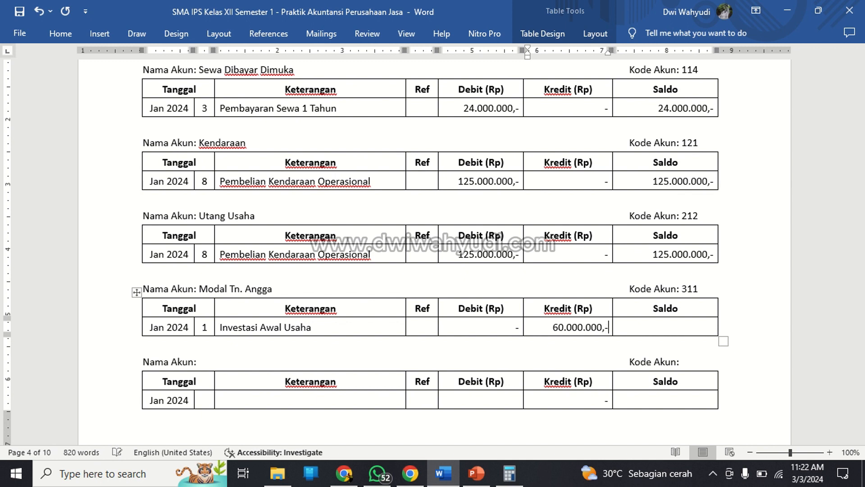
key(Tab)
text(60.000)
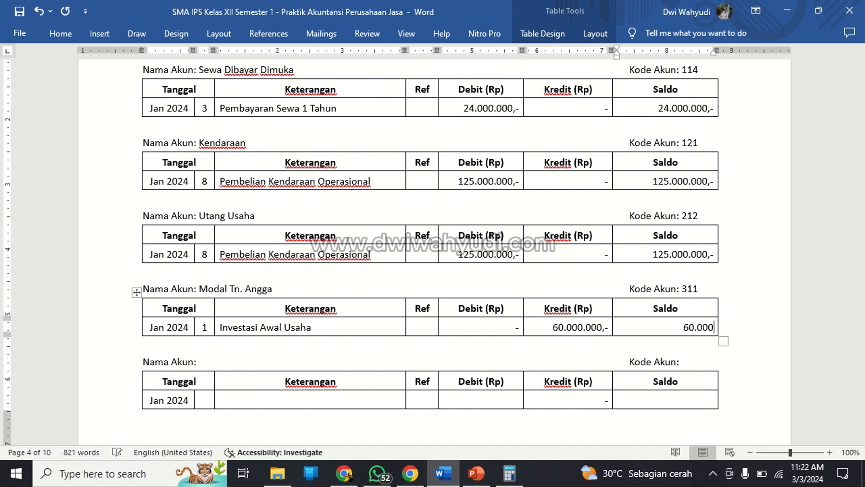
text(.000,-)
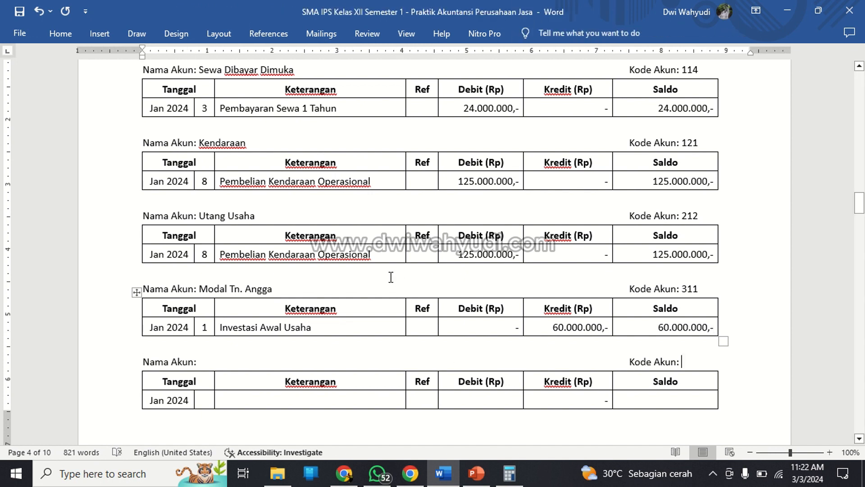
Fill the Nama Akun of the blank ledger below Modal with Prive and the owner's name, keeping the Kode Akun label aligned.
click(246, 358)
click(235, 358)
key(Left)
text(P)
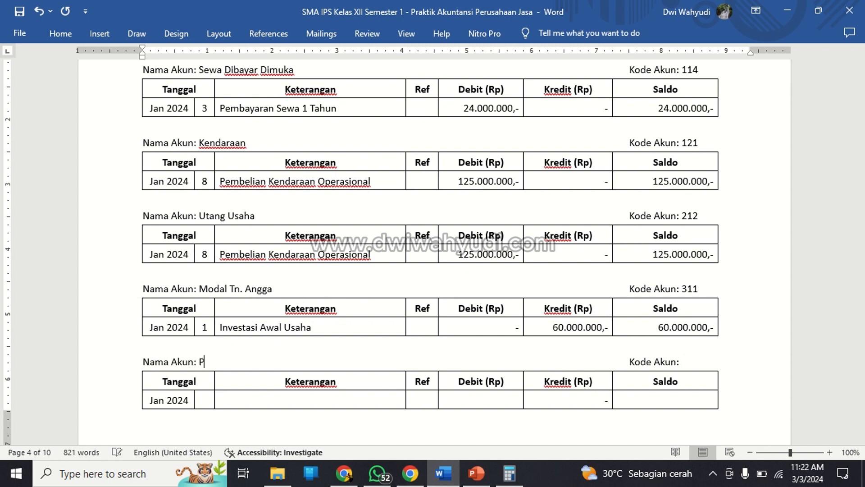
text(rive Tn)
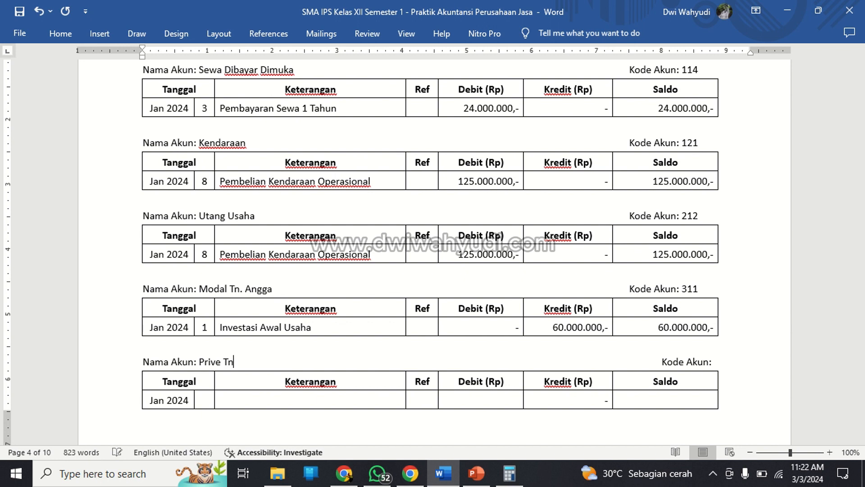
text(. Angga)
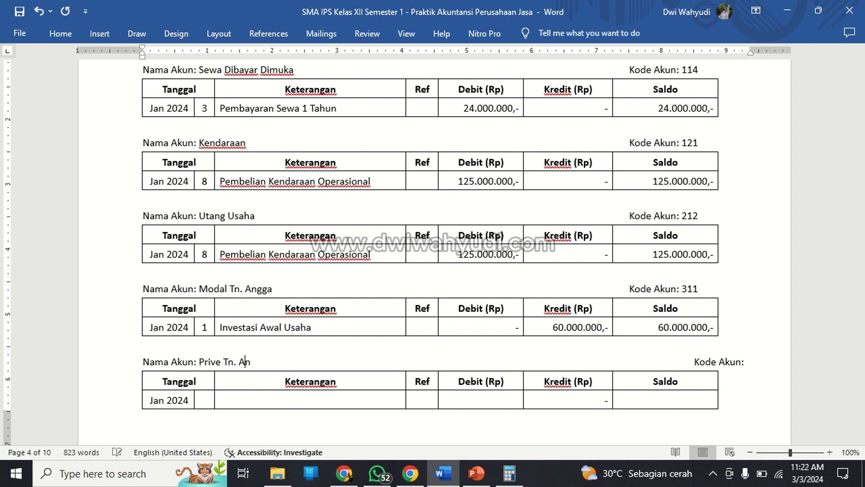
key(Right)
key(Right)
key(BackSpace)
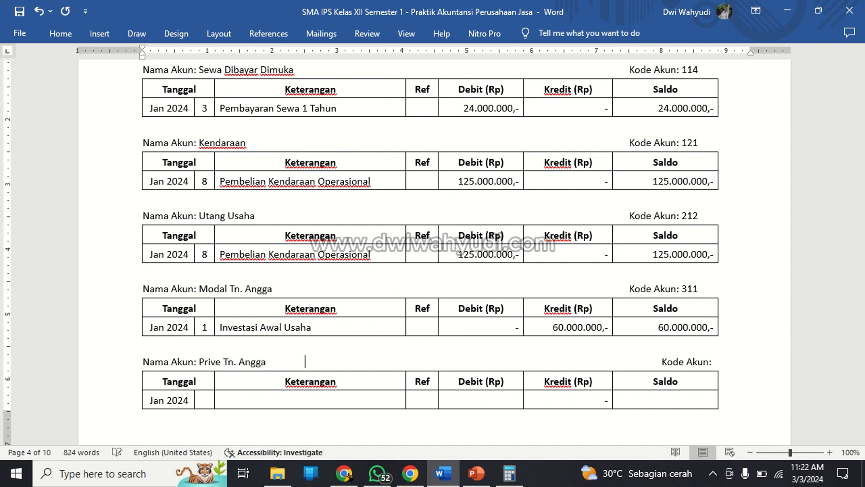
key(BackSpace)
Enter 312 as the Prive ledger's account code and 14 as the day in its entry row.
click(701, 361)
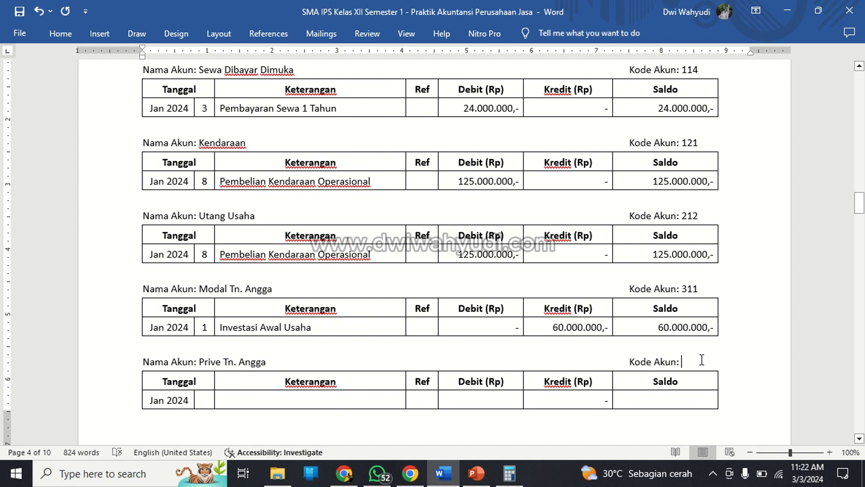
text(312)
key(Down)
key(Down)
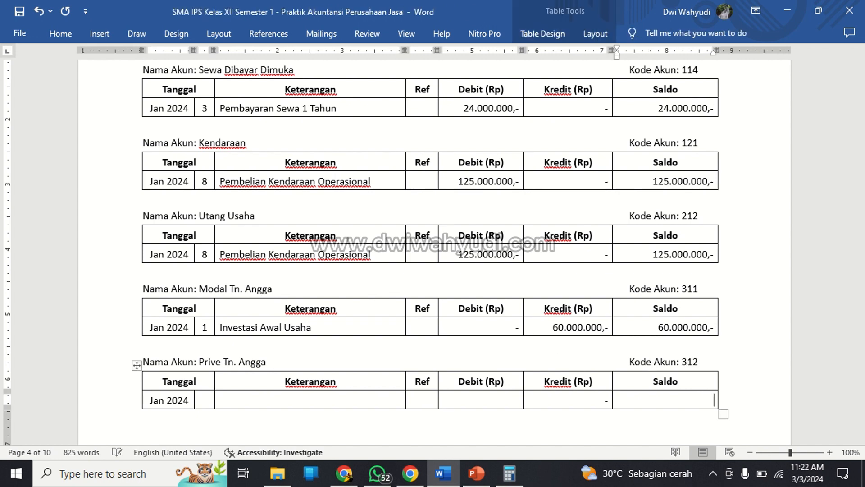
scroll(289, 341, down, 3)
click(211, 302)
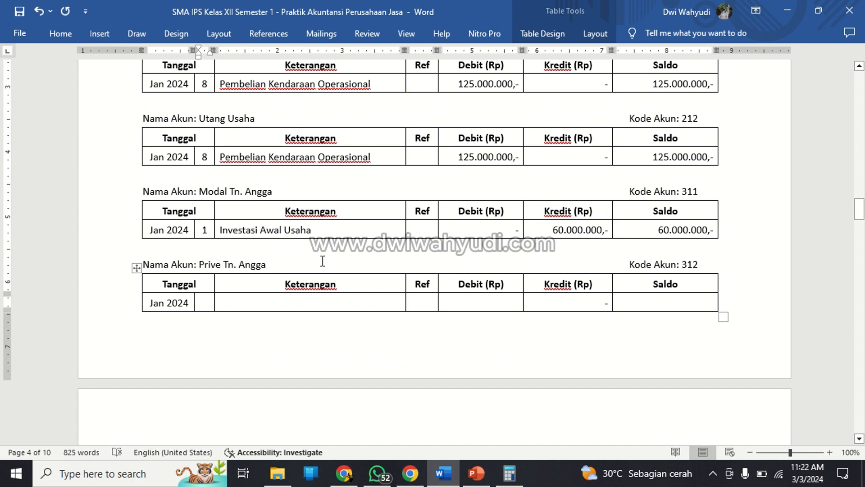
text(14)
Fill the Keterangan of the Prive entry row with Prive Pemilik, matching the wording in the Kas ledger.
scroll(433, 253, up, 20)
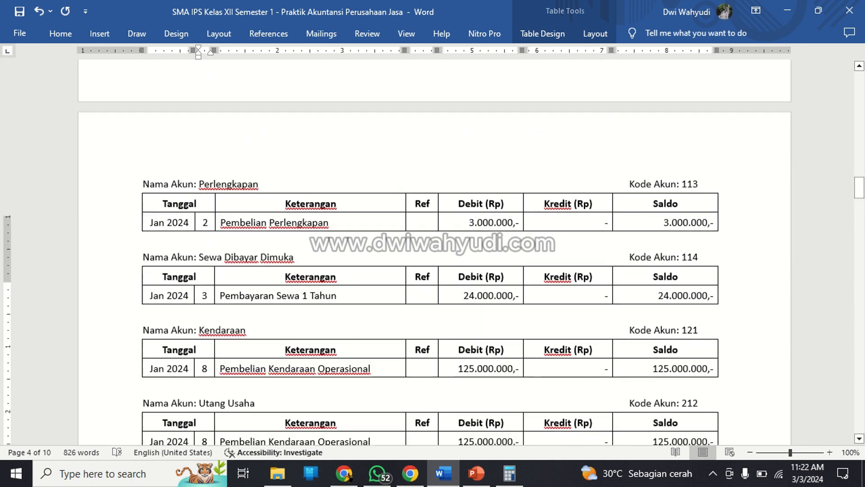
scroll(347, 189, up, 8)
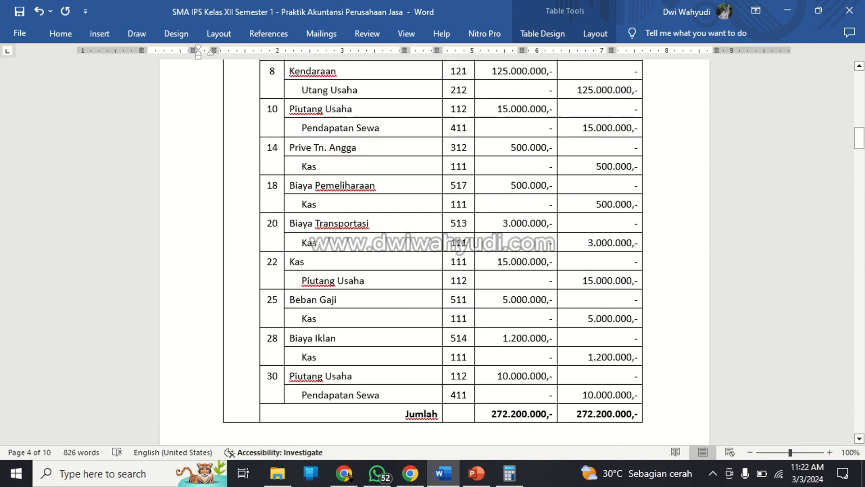
scroll(356, 202, down, 7)
scroll(361, 220, down, 20)
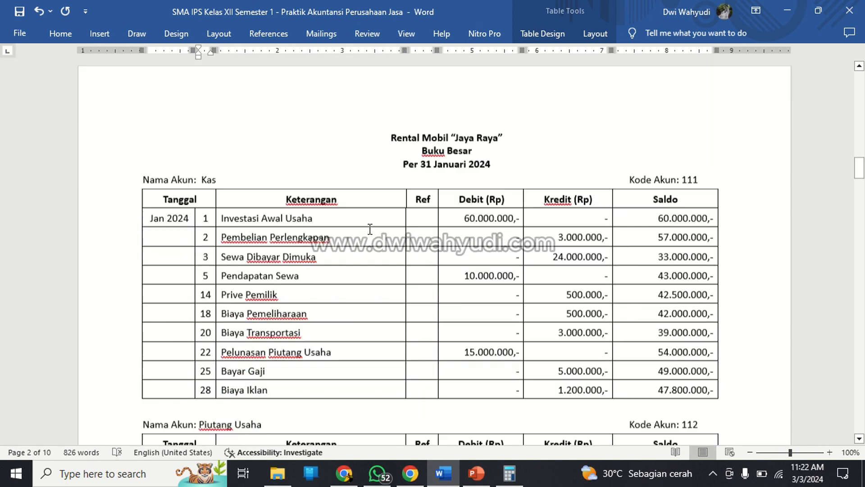
scroll(373, 220, down, 2)
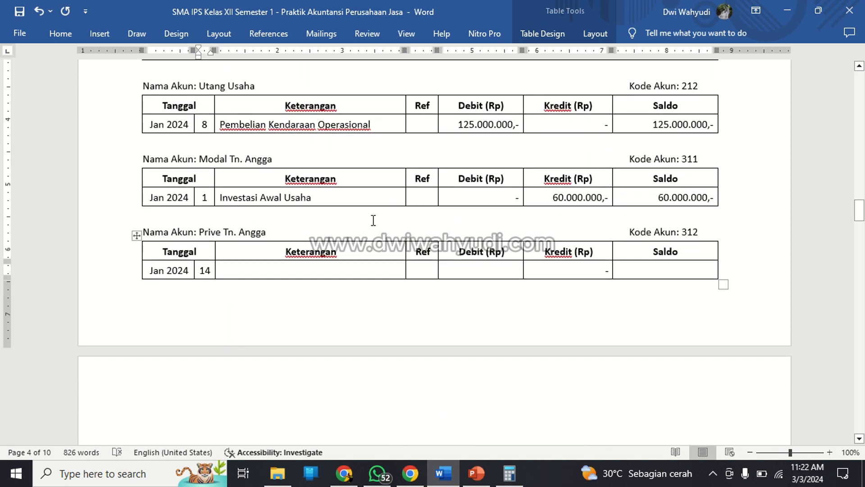
key(Tab)
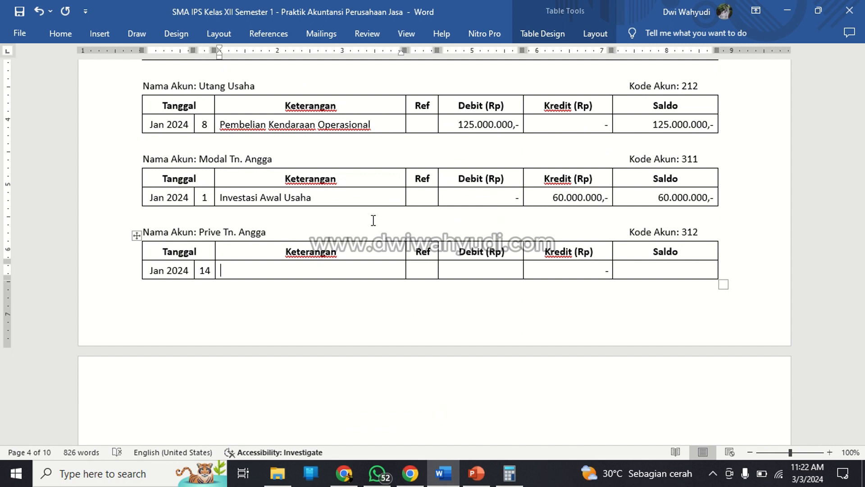
text(Prive Pemilik)
Enter 500.000,- as both the Debit and the Saldo in the Prive entry row.
key(Tab)
key(Tab)
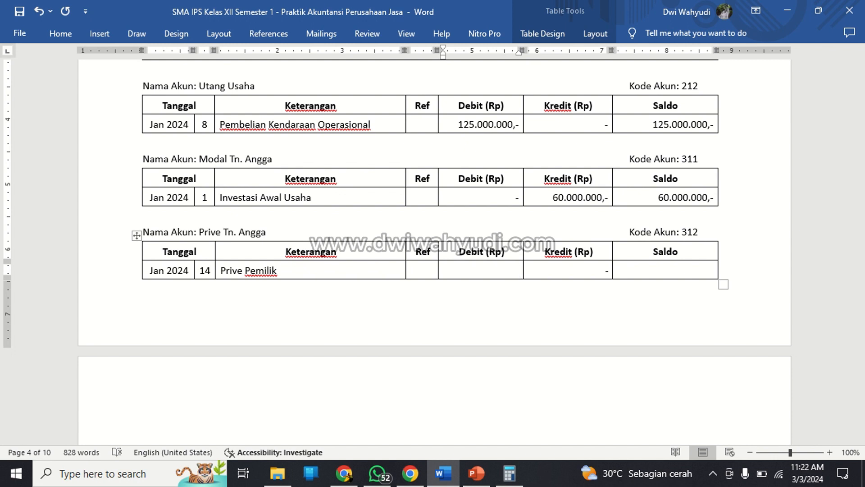
text(500.000,-)
key(Tab)
key(Tab)
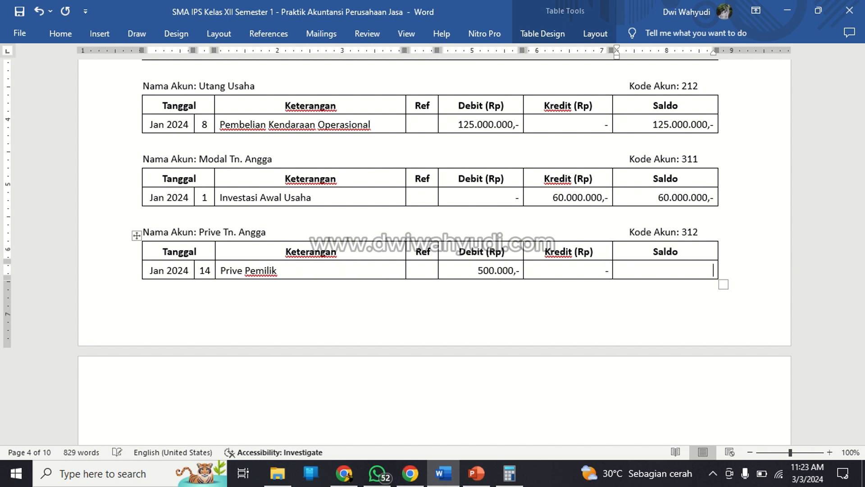
text(500.000,-)
Paste three copies of the blank ledger template at the start of the page following the Prive ledger.
scroll(338, 243, down, 3)
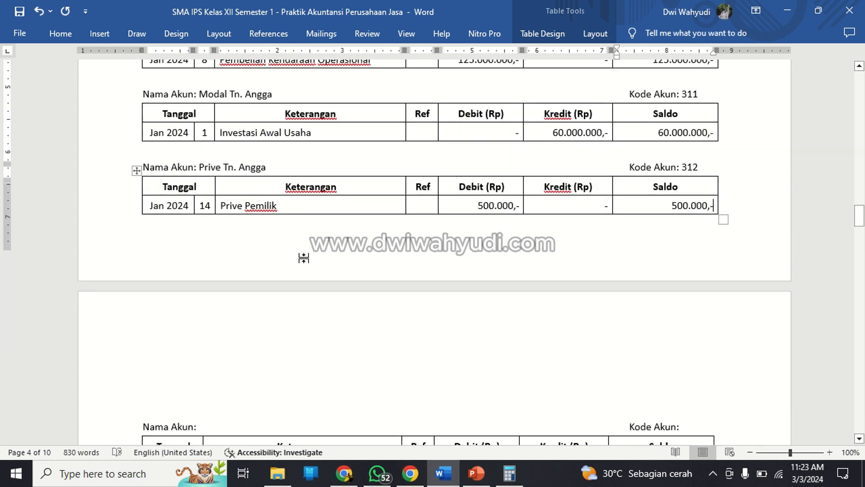
click(224, 328)
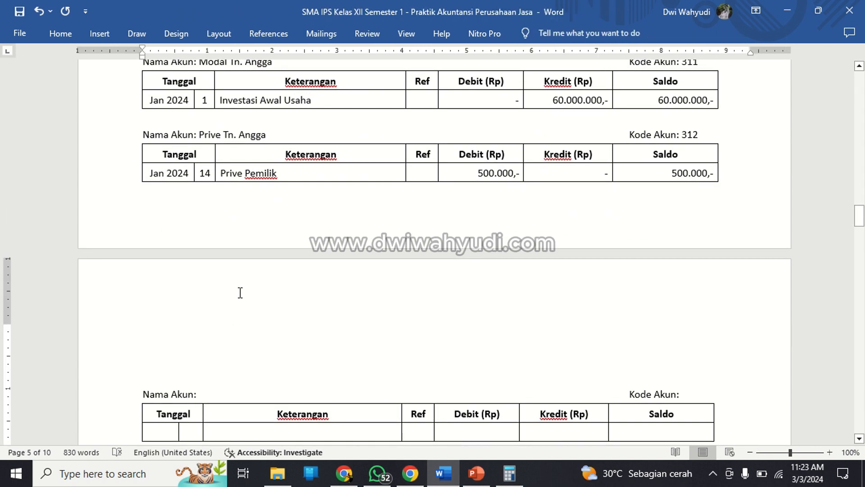
text(Nama Akun:	Kode Akun: Tanggal	Keterangan	Ref	Debit (Rp)	Kredit (Rp)	Saldo Jan 2024					-)
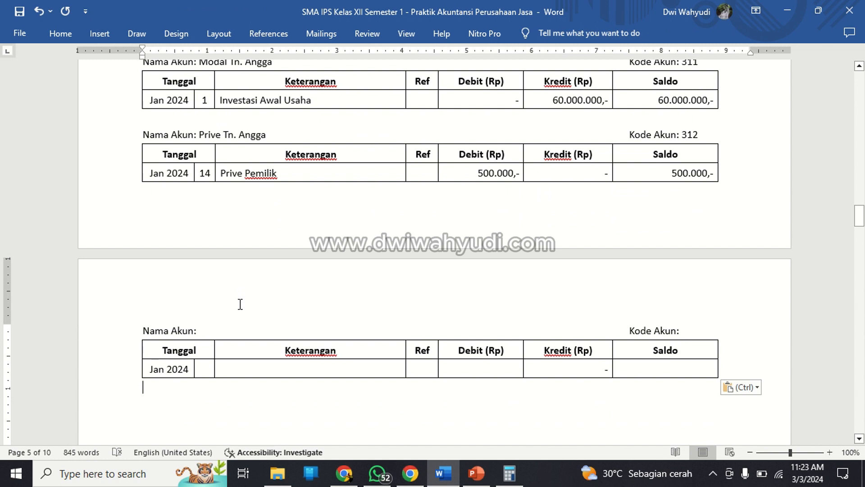
text(Nama Akun:	Kode Akun: Tanggal	Keterangan	Ref	Debit (Rp)	Kredit (Rp)	Saldo Jan 2024					-)
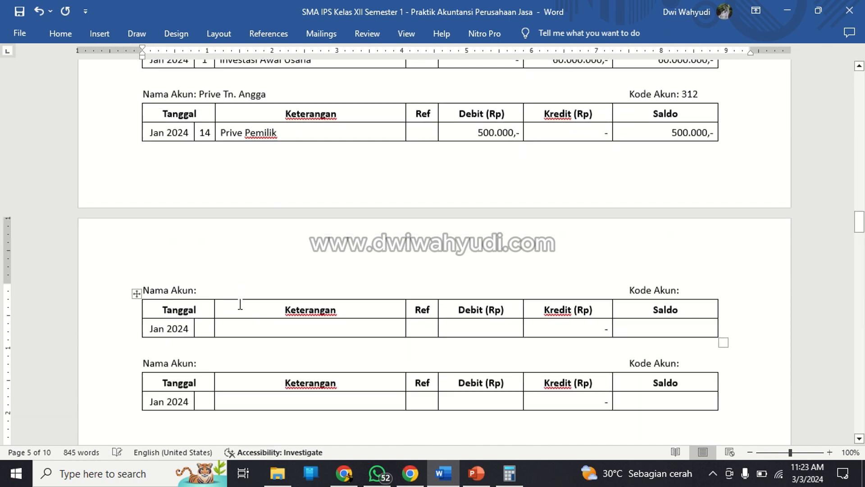
key(ctrl+v)
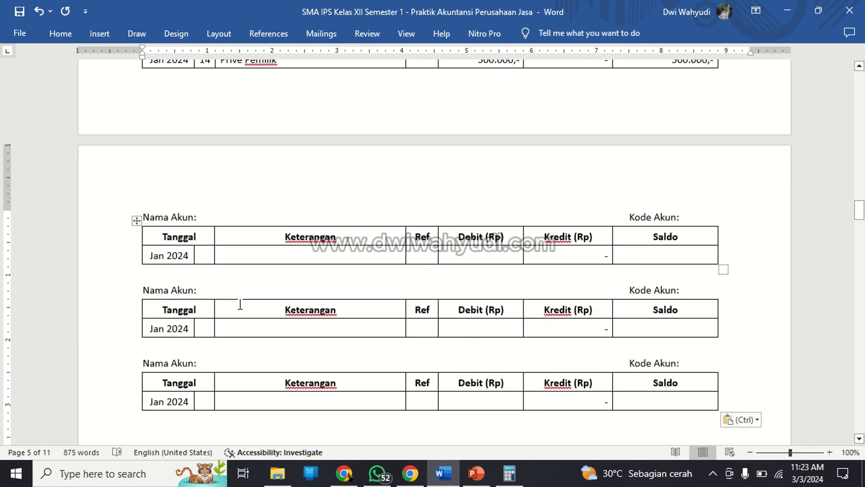
Fill the Nama Akun of the first pasted ledger with Pendapatan Sewa.
click(299, 216)
key(Left)
key(Left)
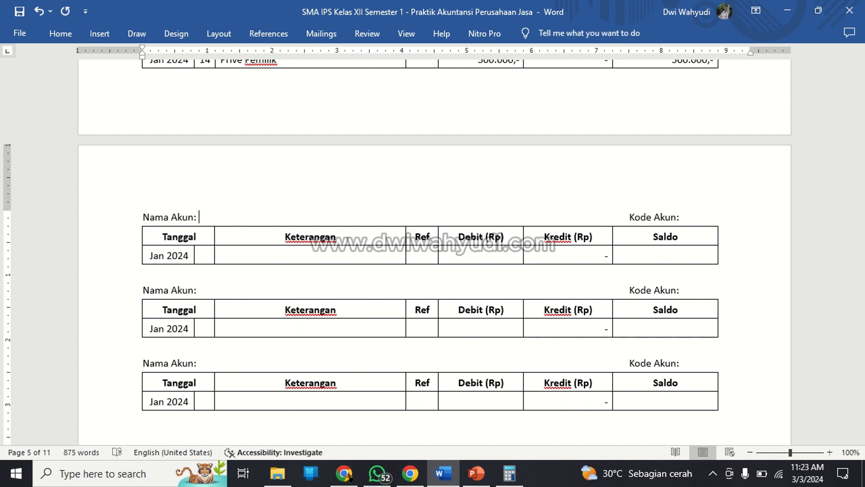
scroll(363, 178, up, 4)
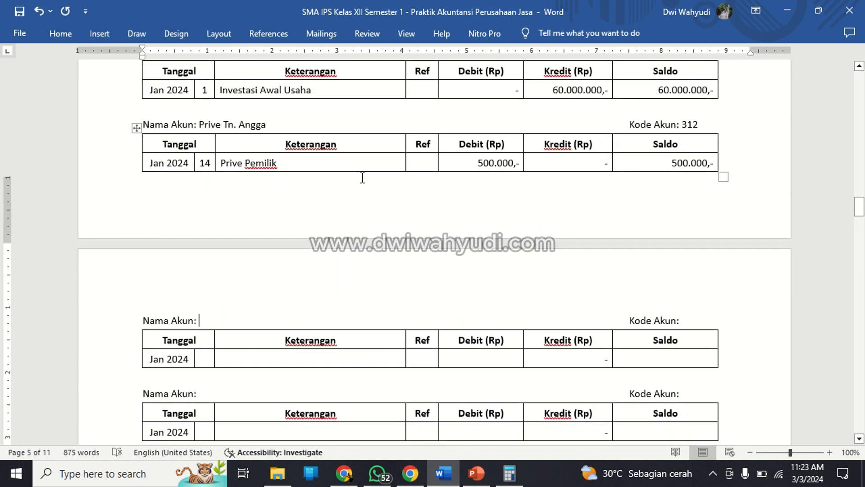
scroll(363, 178, down, 3)
scroll(363, 178, down, 1)
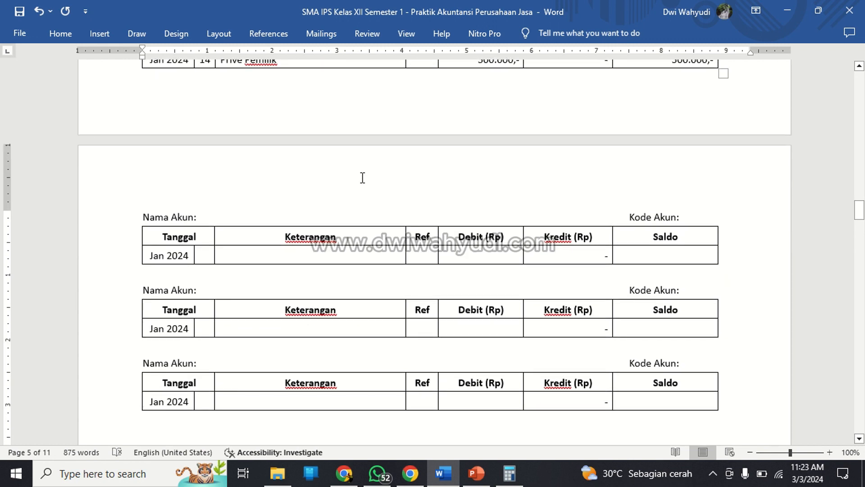
text(Pendapatan )
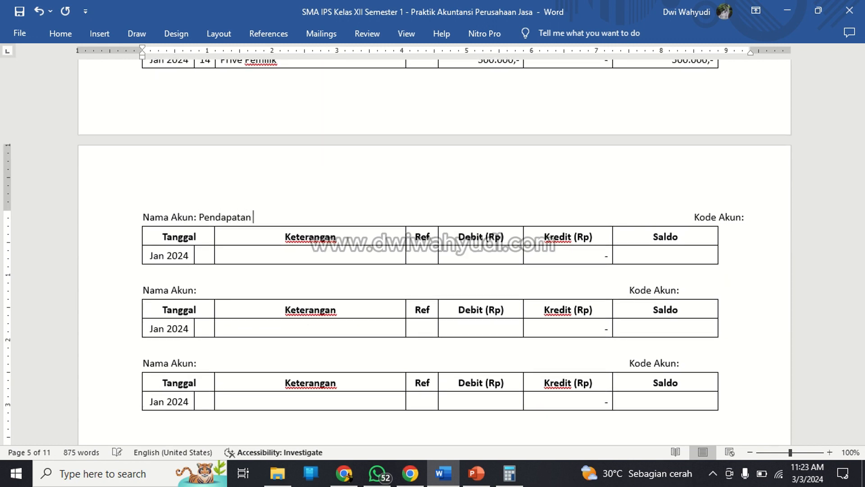
text(Sewa)
key(Right)
key(Right)
key(Right)
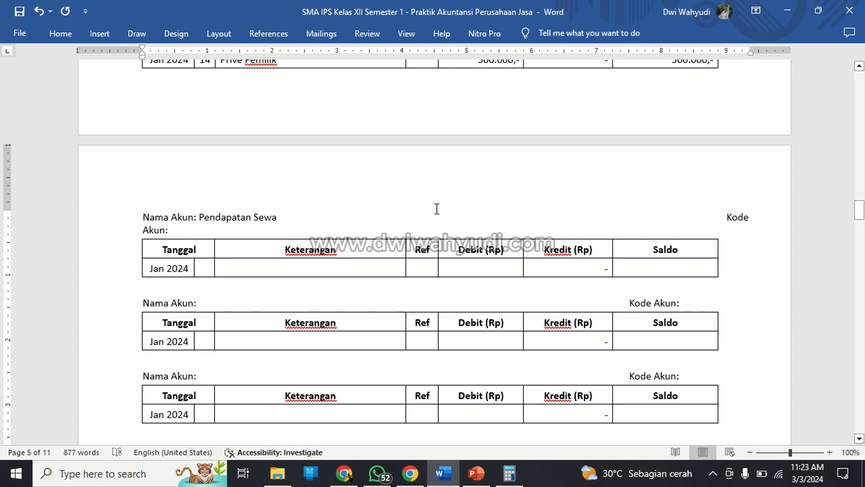
Remove the extra spacing before the Pendapatan Sewa ledger's Kode Akun label and enter 411 as its account code.
click(472, 216)
key(BackSpace)
key(BackSpace)
key(BackSpace)
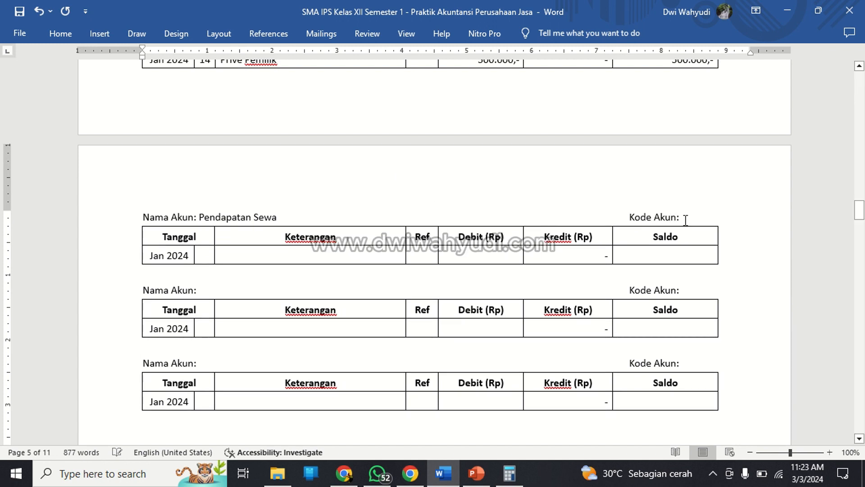
click(685, 219)
text(411)
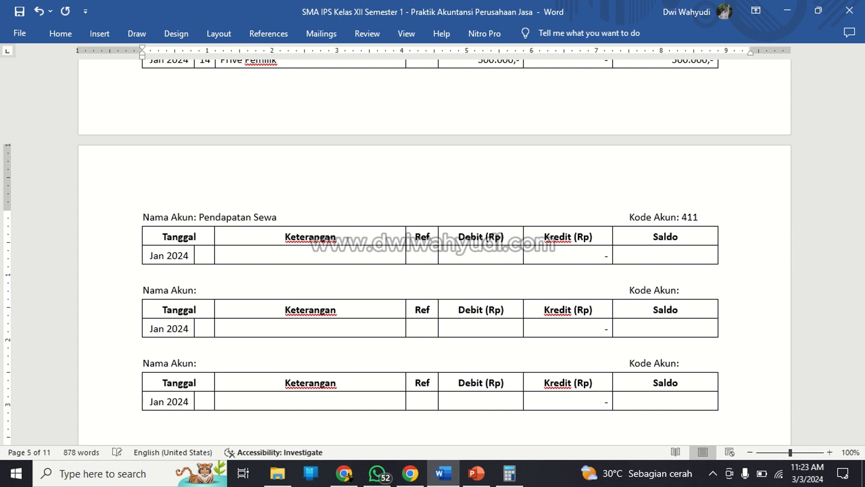
click(339, 311)
click(174, 259)
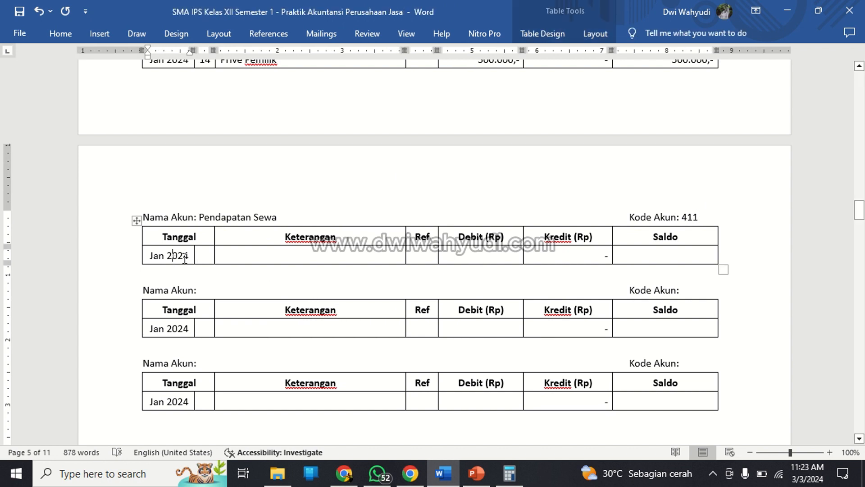
click(253, 258)
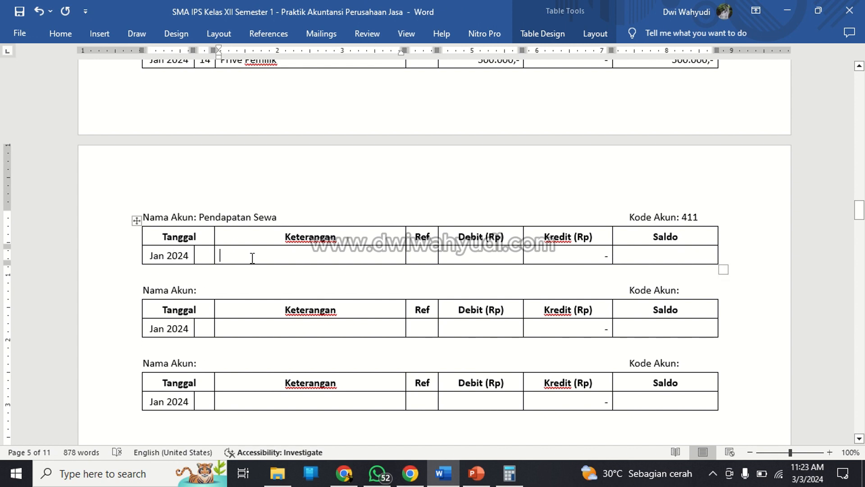
click(204, 252)
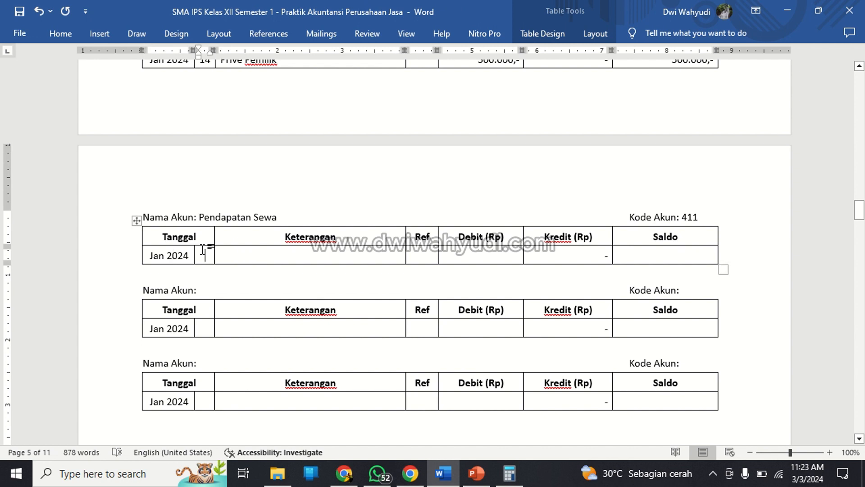
click(100, 35)
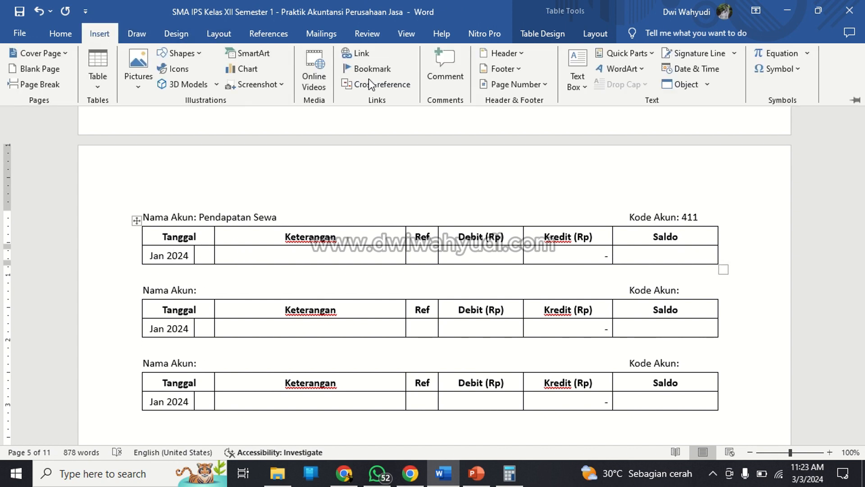
click(102, 80)
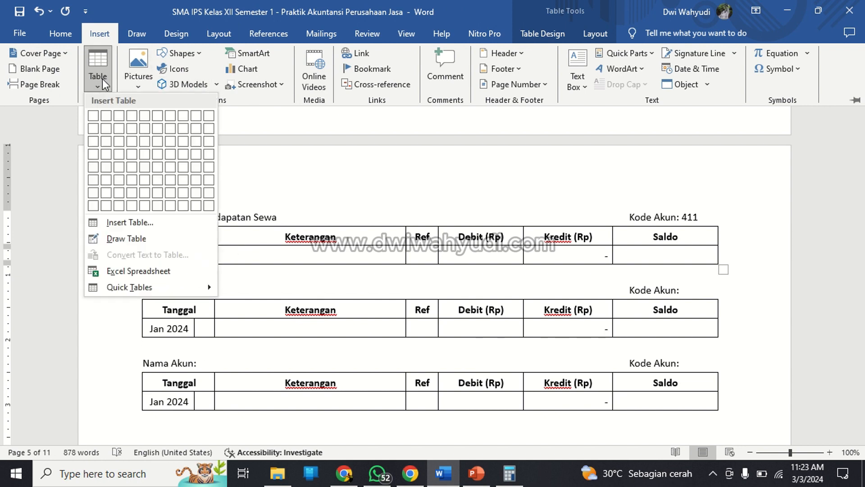
click(271, 292)
Insert two blank rows below the Jan 2024 row of the Pendapatan Sewa ledger.
click(209, 259)
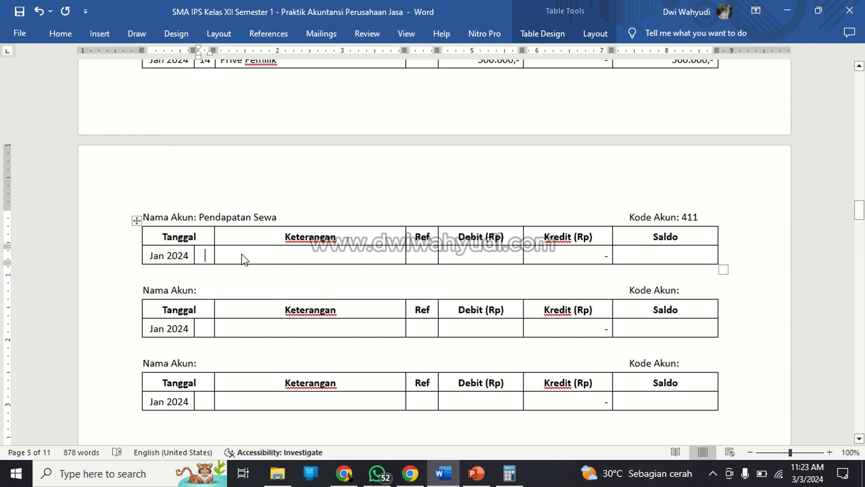
right_click(242, 255)
mouse_move(309, 334)
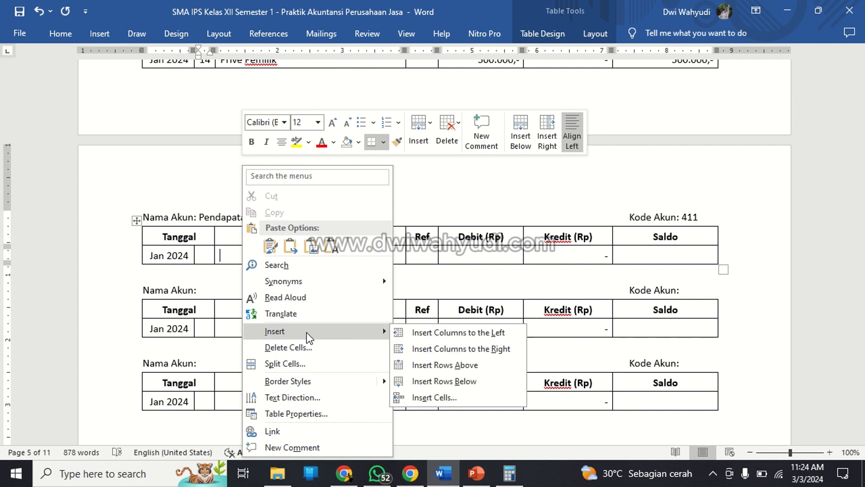
click(444, 380)
right_click(276, 255)
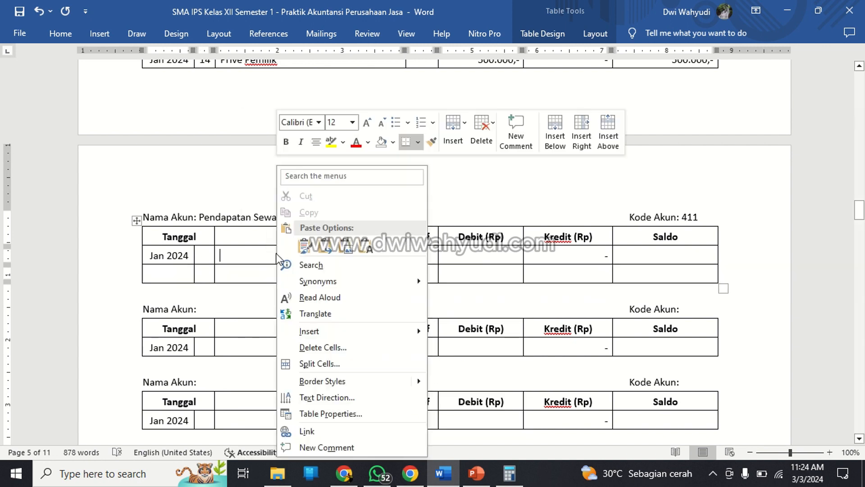
mouse_move(326, 330)
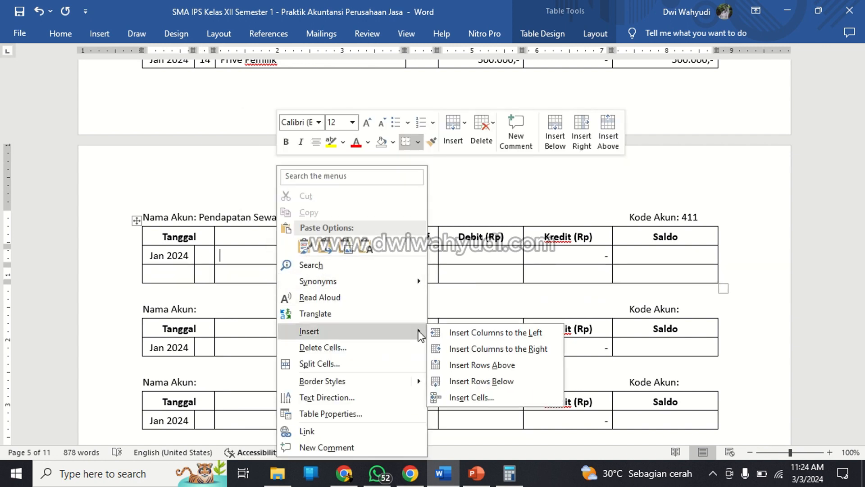
click(465, 380)
click(171, 256)
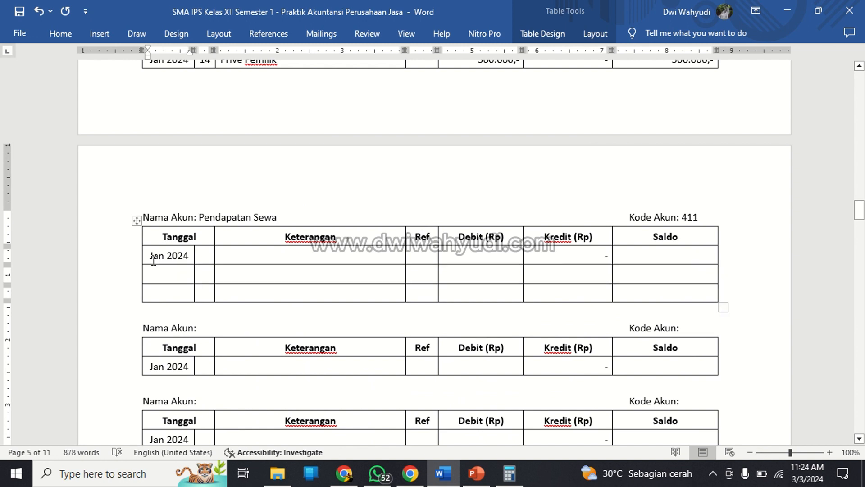
Merge the Jan 2024 cell of the Pendapatan Sewa ledger with the two blank date cells below it.
drag(154, 260, 178, 290)
right_click(174, 277)
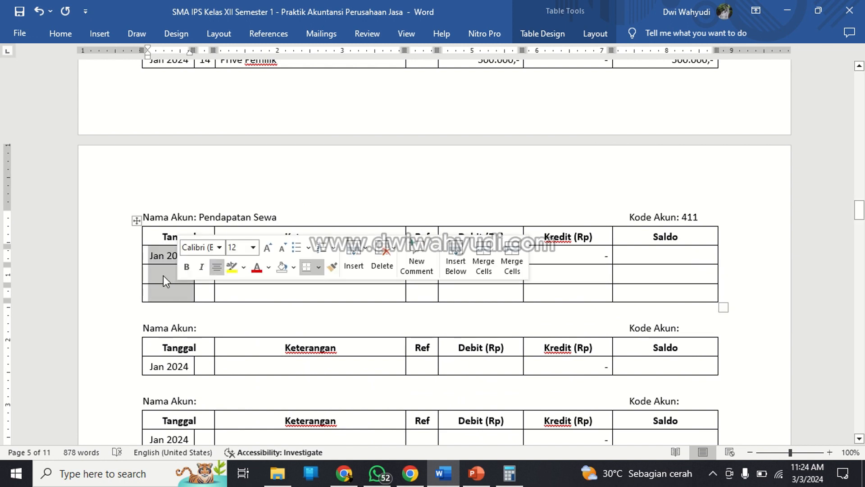
click(472, 268)
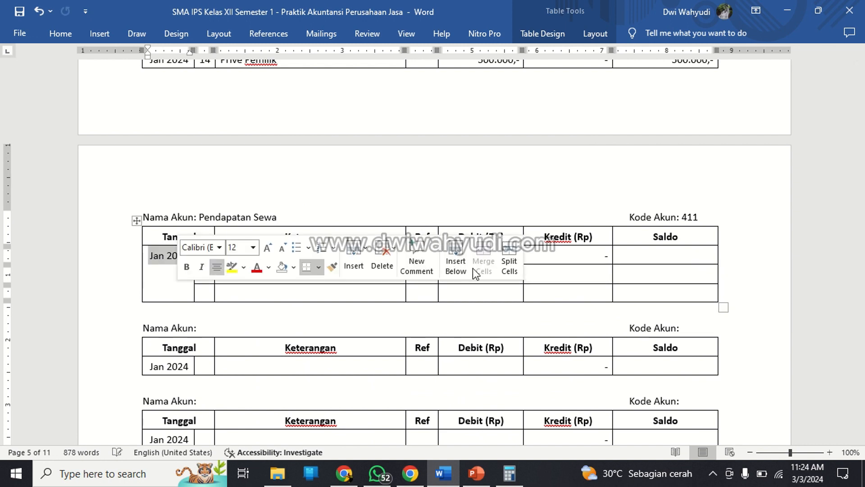
Enter the day 5 row in the Pendapatan Sewa ledger with Keterangan Pendapatan Sewa and a Debit of 10.000.000,-.
click(201, 260)
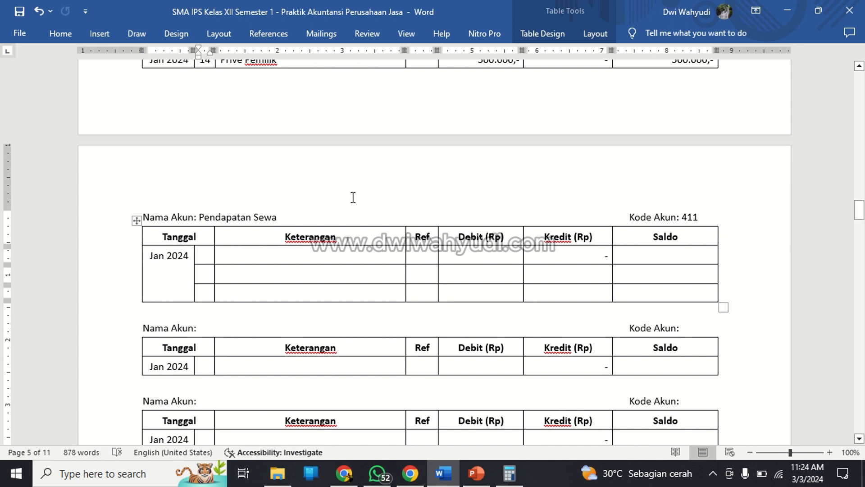
text(5P)
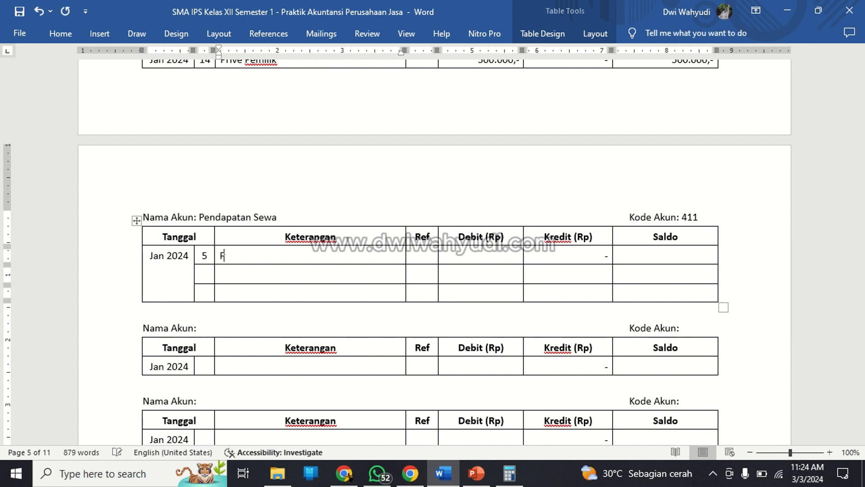
text(endapatan Sewa)
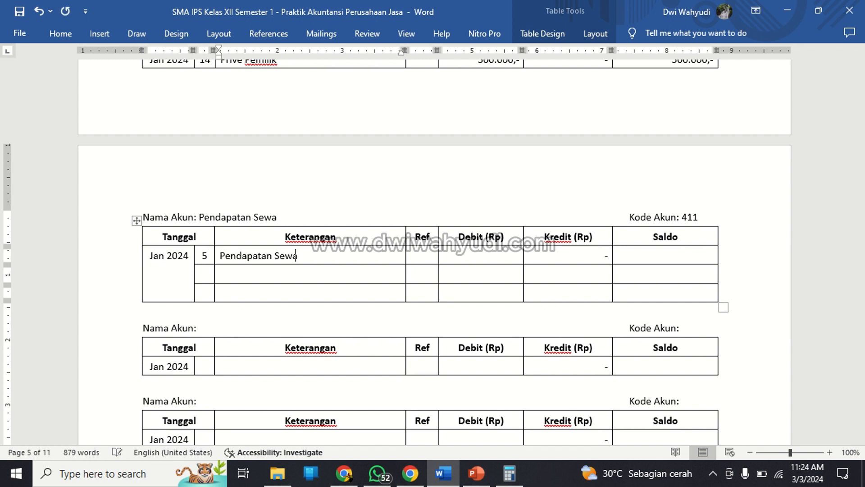
key(Tab)
key(Tab)
text(10.000)
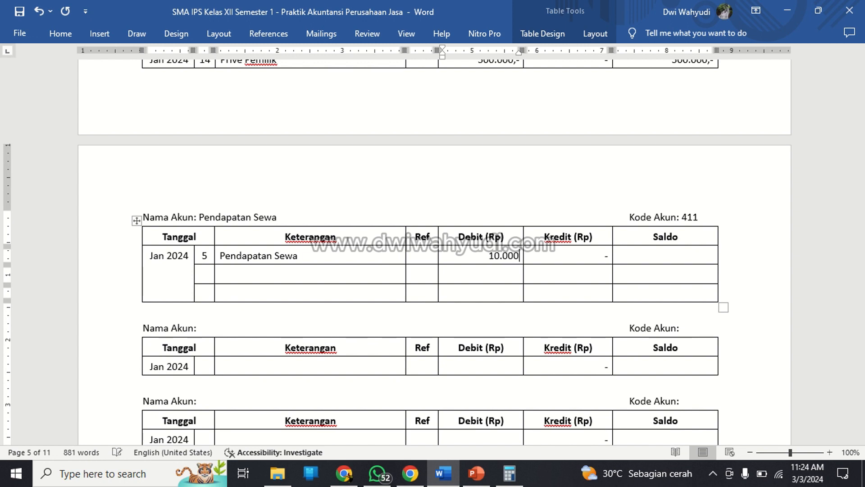
text(.000,-)
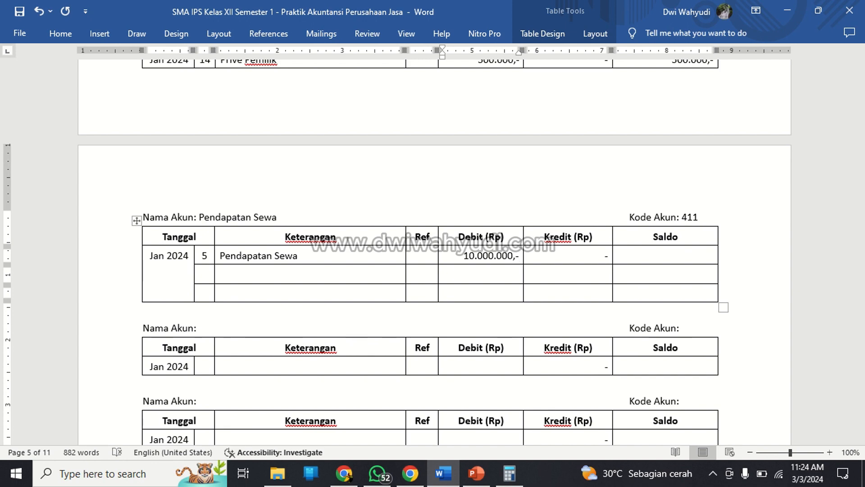
key(Right)
Check the 5 January entry in the transaction list and enter 10.000.000,- as the Saldo of the ledger's day 5 row.
scroll(360, 178, up, 20)
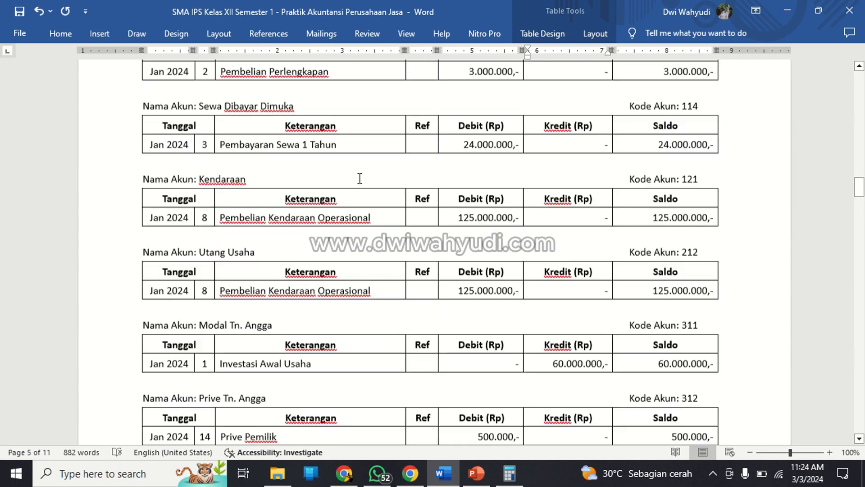
scroll(360, 178, up, 20)
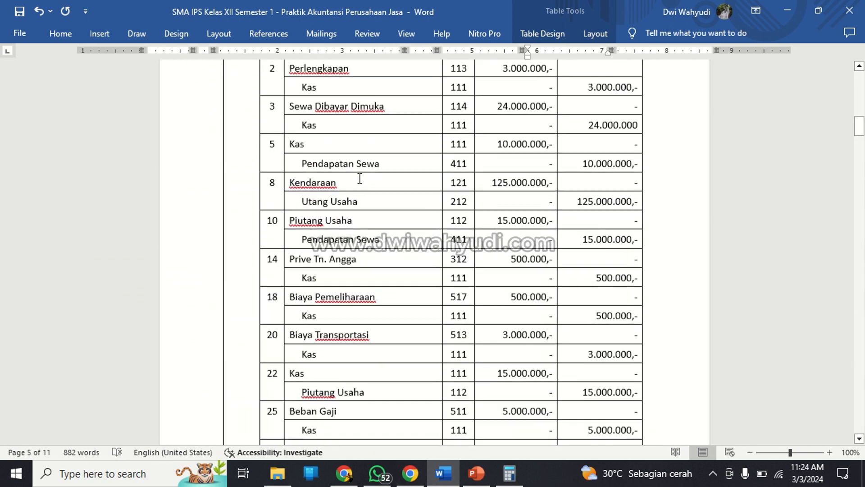
scroll(360, 178, up, 1)
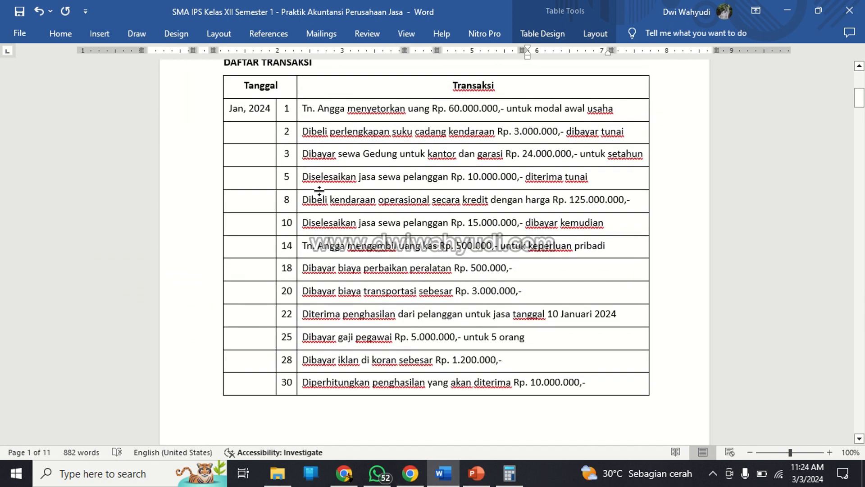
drag(302, 177, 456, 180)
scroll(512, 286, down, 20)
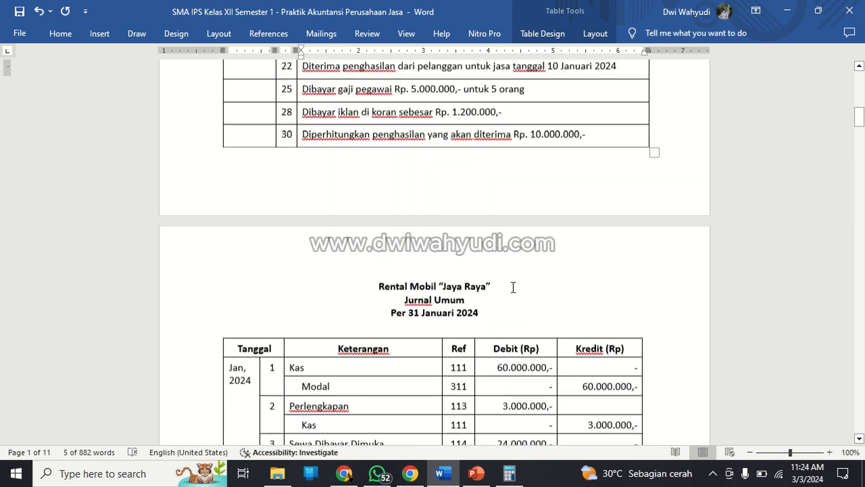
scroll(519, 296, down, 20)
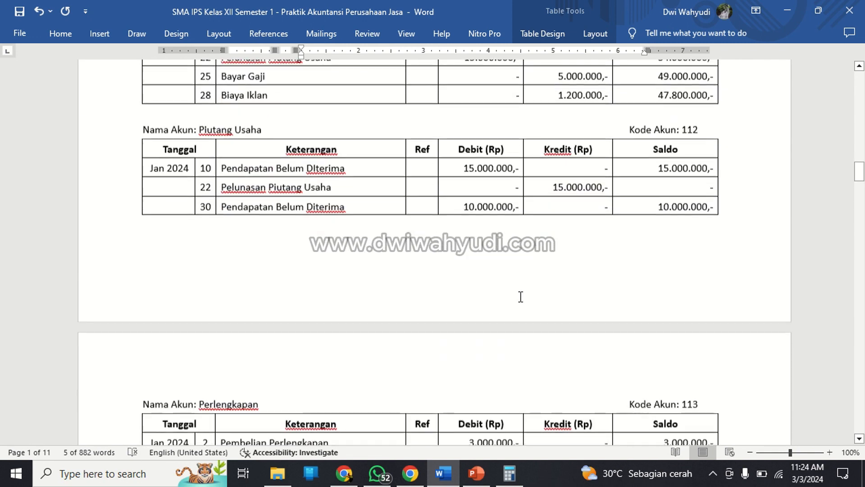
scroll(520, 294, down, 15)
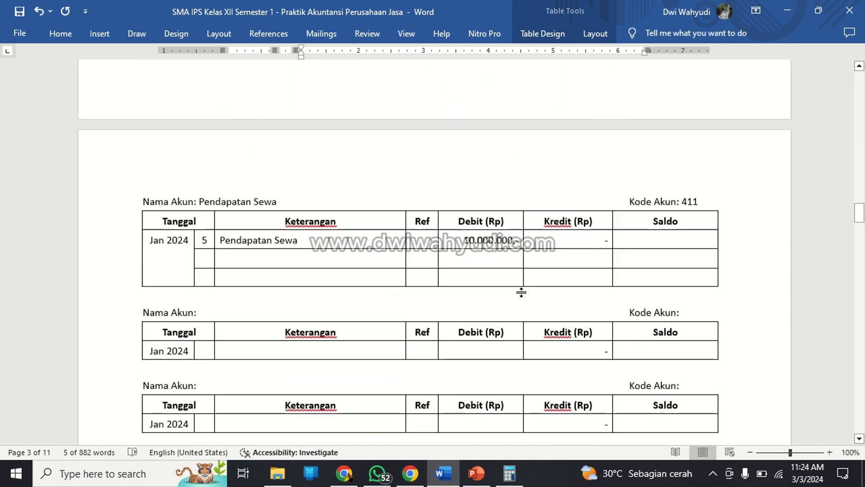
click(553, 193)
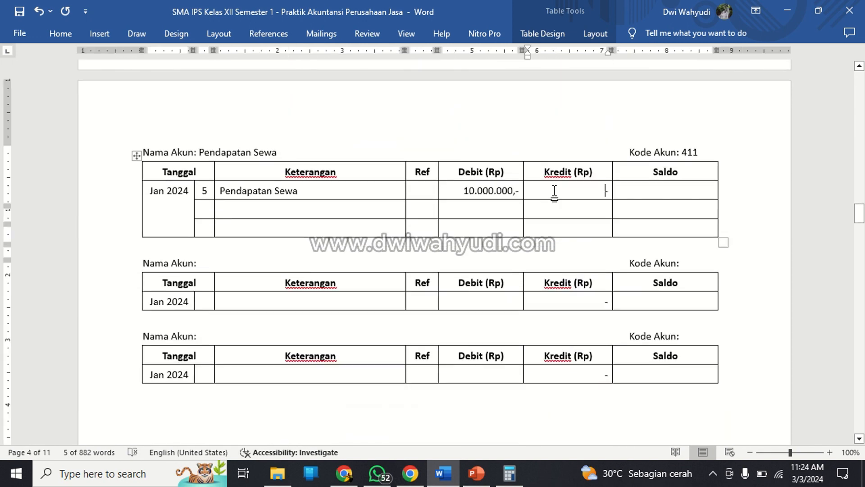
click(645, 191)
text(10.000)
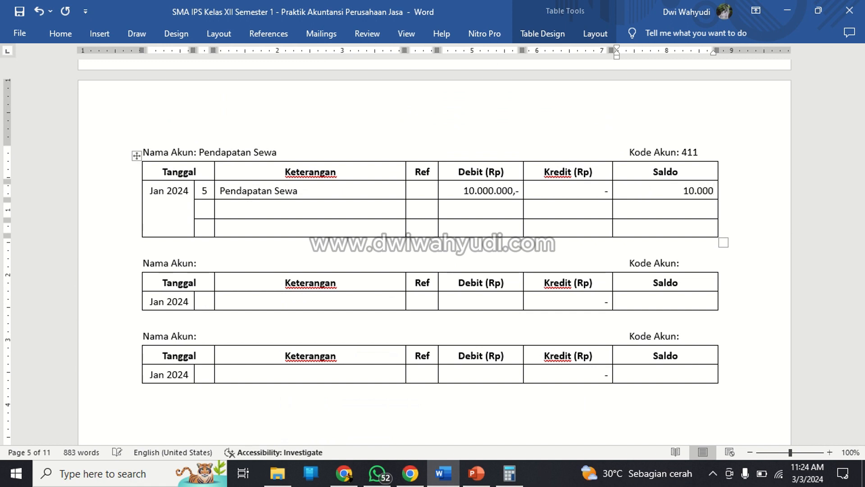
text(.000,-)
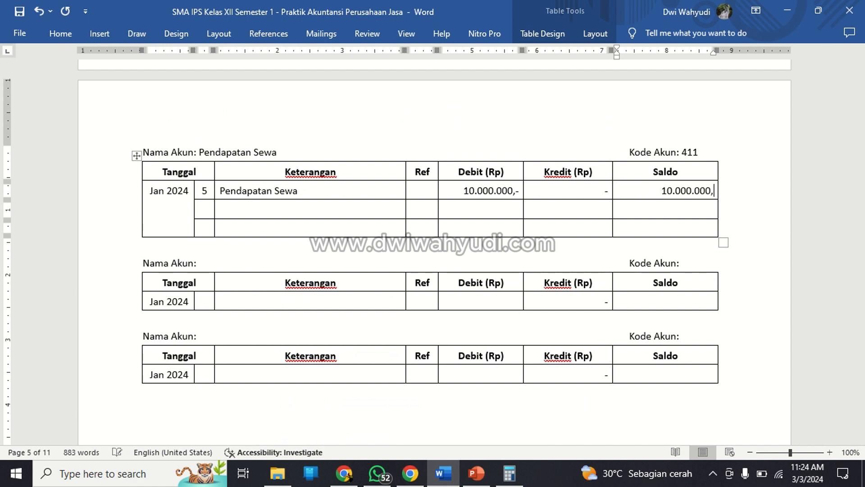
Enter day 10 with Keterangan Pendapatan Sewa in the second row of the Pendapatan Sewa ledger.
key(Down)
key(Left)
key(Left)
key(Left)
key(Left)
key(Left)
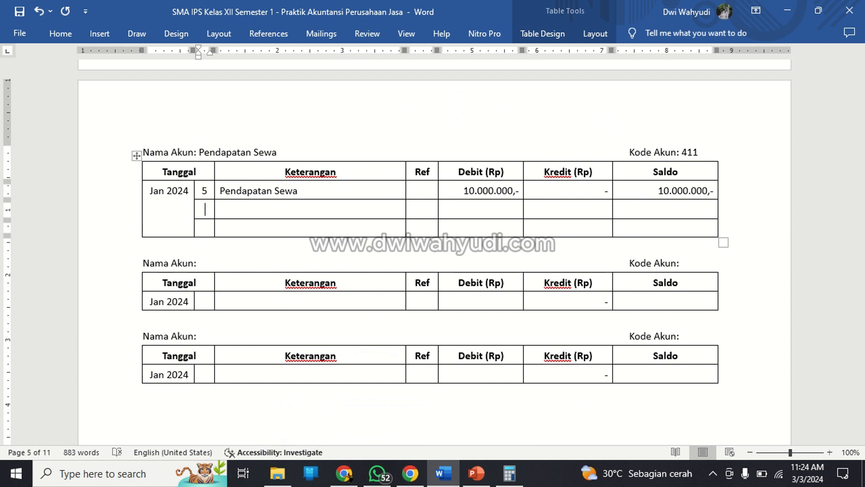
text(10)
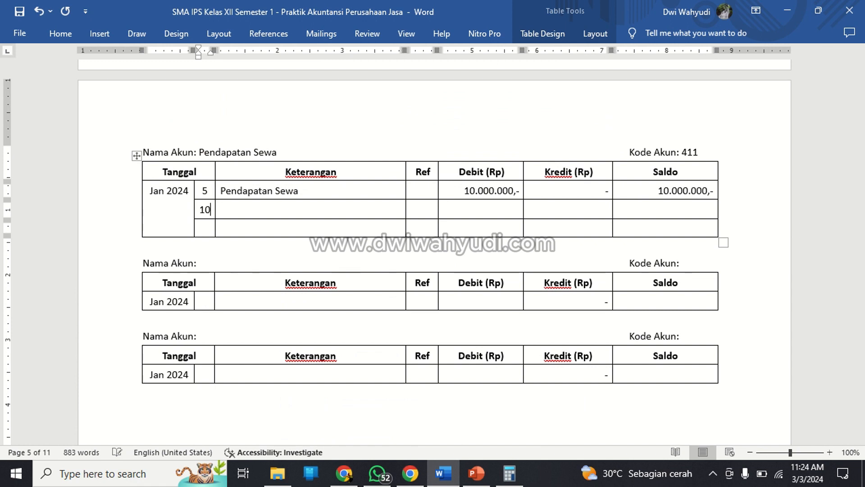
key(Right)
text(Pendapat)
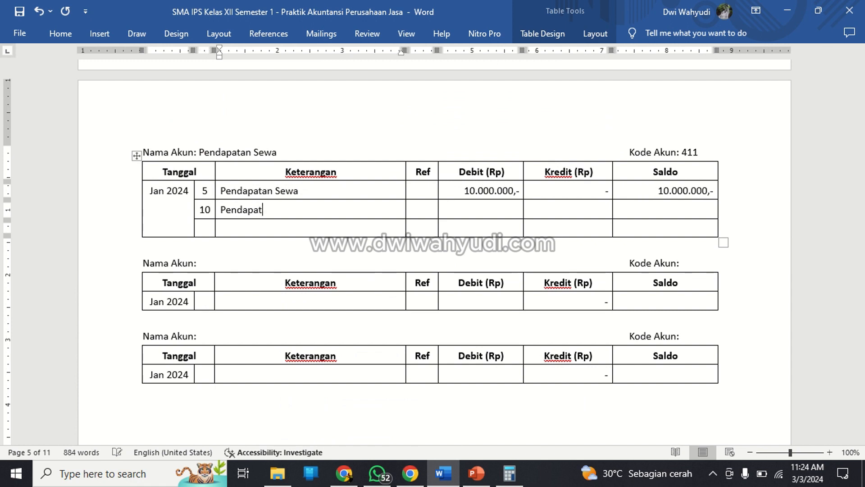
text(an Sewa)
key(Right)
key(Right)
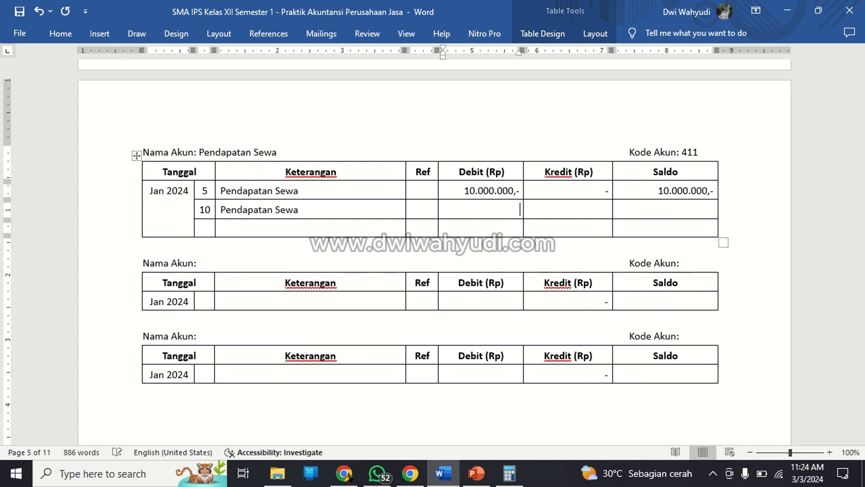
Fill the day 10 row with Debit 15.000.000,-, a dash for Kredit and Saldo 25.000.000,-.
text(15.000.000,-)
key(Right)
text(-)
key(Right)
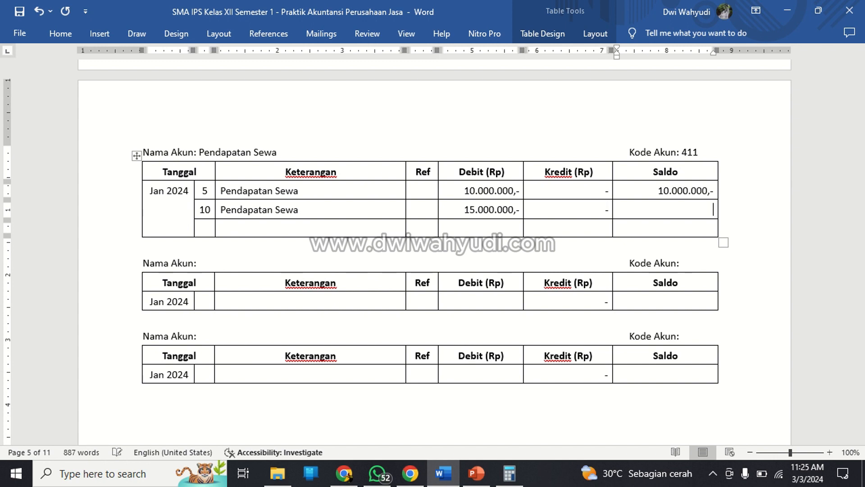
text(25.000.000,-)
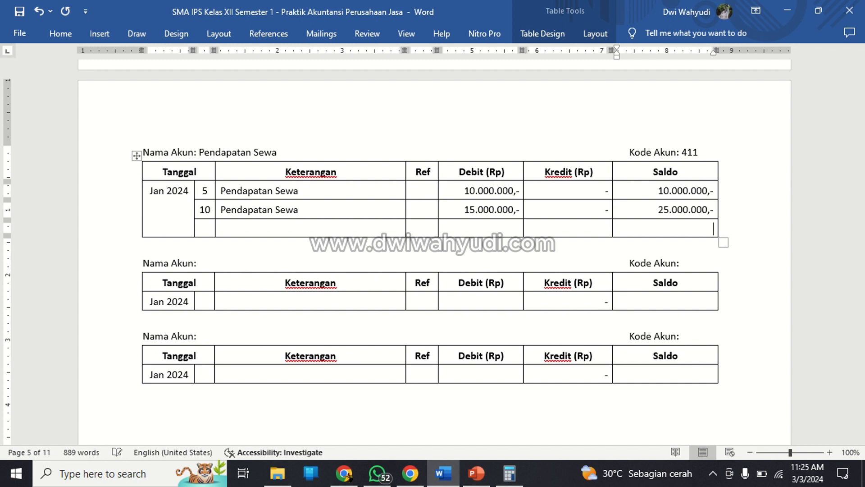
Enter day 30 with Keterangan Pendapatan Sewa in the third row of the Pendapatan Sewa ledger.
key(Left)
key(Left)
key(Left)
key(Left)
key(Left)
text(30)
key(Right)
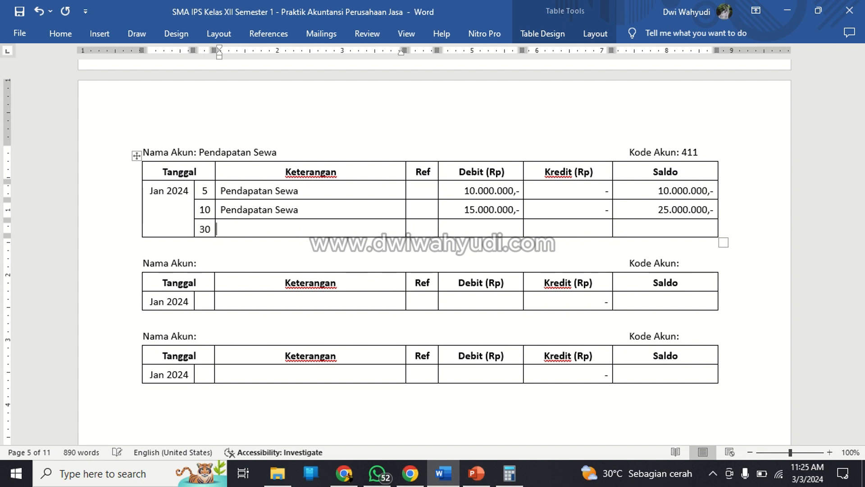
text(Pendapatan Sewa)
key(Right)
key(Right)
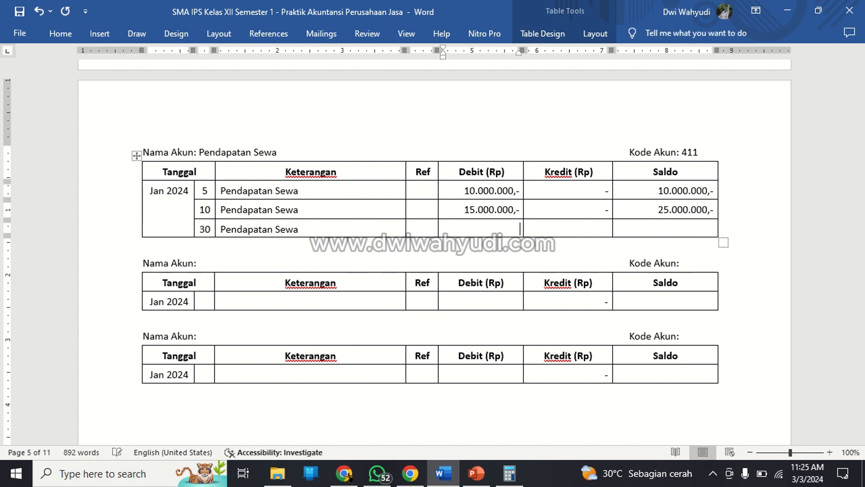
Fill the day 30 row with Debit 10.000.000,-, a dash for Kredit and Saldo 35.000.000,-.
text(10.000.000,-)
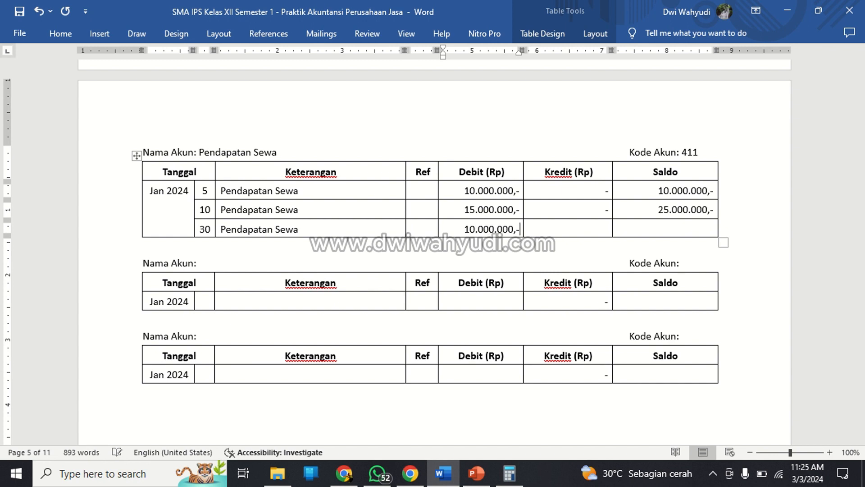
key(Right)
text(-)
key(Right)
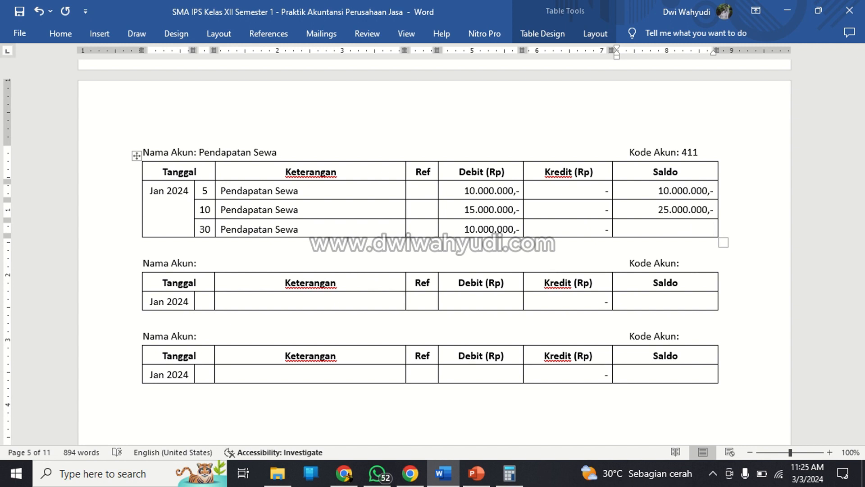
text(35.000.000,-)
Fill the Nama Akun of the blank ledger below Pendapatan Sewa with Beban Gaji.
key(Down)
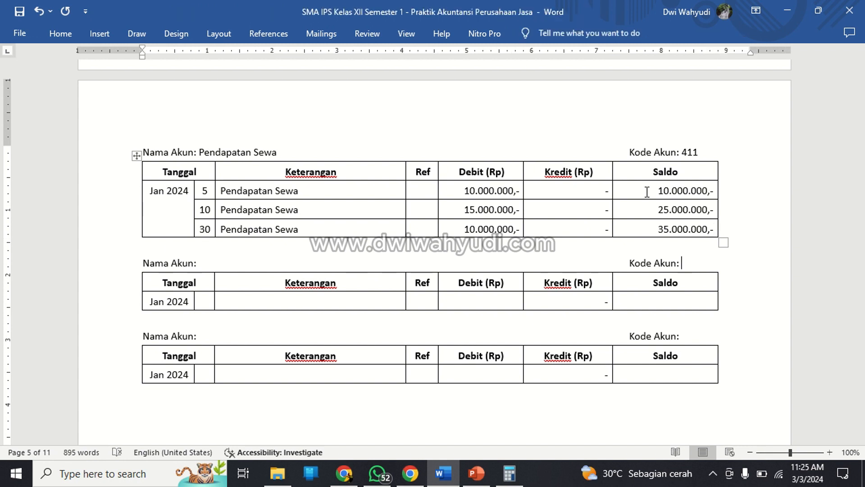
key(Down)
key(Down)
key(Up)
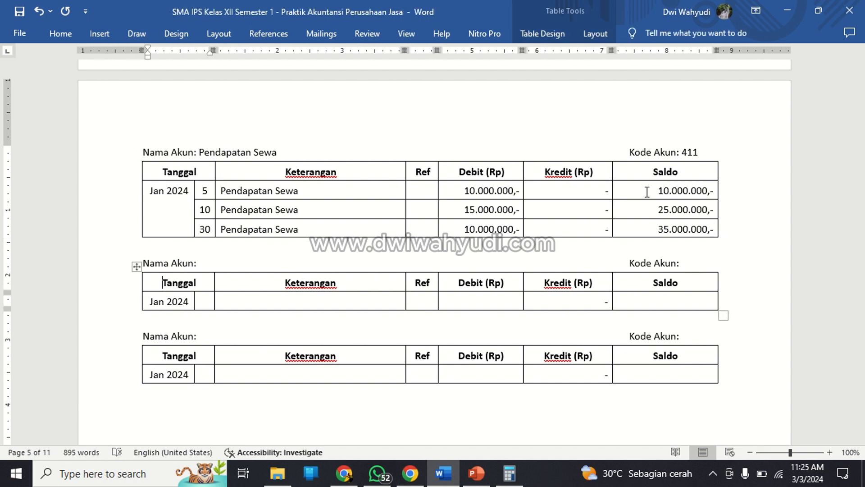
key(Up)
key(Down)
key(Up)
key(Right)
key(Right)
key(Right)
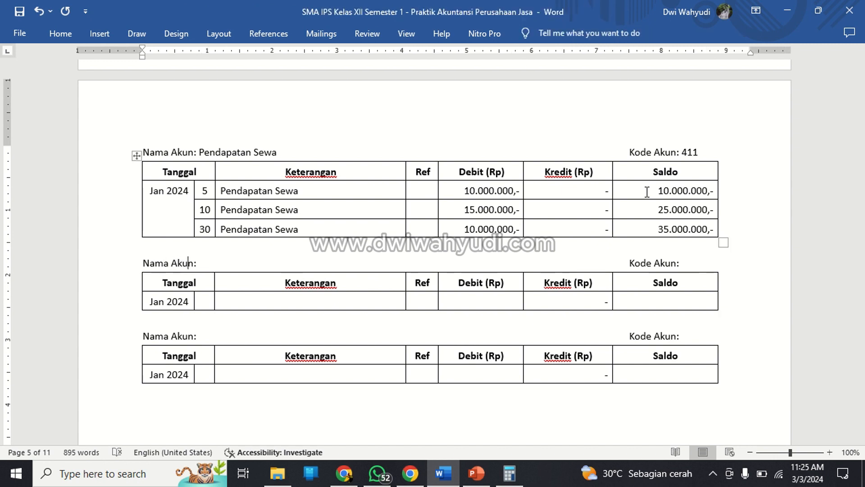
key(Right)
text(n Gaj)
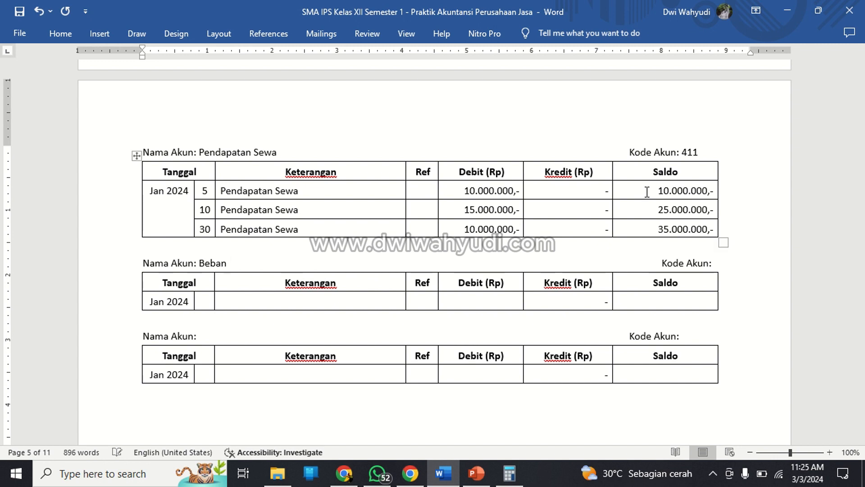
Remove the extra spacing before the Beban Gaji ledger's Kode Akun label and enter 511 as its account code.
key(BackSpace)
key(BackSpace)
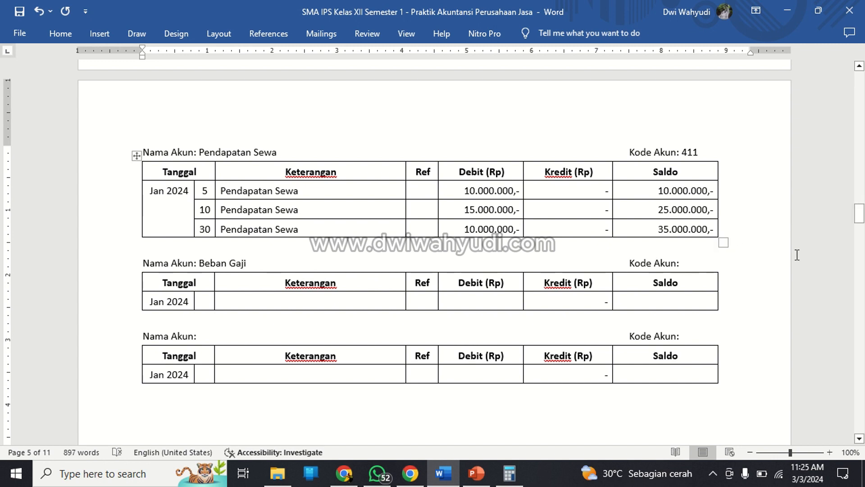
click(699, 269)
text(511)
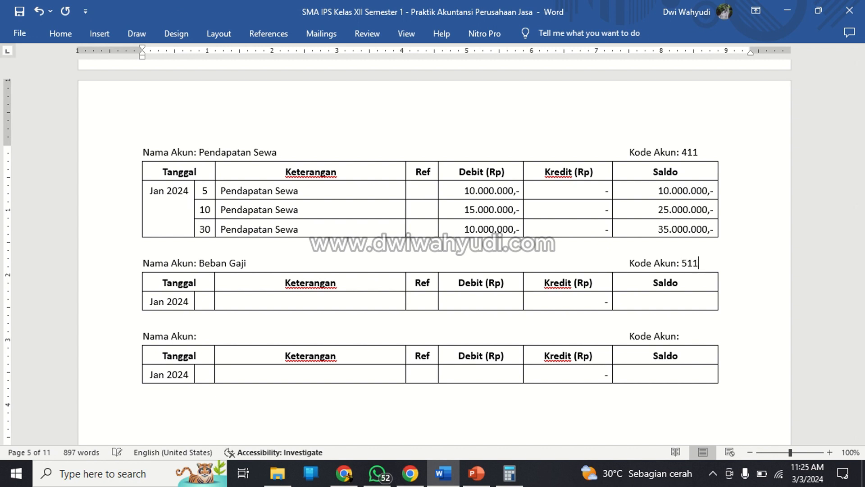
Enter day 25 with Keterangan Beban Gaji in the Jan 2024 row of the Beban Gaji ledger.
key(Down)
key(Down)
key(Left)
key(Left)
key(Left)
key(Left)
key(Left)
key(Left)
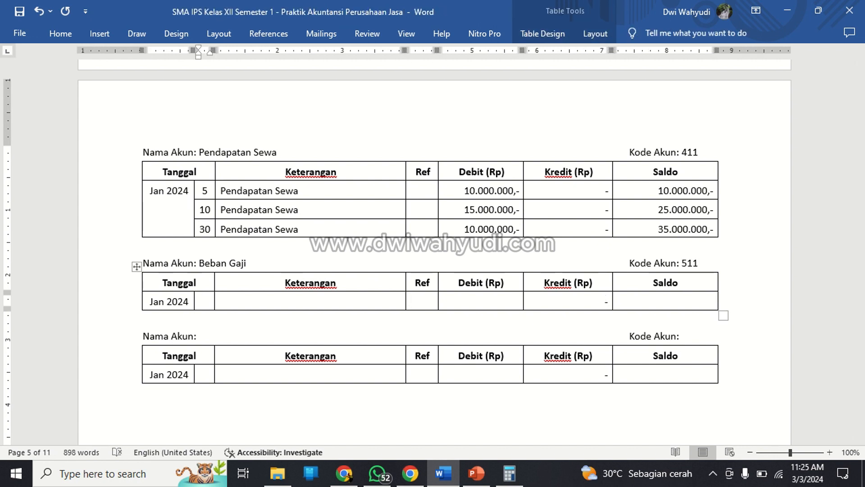
text(25)
key(Tab)
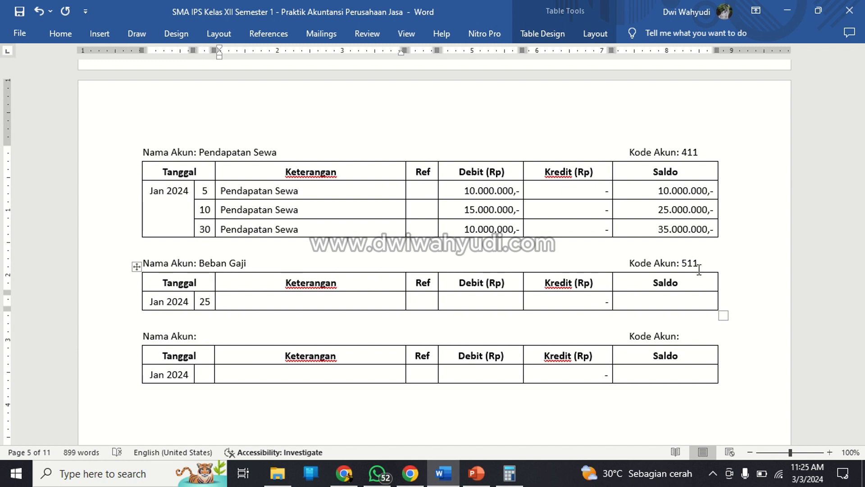
text(Beban Gaji)
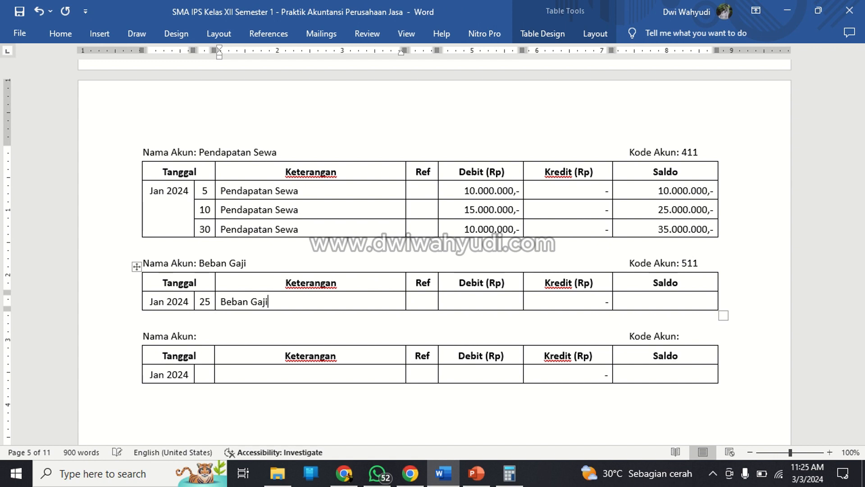
Fill the Beban Gaji row with Debit 5.000.000,- and a dash for Kredit.
key(Tab)
key(Tab)
text(5.000)
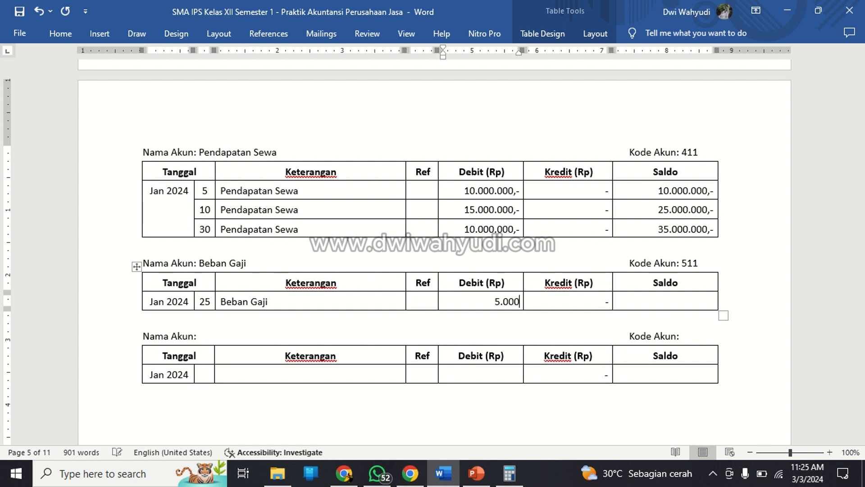
text(.000,-)
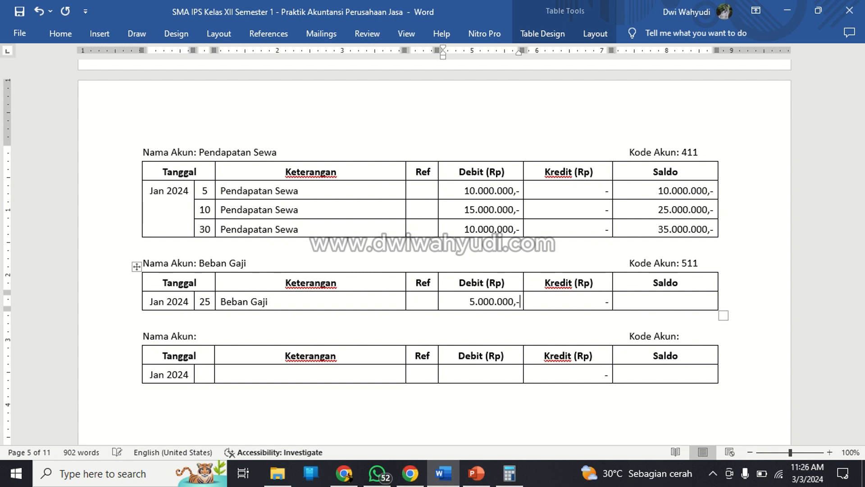
key(Tab)
text(-)
key(Tab)
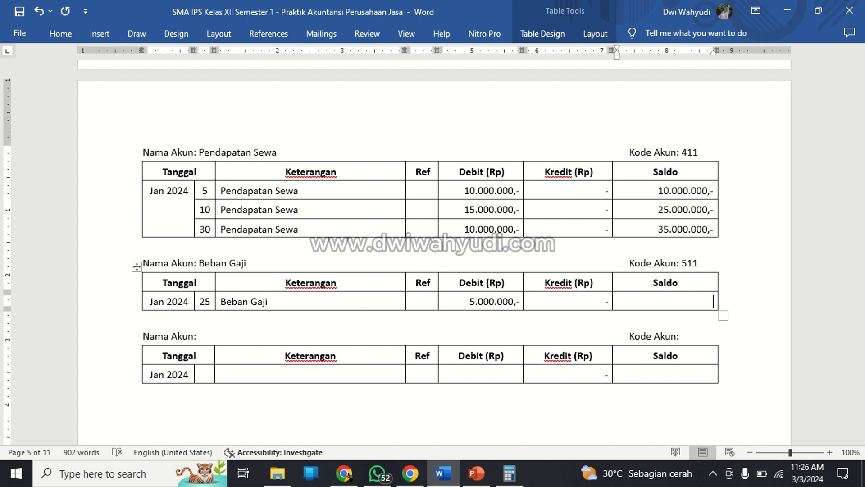
Enter 5.000.000,- as the Saldo in the Beban Gaji row.
text(000.000,-)
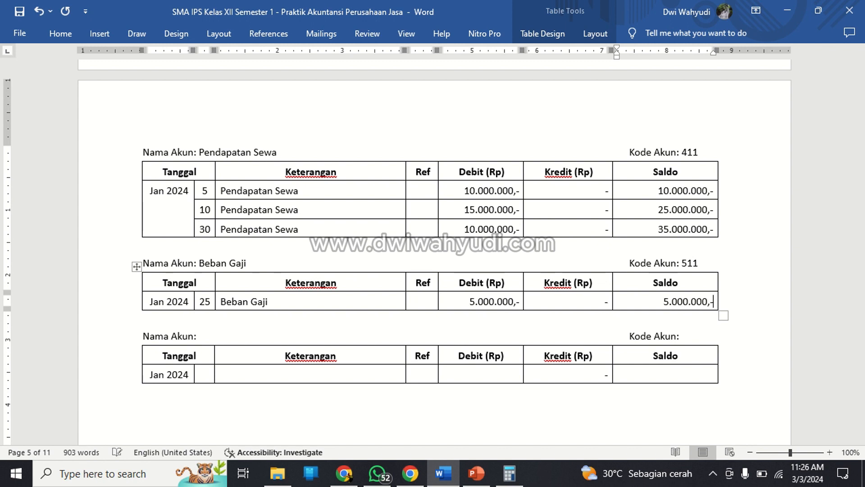
Fill the Nama Akun of the blank ledger below Beban Gaji with Biaya Transportasi.
key(Down)
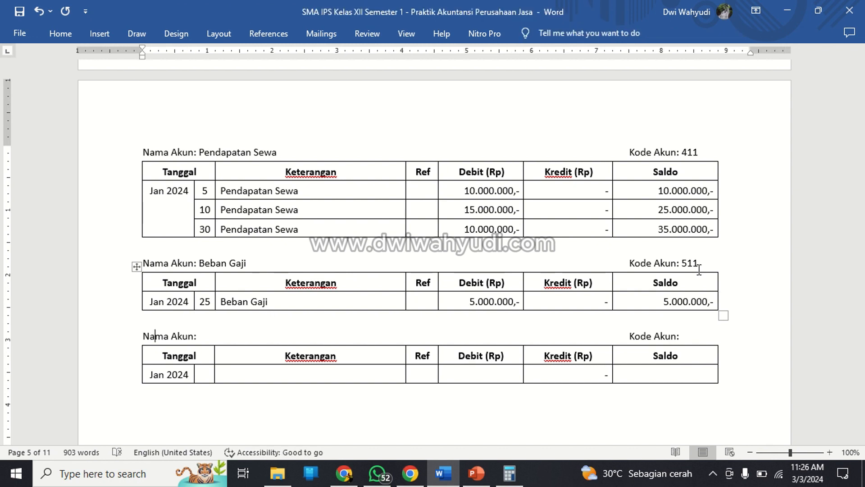
key(Right)
key(Right)
key(Right)
key(Right)
key(Right)
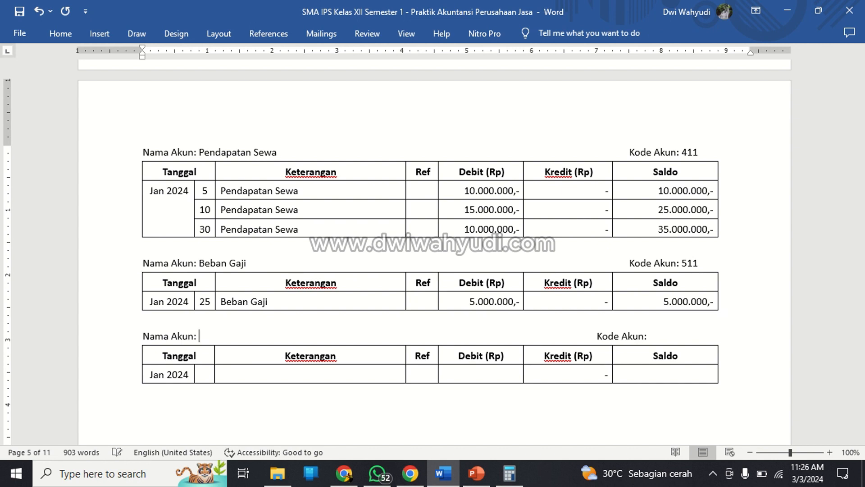
text(Biaya Transportasi)
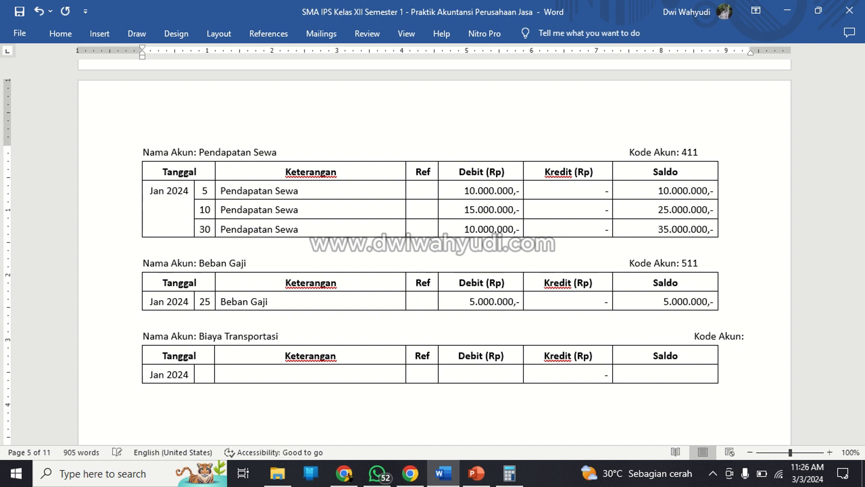
Remove the extra spacing before the Biaya Transportasi ledger's Kode Akun label and enter 513 as its account code.
key(Right)
key(Right)
key(Right)
key(BackSpace)
key(BackSpace)
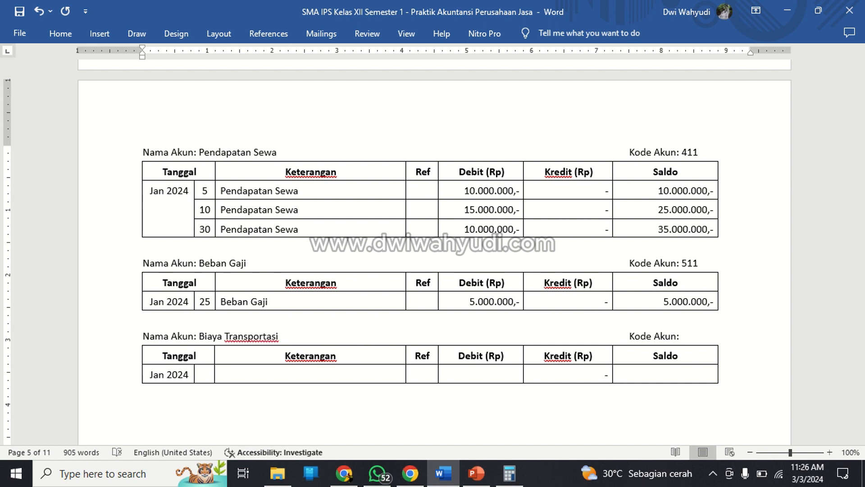
click(719, 341)
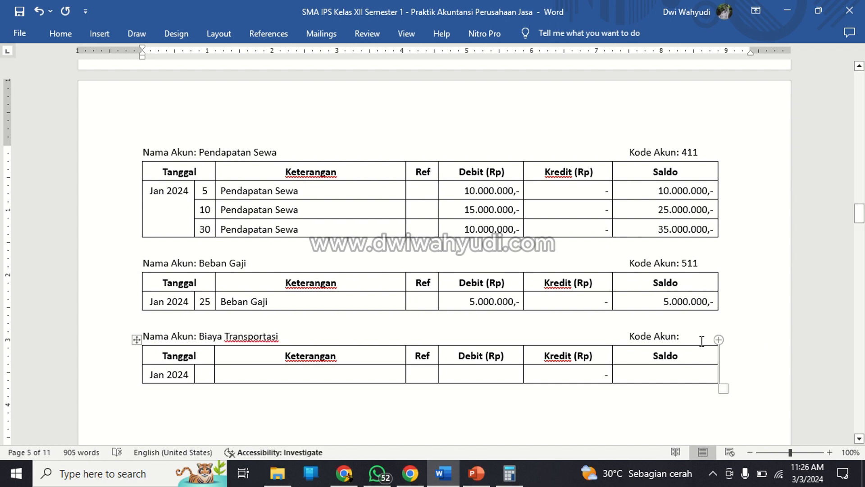
text(513)
Enter day 20, Keterangan Biaya Transportasi and Debit 3.000.000,- in the Jan 2024 row of the Biaya Transportasi ledger.
click(208, 368)
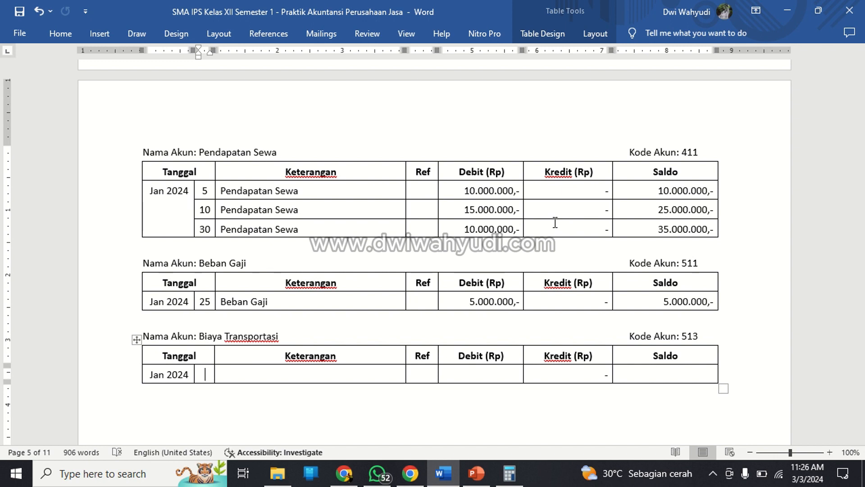
text(20)
key(Tab)
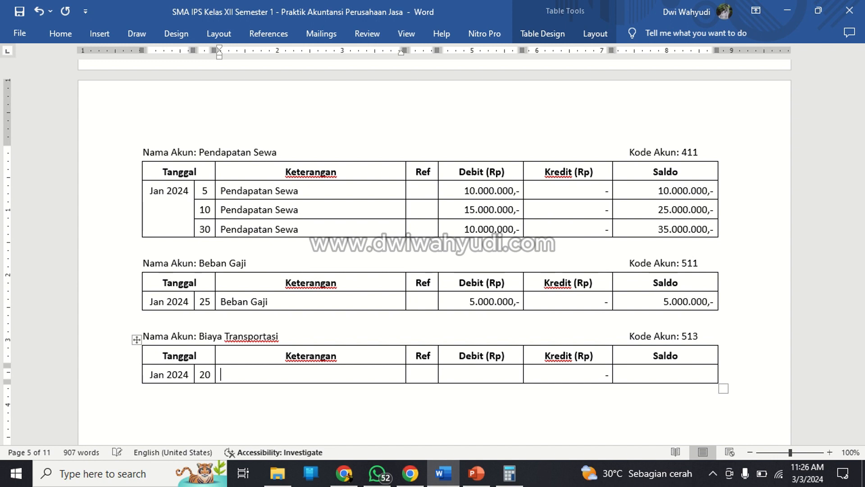
text(Biaya Transportasi)
key(Tab)
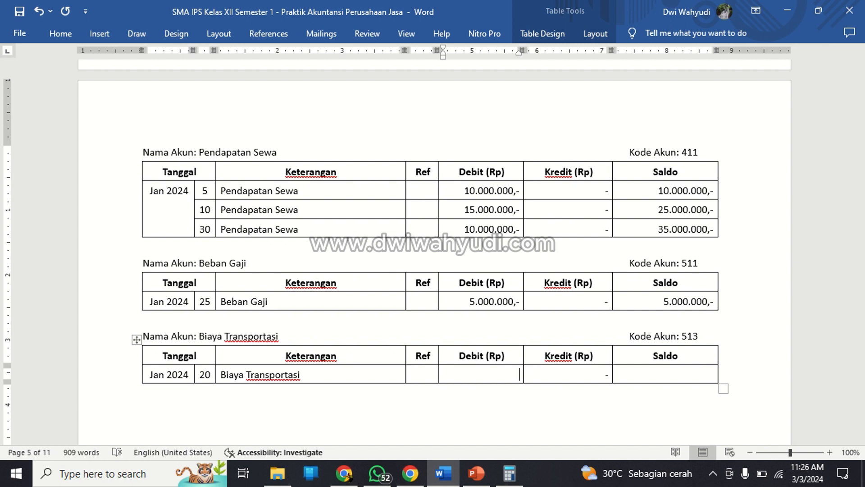
text(3.000.000)
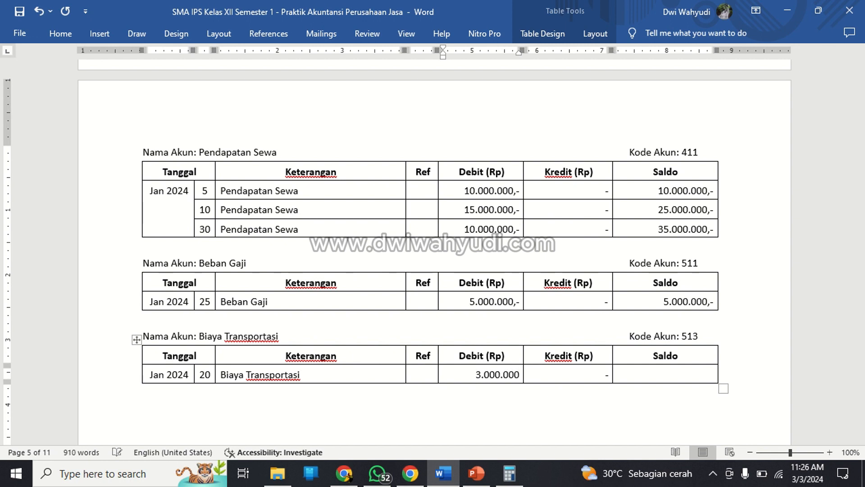
text(,-)
Replace the dash in Kredit with 10.000.000,- for the day 5 row of the Pendapatan Sewa ledger.
key(Up)
key(Up)
key(Up)
key(Up)
key(Up)
key(Up)
key(Up)
key(Up)
key(Up)
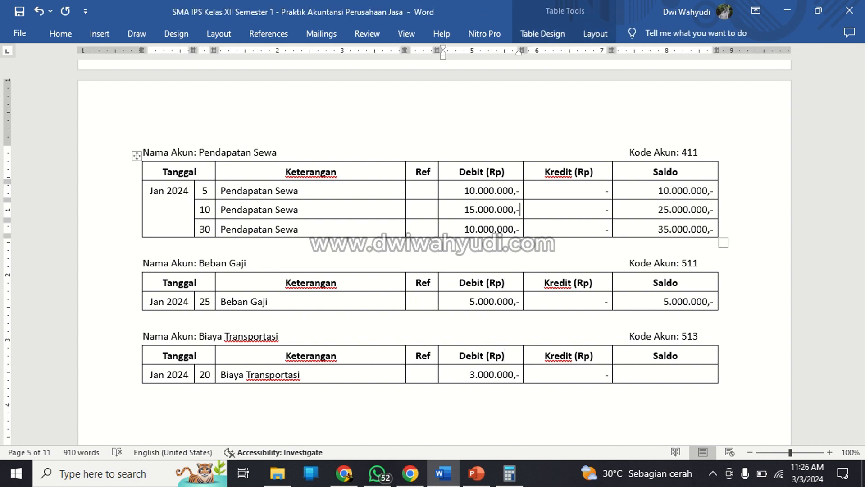
key(Up)
key(Right)
key(shift+End)
text(10.)
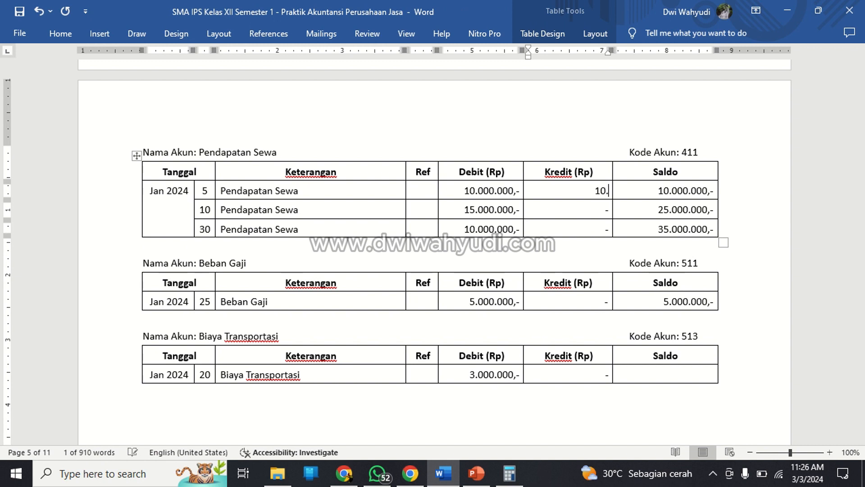
text(000)
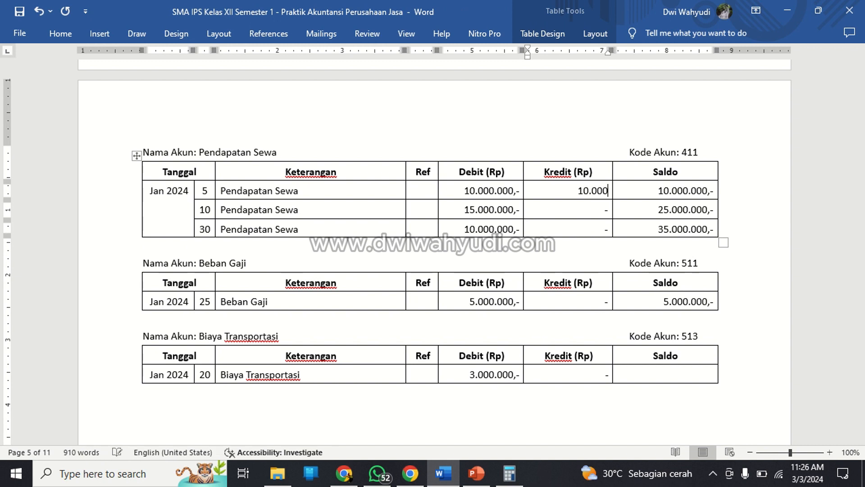
text(.000)
text(,-)
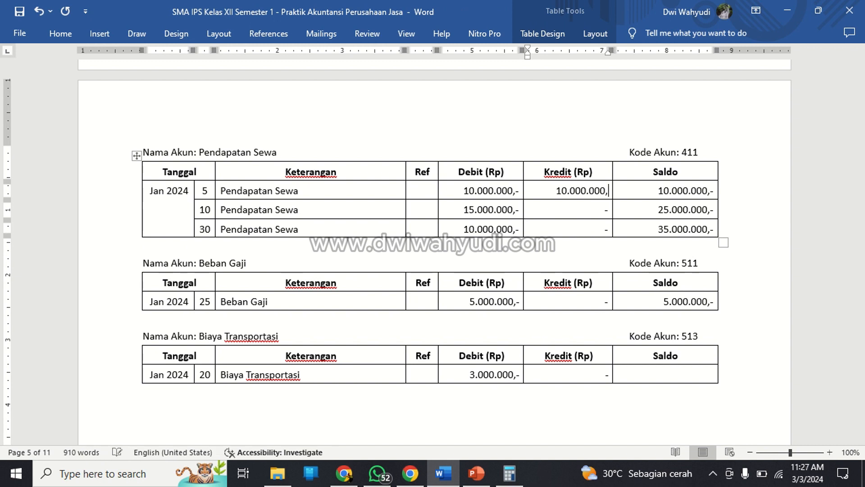
Set the Kredit of the day 10 row in the Pendapatan Sewa ledger to 15.000.000,-.
key(Down)
key(shift+Home)
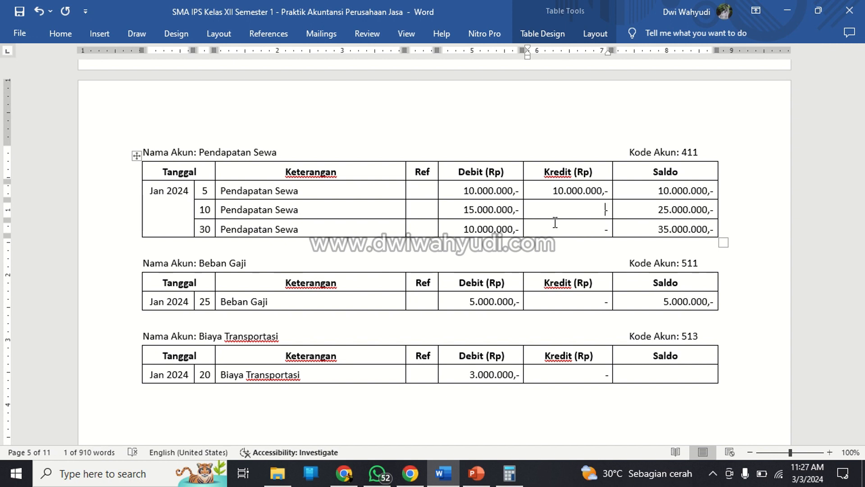
text(15.0000)
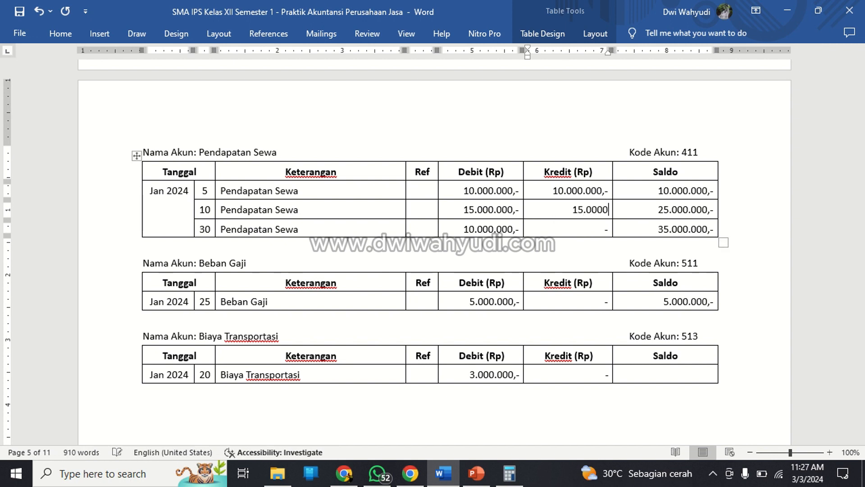
key(BackSpace)
text(.000,-)
Set the Kredit of the day 30 row in the Pendapatan Sewa ledger to 10.000.000,-.
click(554, 222)
key(shift+Left)
text(10)
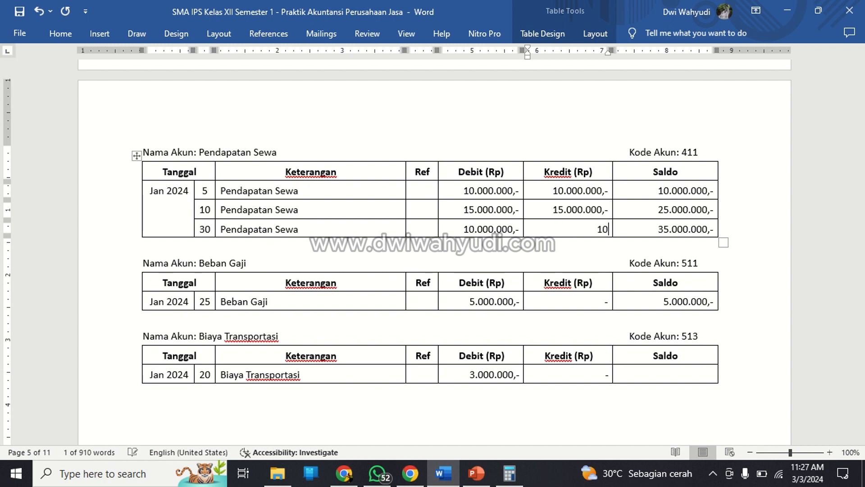
text(.000.10)
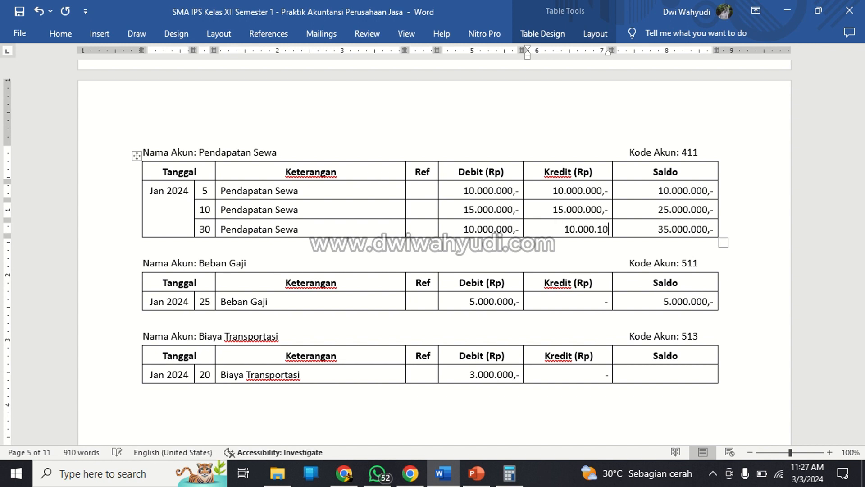
key(BackSpace)
key(BackSpace)
text(000,-)
Delete the Debit amounts in all three Pendapatan Sewa rows, leaving only a dash in each cell.
click(508, 191)
key(shift+Left)
key(shift+Left)
key(shift+Left)
key(shift+Left)
key(shift+Left)
key(shift+Left)
key(shift+Left)
key(shift+Left)
key(shift+Left)
key(shift+Left)
key(shift+Left)
key(shift+Left)
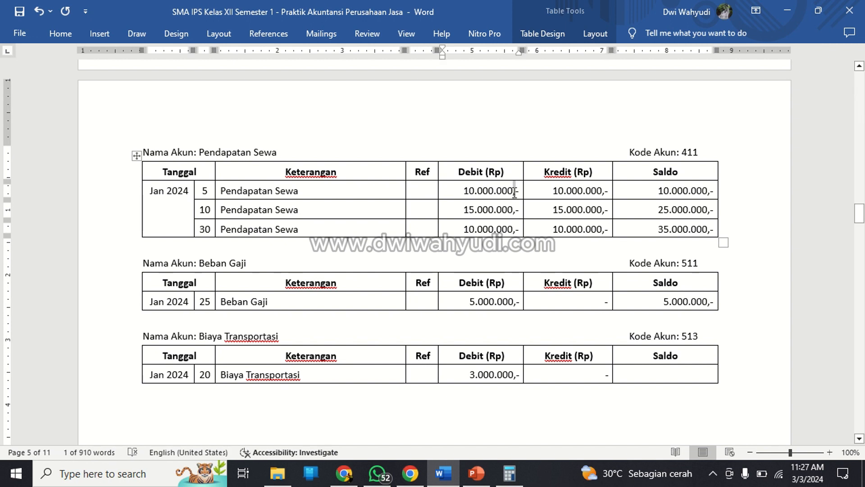
key(BackSpace)
key(Down)
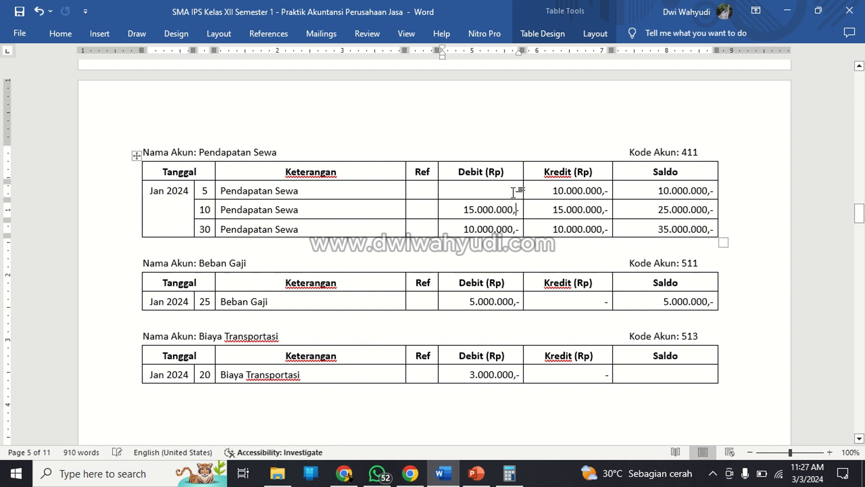
key(shift+Left)
key(shift+Left)
key(shift+Left)
key(shift+Left)
key(shift+Left)
key(shift+Left)
key(shift+Left)
key(shift+Left)
key(shift+Left)
key(shift+Left)
key(shift+Left)
key(BackSpace)
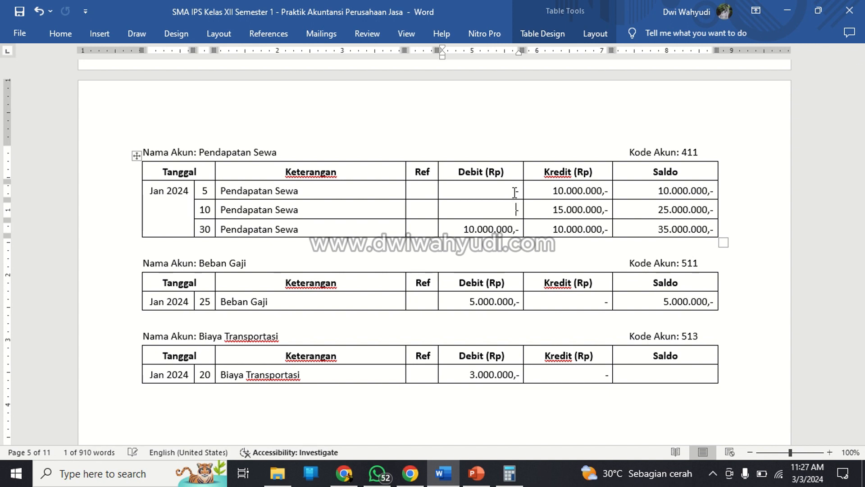
key(Down)
key(shift+Left)
key(shift+Left)
key(shift+Left)
key(shift+Left)
key(shift+Left)
key(shift+Left)
key(shift+Left)
key(shift+Left)
key(shift+Left)
key(shift+Left)
key(shift+Left)
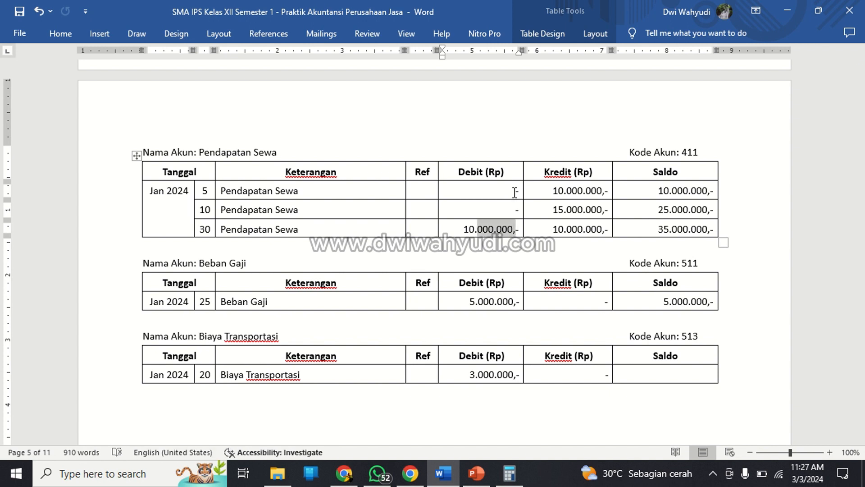
key(BackSpace)
Enter 3.000.000,- as the Saldo in the Biaya Transportasi row.
scroll(515, 192, down, 2)
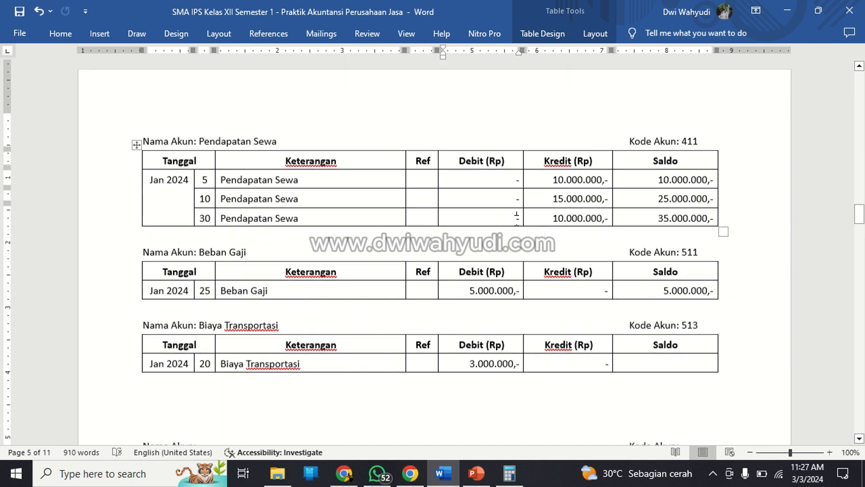
click(660, 341)
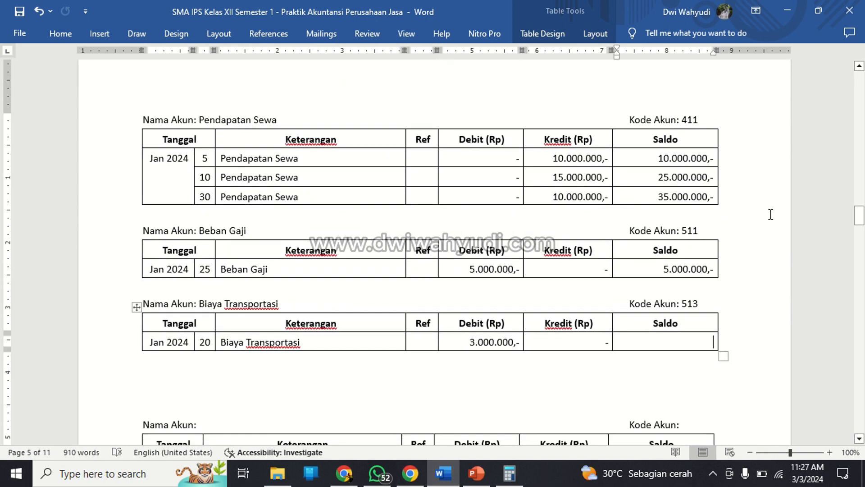
text(3.000)
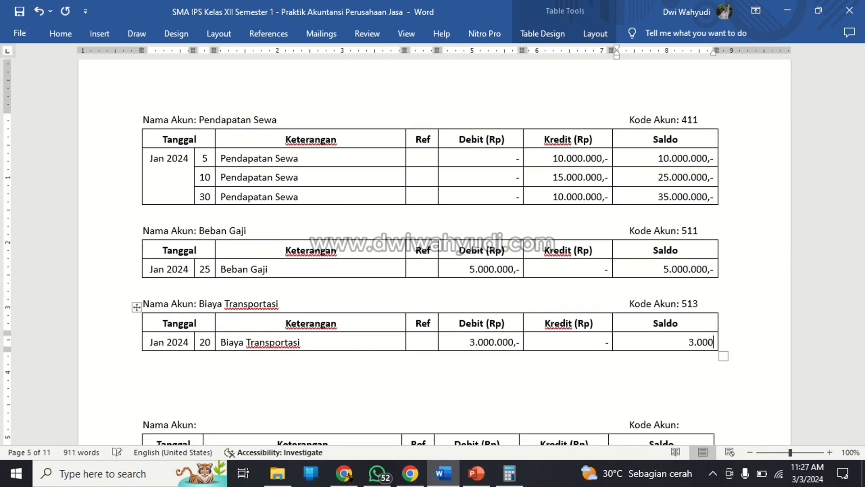
text(.000,-)
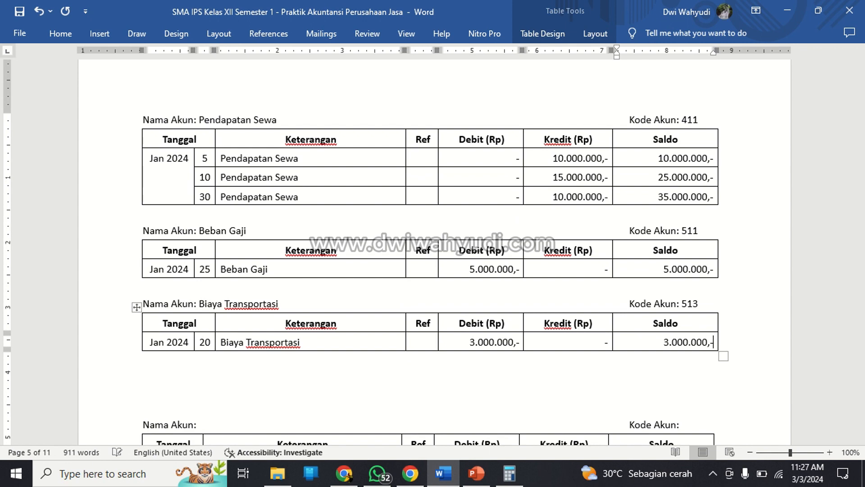
Paste another blank ledger below Biaya Transportasi and enter day 28 with Keterangan Bayar Iklan in its Jan 2024 row.
click(268, 356)
key(ctrl+v)
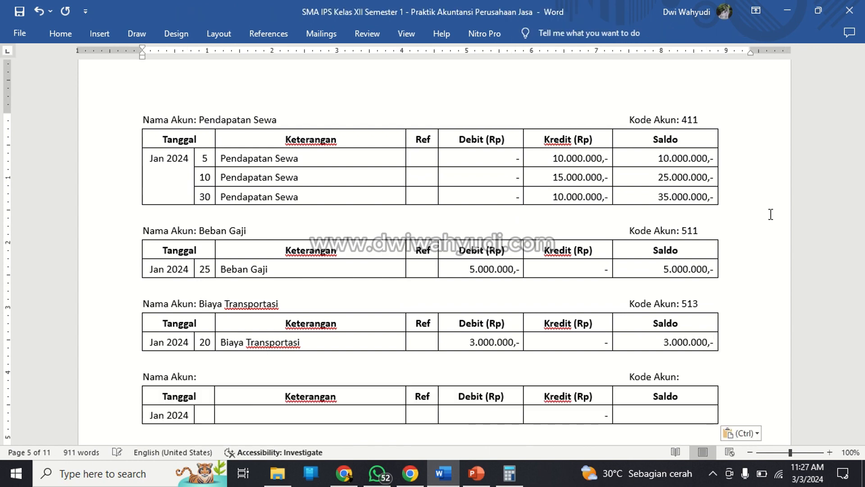
scroll(685, 229, down, 3)
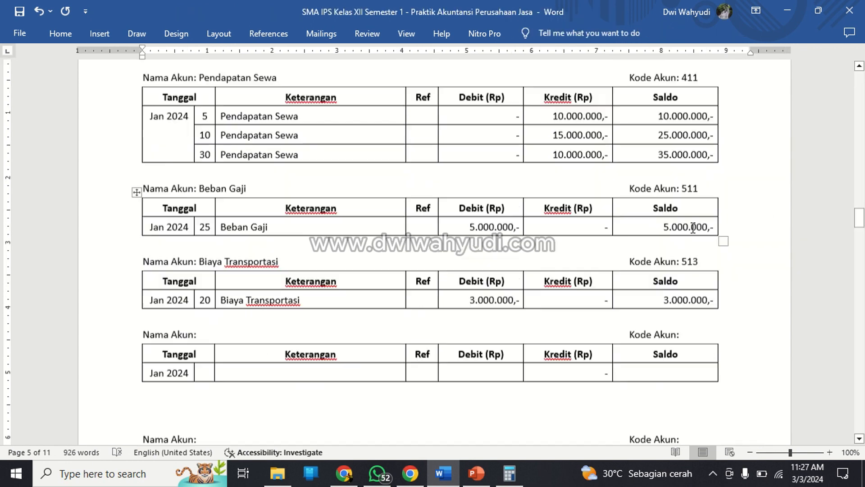
click(208, 285)
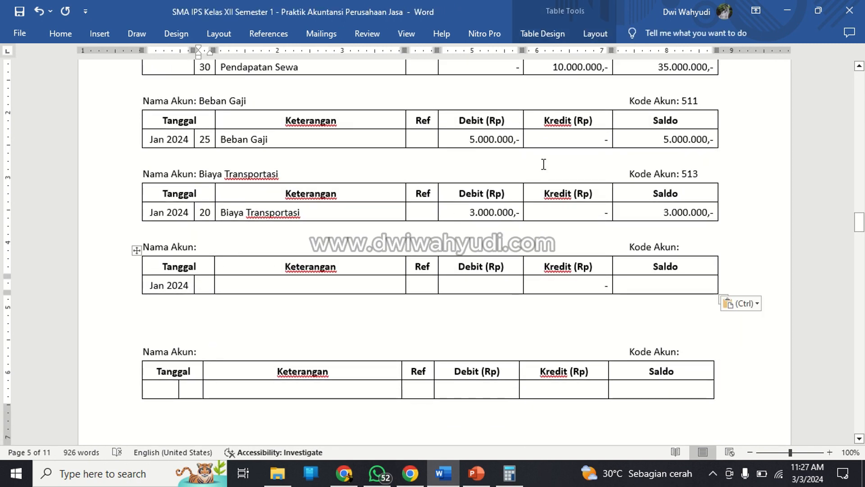
text(28)
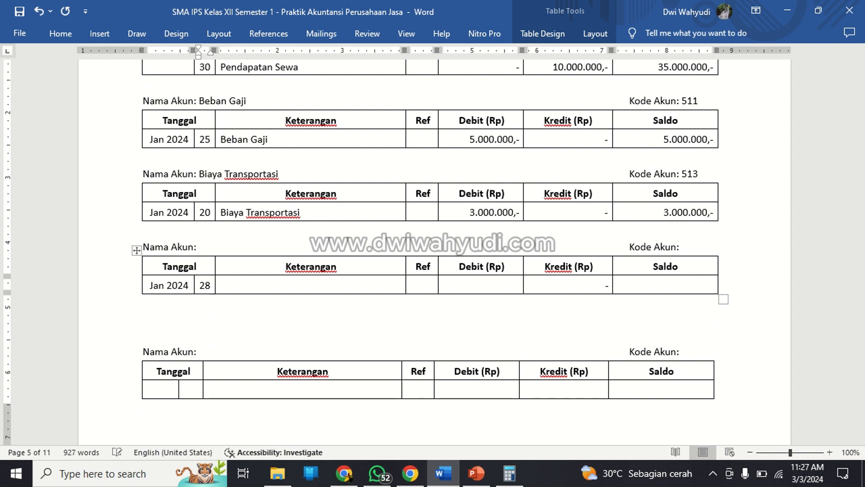
key(Tab)
text(Bayar Ik)
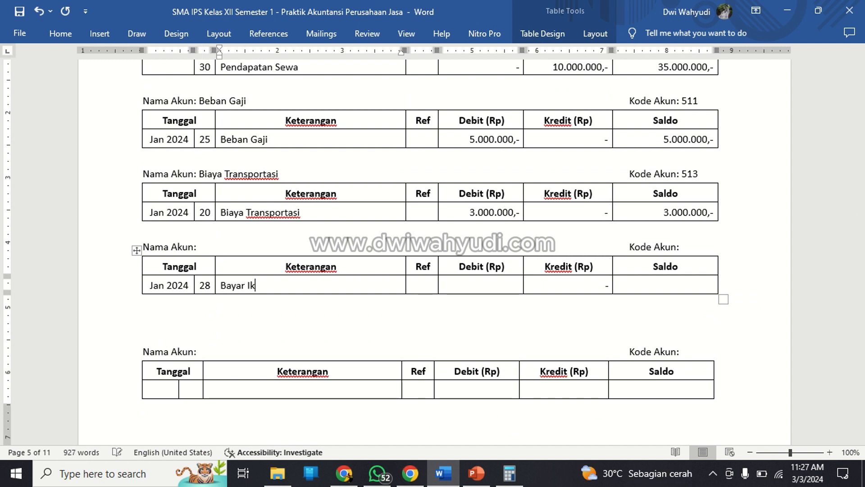
text(lan)
Fill the Bayar Iklan row with Debit 1.200.000,0 and Saldo 1.200.000,-.
key(Tab)
key(Tab)
text(1.30)
key(BackSpace)
key(BackSpace)
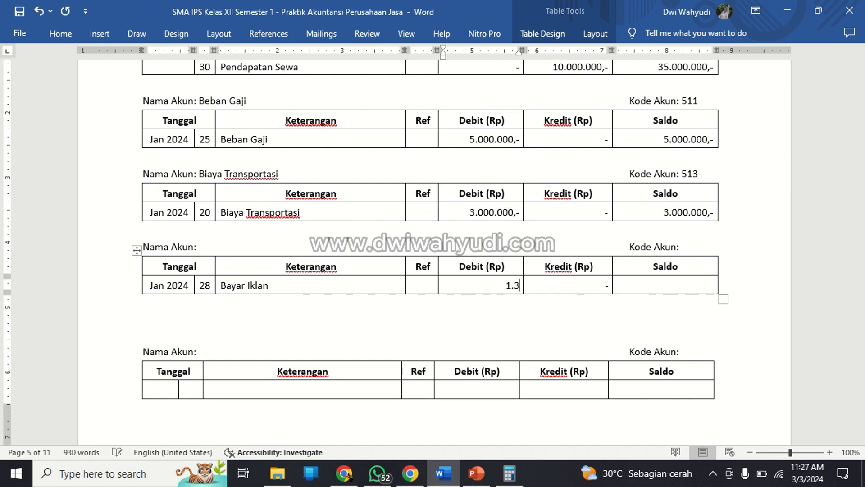
text(200.000,0)
key(Tab)
key(Tab)
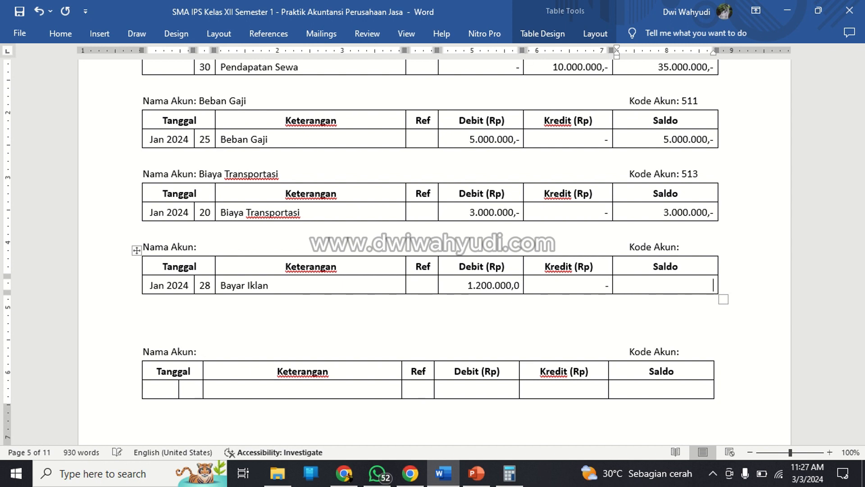
text(1.200.000,-)
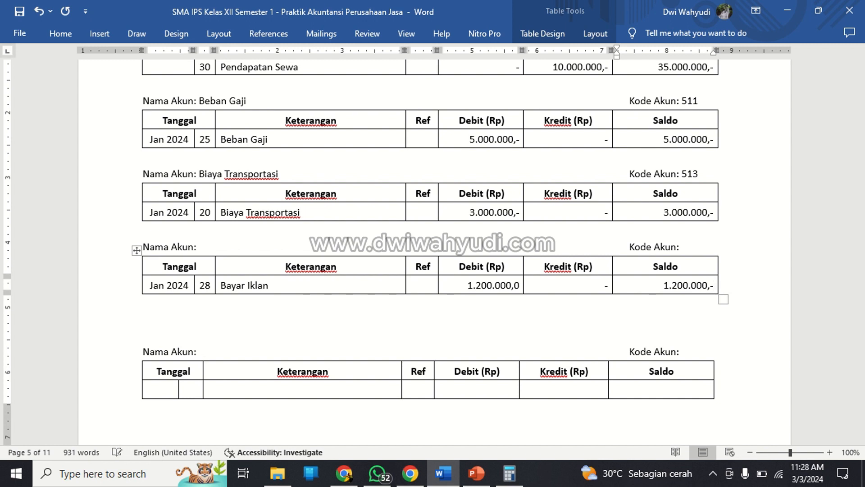
key(Down)
key(Return)
key(ctrl+v)
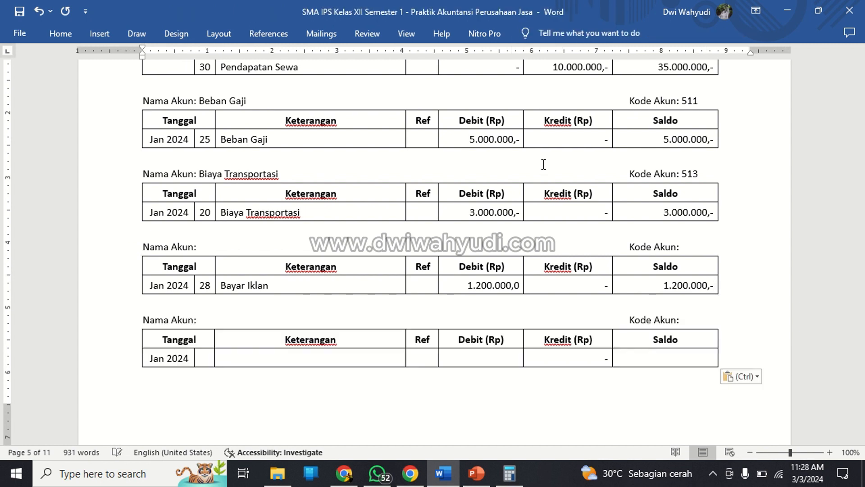
key(Up)
key(Up)
key(Up)
key(ctrl+z)
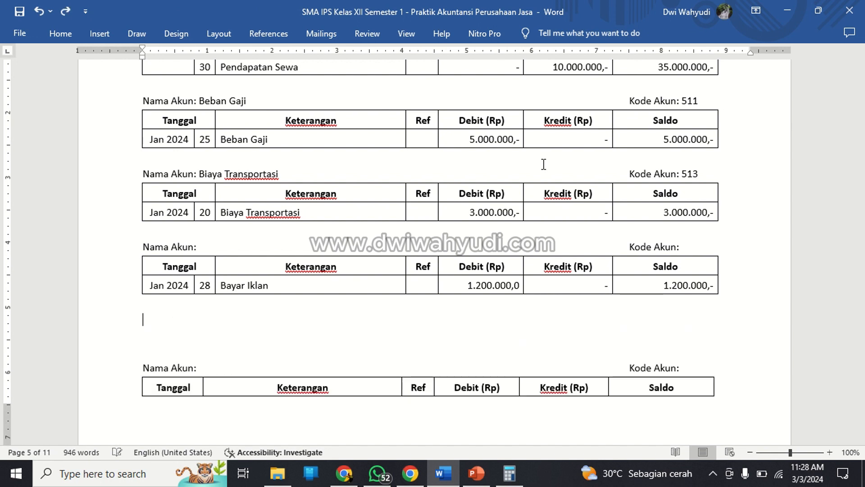
click(239, 247)
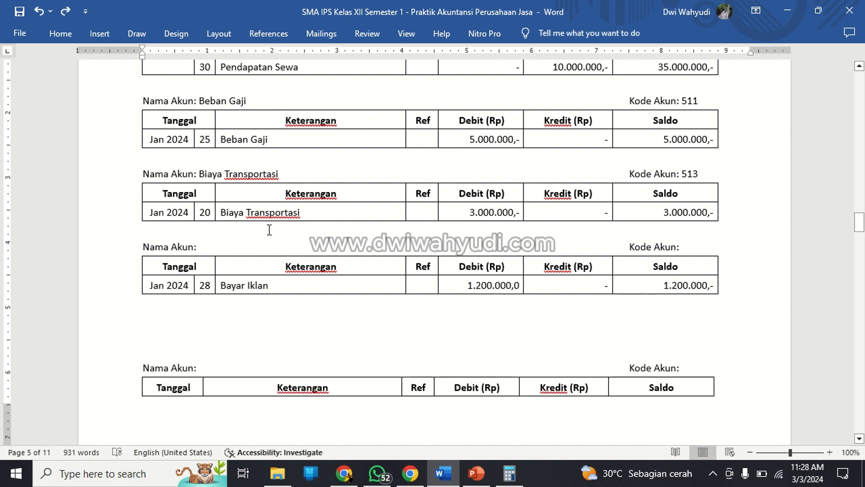
key(Home)
key(BackSpace)
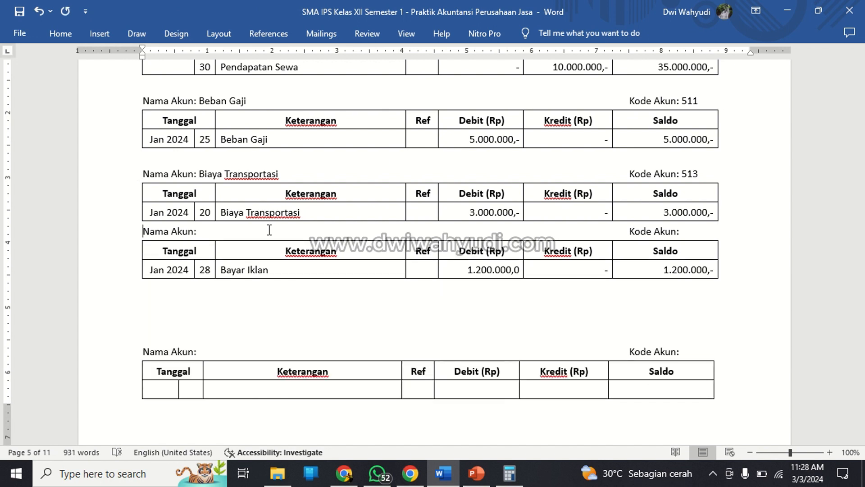
key(Return)
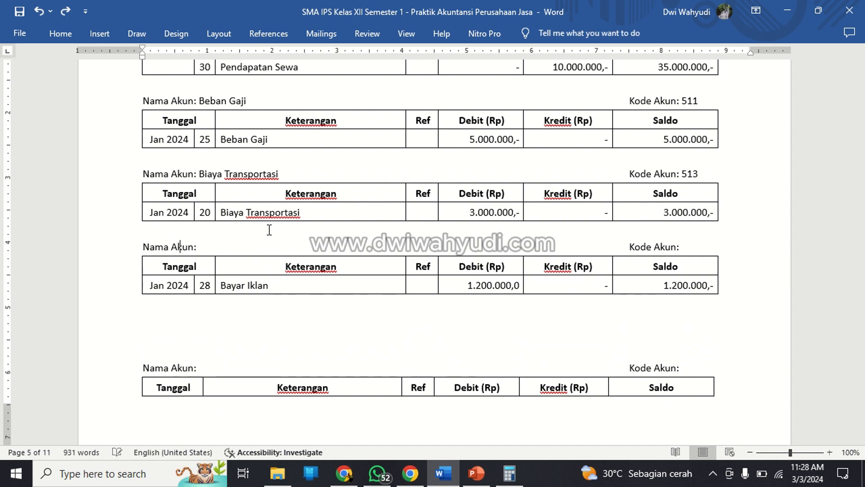
Set Nama Akun to Biaya Iklan and Kode Akun to 514 above the Bayar Iklan ledger, keeping the heading aligned.
key(Right)
key(Right)
key(Right)
text(Biay)
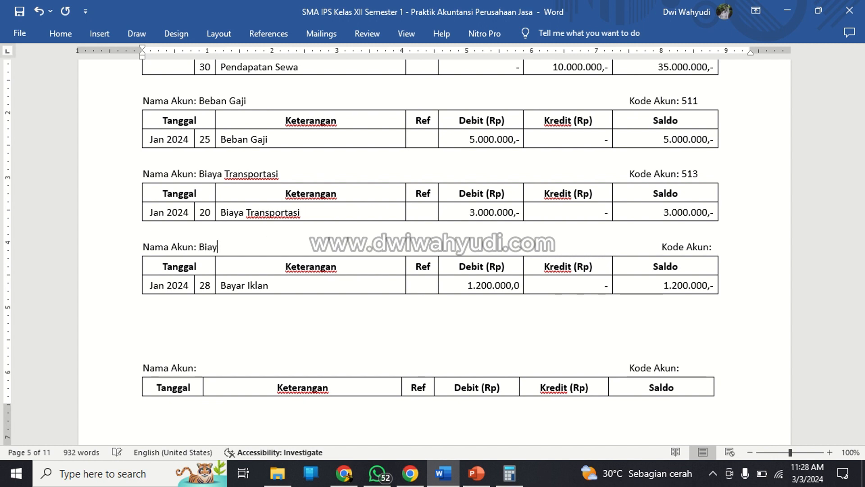
text(a Iklan)
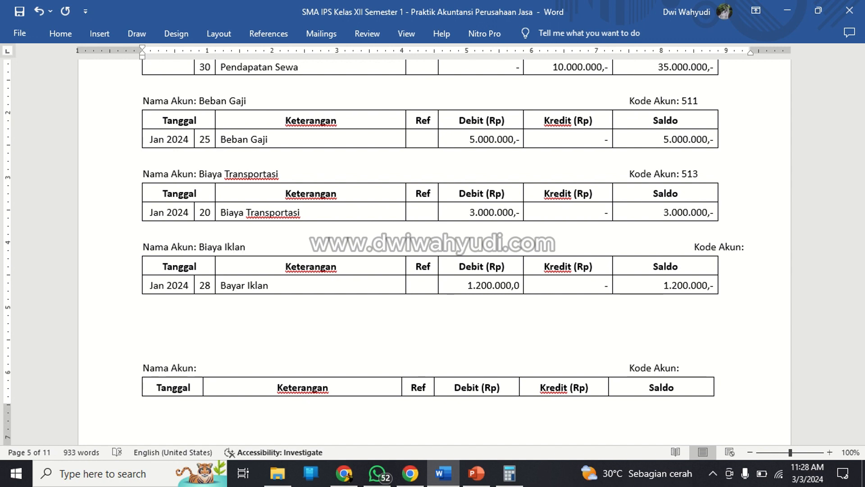
key(Right)
key(Right)
key(Right)
key(BackSpace)
key(BackSpace)
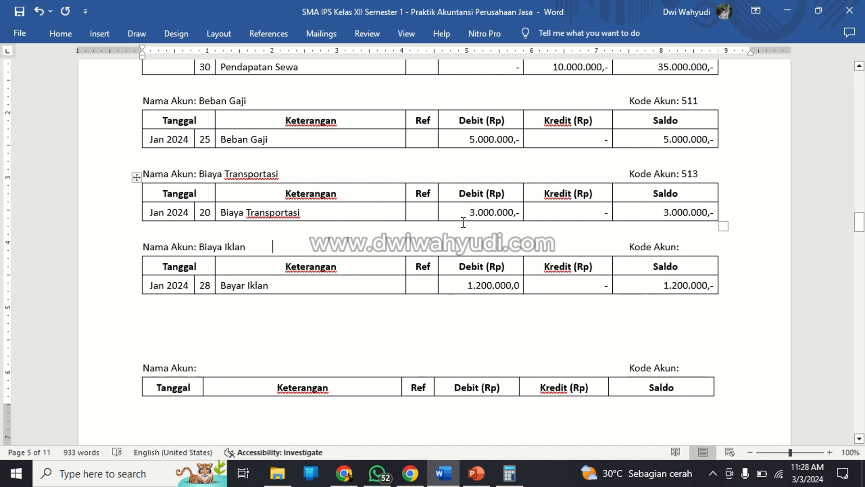
click(706, 247)
text(514)
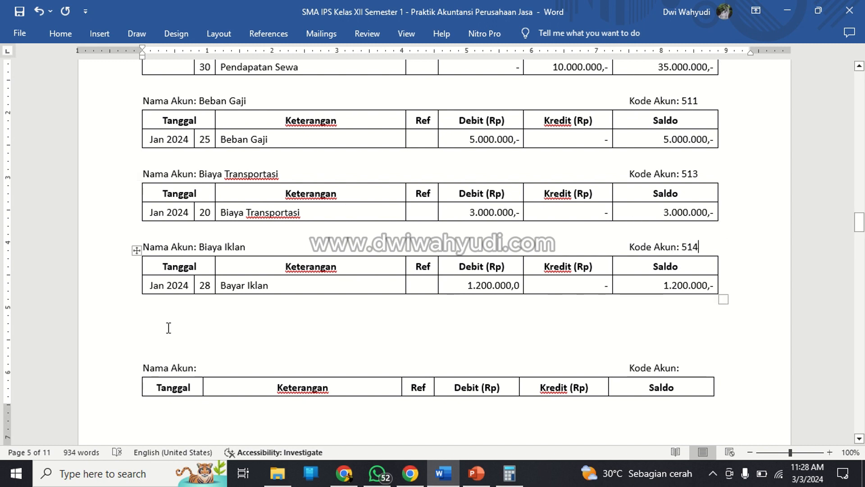
Paste another blank ledger below Biaya Iklan and label it with Nama Akun Biaya Pemeliharaan and Kode Akun 517.
click(170, 317)
text(Nama Akun:	Kode Akun: Tanggal	Keterangan	Ref	Debit (Rp)	Kredit (Rp)	Saldo Jan 2024					-)
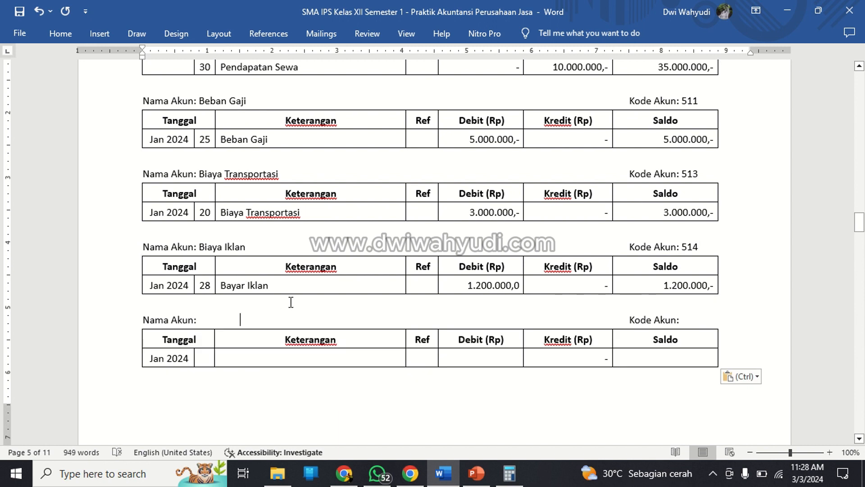
key(BackSpace)
key(BackSpace)
key(Delete)
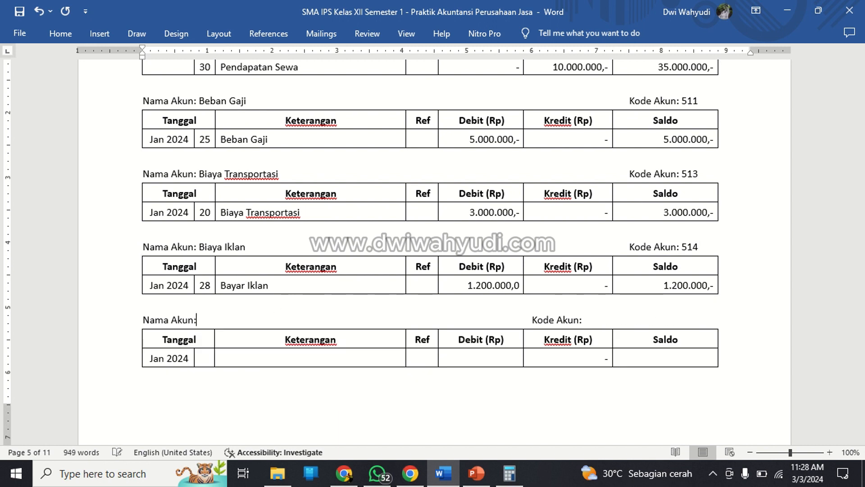
text(Biaya)
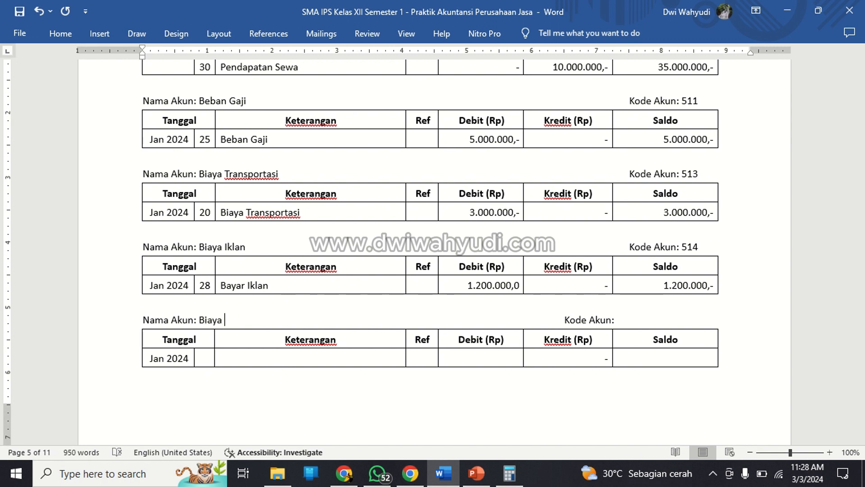
text( Pemelihaar)
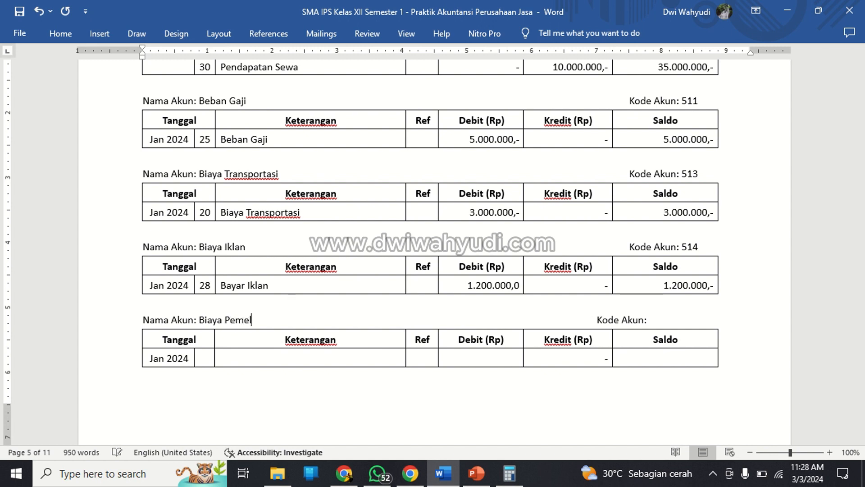
key(BackSpace)
key(BackSpace)
text(raan)
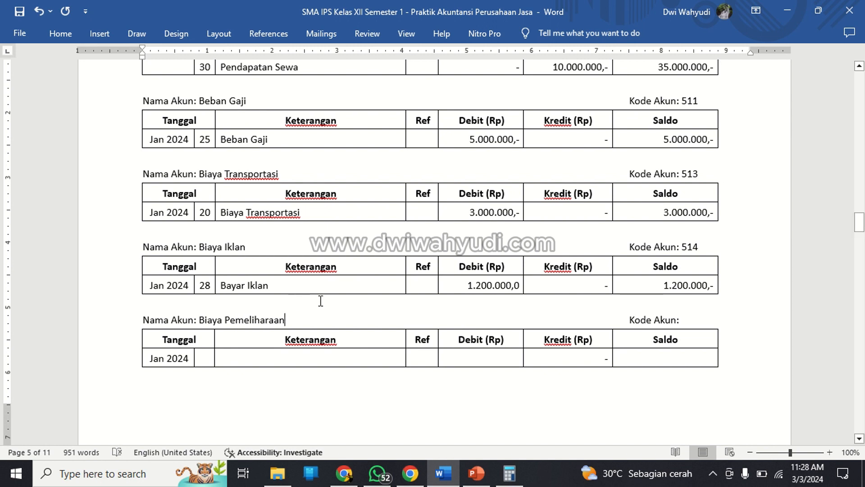
click(700, 322)
text(517)
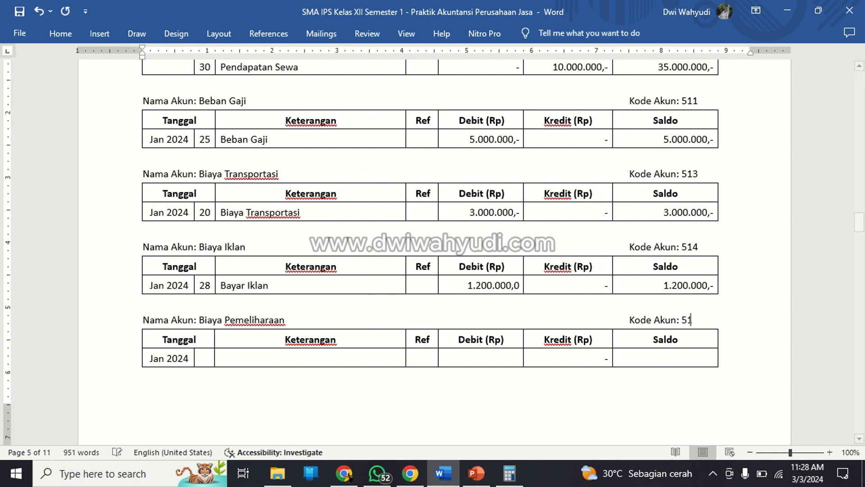
Fill the Biaya Pemeliharaan ledger's Jan 2024 row with day 28, Keterangan Biaya Pemeliharaan, Debit 500.000,- and Saldo 500.000,-.
click(208, 359)
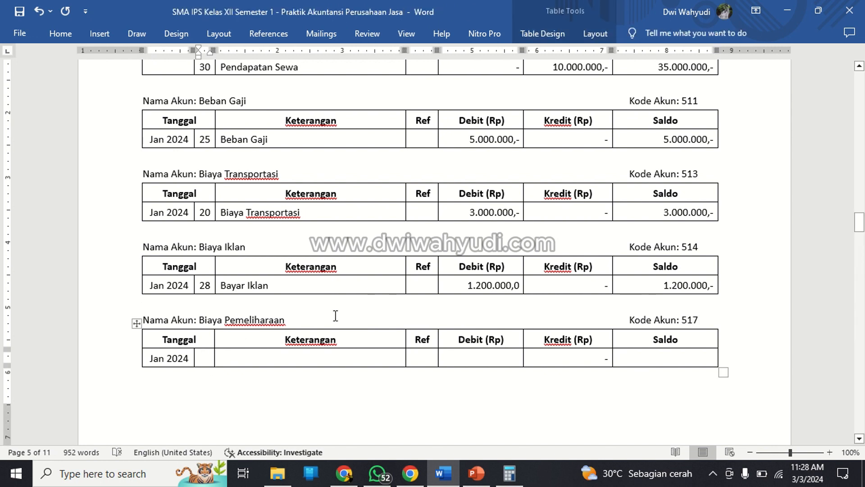
text(28)
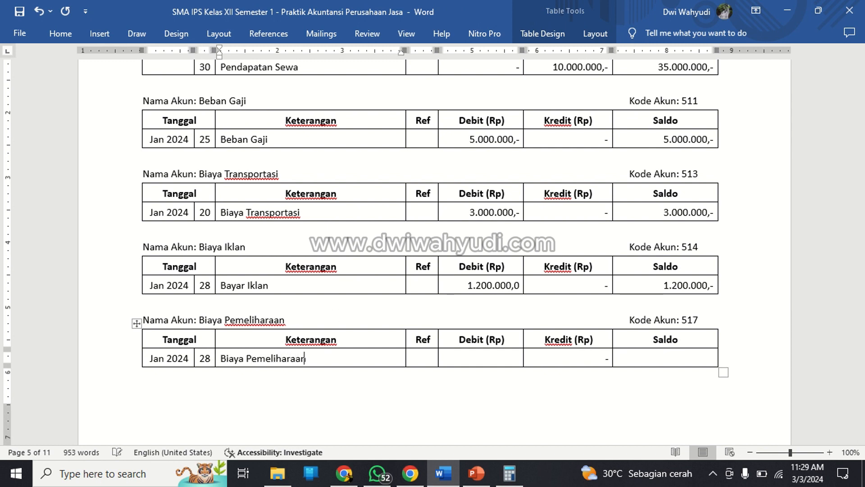
key(Tab)
key(Tab)
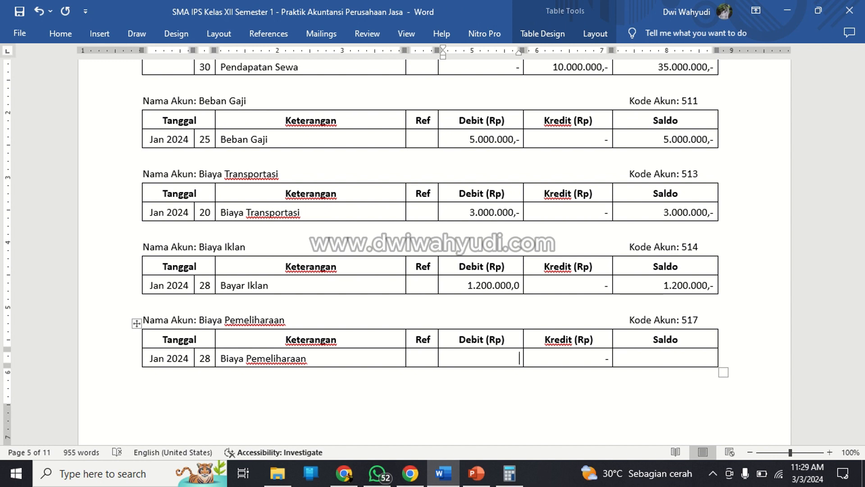
text(500.000,-)
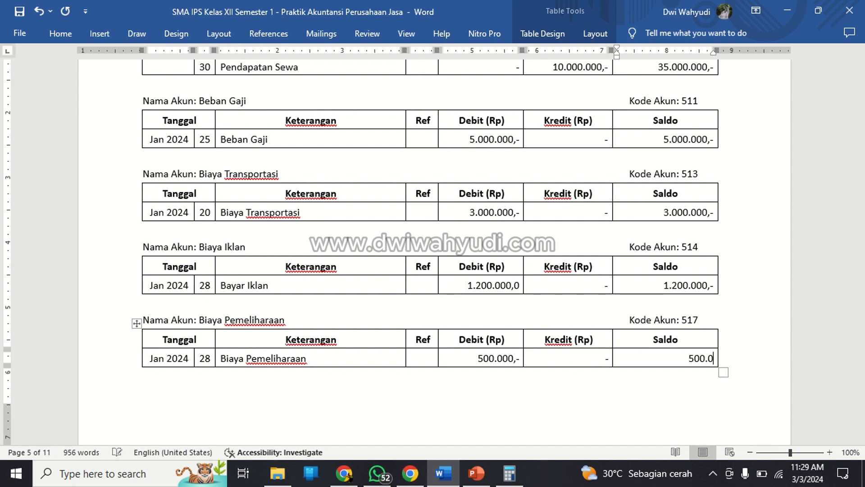
text(500.000,-)
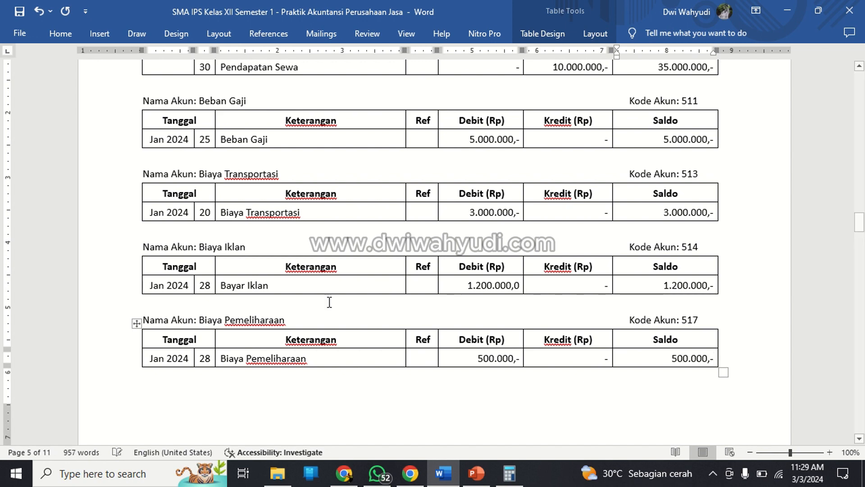
Delete the first group of unused blank ledgers on the page following the Biaya Pemeliharaan ledger.
scroll(313, 373, down, 4)
click(248, 372)
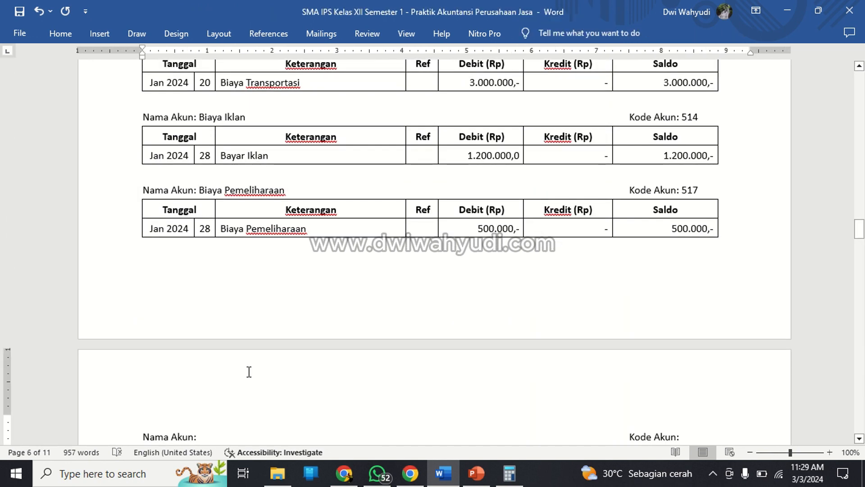
key(shift+Down)
key(shift+Down)
key(shift+Down)
key(shift+Down)
key(shift+Down)
key(shift+Down)
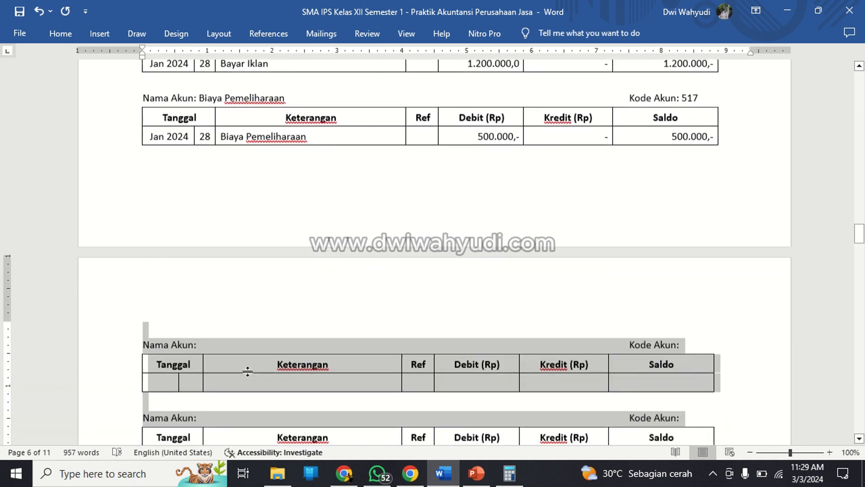
key(shift+Down)
key(shift+Down)
key(shift+Down)
key(shift+Down)
key(shift+Down)
key(shift+Down)
key(shift+Down)
key(shift+Down)
key(shift+Down)
key(shift+Down)
key(shift+Down)
key(shift+Down)
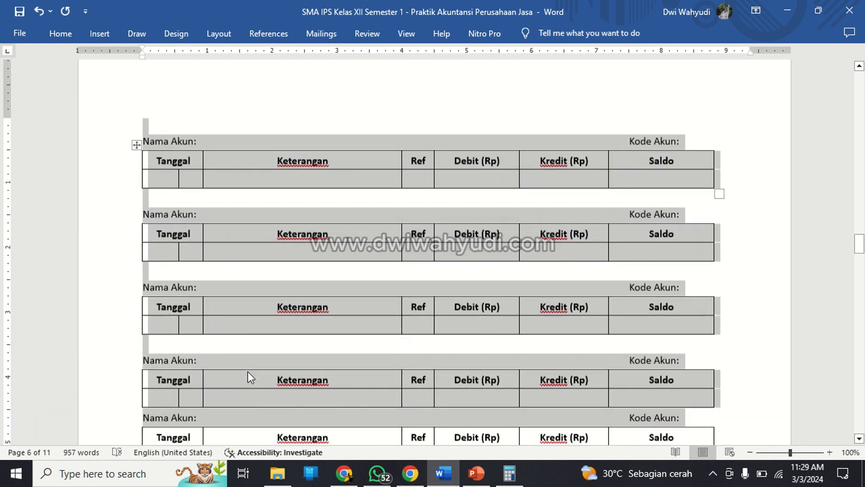
key(shift+Down)
key(shift+Down)
key(shift+Down)
key(Delete)
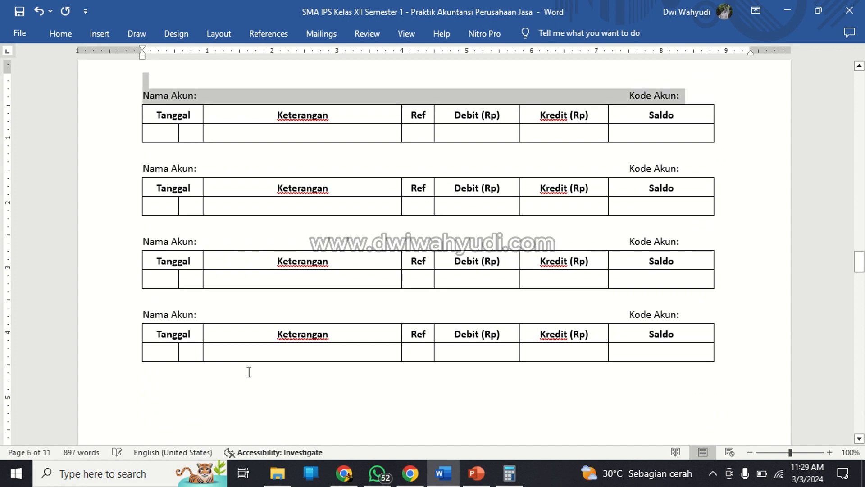
Delete the four remaining blank ledgers and the leftover empty page before the Neraca Saldo.
key(shift+Down)
key(shift+Down)
key(shift+Down)
key(shift+Down)
key(shift+Down)
key(shift+Down)
key(shift+Down)
key(shift+Down)
key(shift+Down)
key(shift+Down)
key(shift+Down)
key(shift+Down)
key(shift+Down)
key(shift+Down)
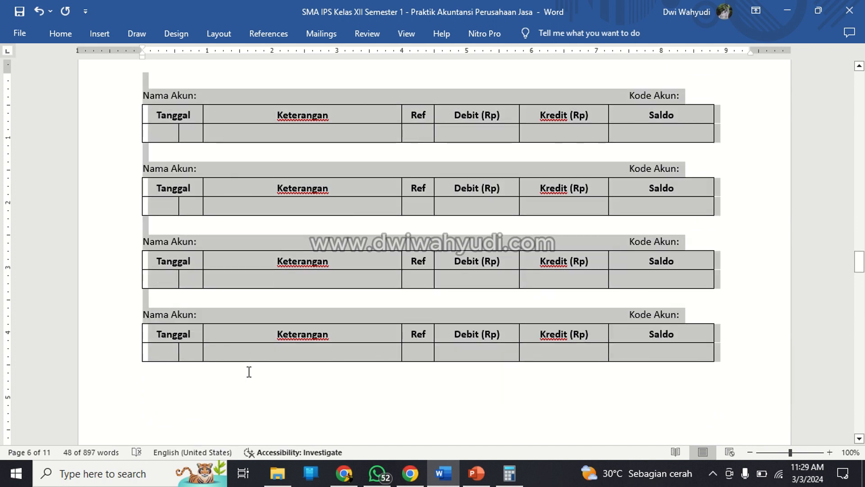
scroll(258, 382, down, 5)
scroll(259, 382, up, 2)
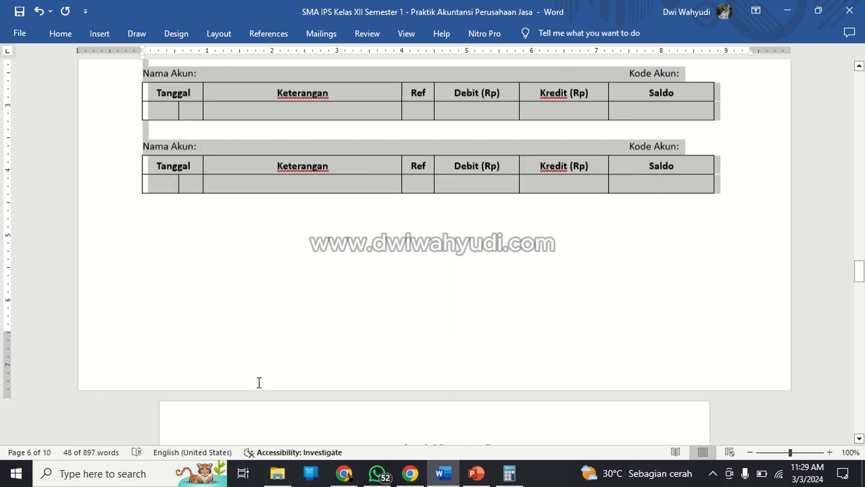
key(Delete)
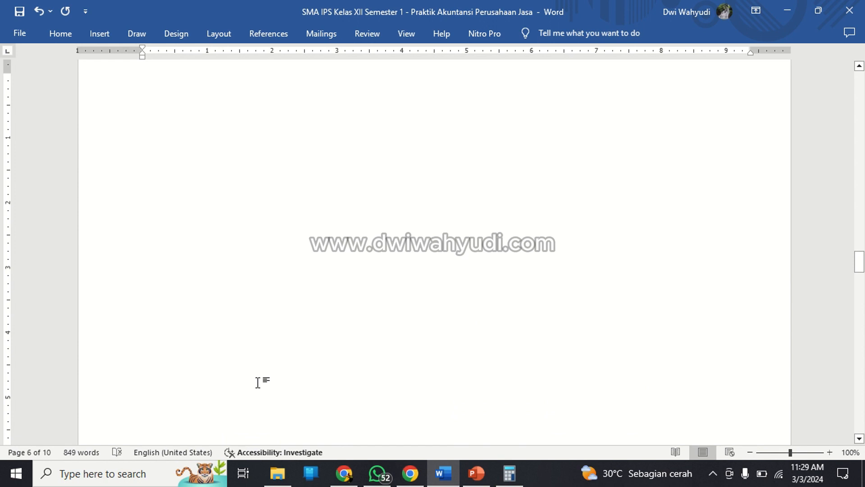
key(Delete)
scroll(259, 381, up, 8)
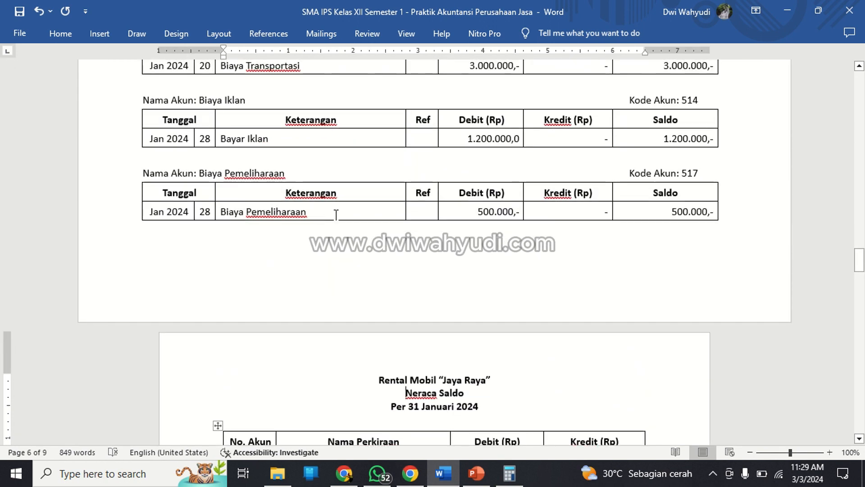
Review the completed ledgers and the journal, going back up to the Daftar Nomor Perkiraan at the document's start.
click(335, 214)
scroll(342, 208, up, 3)
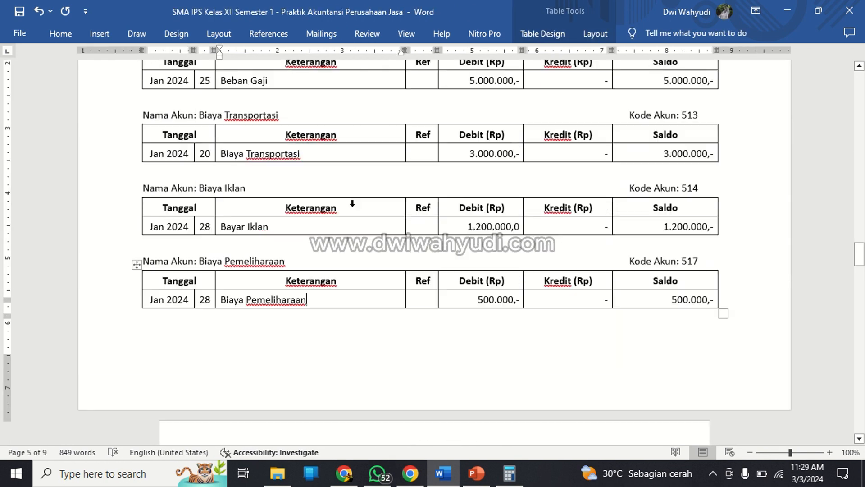
scroll(352, 204, up, 6)
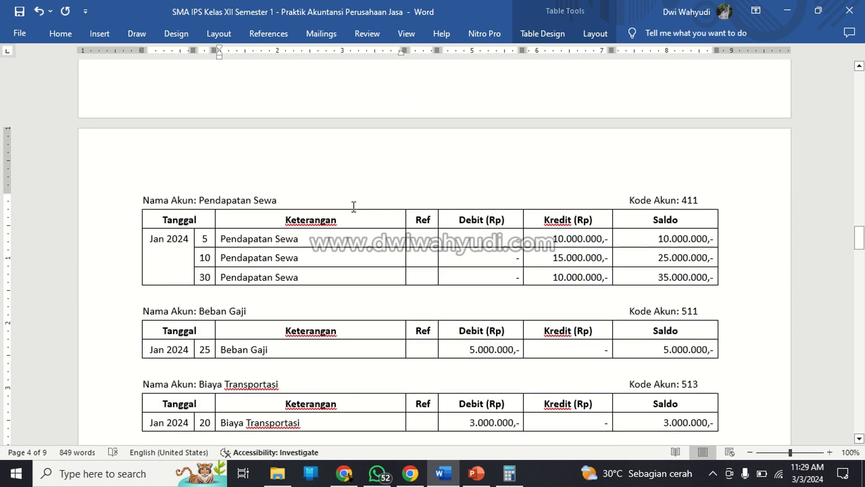
scroll(353, 206, up, 15)
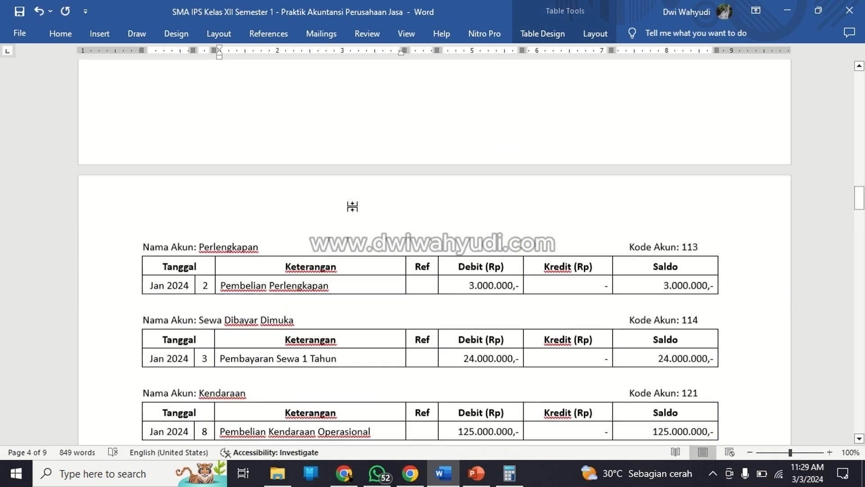
scroll(352, 207, up, 15)
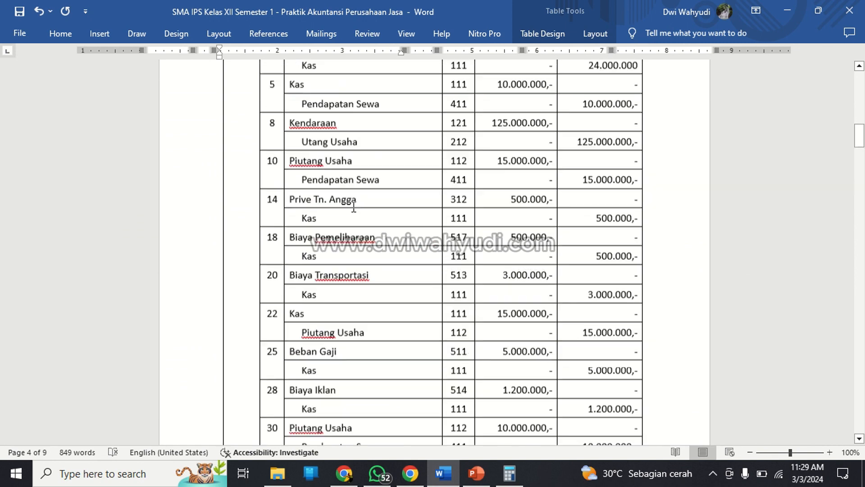
scroll(354, 207, up, 15)
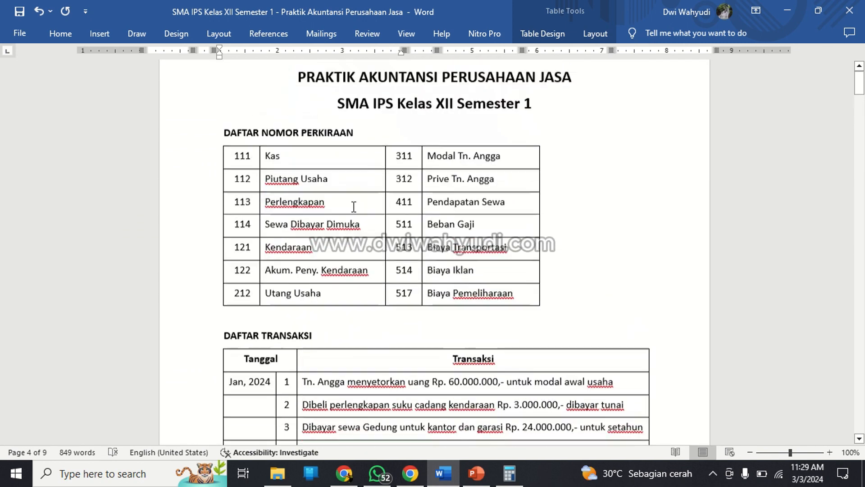
scroll(353, 207, up, 2)
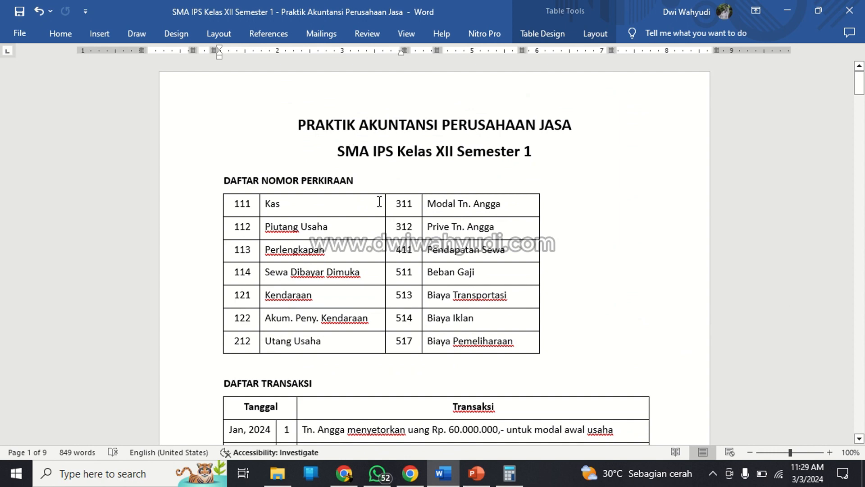
click(416, 156)
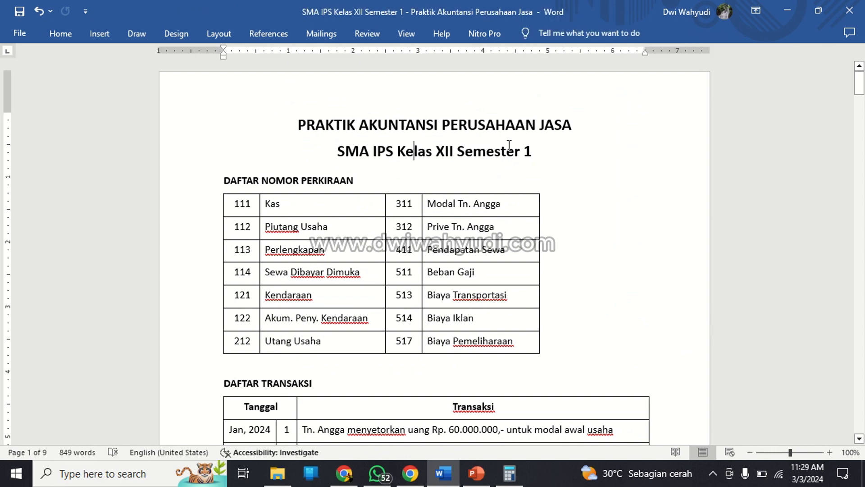
Review the Daftar Transaksi, the Jurnal Umum and the Buku Besar ledgers from Kas through Biaya Pemeliharaan.
scroll(509, 145, down, 1)
scroll(510, 145, down, 5)
scroll(510, 145, up, 1)
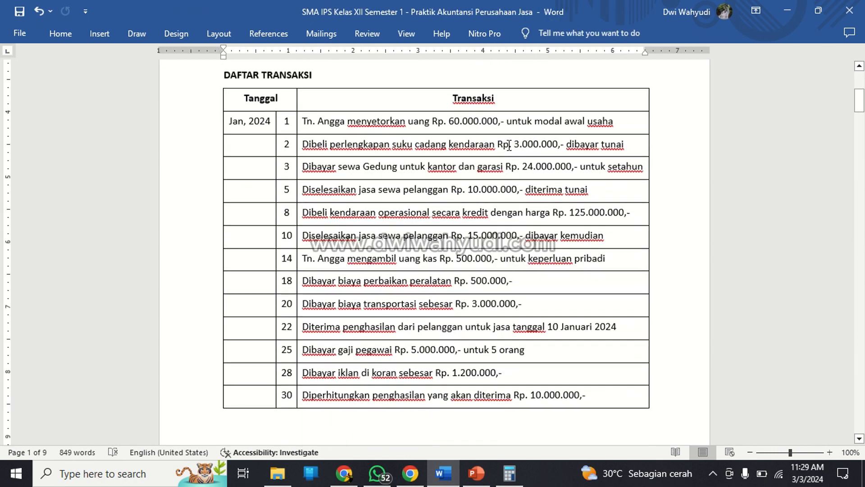
scroll(509, 145, down, 6)
scroll(509, 146, down, 9)
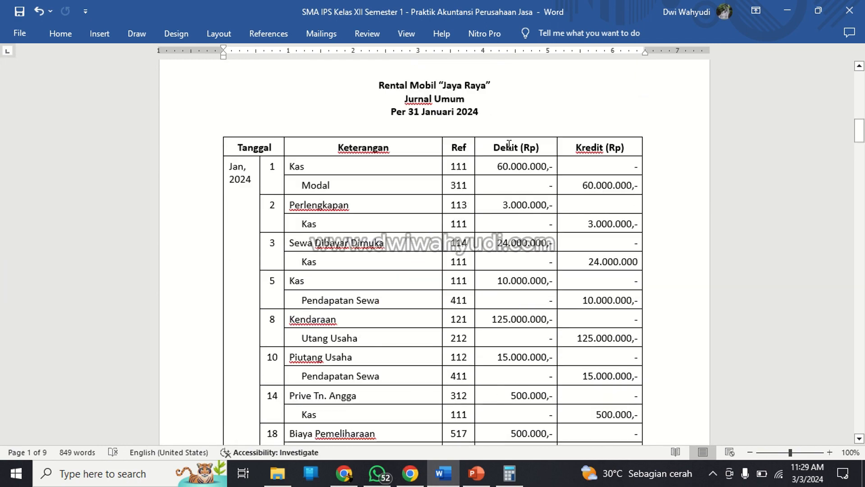
scroll(509, 146, down, 18)
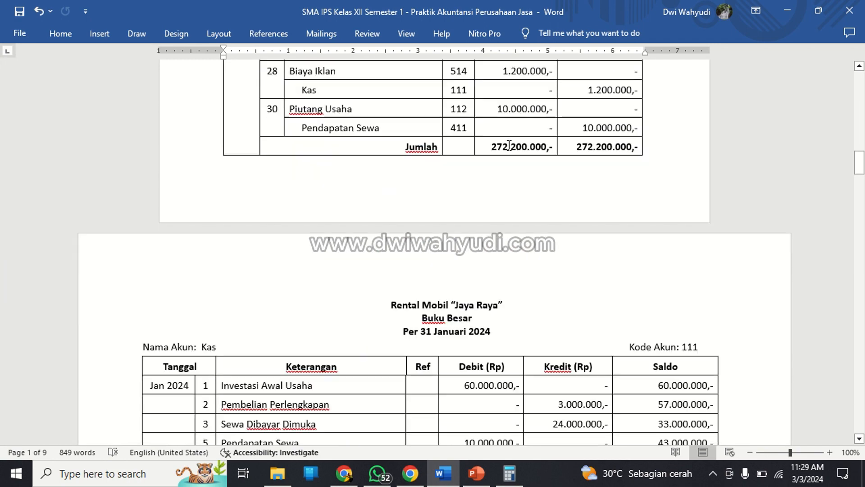
scroll(510, 145, down, 15)
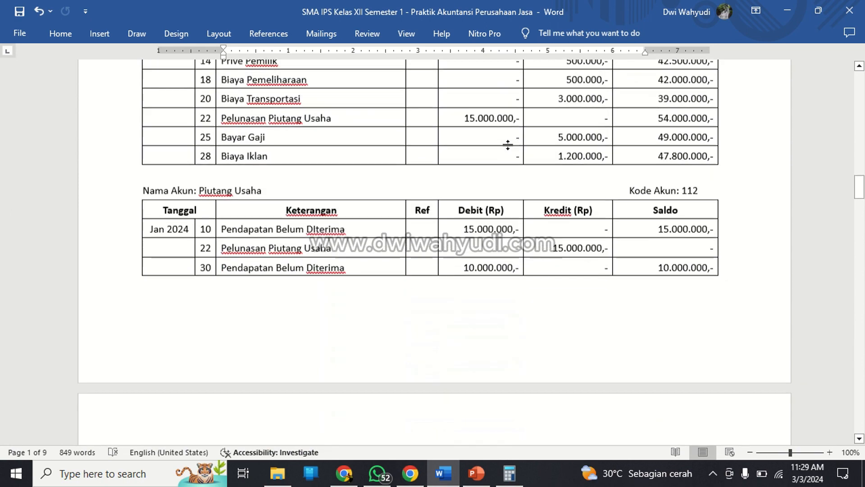
scroll(510, 145, down, 17)
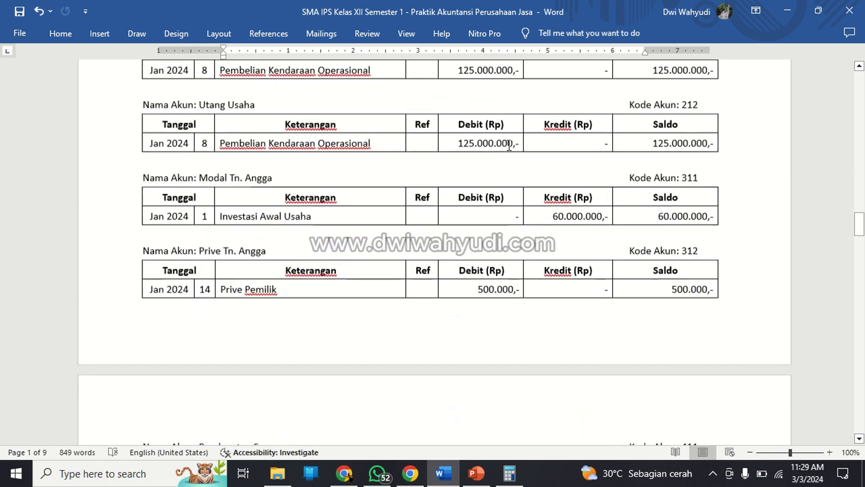
scroll(508, 145, down, 13)
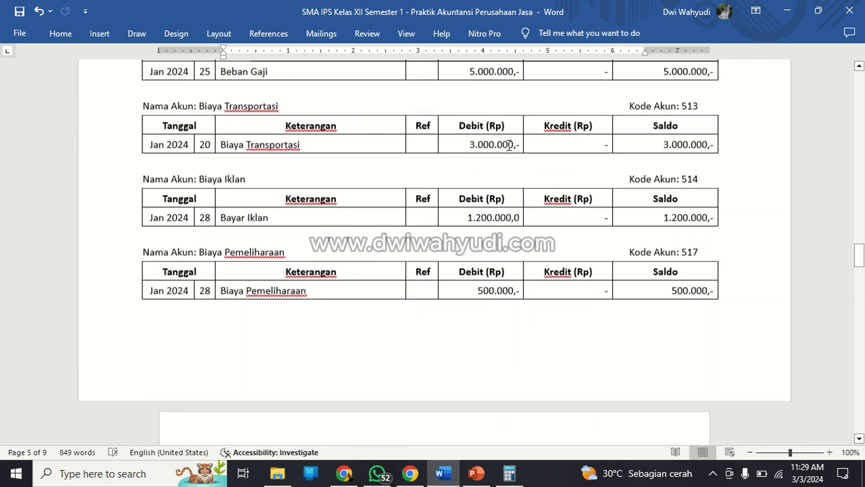
scroll(509, 145, up, 15)
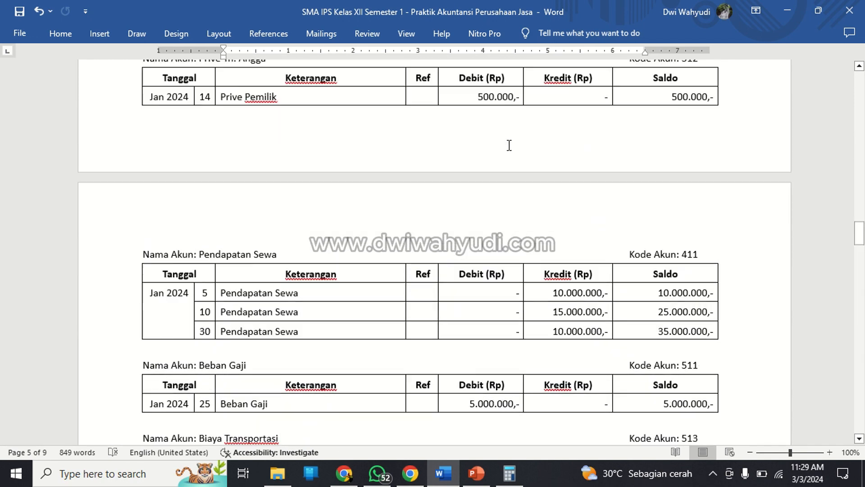
scroll(509, 145, down, 3)
scroll(510, 145, down, 4)
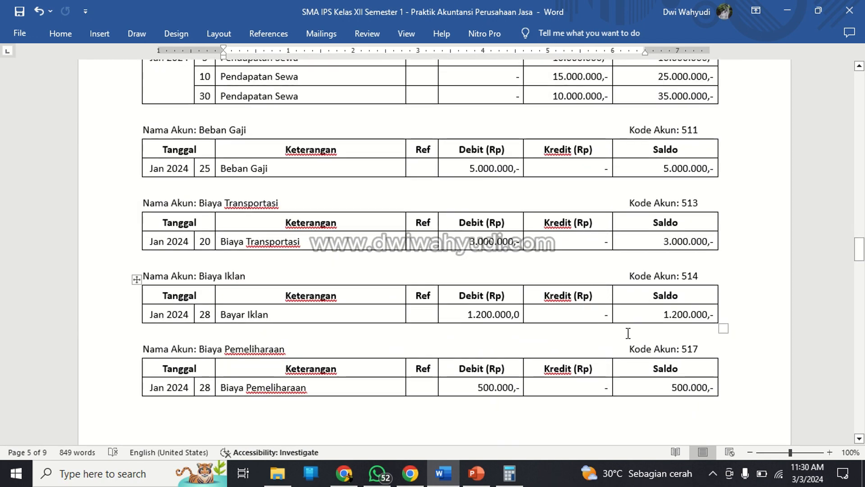
Look back over the ledgers, journal and transaction list in reverse, returning to the title at the document's start.
scroll(628, 333, up, 17)
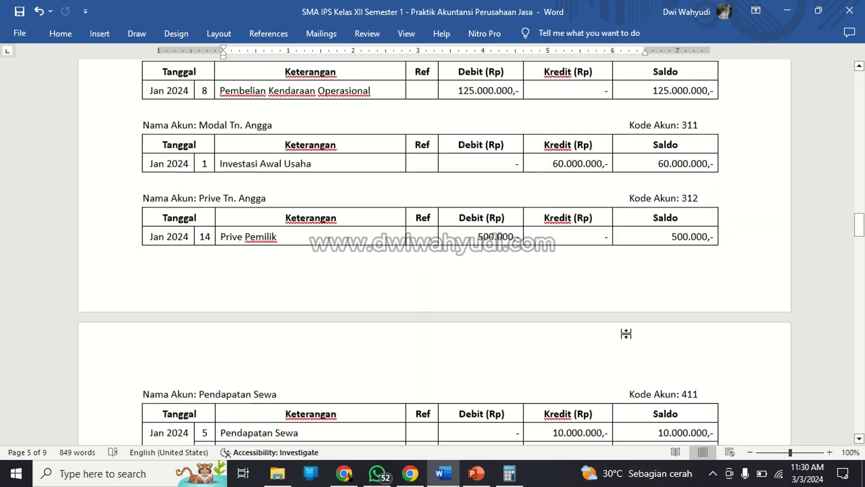
scroll(627, 333, up, 15)
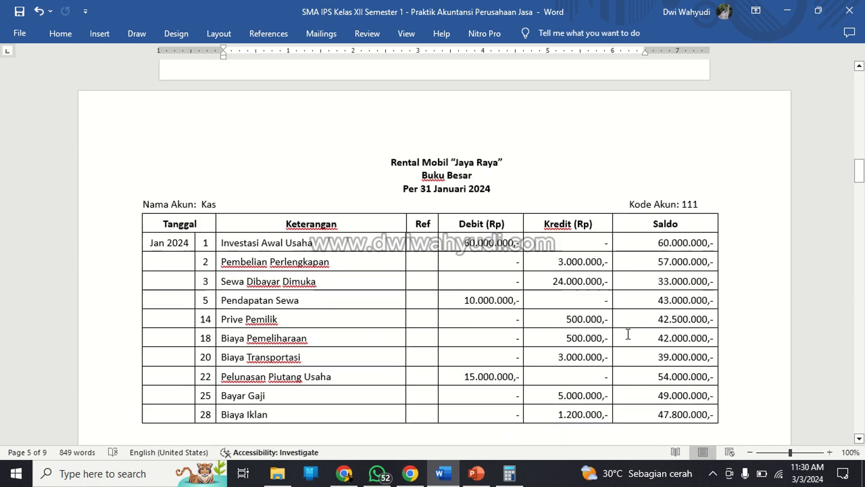
scroll(628, 334, up, 15)
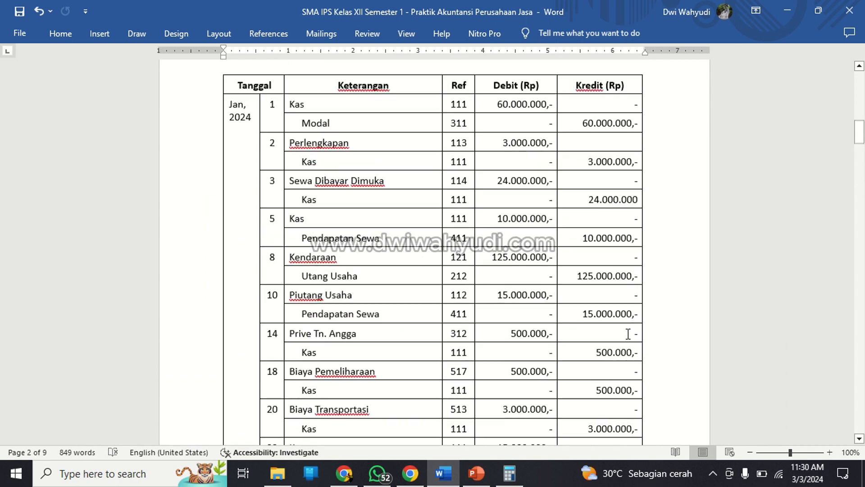
scroll(628, 334, up, 15)
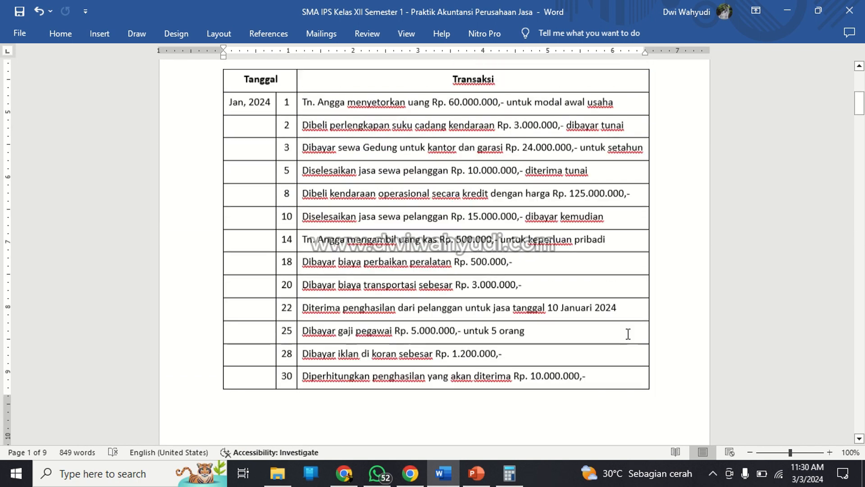
scroll(628, 334, up, 8)
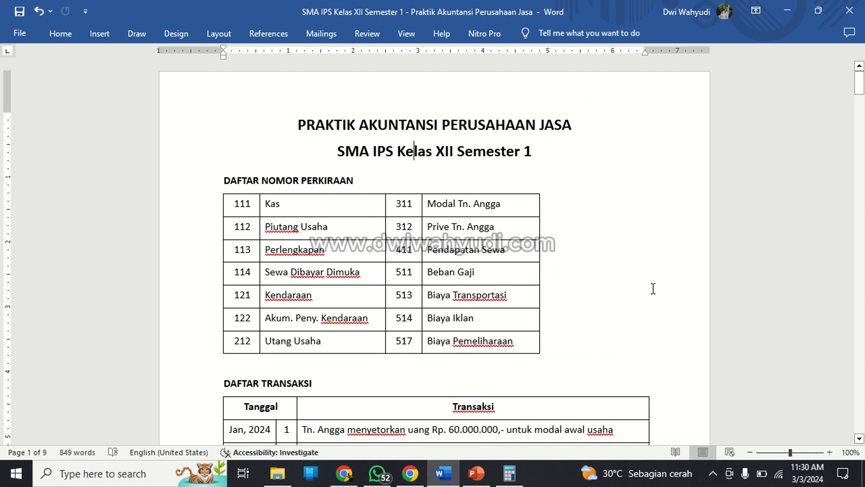
mouse_move(451, 4)
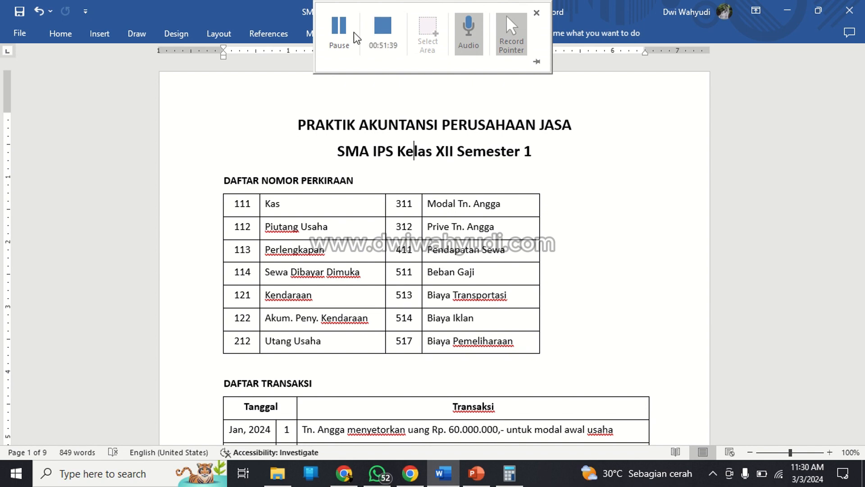